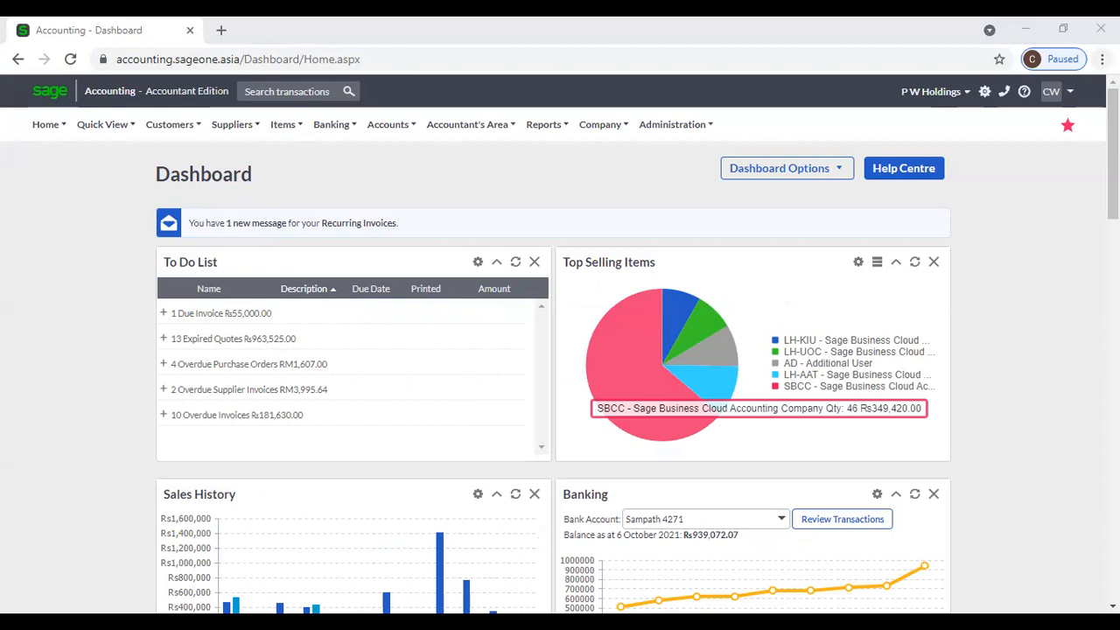
Step: Zoom the browser page to 110% and open the List of Banks and Credit Cards report options
left_click(1101, 59)
left_click(1051, 211)
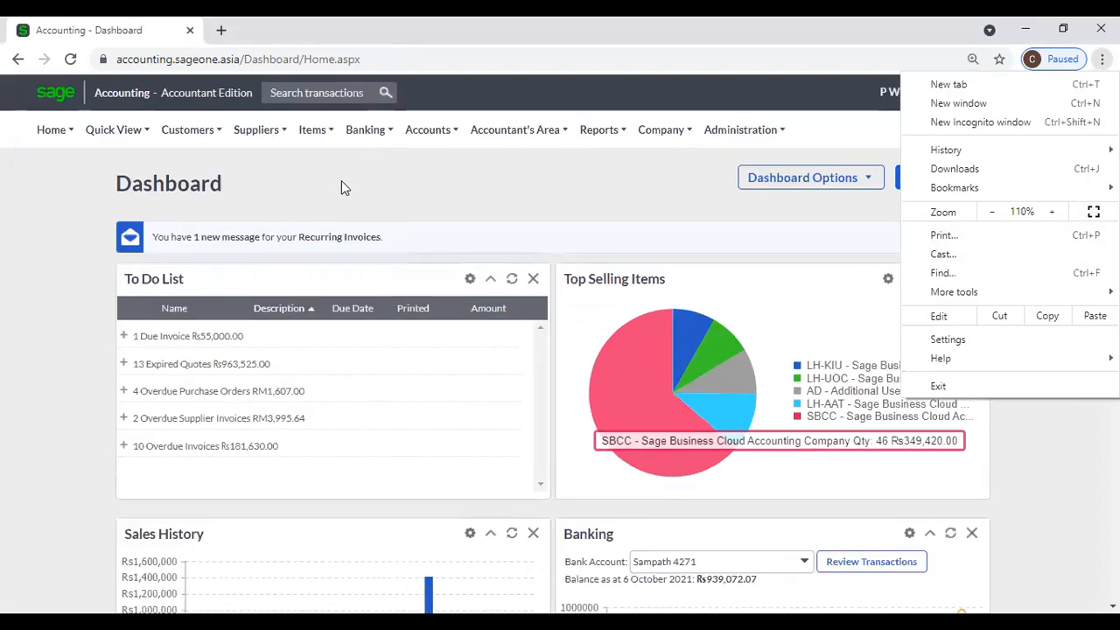
left_click(366, 133)
mouse_move(381, 243)
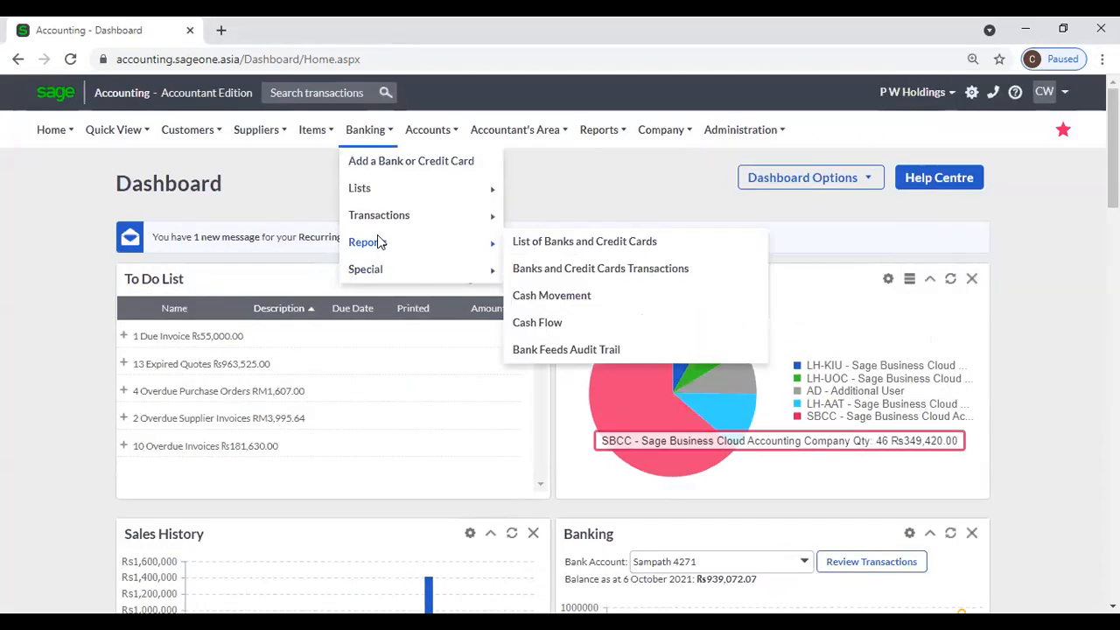
mouse_move(381, 223)
left_click(544, 244)
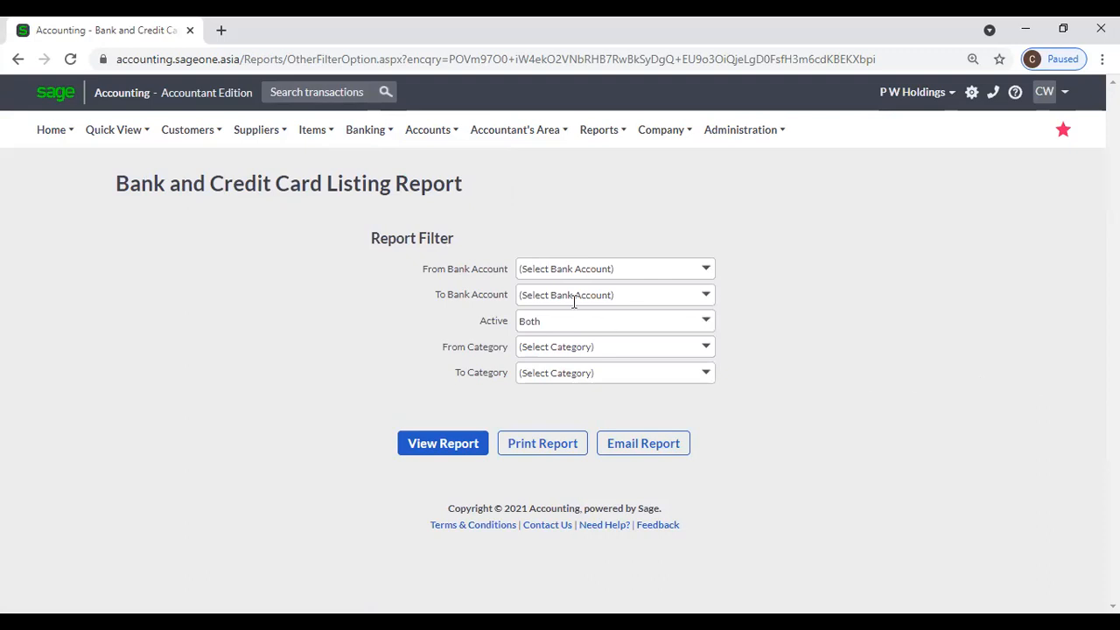
Step: Look through the choices offered by the listing report's bank account range and starting category filters
left_click(708, 271)
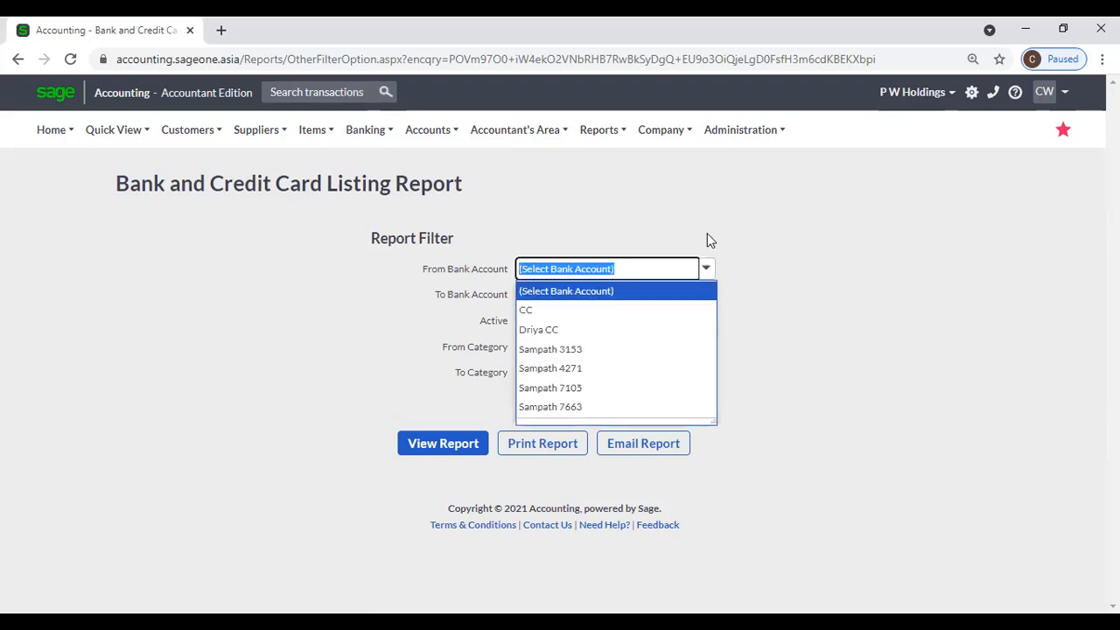
left_click(706, 235)
left_click(707, 295)
left_click(797, 296)
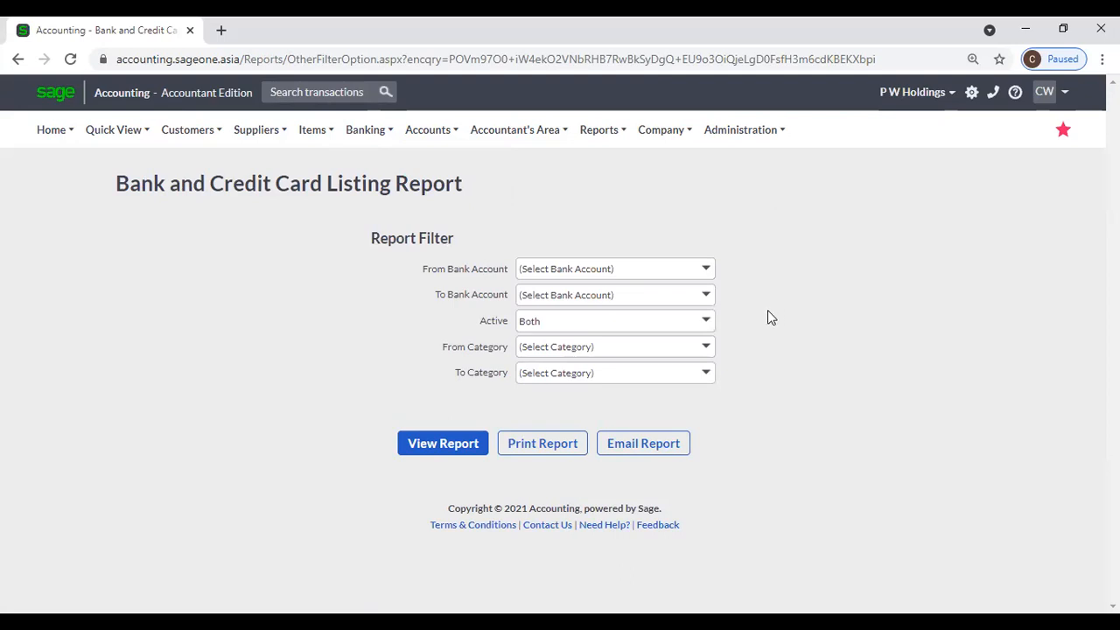
left_click(707, 348)
left_click(758, 350)
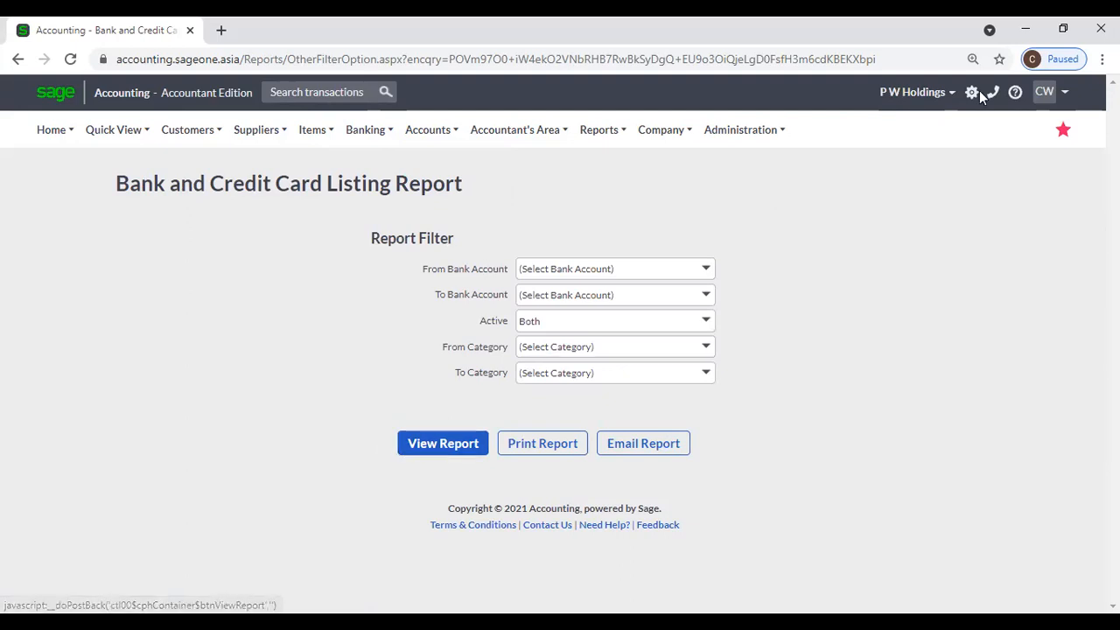
Step: Switch to the company "P W Holdings ." and open its List of Banks and Credit Cards report options
left_click(912, 92)
left_click(827, 131)
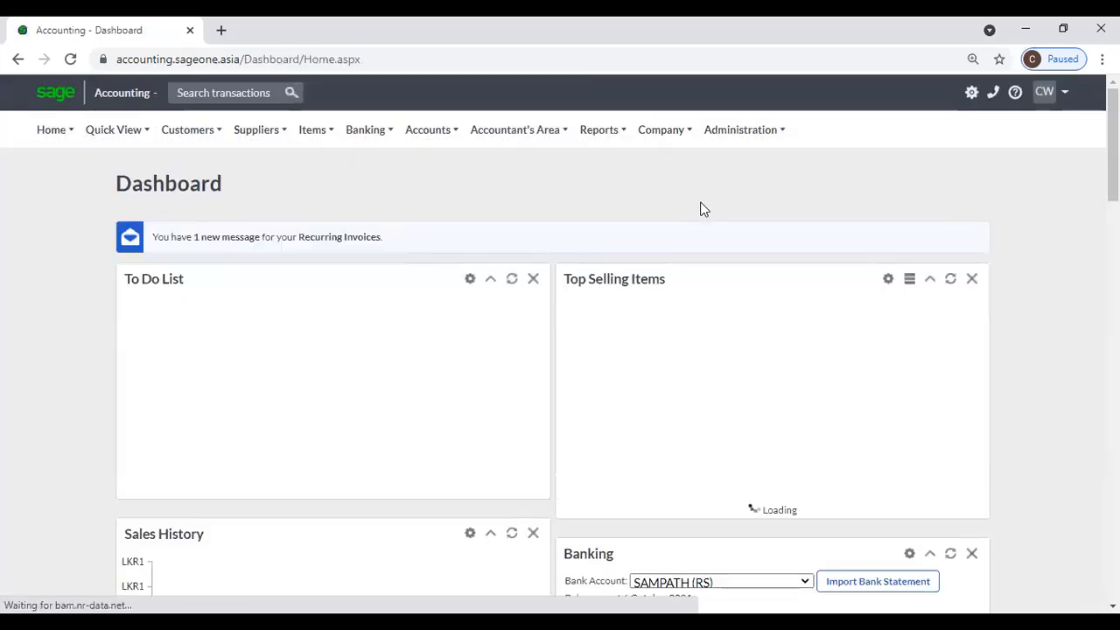
left_click(365, 130)
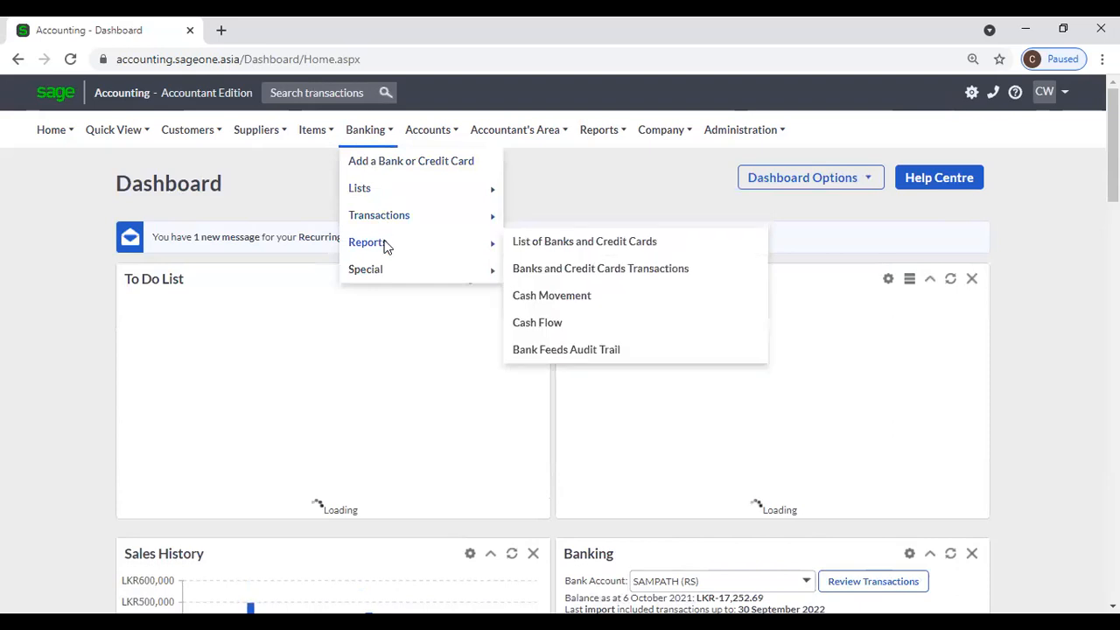
left_click(542, 248)
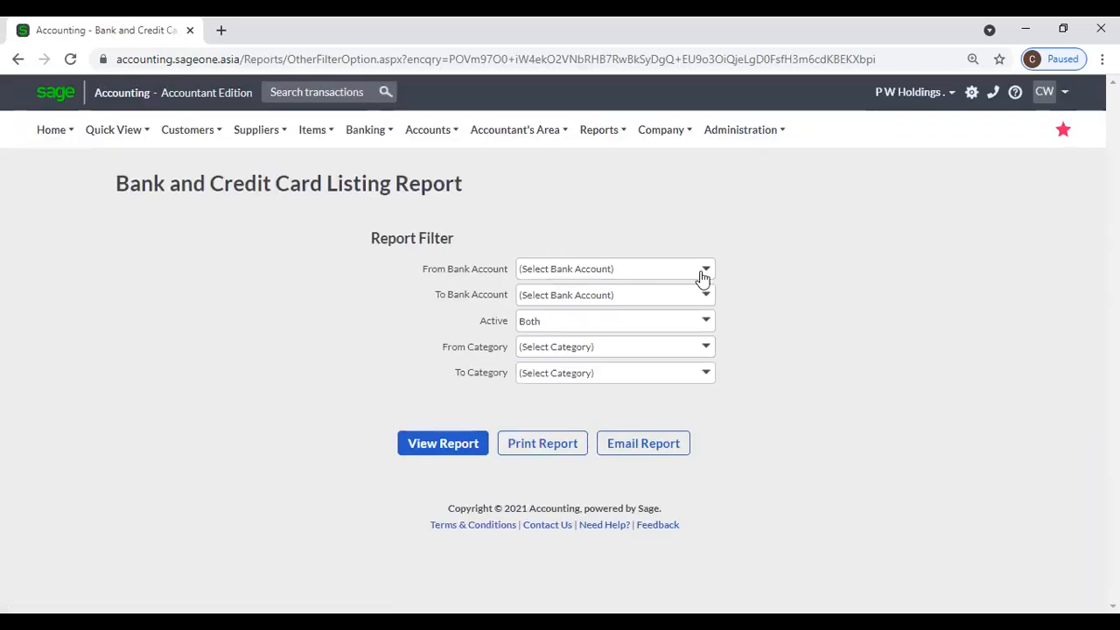
Step: Generate the Bank and Credit Card Listing Report with the default filters and review the whole page
left_click(702, 274)
left_click(734, 286)
left_click(451, 447)
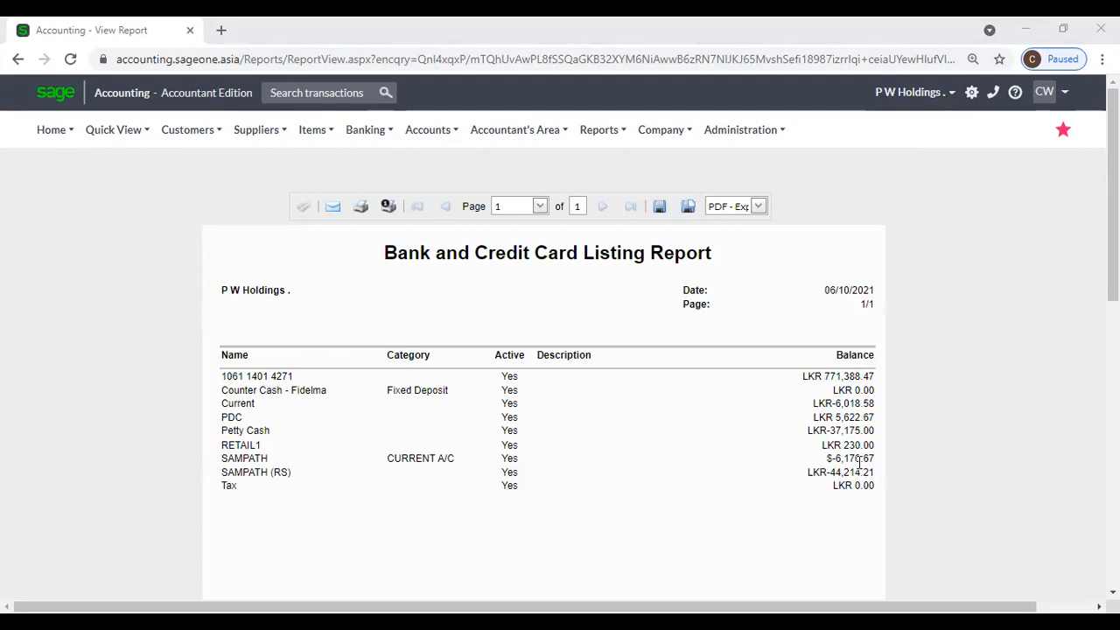
scroll(857, 466, "down", 8)
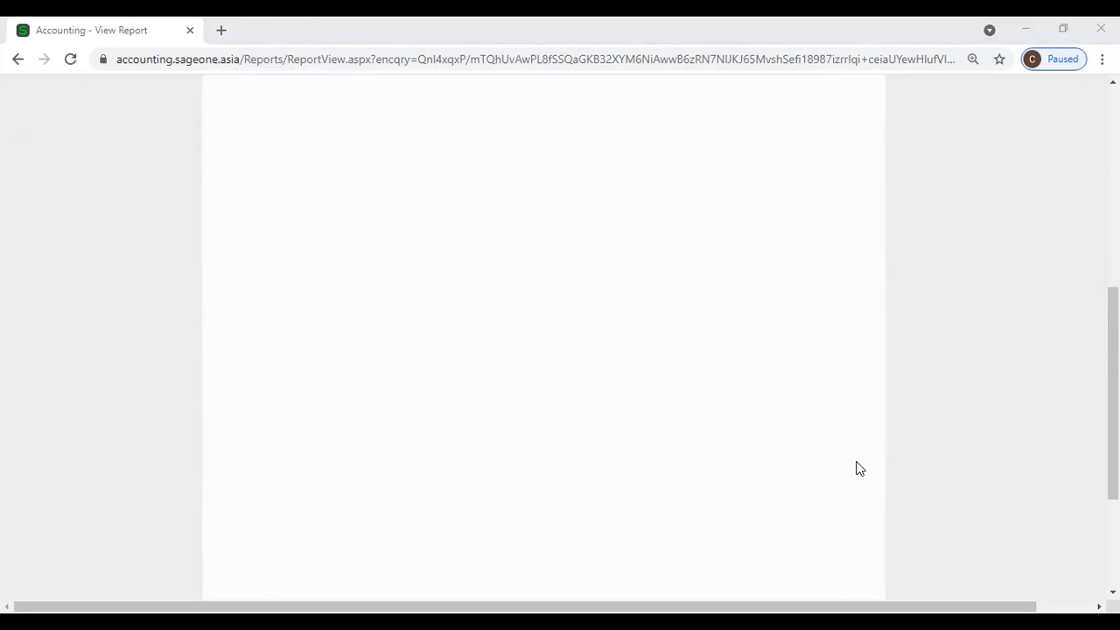
scroll(857, 468, "up", 10)
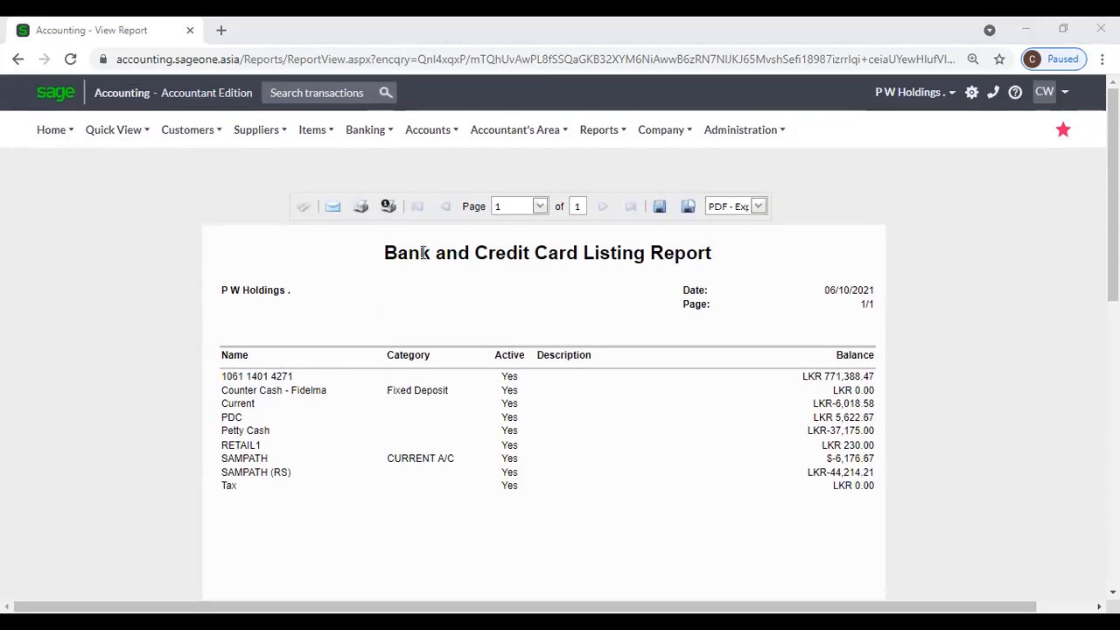
Step: Open the options for the Banks and Credit Cards Transactions report
left_click(367, 131)
mouse_move(367, 245)
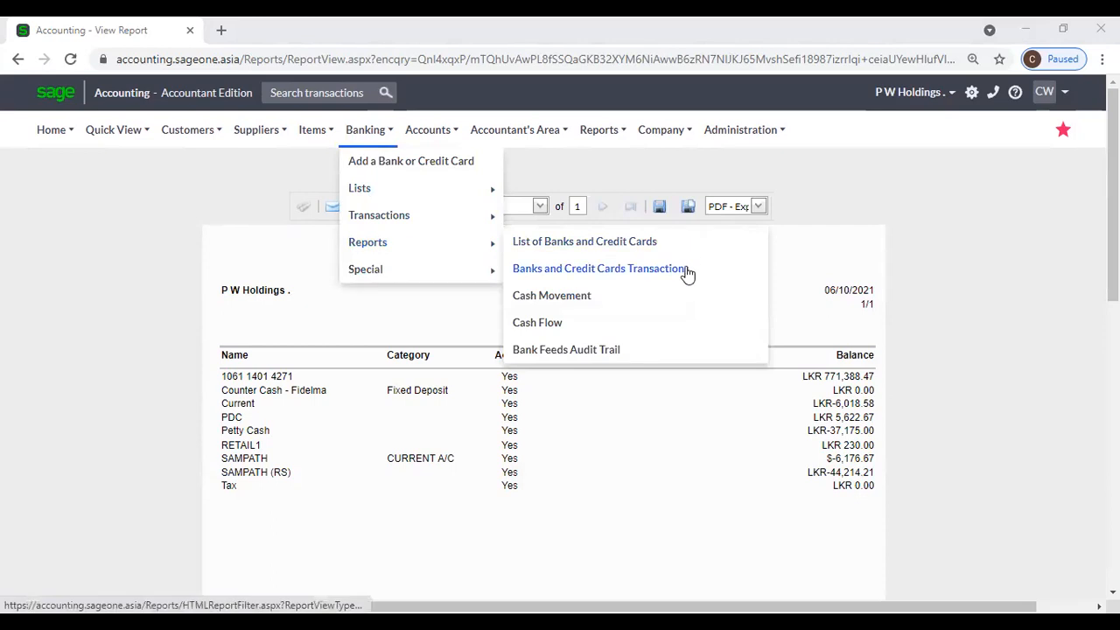
left_click(687, 274)
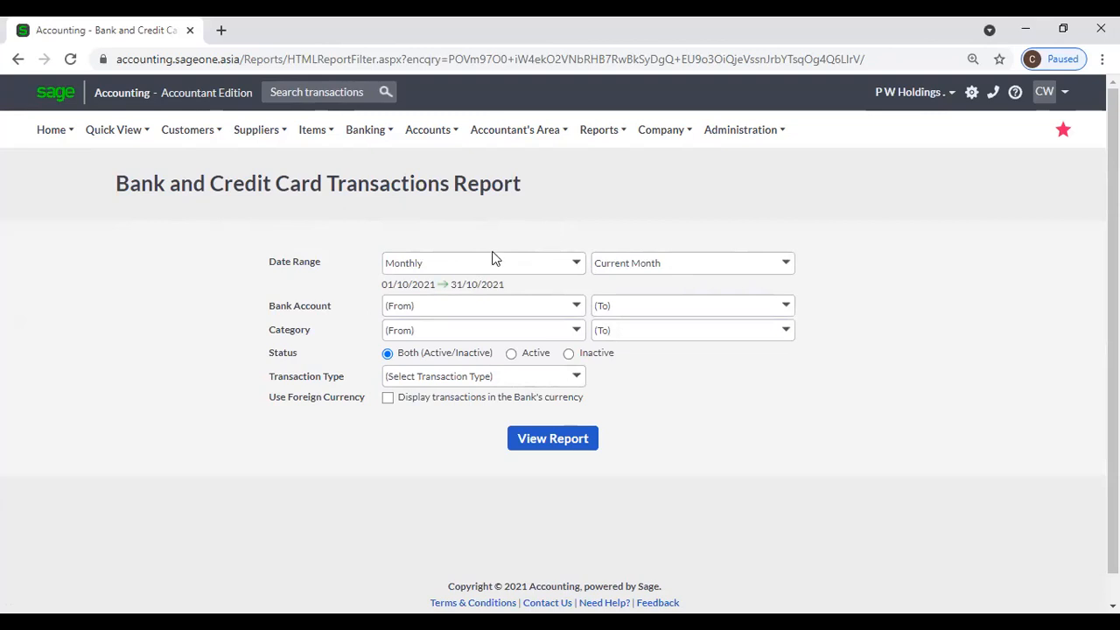
Step: Try Custom Dates as the transactions report's date range, and finally choose Last Quarter
left_click(577, 265)
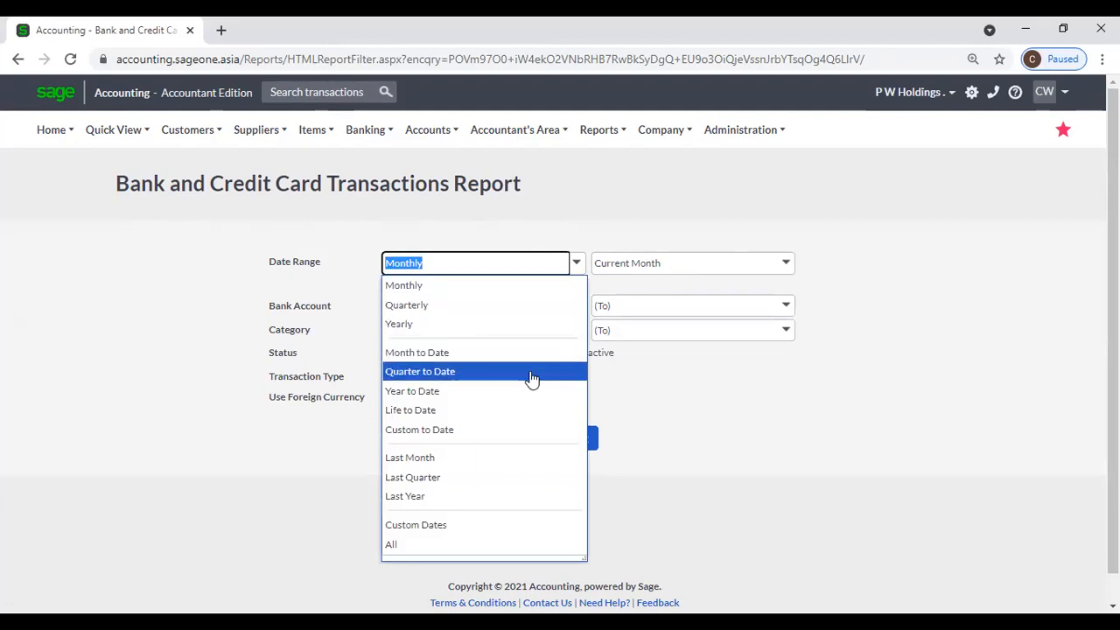
left_click(494, 525)
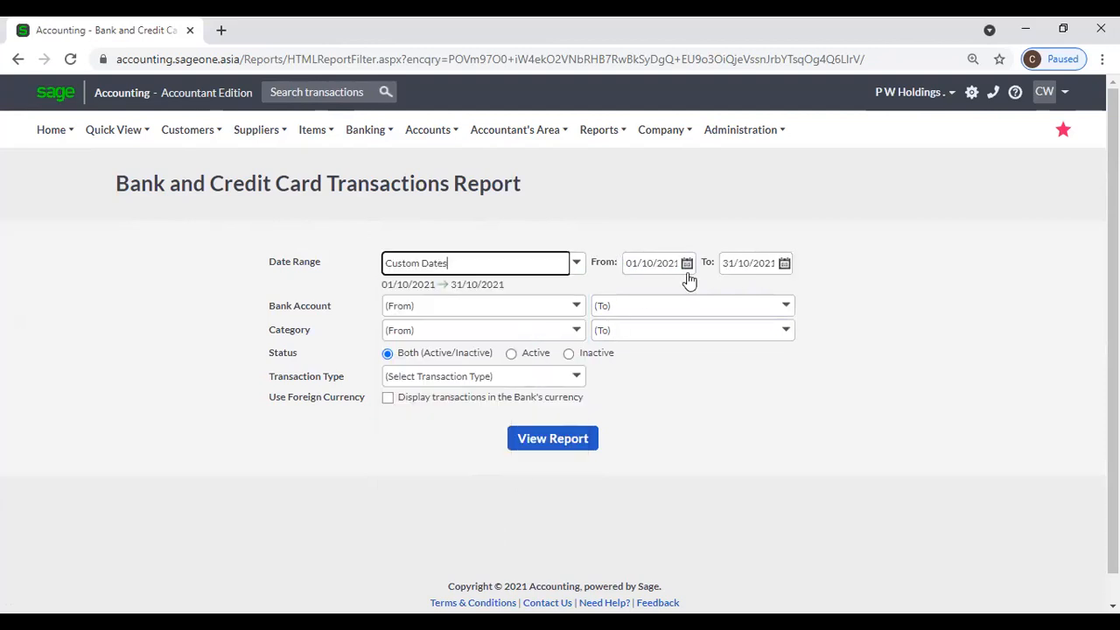
left_click(577, 262)
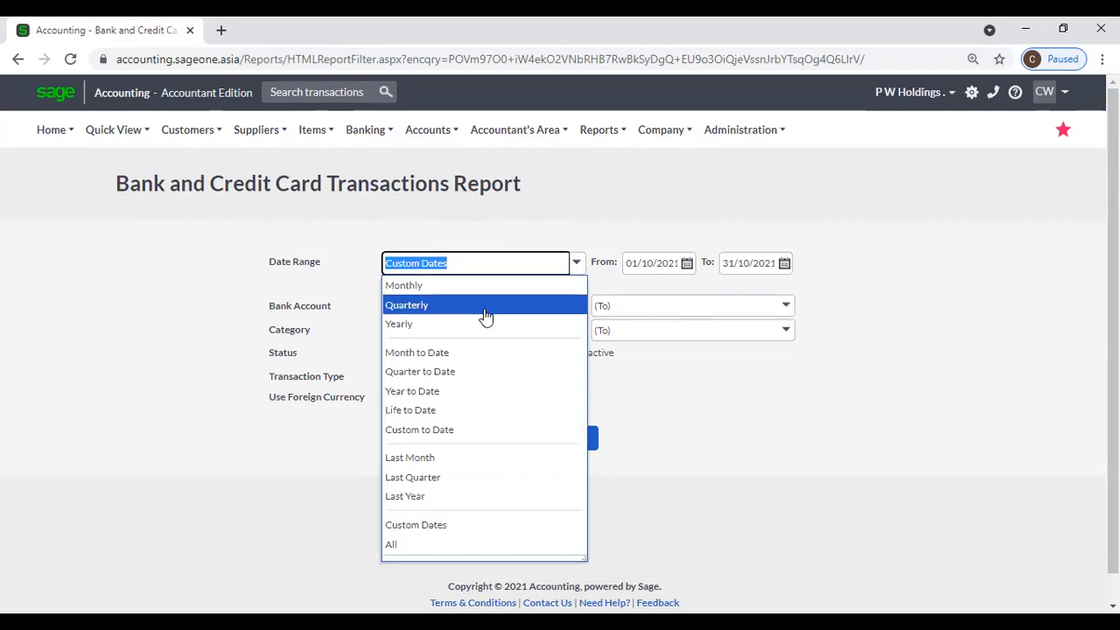
left_click(452, 480)
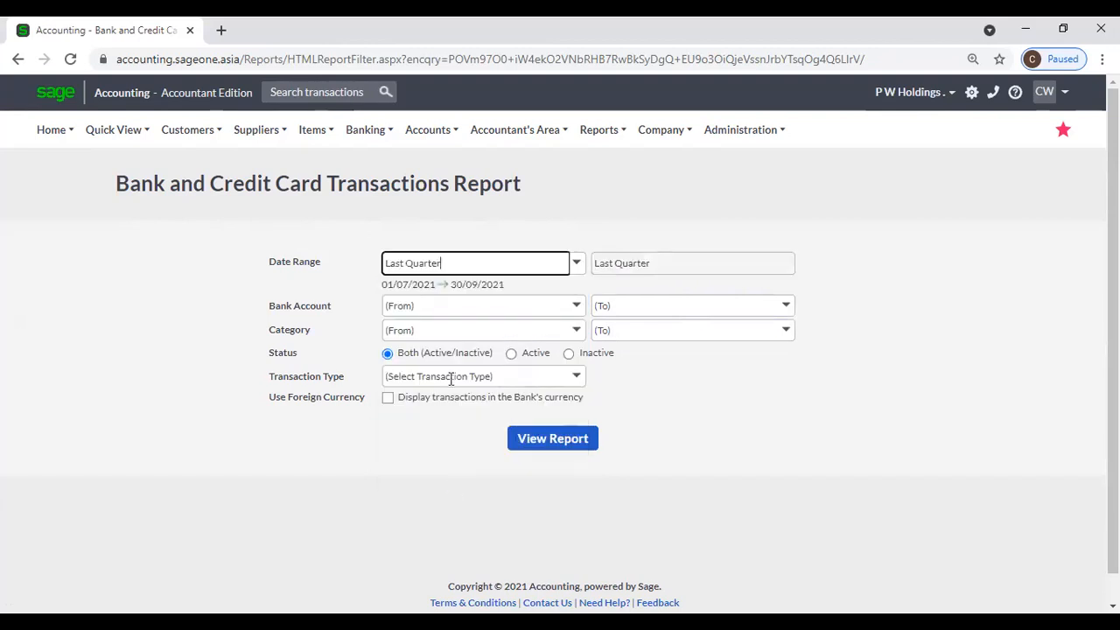
Step: Try the first listed bank account as the start of the bank account filter and reset it to (From)
left_click(577, 306)
left_click(643, 363)
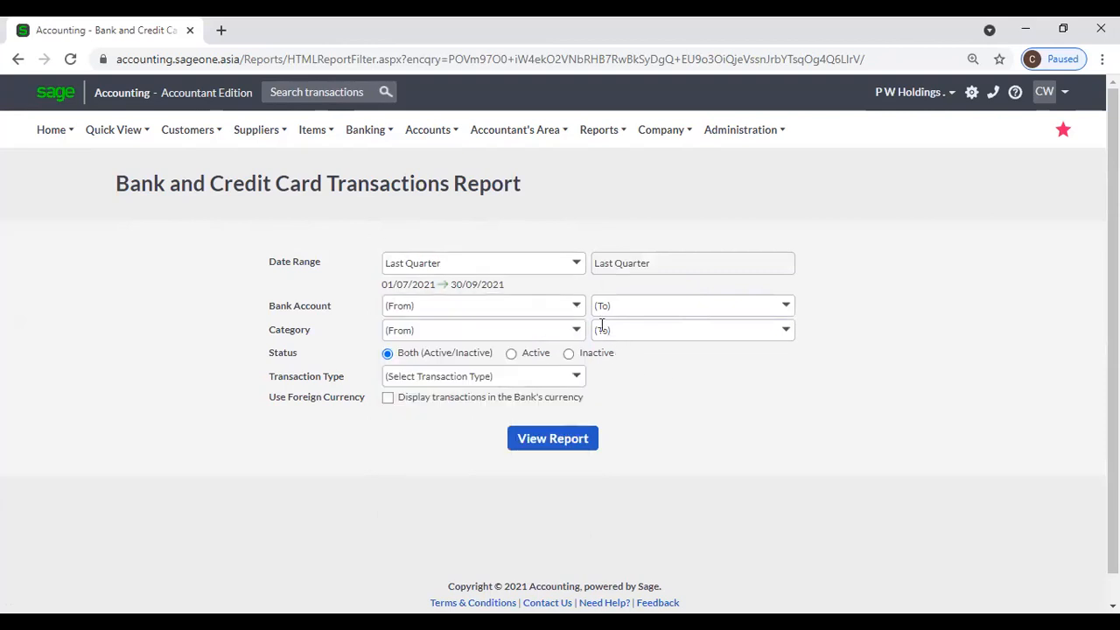
left_click(577, 305)
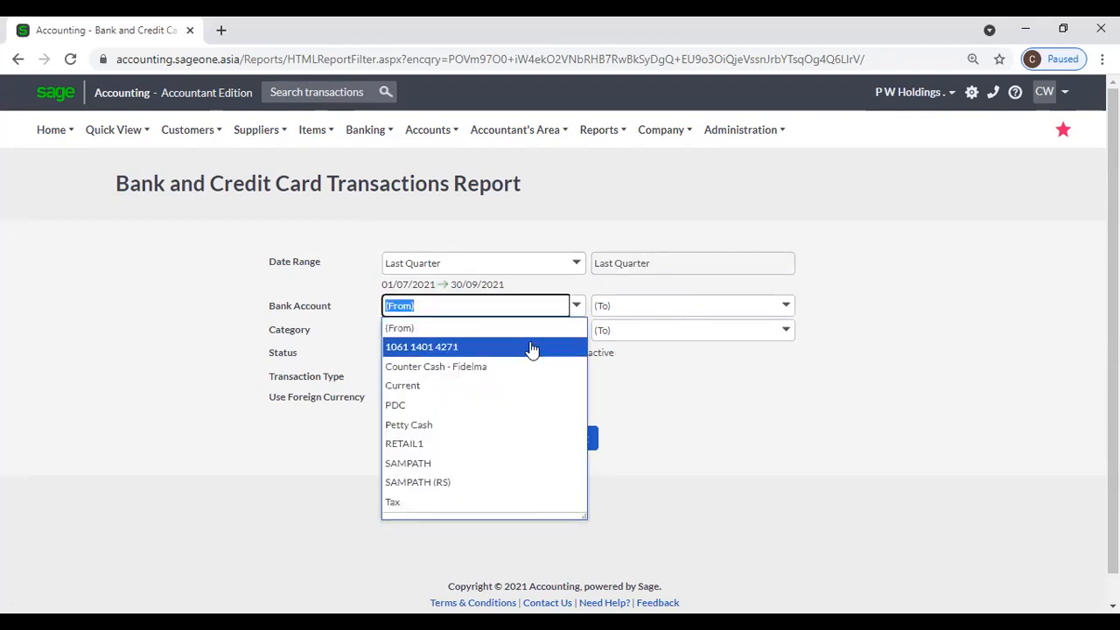
left_click(531, 348)
left_click(552, 305)
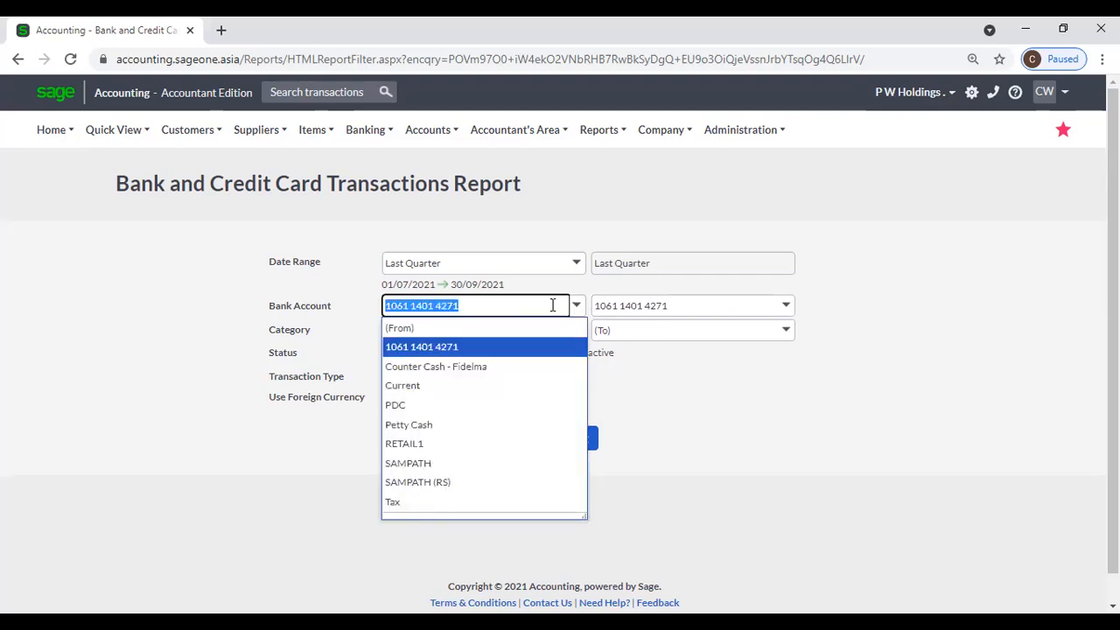
left_click(476, 329)
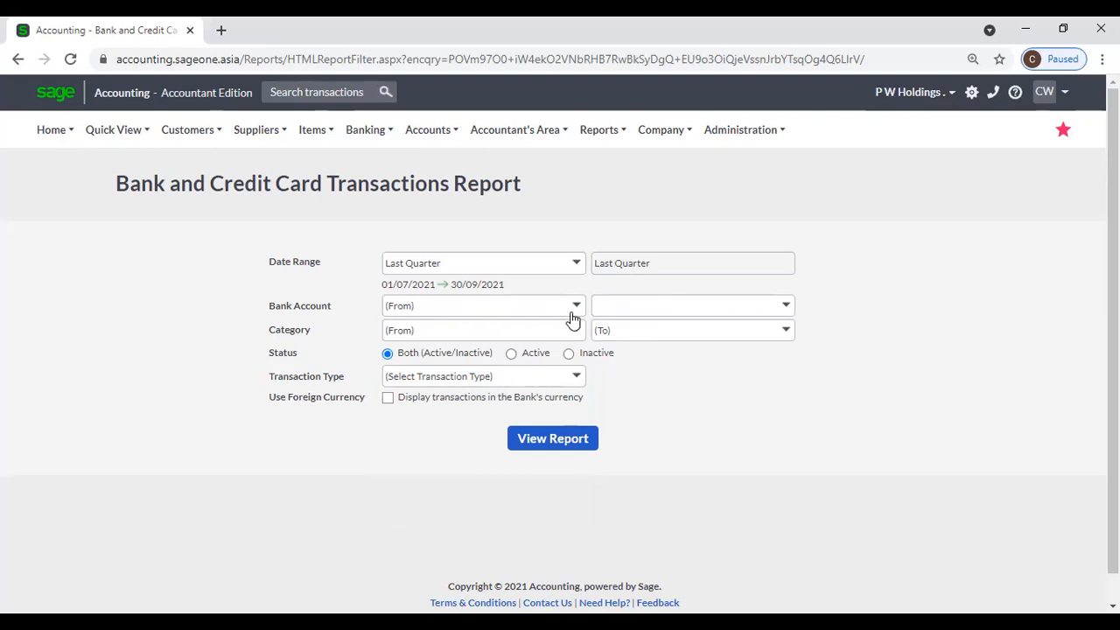
Step: Look through the choices for the end of the bank account range and the start of the category range
left_click(787, 305)
left_click(882, 309)
left_click(574, 333)
left_click(713, 404)
Step: Duplicate the report's browser tab and open the List of Banks and Credit Cards in the copy
right_click(154, 32)
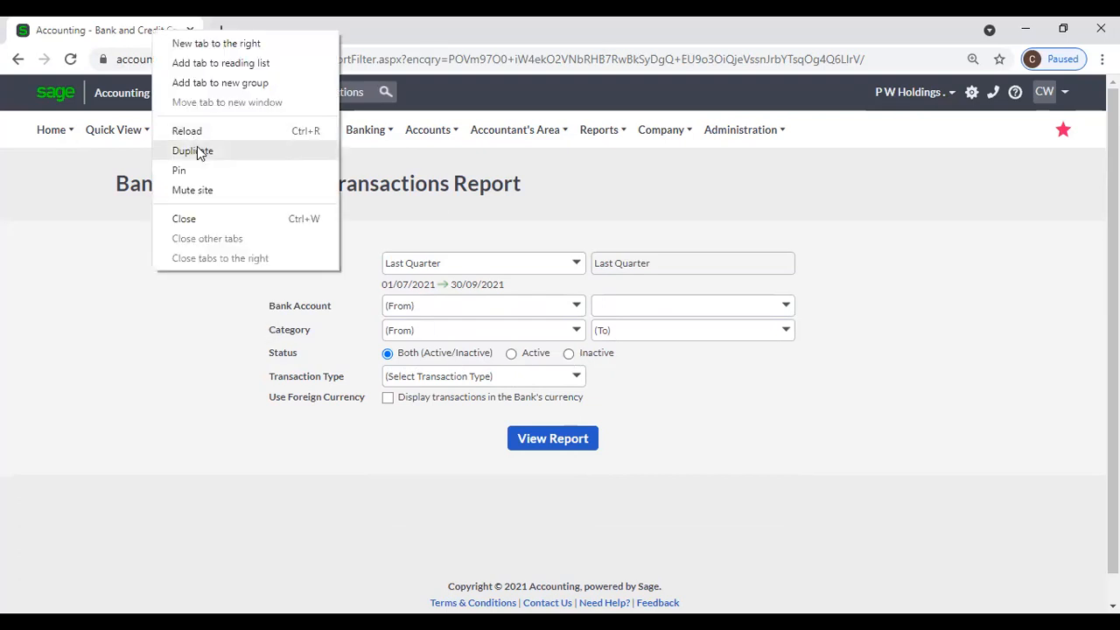
left_click(197, 151)
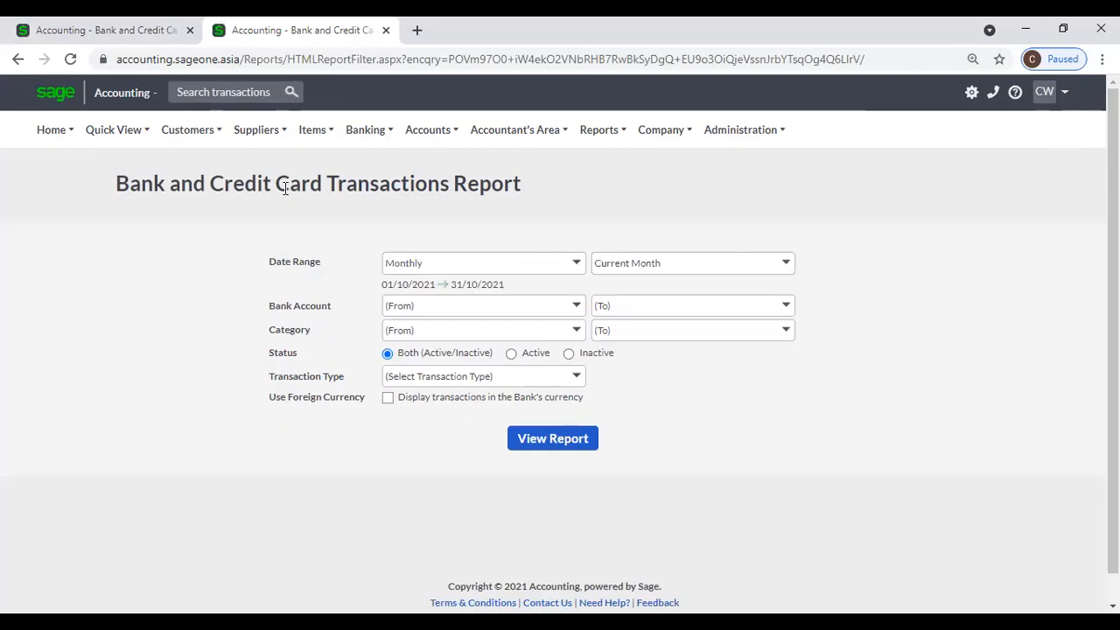
mouse_move(366, 131)
mouse_move(362, 196)
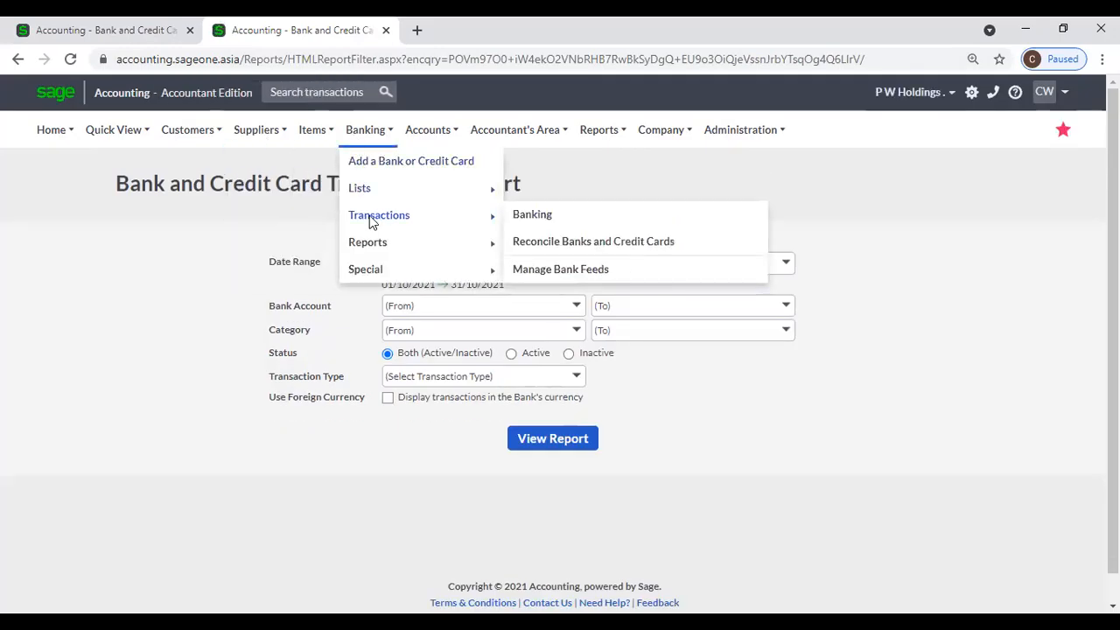
left_click(564, 189)
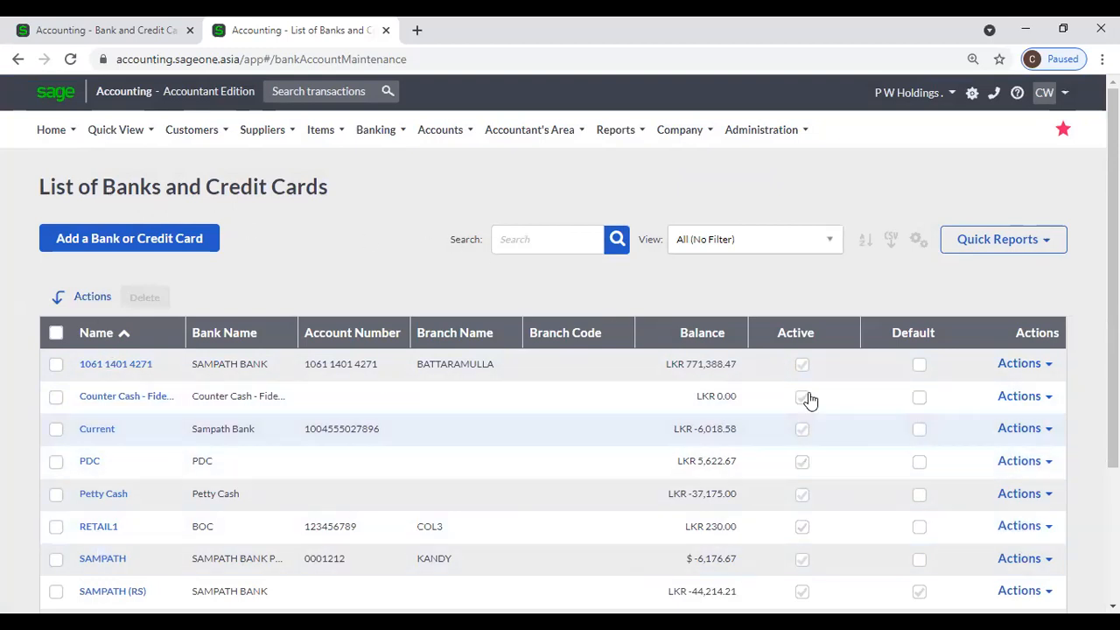
Step: Review the Active column for the listed accounts and open the Counter Cash account's record
scroll(817, 407, "down", 3)
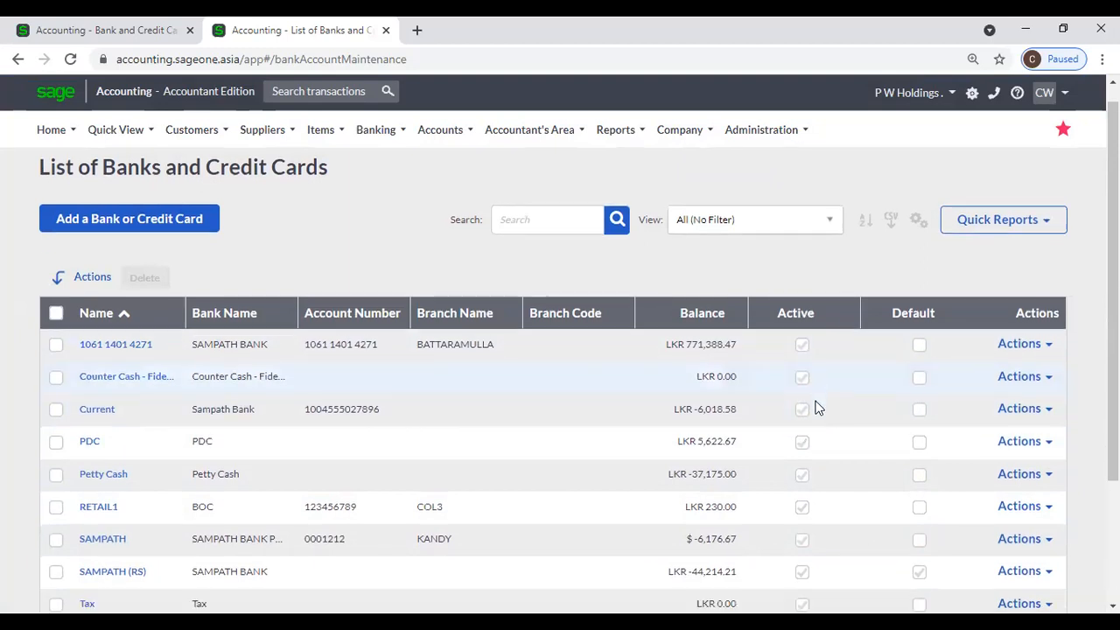
scroll(816, 406, "up", 1)
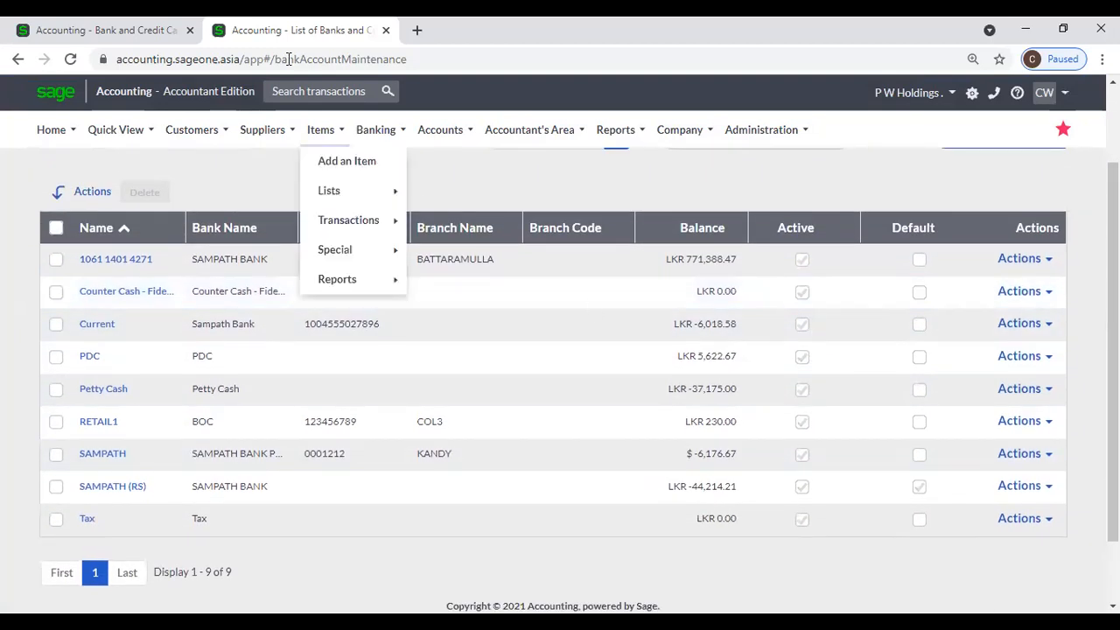
left_click(103, 291)
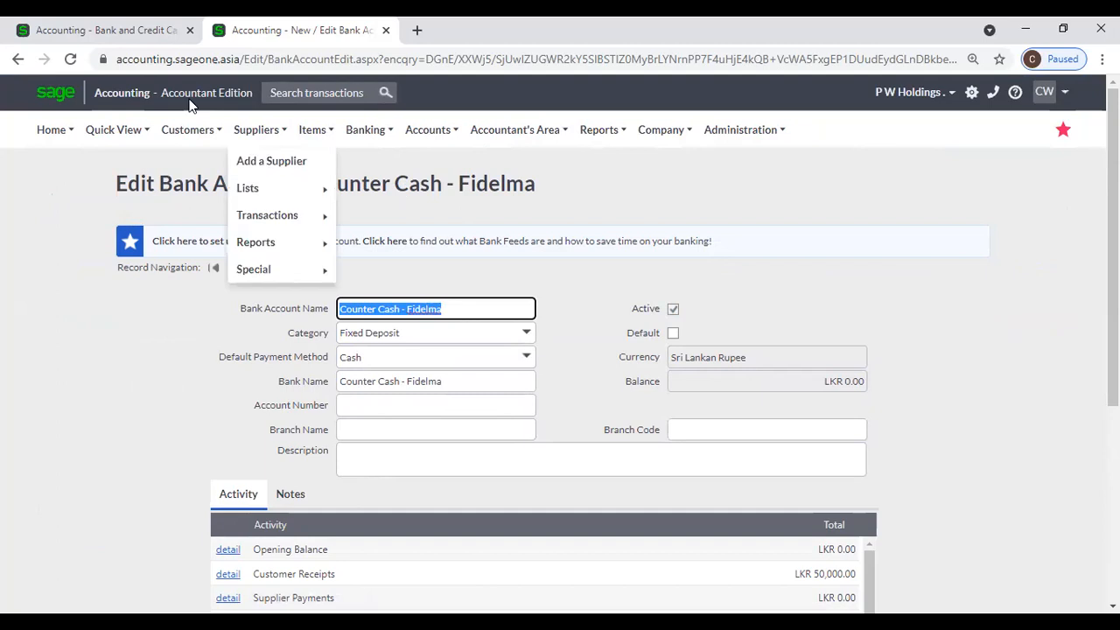
Step: Return to the tab with the transactions report options and look through the transaction type choices
left_click(133, 29)
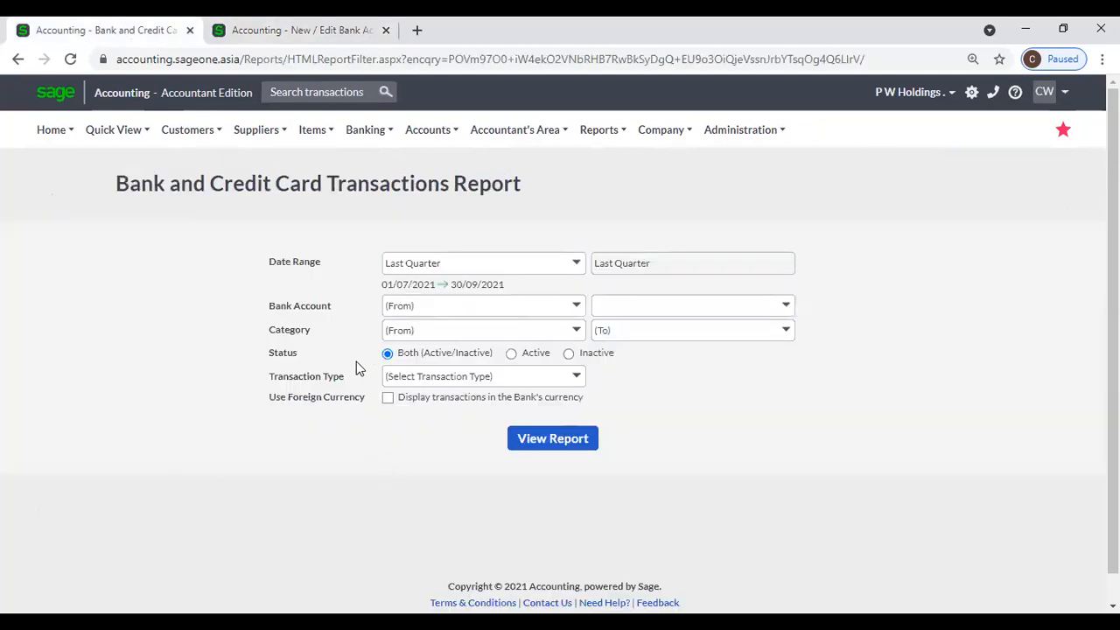
left_click(574, 381)
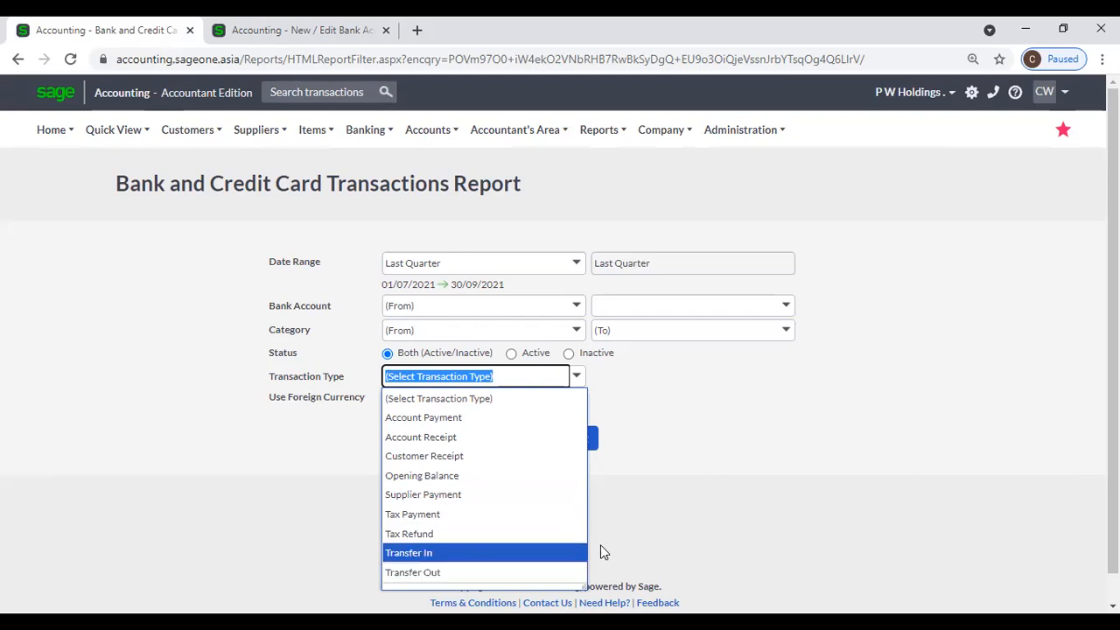
left_click(690, 515)
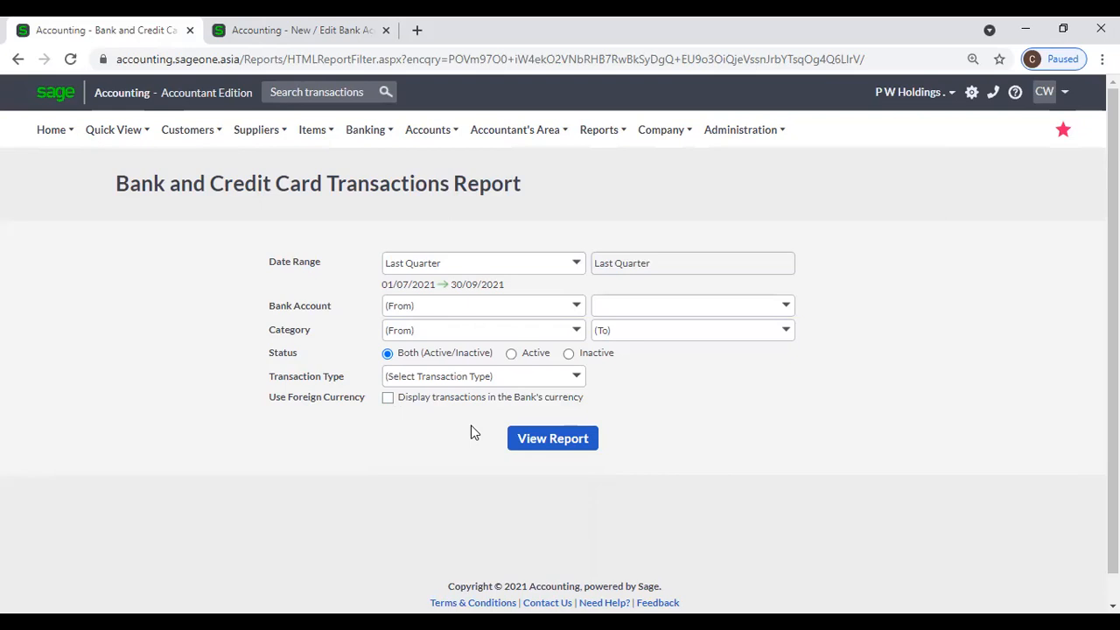
Step: Generate the Last Quarter transactions report for all bank accounts and categories, and review its entries
left_click(528, 448)
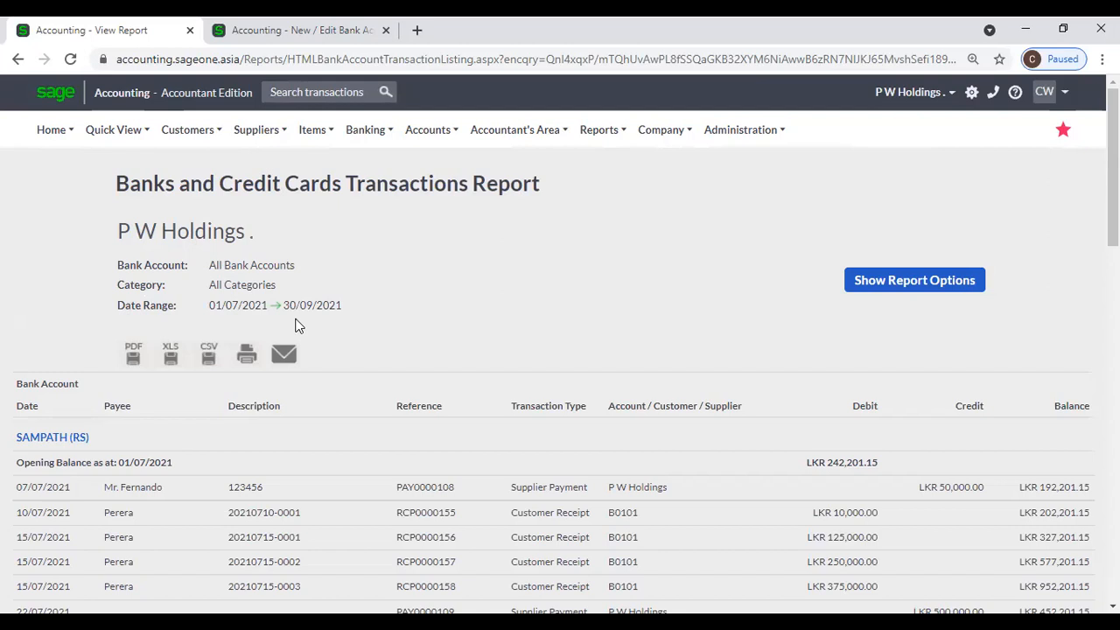
scroll(323, 307, "down", 2)
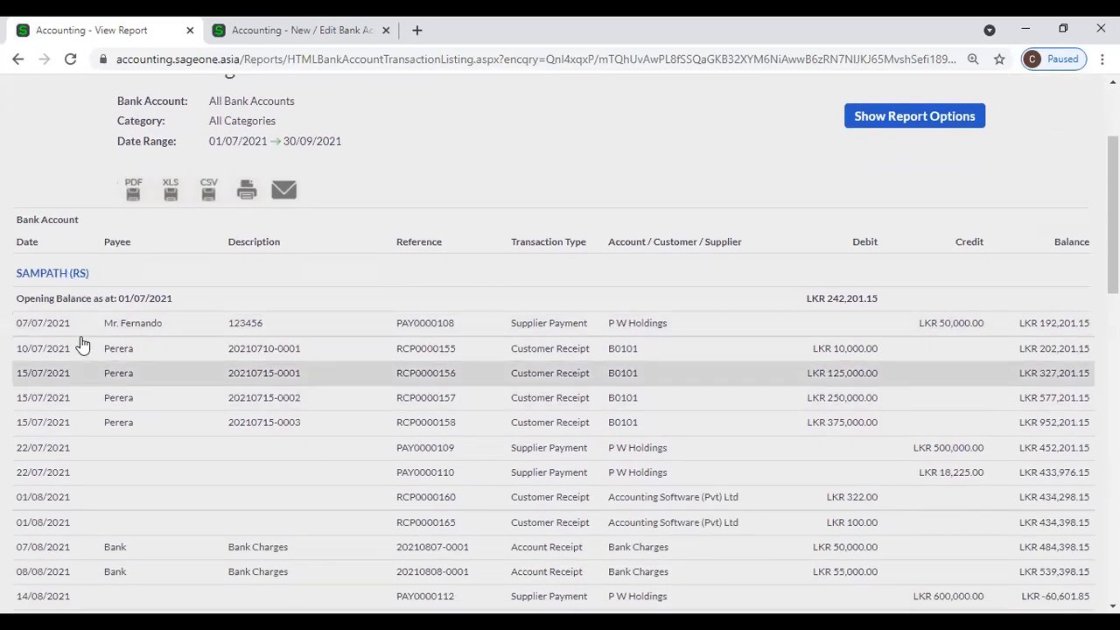
scroll(167, 315, "up", 2)
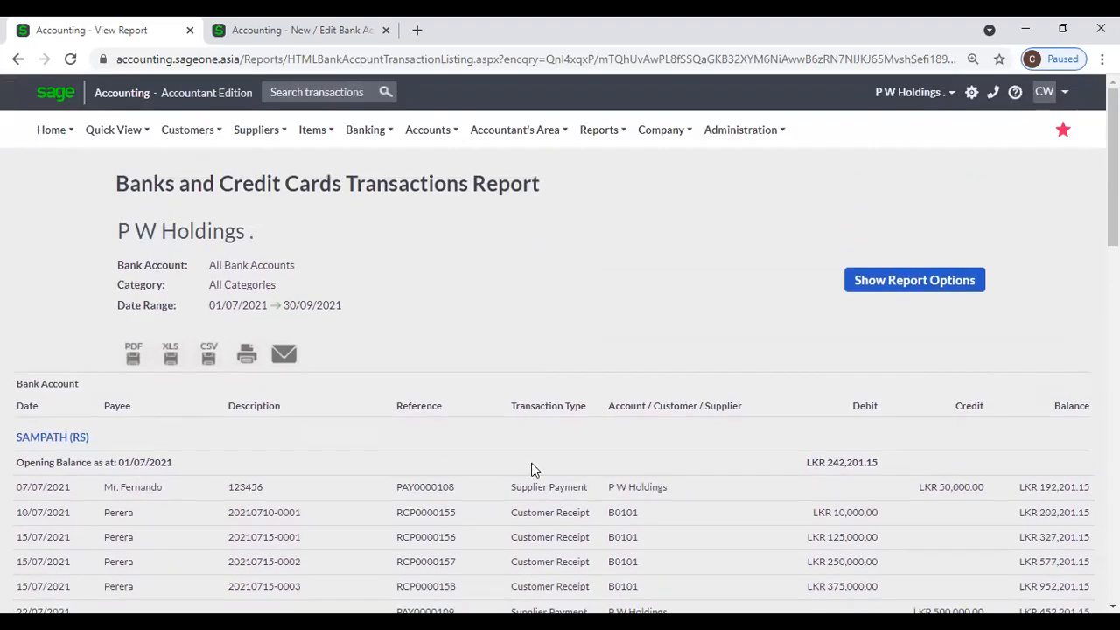
Step: Read the Last Quarter transactions report through to its closing balance, period movement and grand total
scroll(536, 470, "down", 2)
scroll(562, 361, "down", 1)
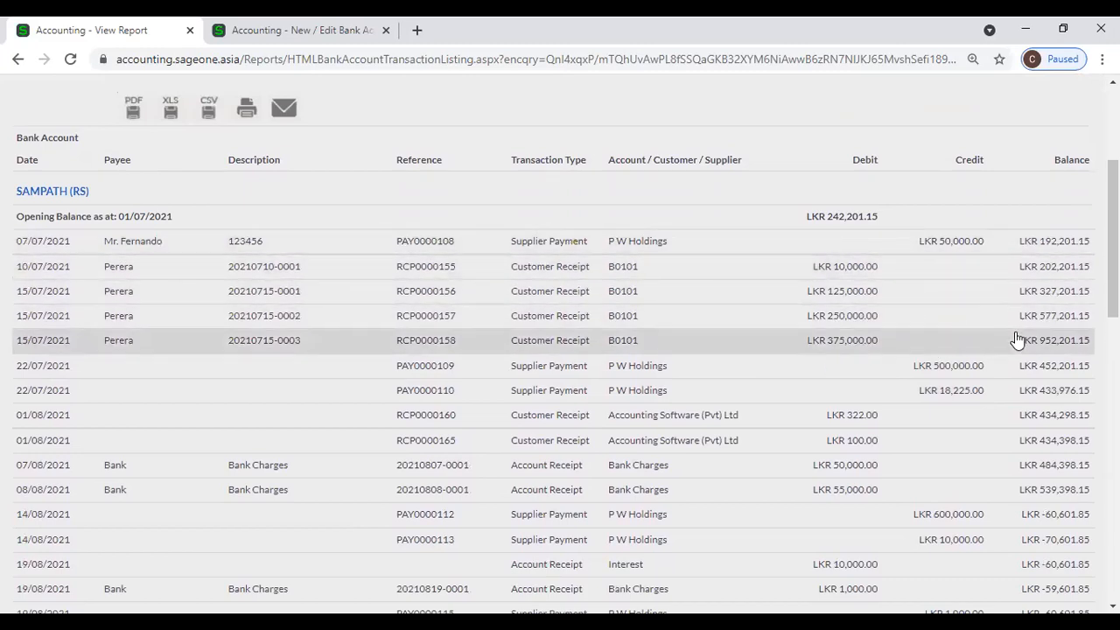
scroll(583, 377, "down", 3)
scroll(488, 398, "down", 9)
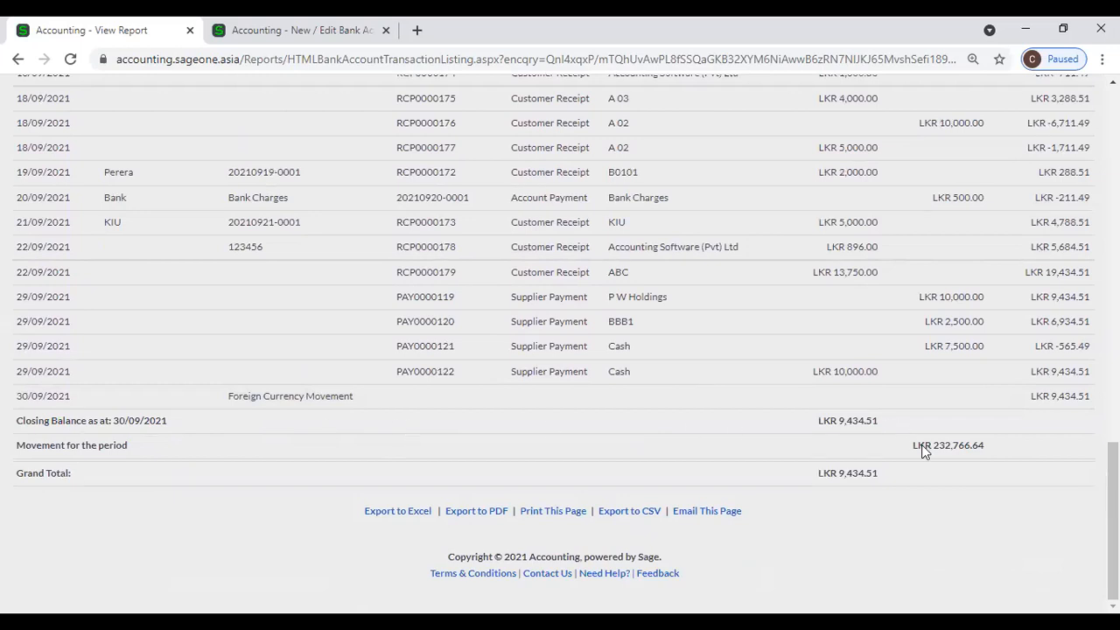
scroll(682, 280, "up", 10)
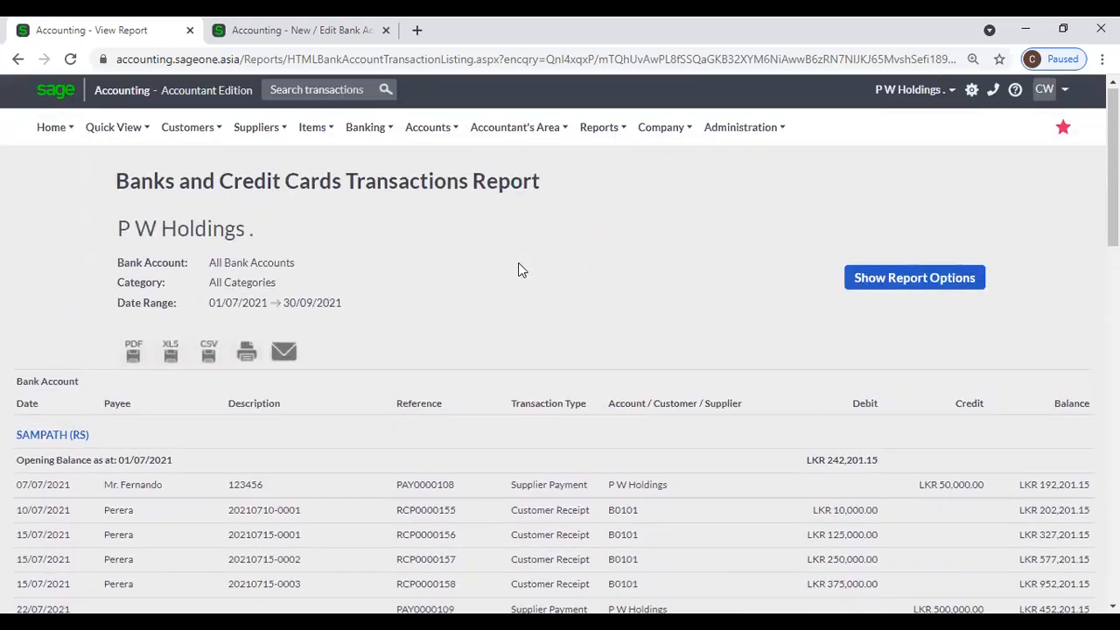
Step: Reopen the report options and regenerate the transactions report with a Yearly date range for the Current Year
left_click(918, 285)
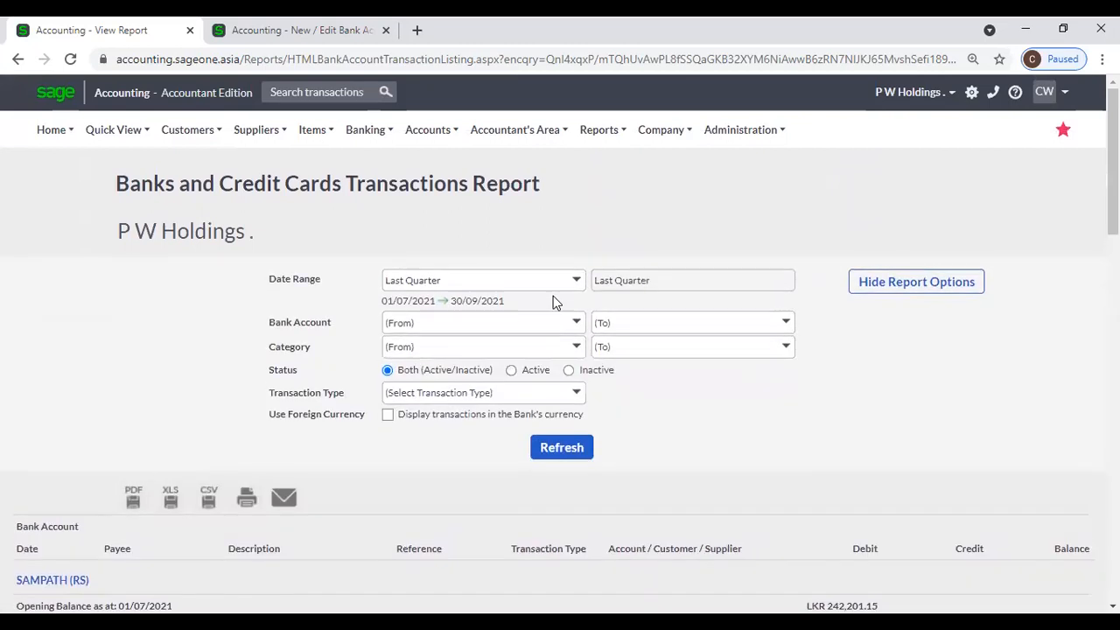
left_click(577, 284)
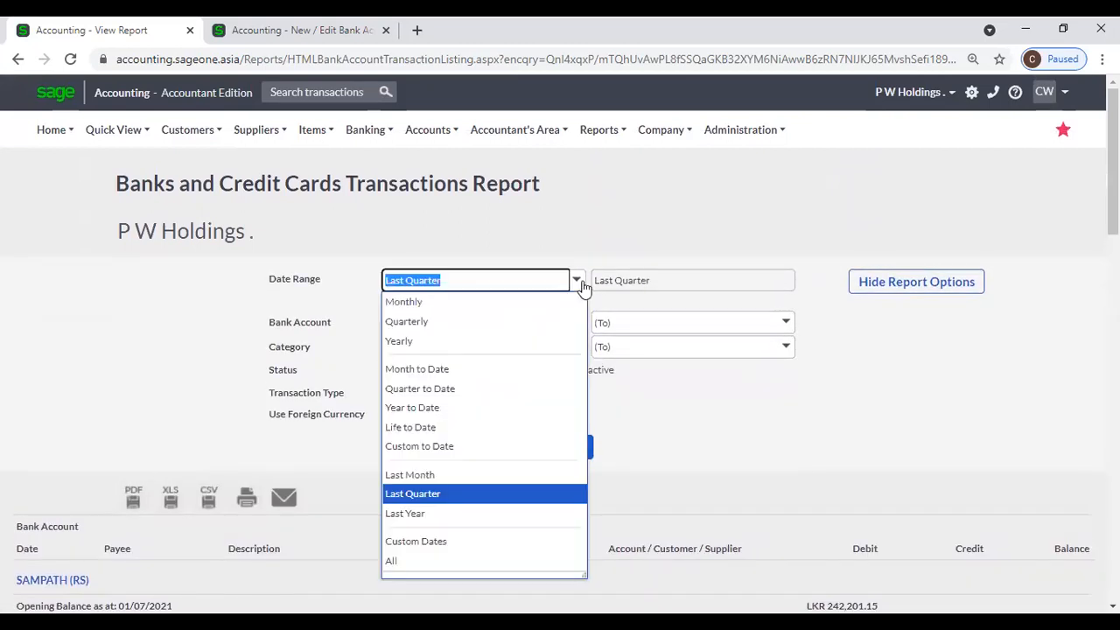
left_click(472, 341)
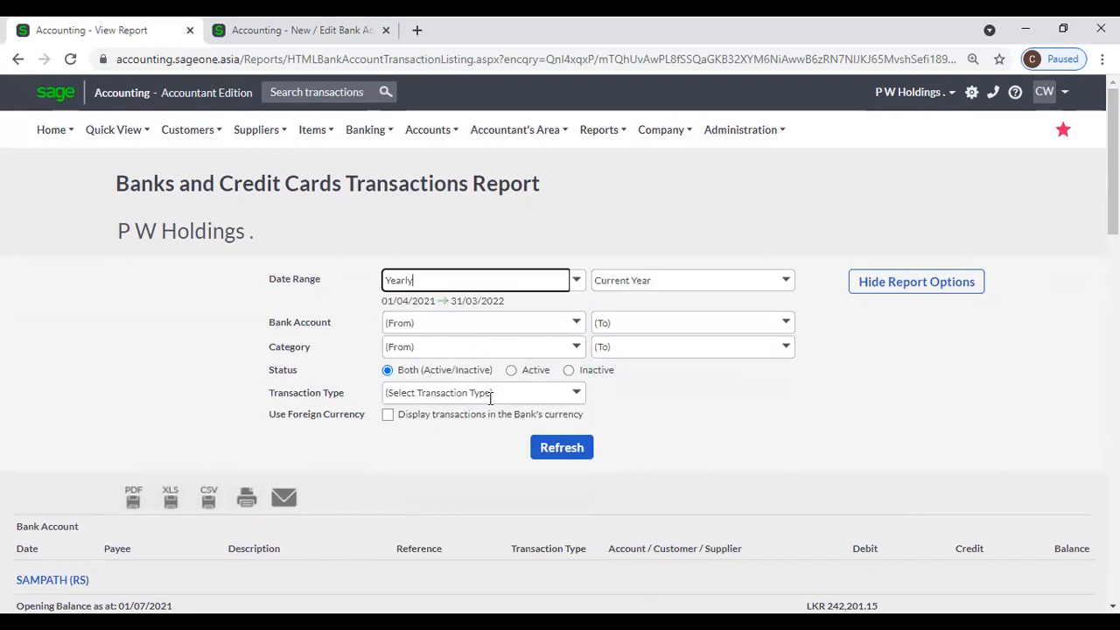
left_click(560, 449)
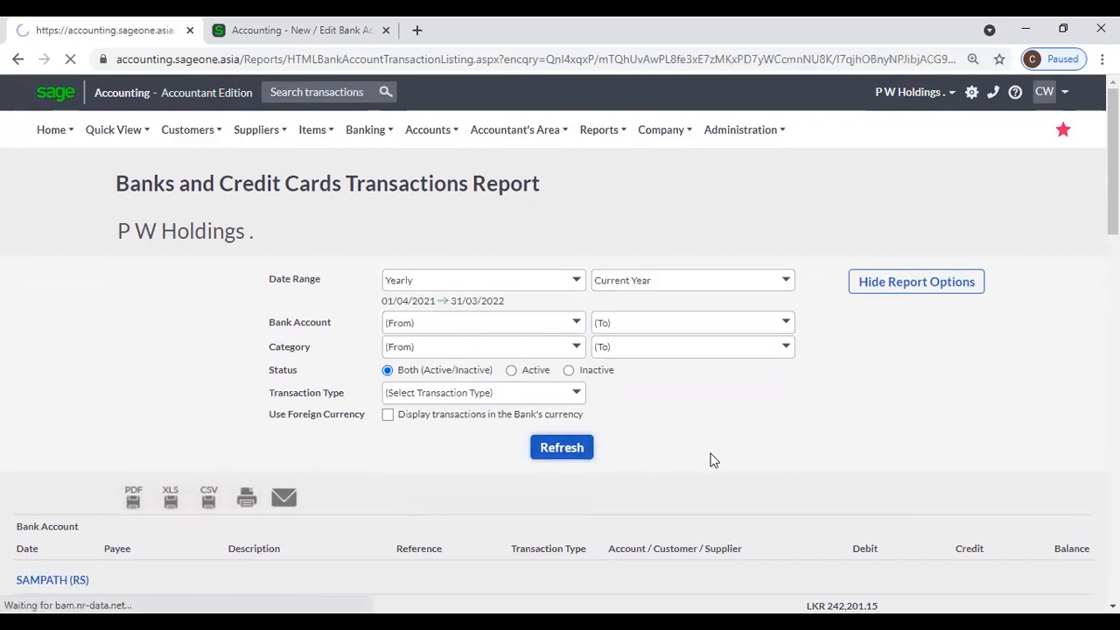
Step: Examine the Current, Petty Cash and SAMPATH (RS) sections of the current-year transactions report
scroll(169, 283, "down", 3)
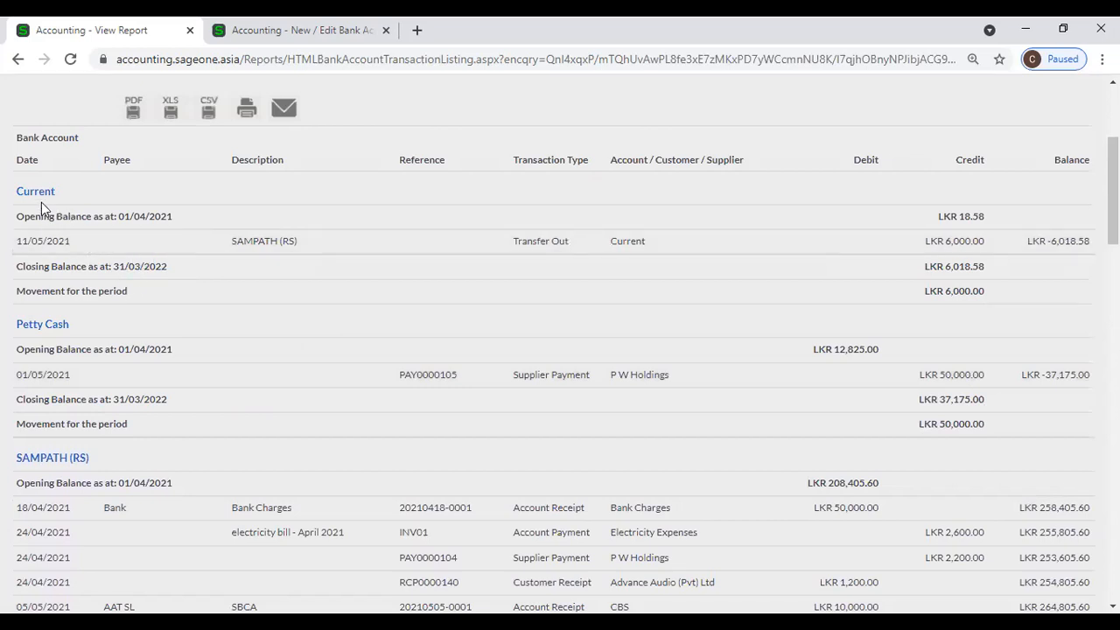
scroll(63, 418, "down", 2)
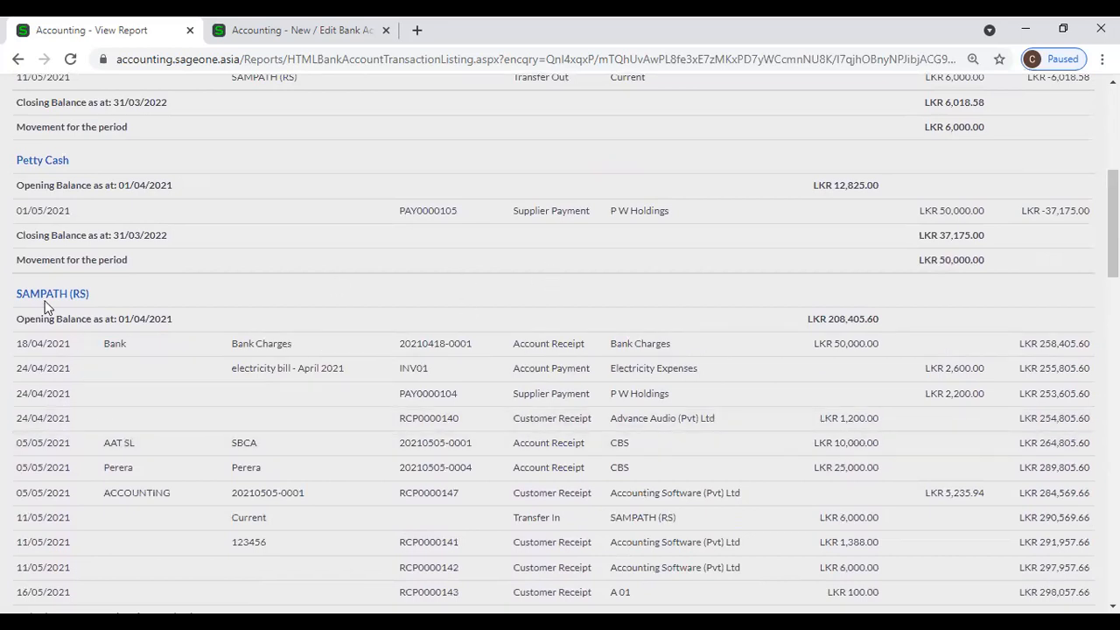
scroll(91, 308, "down", 2)
scroll(149, 310, "up", 6)
scroll(166, 311, "up", 1)
scroll(197, 320, "down", 6)
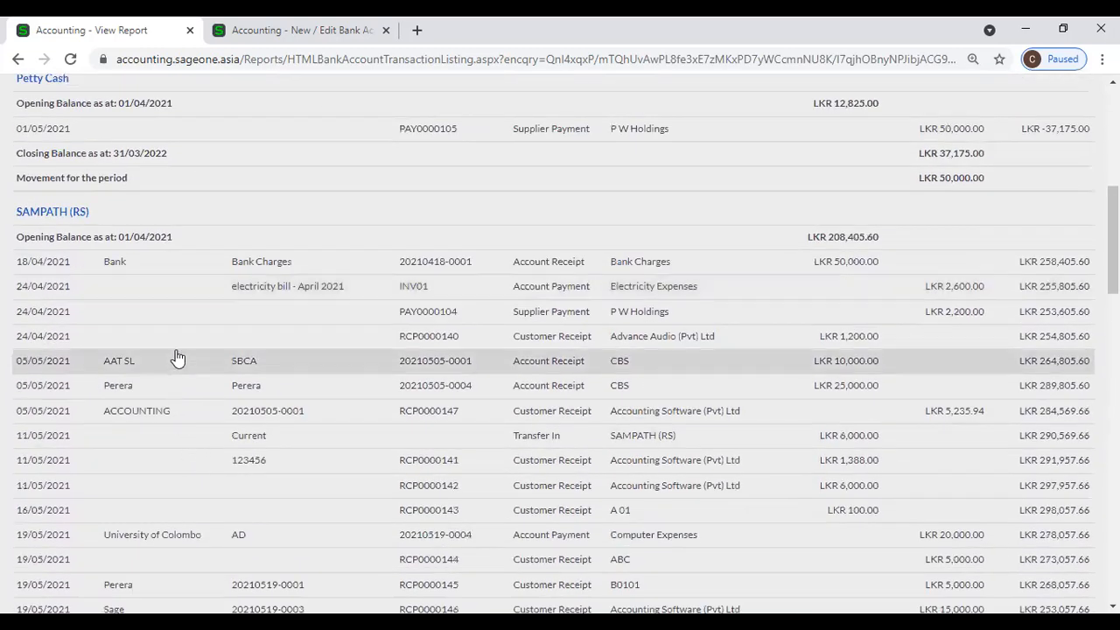
scroll(170, 297, "down", 15)
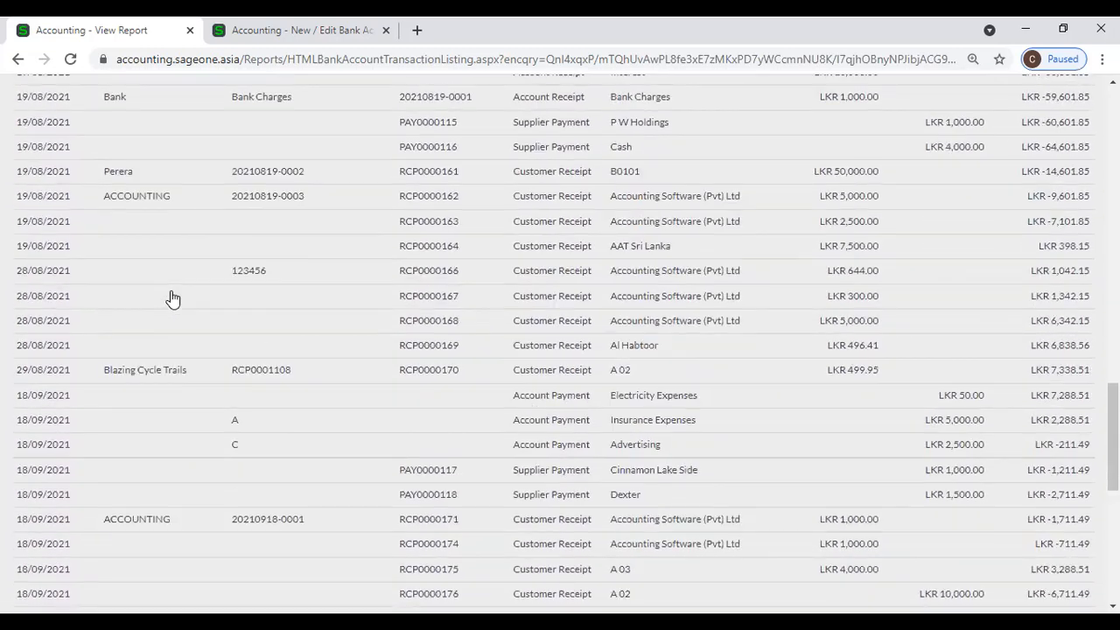
scroll(172, 299, "down", 8)
scroll(172, 299, "up", 5)
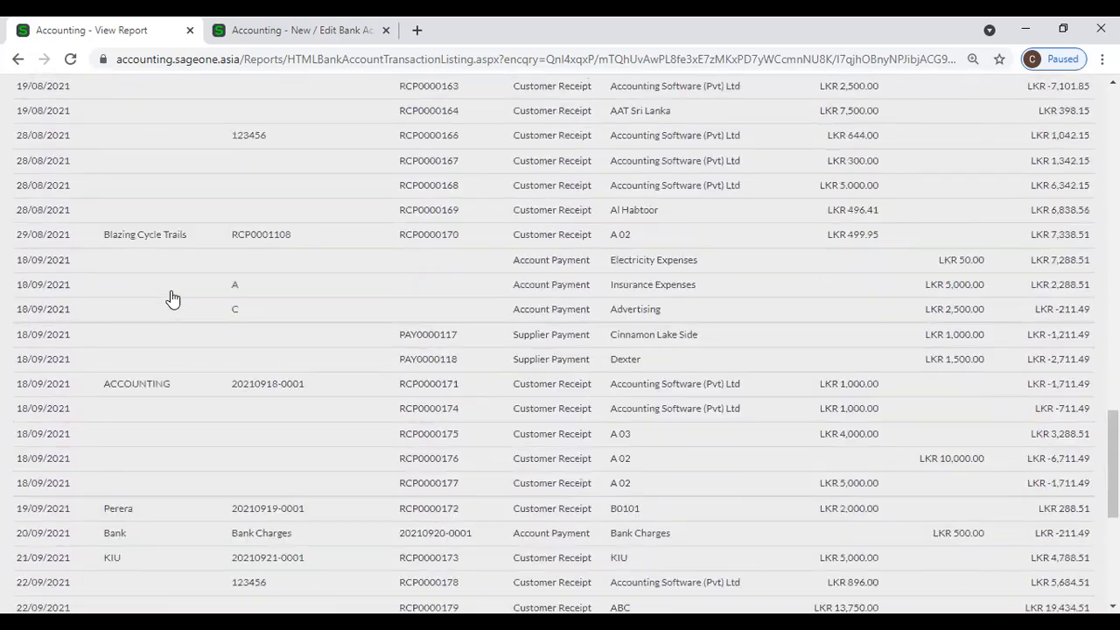
scroll(172, 299, "up", 10)
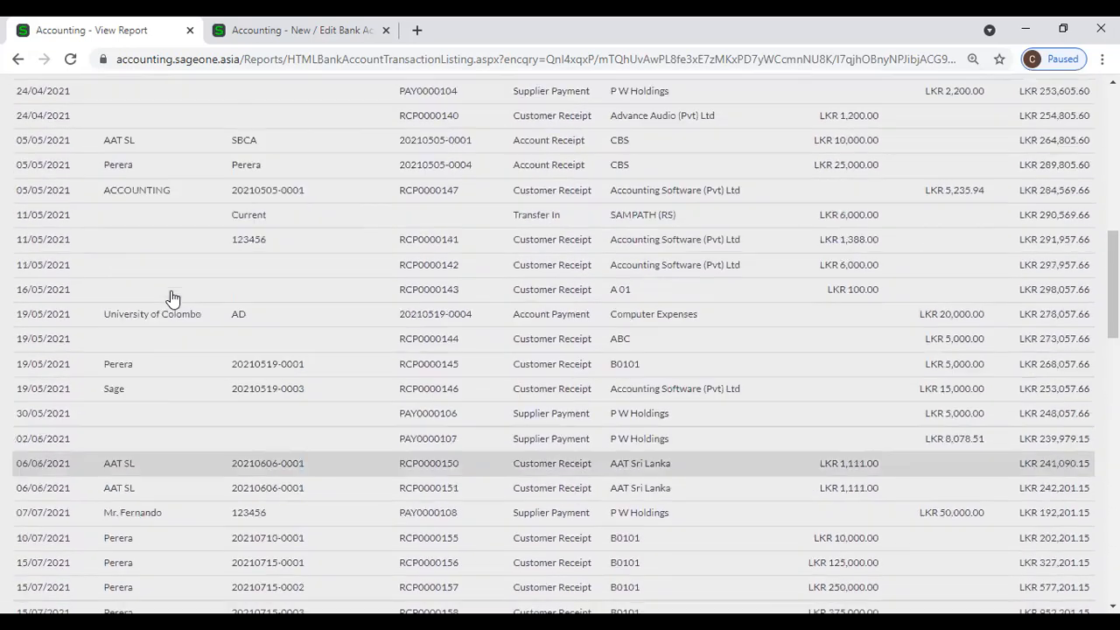
scroll(172, 299, "up", 10)
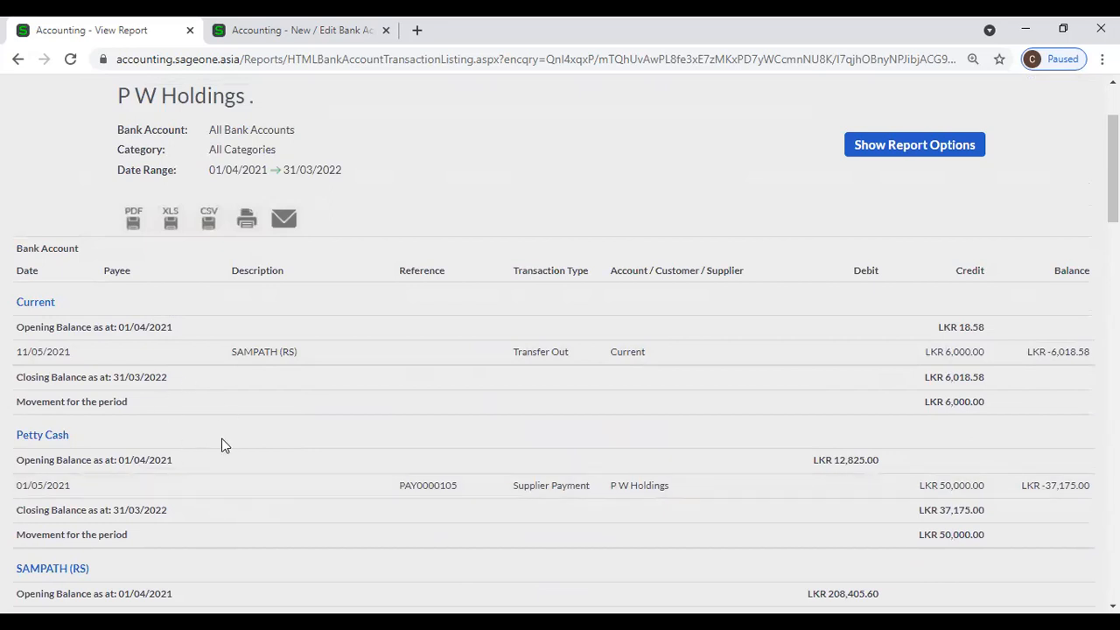
scroll(219, 447, "up", 3)
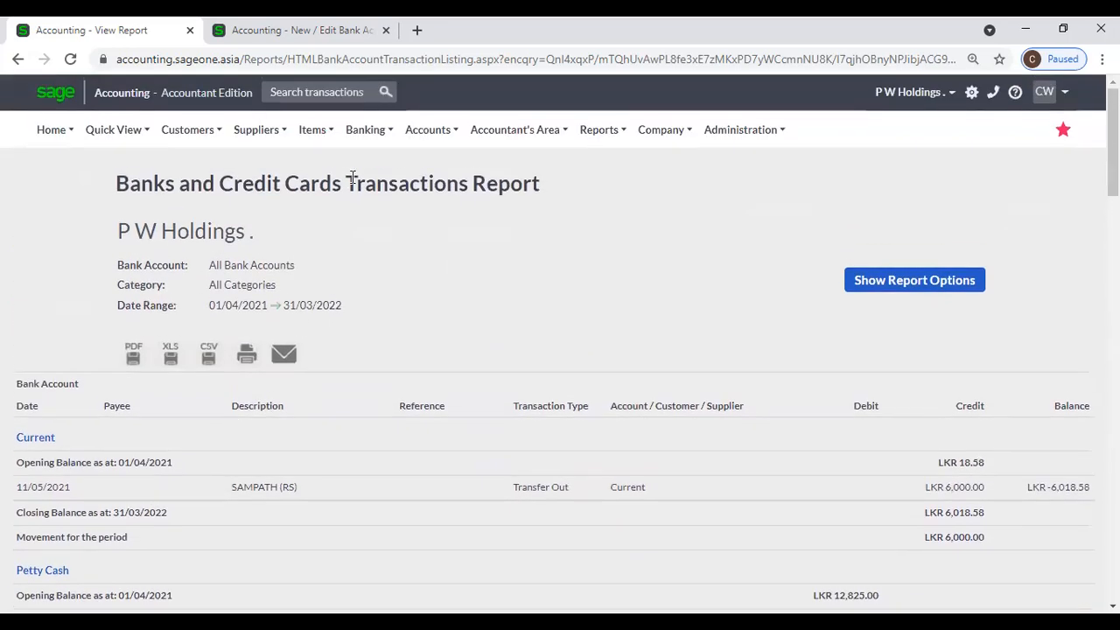
Step: Check the Banking menu, and read the current-year report down to the grand total
left_click(376, 138)
mouse_move(379, 216)
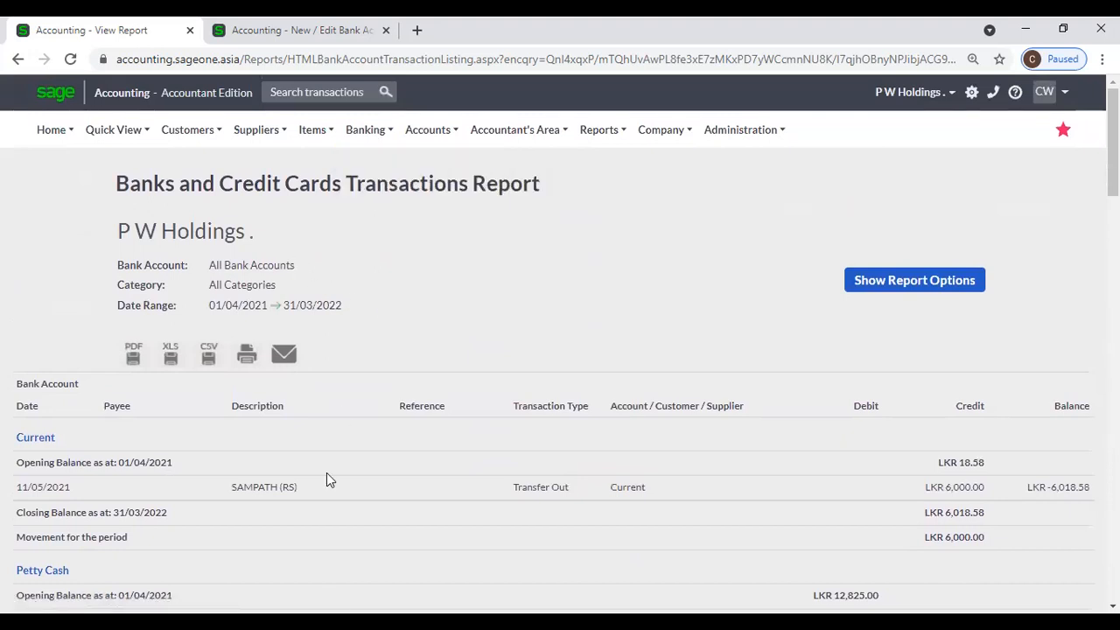
scroll(416, 512, "down", 2)
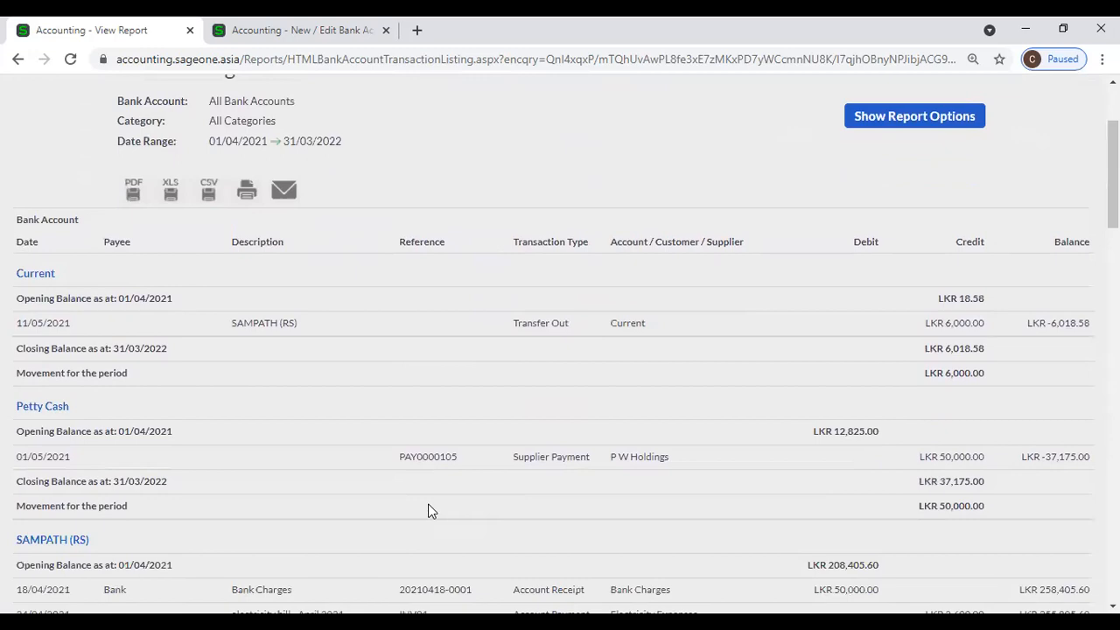
scroll(494, 452, "down", 15)
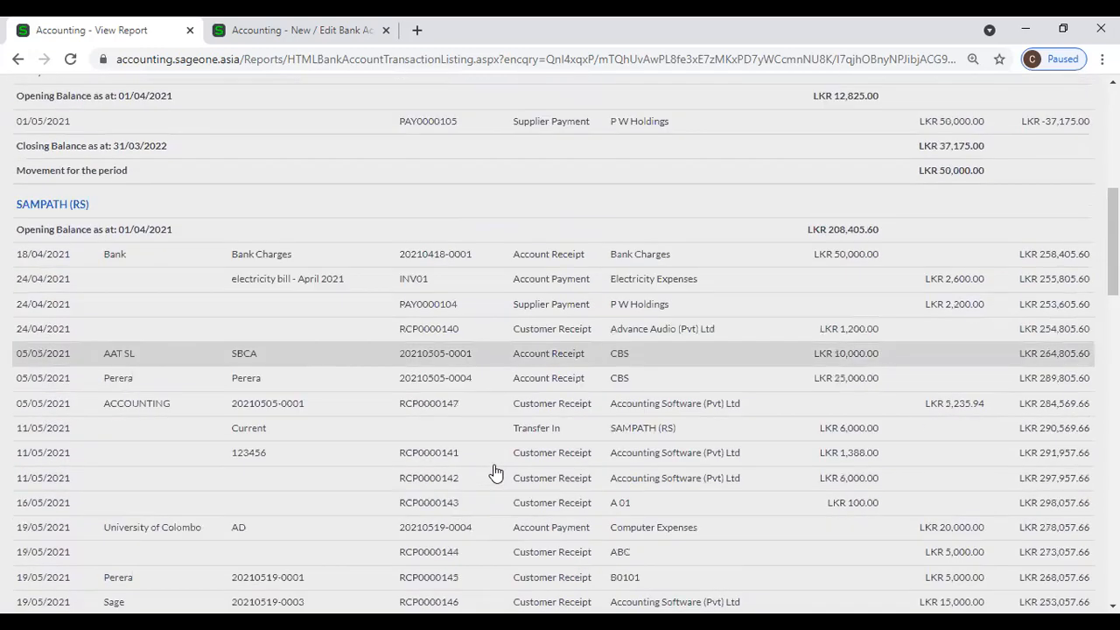
scroll(496, 480, "down", 8)
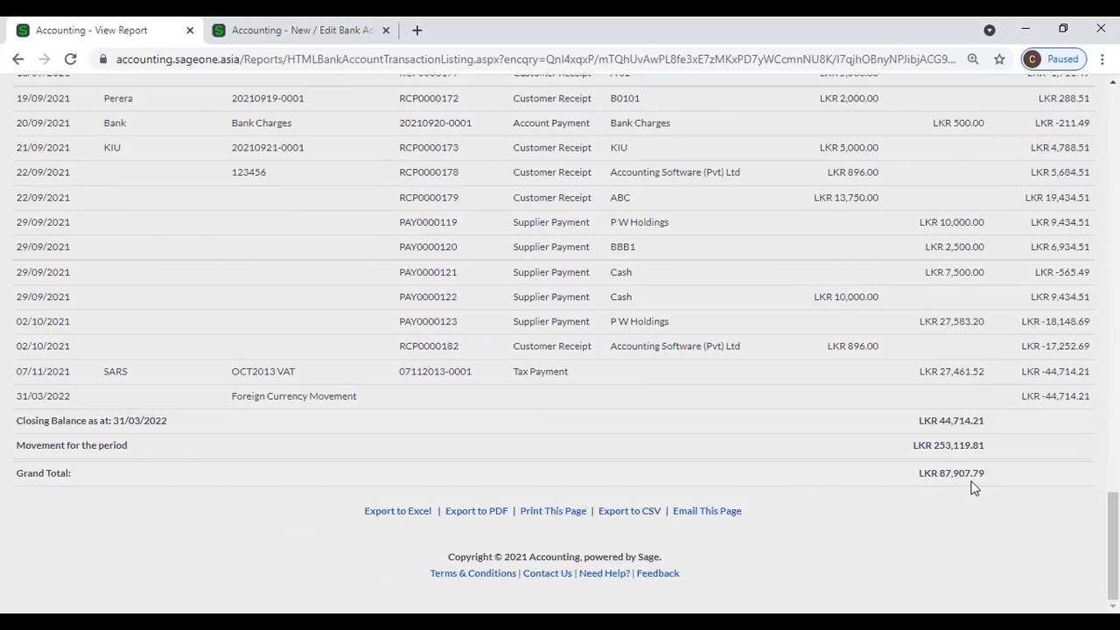
scroll(967, 472, "up", 15)
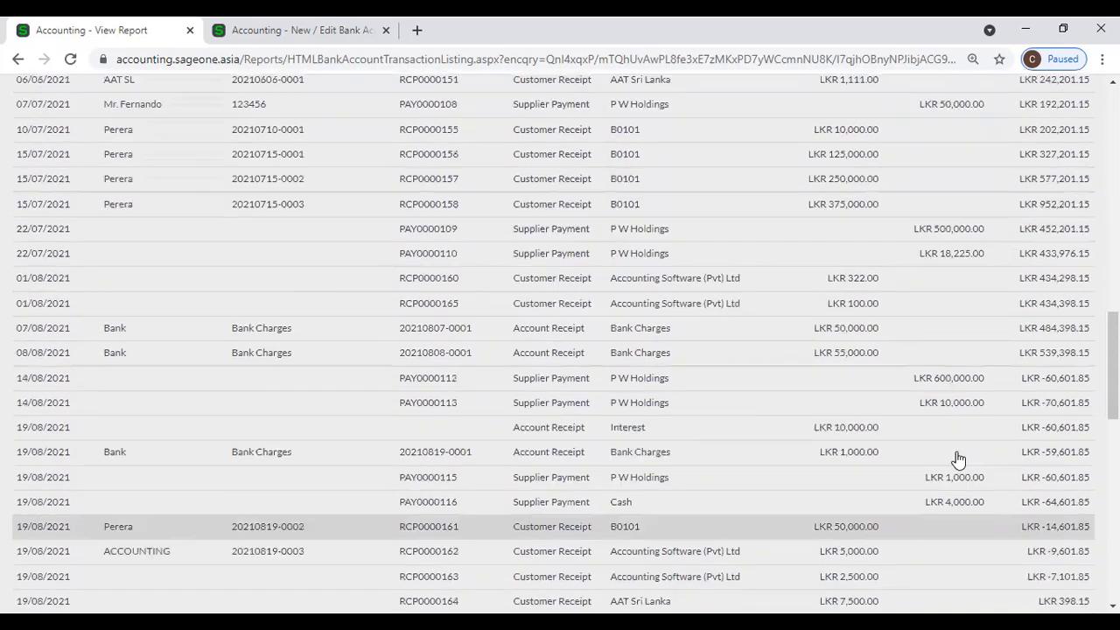
scroll(958, 459, "up", 10)
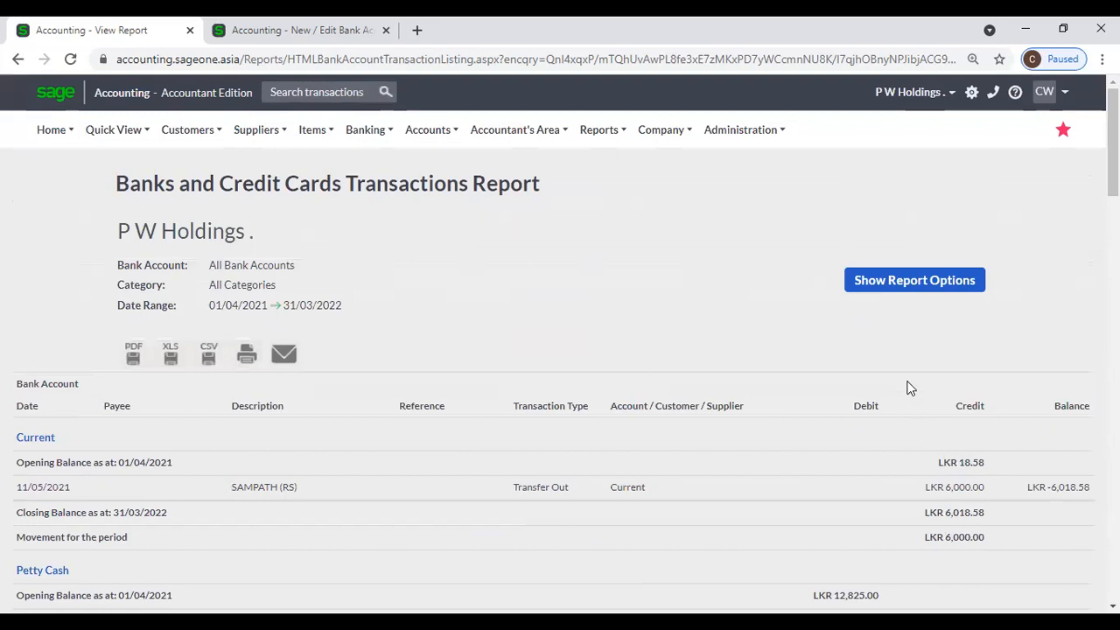
Step: Regenerate the transactions report for Last Year with transactions displayed in the bank's currency
left_click(882, 290)
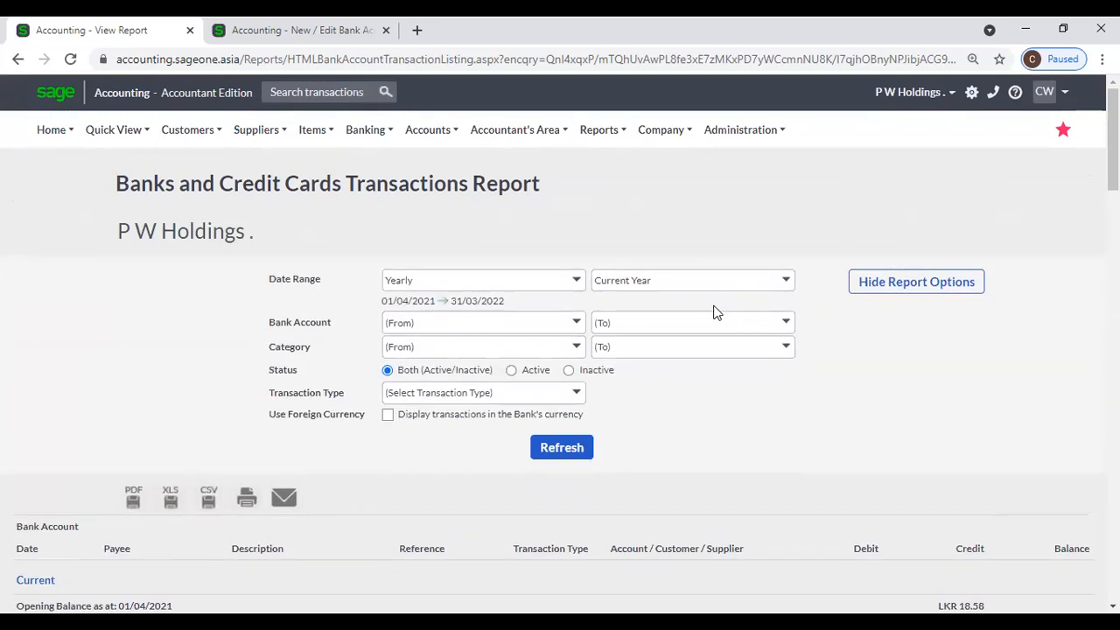
left_click(574, 285)
left_click(440, 513)
left_click(388, 414)
left_click(542, 448)
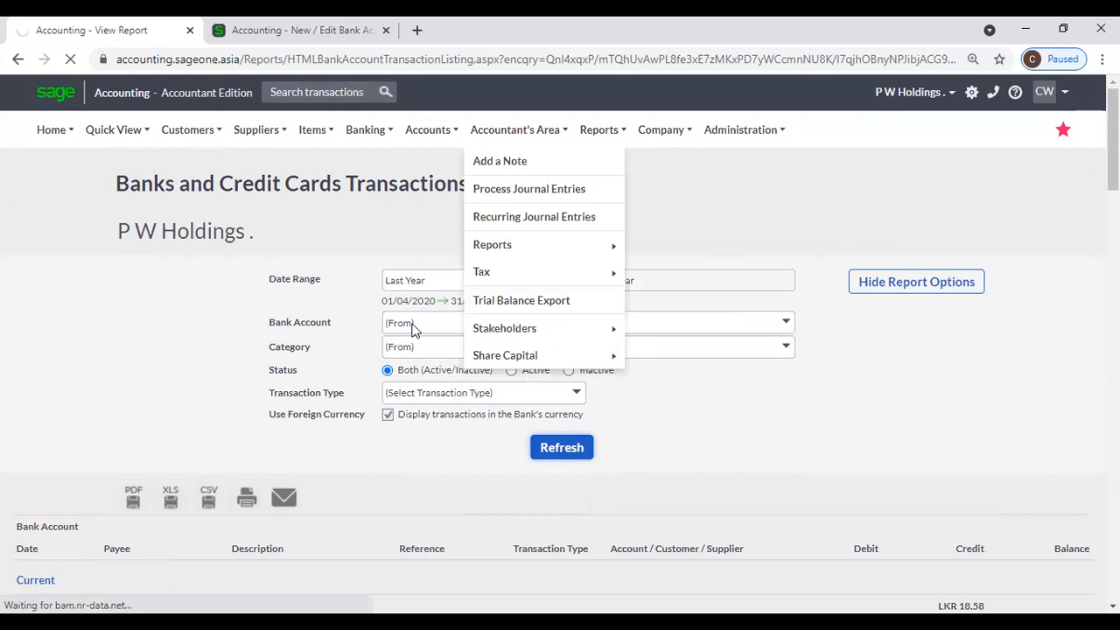
Step: Show the report options and examine the Last Year report, including the SAMPATH account's dollar entries and the final closing balance
scroll(787, 327, "down", 10)
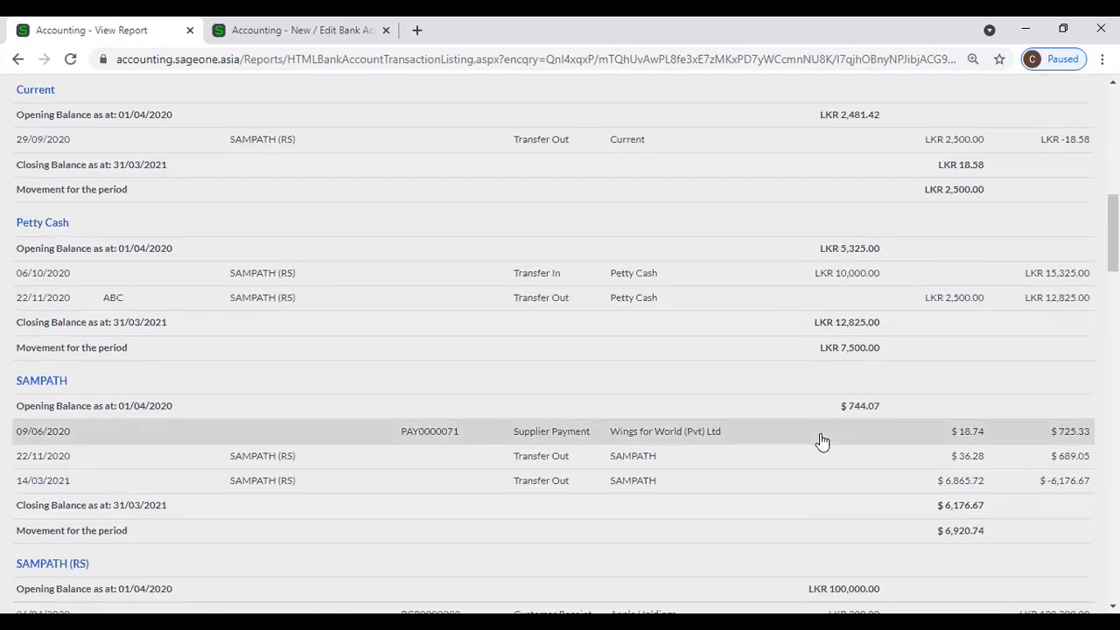
scroll(865, 262, "up", 10)
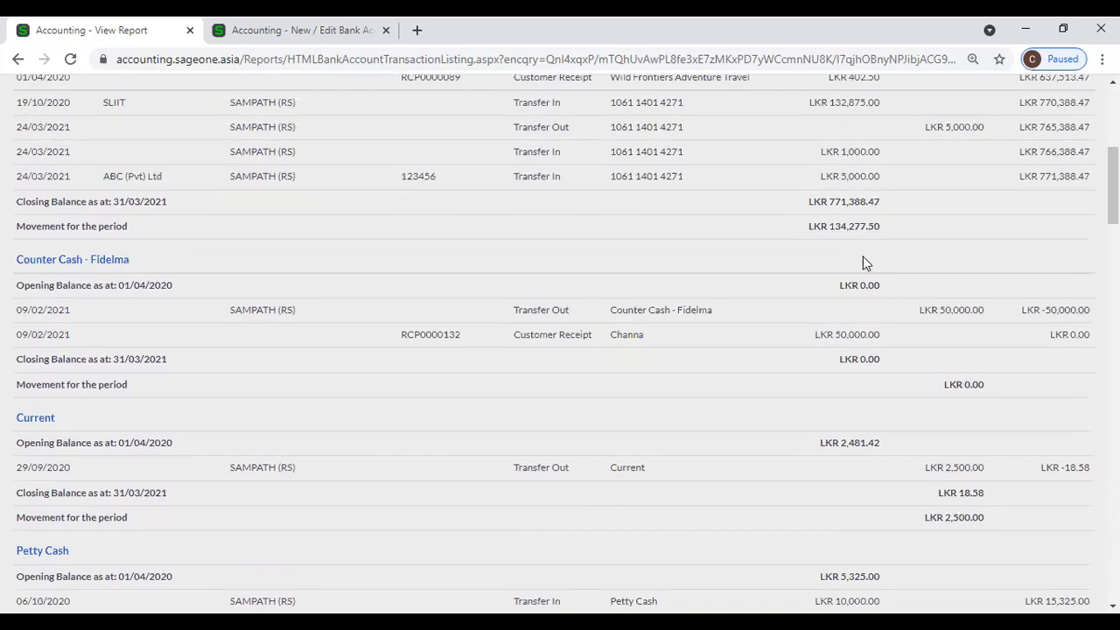
left_click(897, 292)
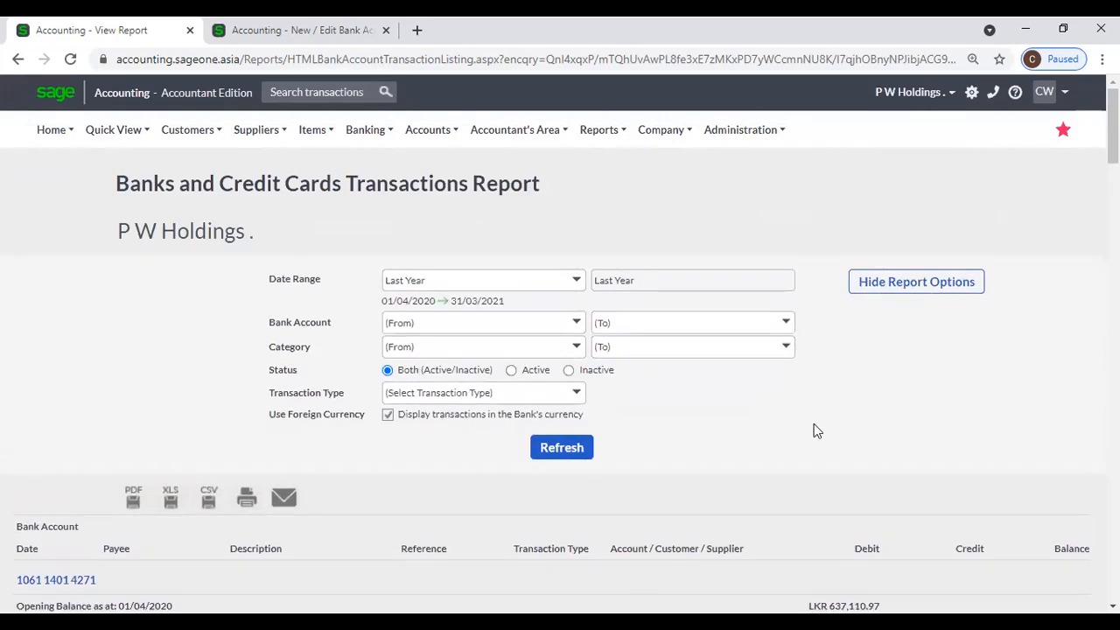
scroll(840, 429, "down", 15)
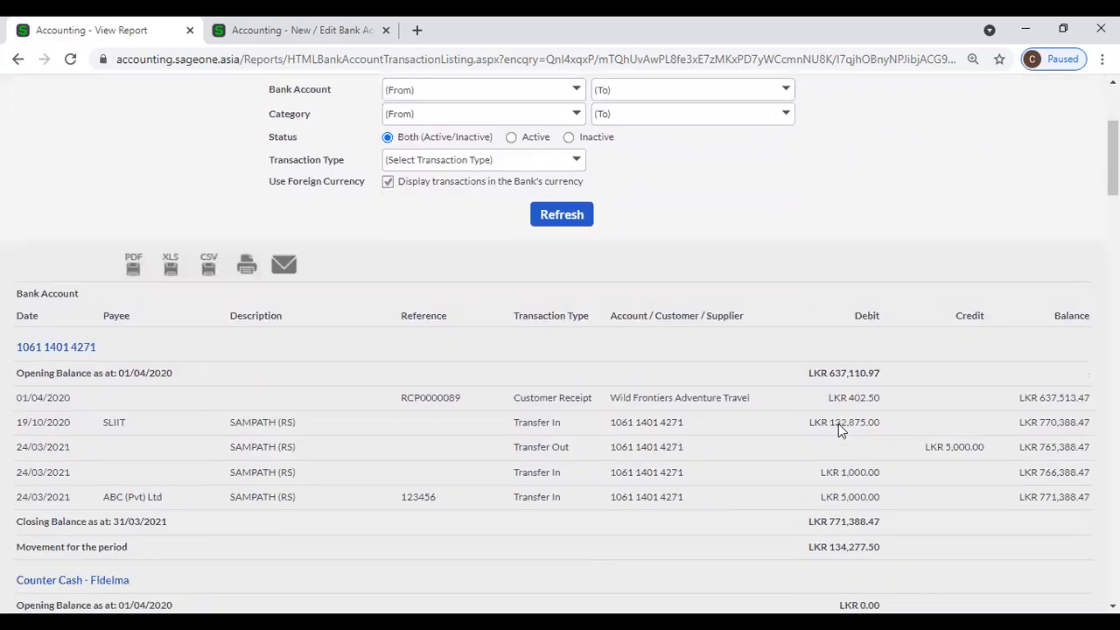
scroll(838, 428, "down", 2)
scroll(992, 347, "up", 3)
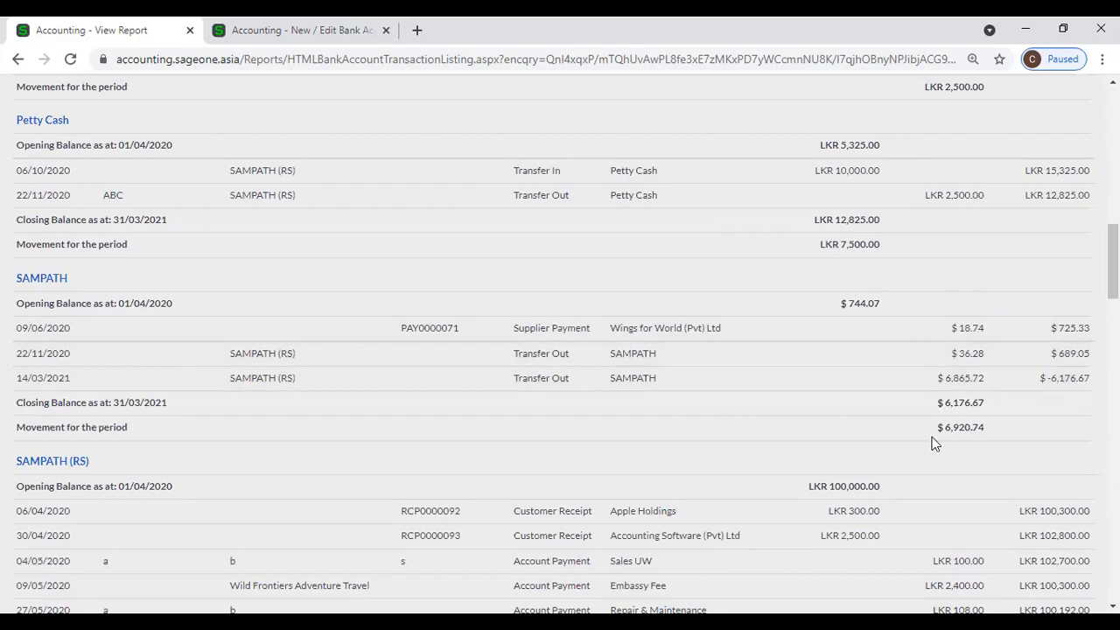
scroll(968, 410, "down", 3)
scroll(966, 411, "down", 20)
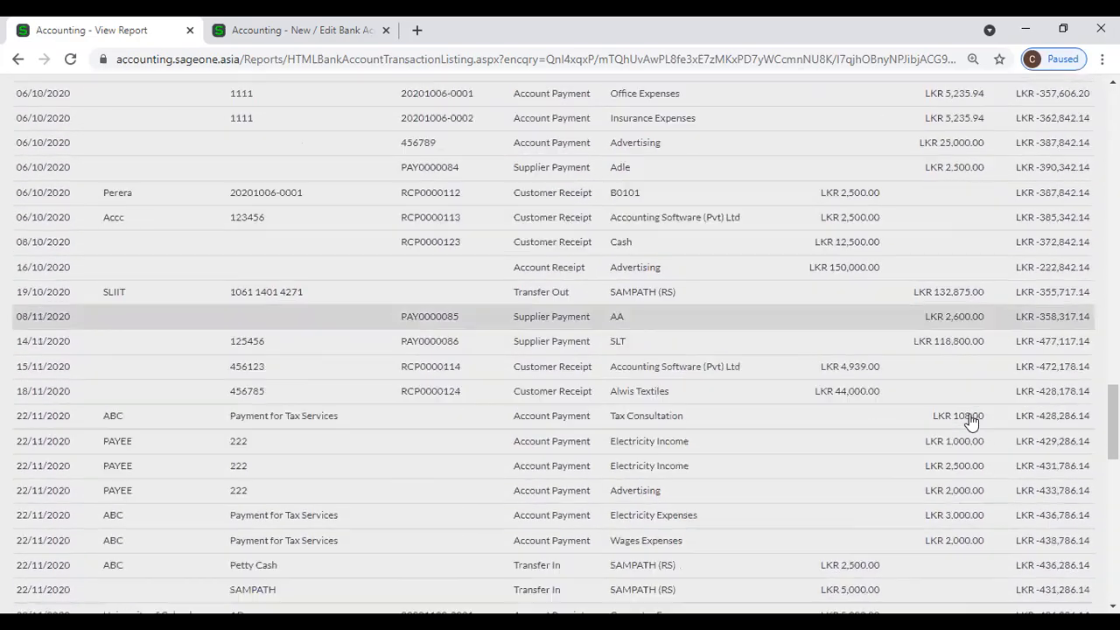
scroll(971, 421, "down", 3)
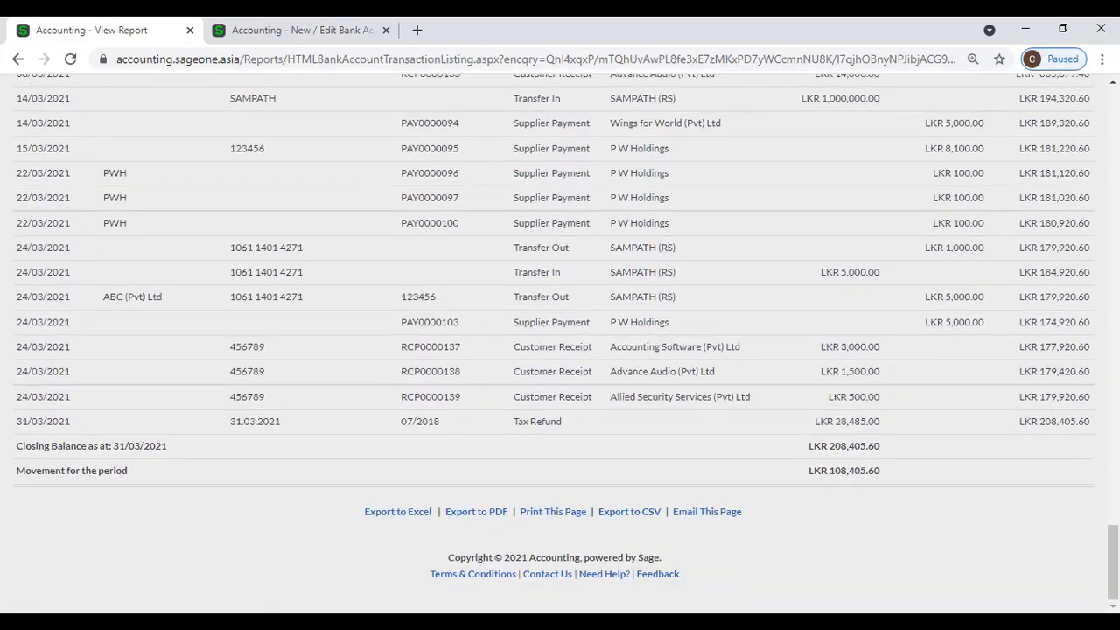
left_click_drag(1114, 529, 1113, 91)
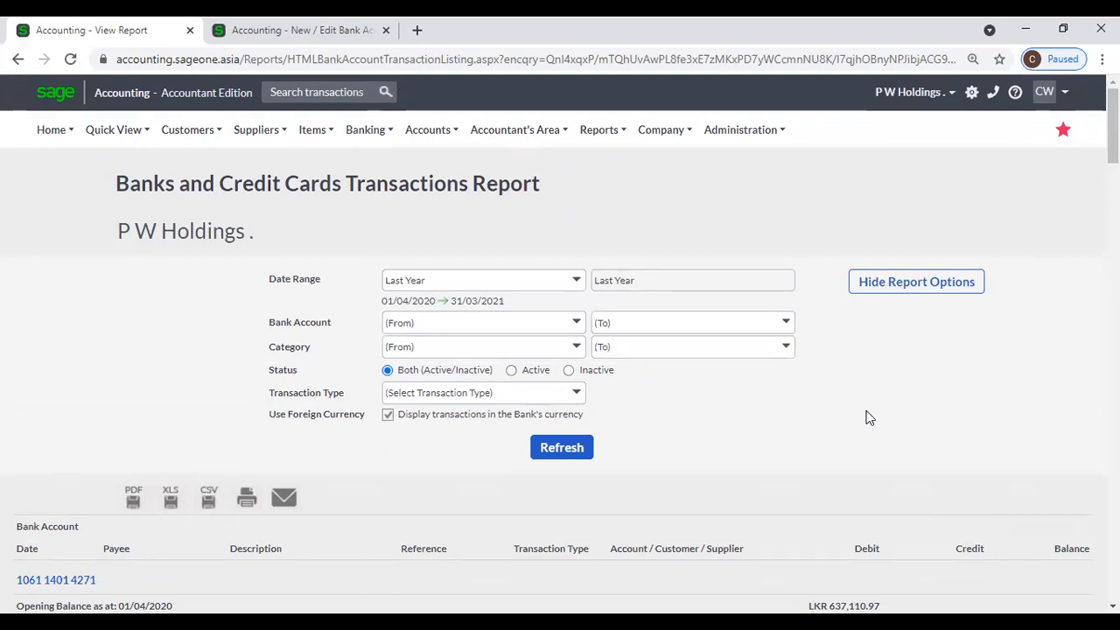
Step: Compare the opening balances, closing balances and period movements of the first accounts in the Last Year report
scroll(866, 418, "down", 3)
scroll(866, 418, "down", 5)
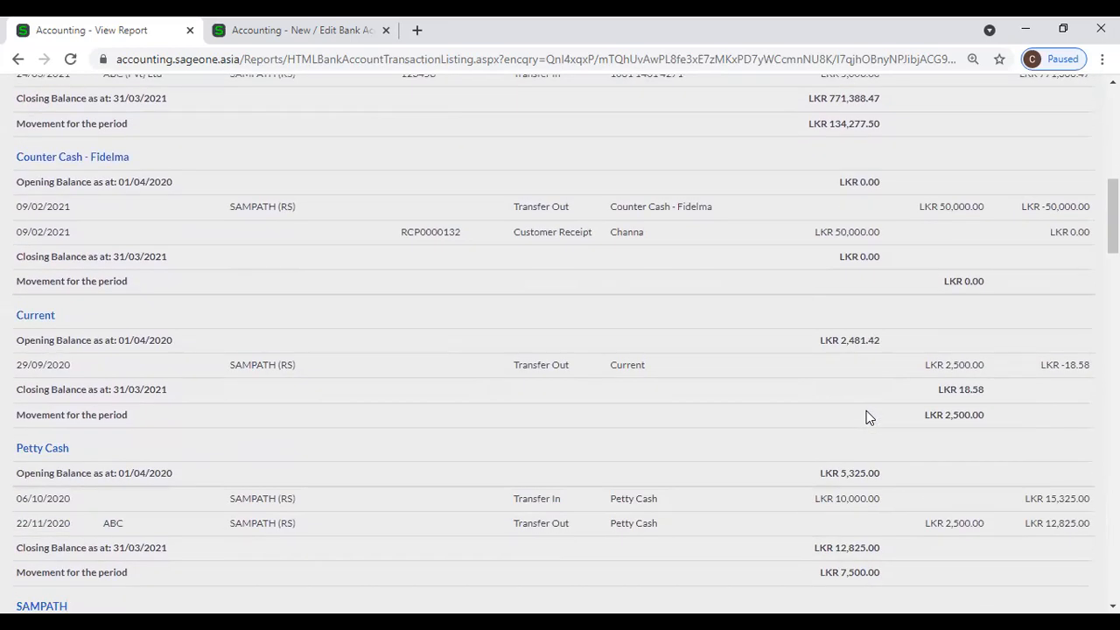
scroll(866, 418, "up", 10)
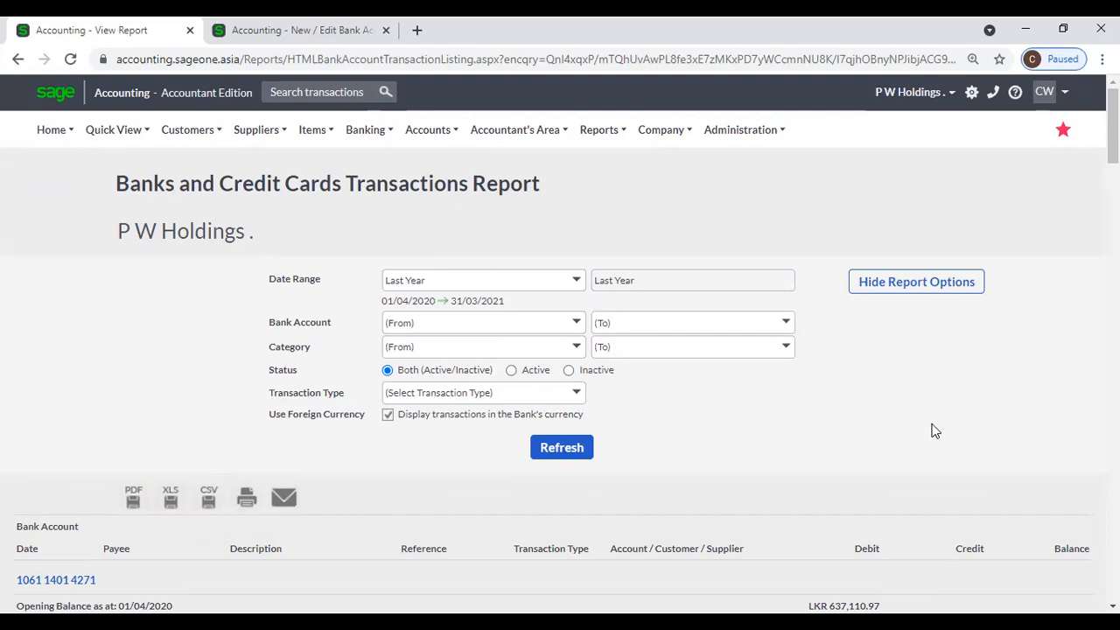
scroll(935, 431, "down", 7)
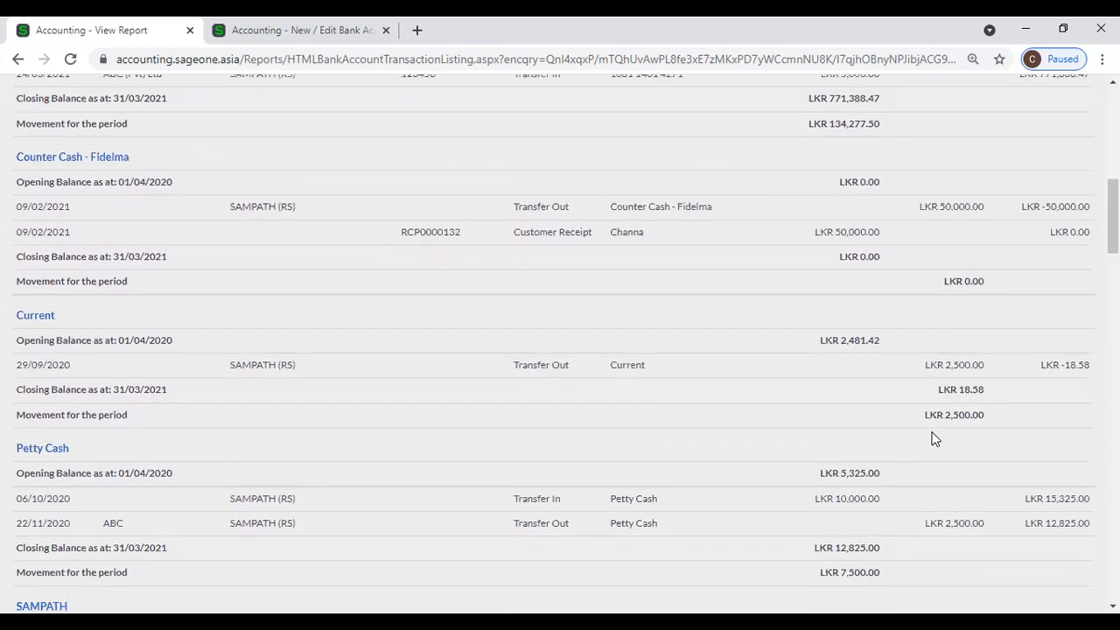
scroll(928, 431, "up", 7)
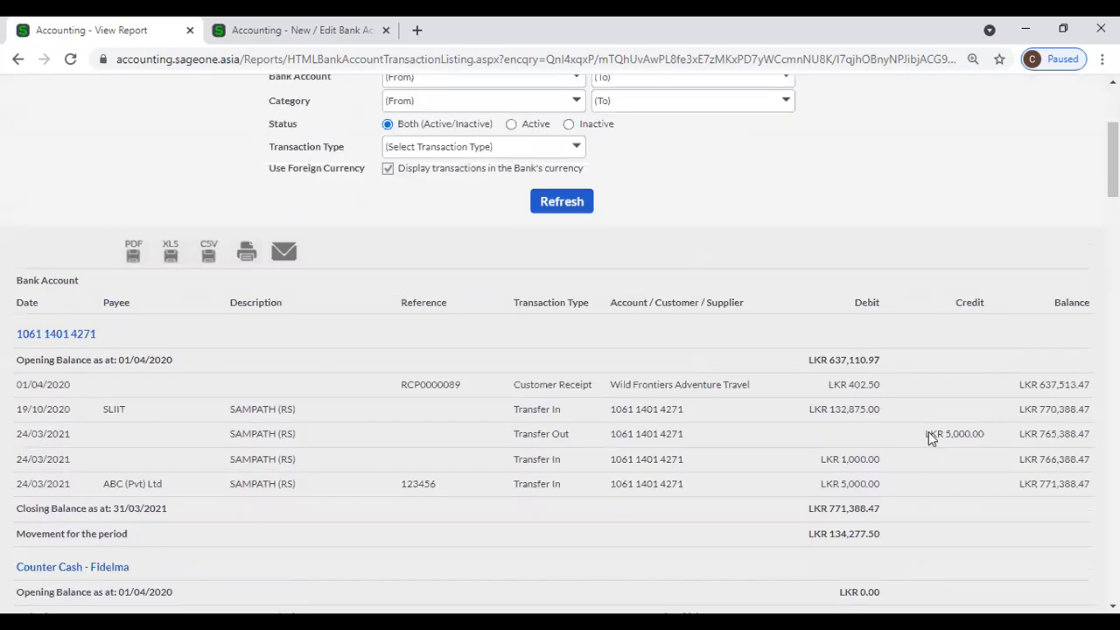
Step: Open the Cash Movement report's filter page from the banking reports and check the Active and From Category choices
mouse_move(365, 140)
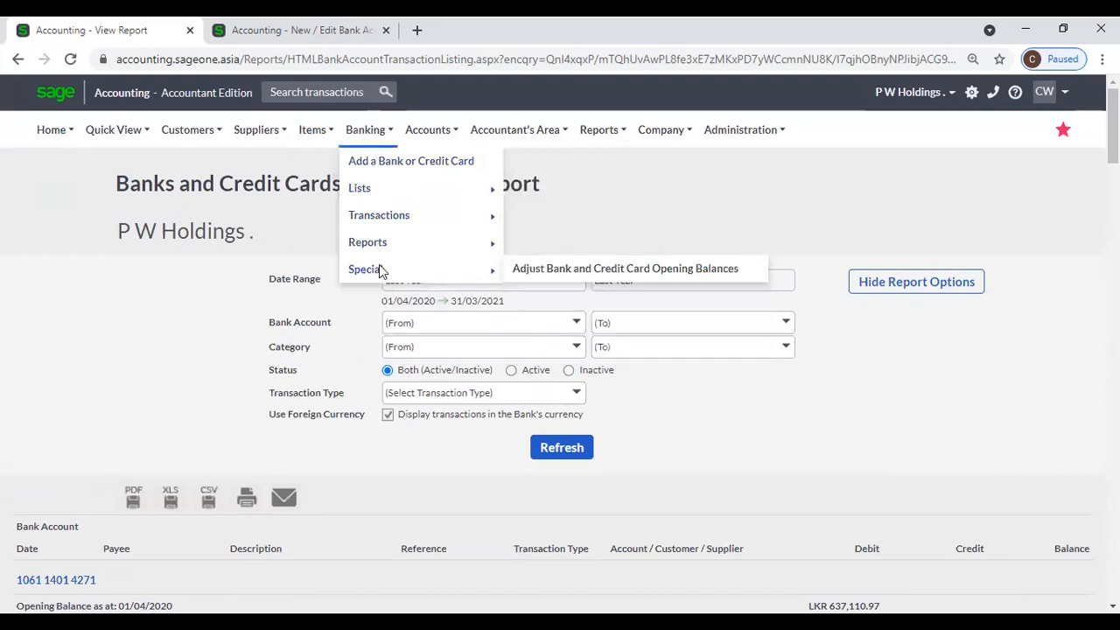
mouse_move(380, 245)
left_click(578, 296)
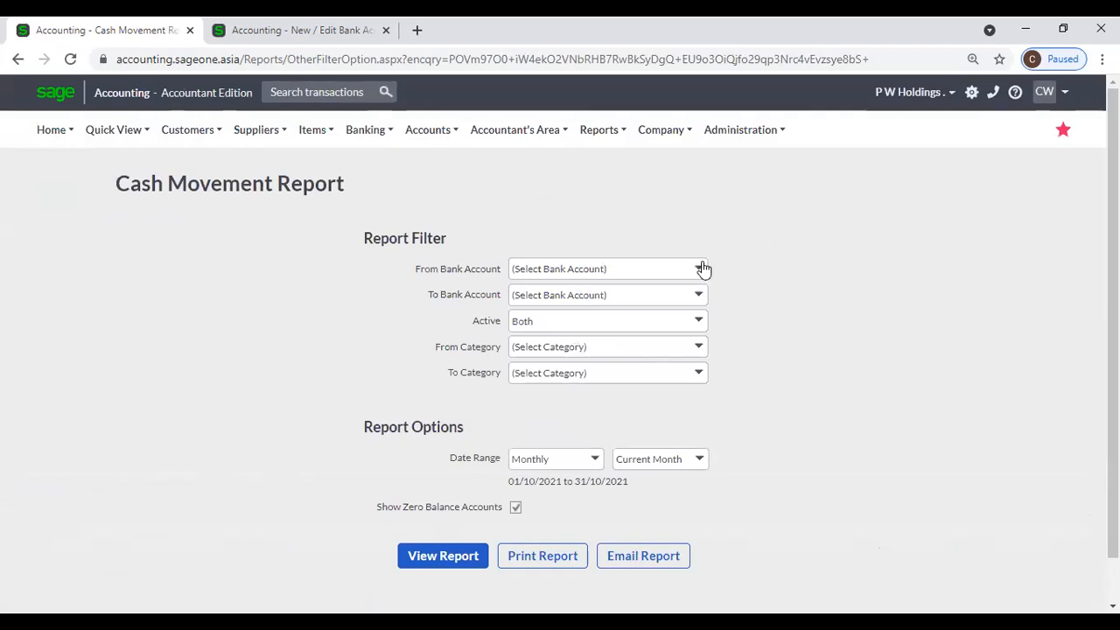
left_click(704, 324)
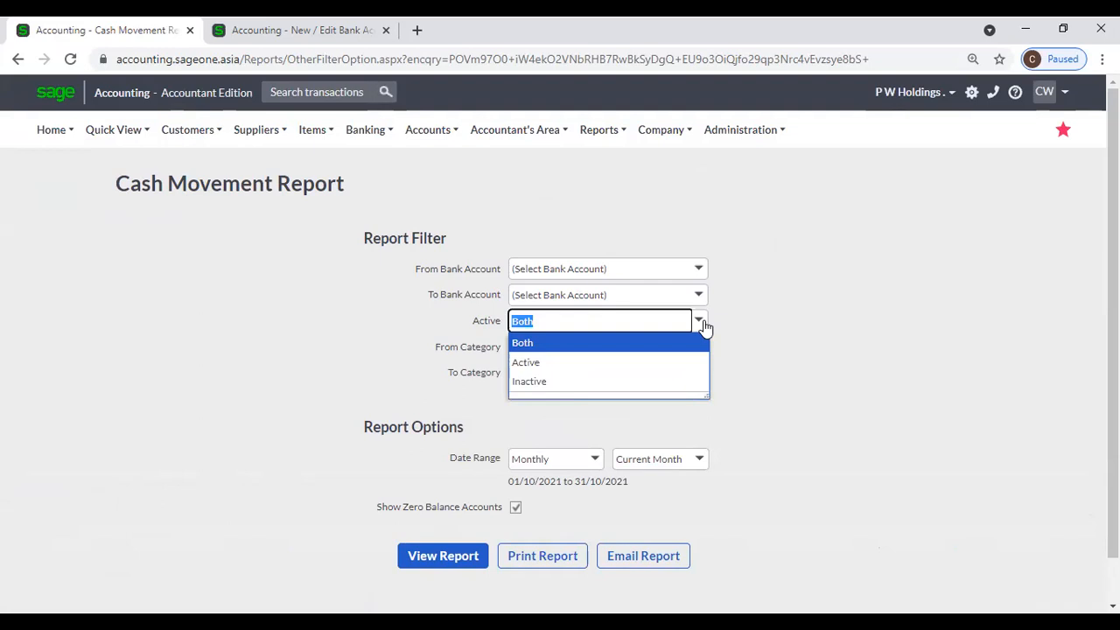
left_click(777, 371)
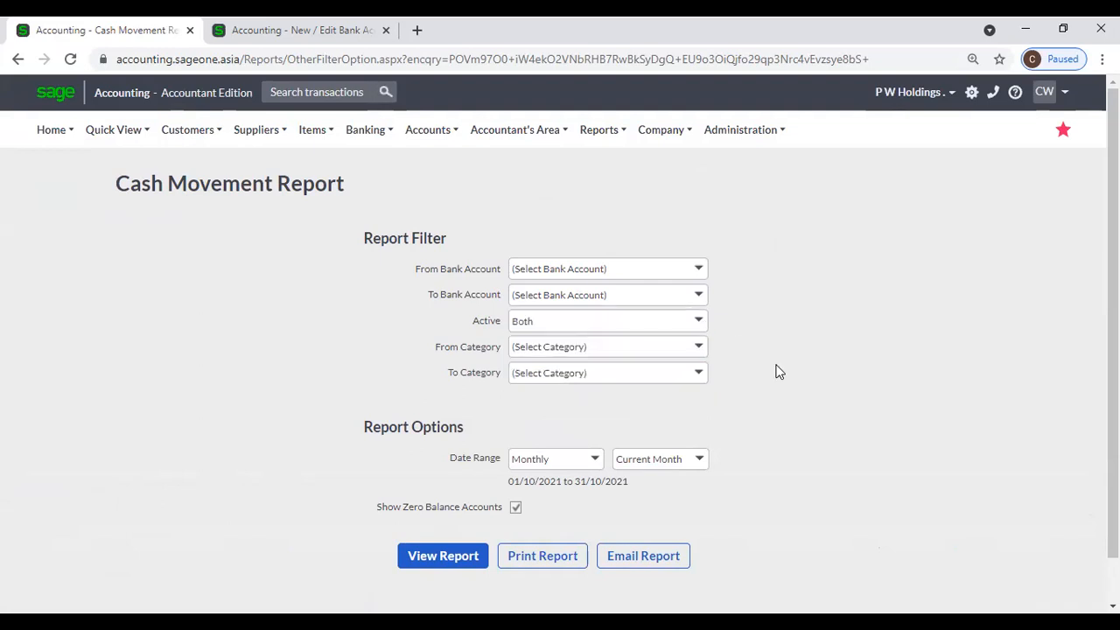
left_click(696, 350)
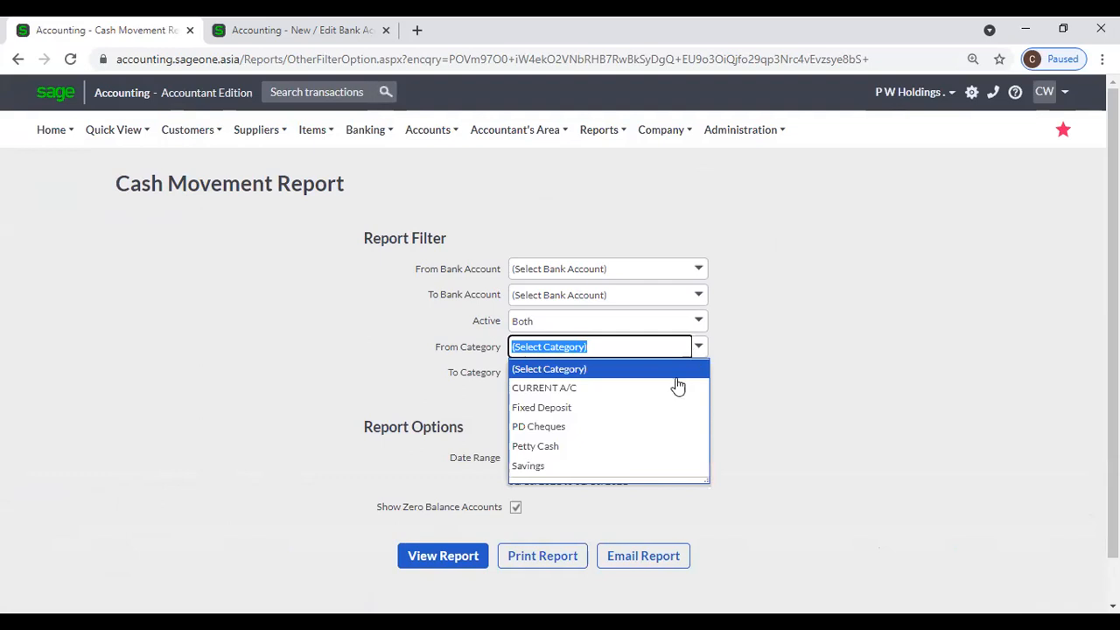
left_click(749, 373)
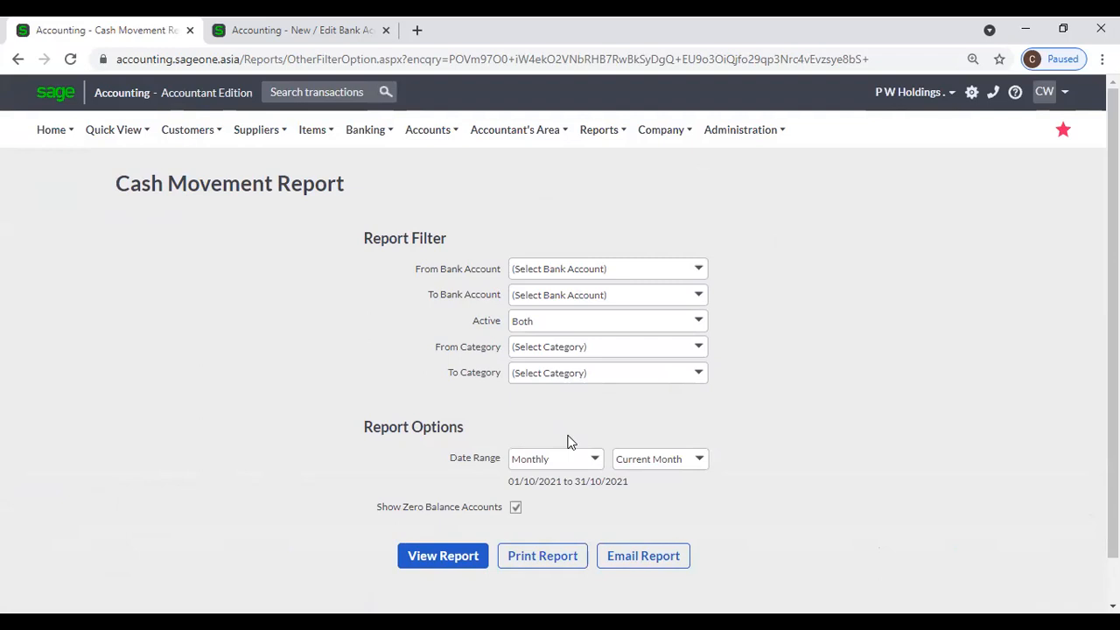
left_click(594, 460)
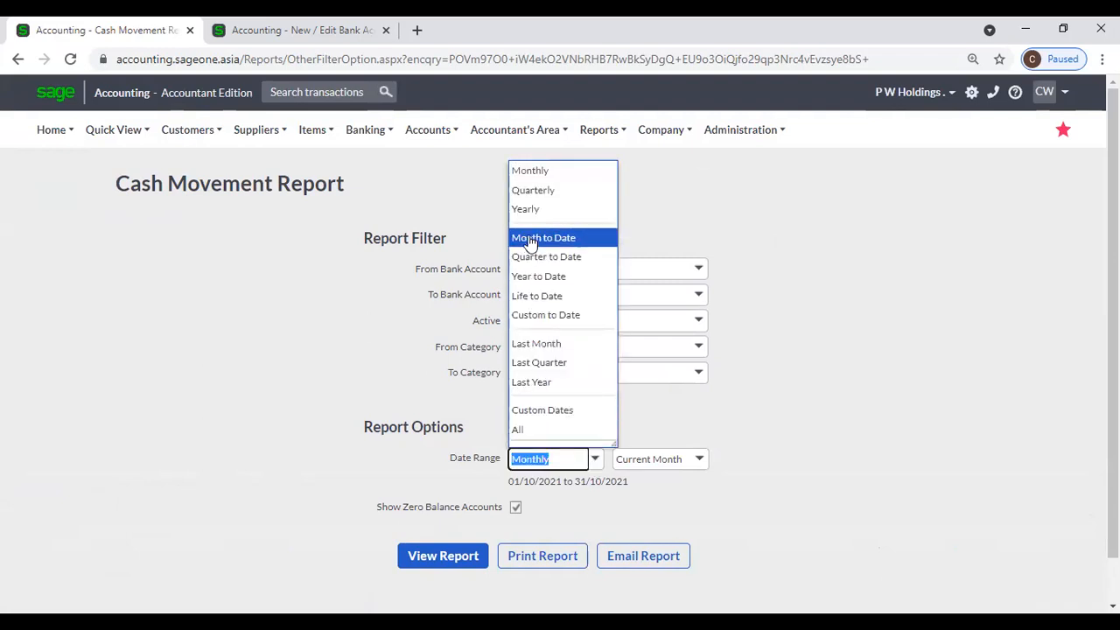
left_click(550, 385)
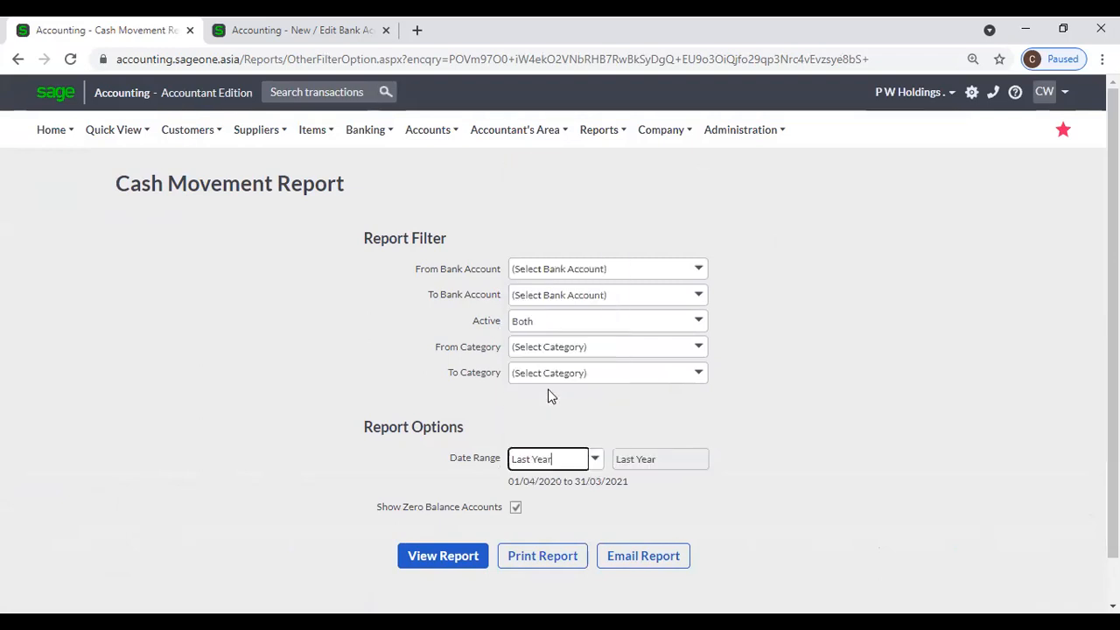
scroll(559, 487, "down", 1)
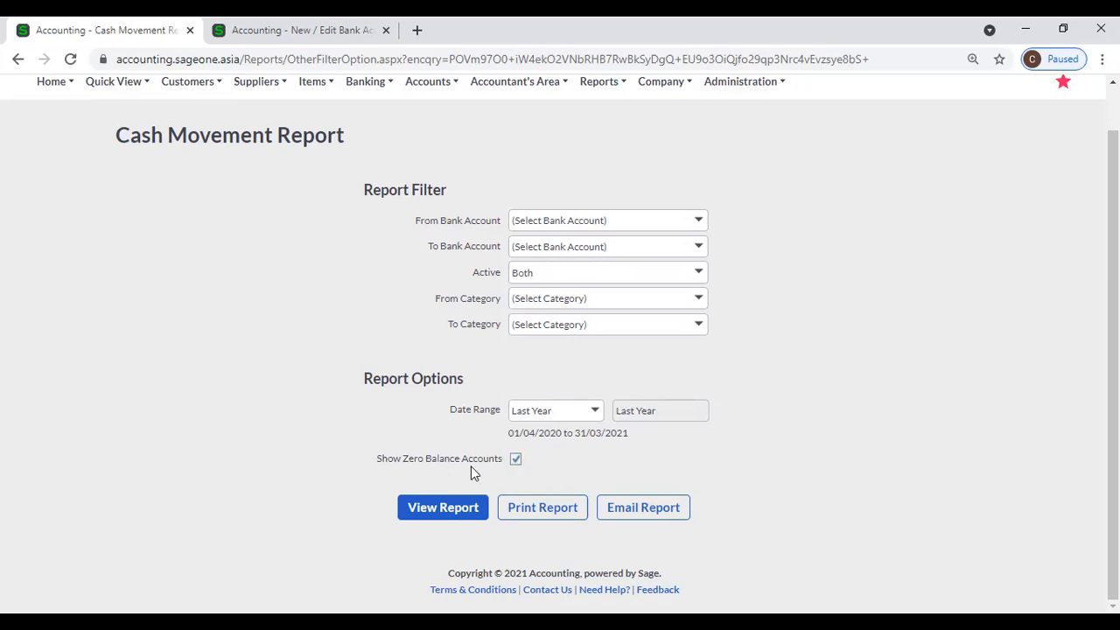
left_click(591, 422)
left_click(530, 122)
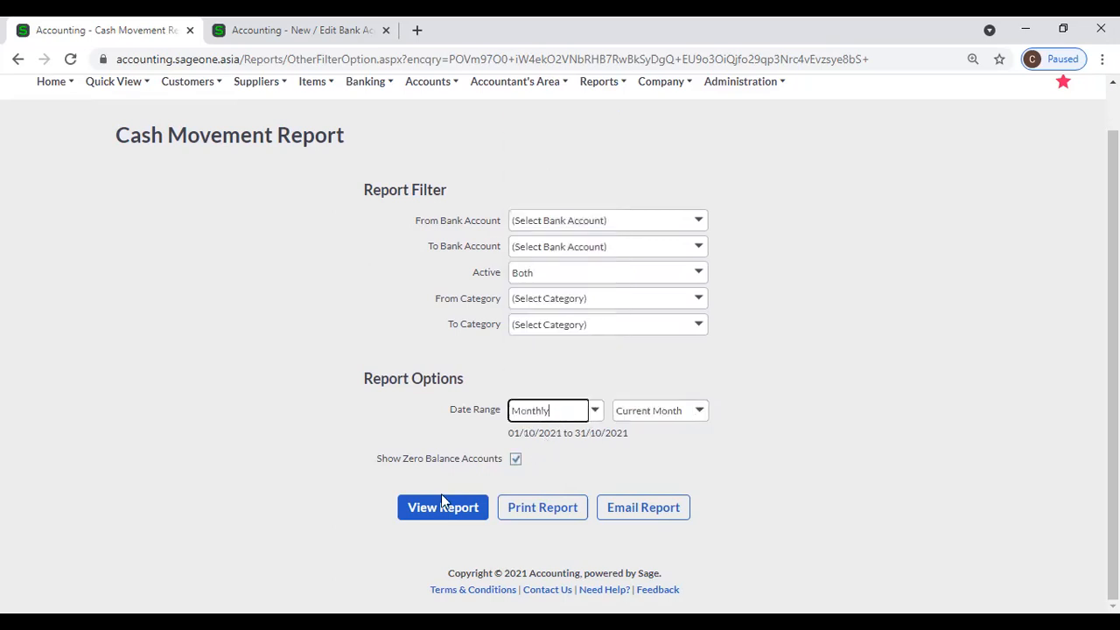
Step: View the Cash Movement report for the current month and read each bank account's brought-forward and carried-forward balances
left_click(444, 517)
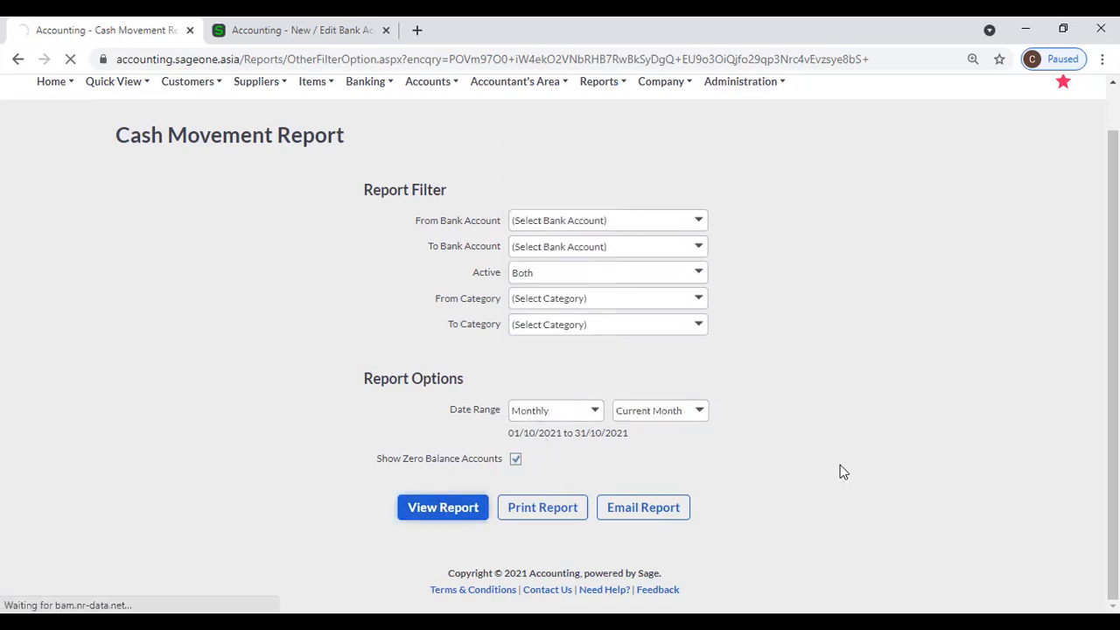
scroll(831, 462, "down", 3)
scroll(590, 450, "up", 3)
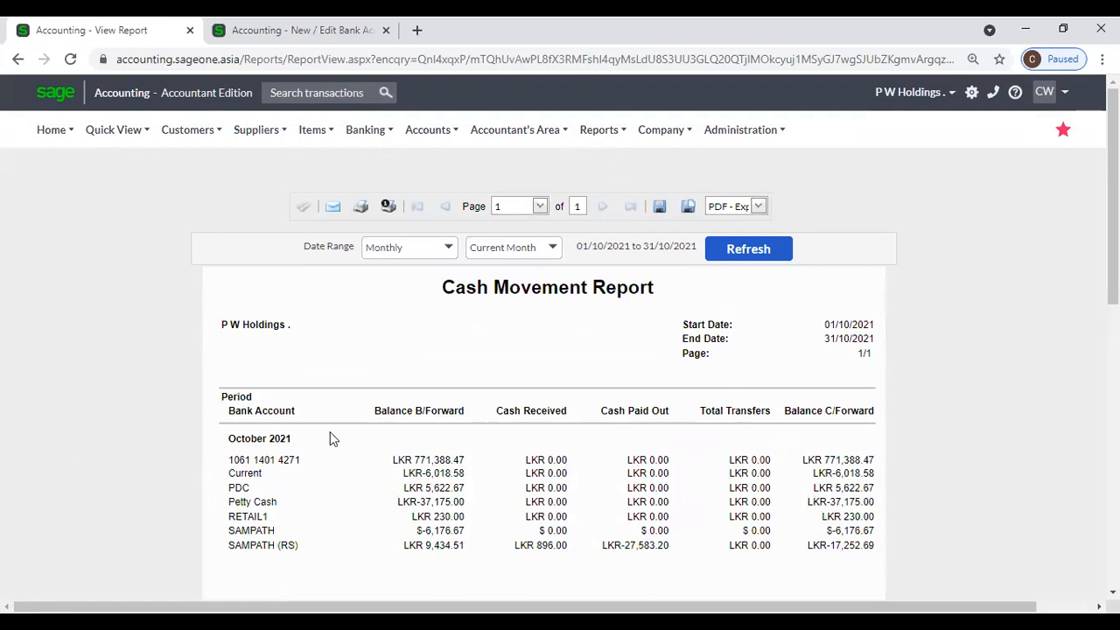
Step: Regenerate the Cash Movement report for Last Quarter and examine the bank account movements for July, August and September 2021
left_click(449, 247)
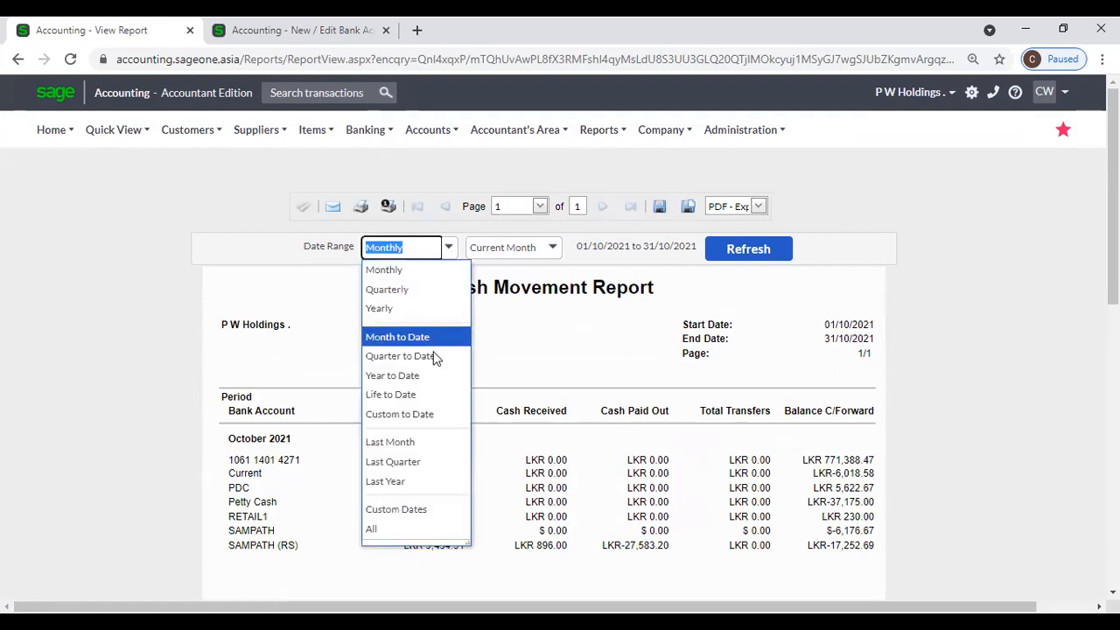
left_click(420, 461)
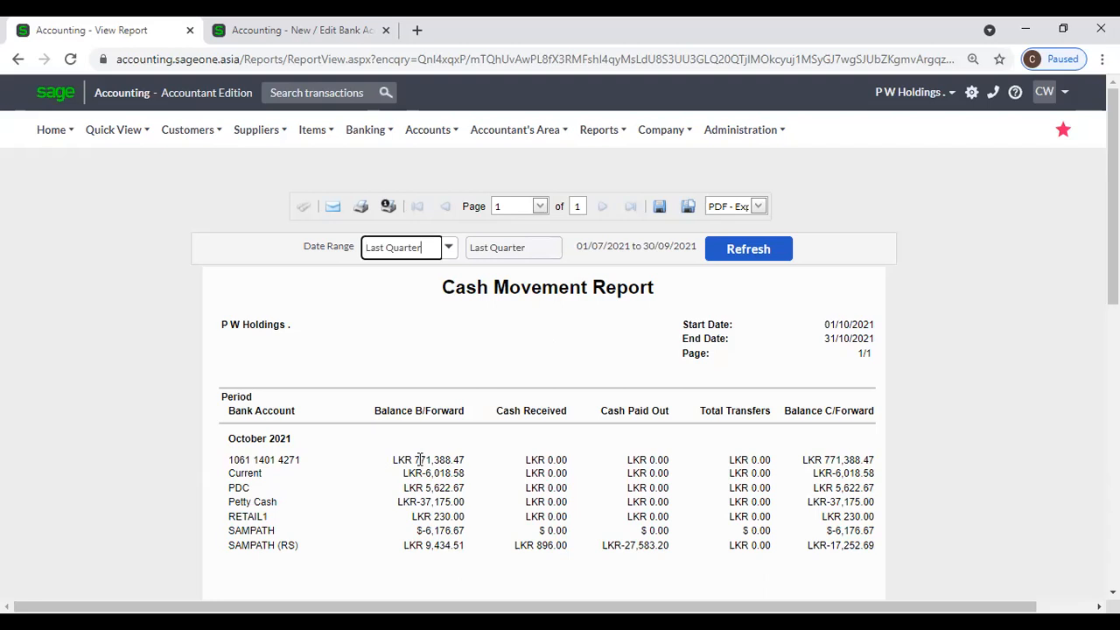
left_click(775, 248)
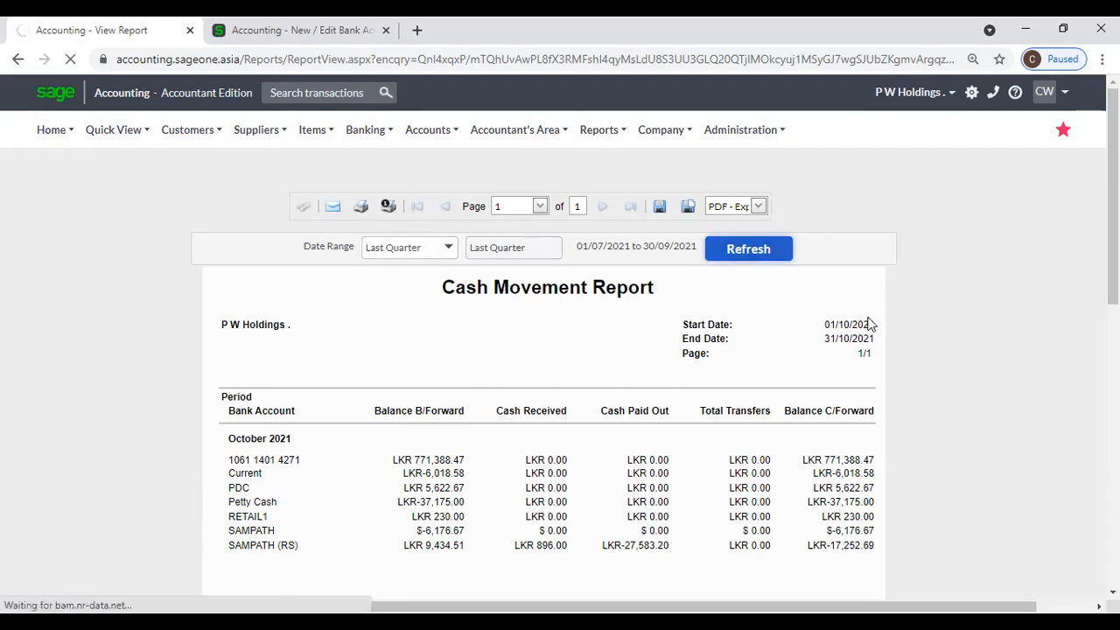
scroll(443, 317, "down", 3)
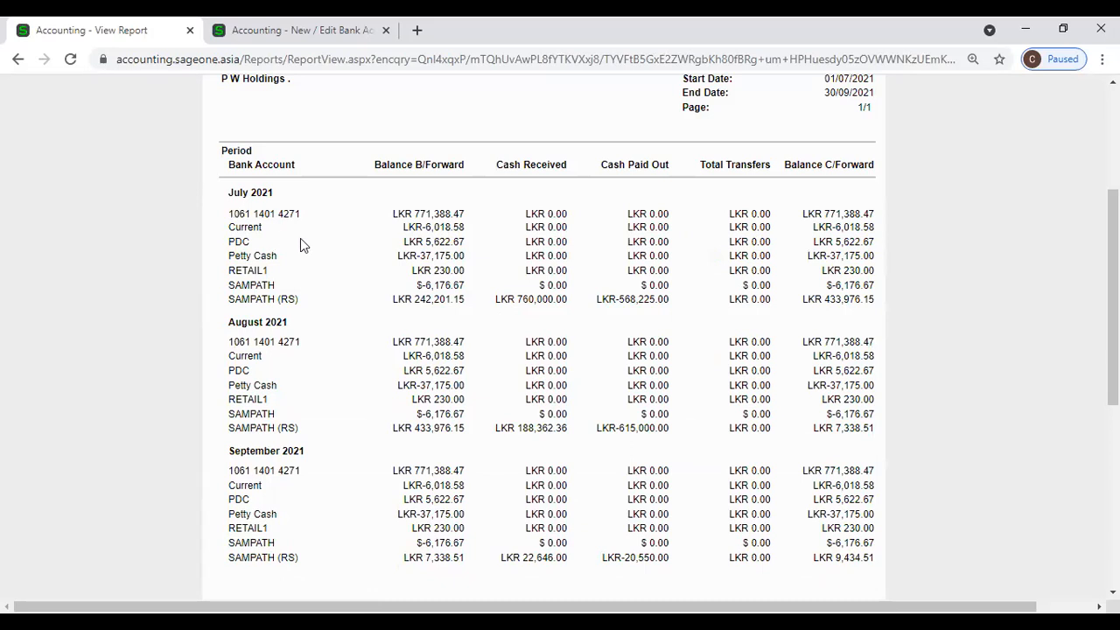
scroll(300, 238, "up", 1)
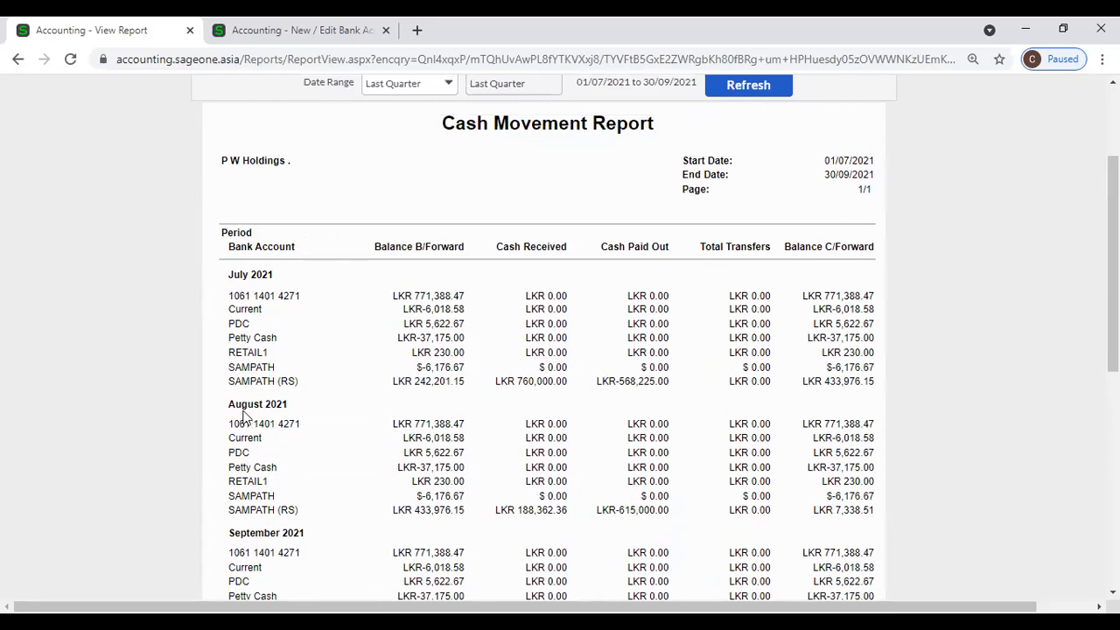
scroll(246, 416, "down", 2)
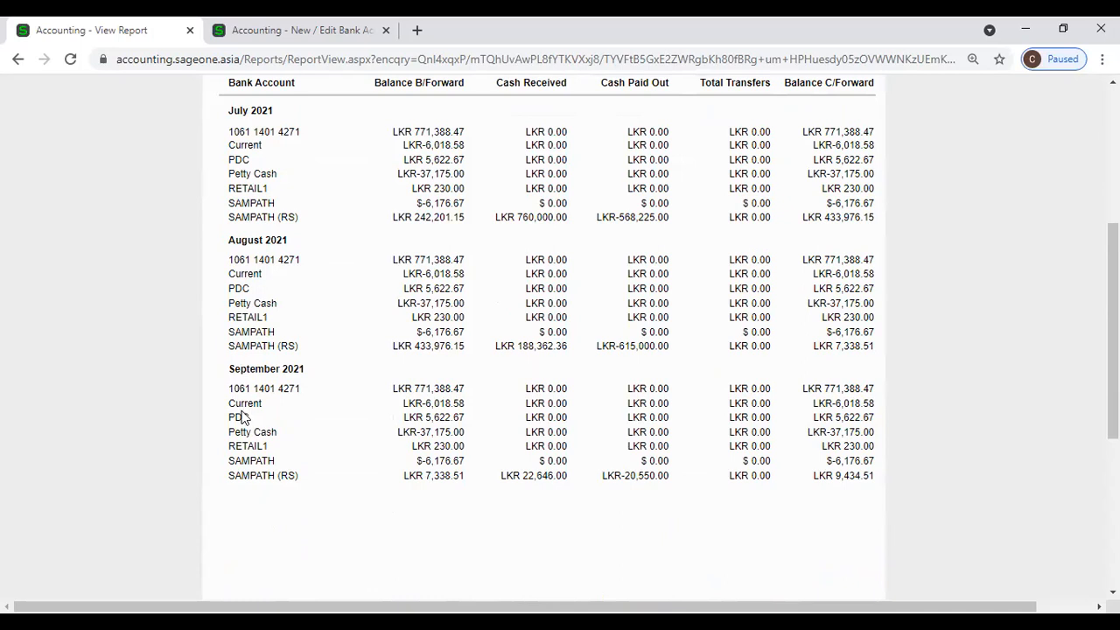
scroll(243, 417, "up", 1)
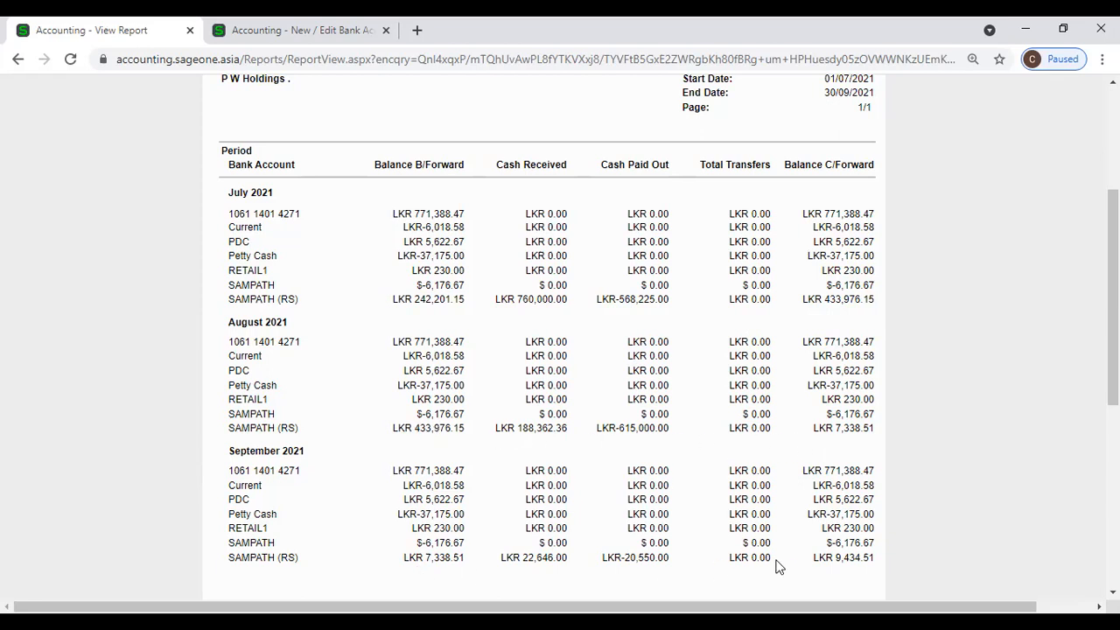
scroll(831, 541, "down", 4)
scroll(831, 540, "up", 7)
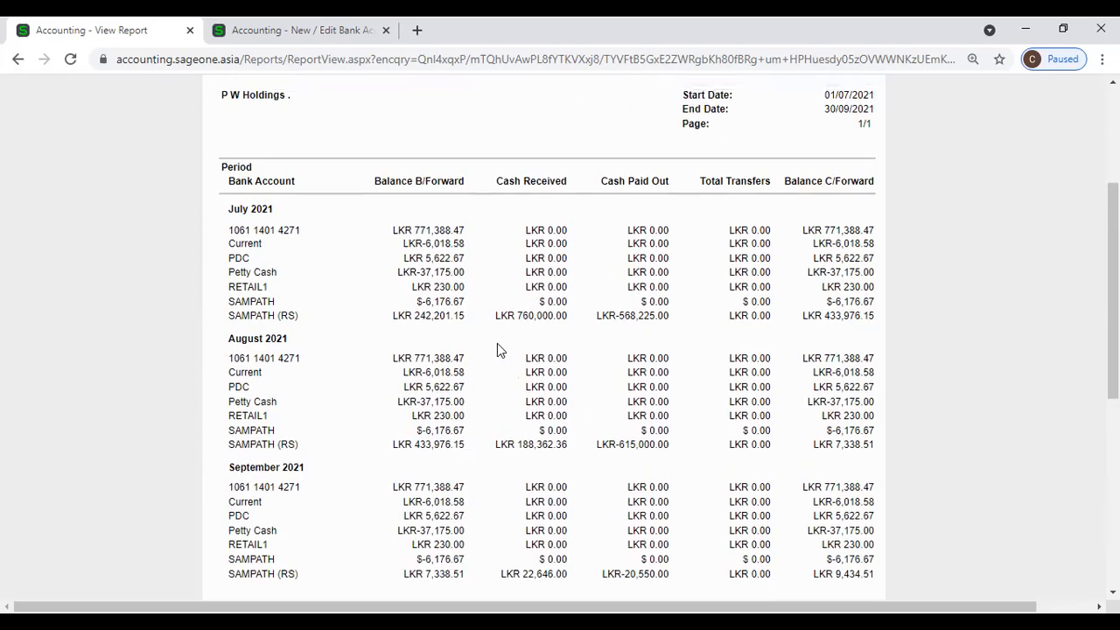
Step: Check the Cash Flow report's bank account and category filters, and view the report for the current month in Summary style
left_click(365, 129)
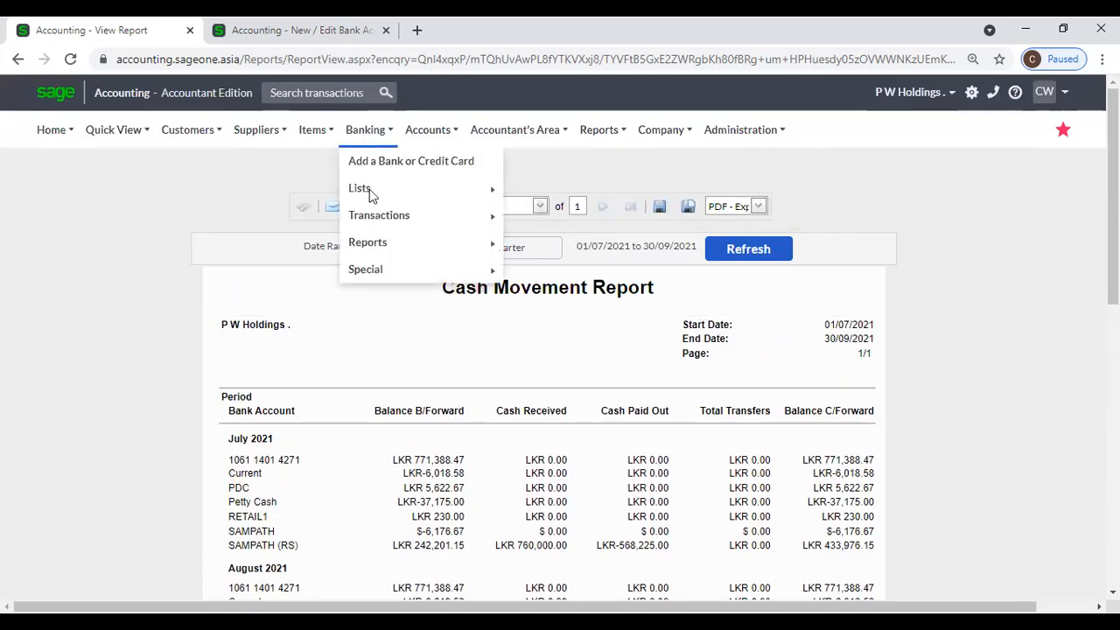
mouse_move(371, 250)
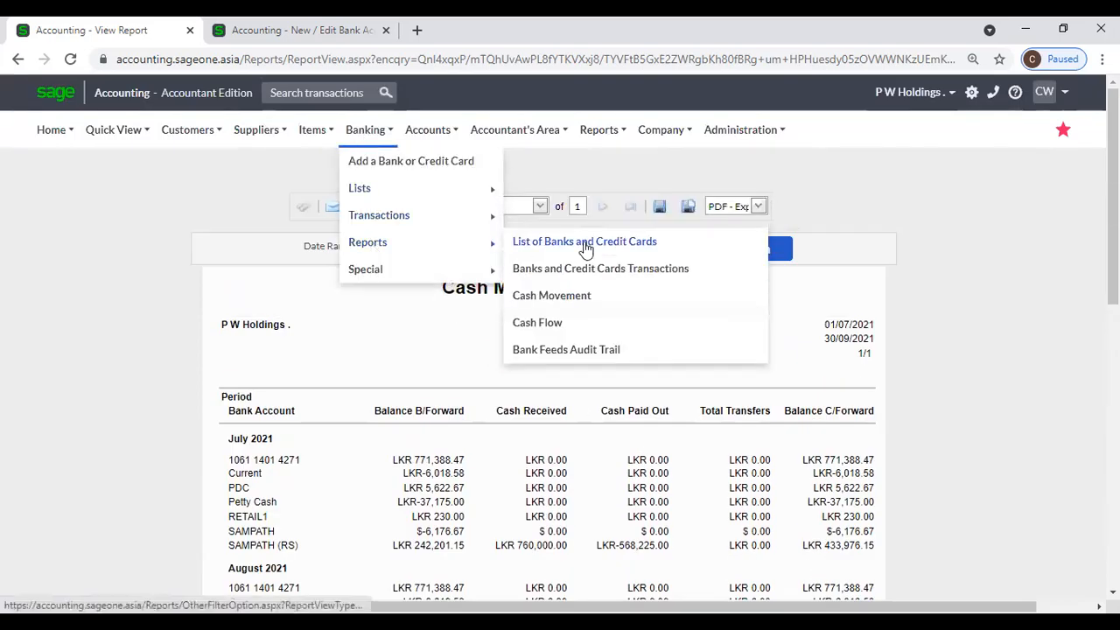
left_click(537, 323)
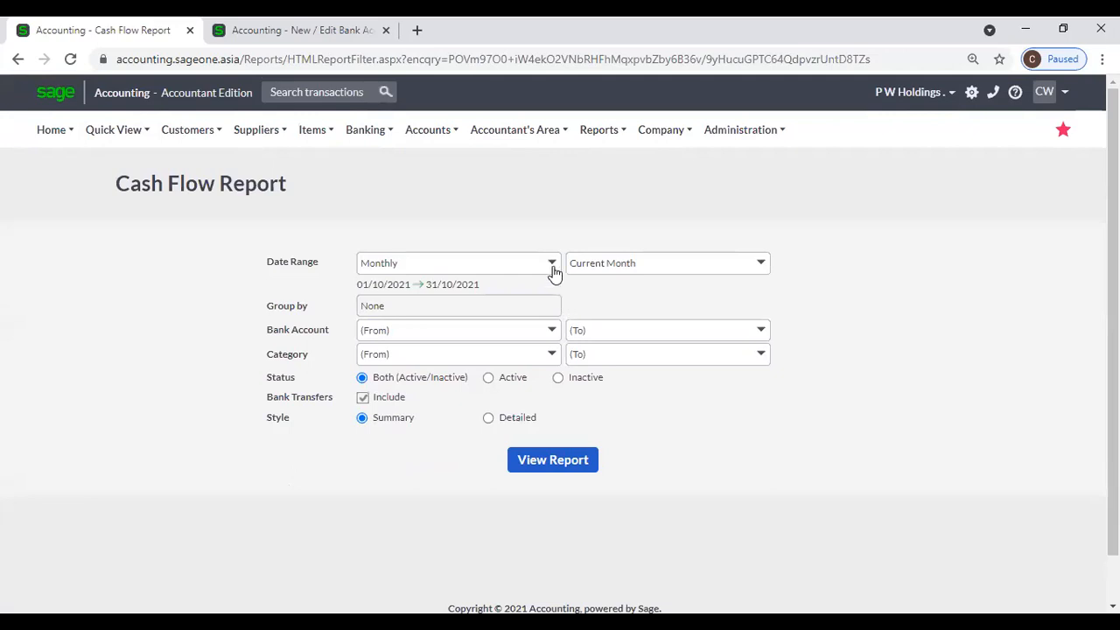
left_click(552, 330)
left_click(553, 331)
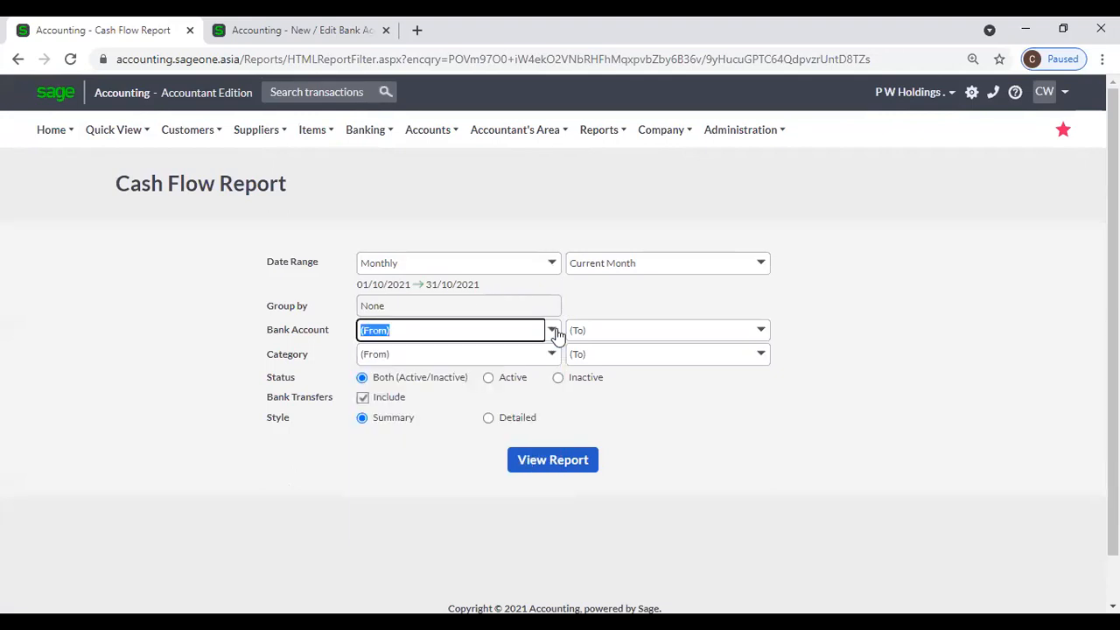
left_click(552, 353)
left_click(704, 416)
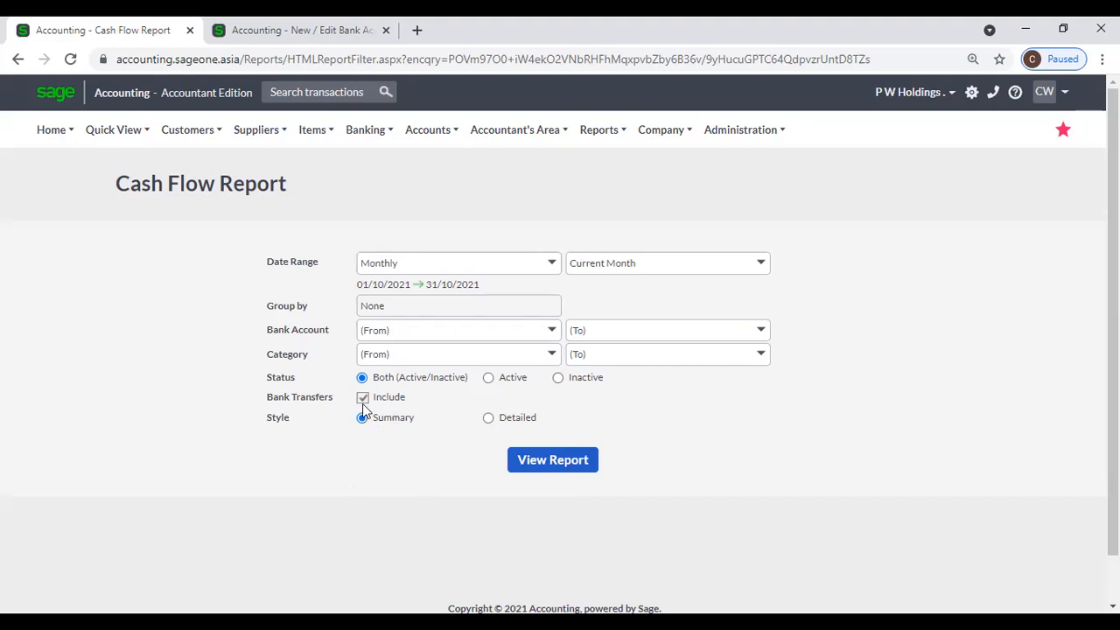
left_click(555, 470)
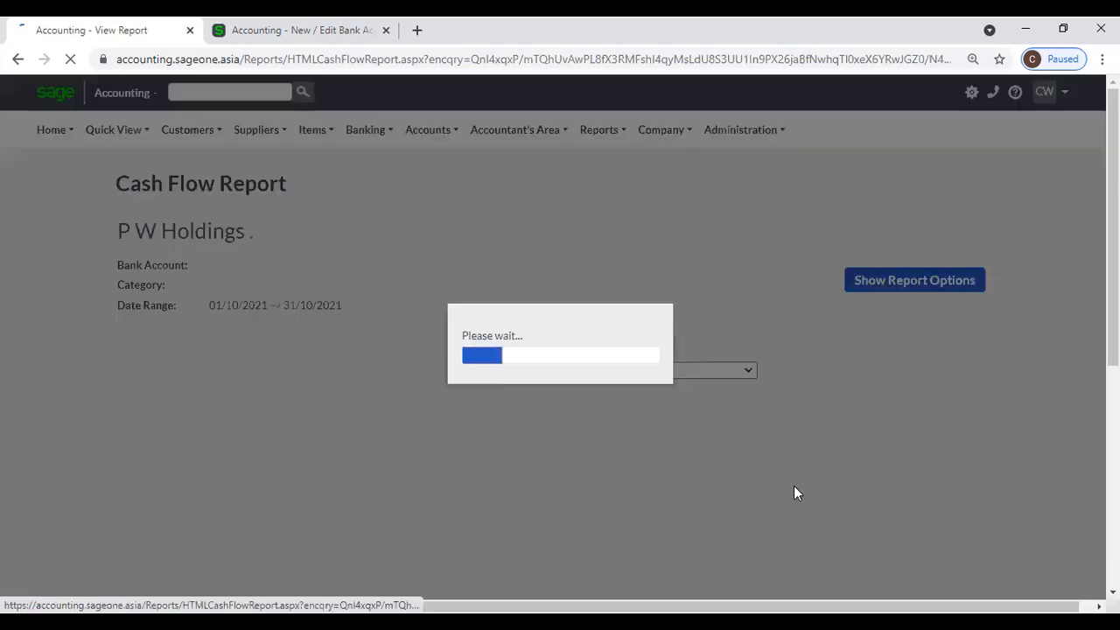
scroll(739, 453, "down", 2)
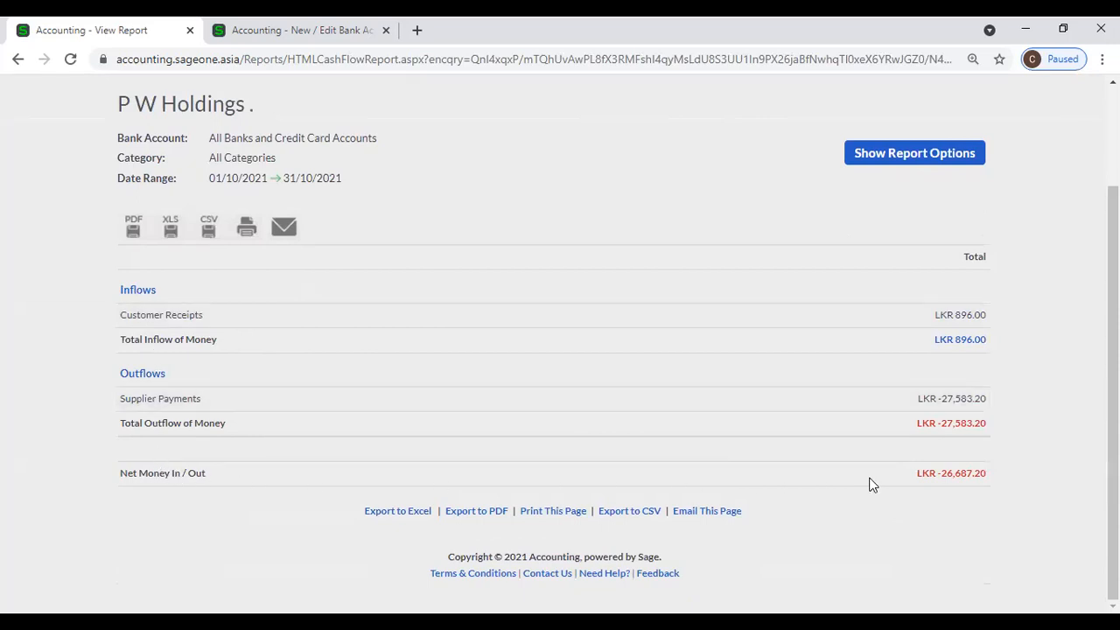
Step: Regenerate the Cash Flow report with the date range set to Last Quarter
left_click(857, 156)
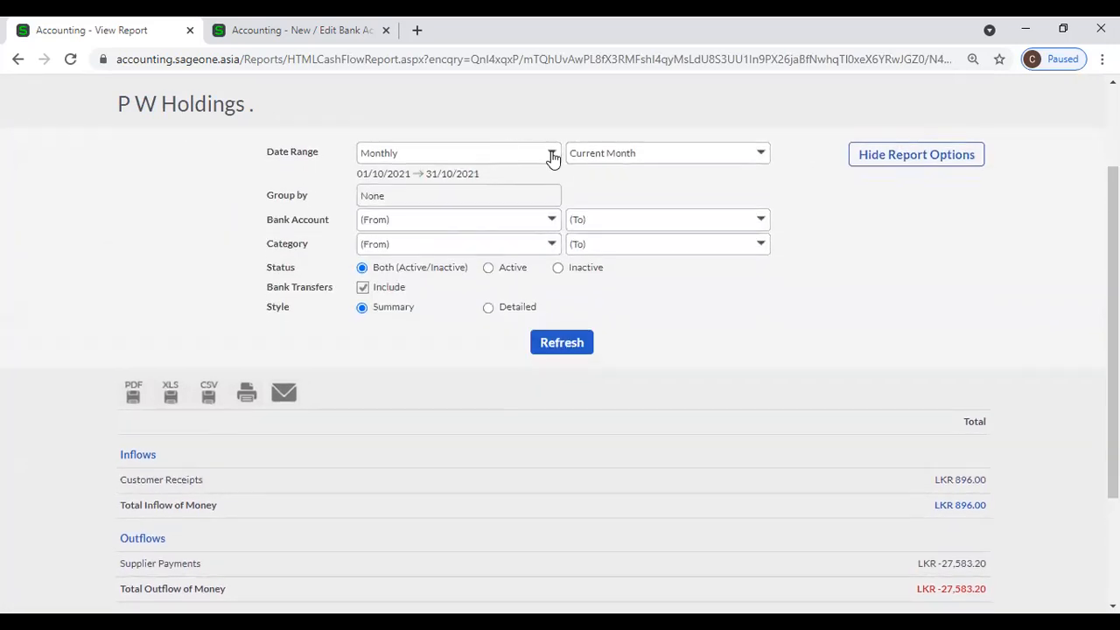
left_click(552, 153)
left_click_drag(468, 206, 421, 372)
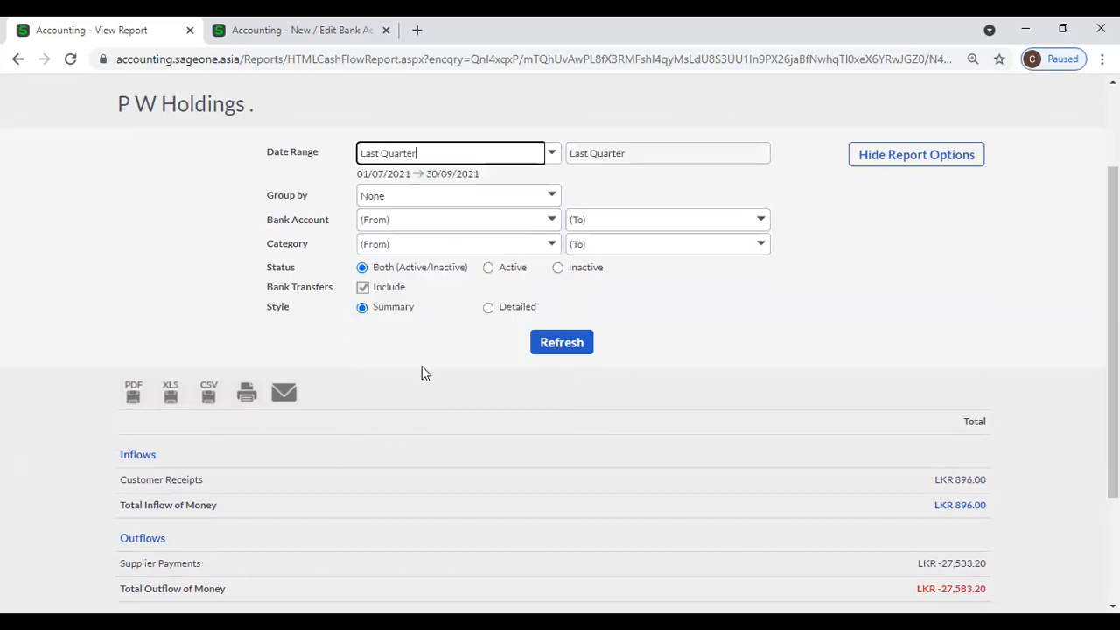
left_click(563, 349)
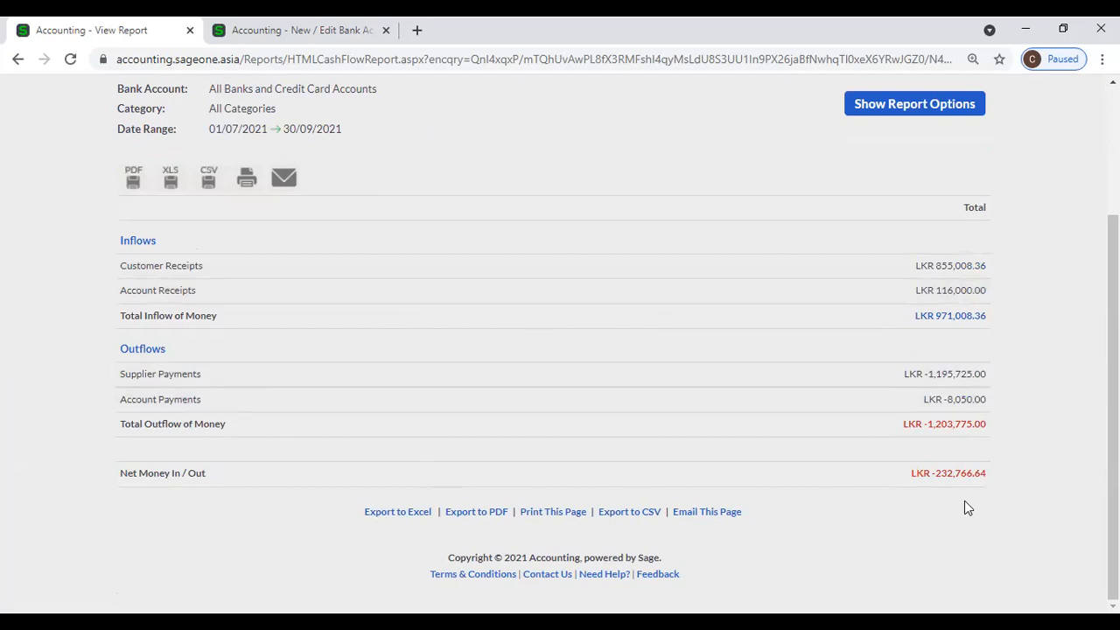
Step: Duplicate the Cash Flow report's browser tab and regenerate the copy in Detailed style to read the breakdown of inflows and outflows
right_click(115, 35)
left_click(158, 151)
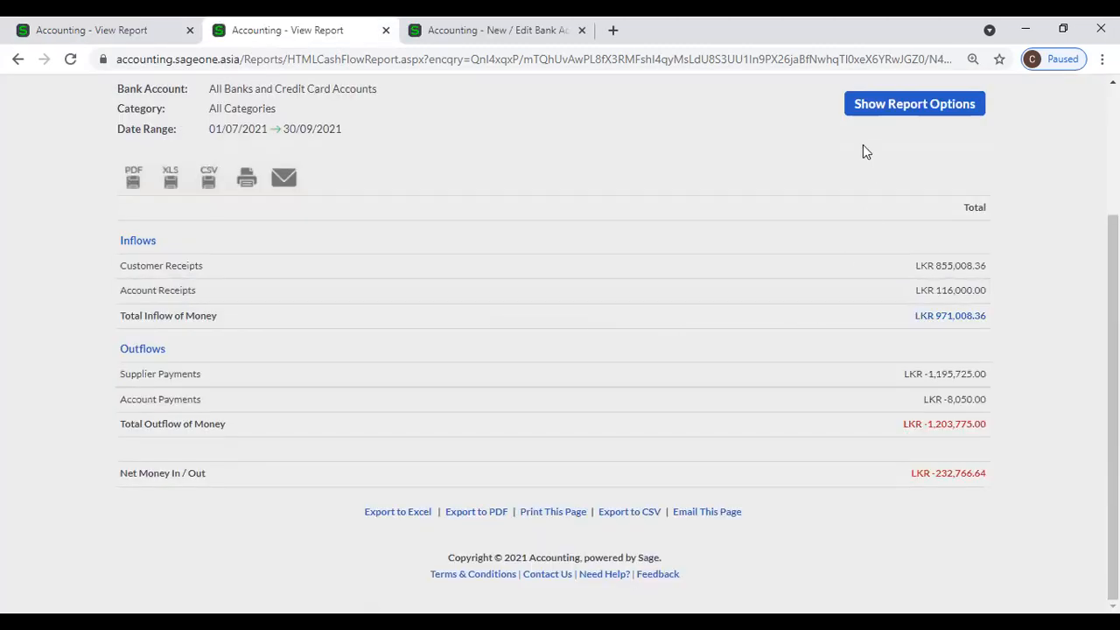
left_click(863, 110)
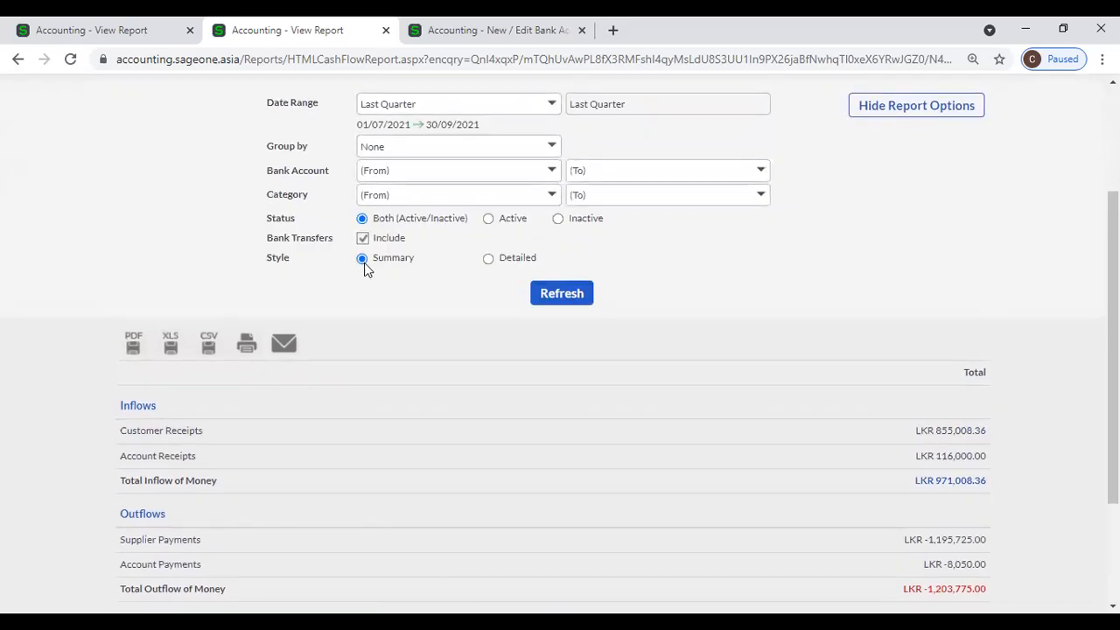
left_click(490, 258)
left_click(562, 294)
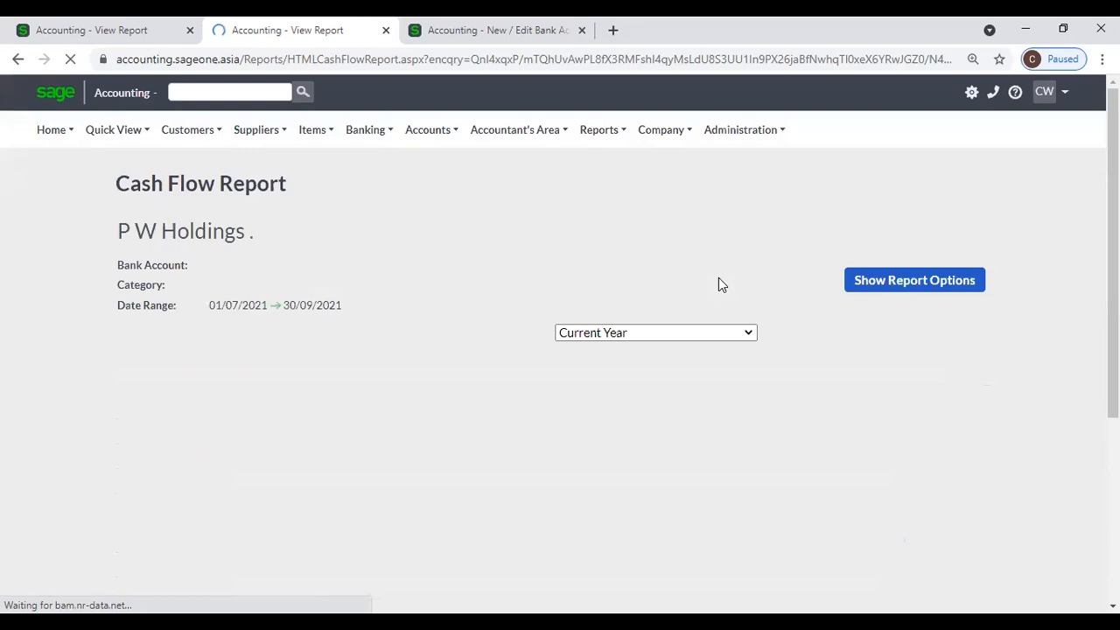
scroll(718, 282, "down", 3)
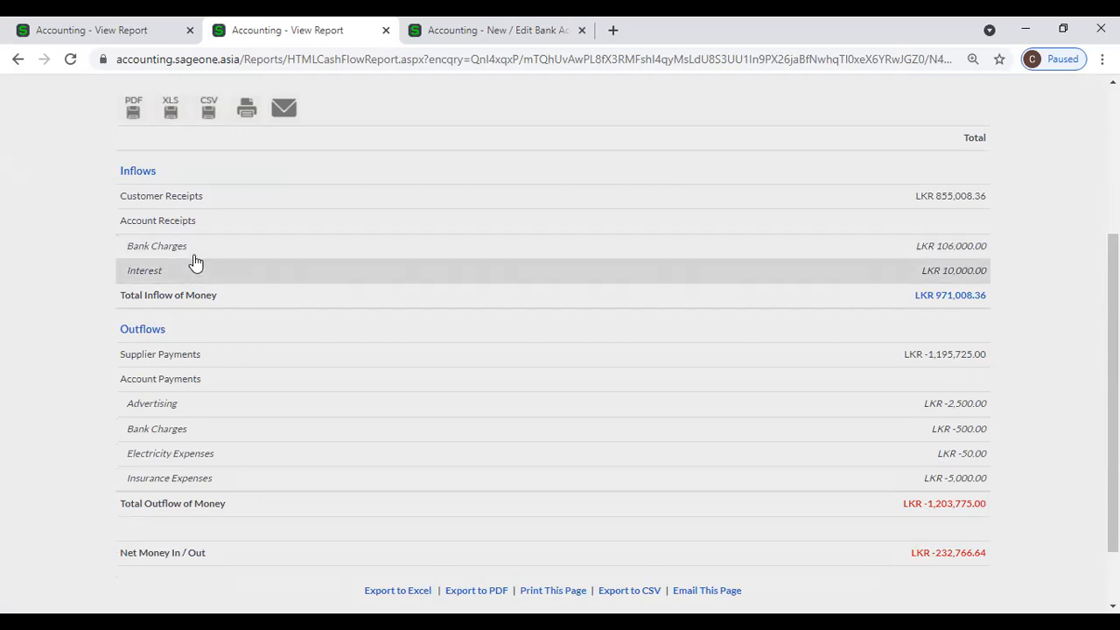
scroll(274, 272, "up", 3)
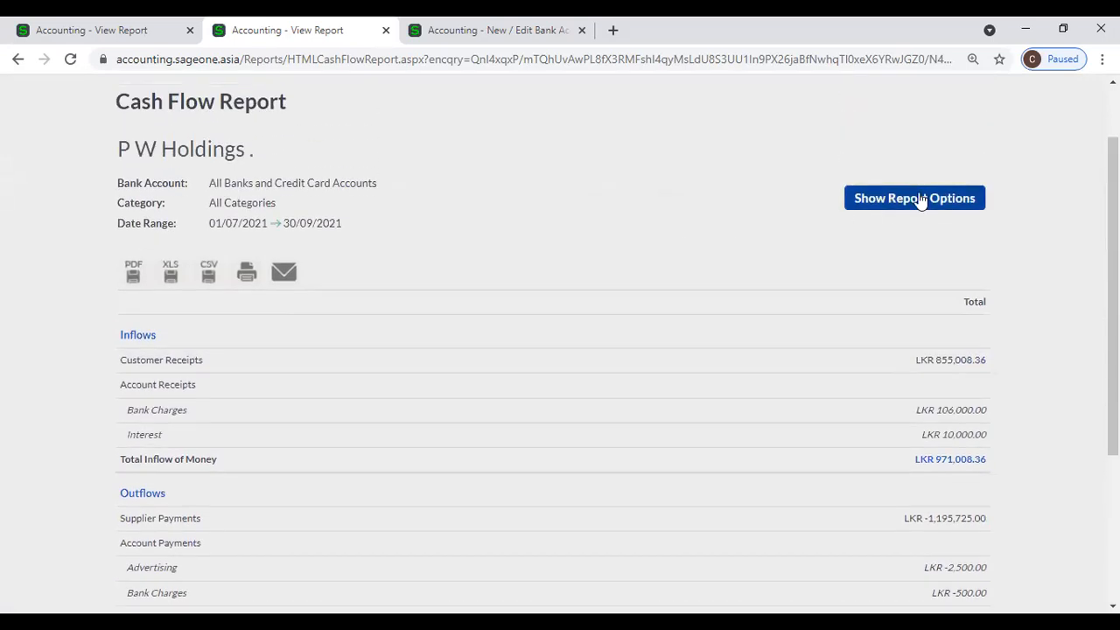
Step: Show the report options of both Cash Flow copies and compare the Detailed breakdown with the Summary inflows and outflows
left_click(915, 197)
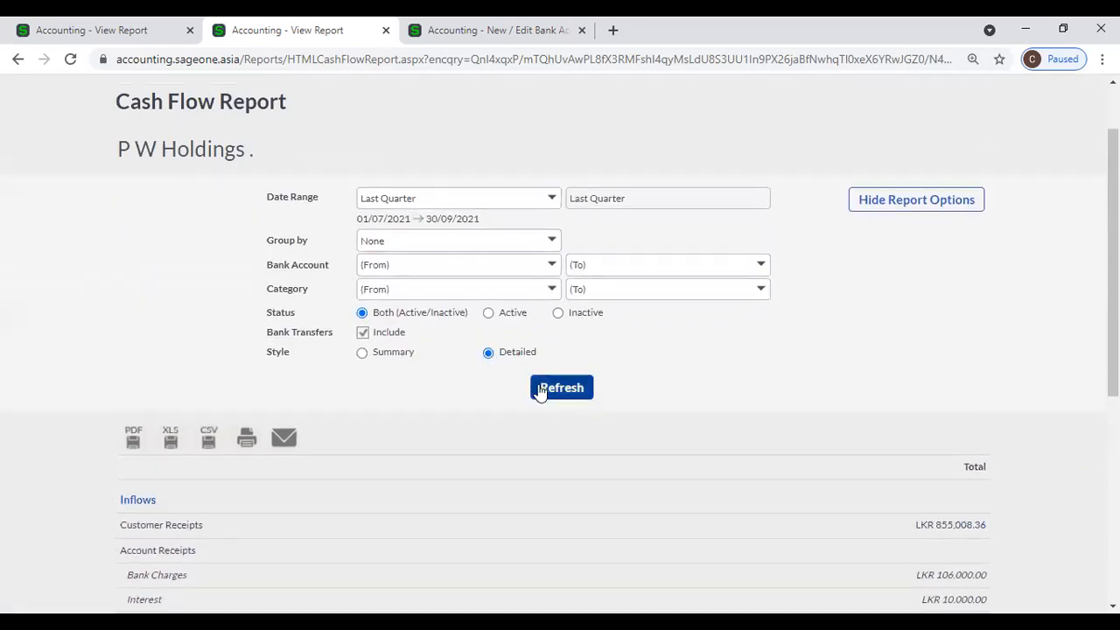
scroll(233, 307, "down", 3)
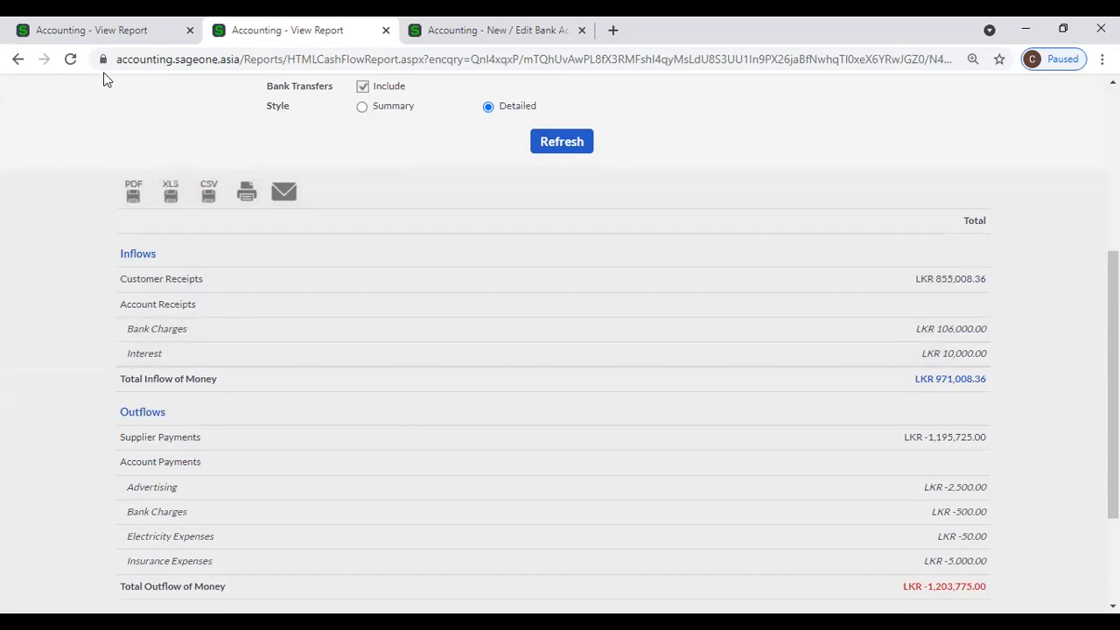
left_click(99, 33)
left_click(887, 103)
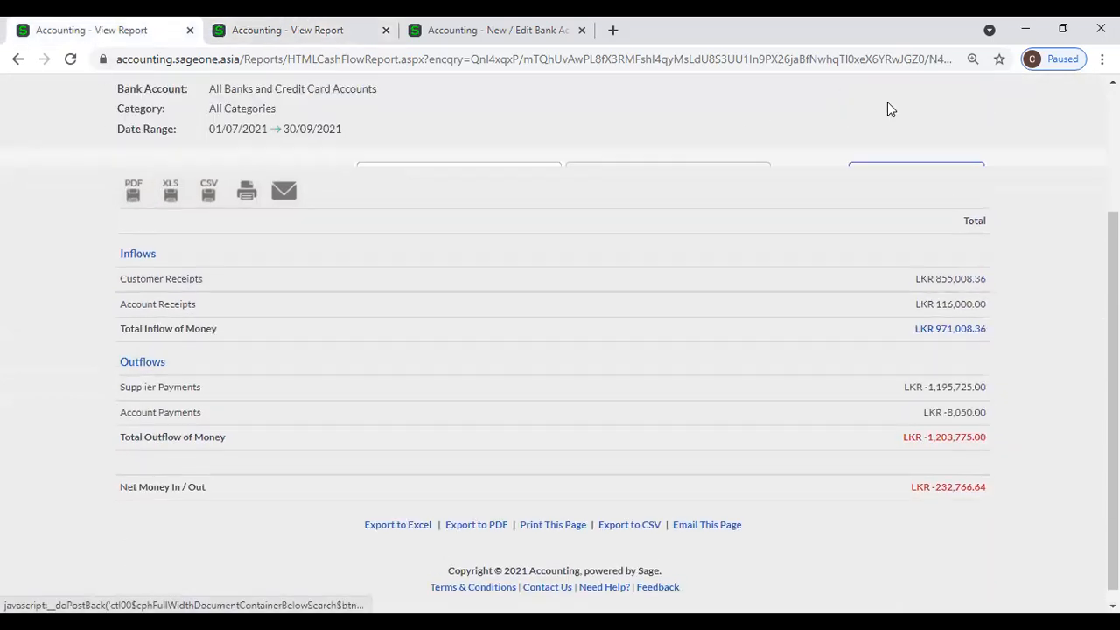
scroll(407, 315, "down", 1)
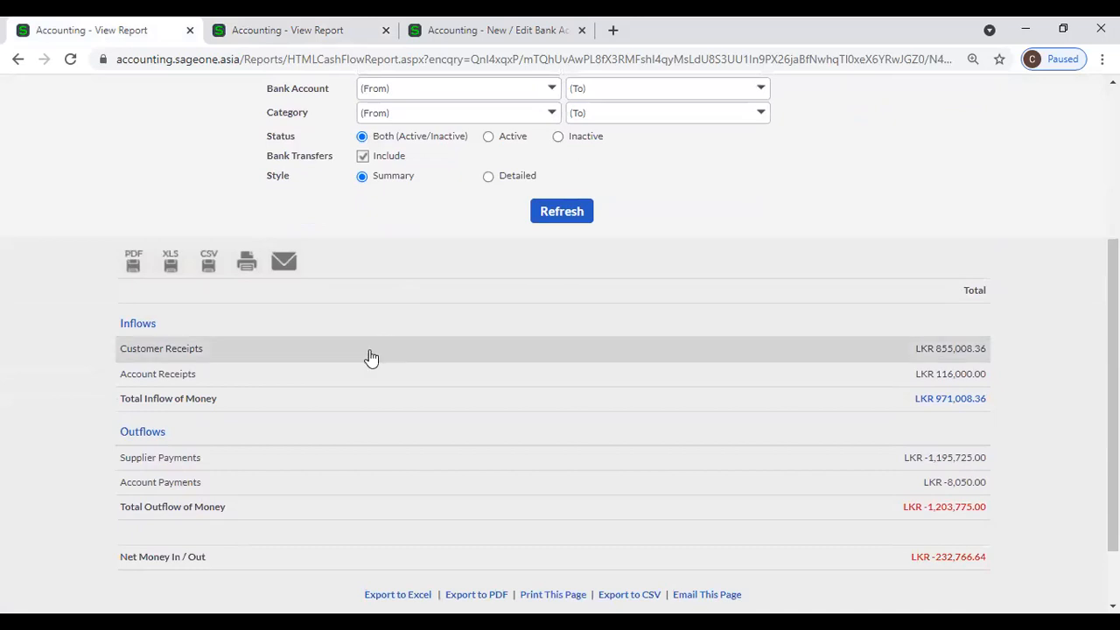
scroll(370, 356, "up", 1)
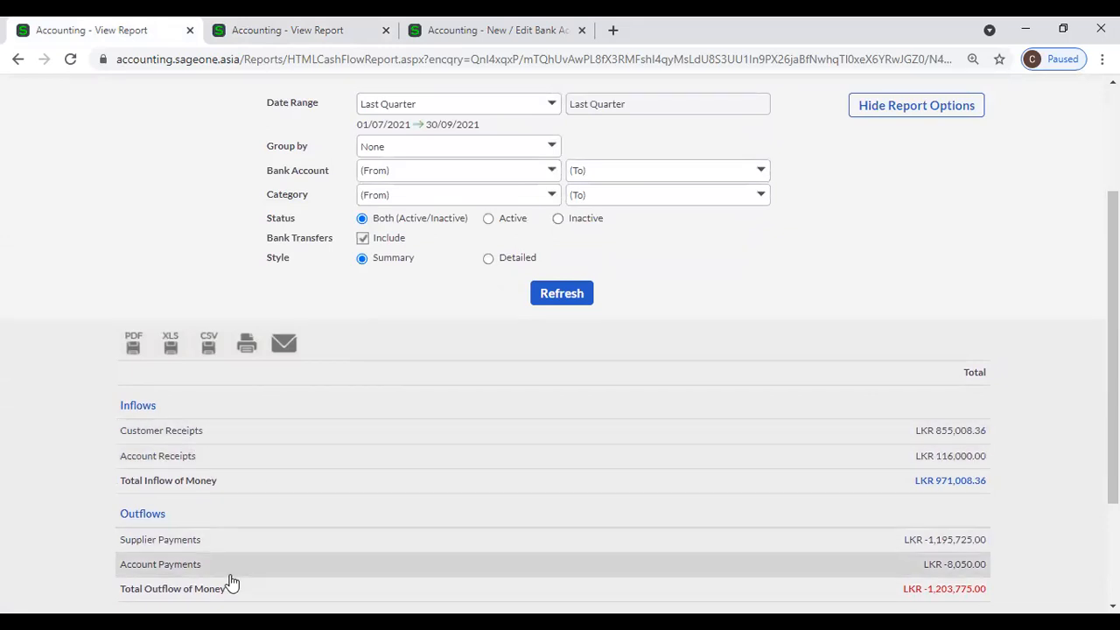
Step: Examine the Detailed Cash Flow copy's account receipts and account payments lines and its bank transfers option
left_click(262, 29)
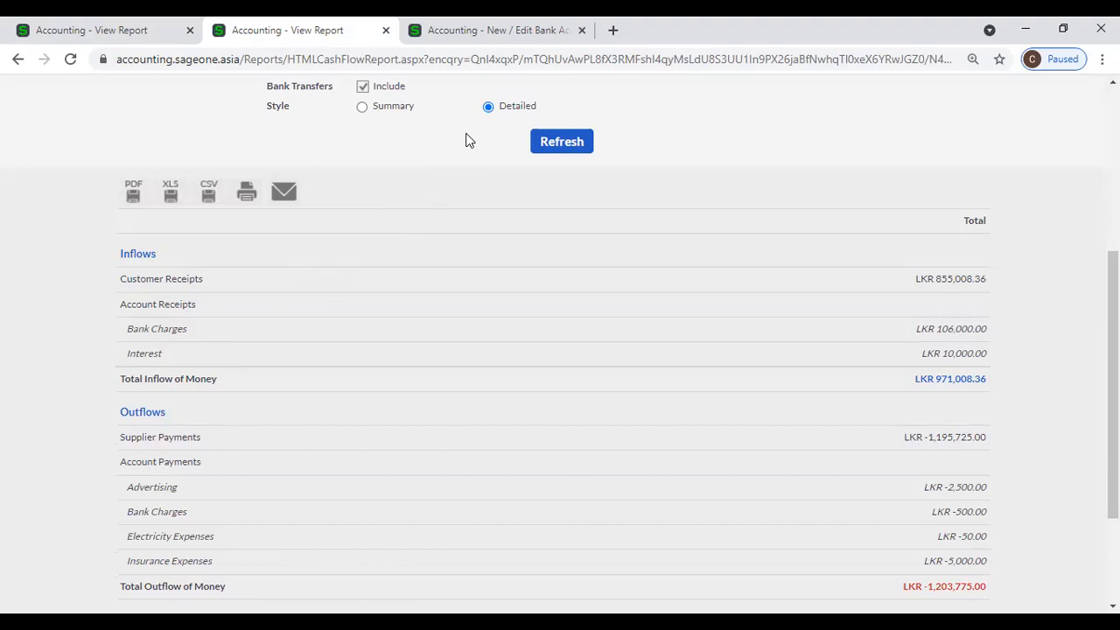
scroll(402, 276, "down", 2)
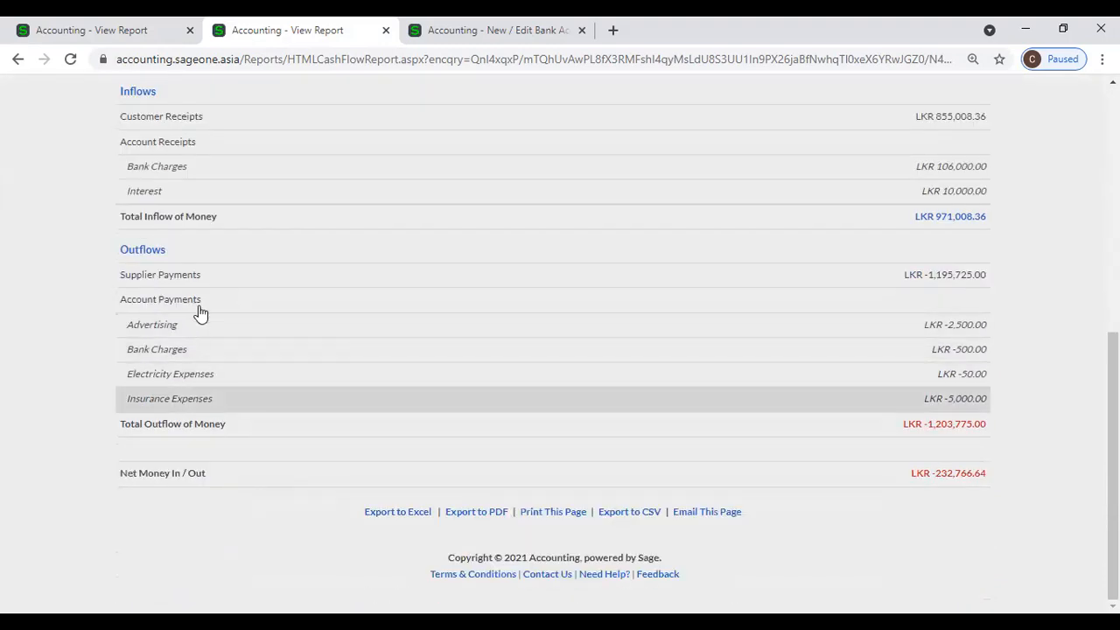
scroll(344, 165, "up", 2)
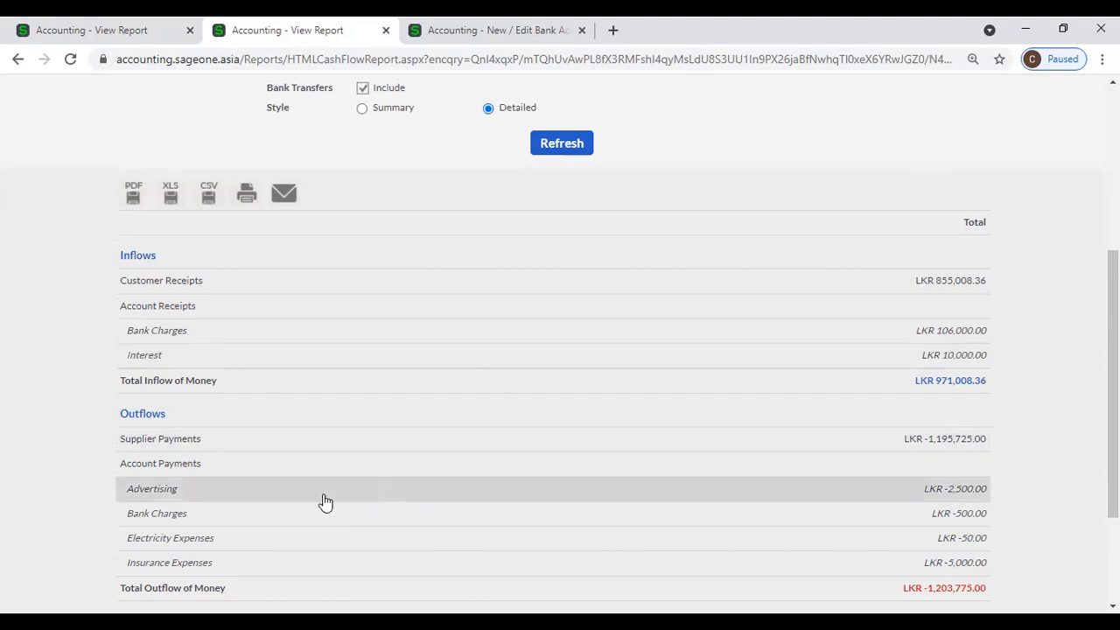
scroll(324, 500, "down", 1)
scroll(412, 460, "up", 2)
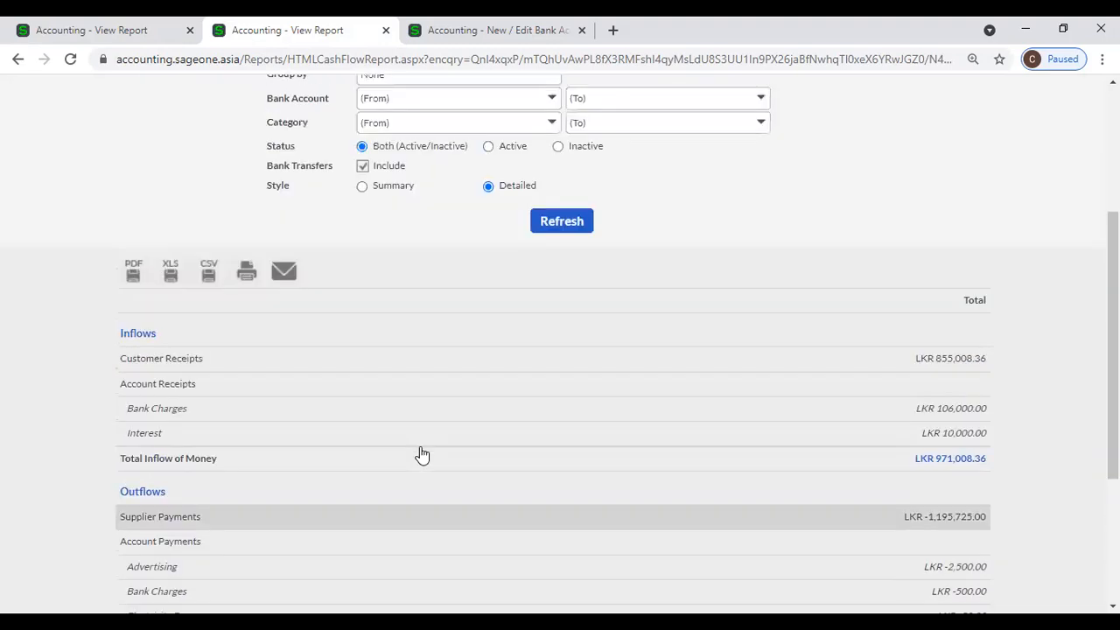
scroll(421, 454, "up", 1)
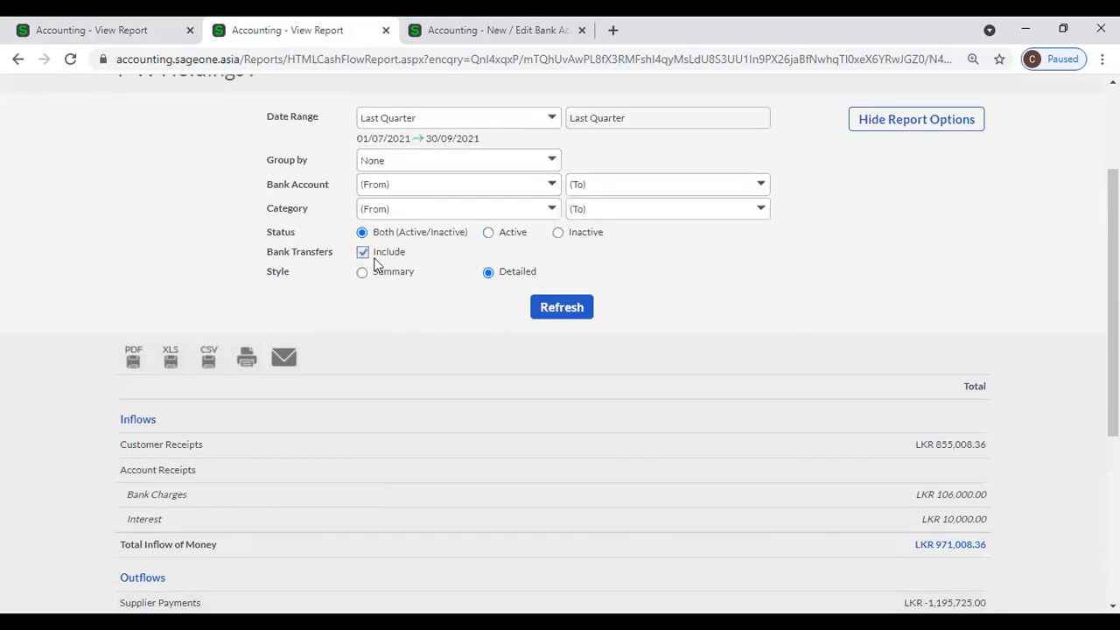
scroll(389, 307, "up", 1)
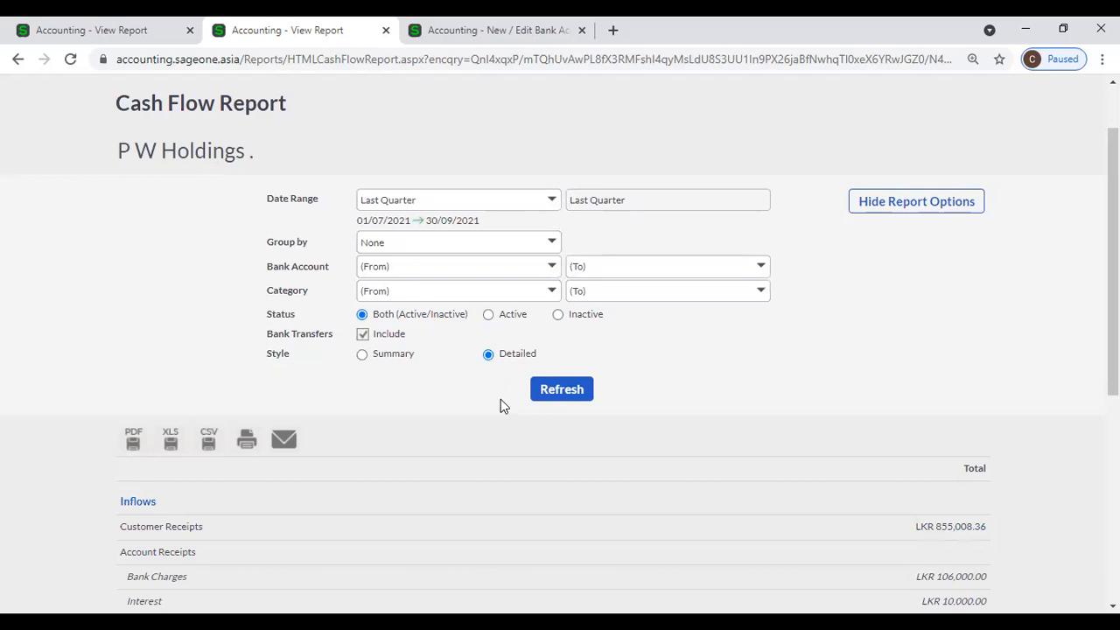
scroll(501, 405, "down", 1)
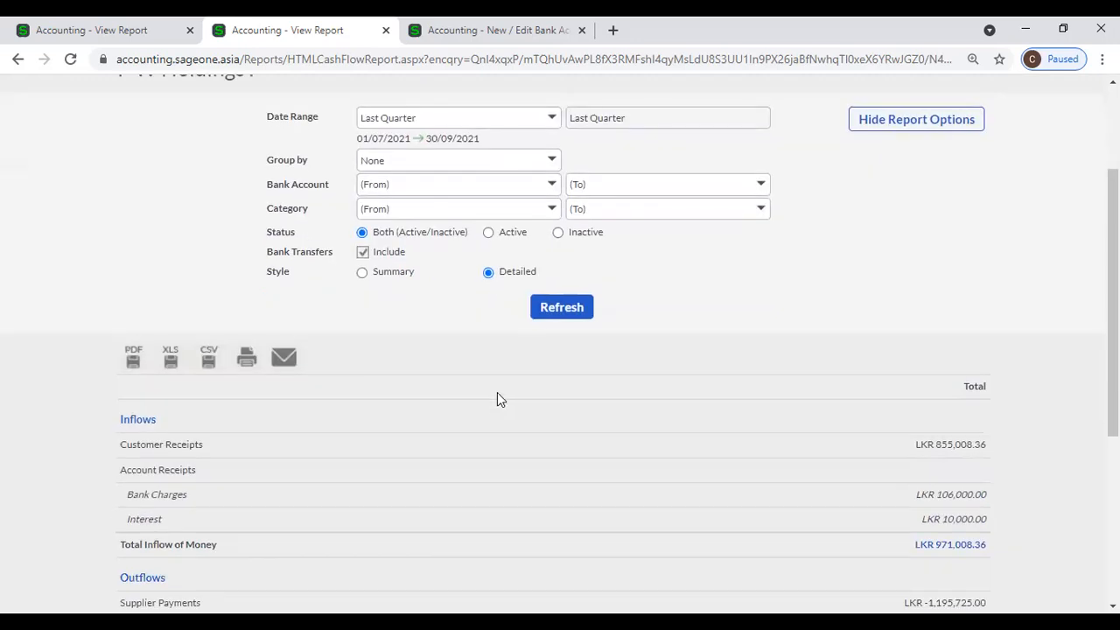
scroll(421, 453, "down", 1)
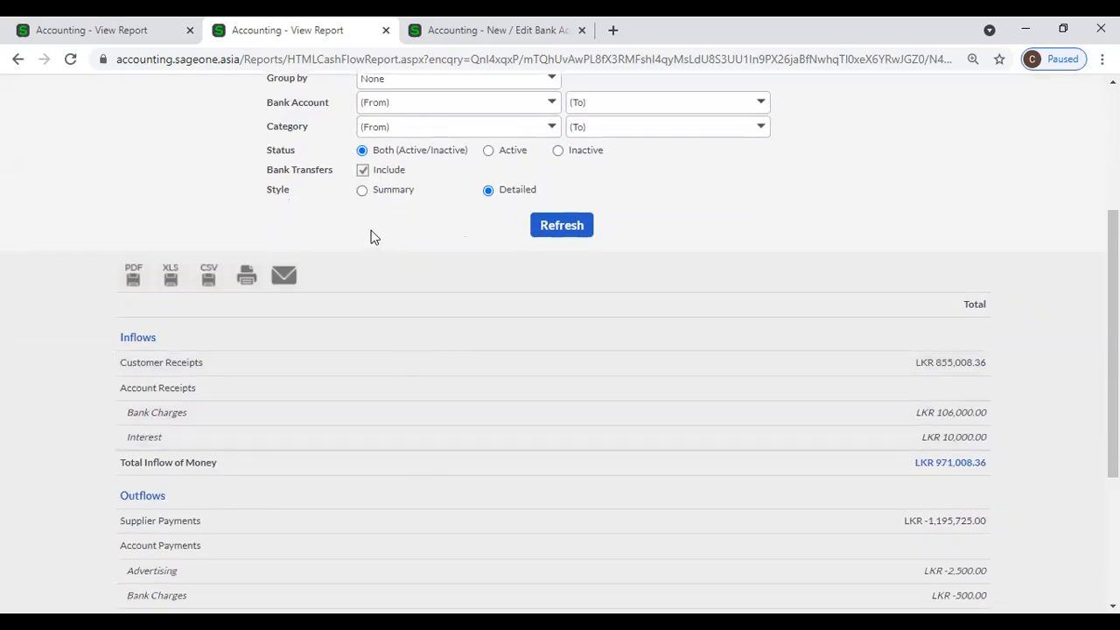
Step: Regenerate the Detailed Cash Flow report for Last Quarter with bank transfers included and read its inflows and outflows
left_click(364, 170)
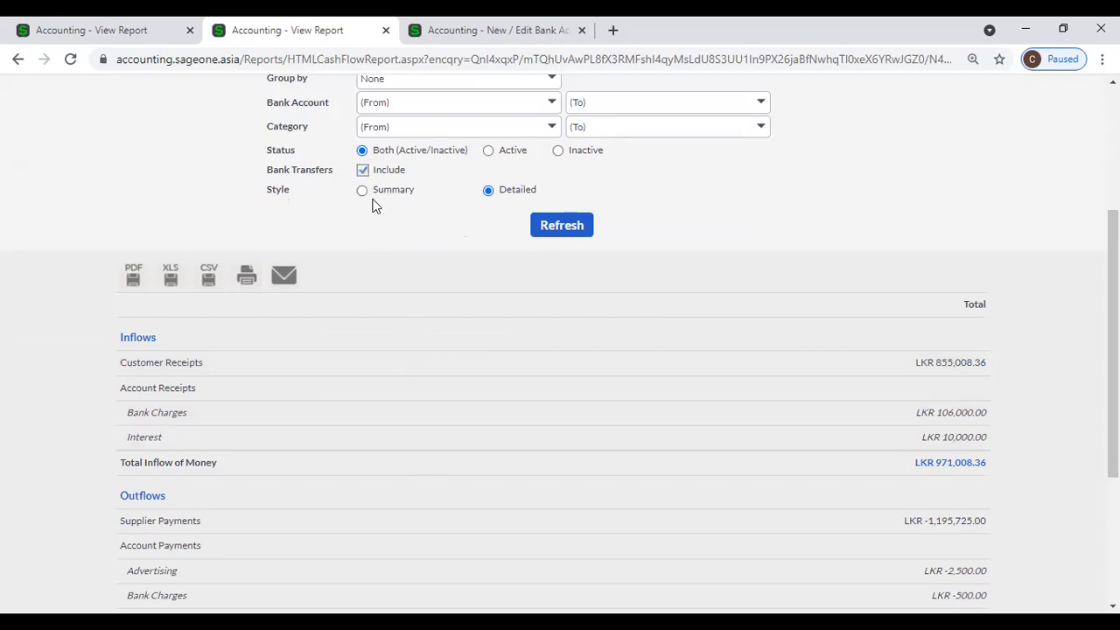
left_click(565, 225)
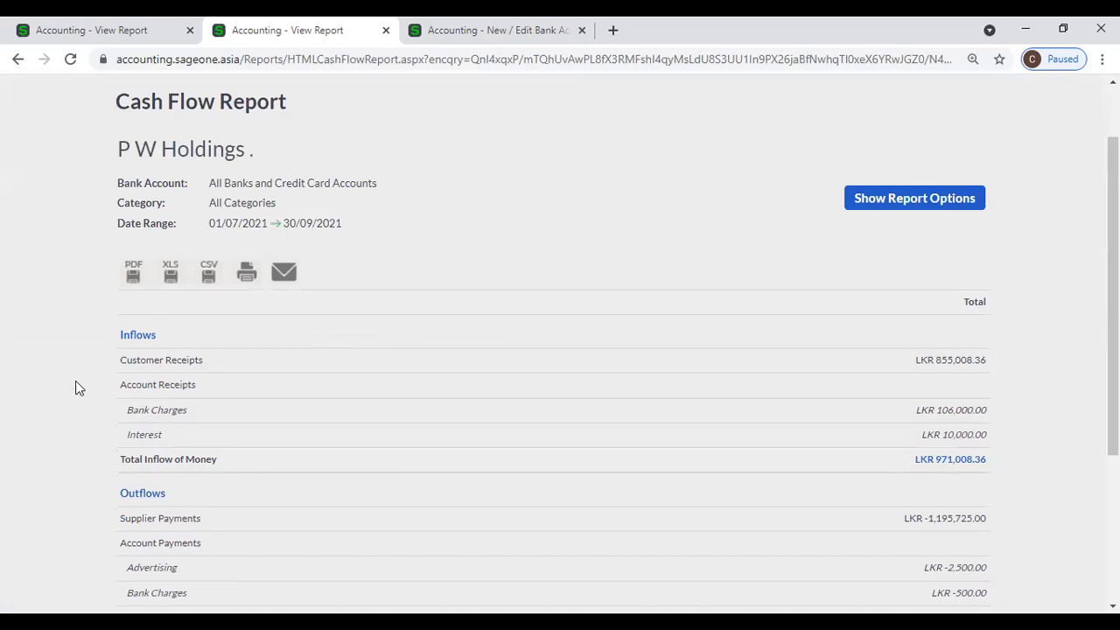
scroll(153, 383, "down", 2)
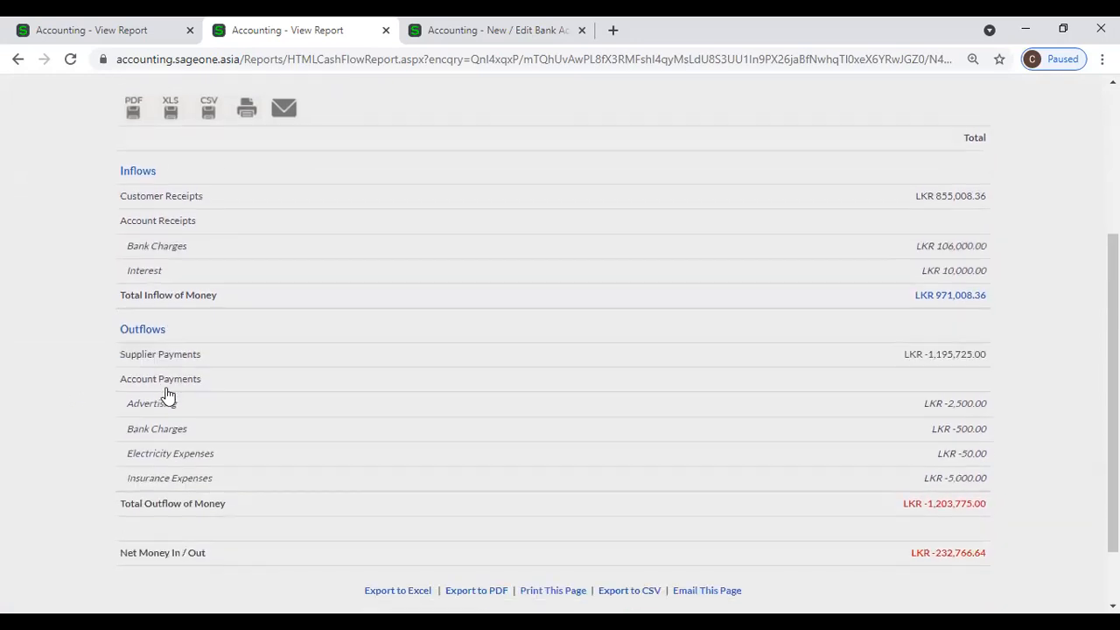
scroll(796, 404, "up", 2)
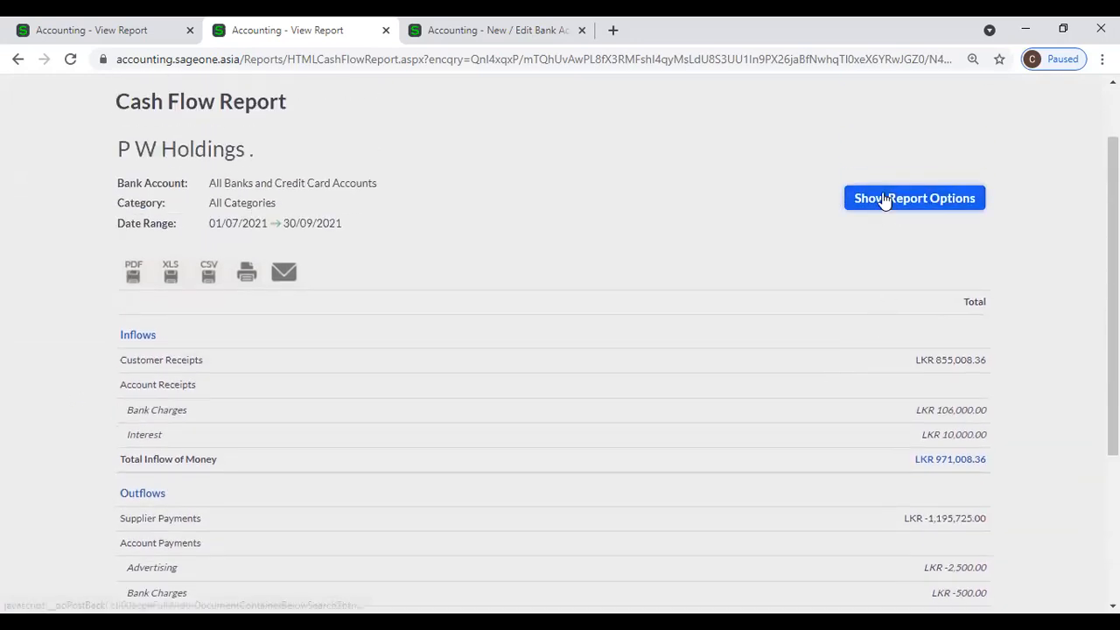
Step: Regenerate the Last Quarter Cash Flow report grouped by Month and read the monthly columns
left_click(885, 198)
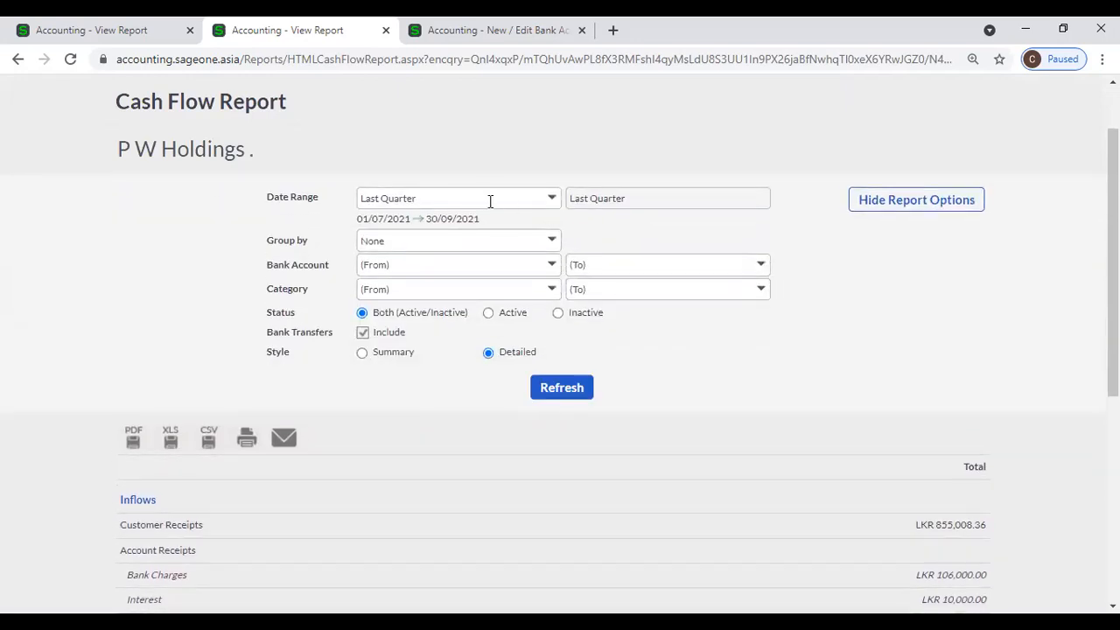
left_click(551, 242)
left_click(492, 283)
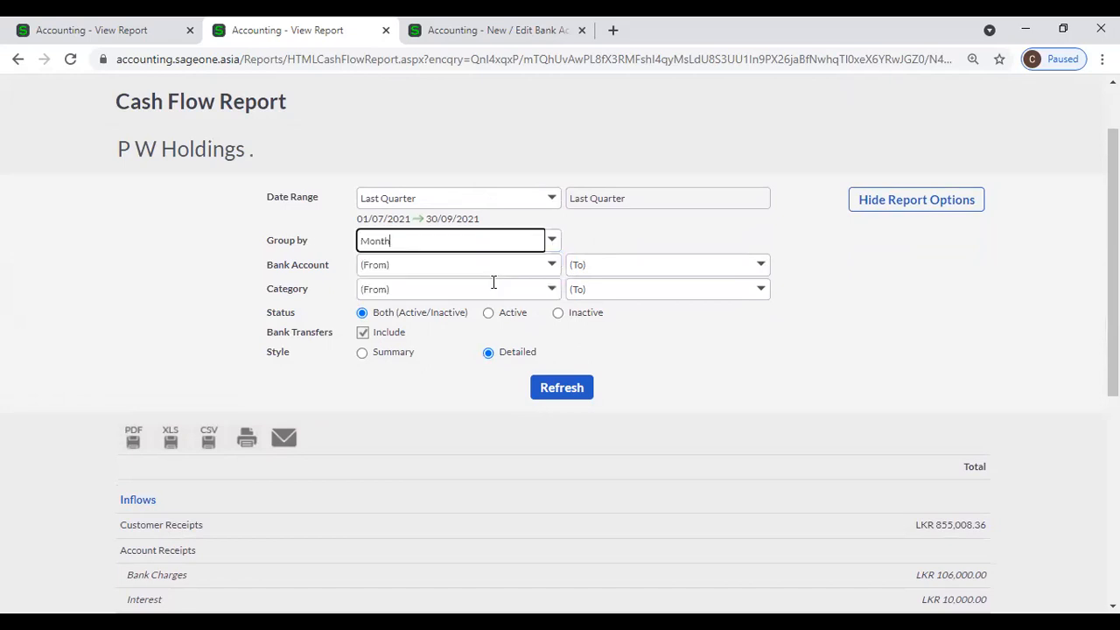
left_click(563, 390)
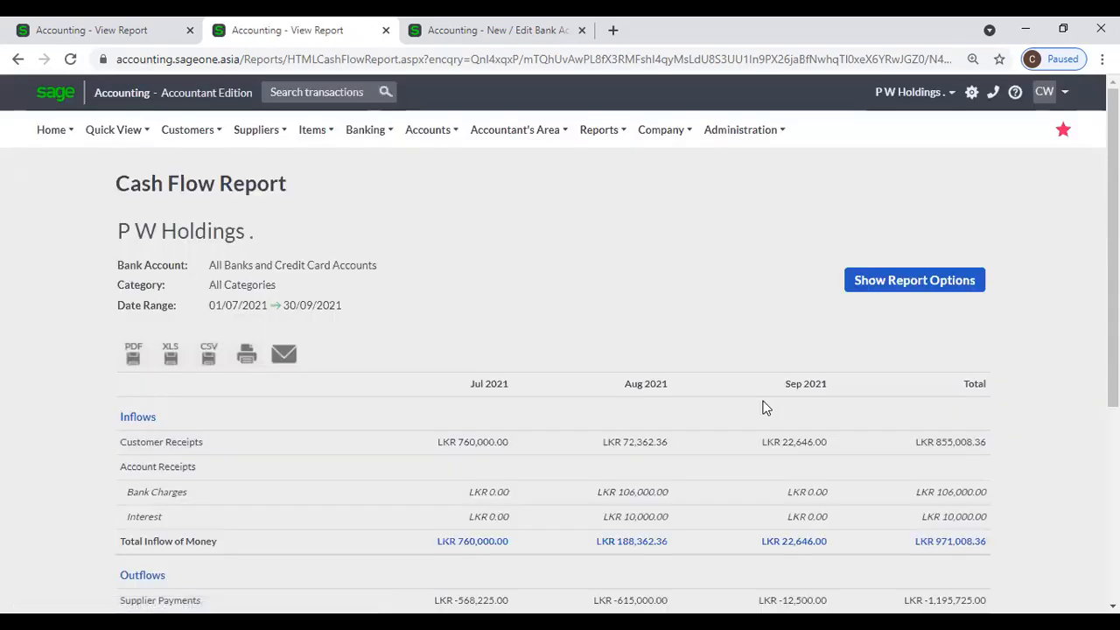
scroll(763, 407, "down", 3)
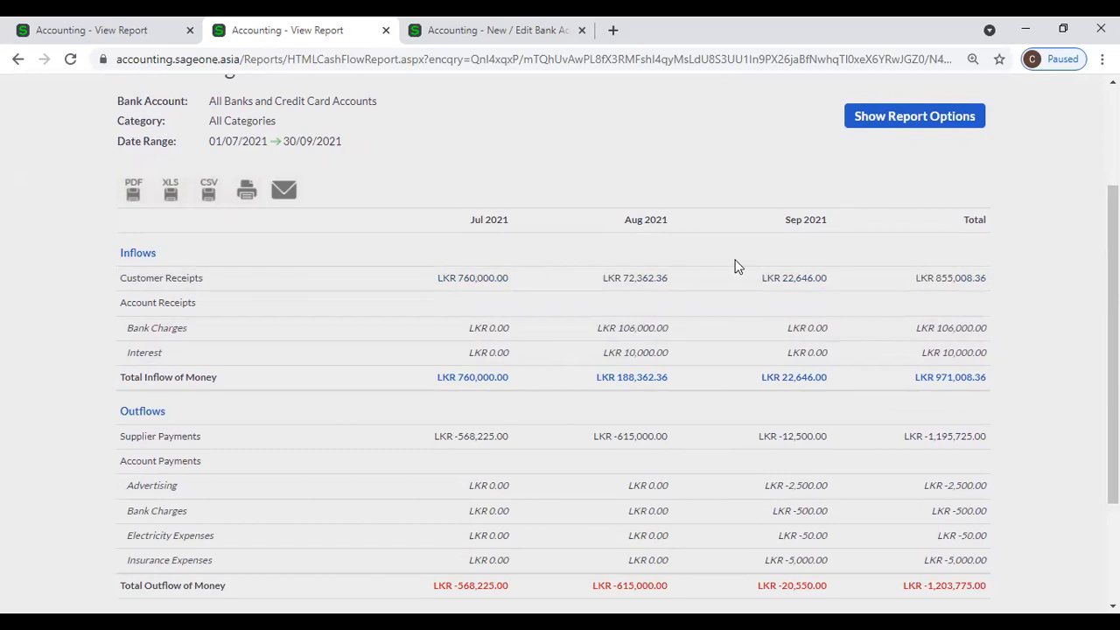
scroll(731, 263, "up", 1)
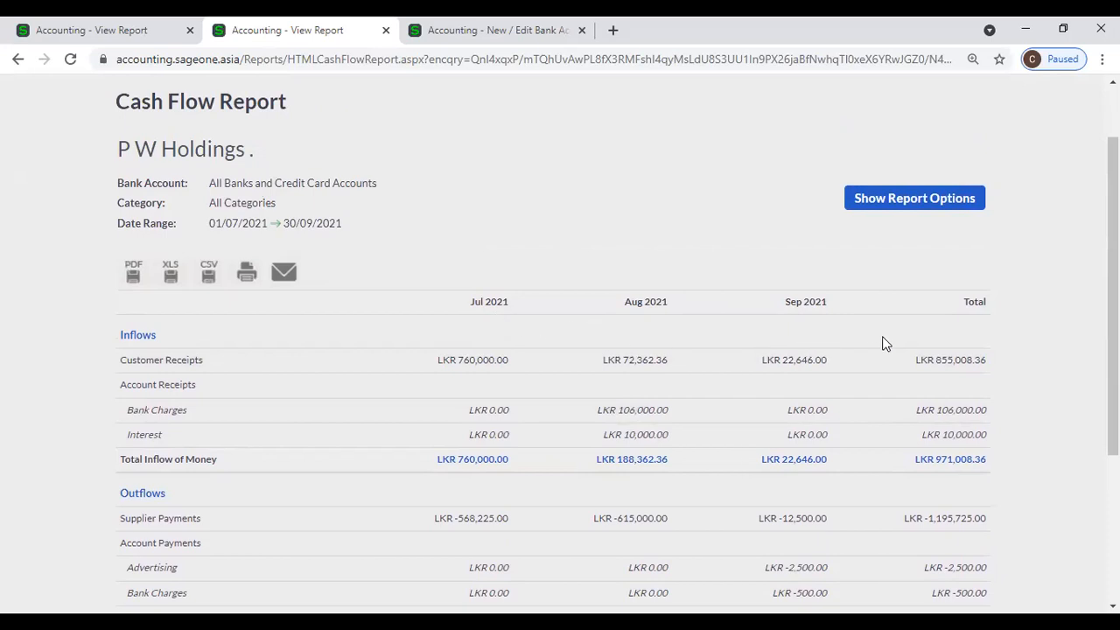
Step: Try the Monthly and Quarterly date ranges in the Cash Flow report options to check the grouping choices each offers
left_click(893, 198)
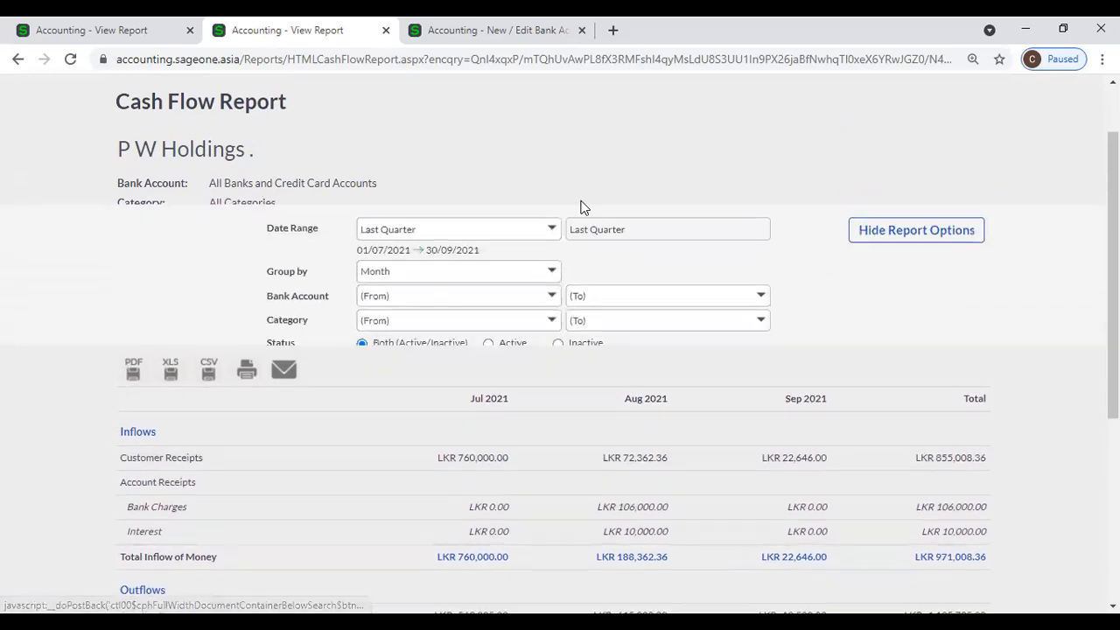
left_click(548, 197)
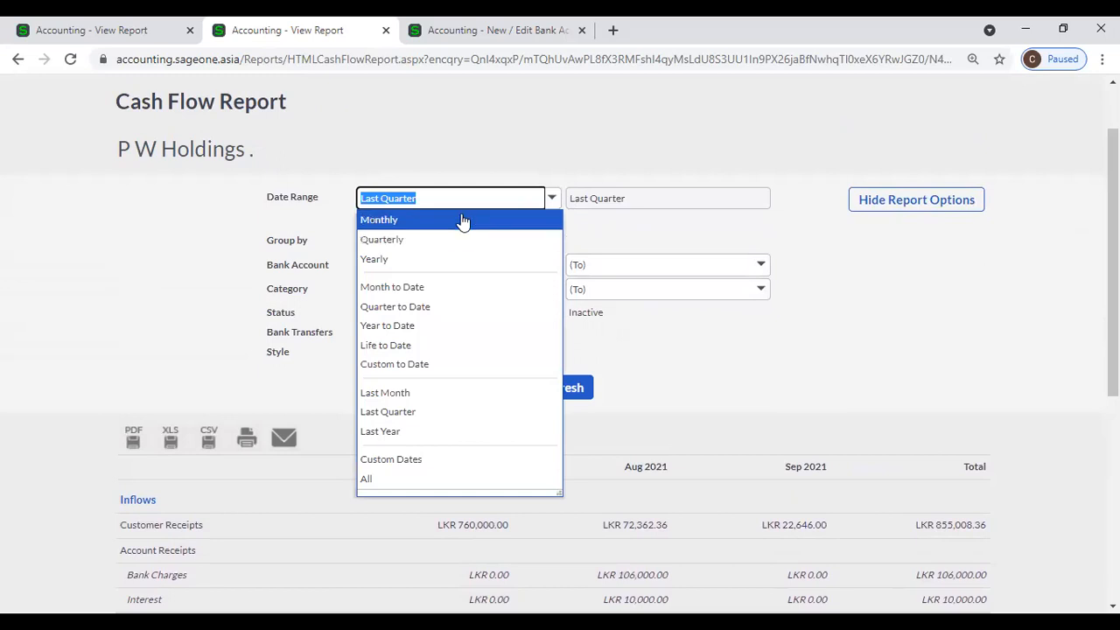
left_click(460, 220)
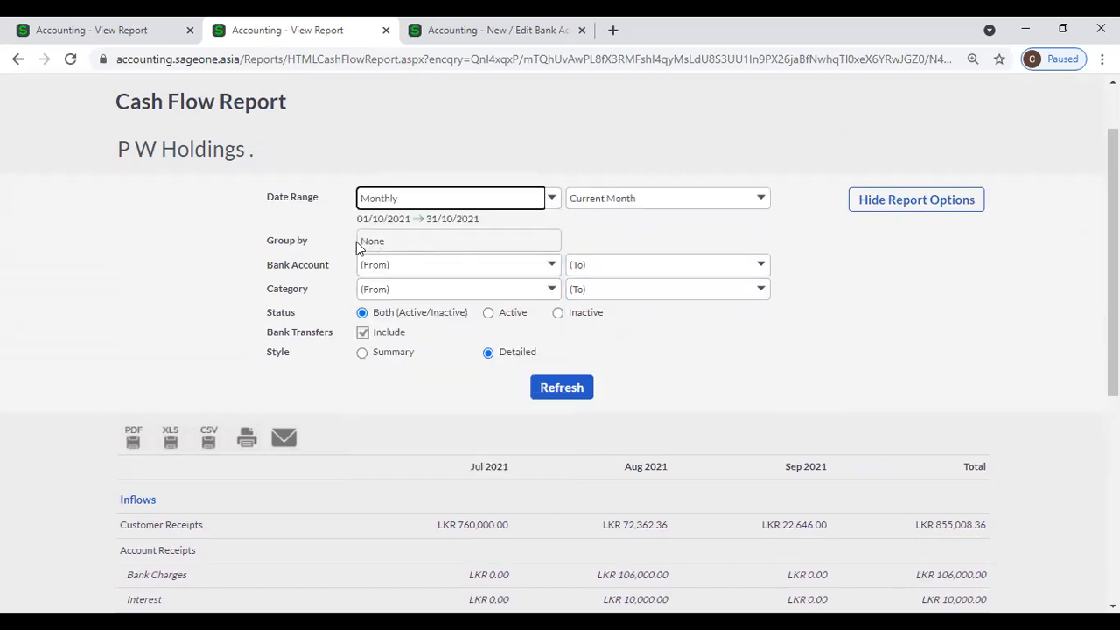
left_click(551, 201)
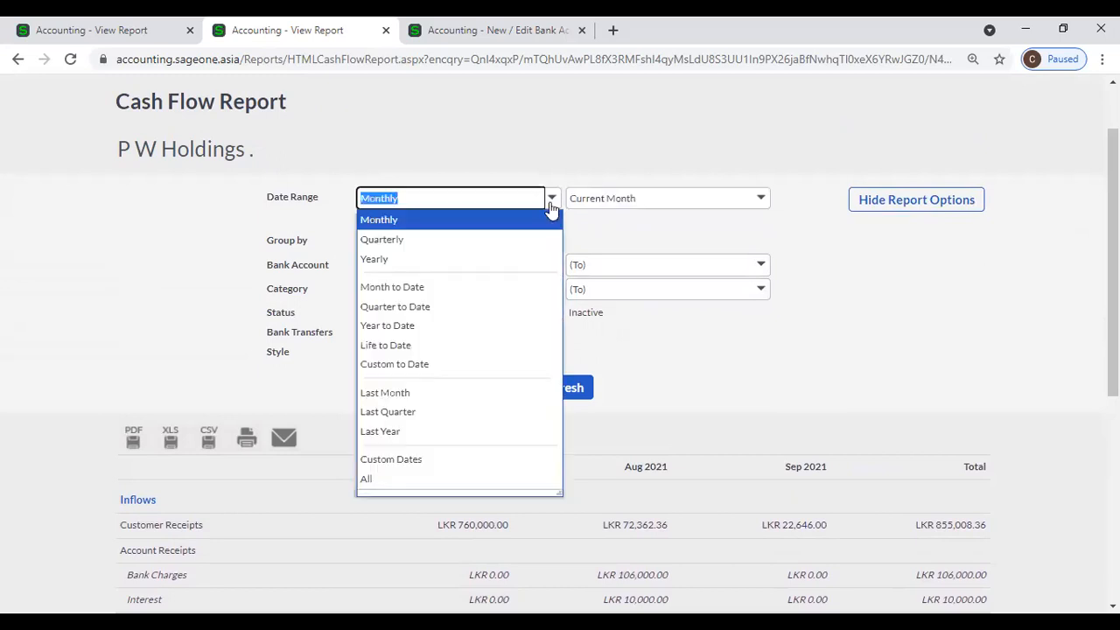
left_click(527, 239)
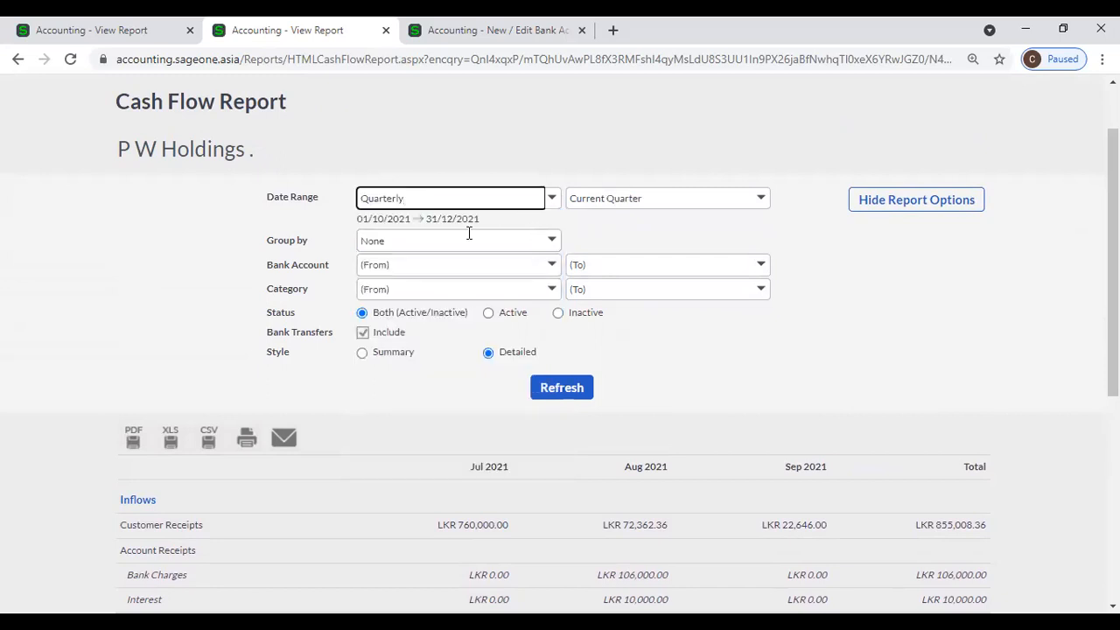
left_click(552, 240)
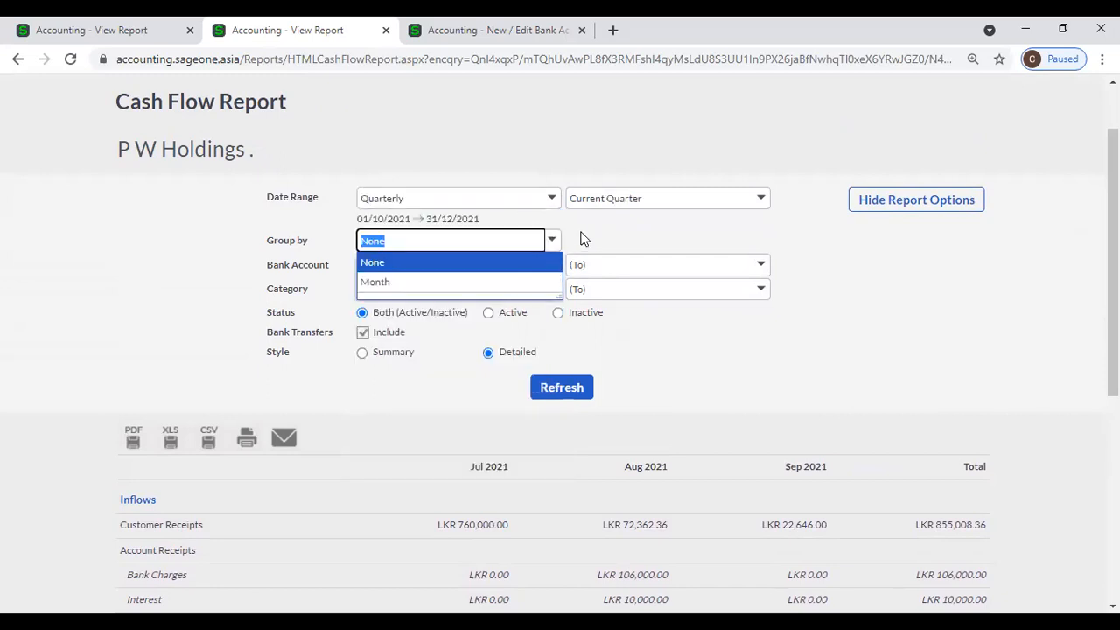
left_click(583, 239)
Step: Regenerate the Cash Flow report for the current year with a Yearly date range grouped by Quarter, and read the quarterly columns
left_click(551, 198)
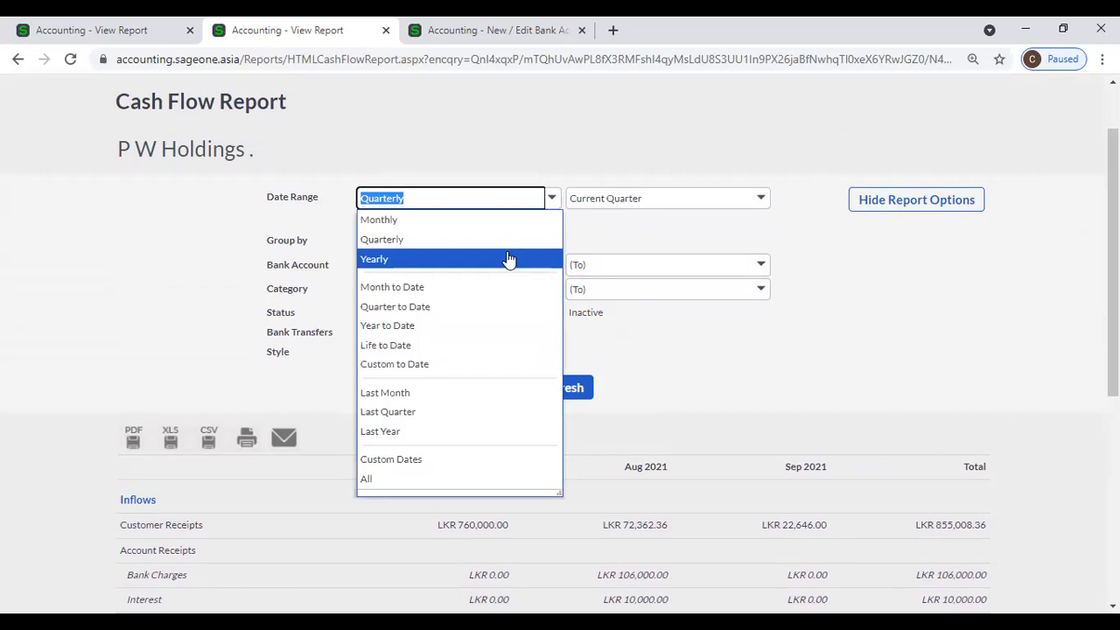
left_click(509, 256)
left_click(552, 241)
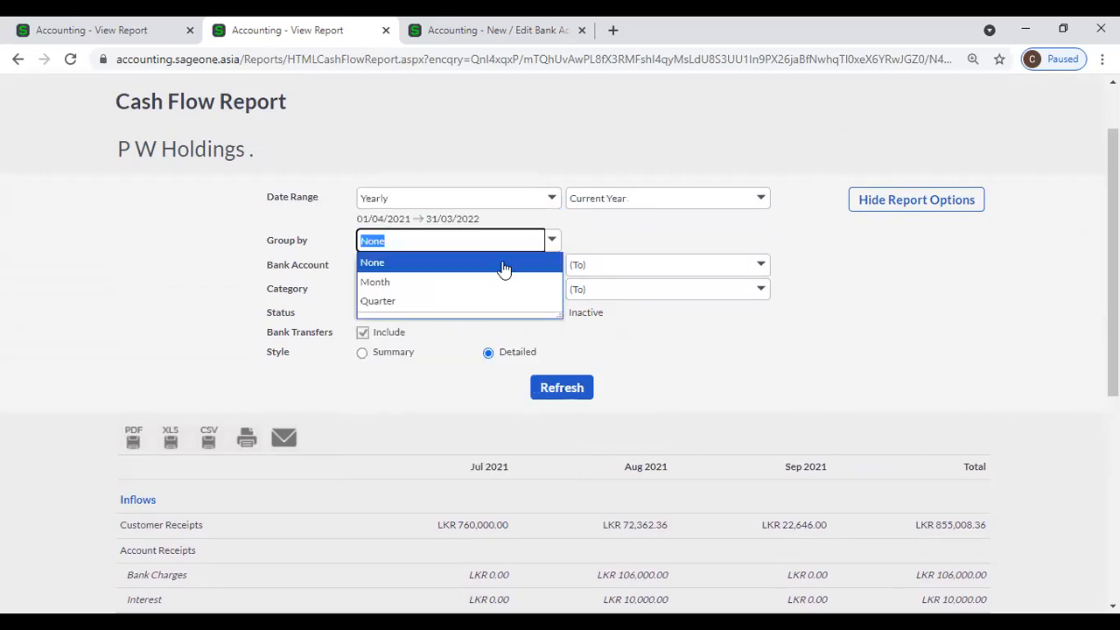
left_click(482, 301)
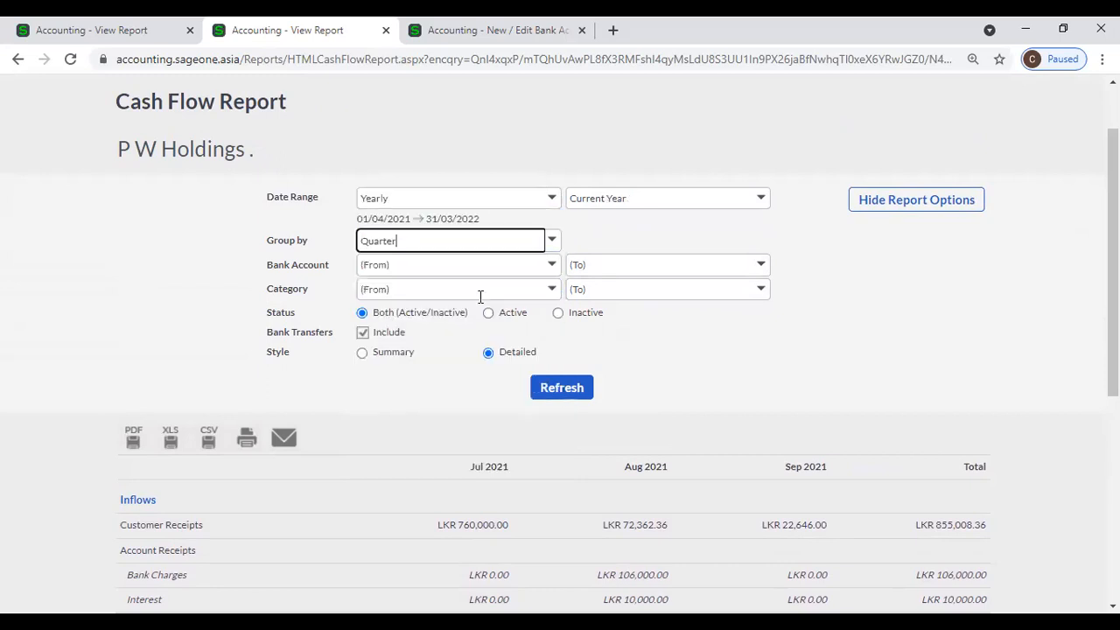
left_click(561, 388)
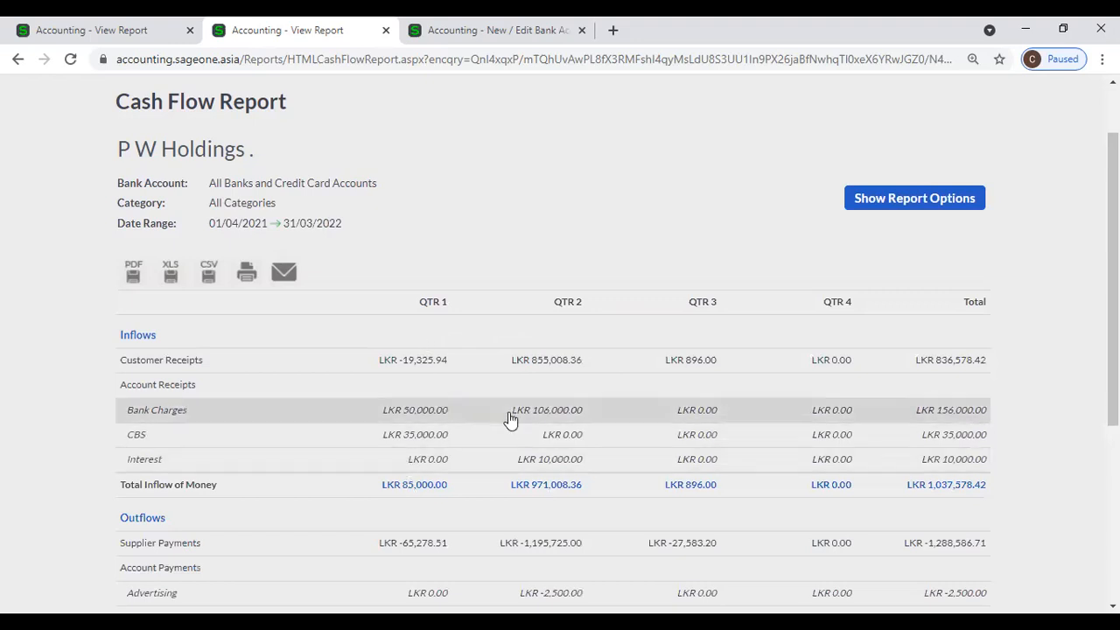
scroll(767, 421, "down", 3)
scroll(768, 422, "down", 1)
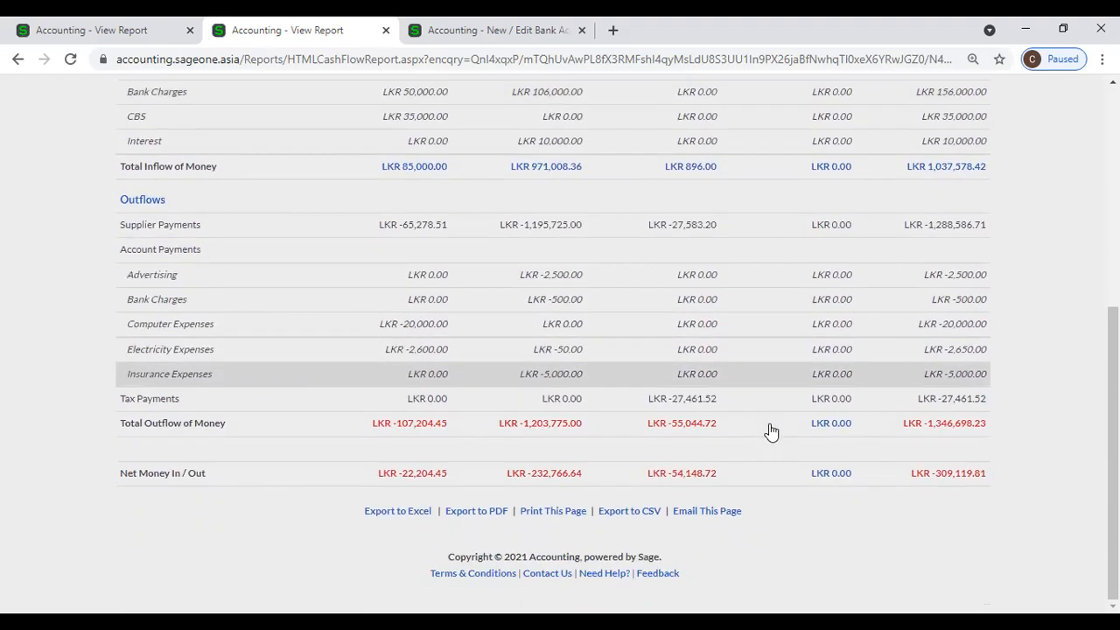
Step: Leave the quarterly Cash Flow report and open the Bank Feeds Audit Trail report options from the banking reports
scroll(770, 425, "up", 2)
scroll(769, 430, "up", 3)
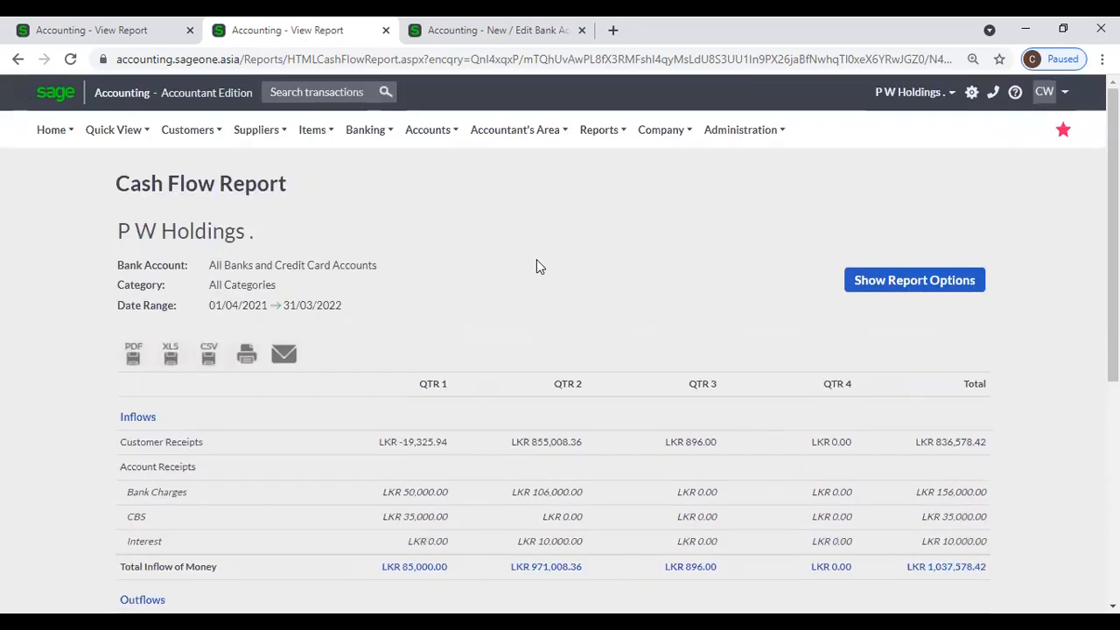
left_click(365, 130)
mouse_move(379, 244)
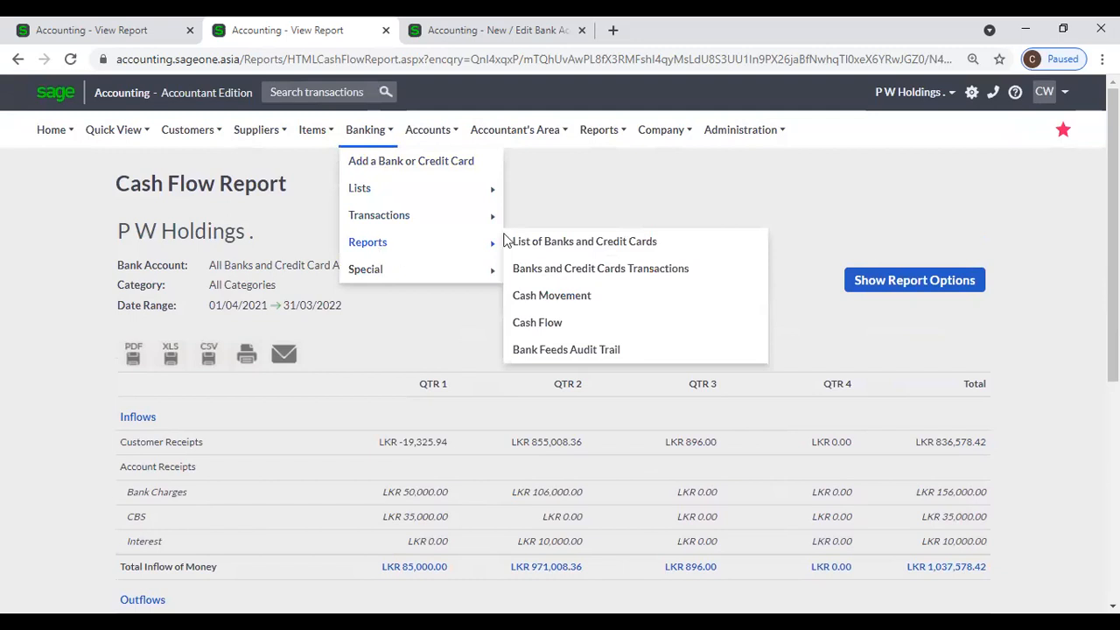
left_click(821, 232)
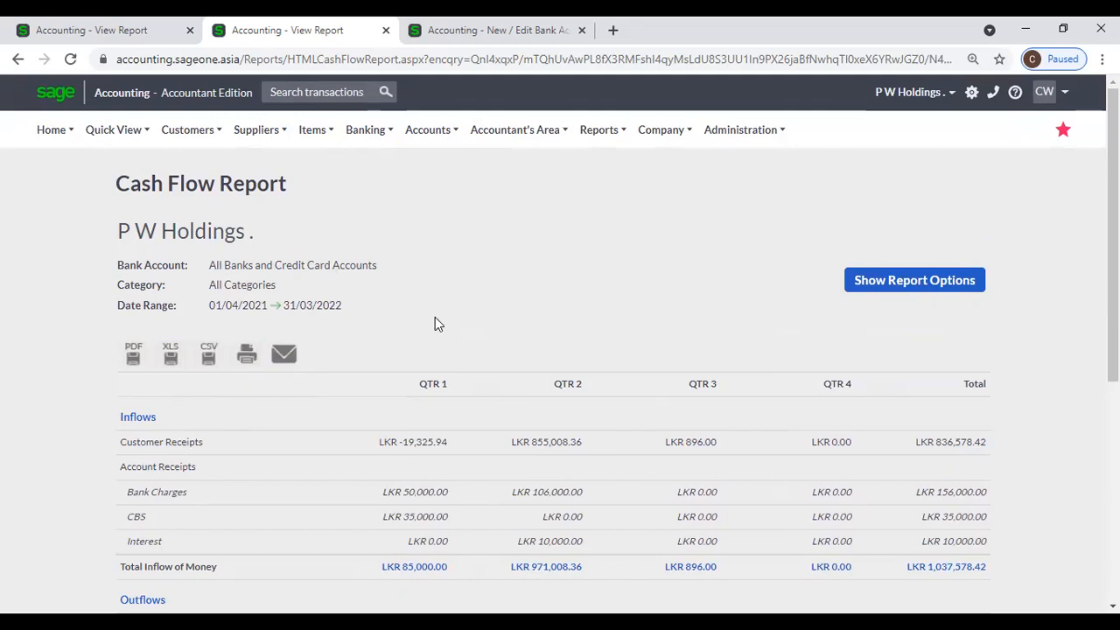
left_click(365, 131)
mouse_move(388, 236)
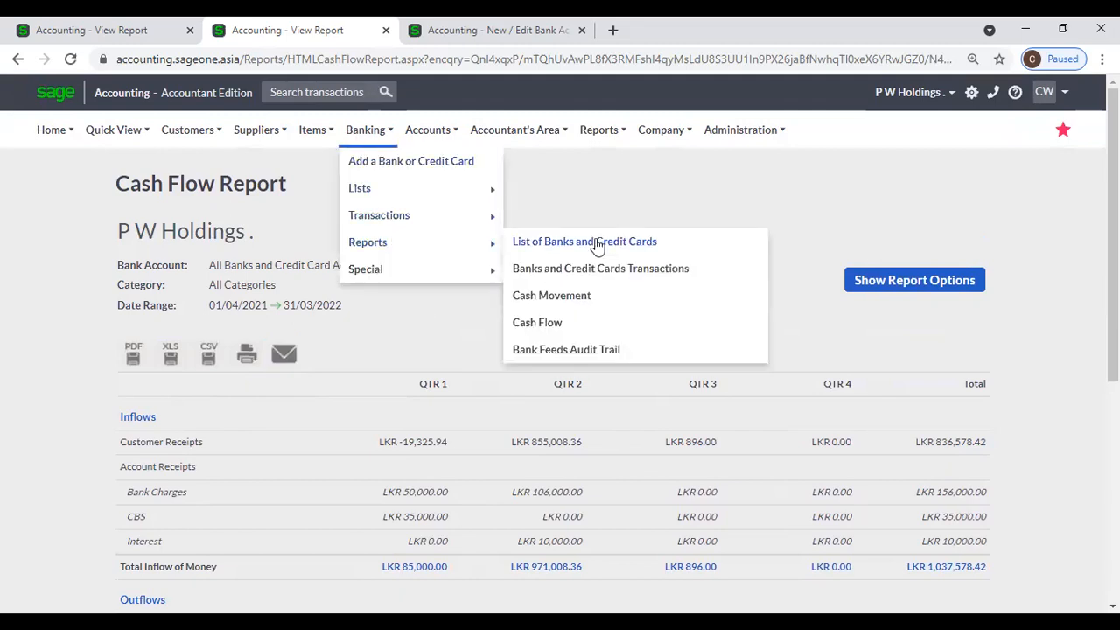
left_click(608, 350)
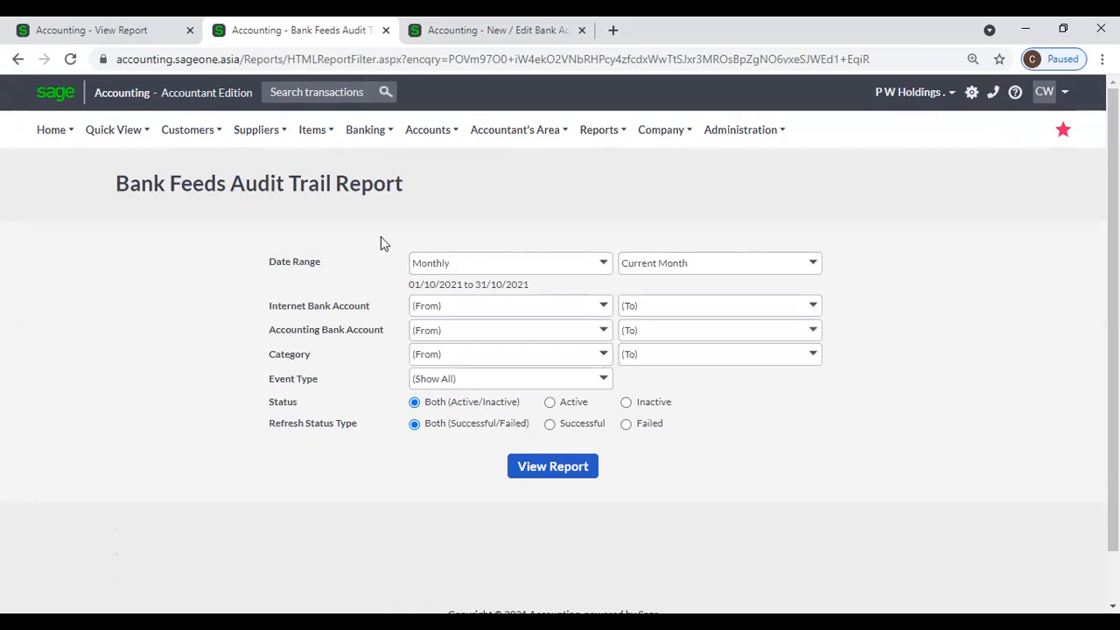
Step: Open the adjustment of bank and credit card opening balances and choose the SAMPATH (RS) bank account
mouse_move(369, 147)
mouse_move(385, 278)
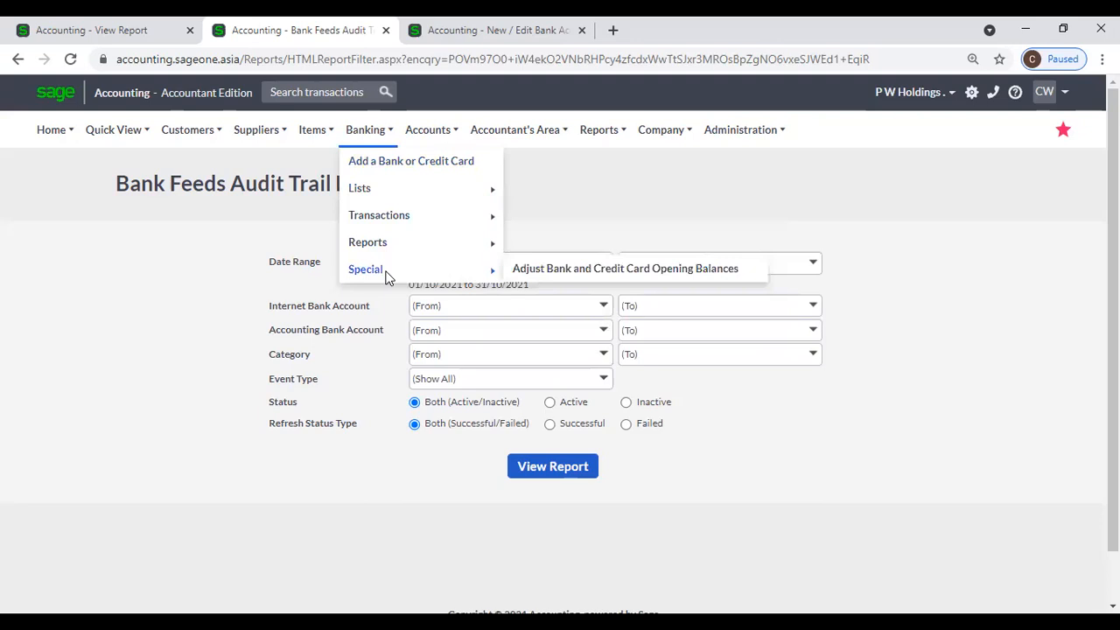
left_click(556, 278)
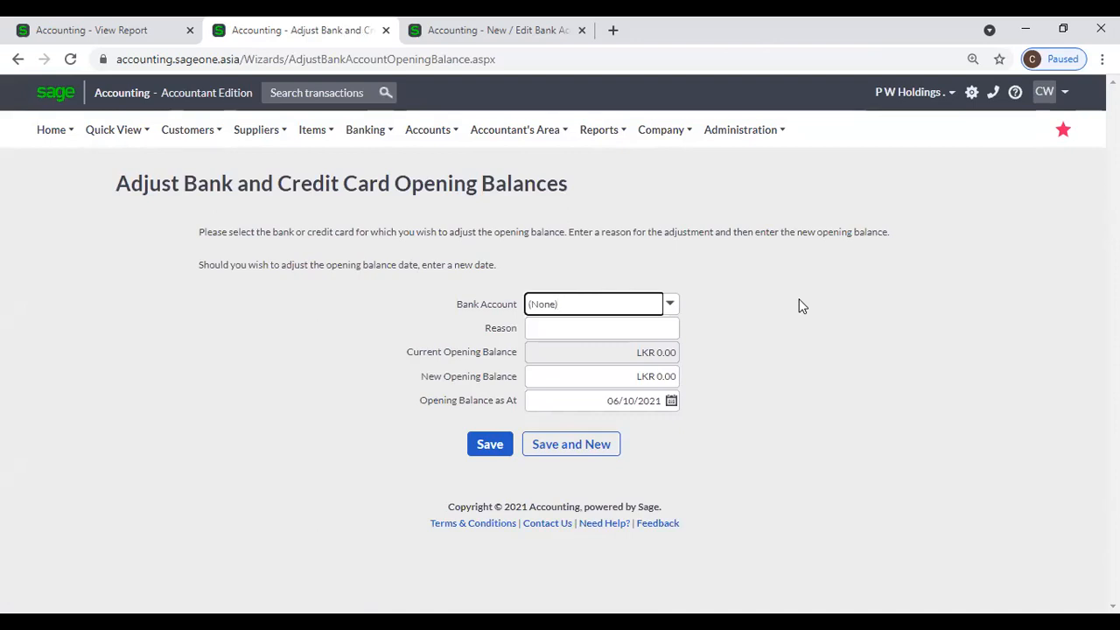
mouse_move(366, 130)
mouse_move(382, 272)
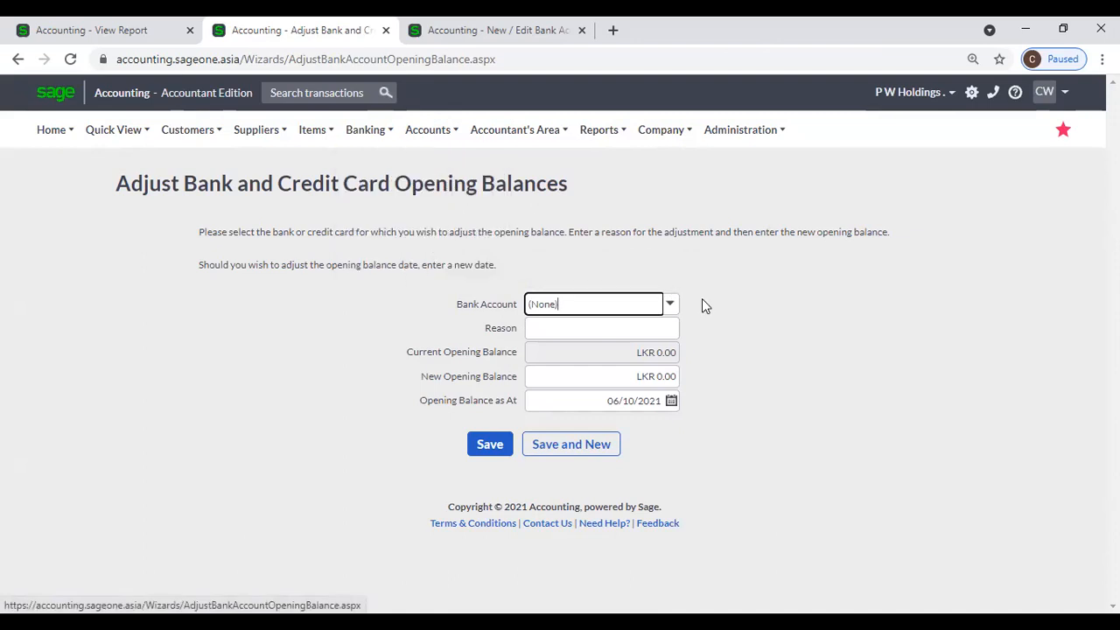
left_click(670, 305)
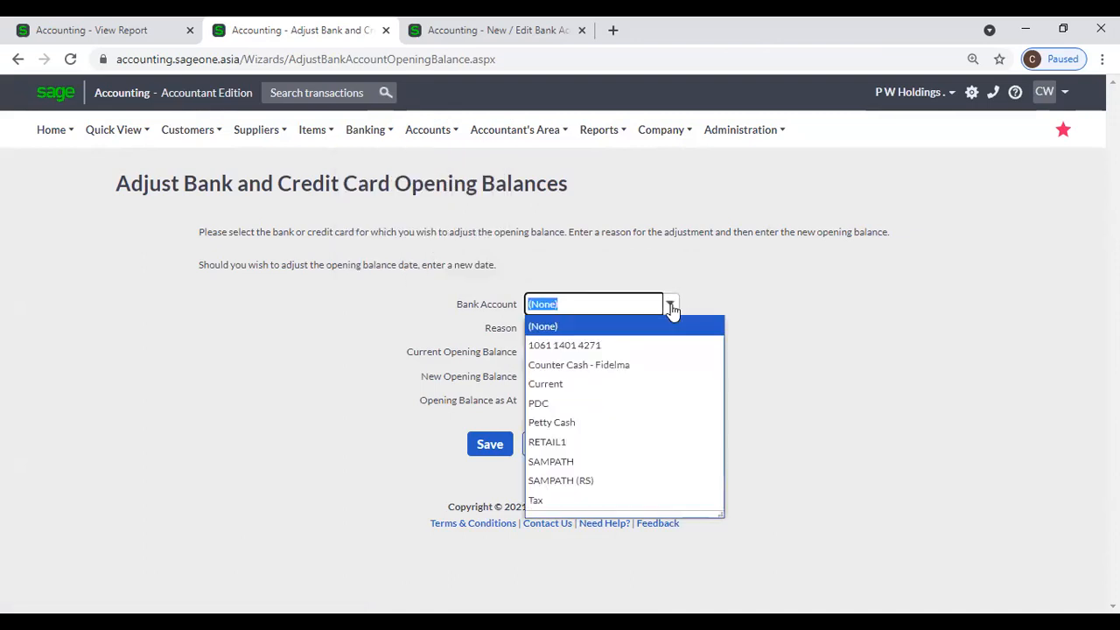
left_click(643, 480)
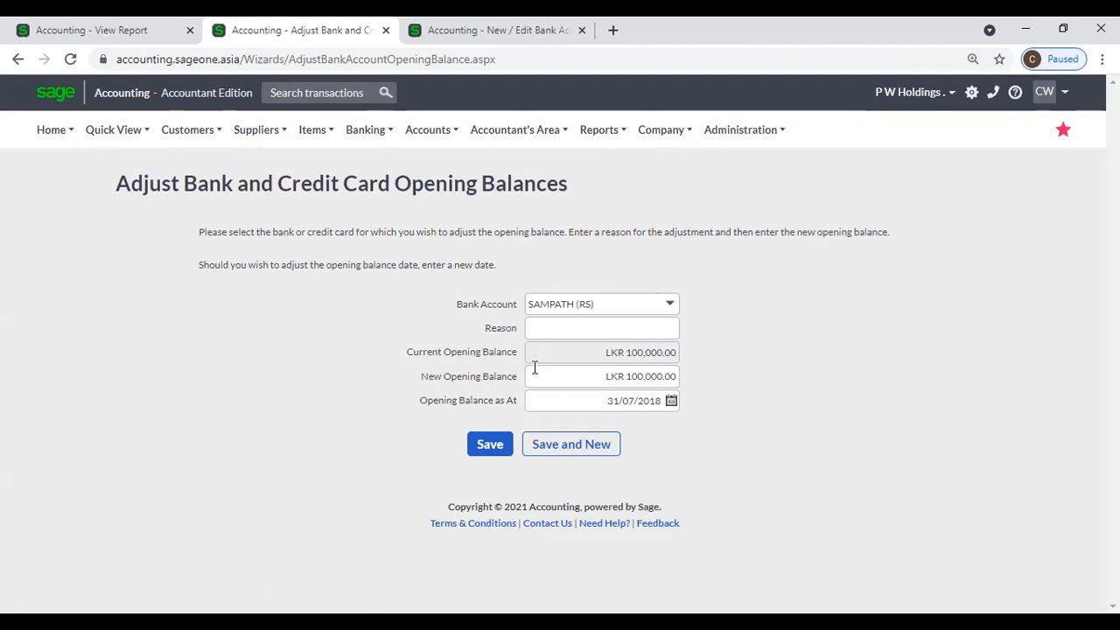
Step: Set the new opening balance of the SAMPATH (RS) account to LKR 50,000.00
left_click(612, 376)
left_click(626, 376)
left_click_drag(640, 376, 608, 374)
type("5")
left_click(754, 440)
Step: Enter OPB Change as the reason, clear it again, and try to save the adjustment without a reason
left_click(575, 331)
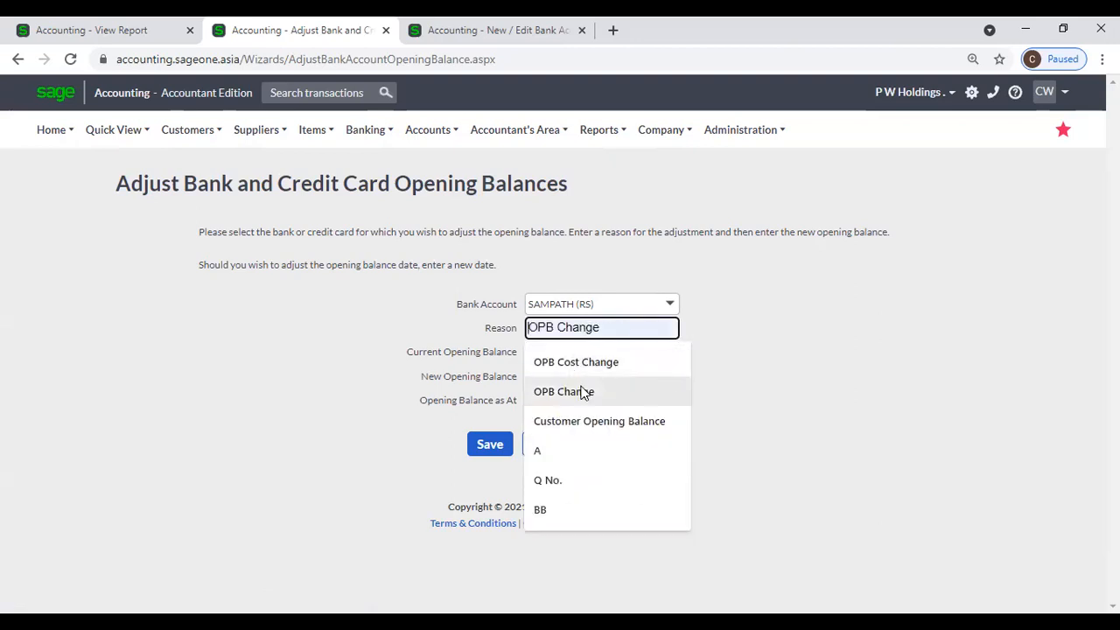
left_click(579, 392)
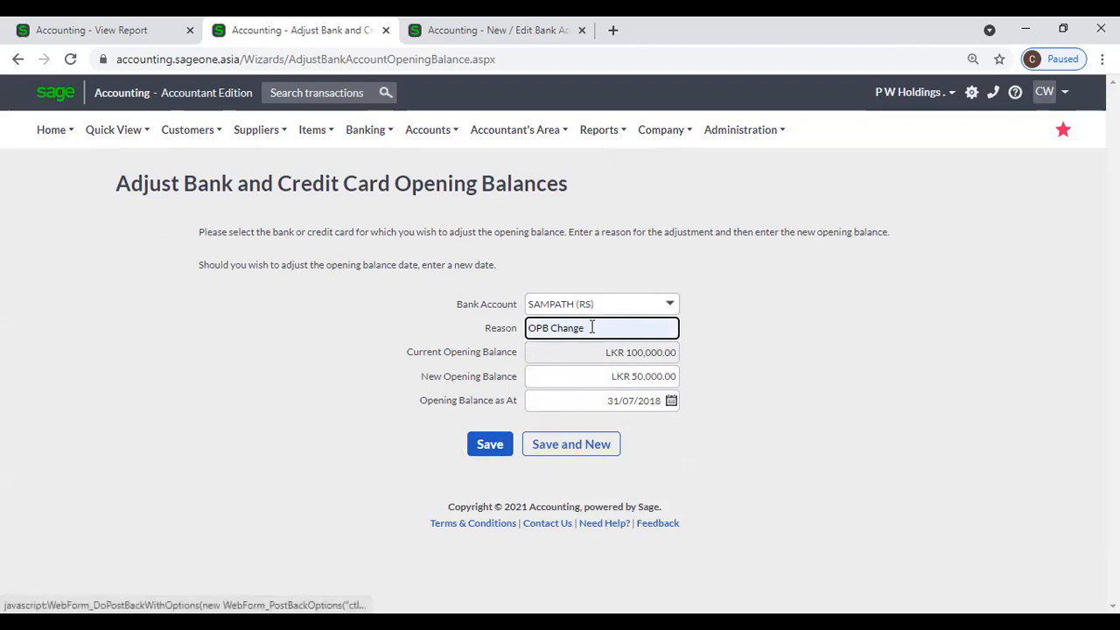
triple_click(528, 328)
key("BackSpace")
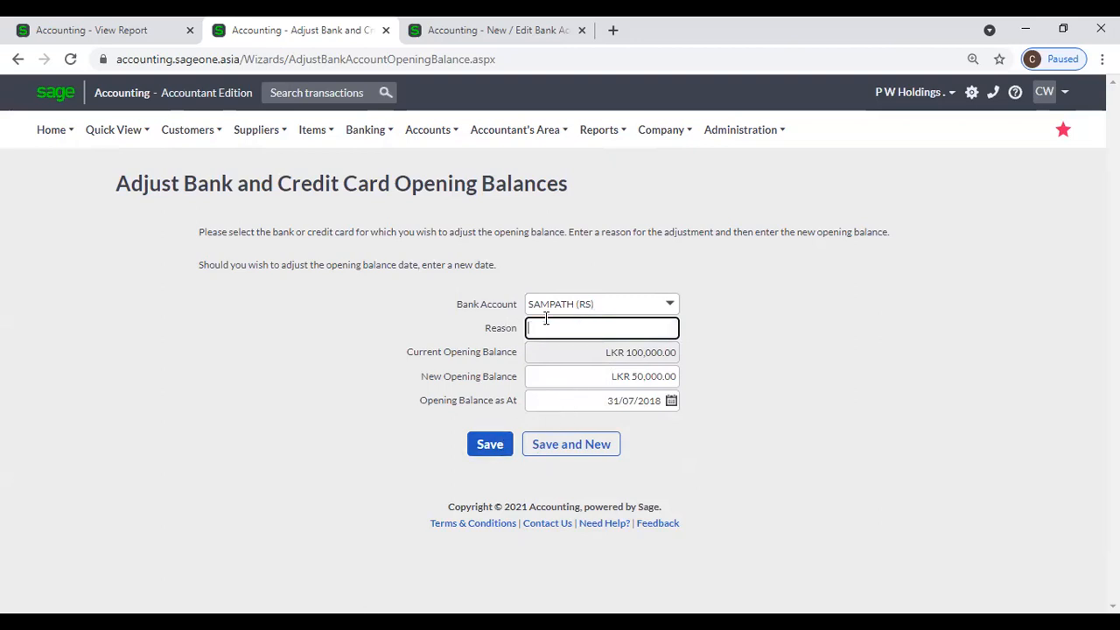
left_click(761, 411)
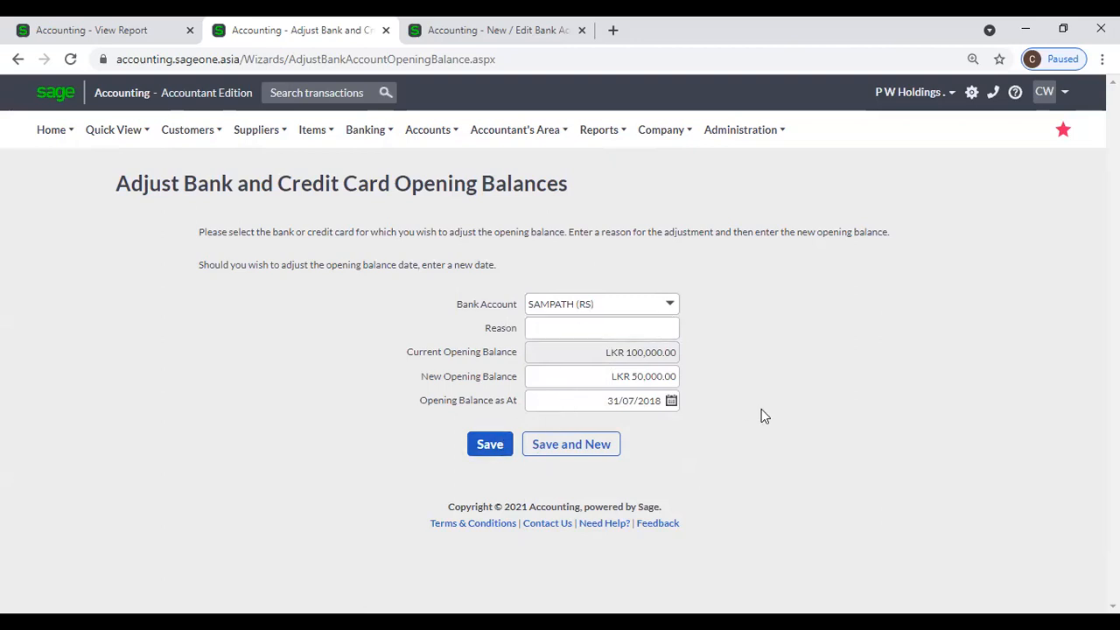
left_click(499, 447)
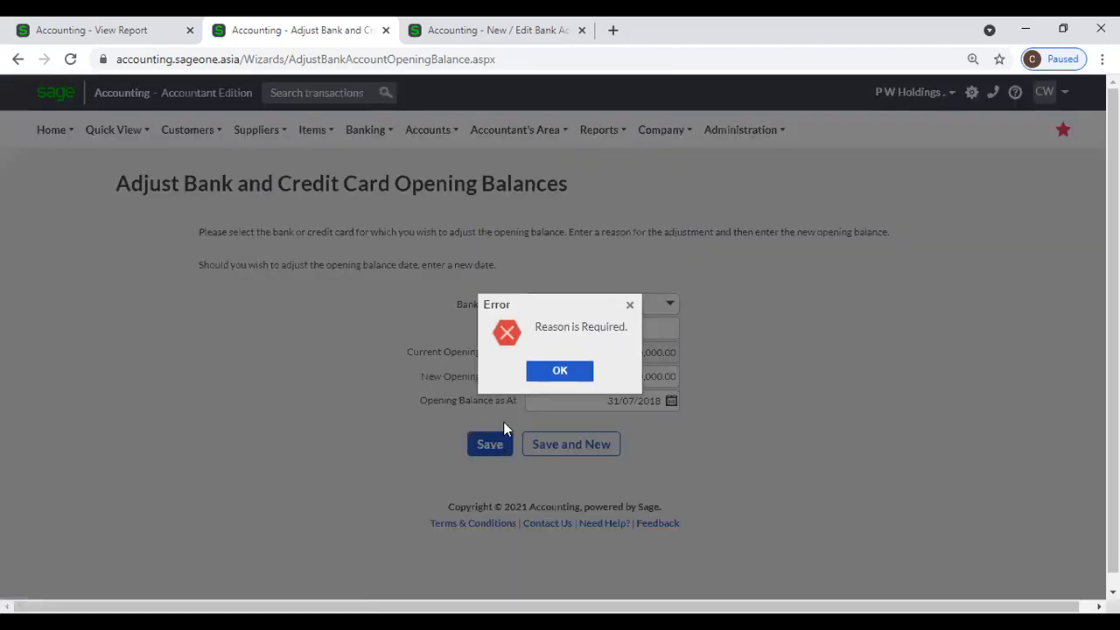
left_click(540, 376)
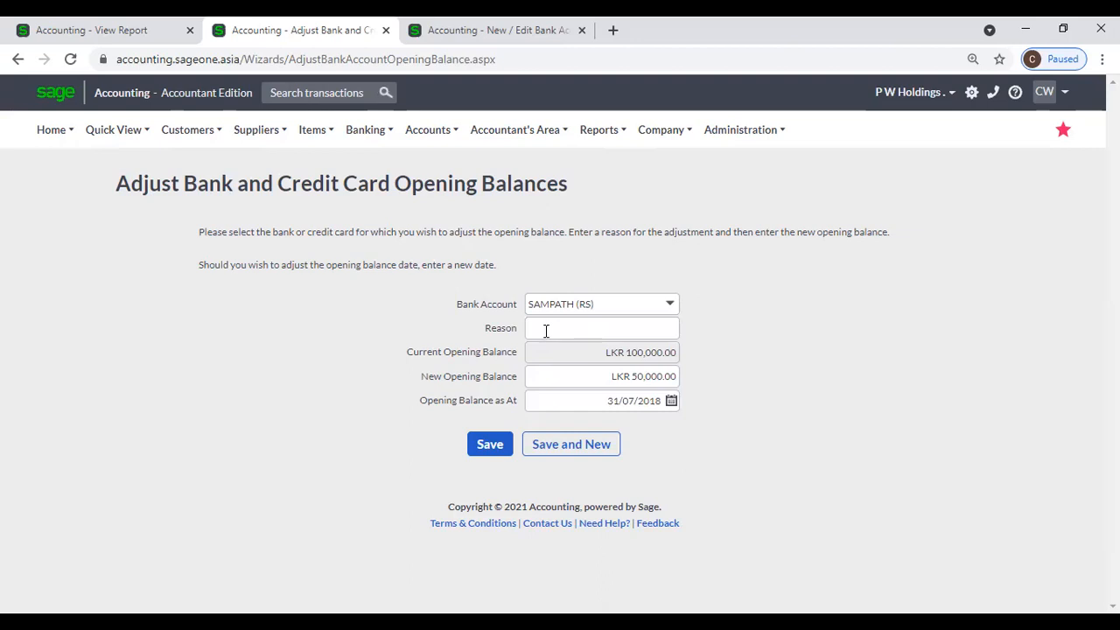
Step: Set the reason to OPB Change and save the opening balance adjustment
left_click(546, 331)
left_click(554, 392)
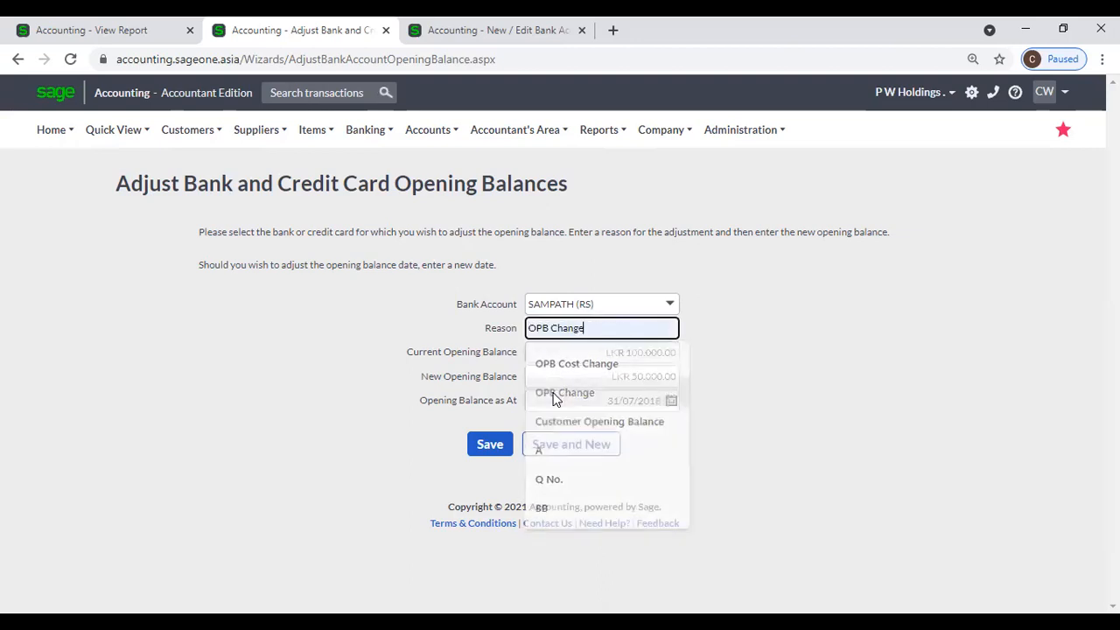
left_click(489, 445)
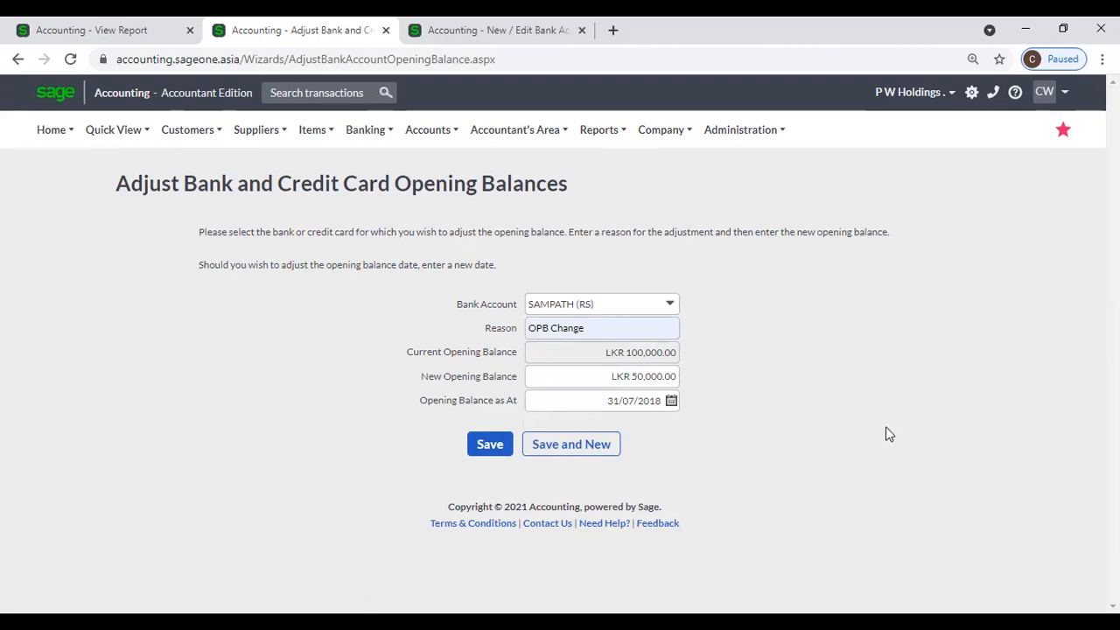
Step: Open a new bank account form and check the choices offered for Category and Default Payment Method
left_click(366, 130)
mouse_move(367, 273)
mouse_move(374, 141)
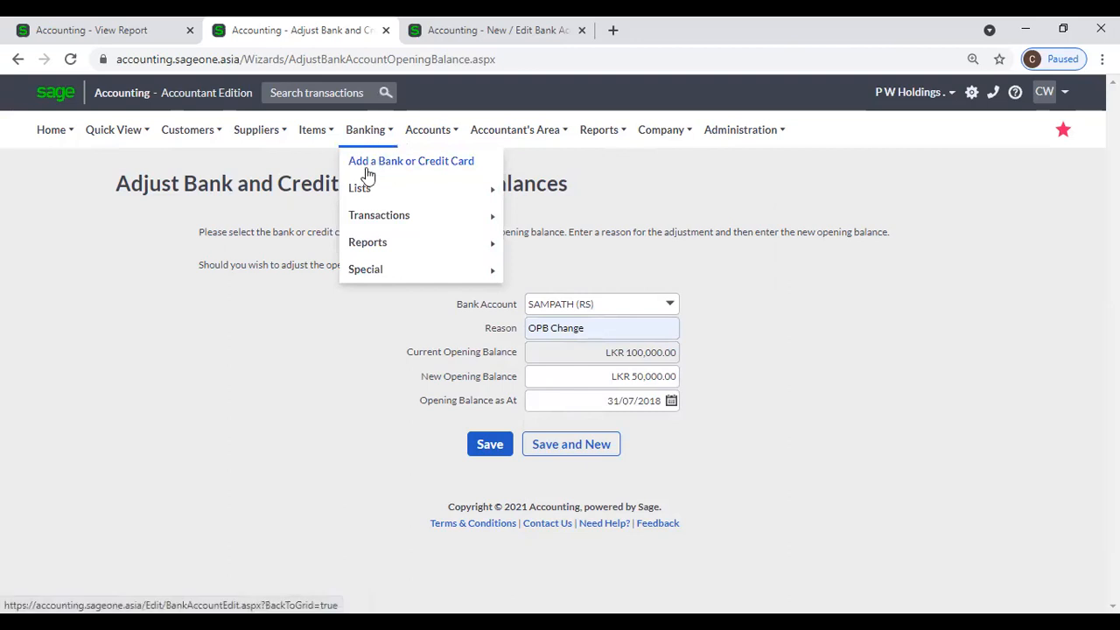
left_click(368, 166)
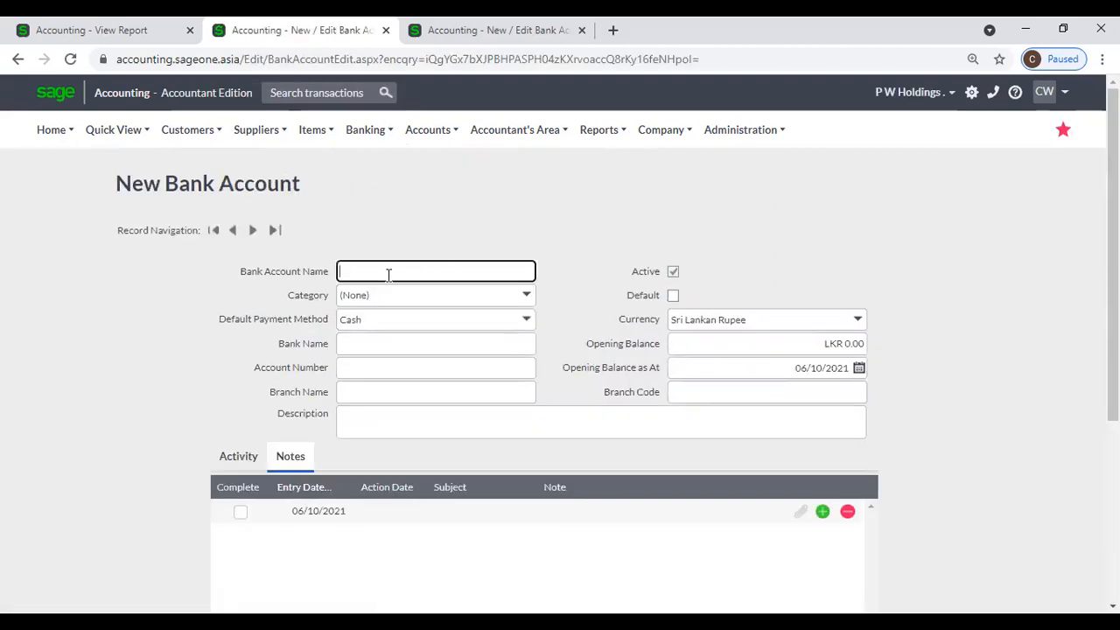
left_click(528, 296)
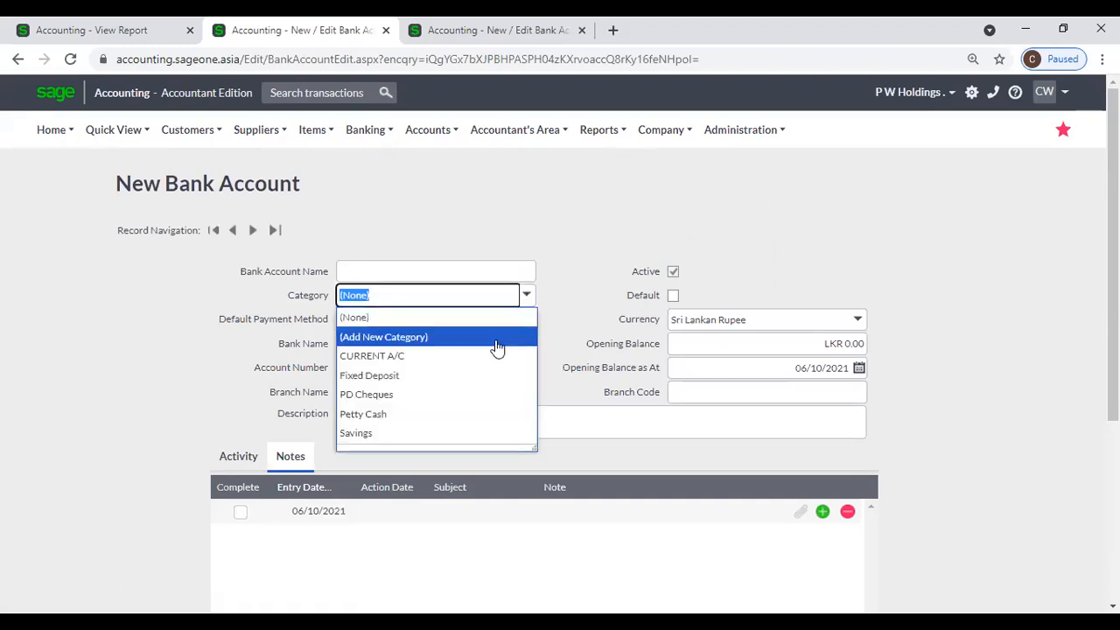
left_click(551, 262)
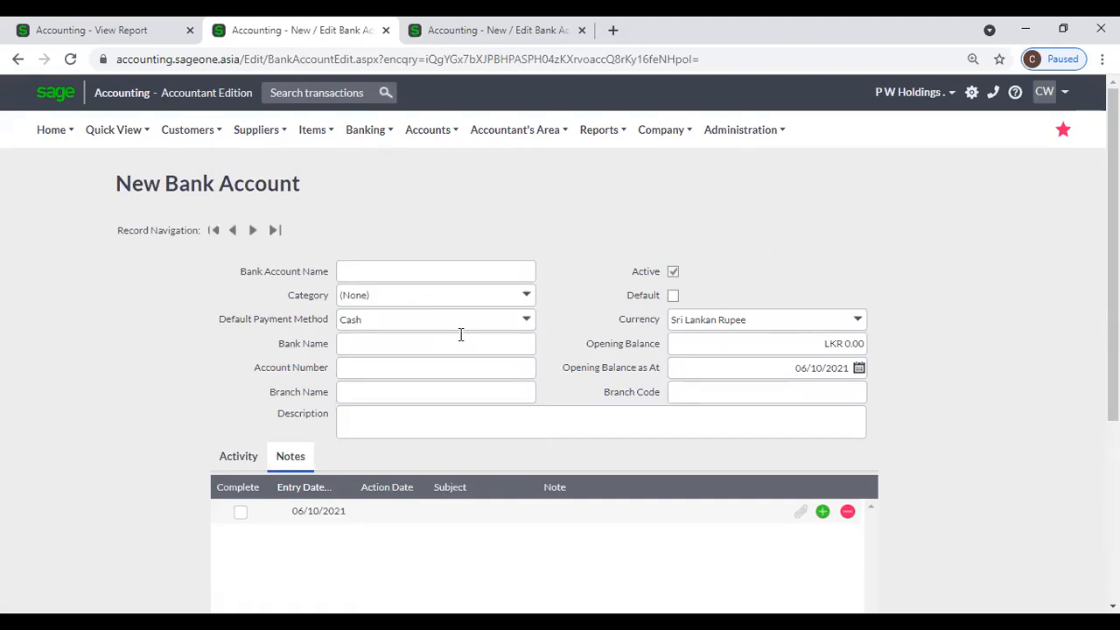
left_click(531, 324)
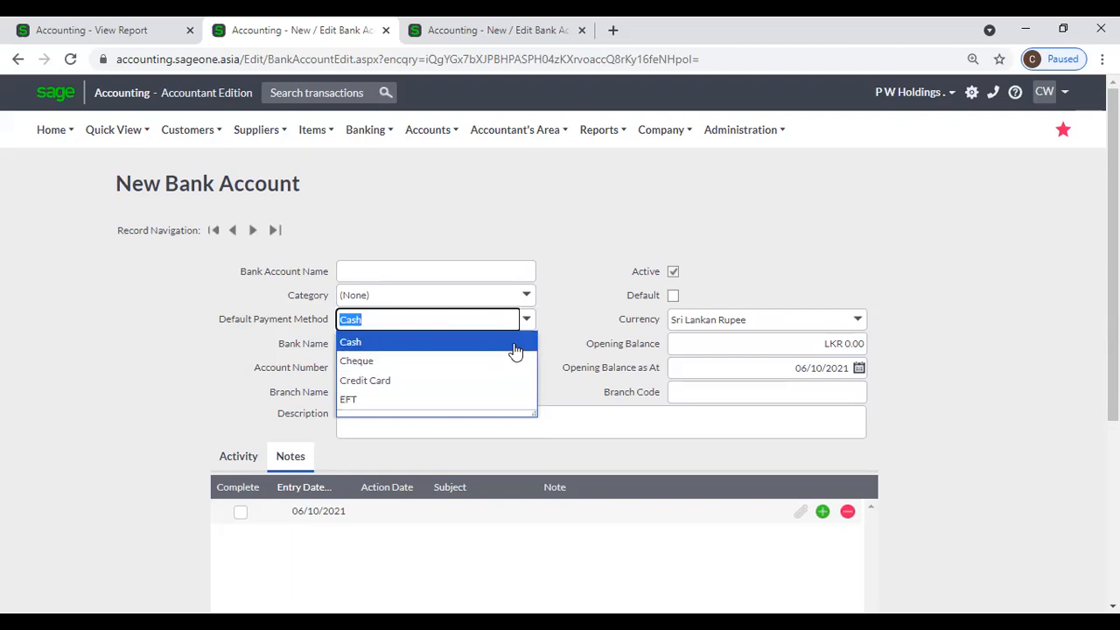
left_click(558, 325)
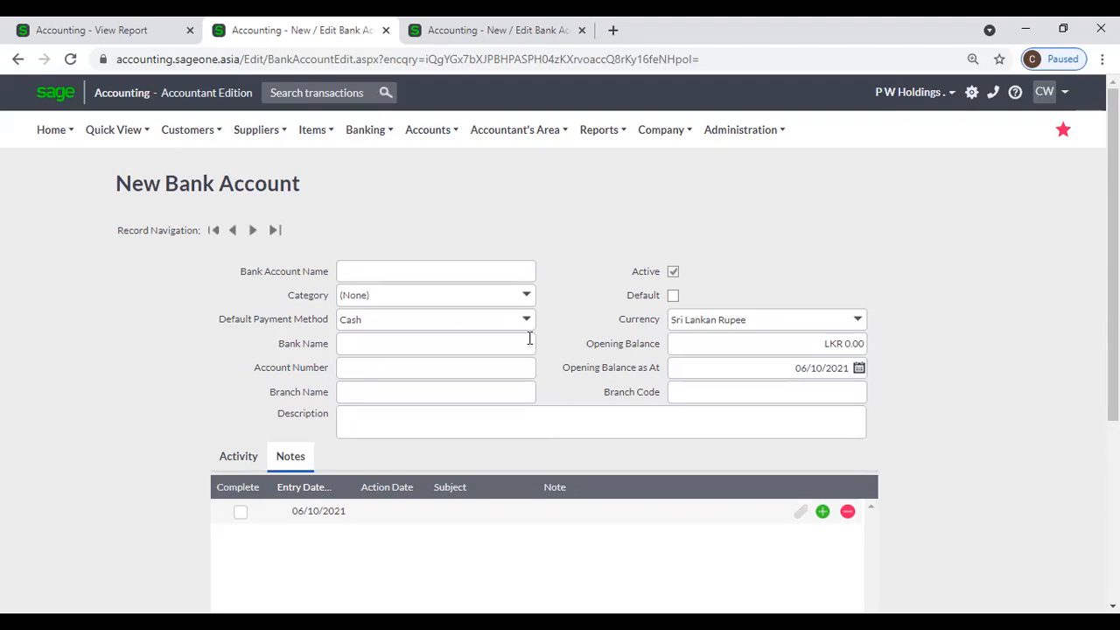
Step: Go through the account number and branch fields, and try making the new bank account the default without confirming it
left_click(498, 367)
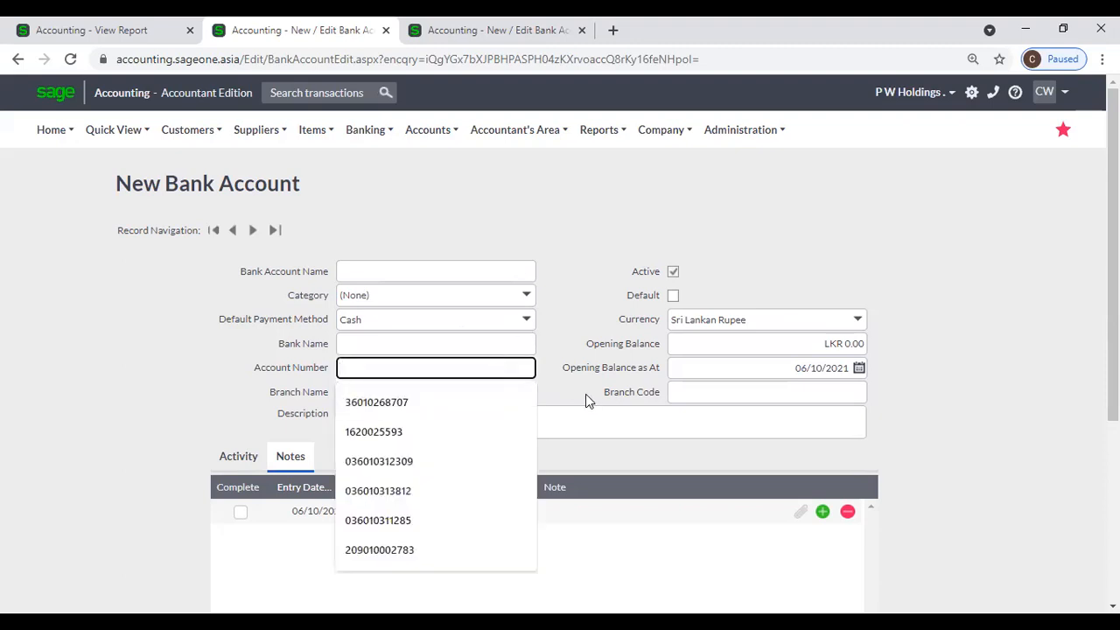
left_click(499, 391)
left_click(675, 391)
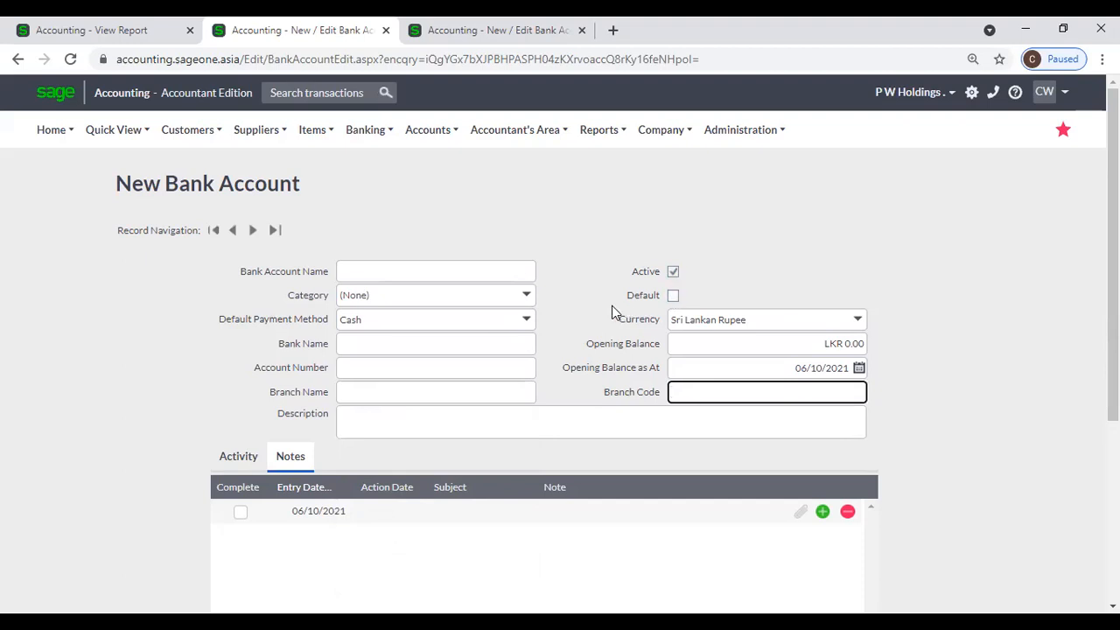
left_click(673, 296)
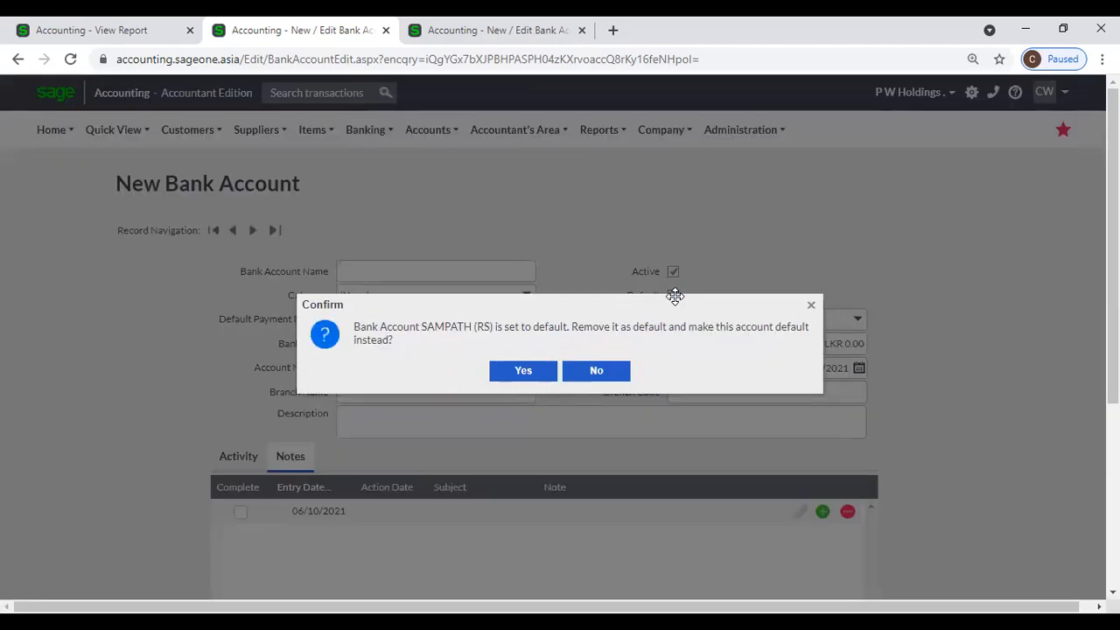
left_click(811, 305)
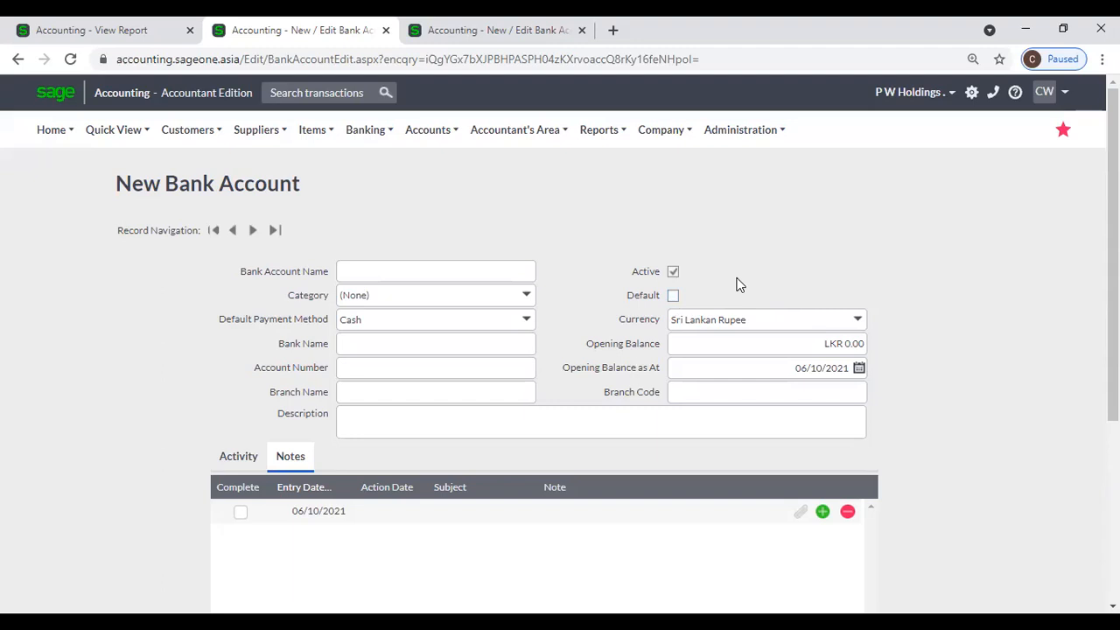
Step: Examine the new account's Currency and Opening Balance fields and the save options, leaving the form unfilled
left_click(857, 324)
left_click(854, 296)
left_click(795, 342)
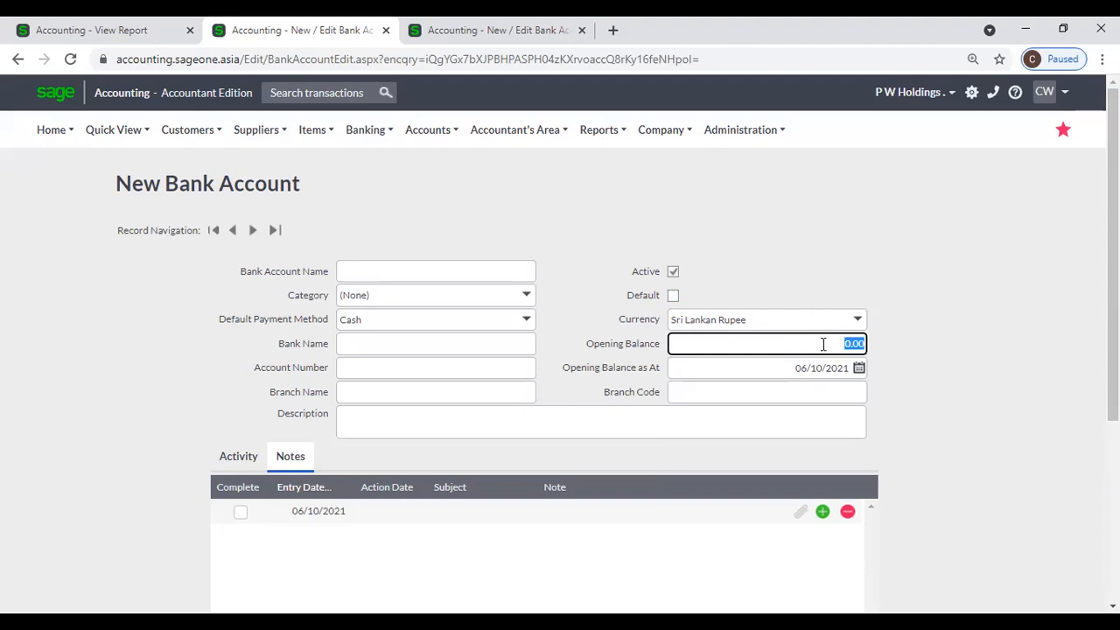
left_click(915, 367)
scroll(915, 366, "down", 3)
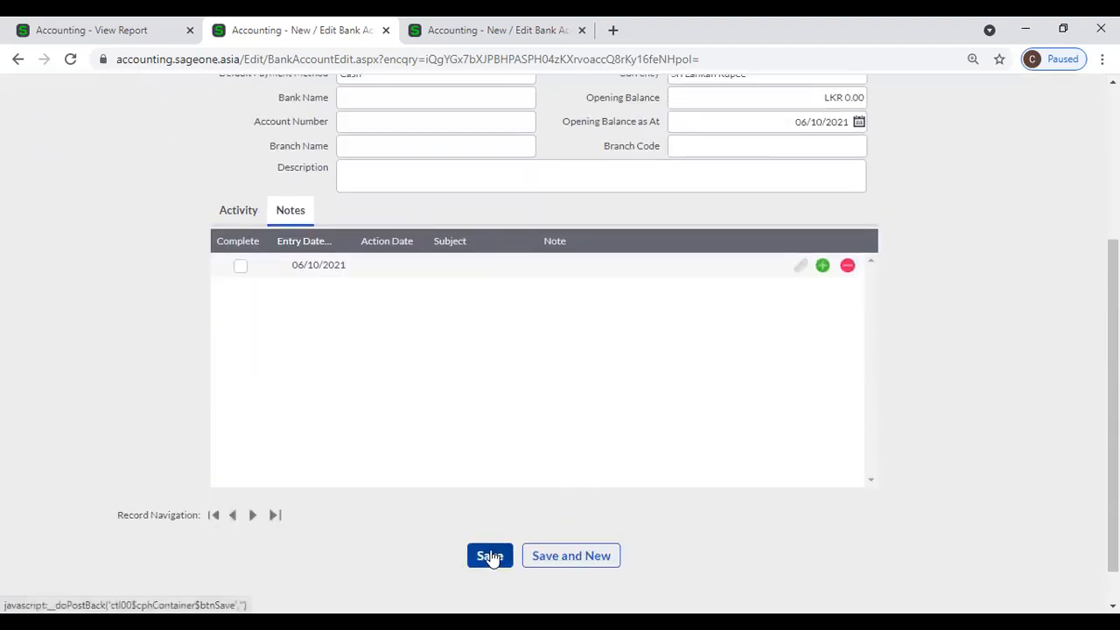
scroll(443, 392, "up", 3)
Step: Open the Banking transactions page and switch the bank account to Current
left_click(376, 140)
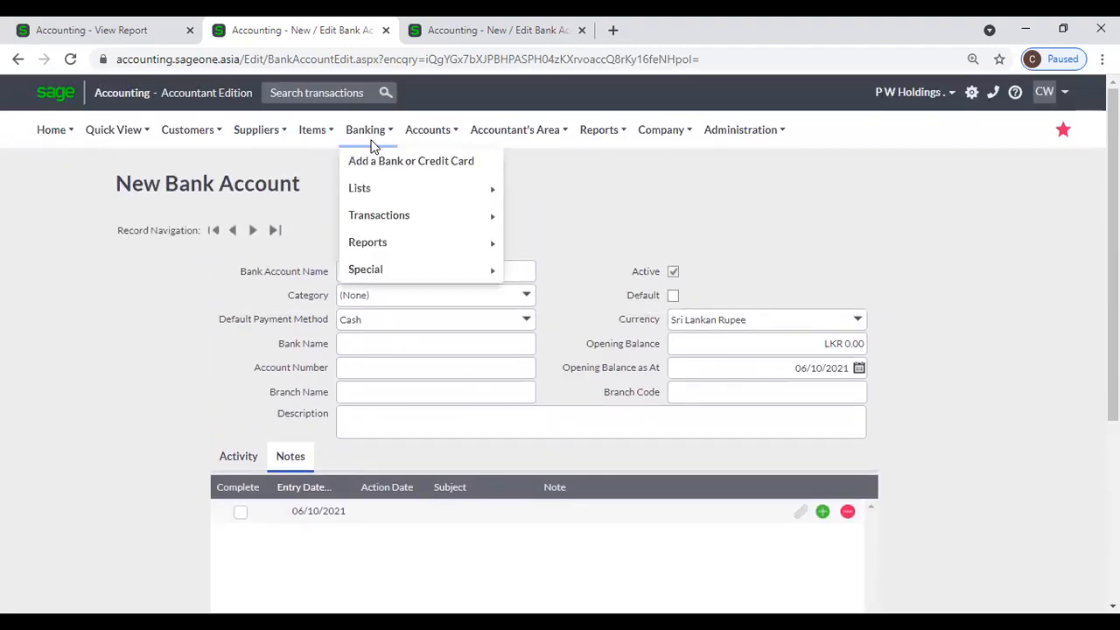
mouse_move(367, 220)
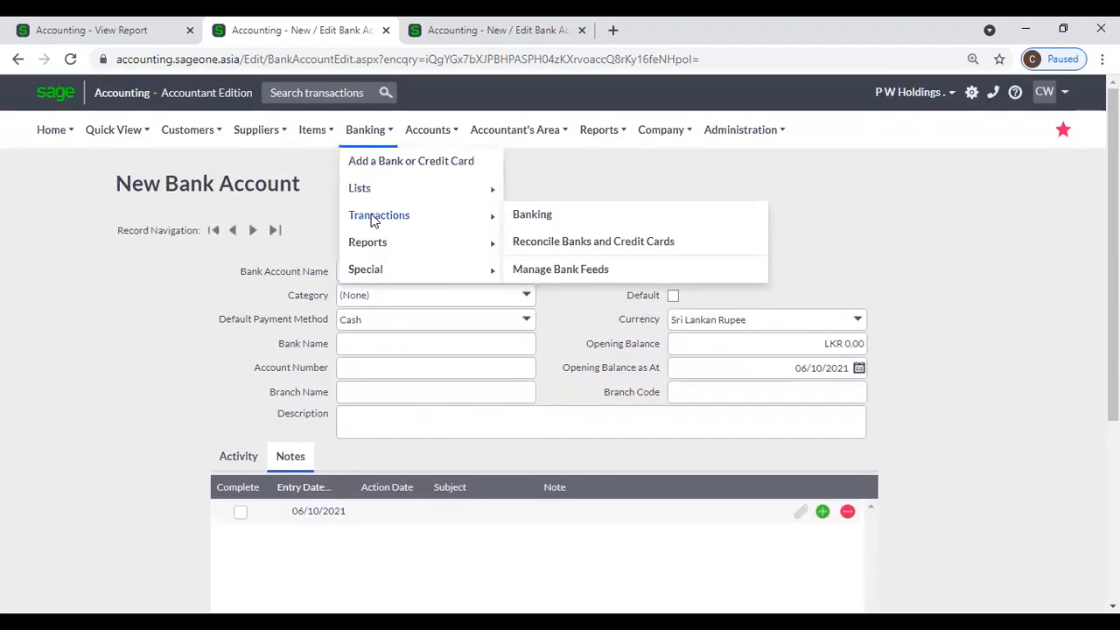
left_click(548, 225)
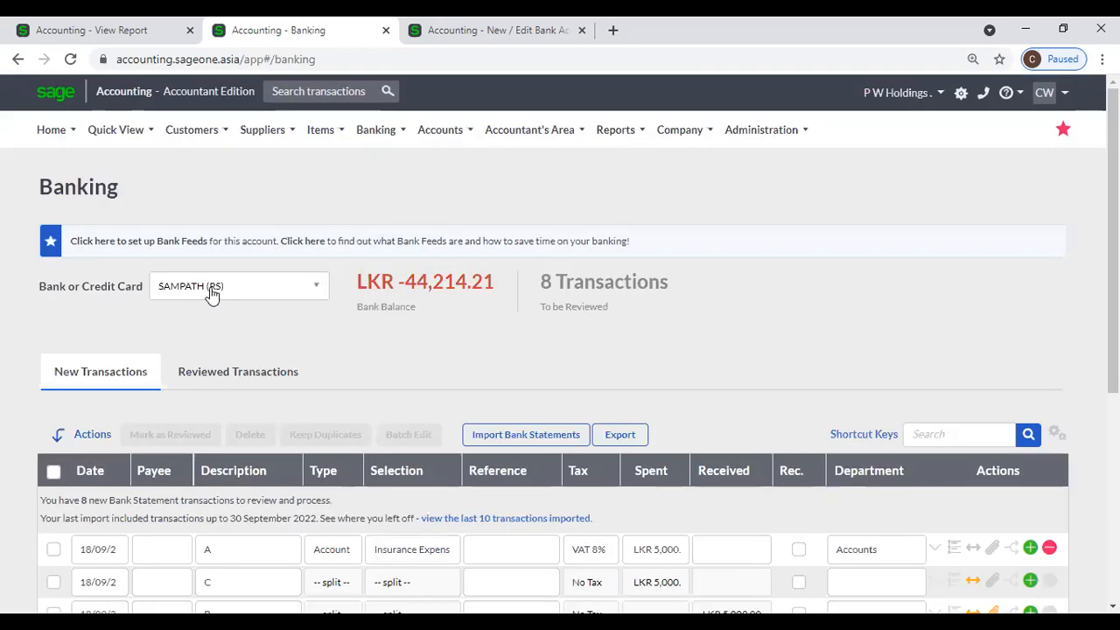
left_click(320, 289)
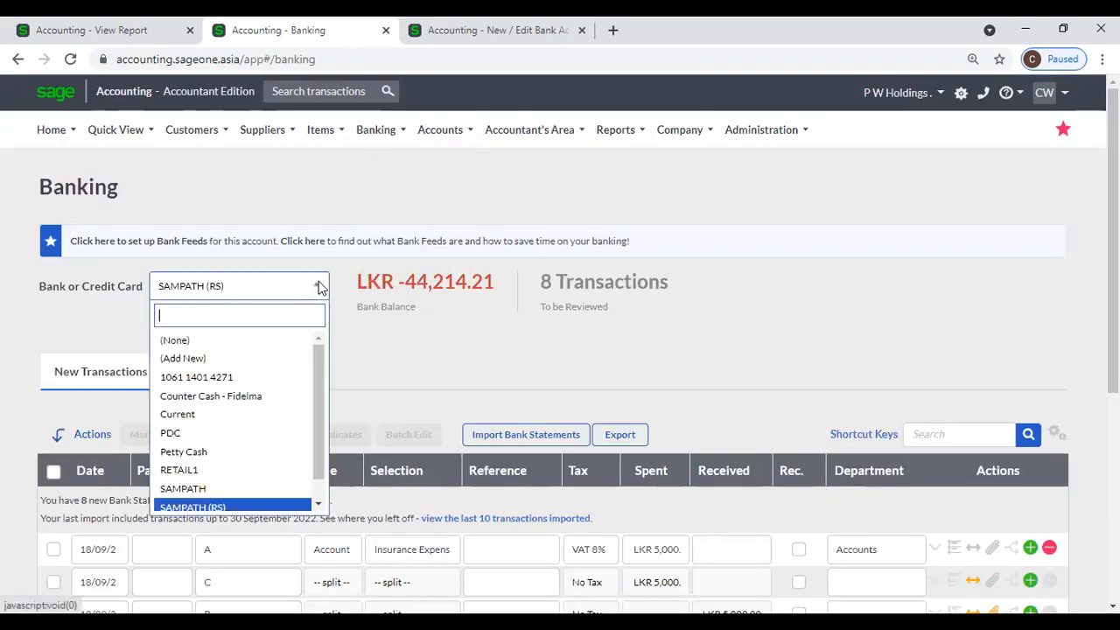
left_click(251, 415)
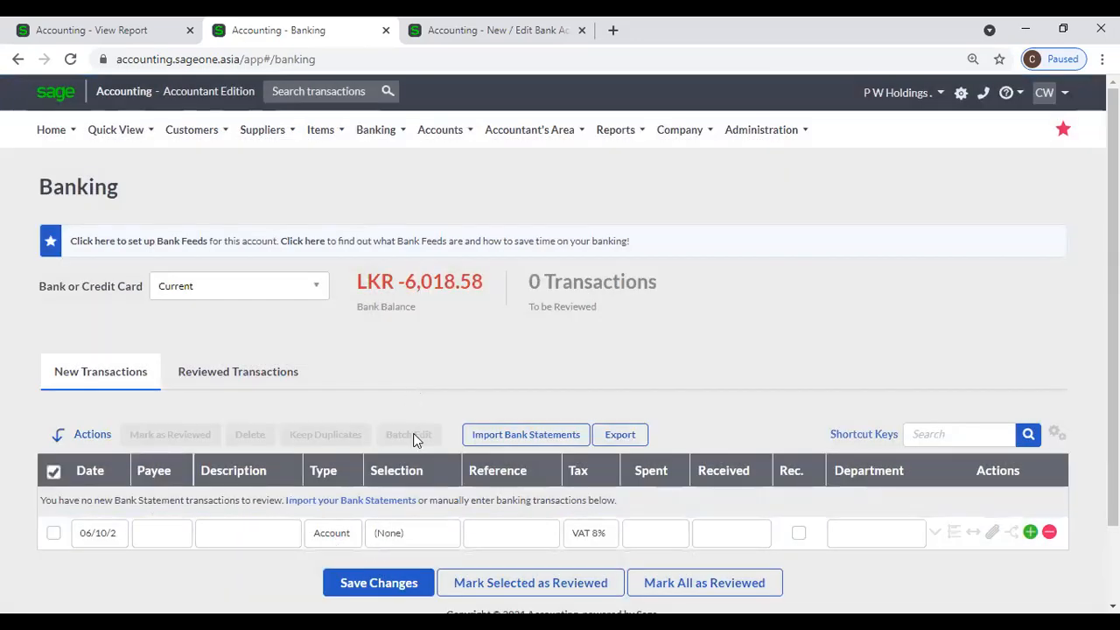
Step: Check the Type choices for the new transaction line and the accounts offered as its Selection
scroll(394, 444, "down", 1)
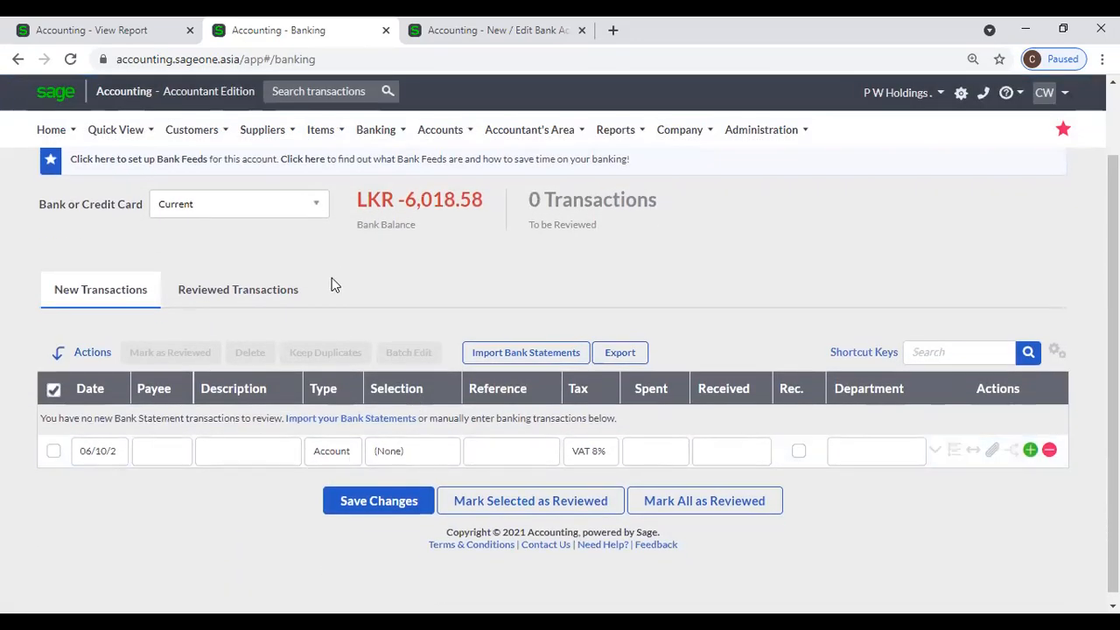
left_click(346, 458)
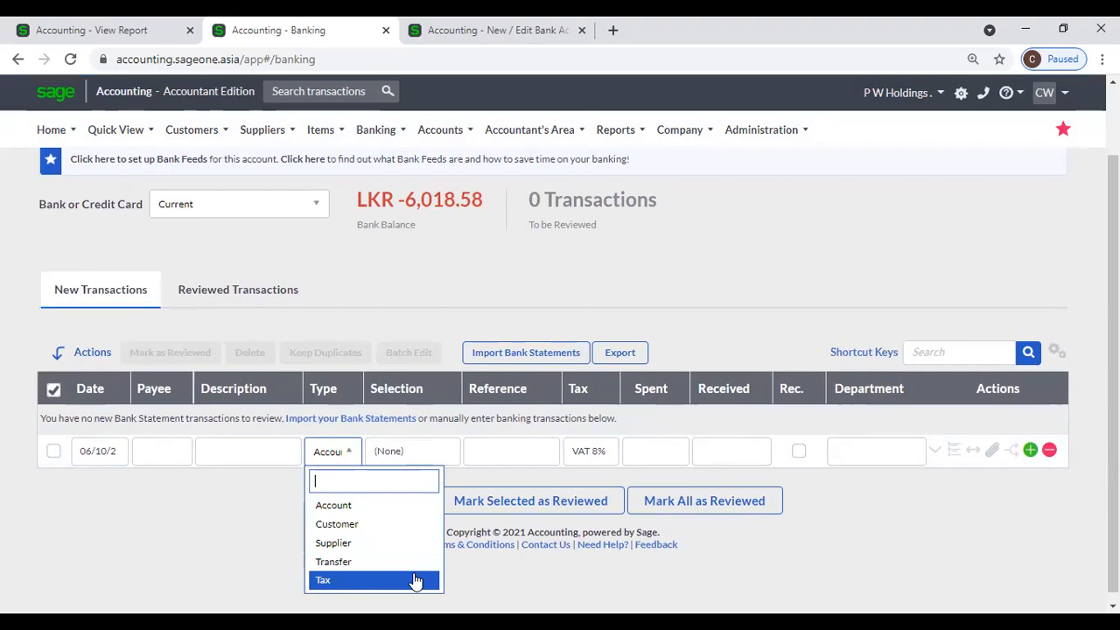
left_click(432, 460)
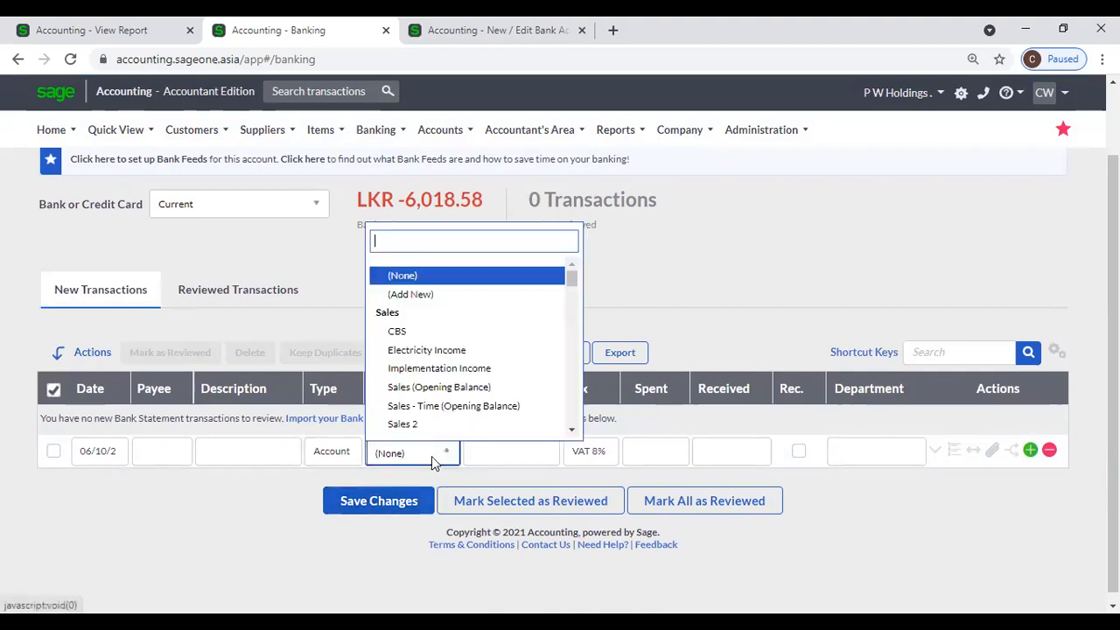
Step: Set the transaction line's Type to Customer and look into its Selection field without choosing a customer
left_click(346, 461)
left_click(346, 462)
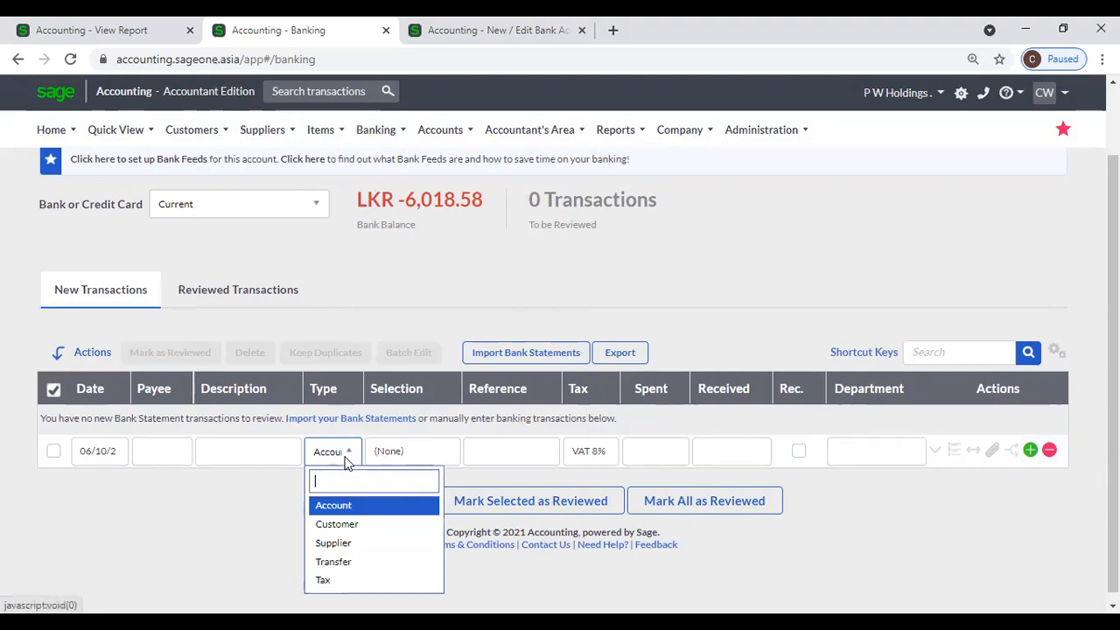
left_click(350, 526)
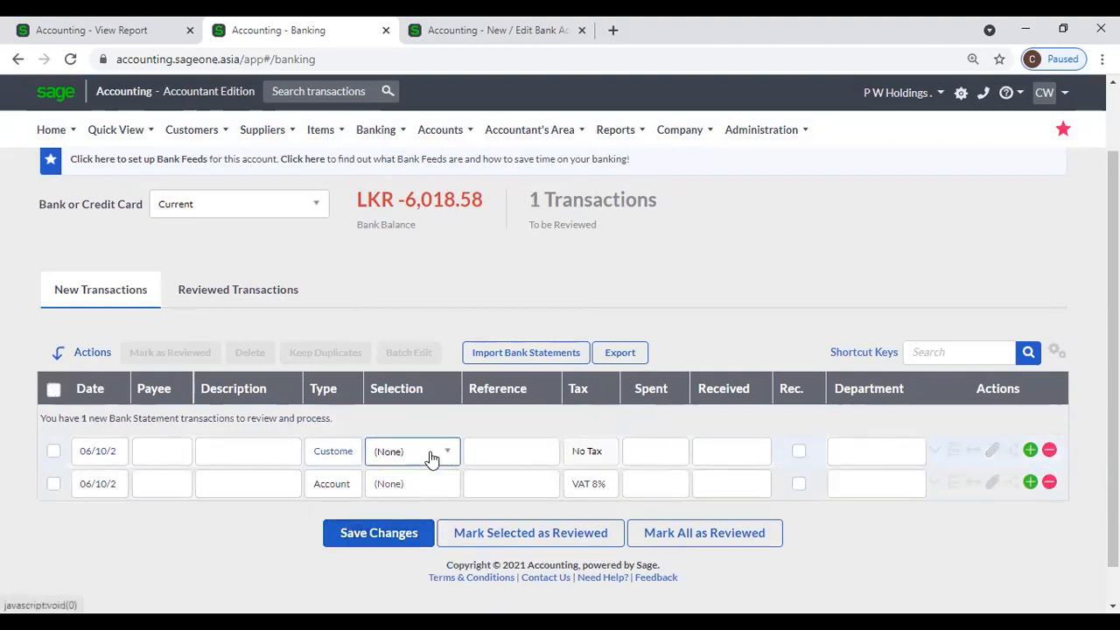
left_click(428, 456)
Step: Change the transaction line's Type to Supplier and view the suppliers offered as Selection without choosing one
left_click(349, 456)
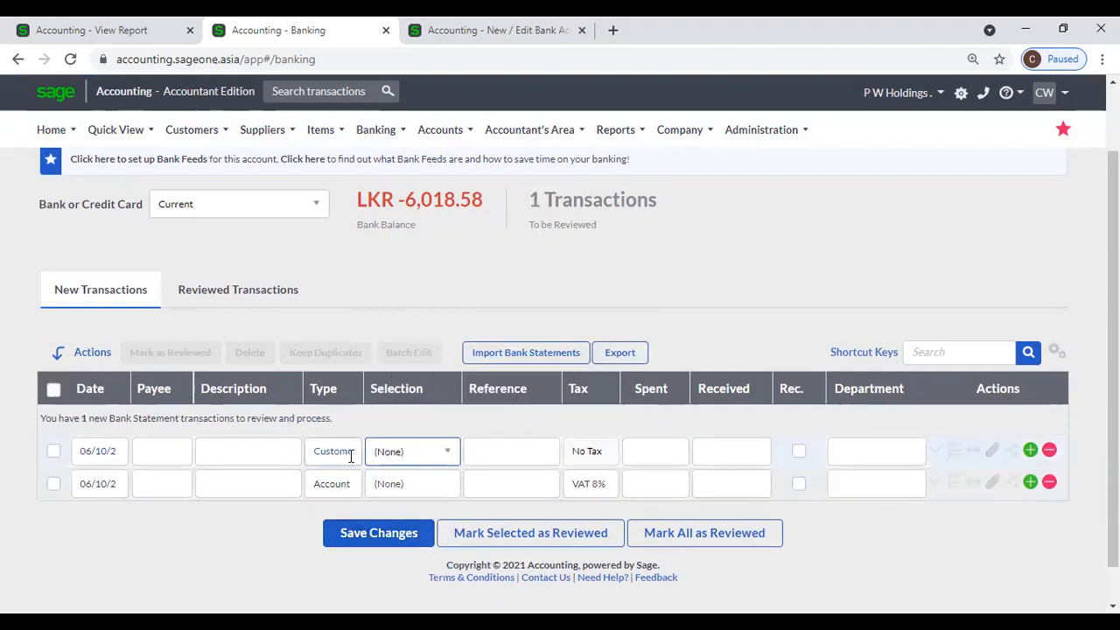
left_click(349, 456)
left_click(351, 543)
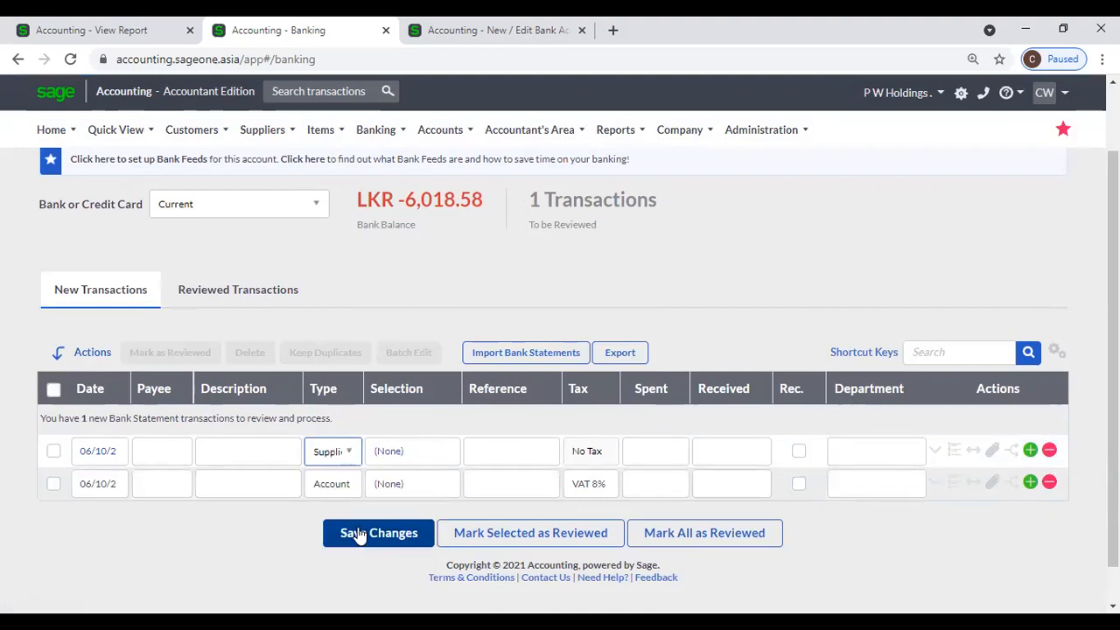
left_click(438, 452)
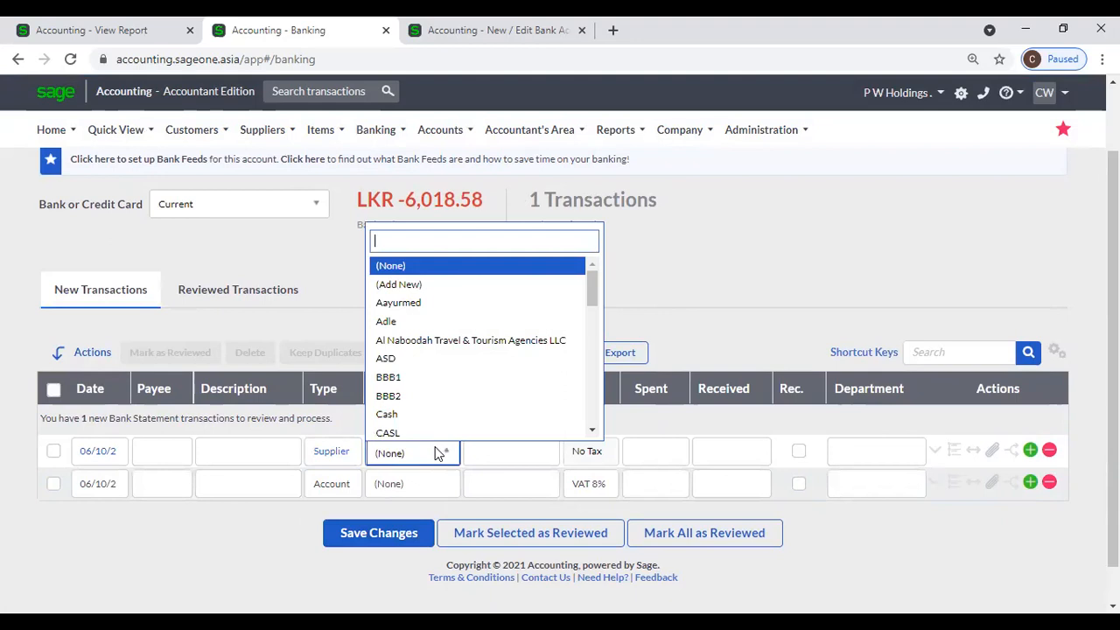
left_click(459, 511)
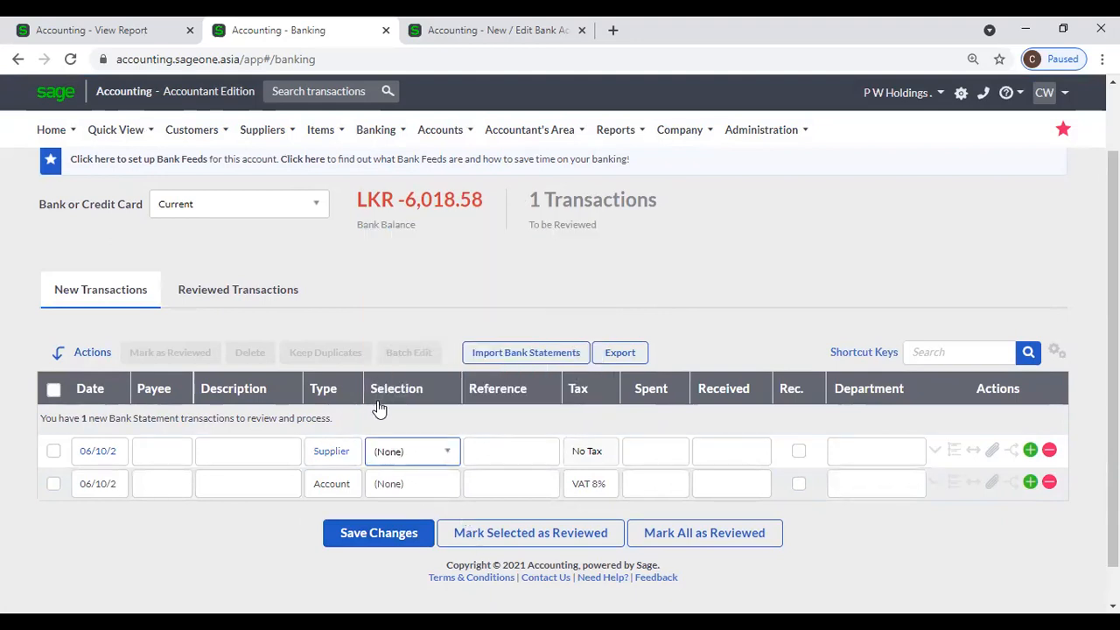
Step: Change the transaction line's Type to Transfer and view the bank accounts offered as Selection
left_click(348, 456)
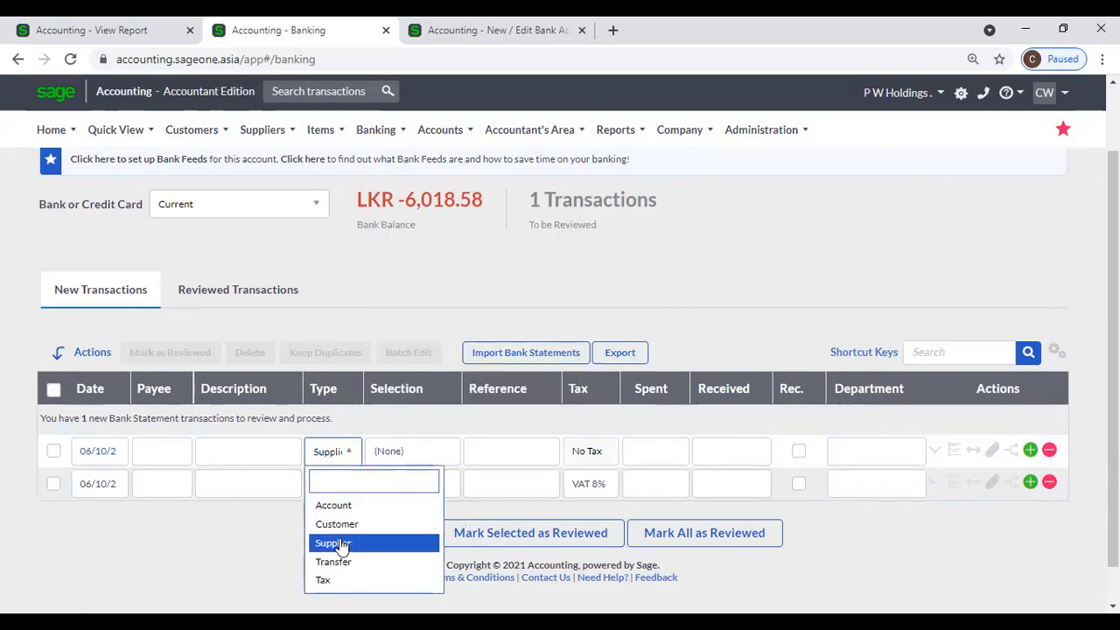
left_click(339, 562)
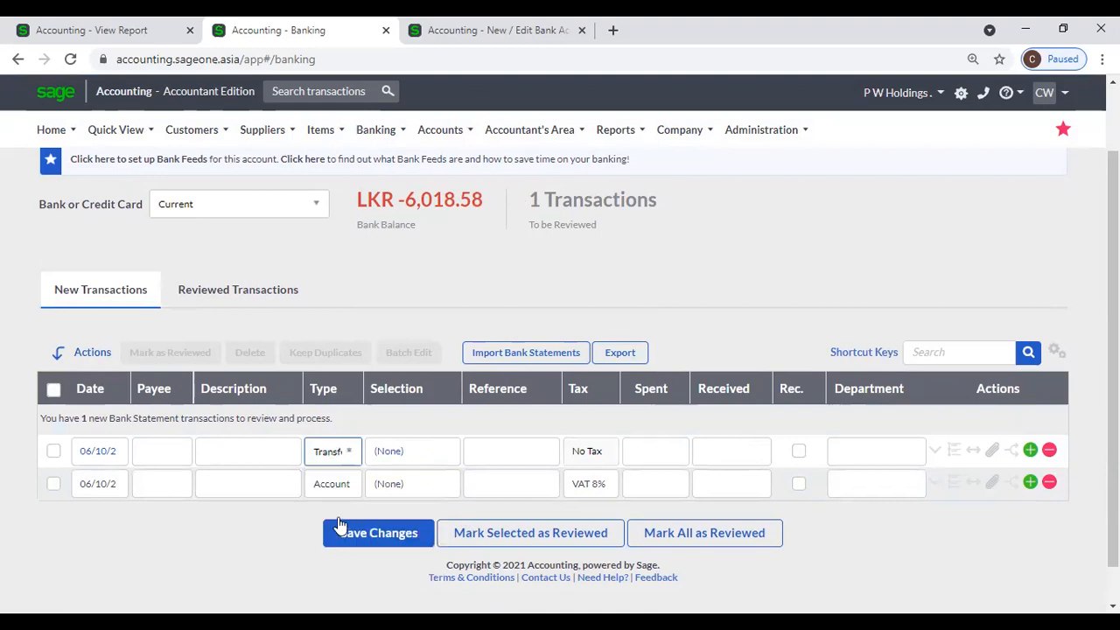
left_click(445, 454)
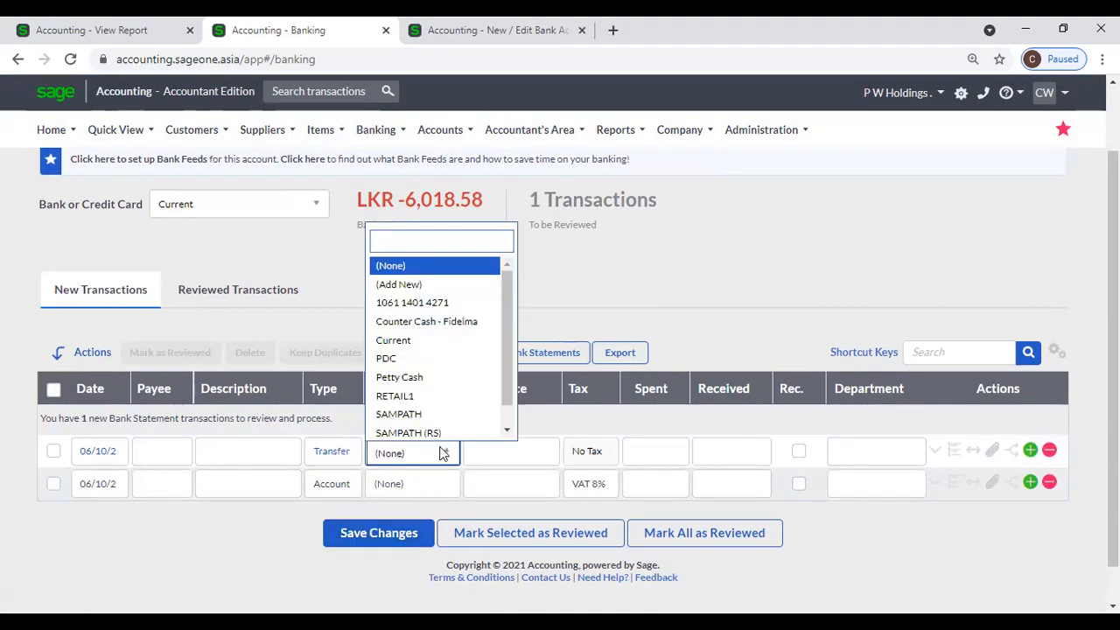
Step: Change the transaction line's Type to Tax and view its Selection choices, keeping Tax Payment / Refund
left_click(356, 459)
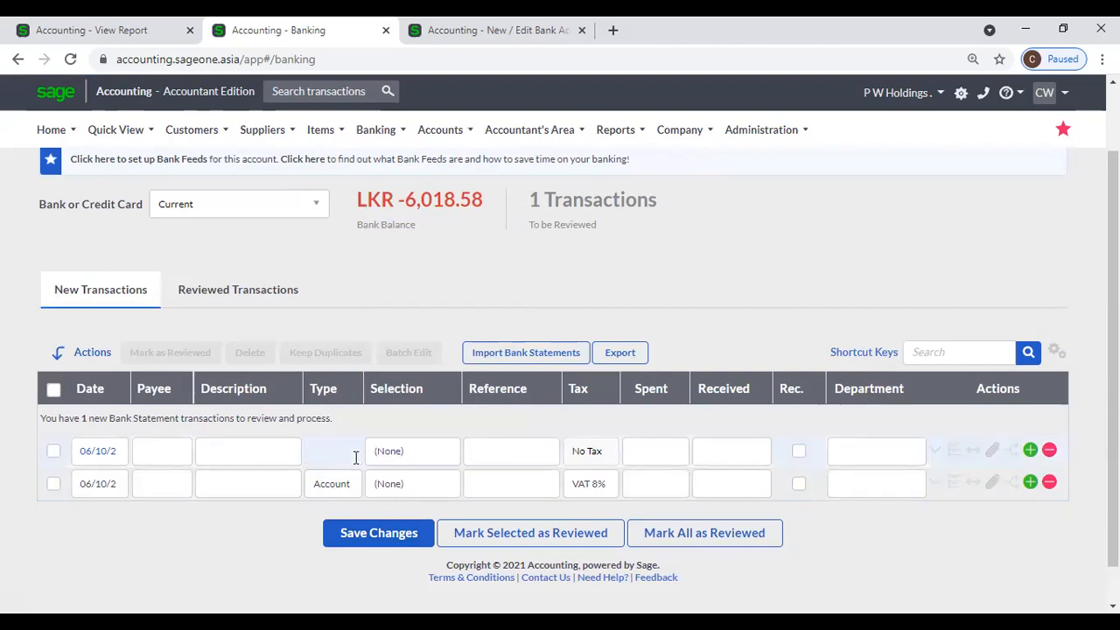
left_click(356, 458)
left_click(353, 579)
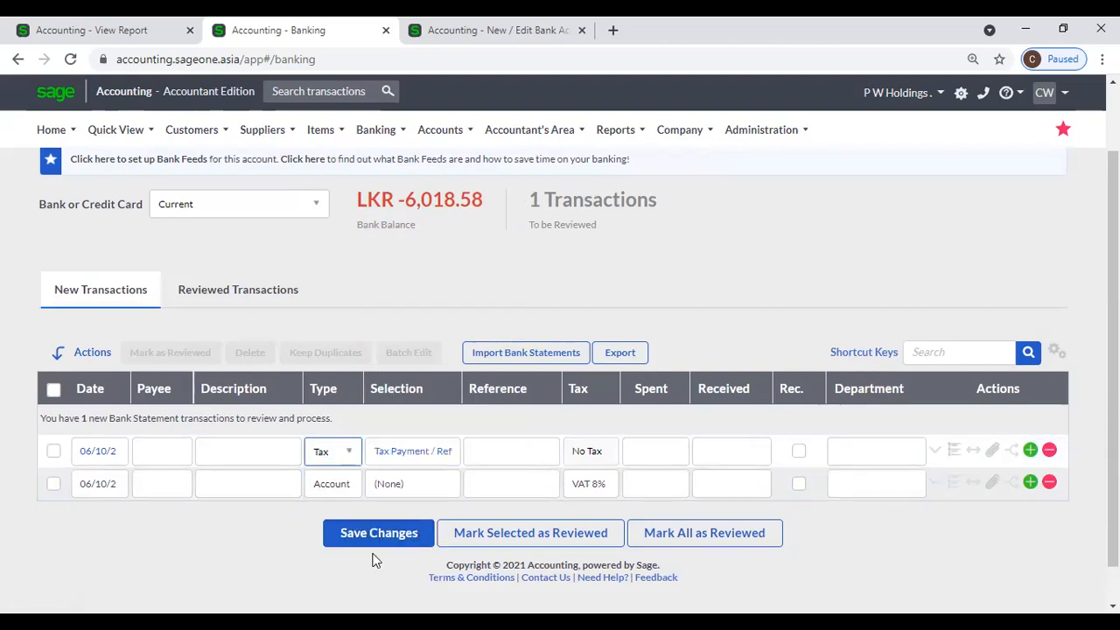
left_click(418, 460)
left_click(432, 457)
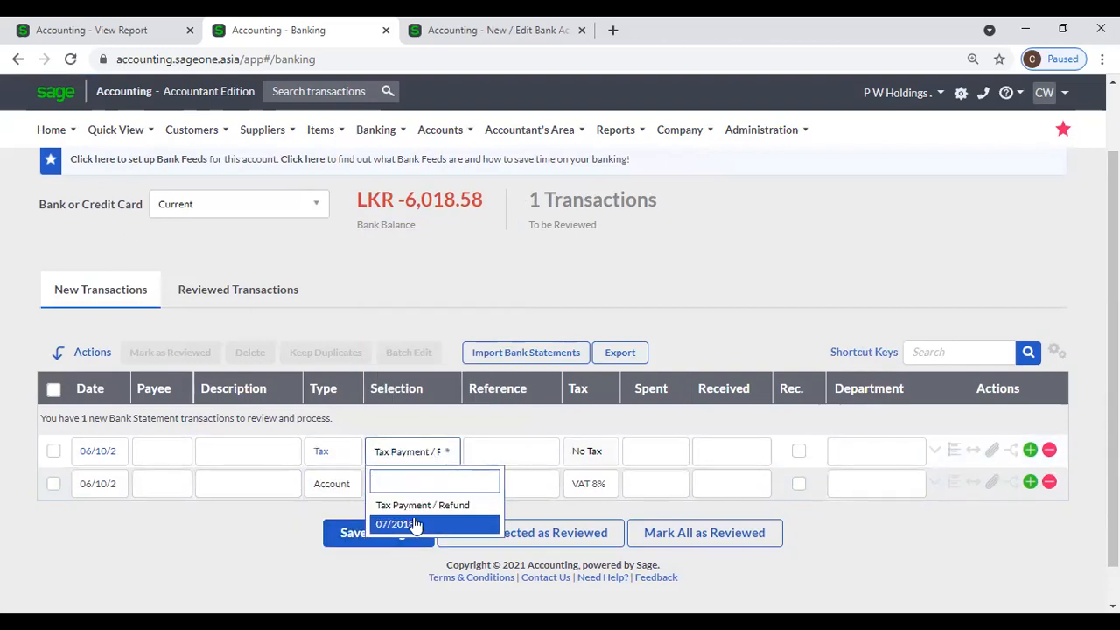
left_click(266, 531)
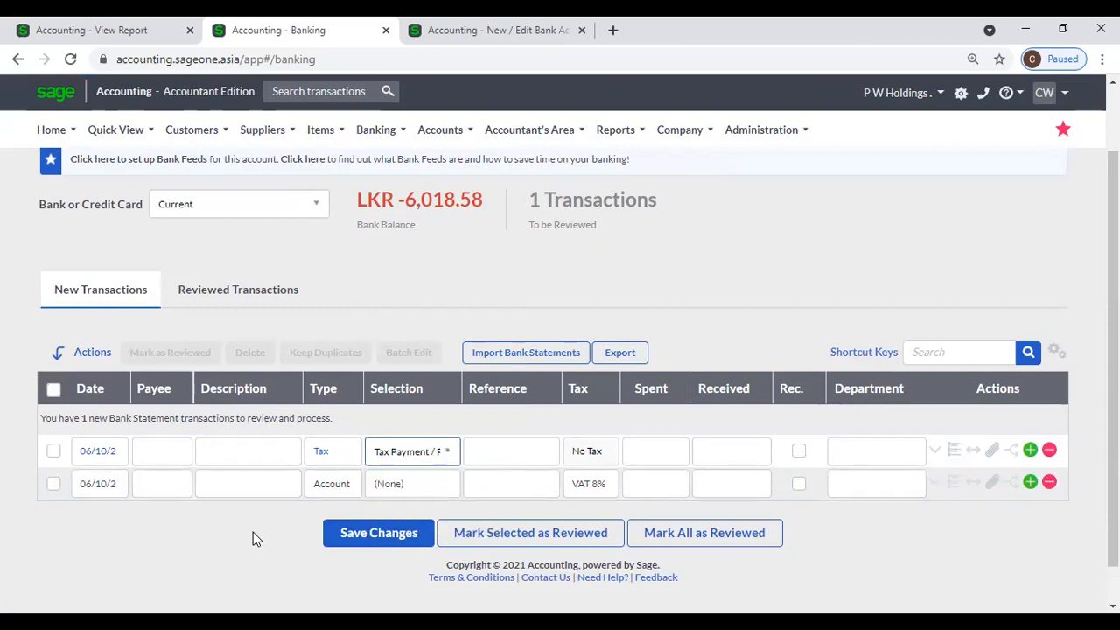
Step: Go through the Tax line's Spent and Received fields and its transaction details with analysis codes and comments
left_click(665, 453)
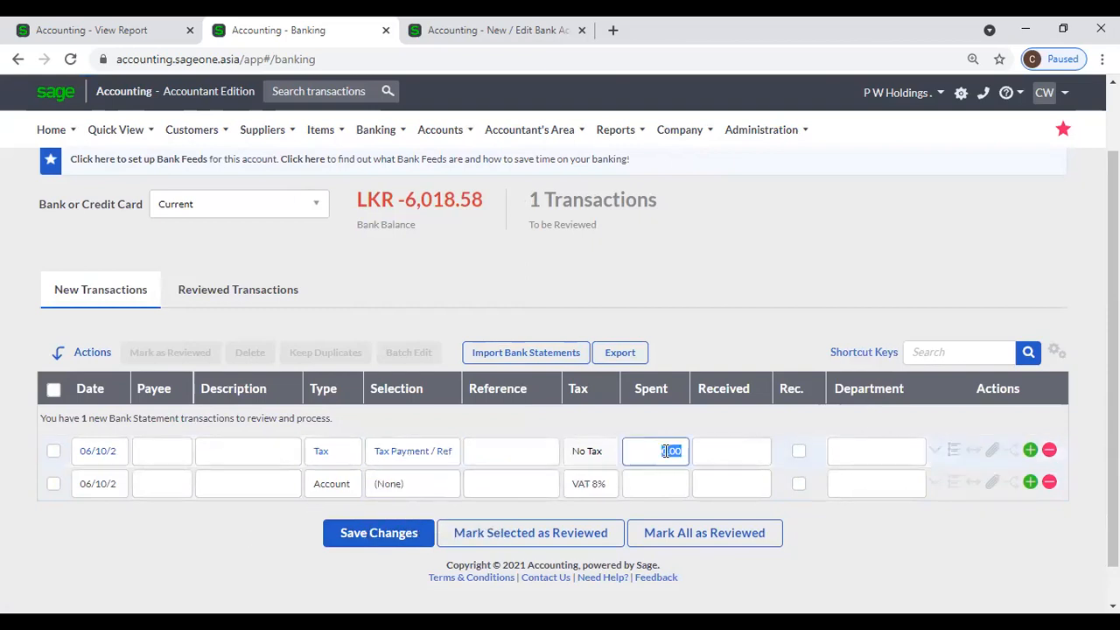
left_click(742, 459)
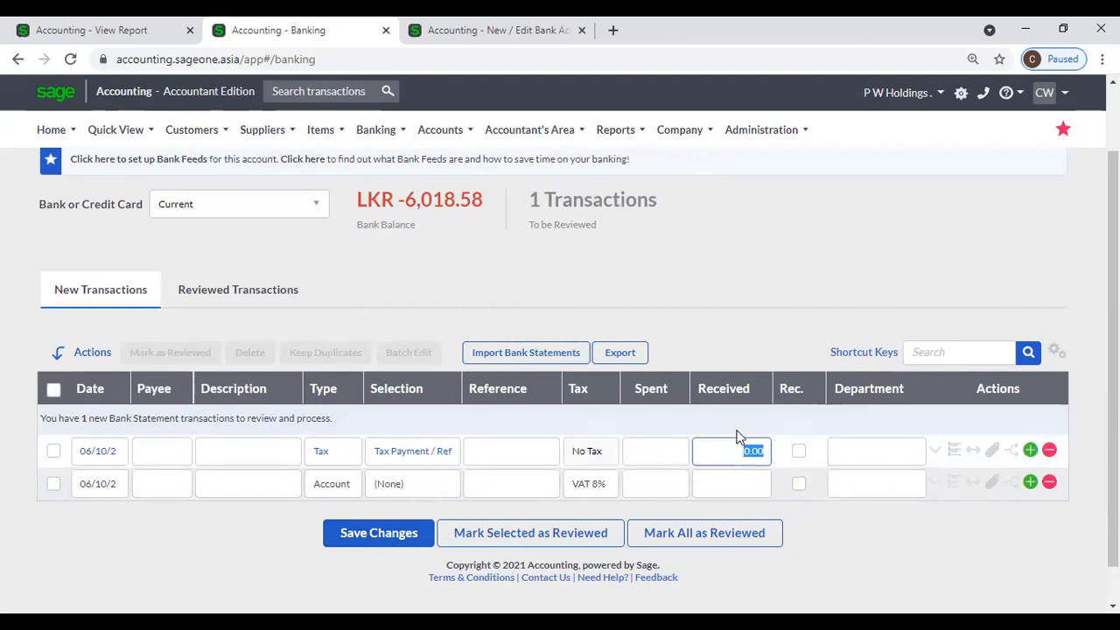
left_click(935, 454)
left_click(935, 454)
scroll(813, 427, "down", 2)
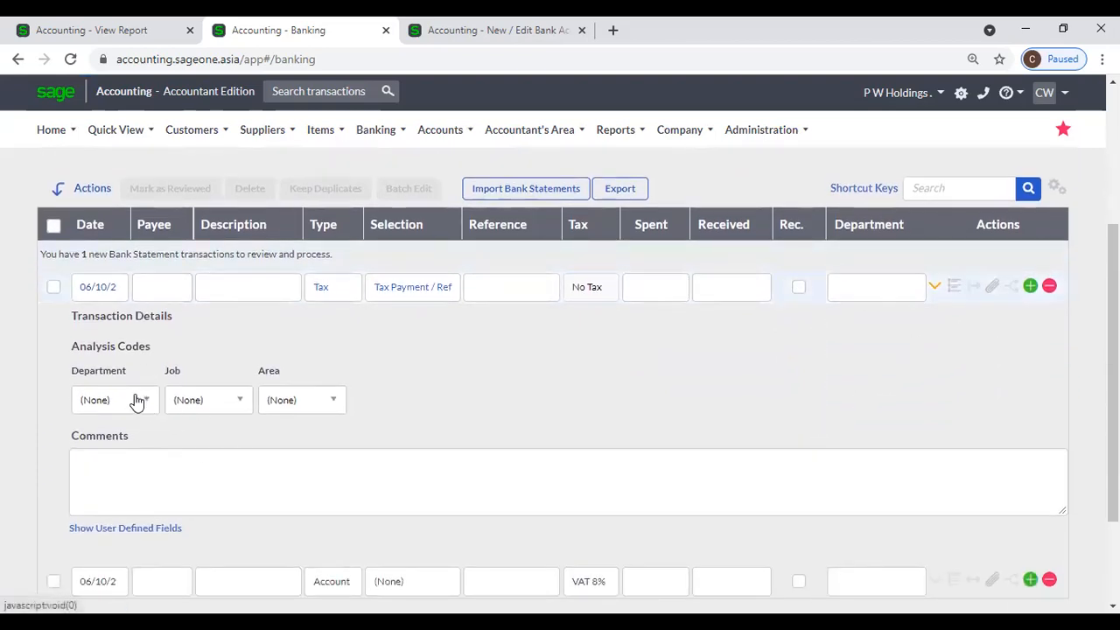
left_click(143, 461)
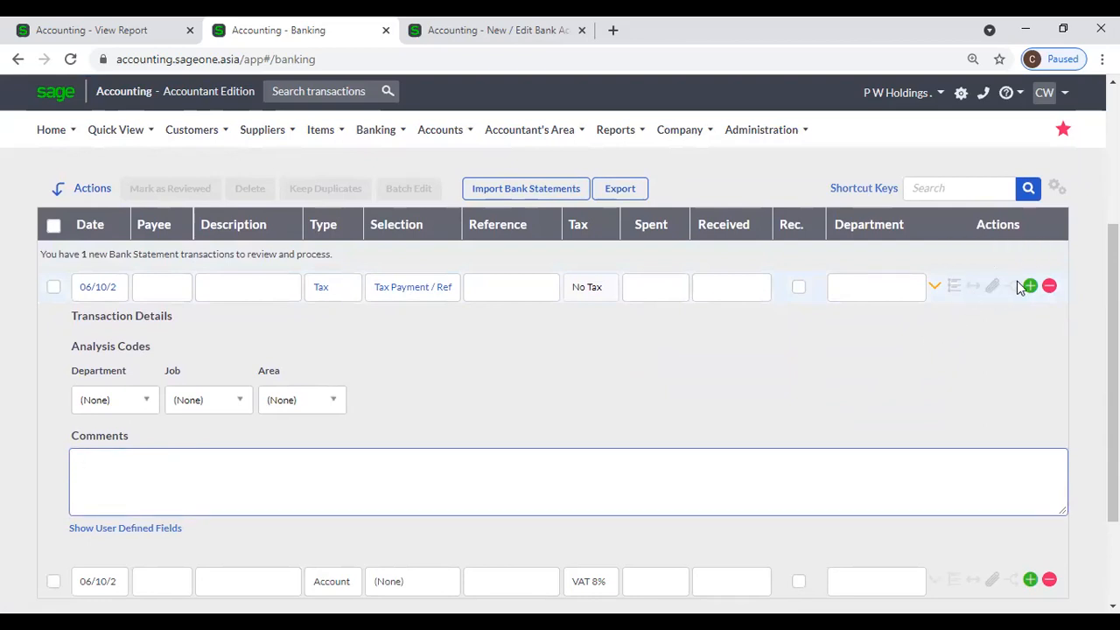
scroll(990, 324, "down", 2)
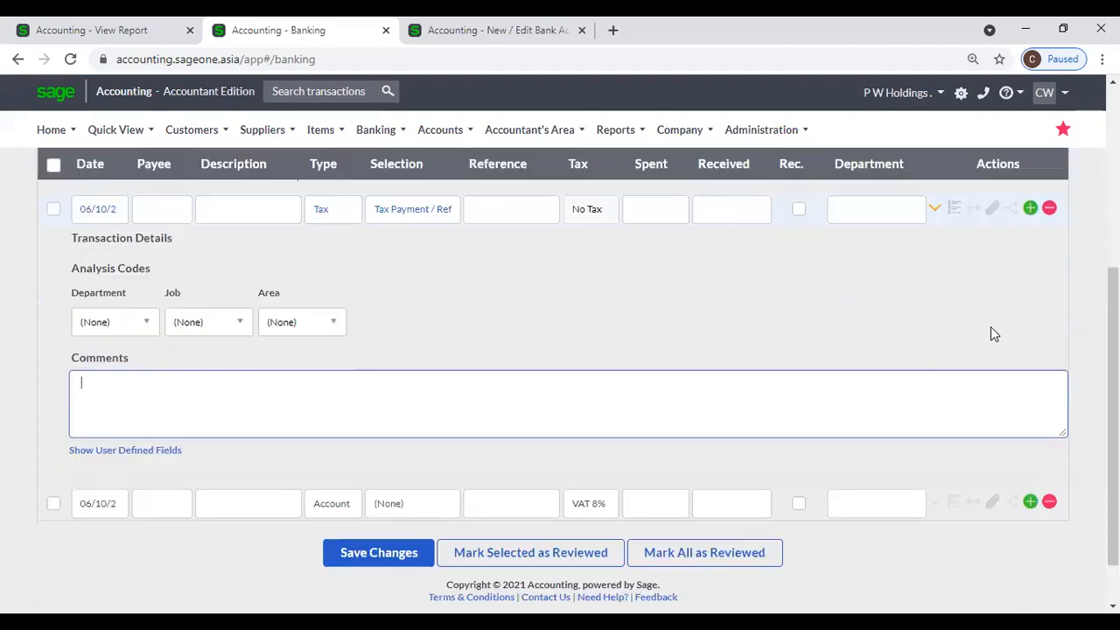
Step: Add two blank transaction lines to the Current account and delete the Tax line
left_click(1030, 206)
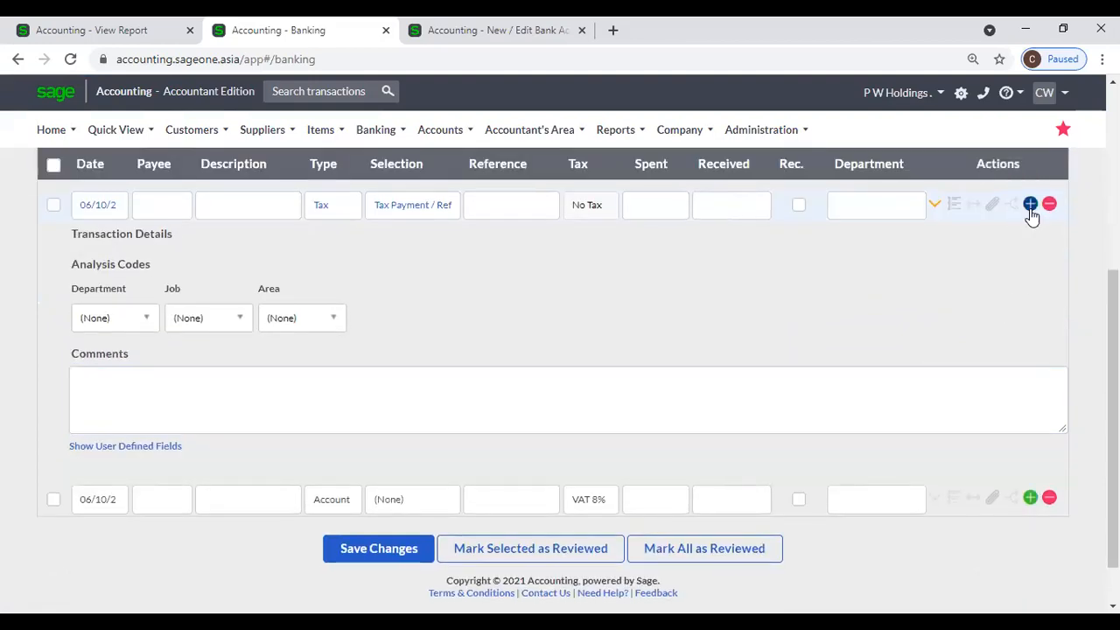
left_click(1030, 207)
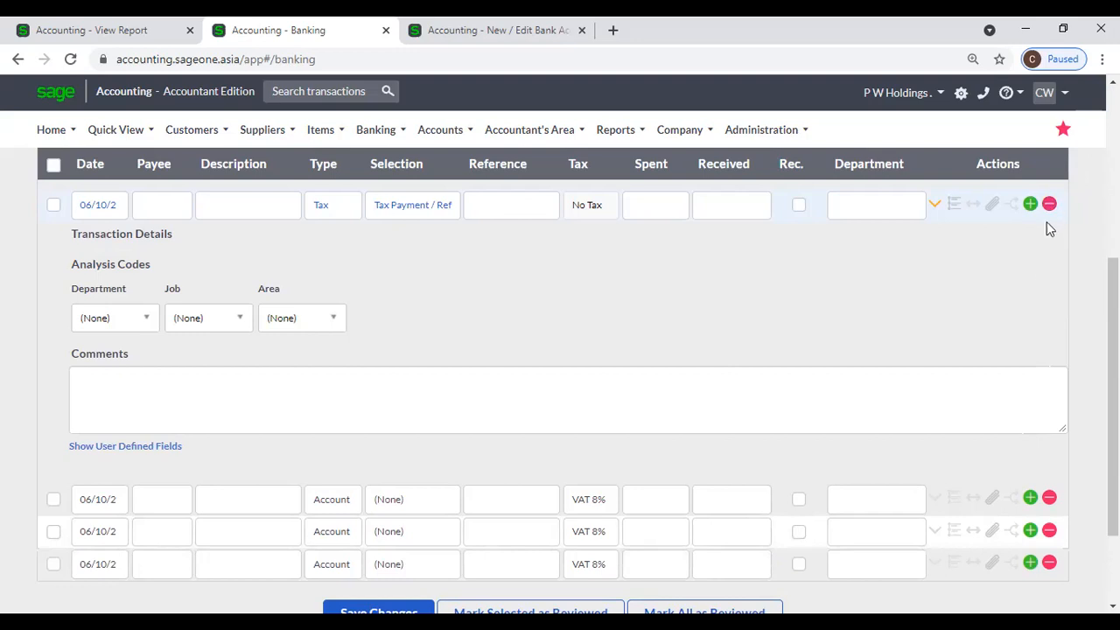
left_click(1049, 205)
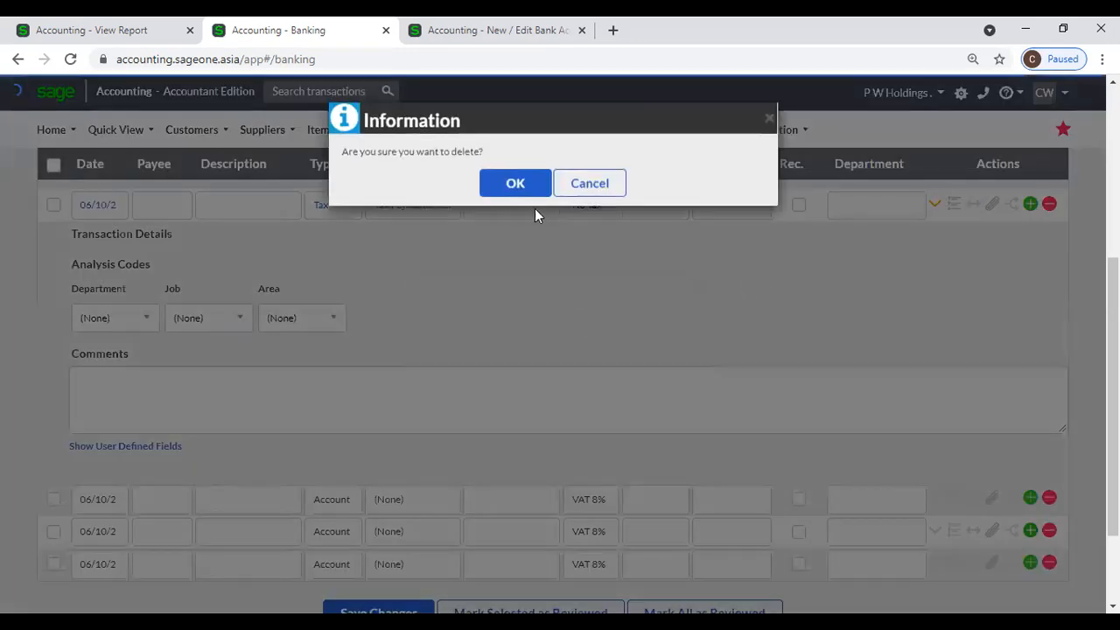
left_click(516, 184)
Step: Open Reconcile Banks and Credit Cards and mark SAMPATH (RS) payment PAY0000123 and the LKR -10,000.00 split transaction of 29/09/2021 as reconciled
left_click(372, 140)
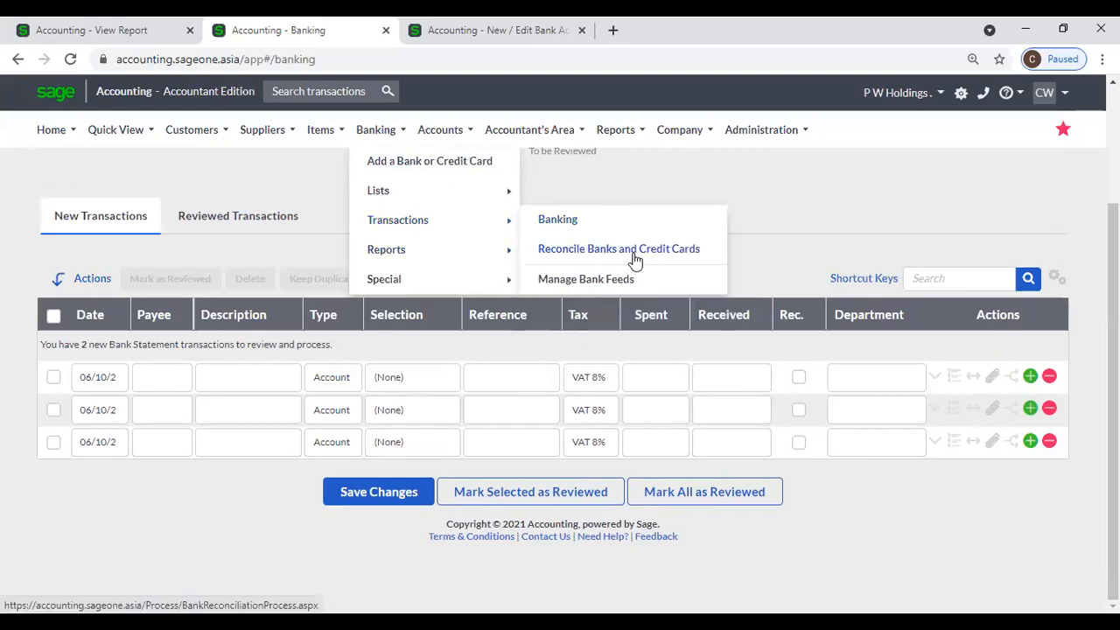
left_click(633, 258)
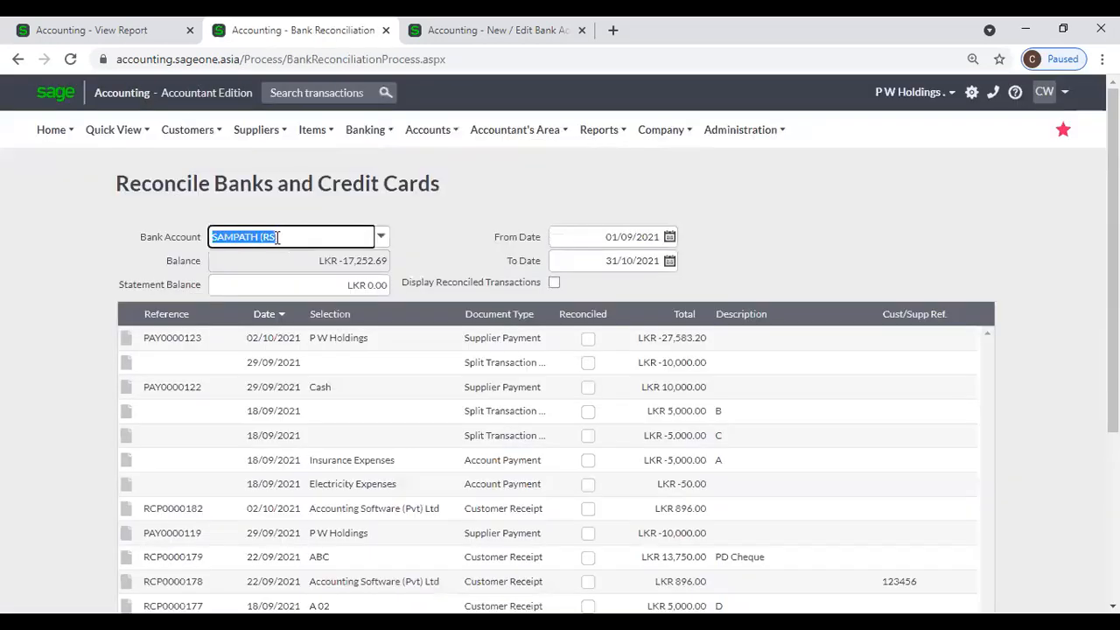
left_click(300, 285)
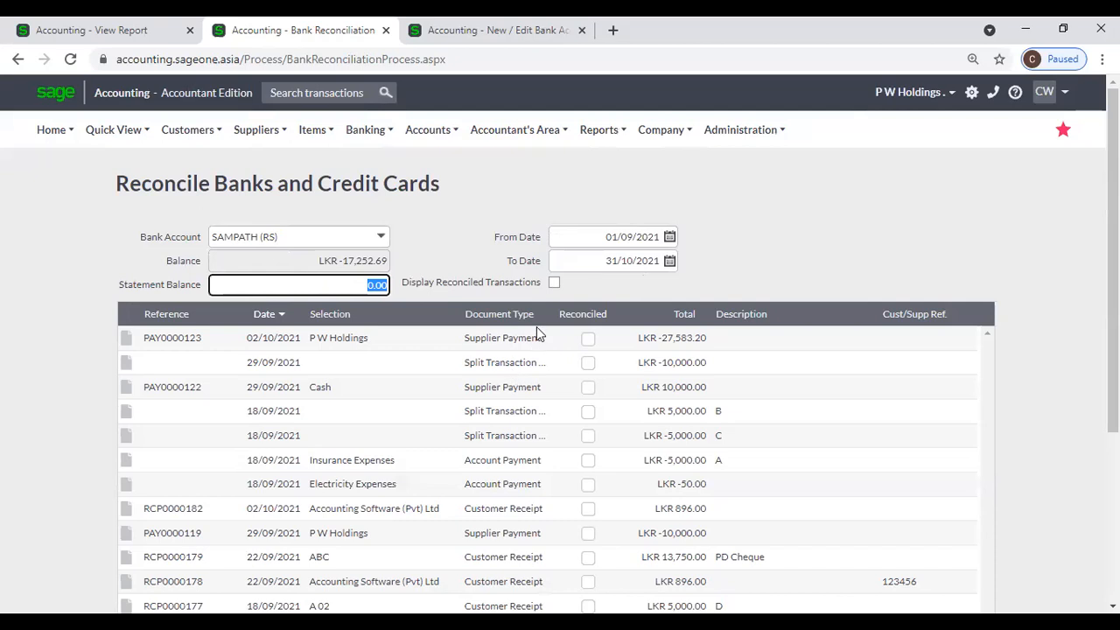
left_click(588, 362)
Step: Examine the reconciliation totals, the Statement Balance field and the save options for the SAMPATH (RS) account
scroll(1002, 433, "down", 3)
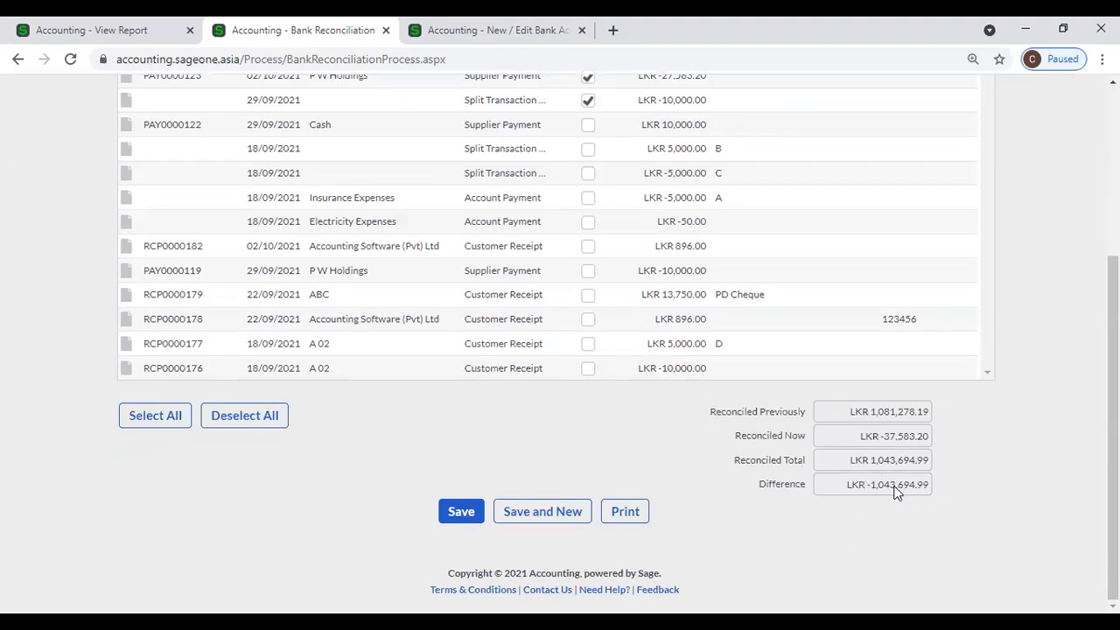
scroll(724, 493, "up", 5)
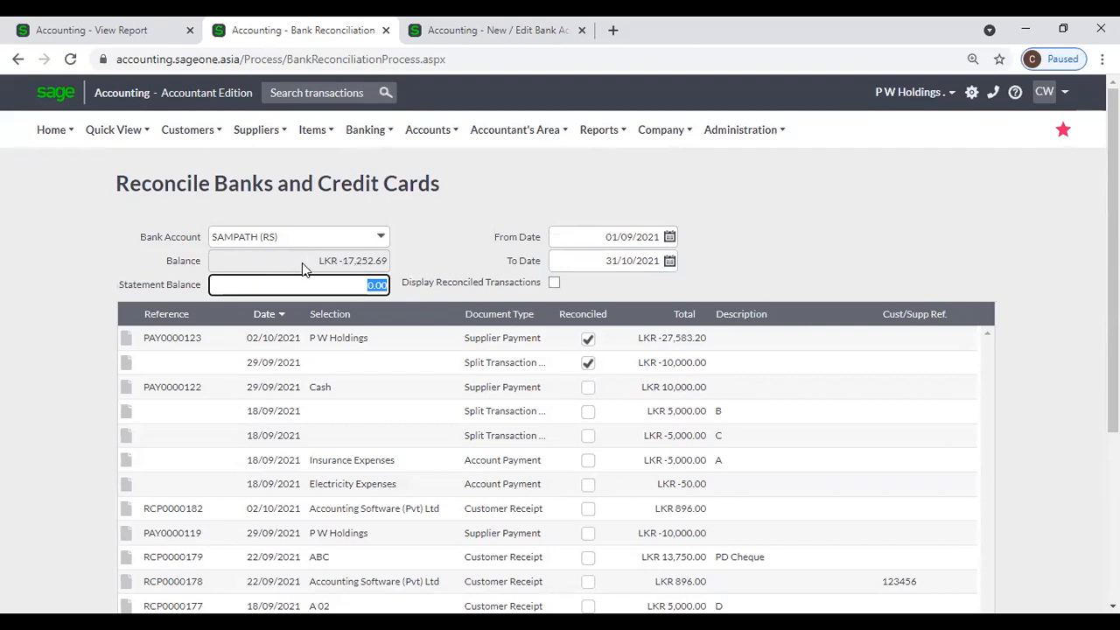
left_click(323, 281)
left_click_drag(323, 281, 417, 286)
scroll(422, 248, "down", 3)
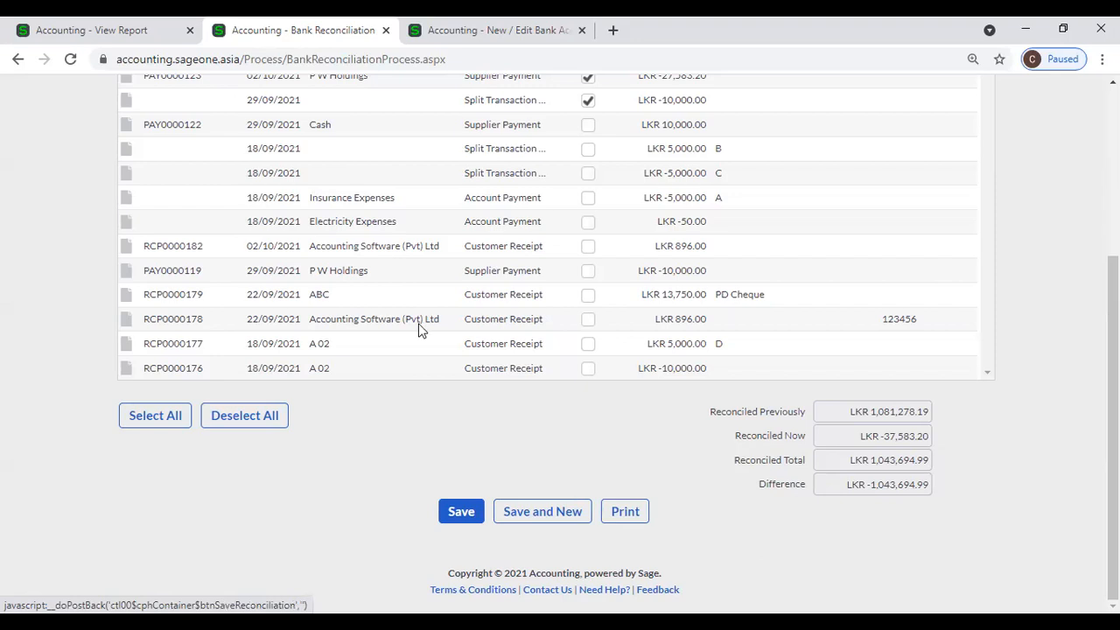
scroll(418, 328, "up", 3)
Step: Open the List of Accounts and check the options for adding an account, an item account or a bank or credit card
mouse_move(365, 130)
mouse_move(378, 252)
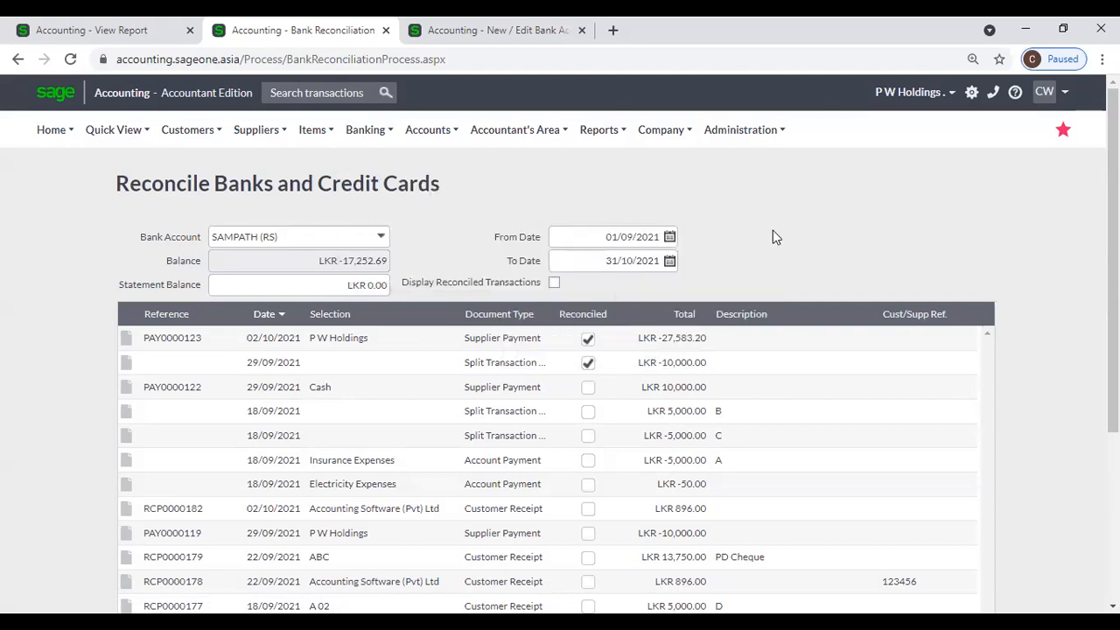
mouse_move(446, 129)
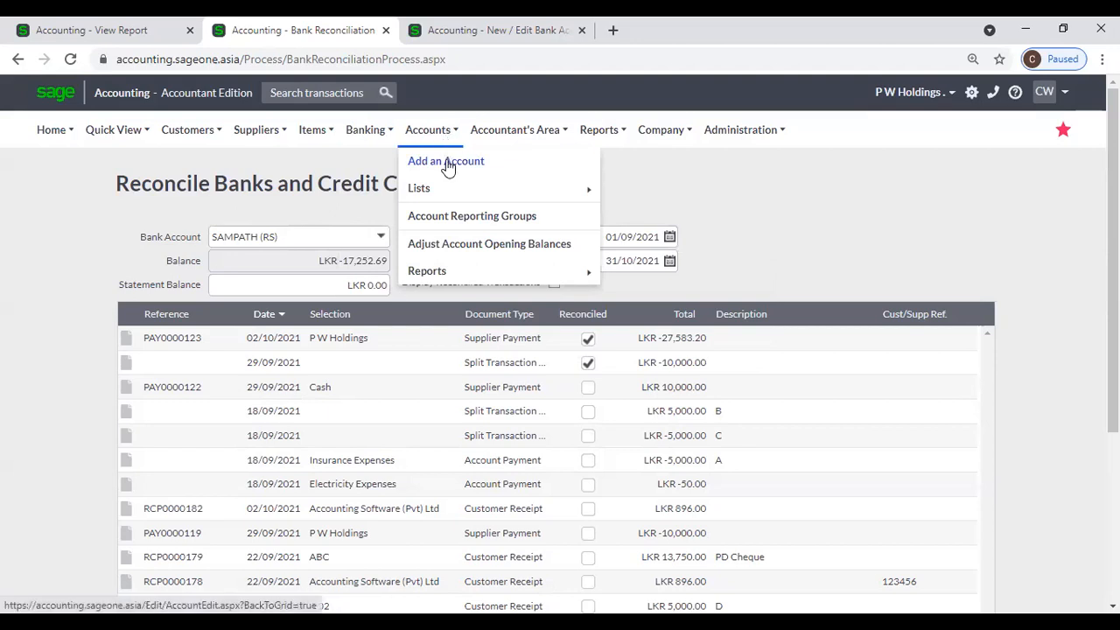
mouse_move(452, 192)
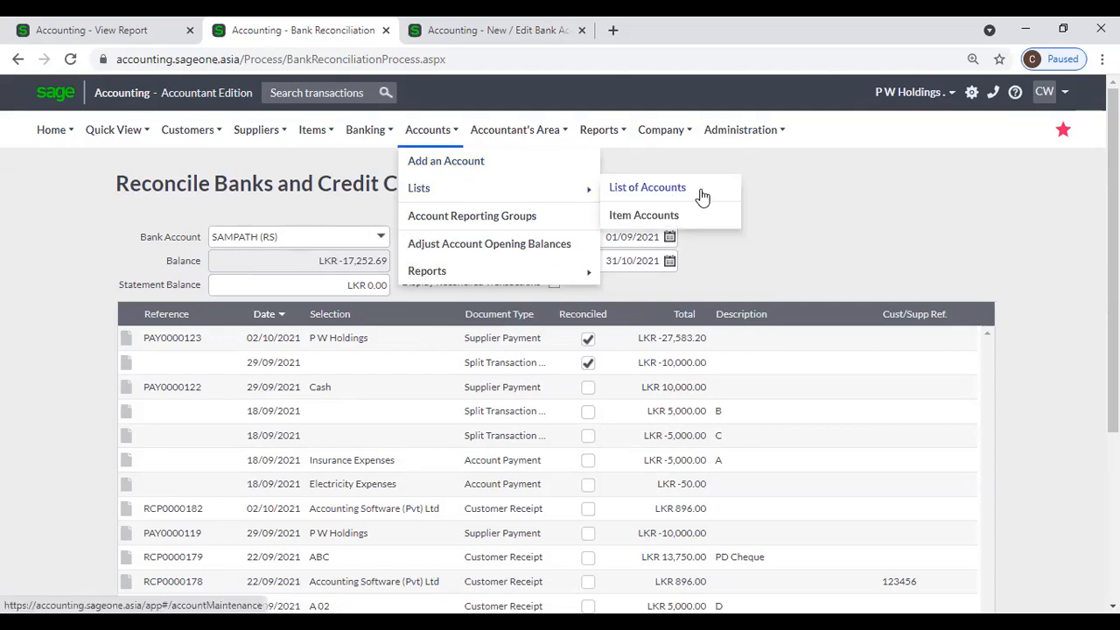
left_click(647, 188)
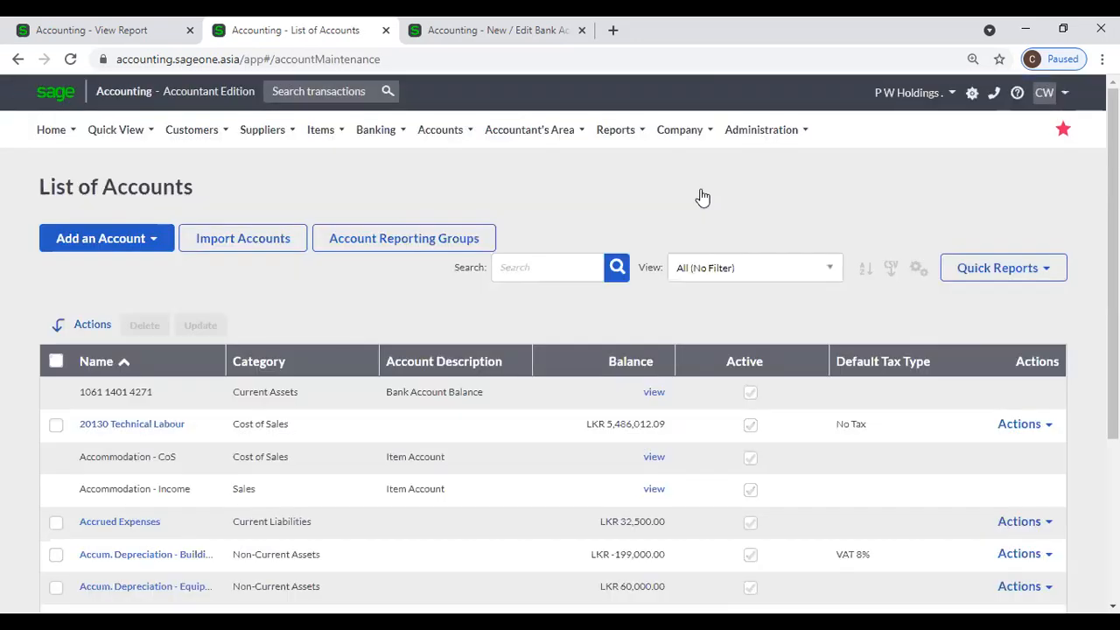
left_click(126, 245)
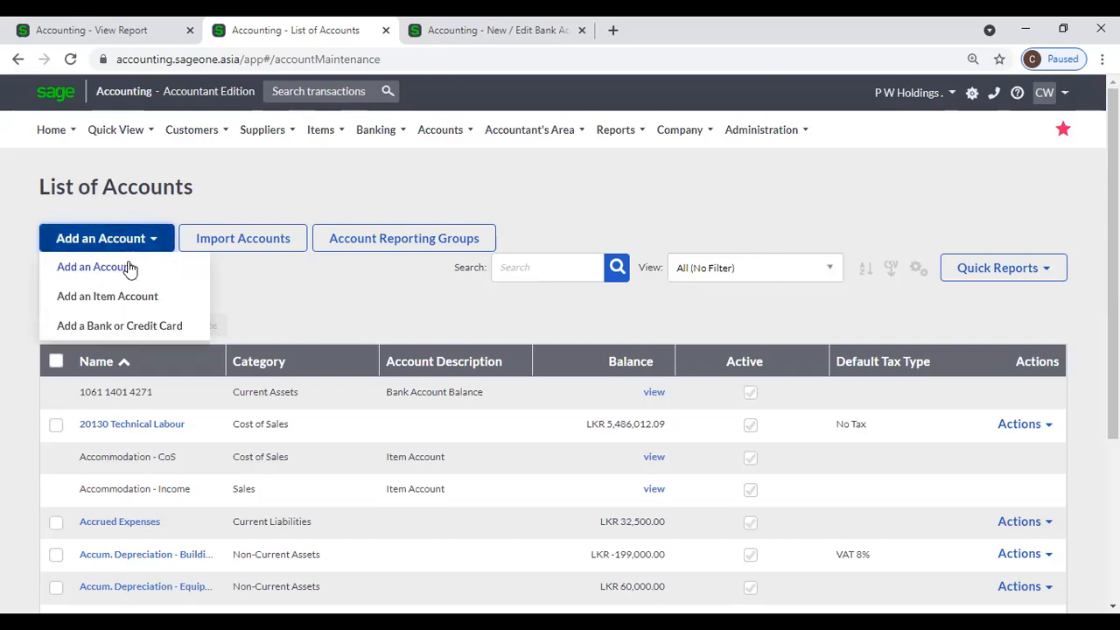
left_click(261, 174)
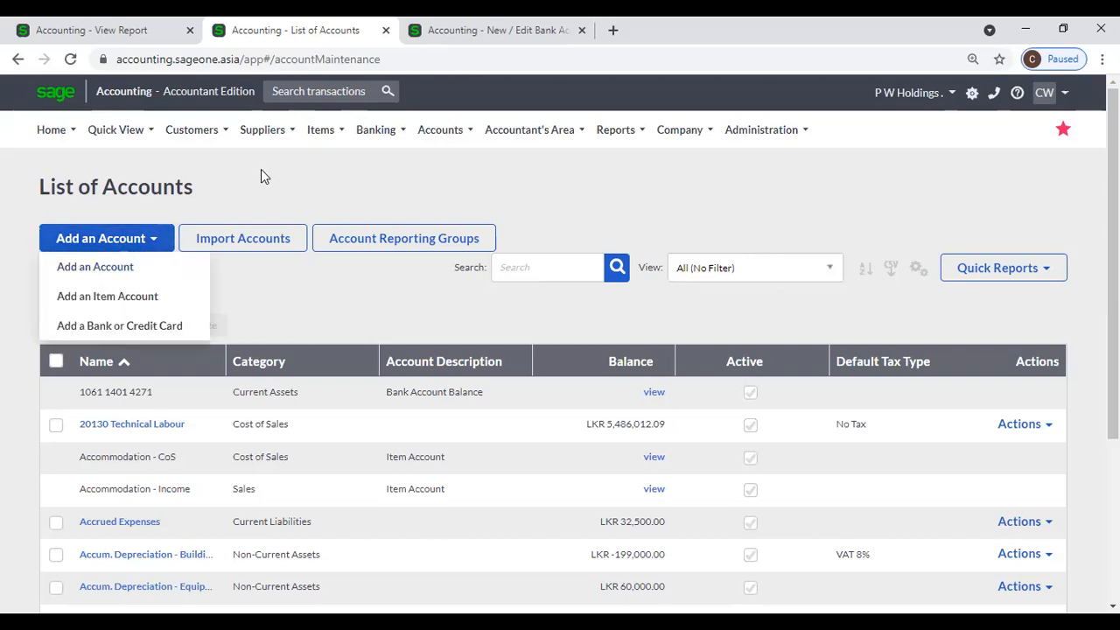
Step: Open a blank New Account form and review the Account Name suggestions and the available account categories
left_click(440, 134)
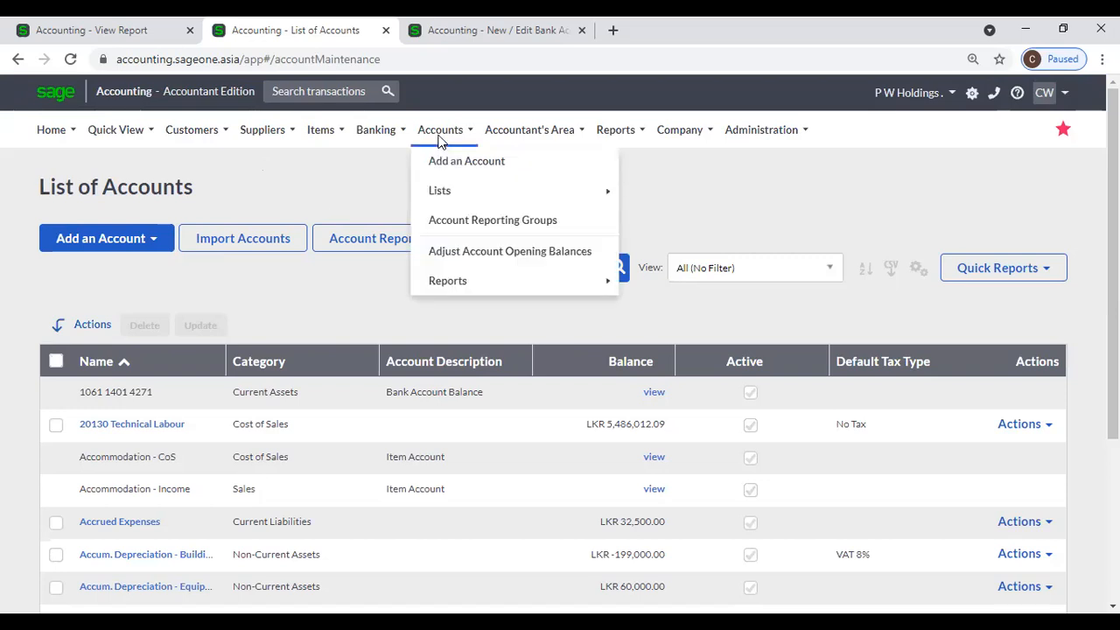
left_click(445, 168)
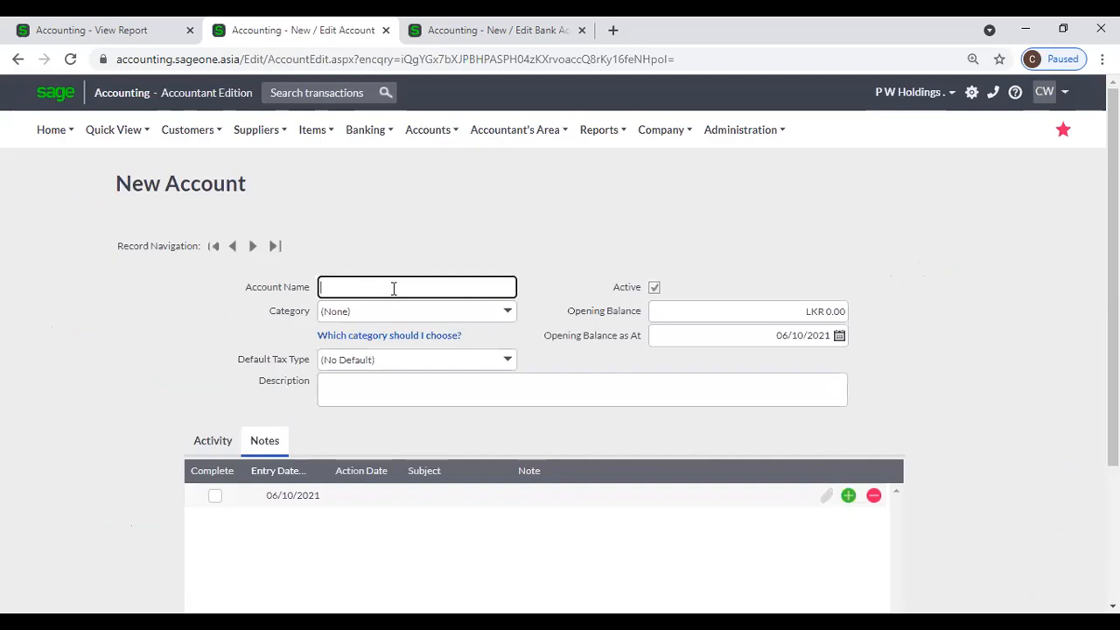
left_click(345, 285)
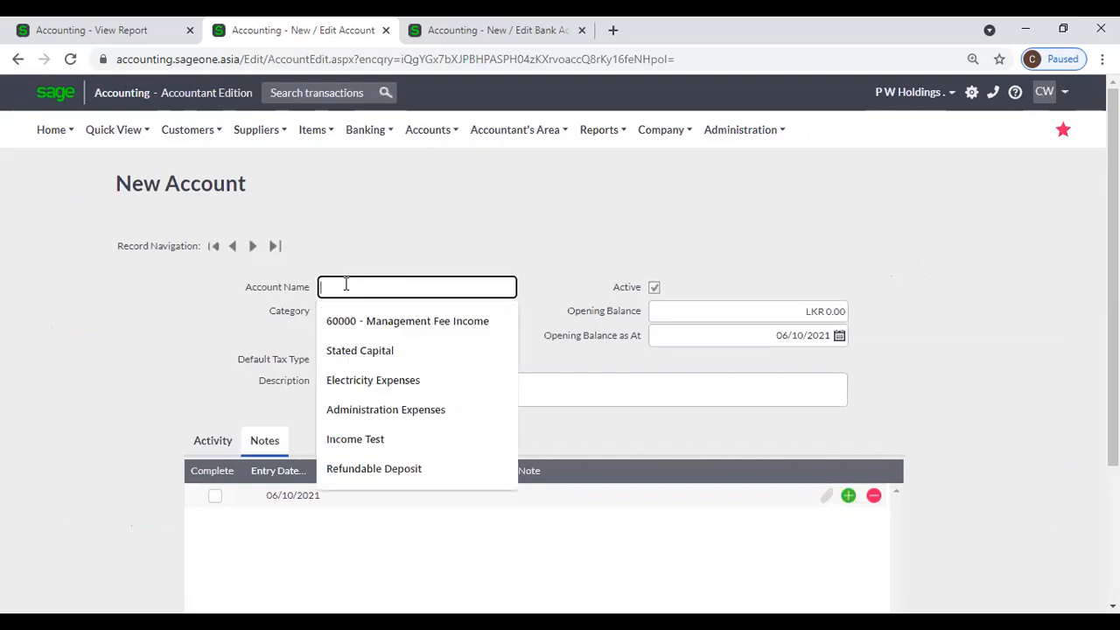
left_click(462, 260)
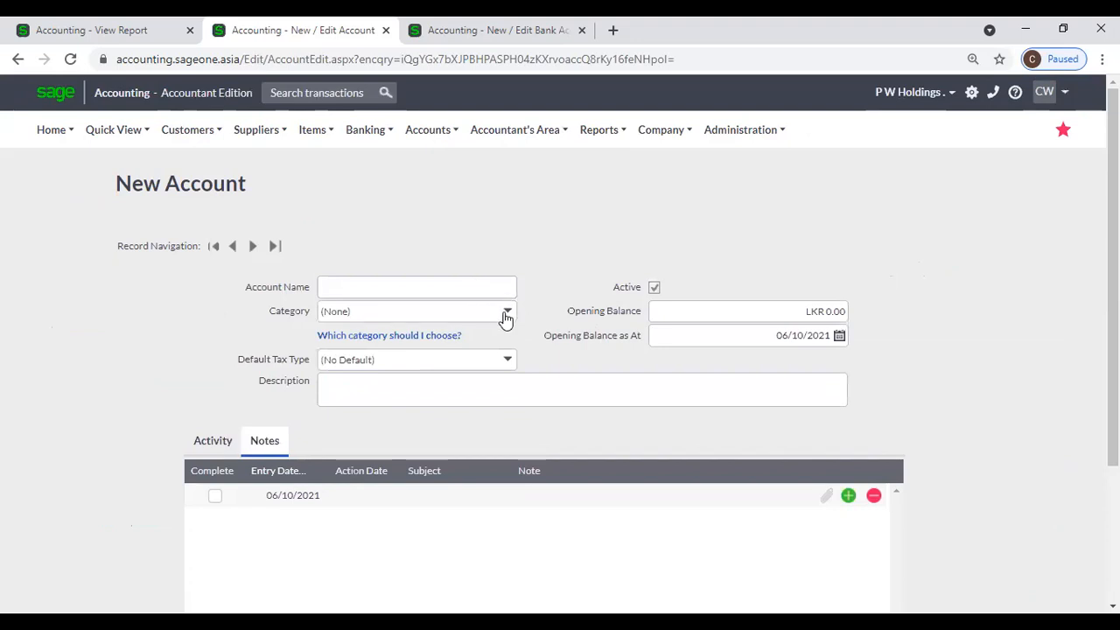
left_click(508, 310)
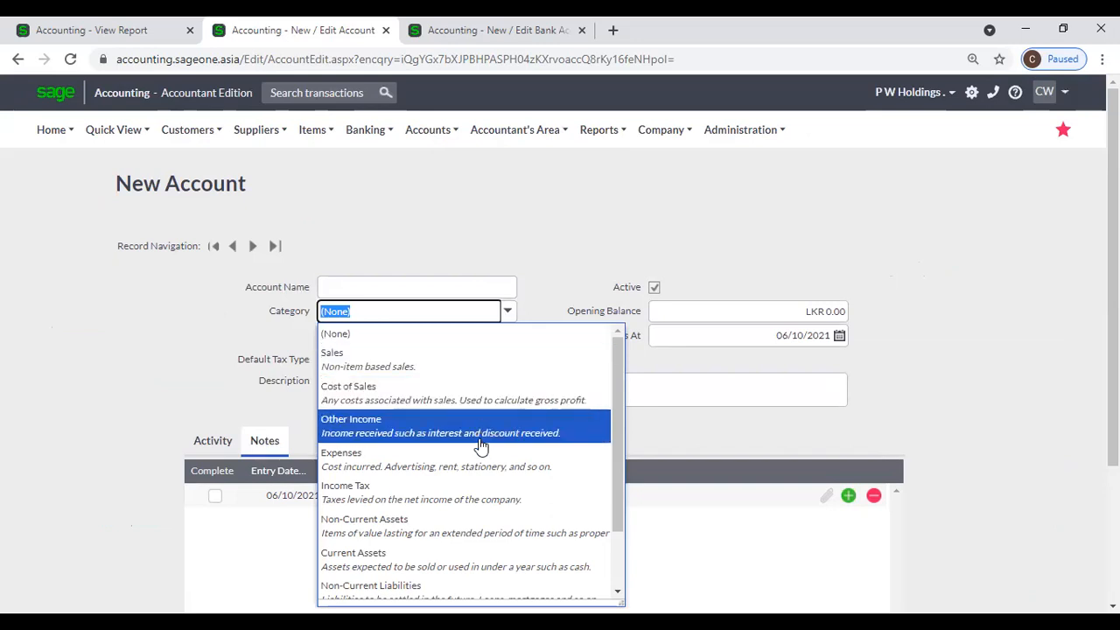
scroll(452, 500, "down", 1)
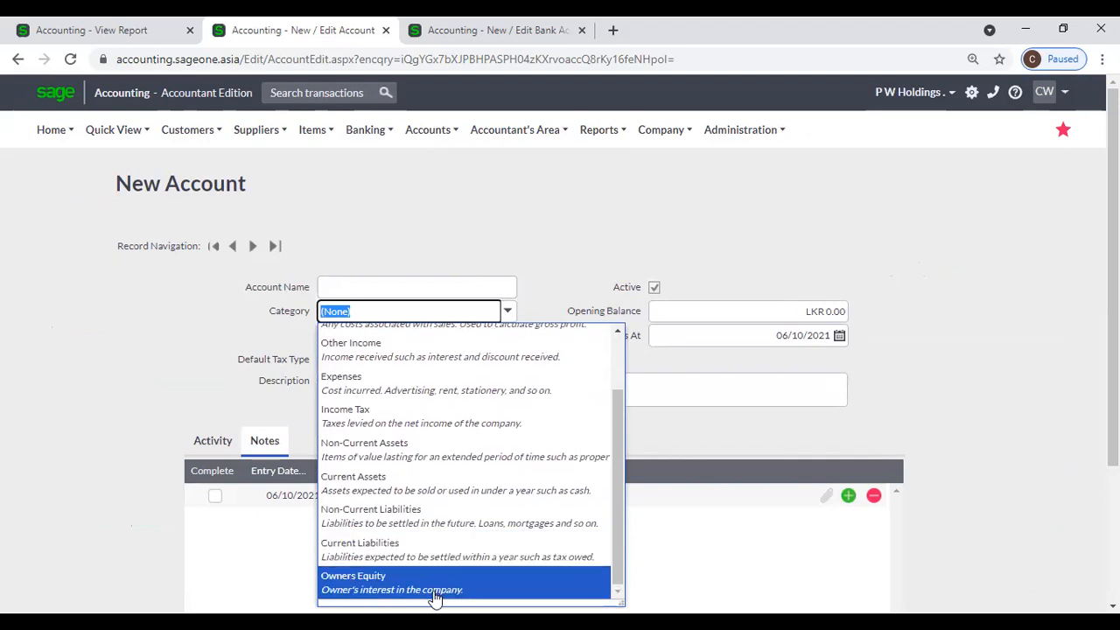
left_click(473, 197)
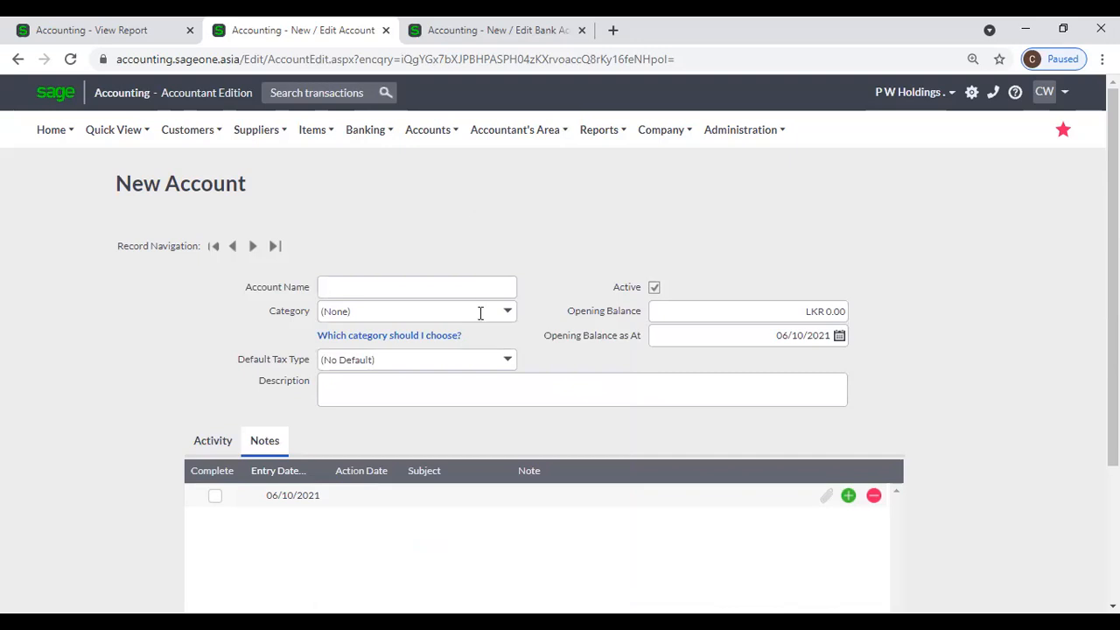
Step: Review the Default Tax Type options, the Opening Balance field and the rest of the New Account form
scroll(542, 404, "down", 3)
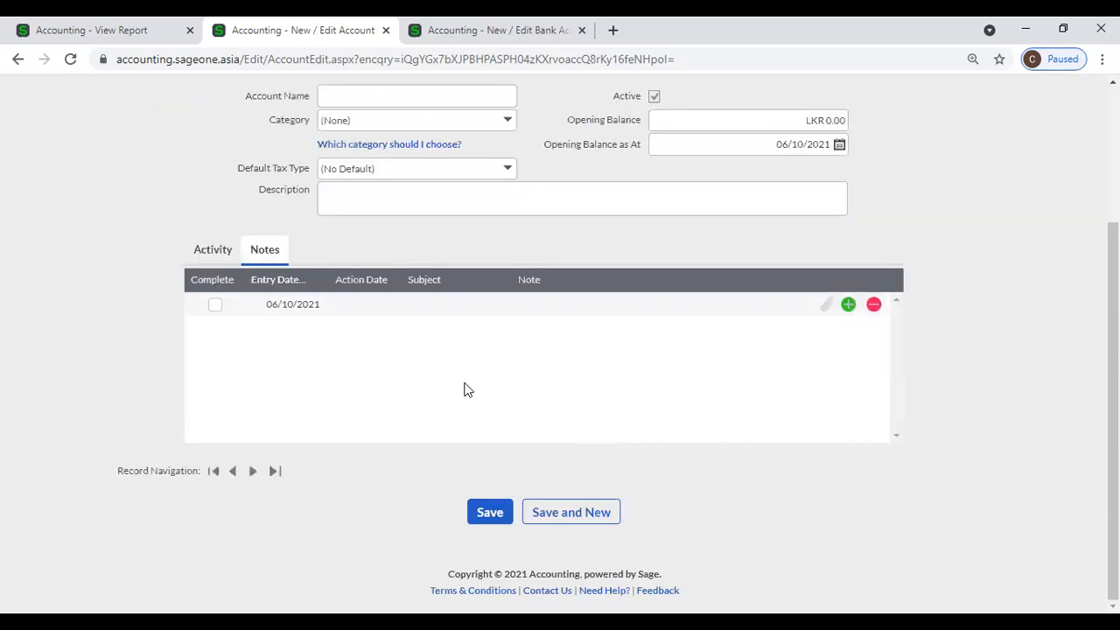
scroll(463, 388, "up", 1)
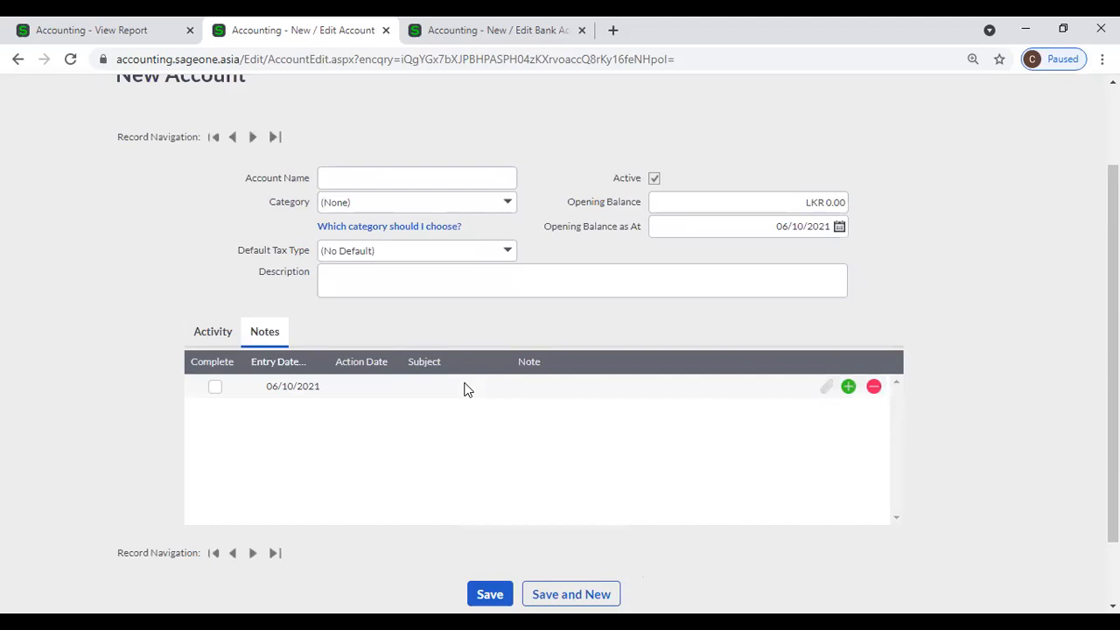
left_click(507, 253)
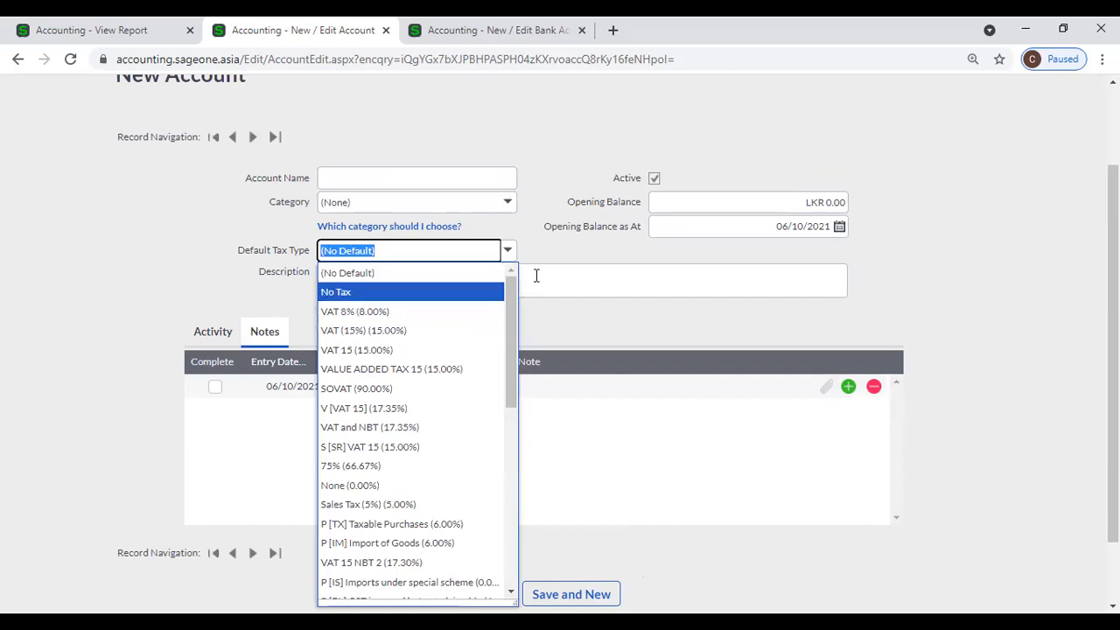
left_click(596, 263)
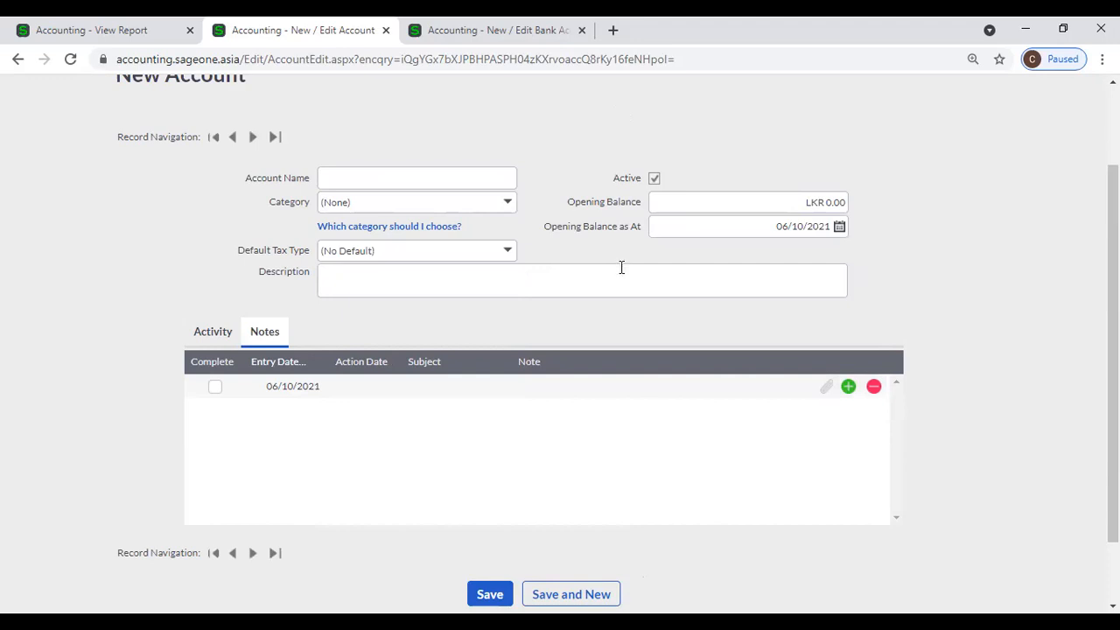
left_click(700, 196)
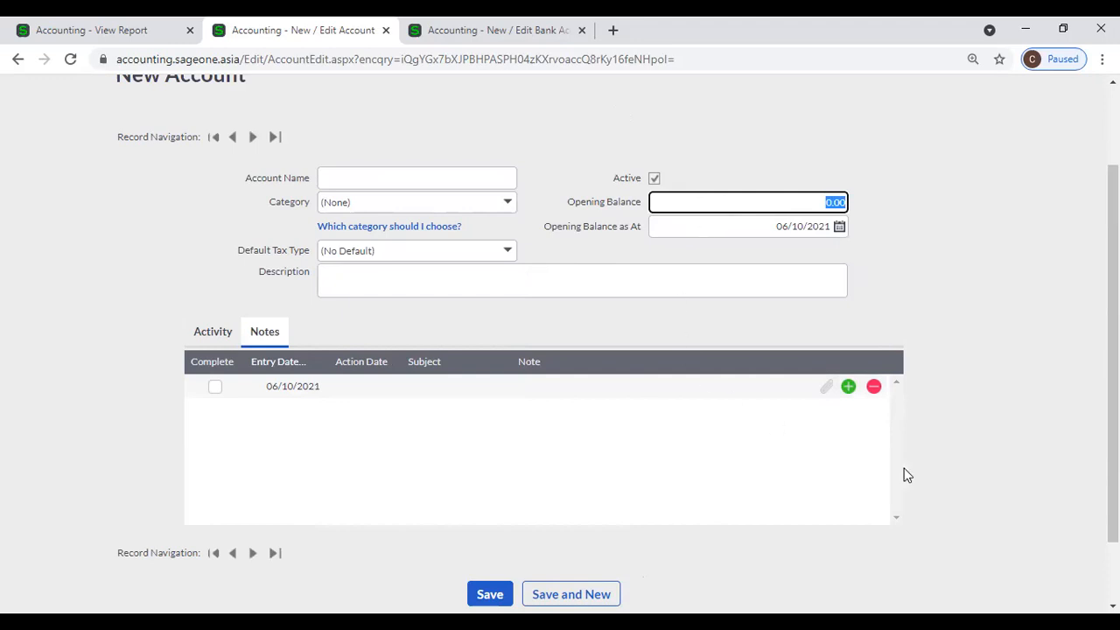
scroll(907, 475, "down", 1)
scroll(907, 475, "up", 3)
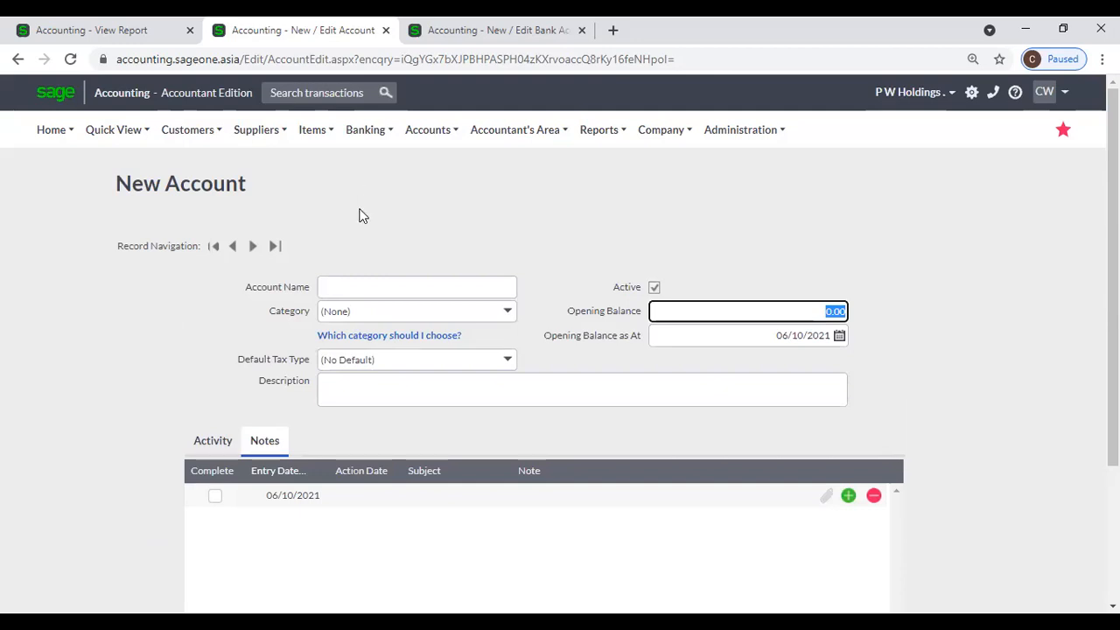
Step: Return to the List of Accounts and check the actions available for the Accum. Depreciation - Furniture account
left_click(429, 131)
mouse_move(437, 190)
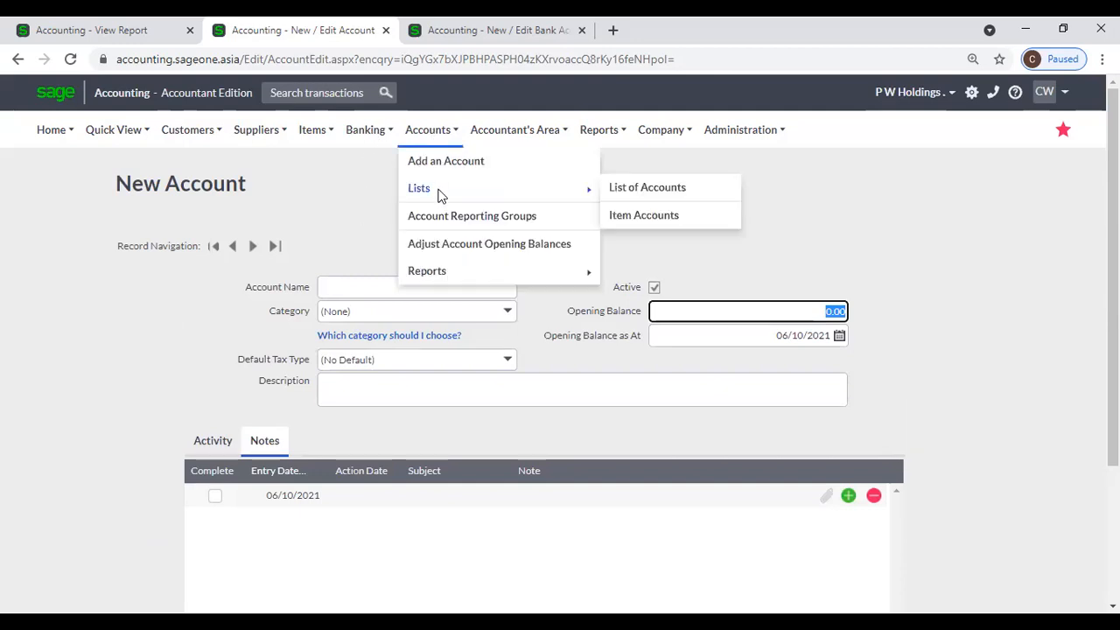
left_click(650, 190)
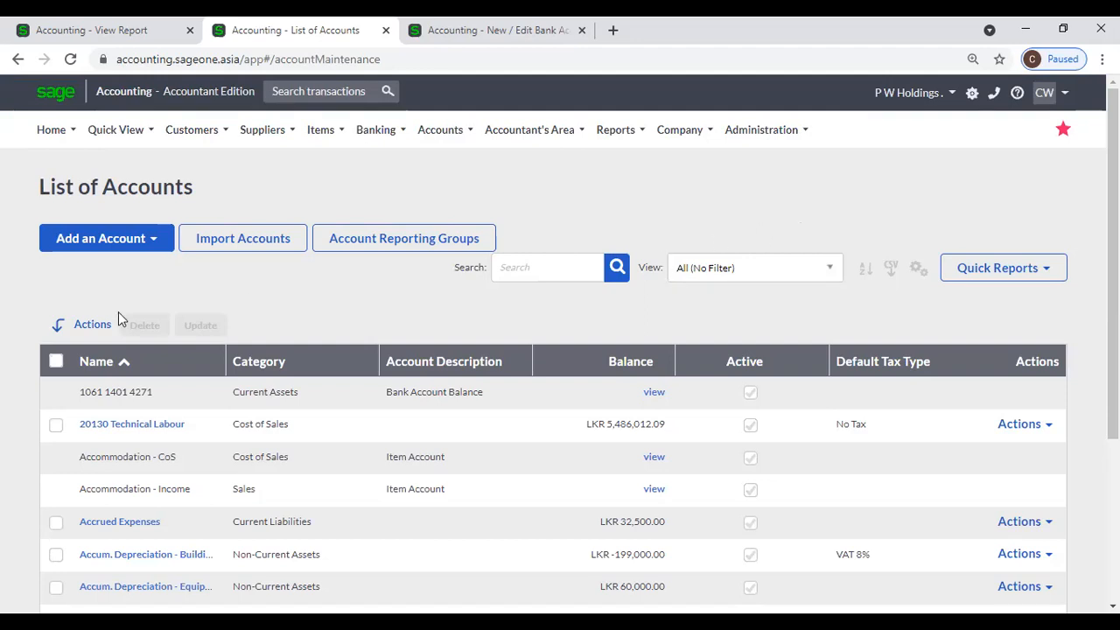
scroll(153, 437, "down", 2)
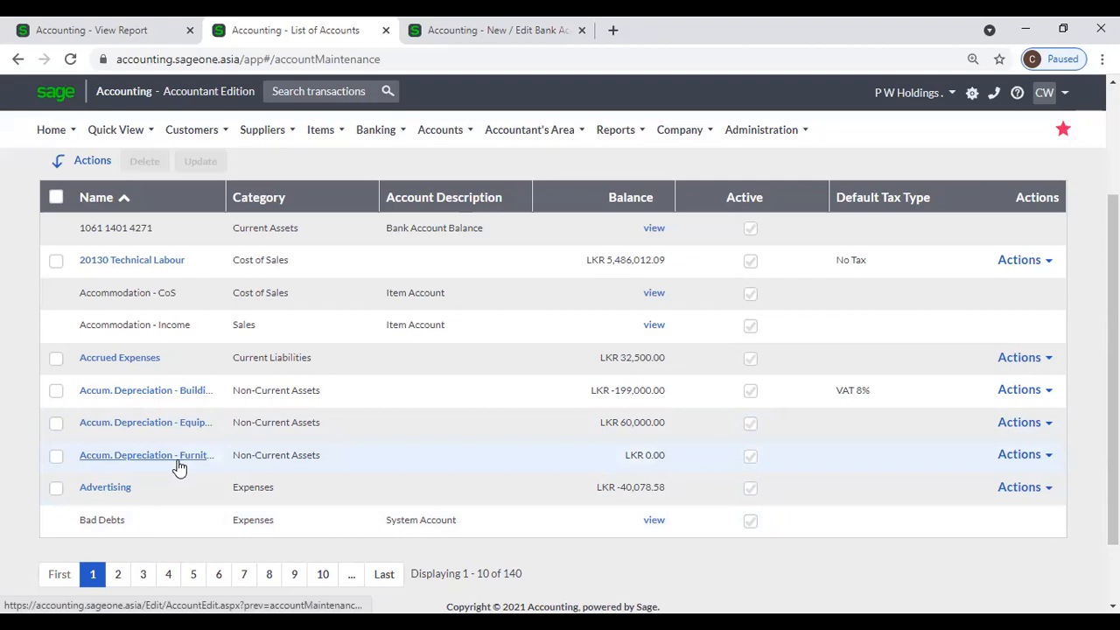
left_click(1052, 457)
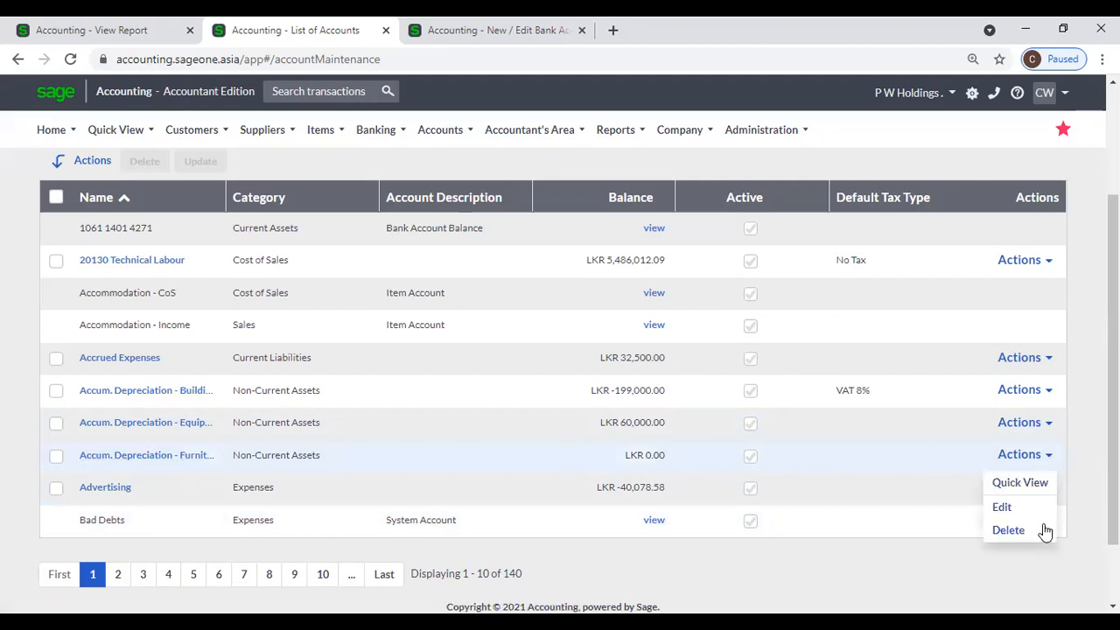
left_click(1088, 485)
scroll(525, 398, "up", 2)
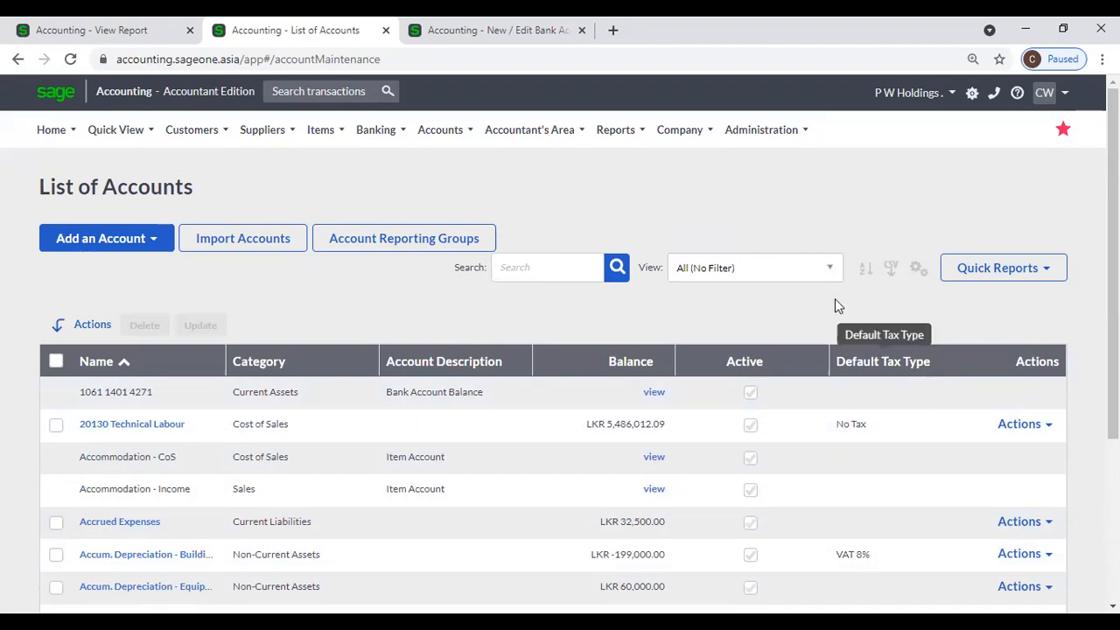
Step: Review the category filters for the List of Accounts and its Customise Grid column choices, leaving the grid without saving
left_click(832, 276)
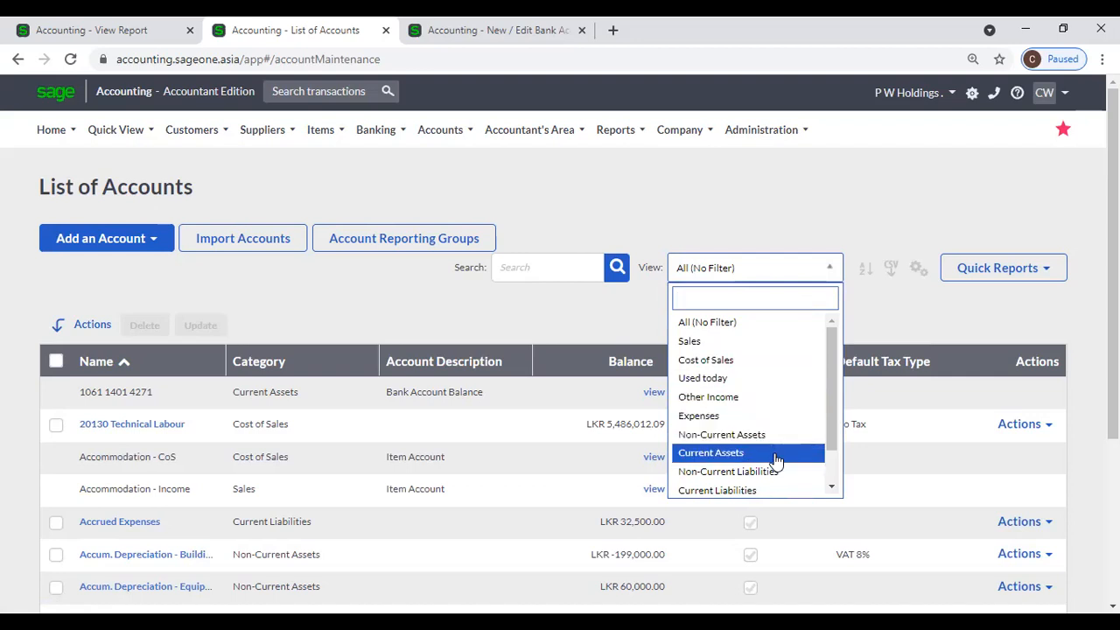
scroll(781, 475, "down", 1)
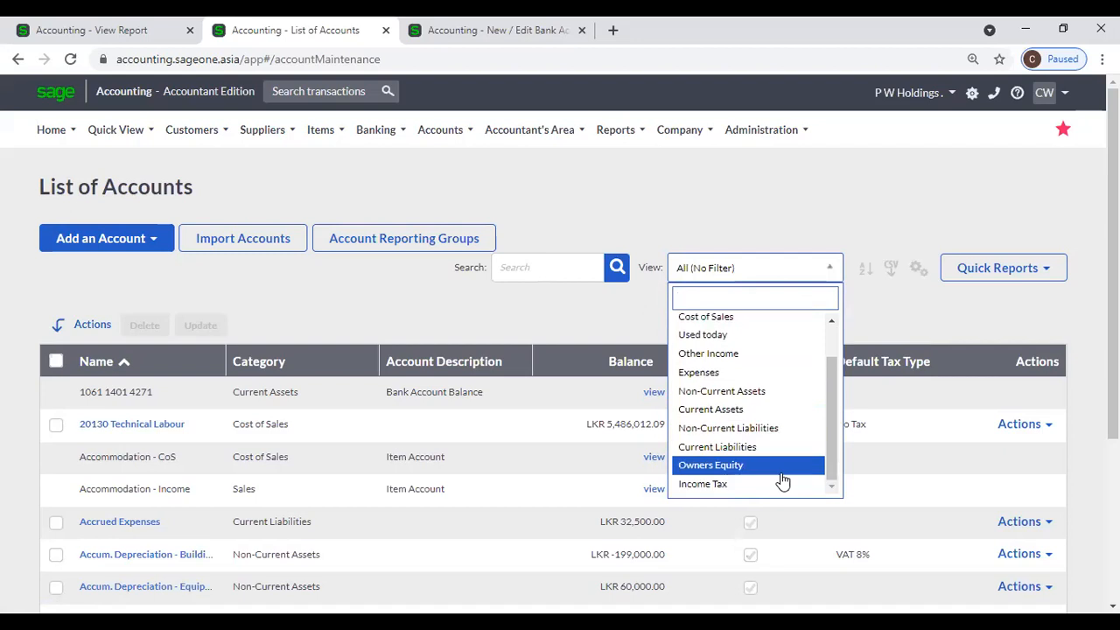
left_click(886, 328)
left_click(917, 267)
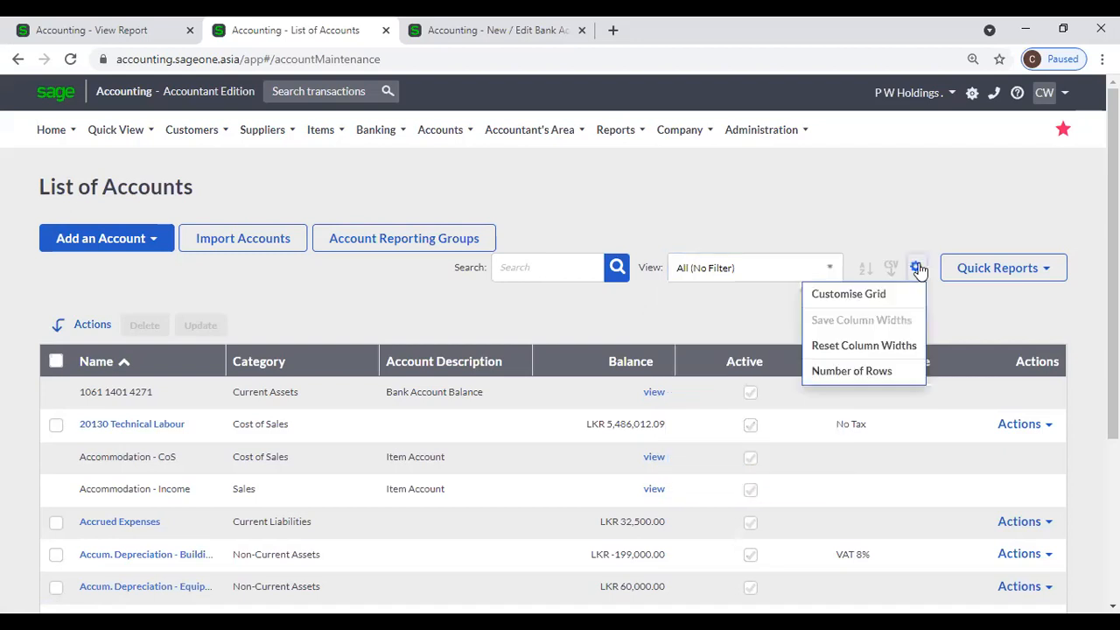
left_click(880, 293)
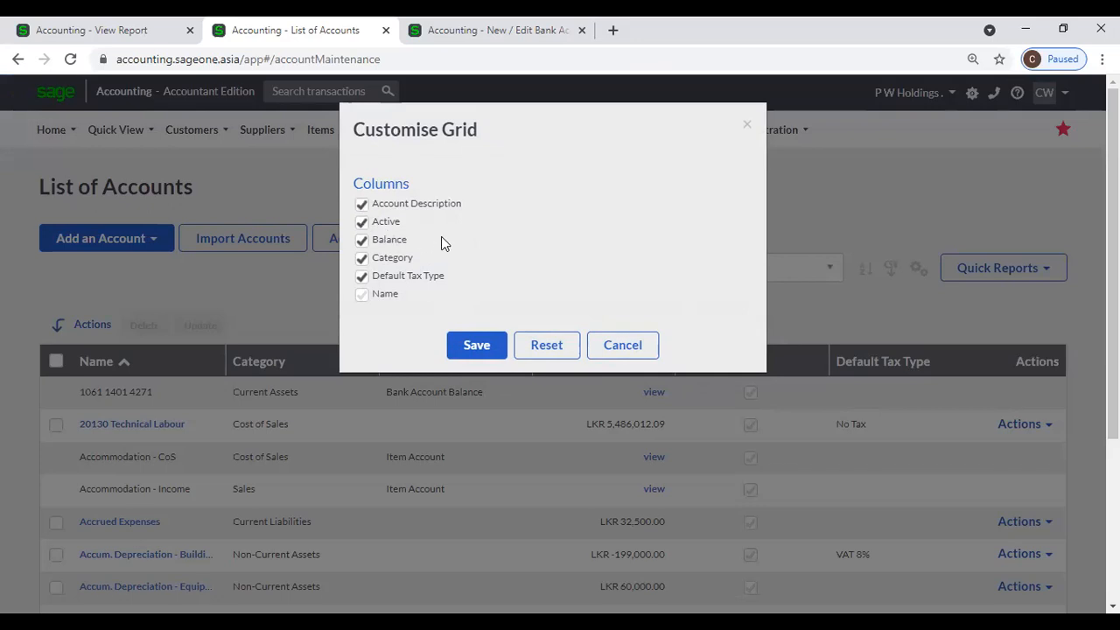
left_click(622, 345)
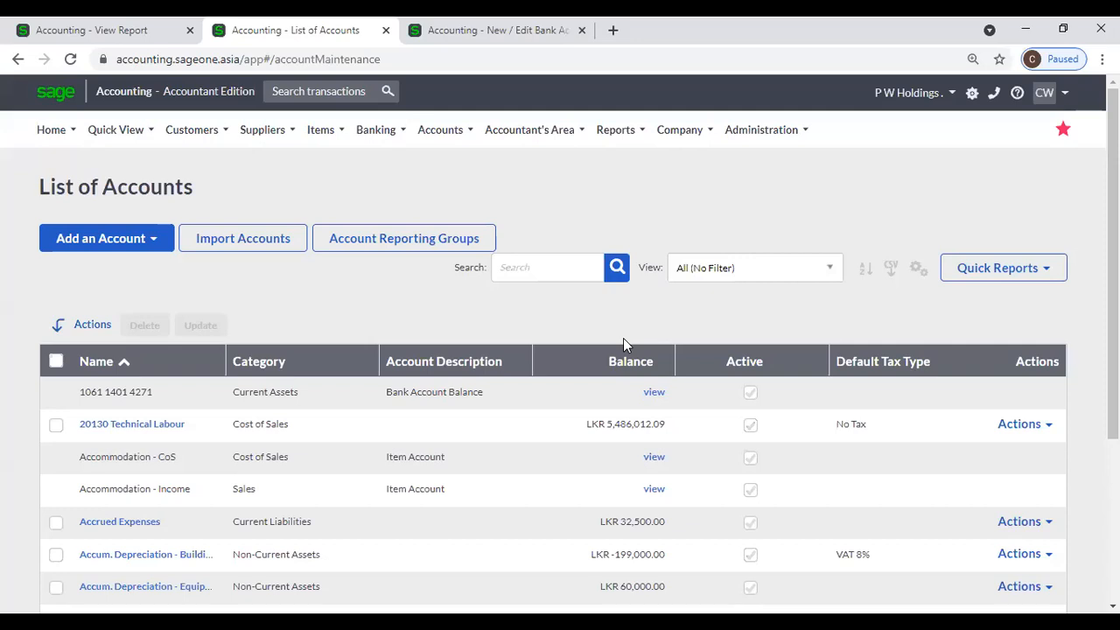
Step: View the Account Reporting Groups page, go back to the List of Accounts, and open the Item Accounts list
left_click(448, 232)
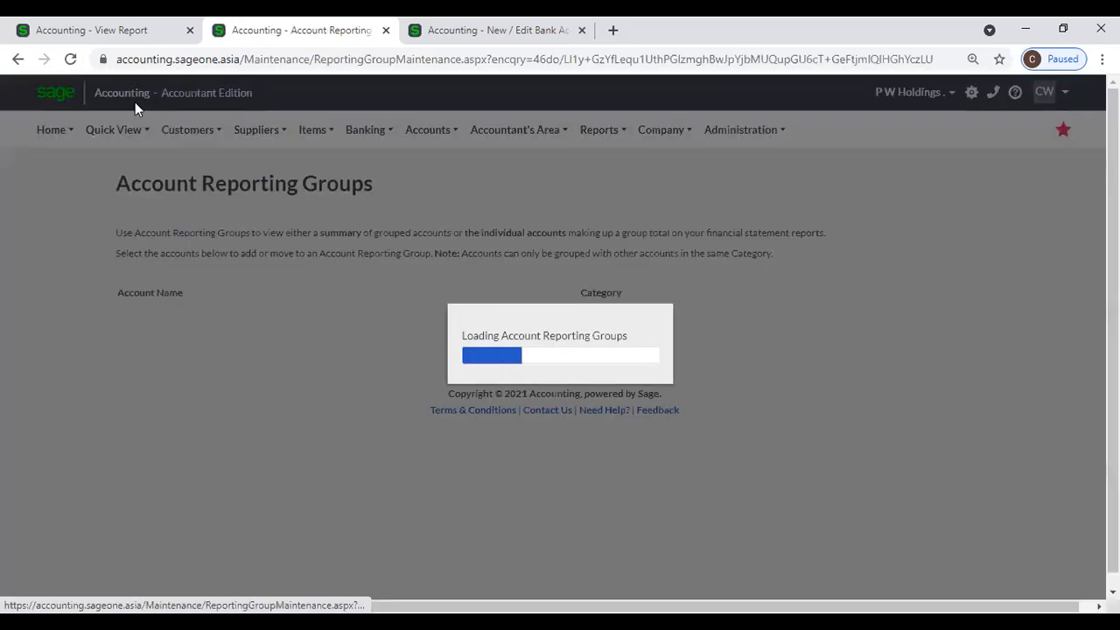
left_click(17, 59)
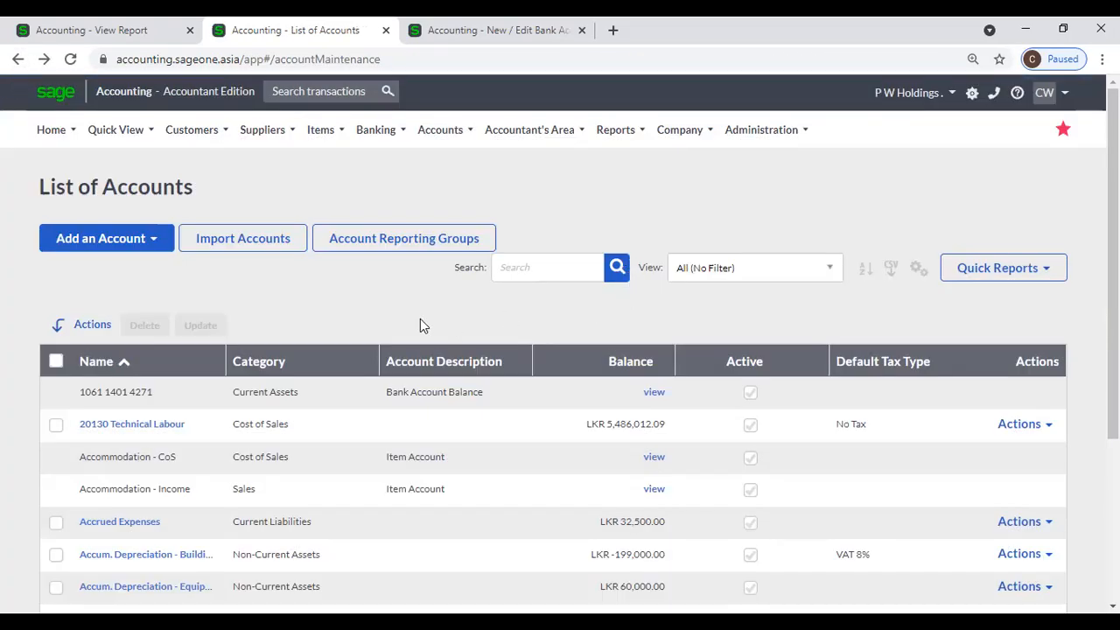
mouse_move(449, 137)
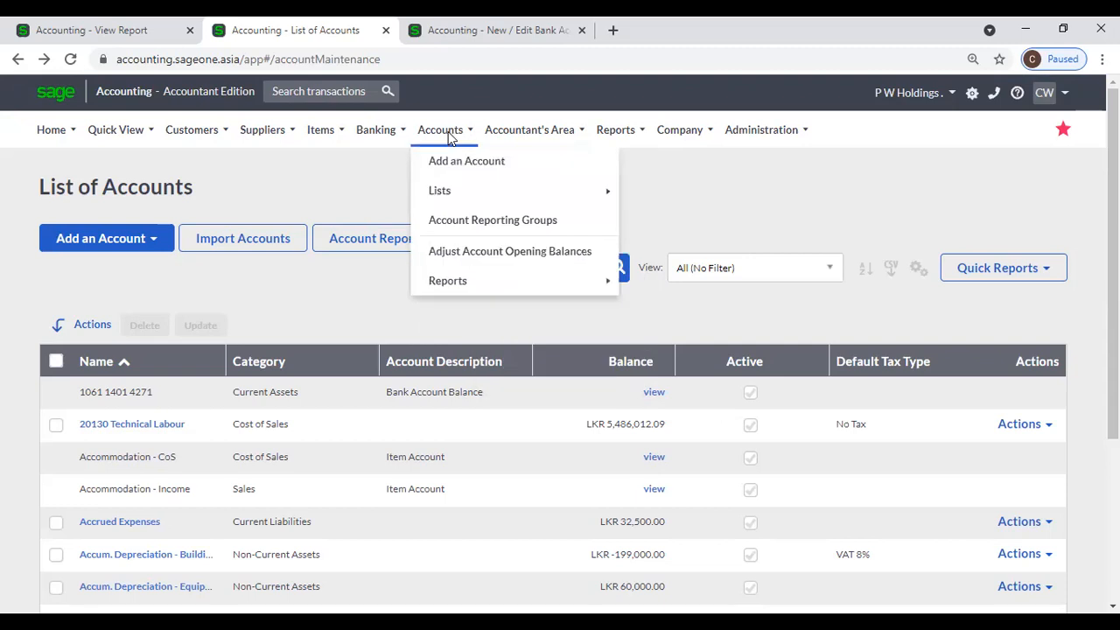
mouse_move(462, 193)
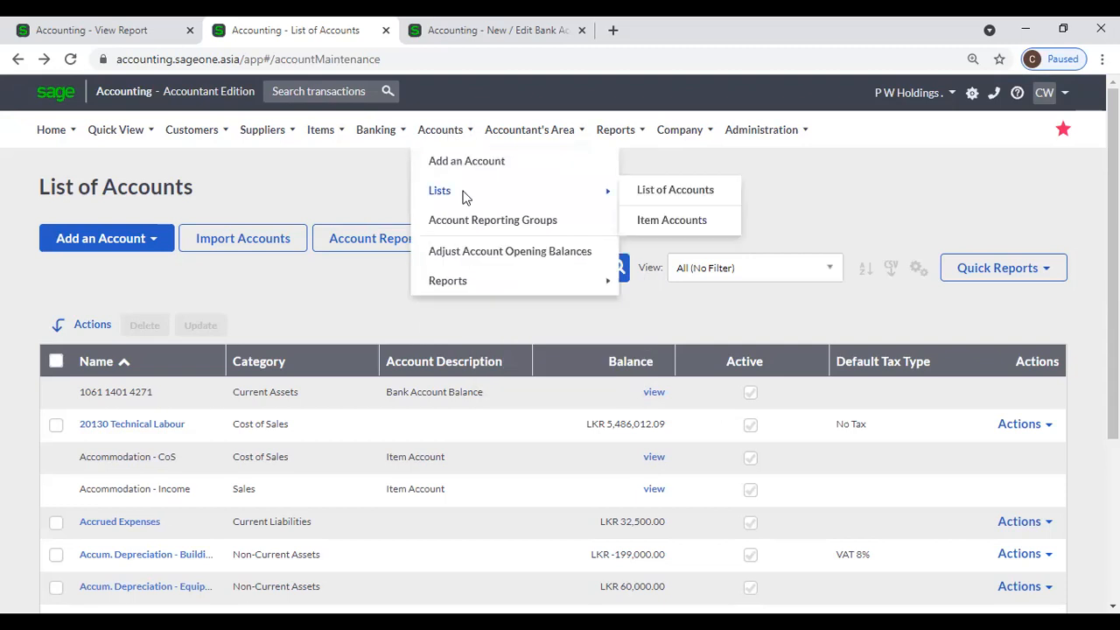
left_click(658, 224)
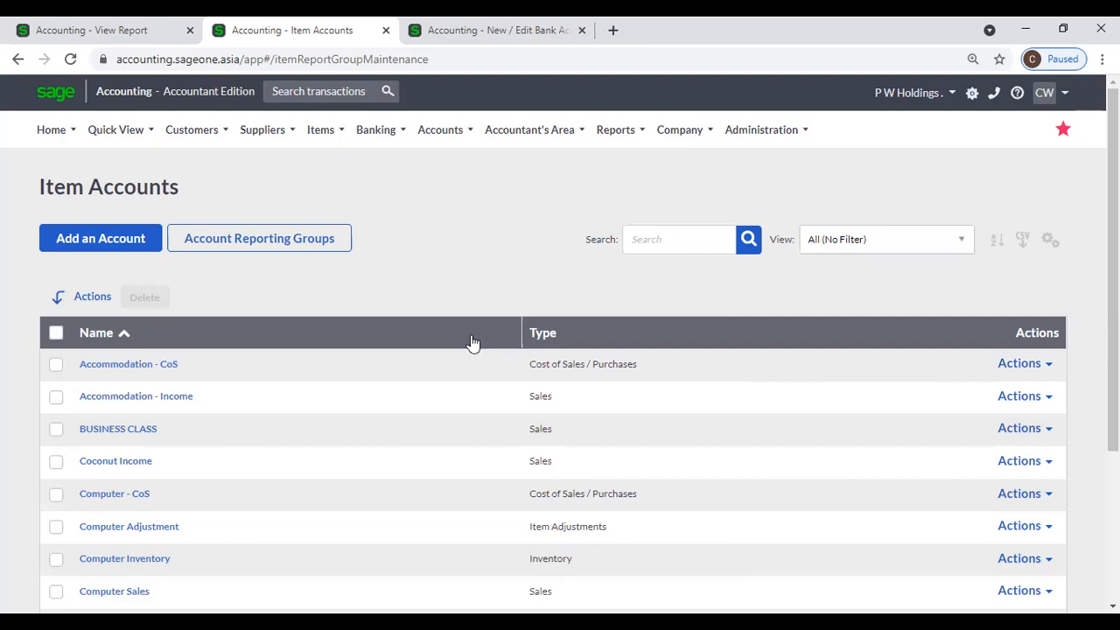
Step: Switch from the Cash Flow Report to a new item form and view its Item Accounts section
left_click(40, 25)
scroll(245, 180, "up", 2)
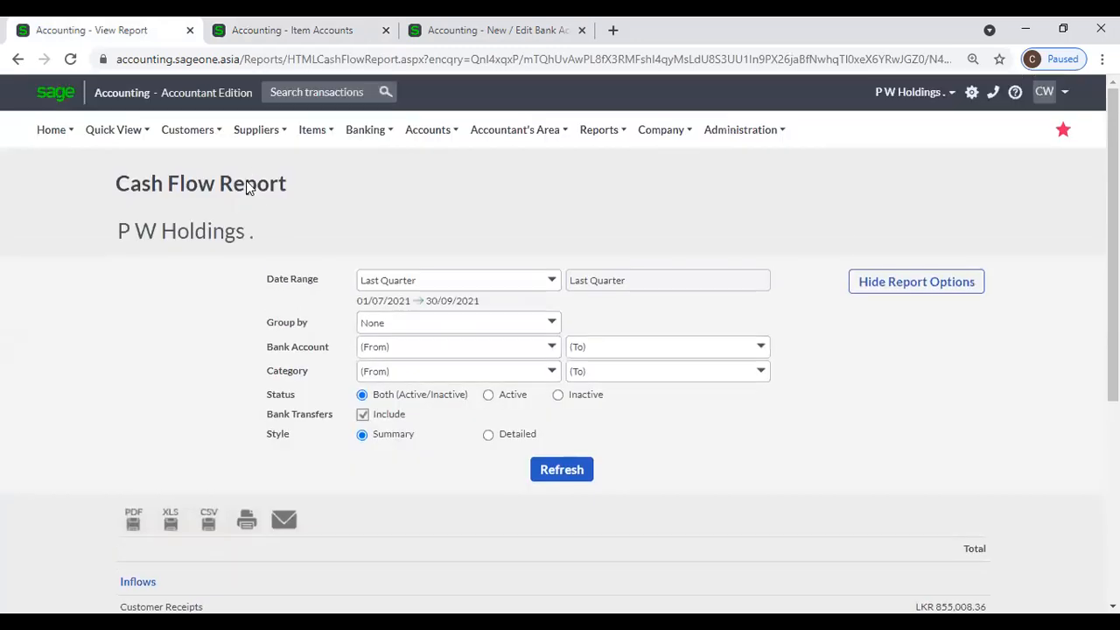
mouse_move(317, 133)
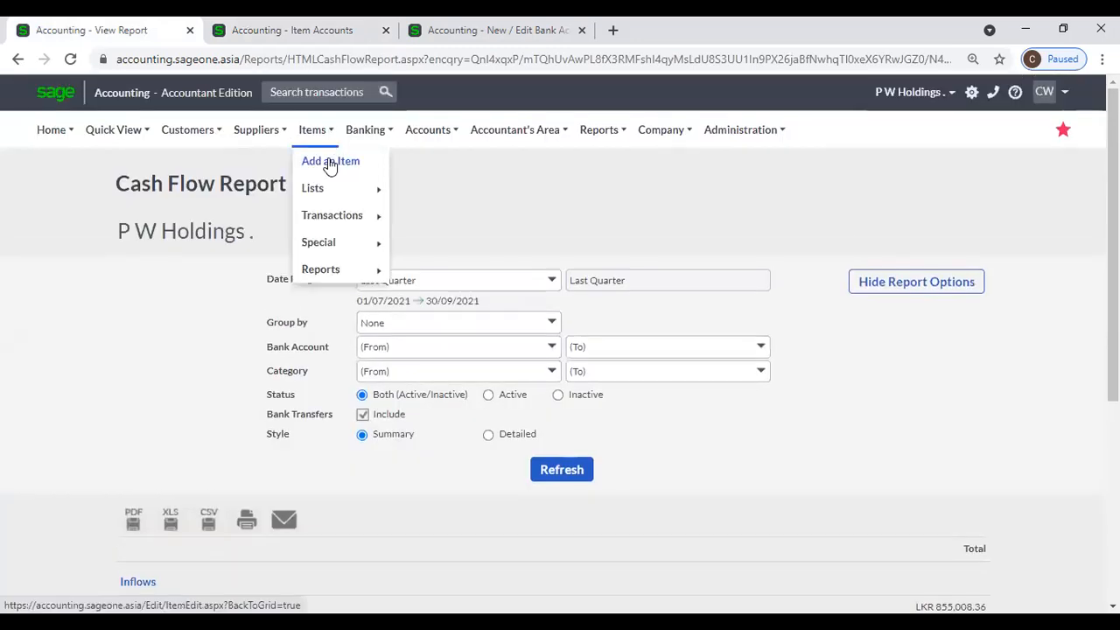
left_click(330, 163)
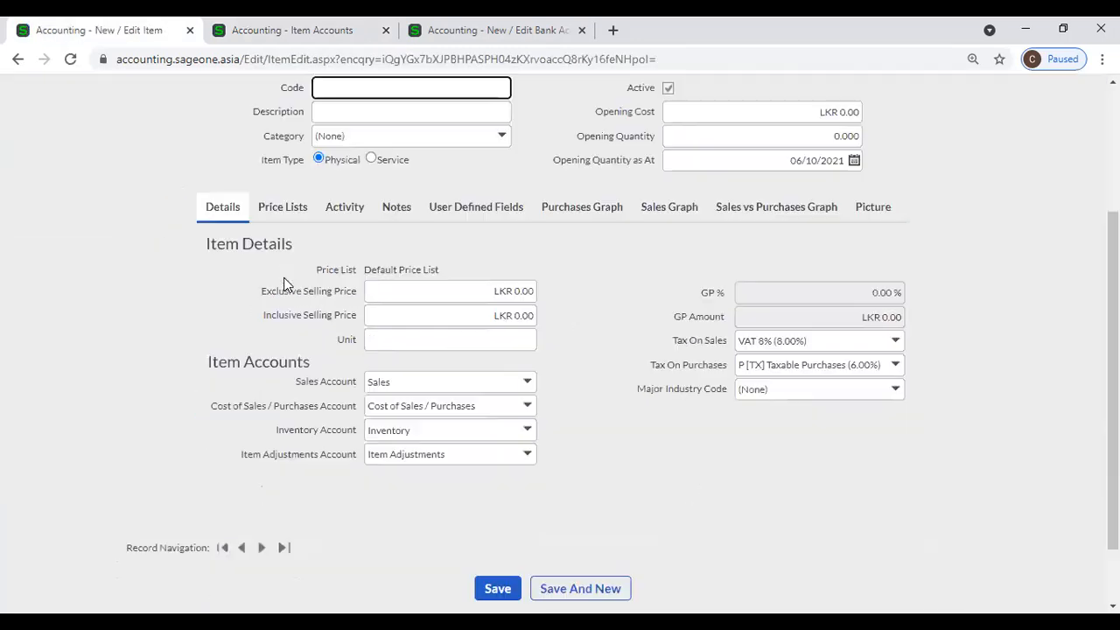
scroll(284, 284, "down", 1)
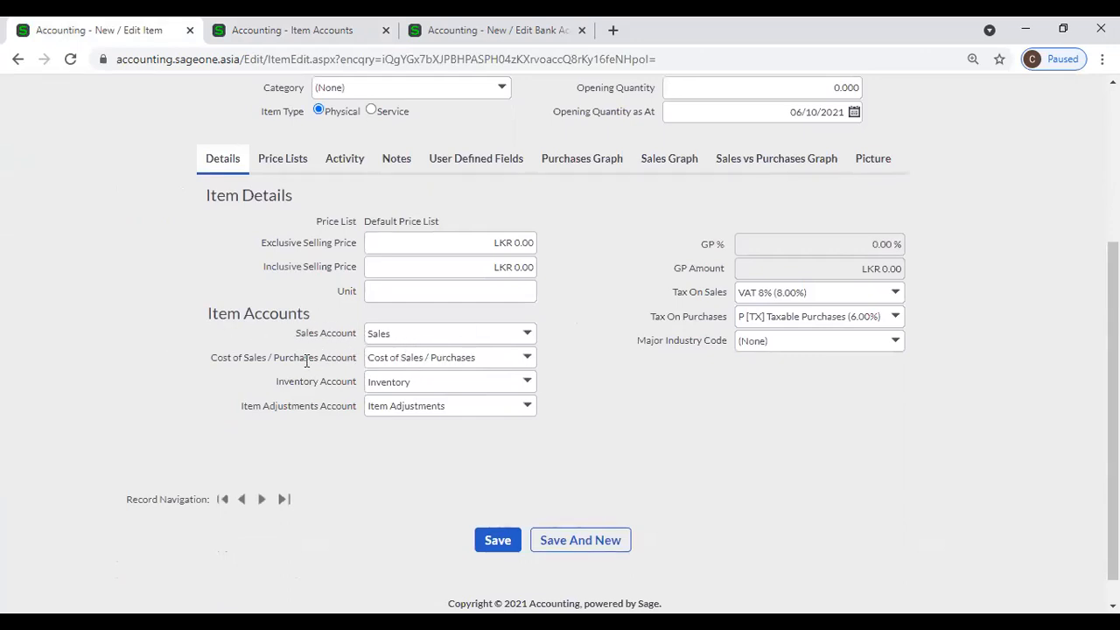
Step: Review the Inventory Account and Item Adjustments Account options and the remaining fields of the New Item form
left_click(525, 385)
left_click(580, 393)
left_click(527, 407)
left_click(600, 389)
scroll(291, 220, "up", 2)
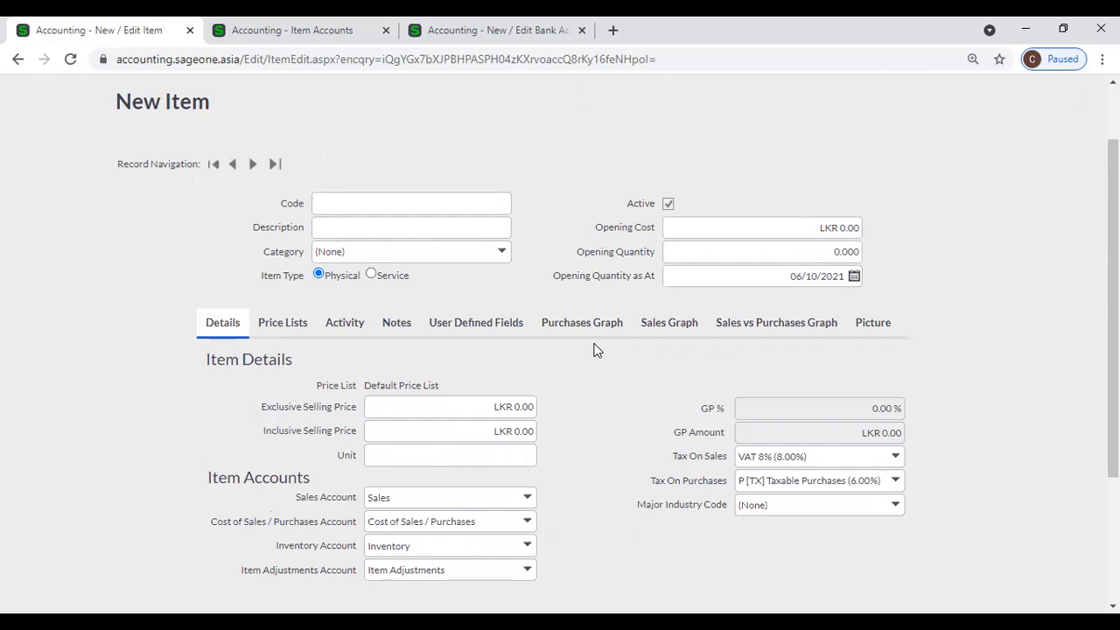
scroll(588, 350, "up", 2)
scroll(548, 446, "down", 2)
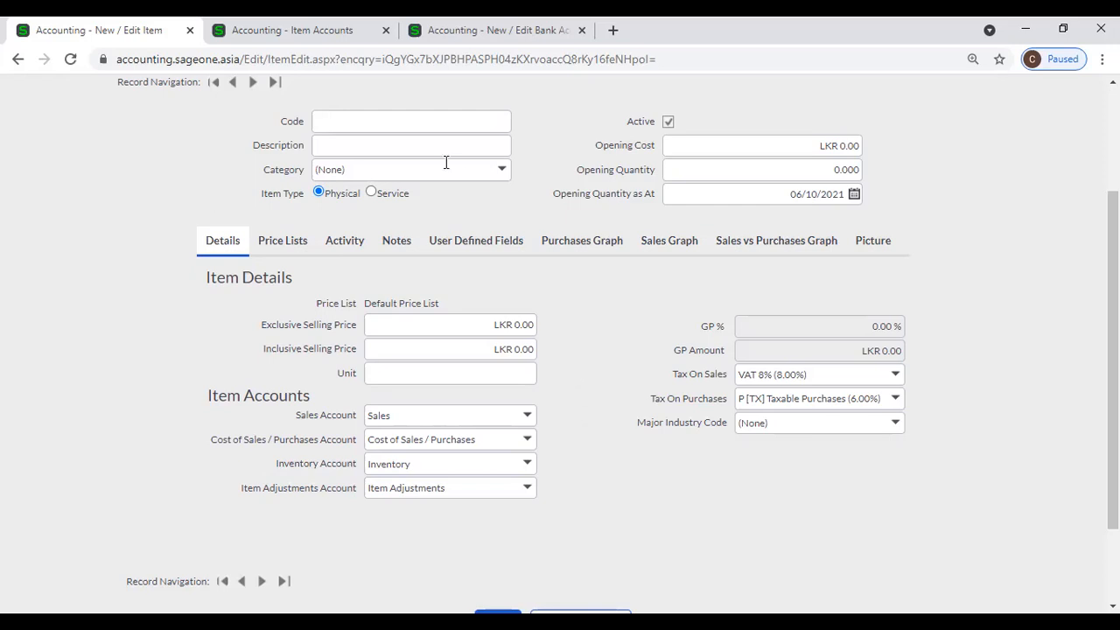
Step: Assign Accommodation - Income as the new item's Sales Account and Accommodation - CoS as its Cost of Sales / Purchases Account
left_click(412, 118)
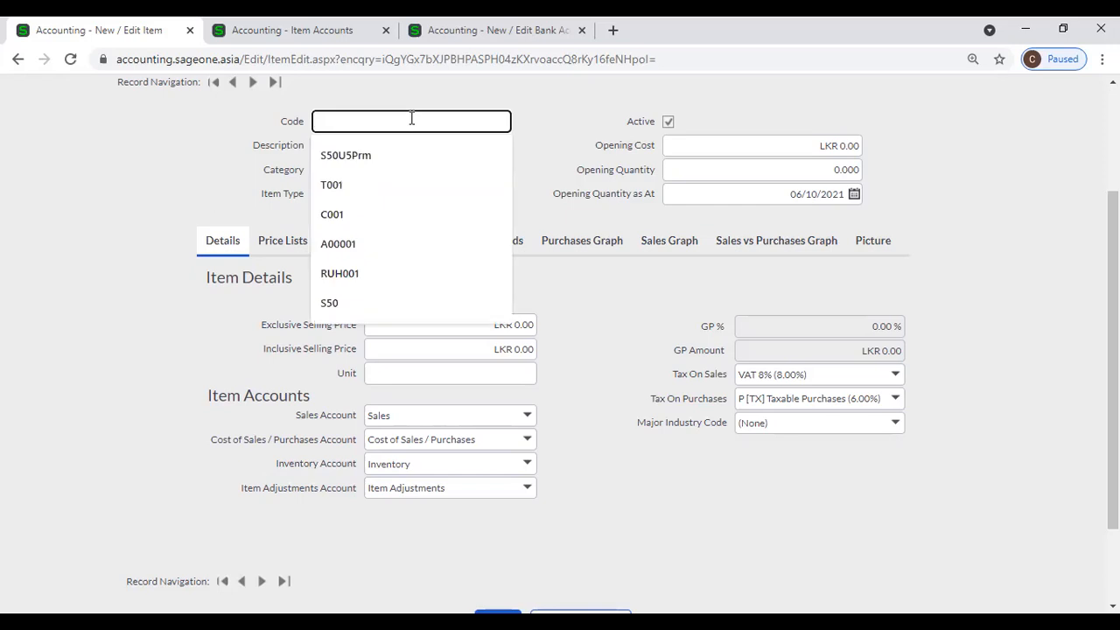
left_click(599, 343)
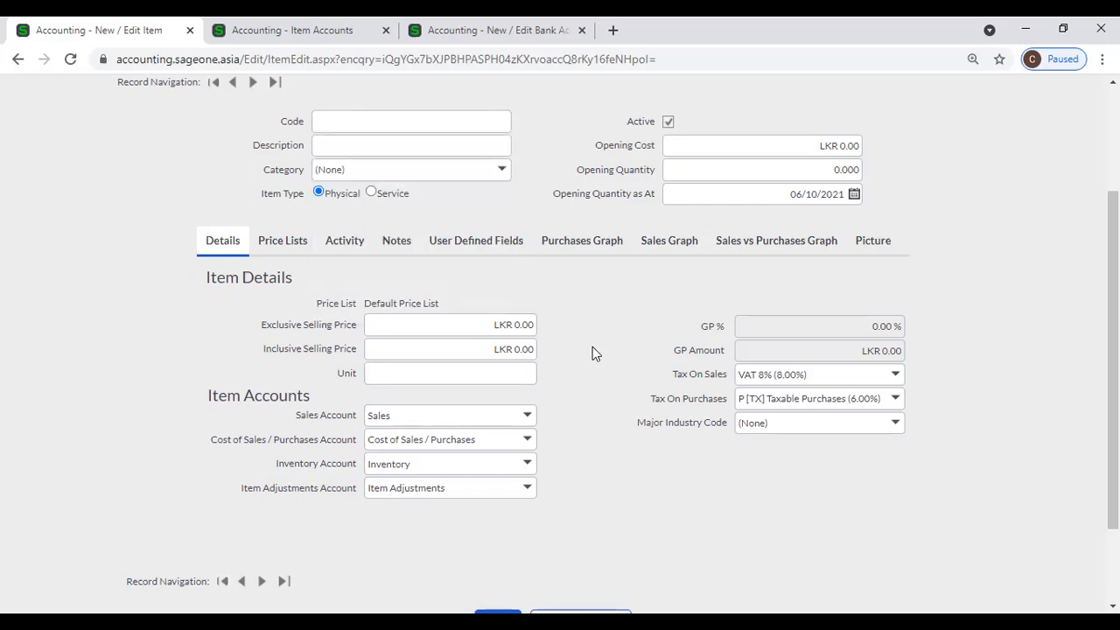
left_click(528, 417)
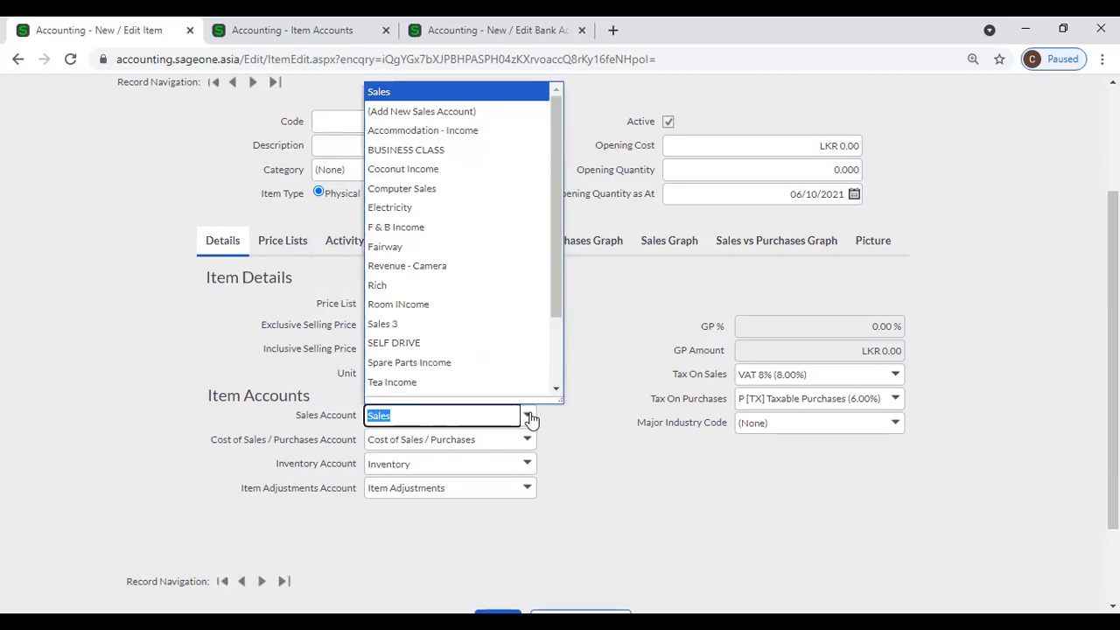
left_click(465, 129)
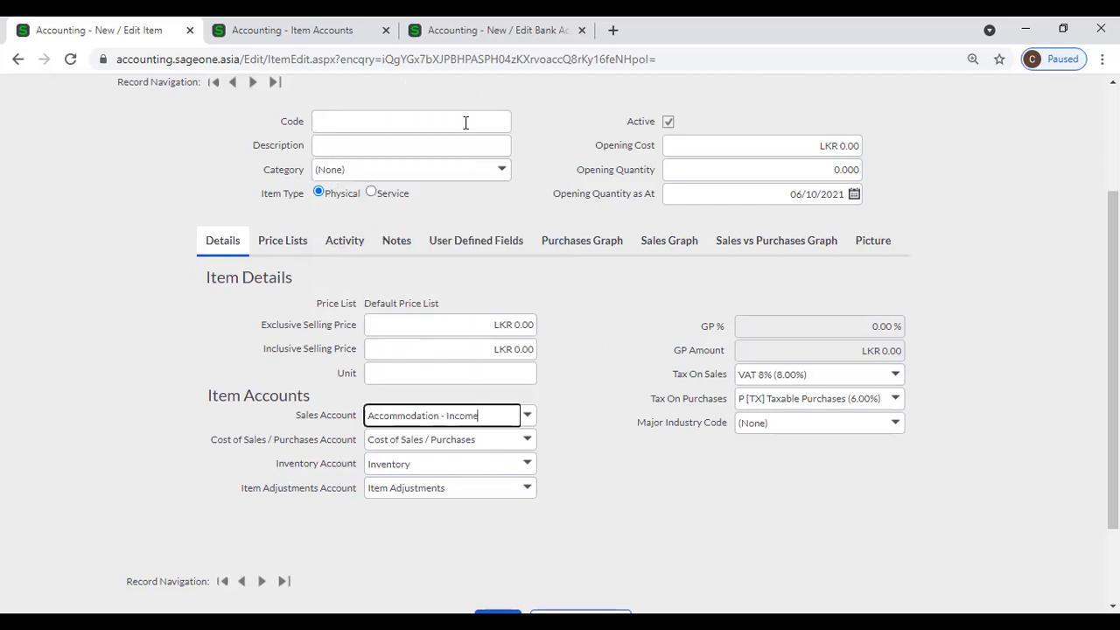
left_click(527, 440)
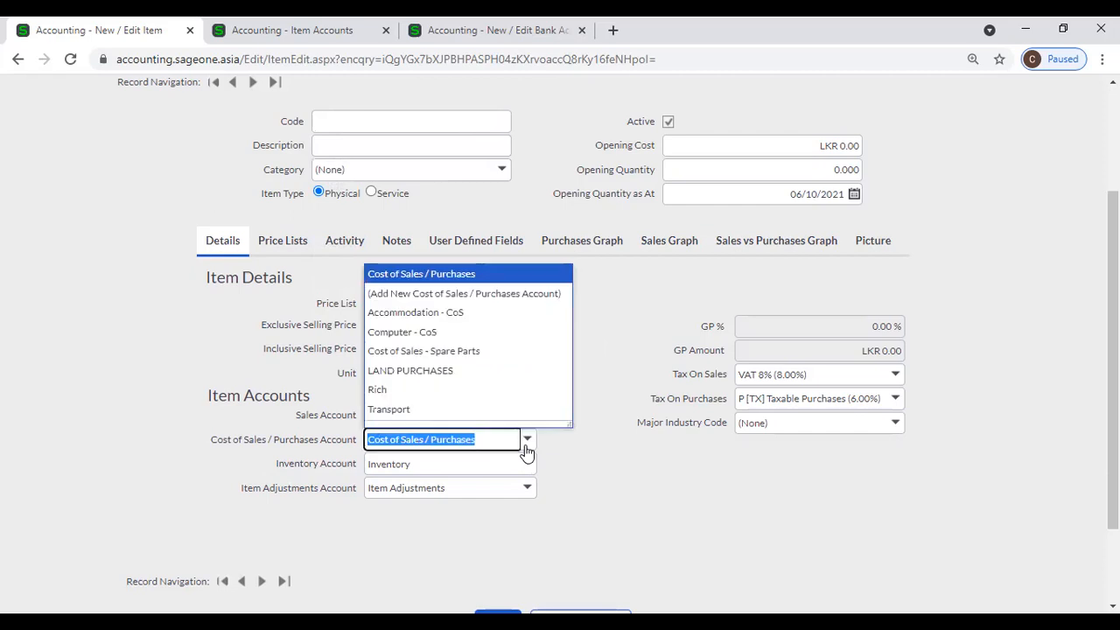
left_click(494, 313)
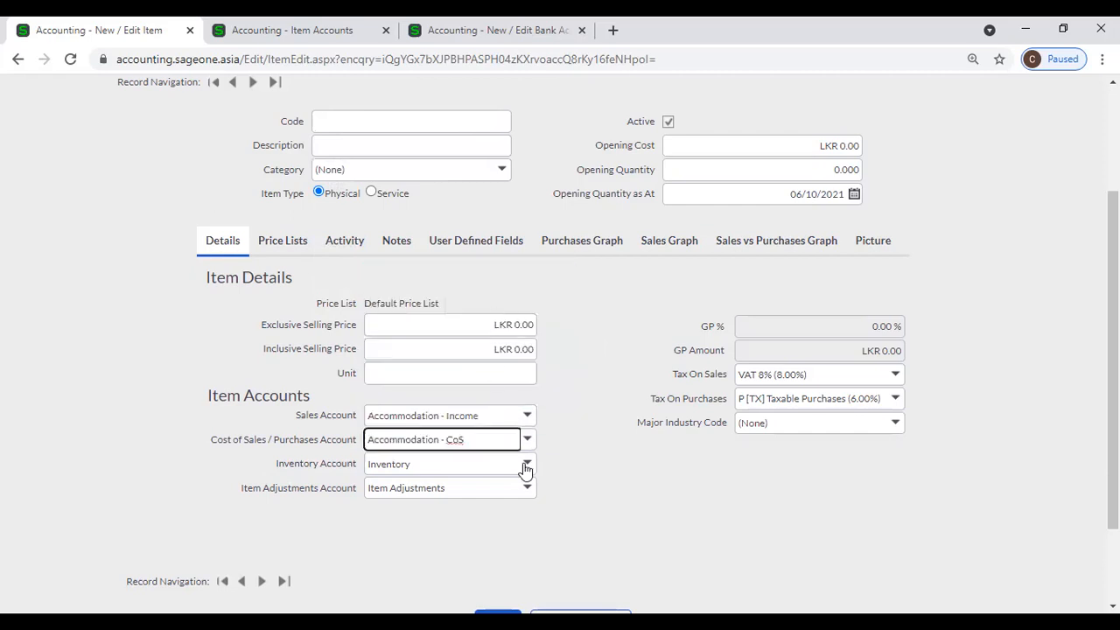
left_click(526, 467)
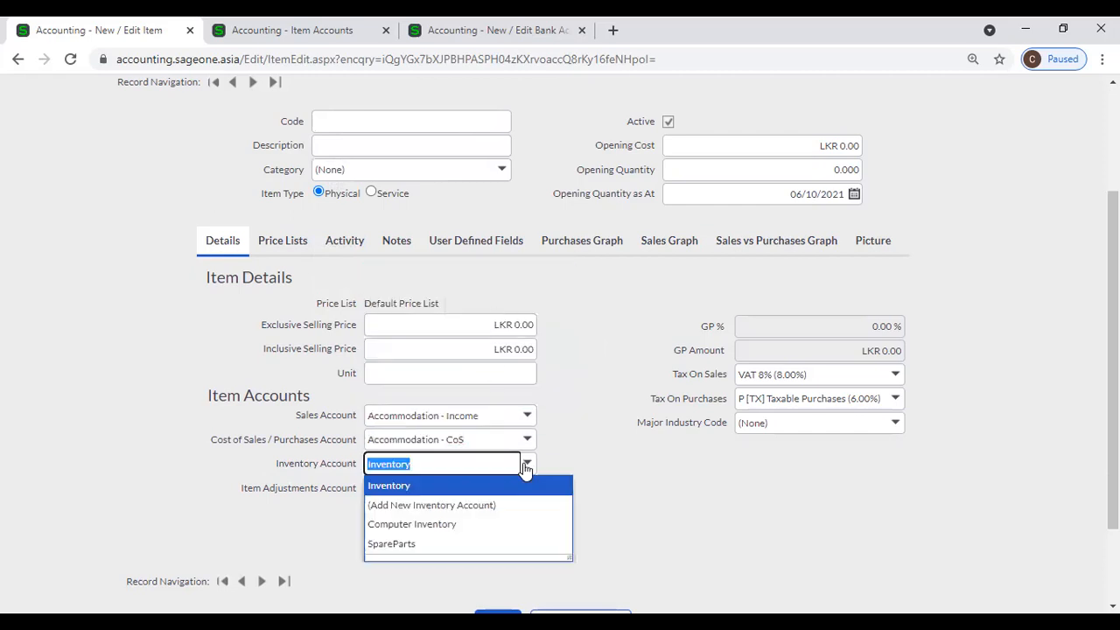
left_click(569, 454)
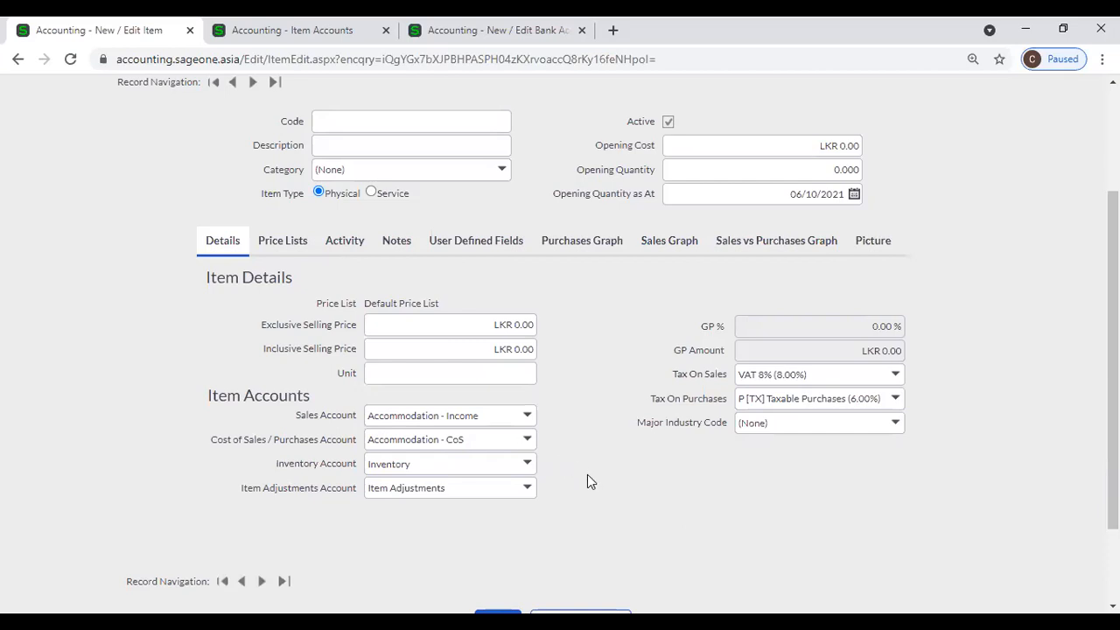
Step: Change the new item's Sales Account to F & B Income and check the Cost of Sales / Purchases Account options
left_click(375, 124)
left_click(561, 412)
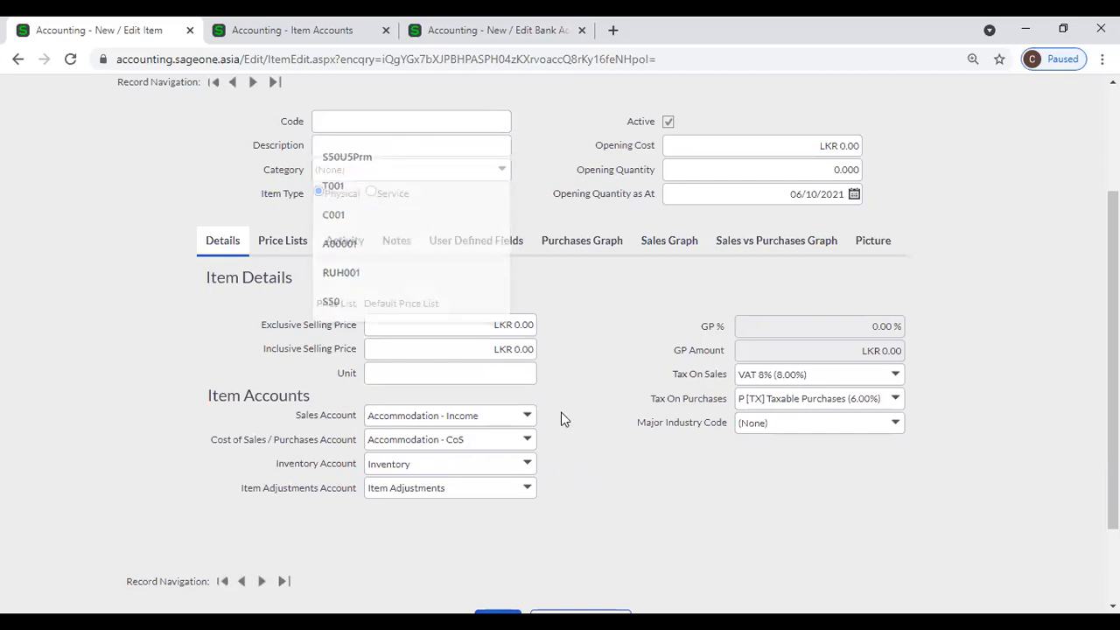
left_click(528, 416)
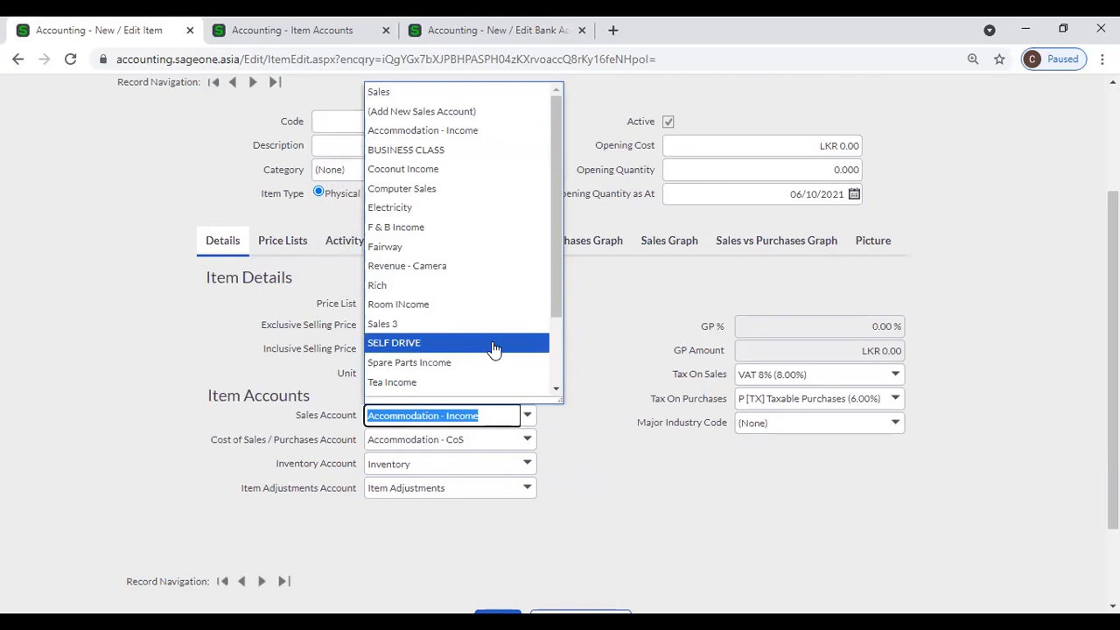
left_click(452, 229)
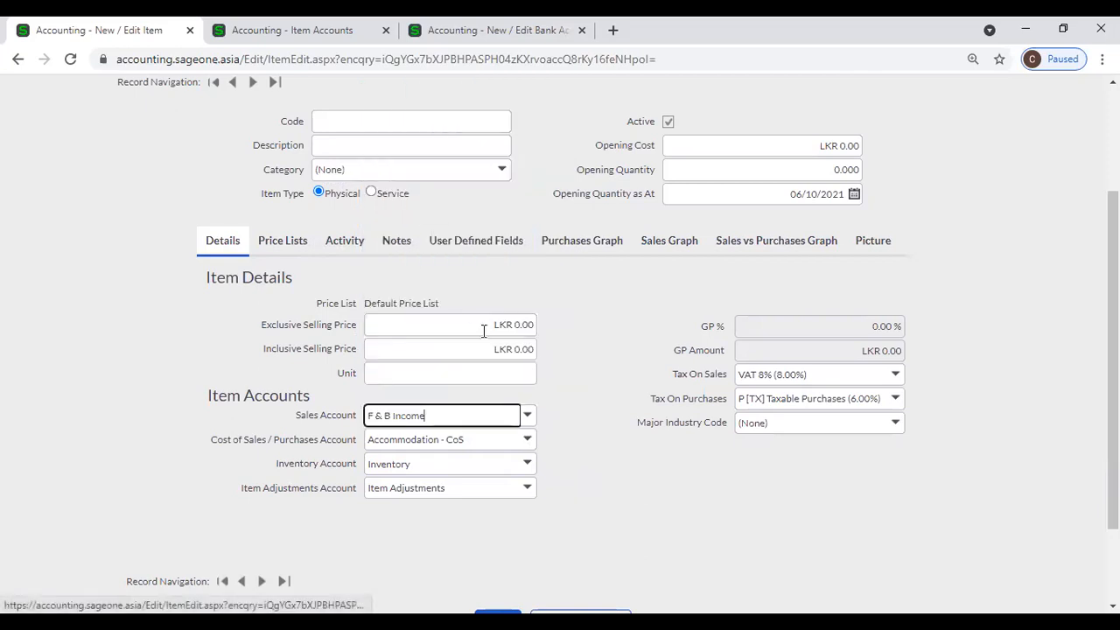
left_click(527, 439)
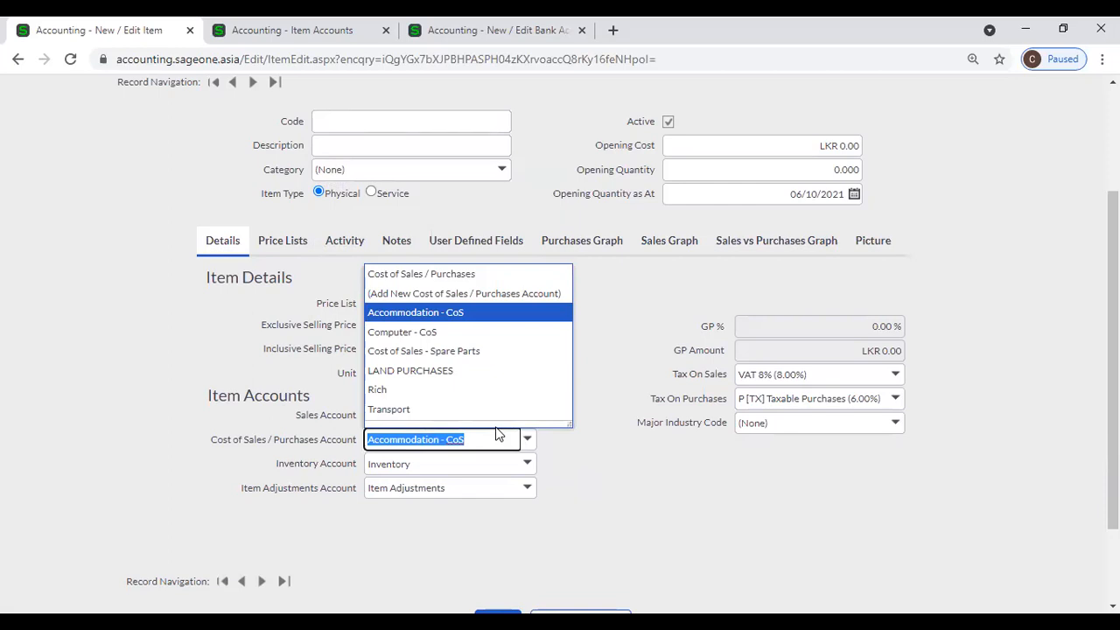
left_click(604, 483)
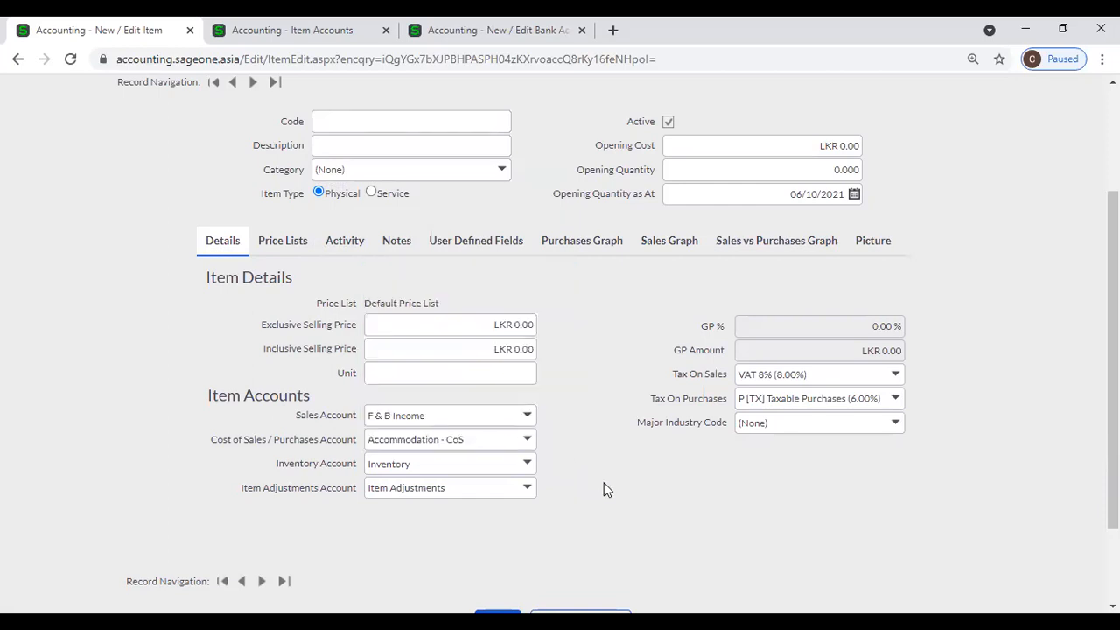
Step: Review the available Sales Account options and the rest of the New Item form without saving the item
scroll(585, 455, "up", 2)
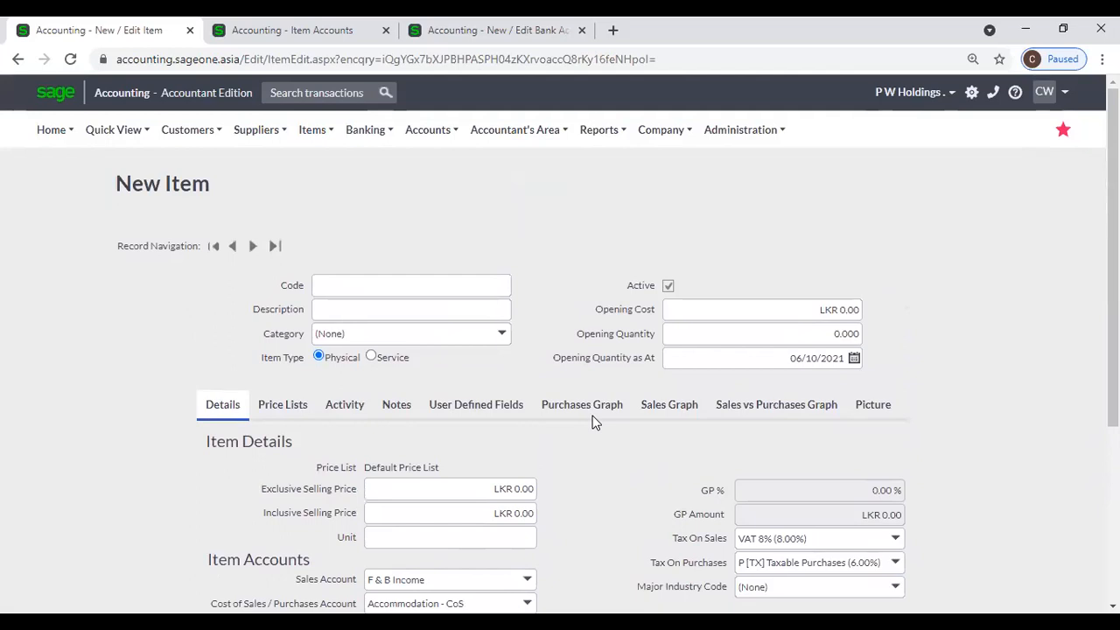
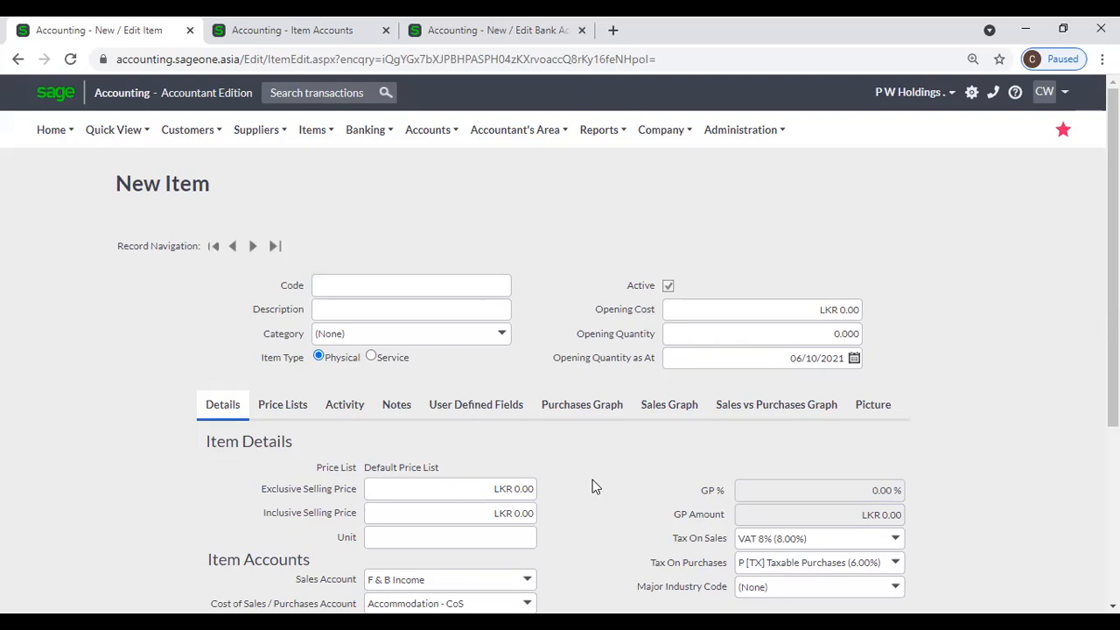
left_click(529, 579)
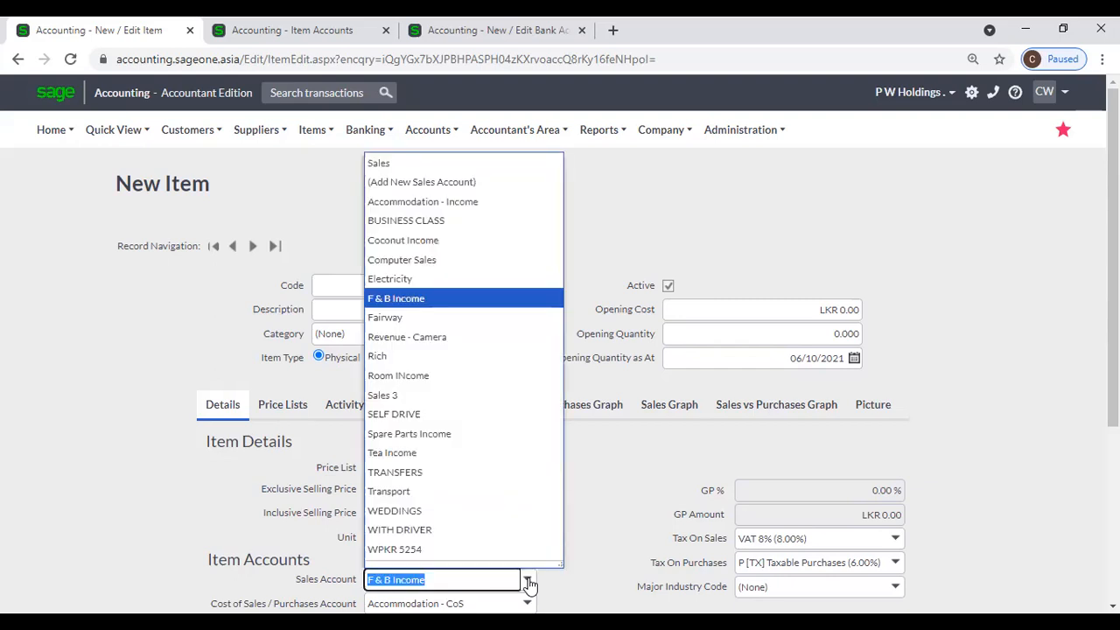
left_click(571, 551)
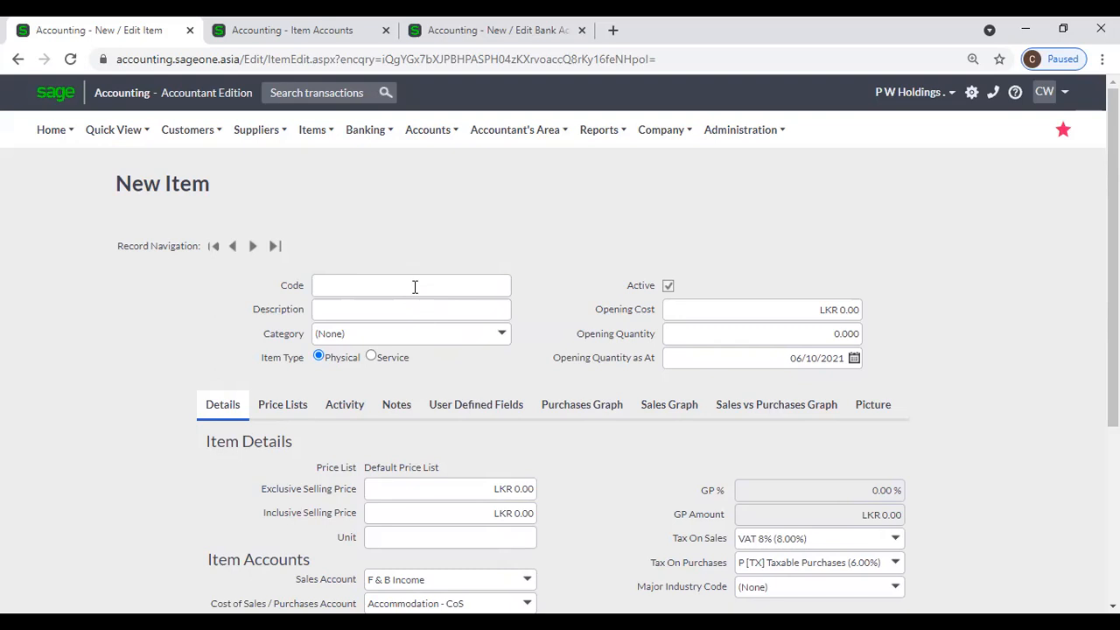
left_click(527, 580)
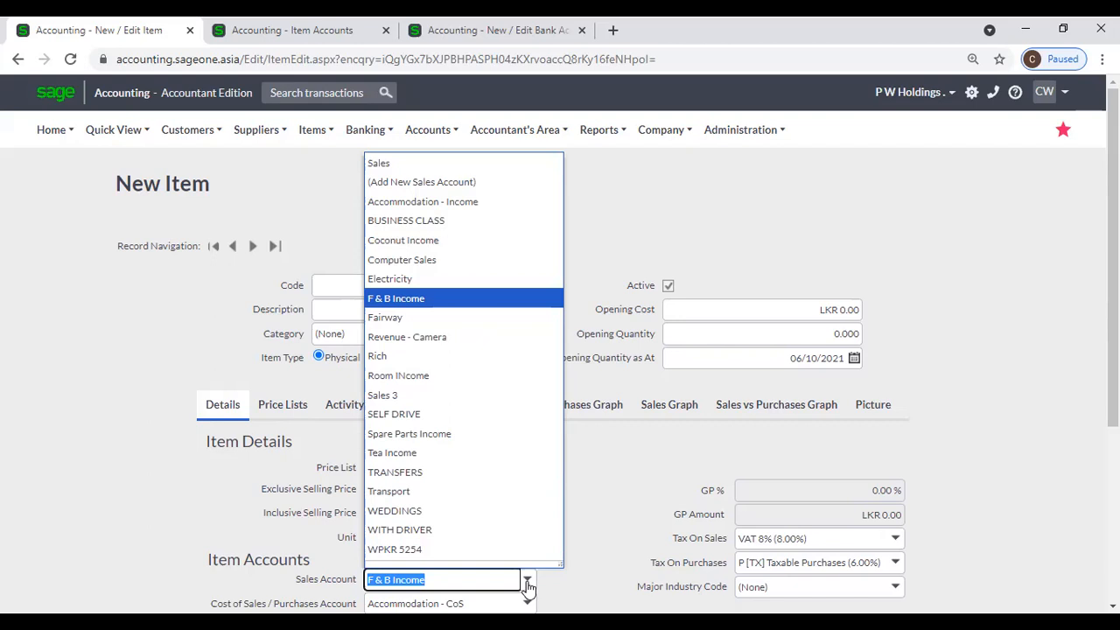
left_click(595, 518)
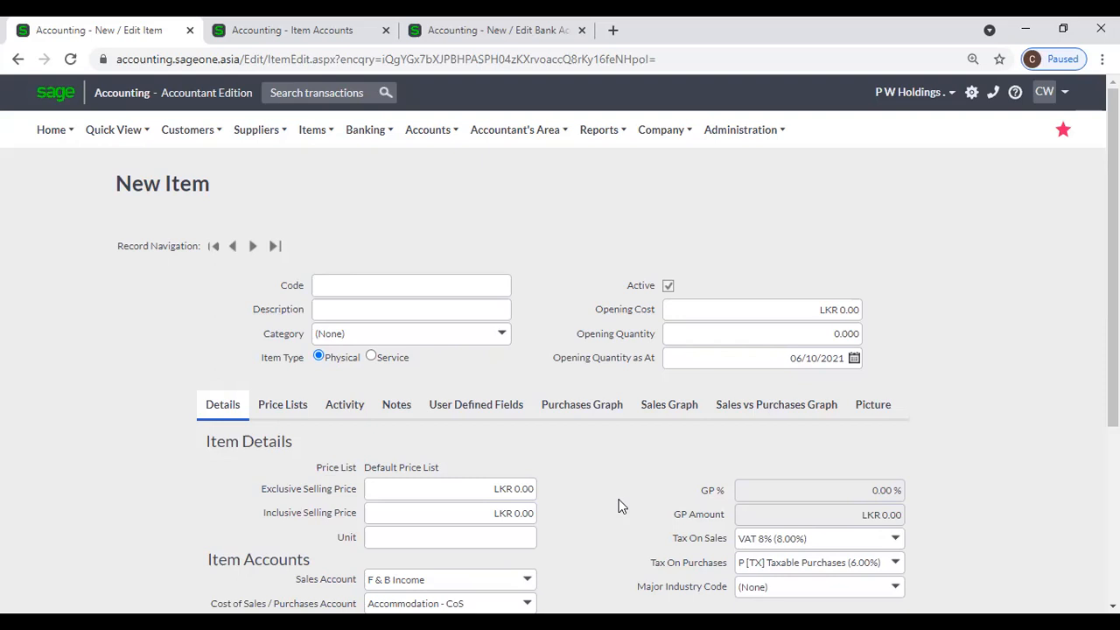
scroll(367, 560, "down", 2)
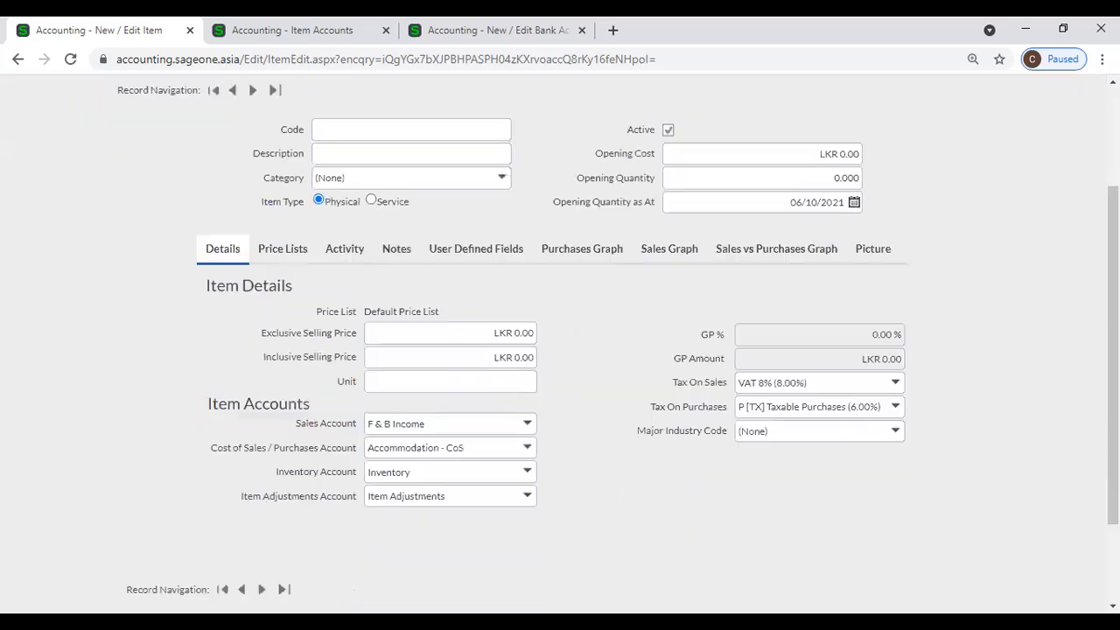
scroll(354, 507, "up", 2)
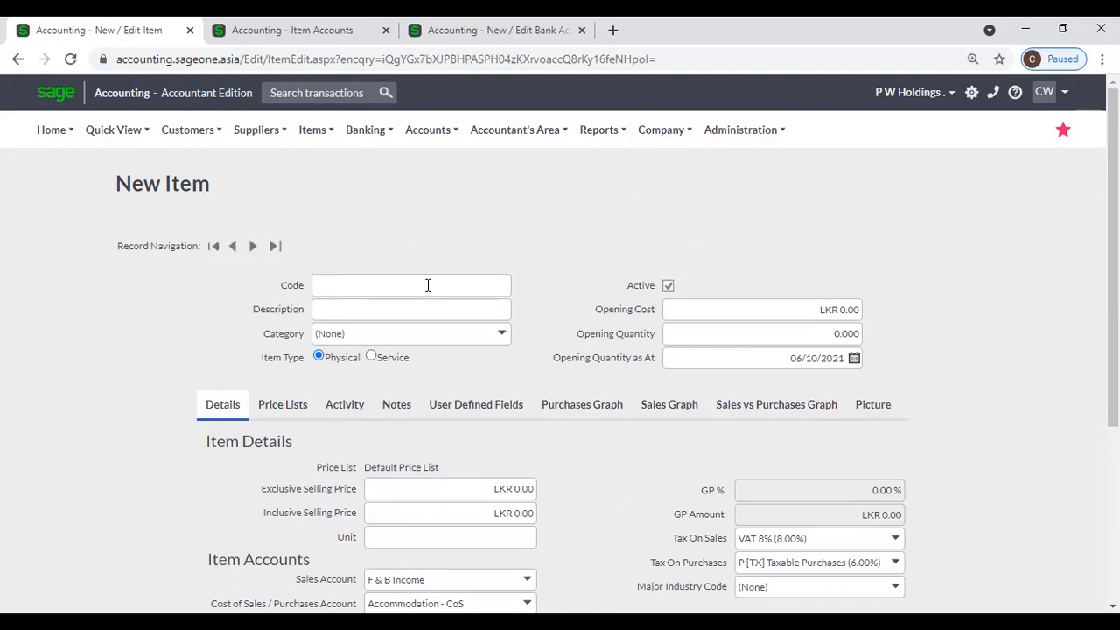
Step: Generate the Profit and Loss Report with the date range set to All
mouse_move(604, 129)
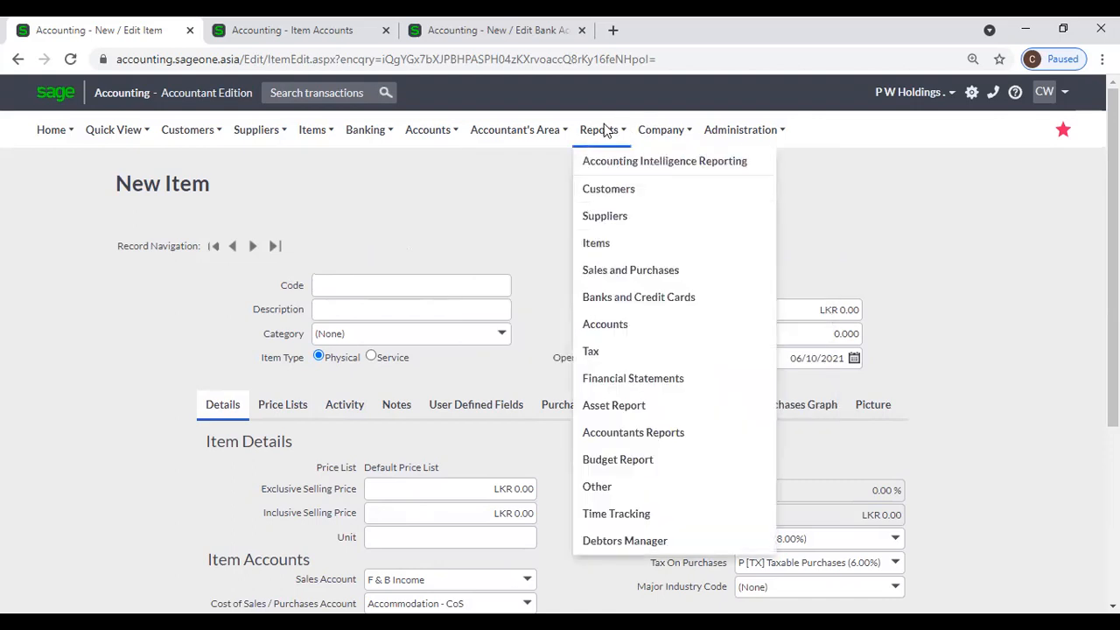
left_click(636, 379)
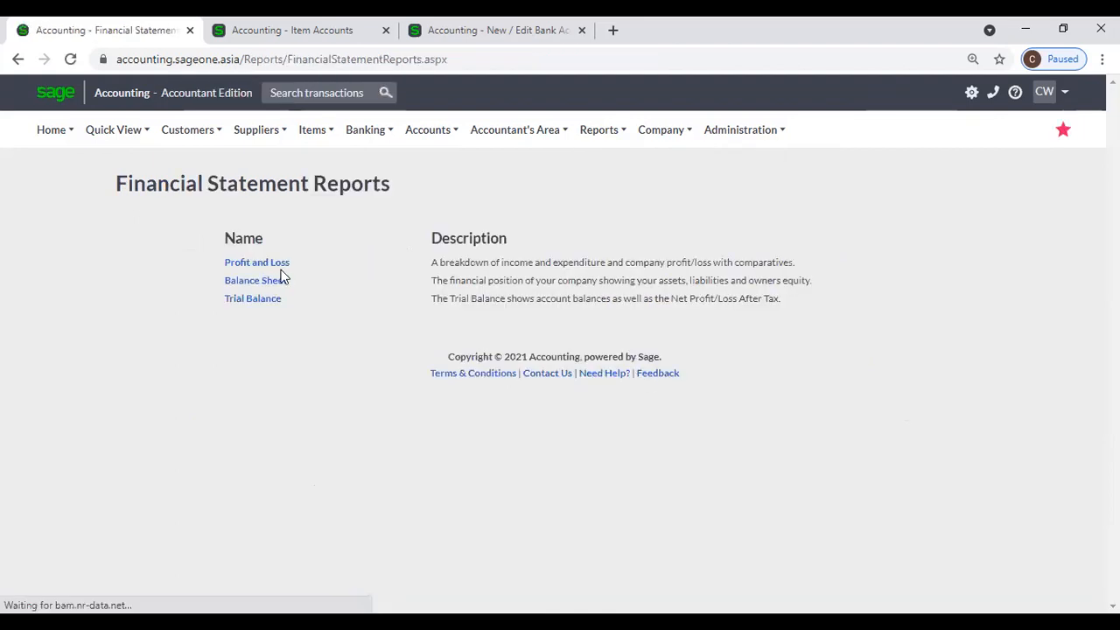
left_click(275, 263)
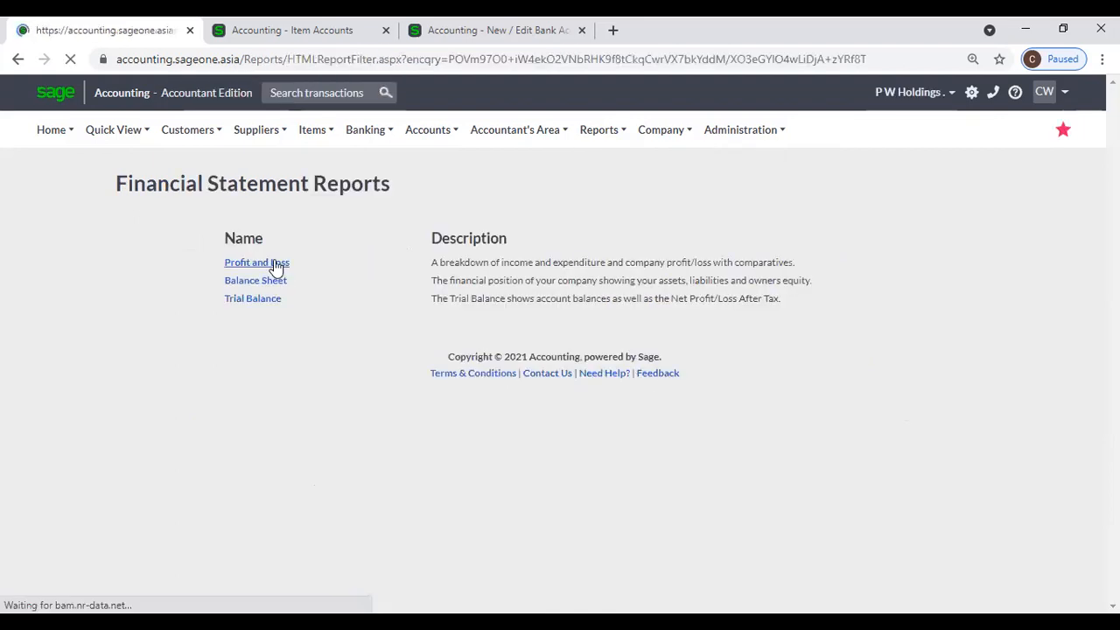
left_click(579, 322)
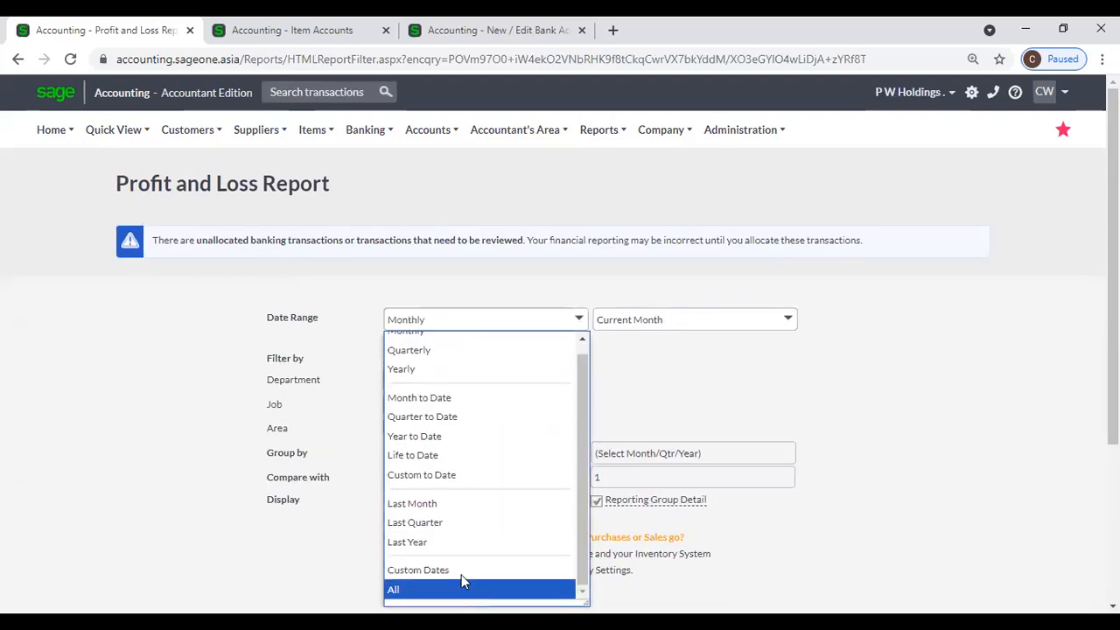
left_click(461, 589)
scroll(487, 492, "down", 2)
left_click(526, 495)
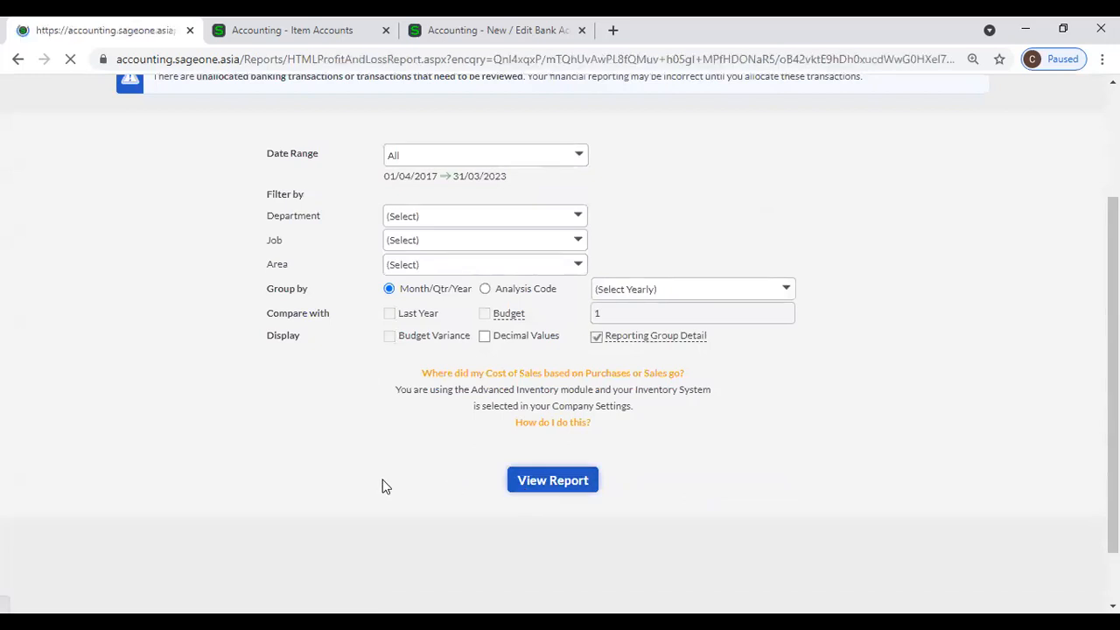
Step: Examine the report's Sales section and drill into the Accommodation - Income amount to view its Sales By Item Report
scroll(385, 487, "down", 2)
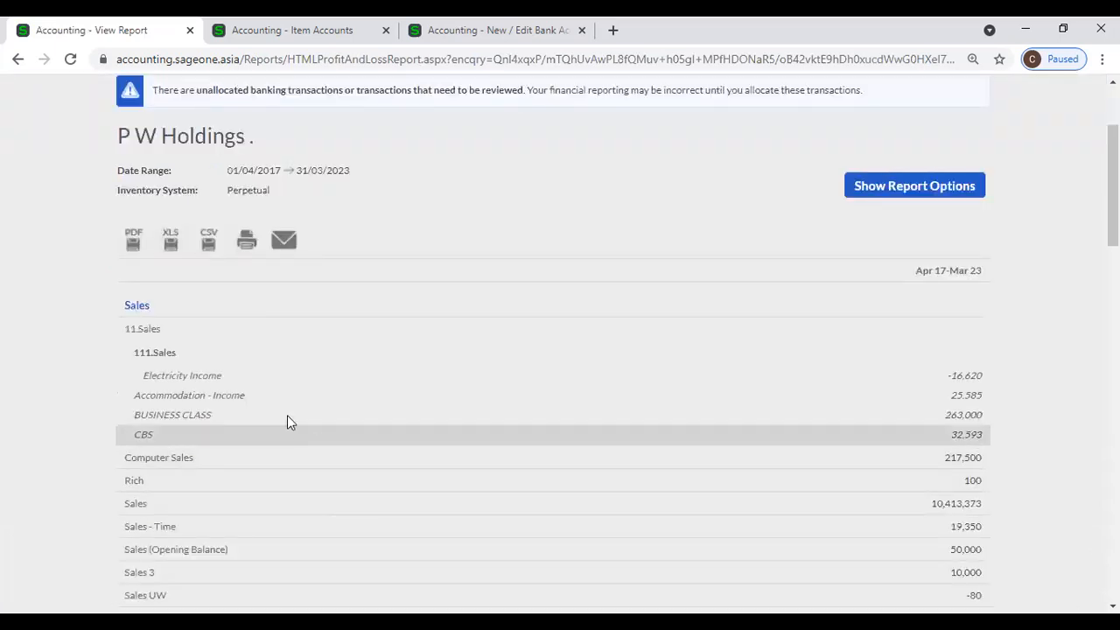
scroll(279, 469, "down", 2)
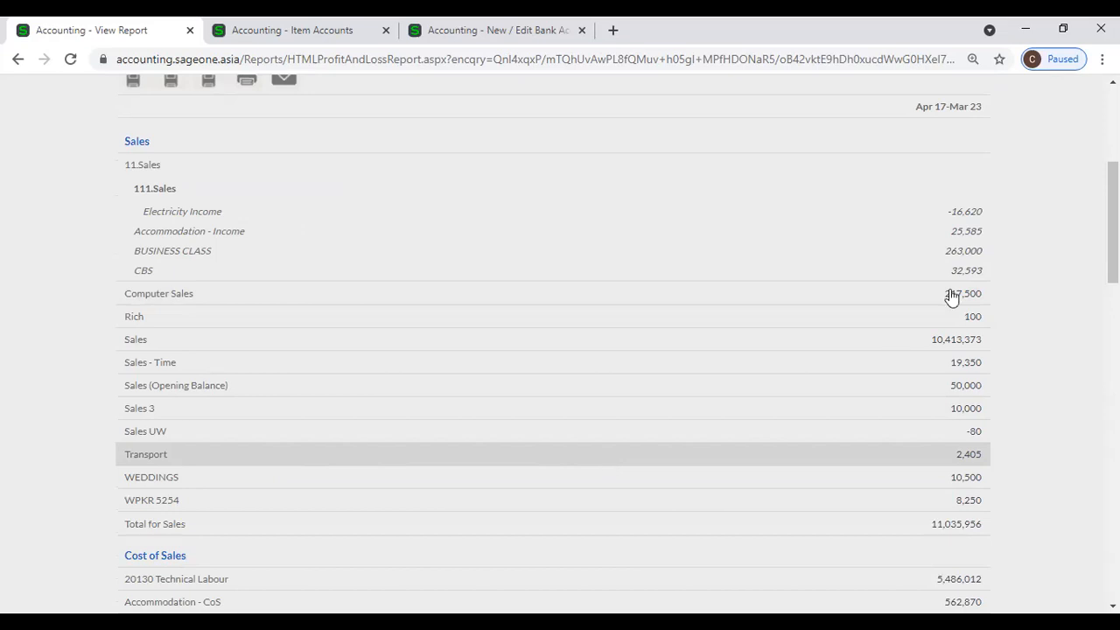
left_click(973, 234)
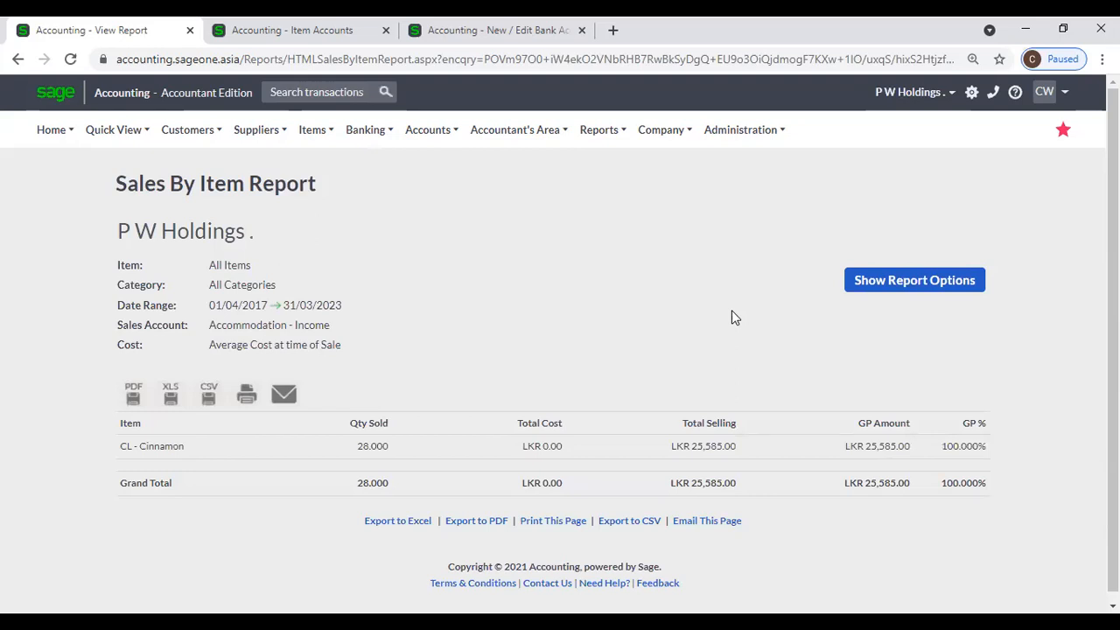
Step: Start a new account from the Item Accounts list and check the available Report Group Type options without choosing another one
mouse_move(389, 150)
mouse_move(441, 133)
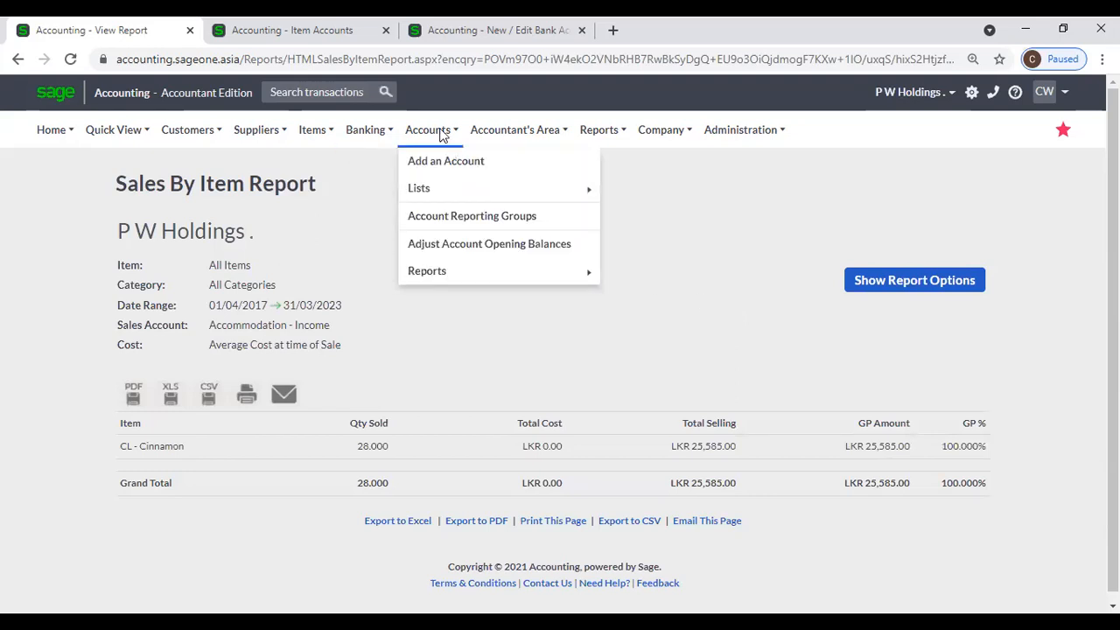
mouse_move(447, 188)
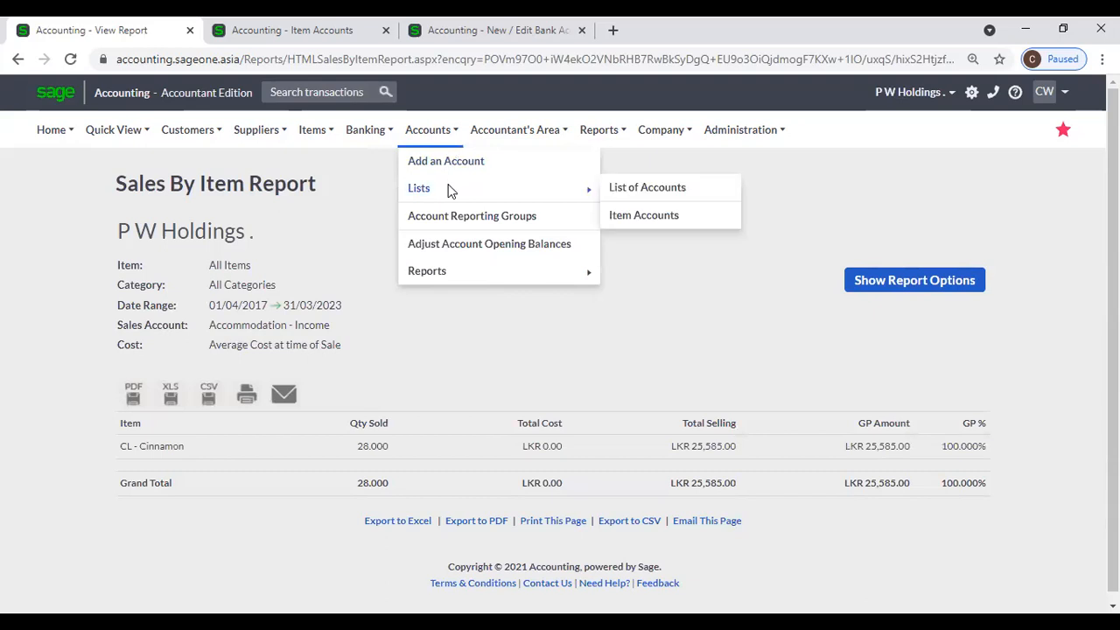
left_click(636, 218)
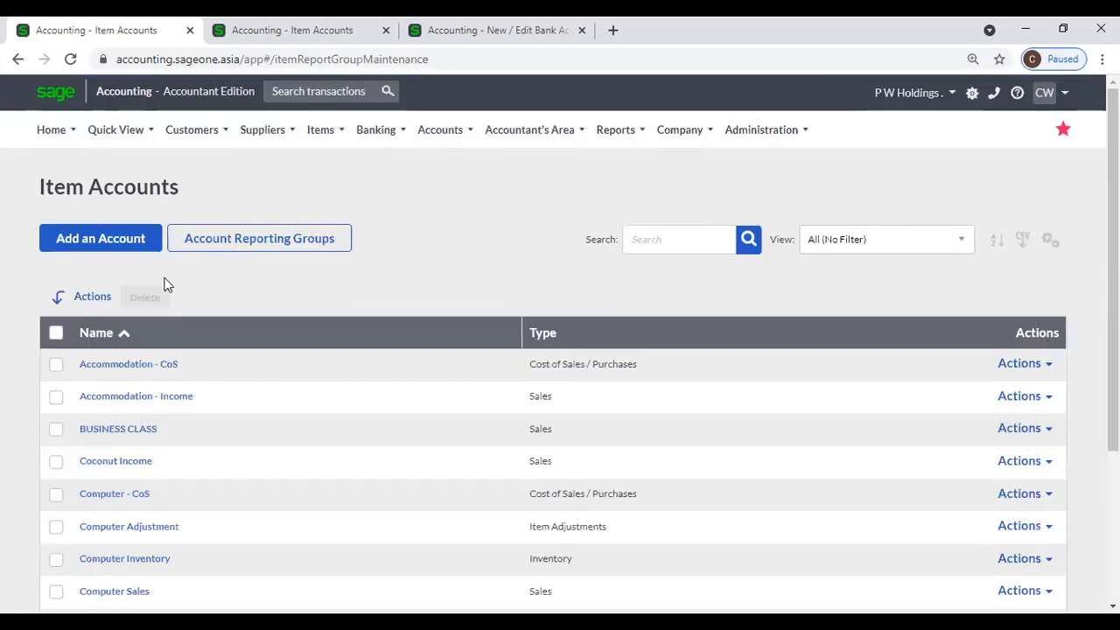
left_click(138, 245)
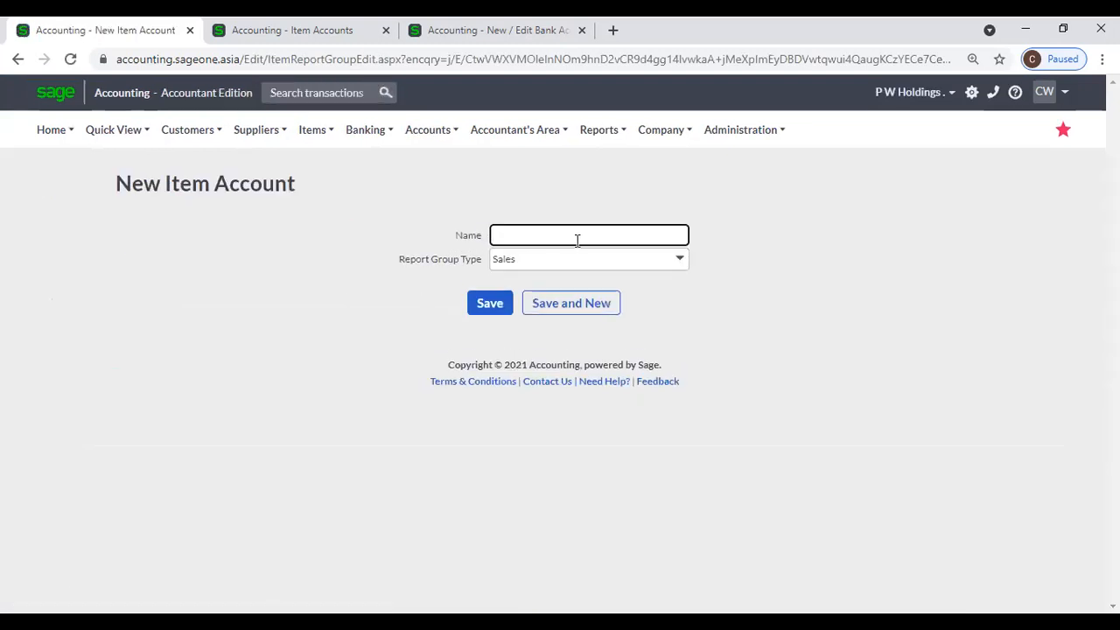
left_click(678, 266)
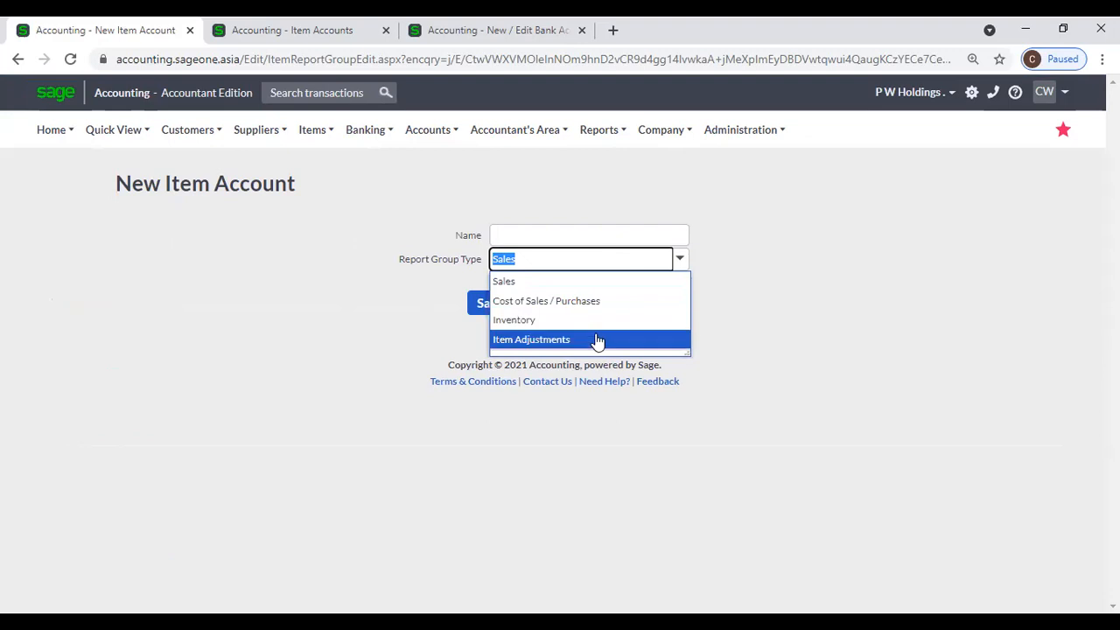
left_click(820, 337)
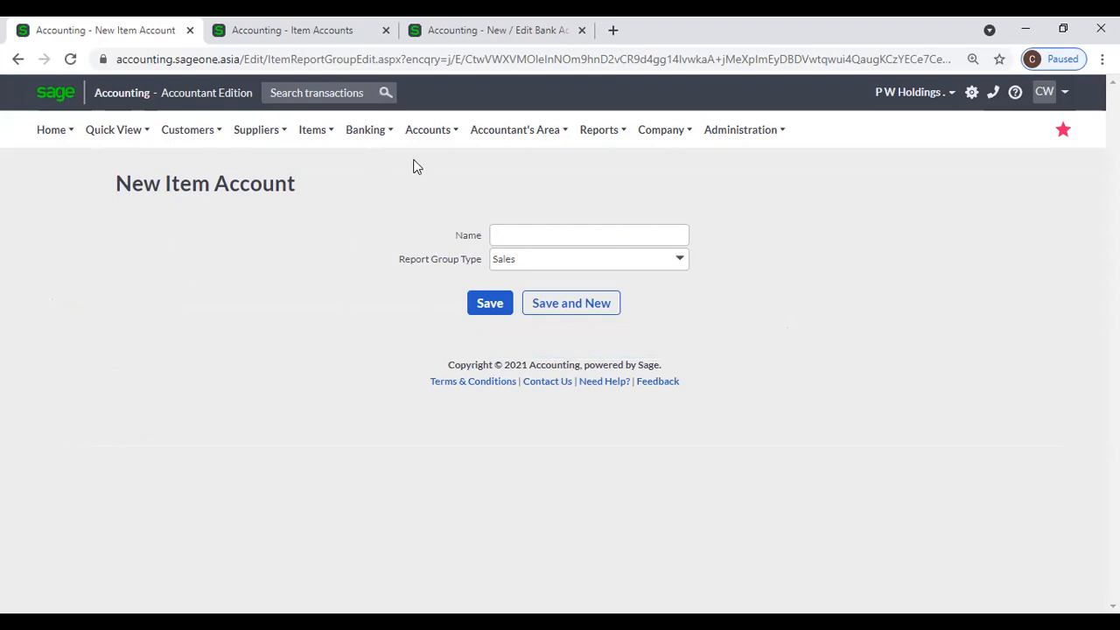
Step: Open the Account Reporting Groups page and compare it with the Item Accounts list
mouse_move(420, 155)
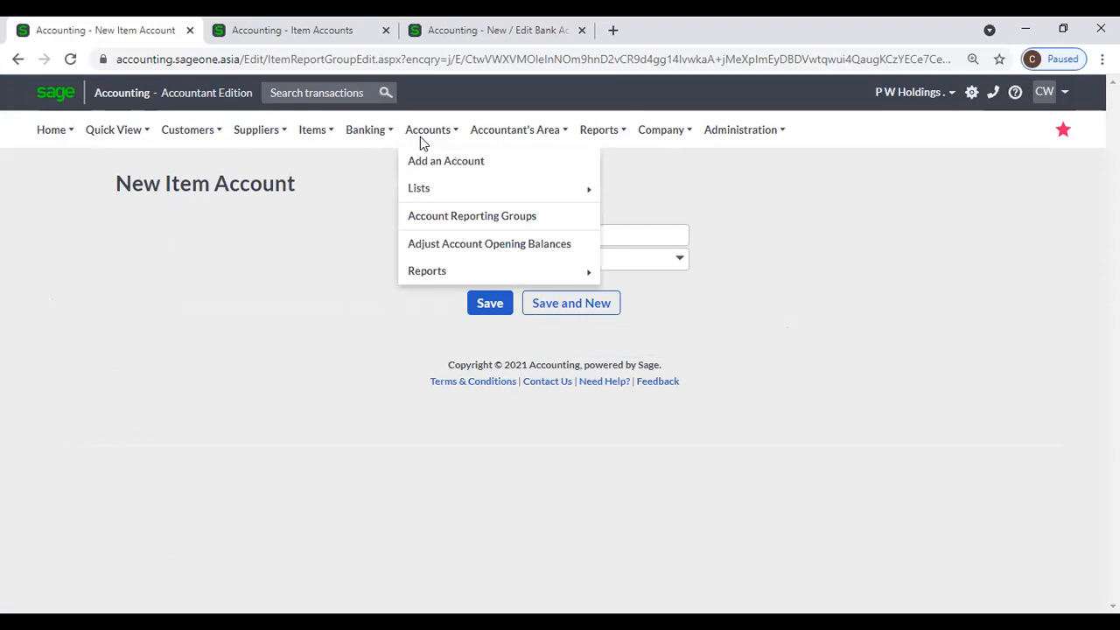
left_click(435, 218)
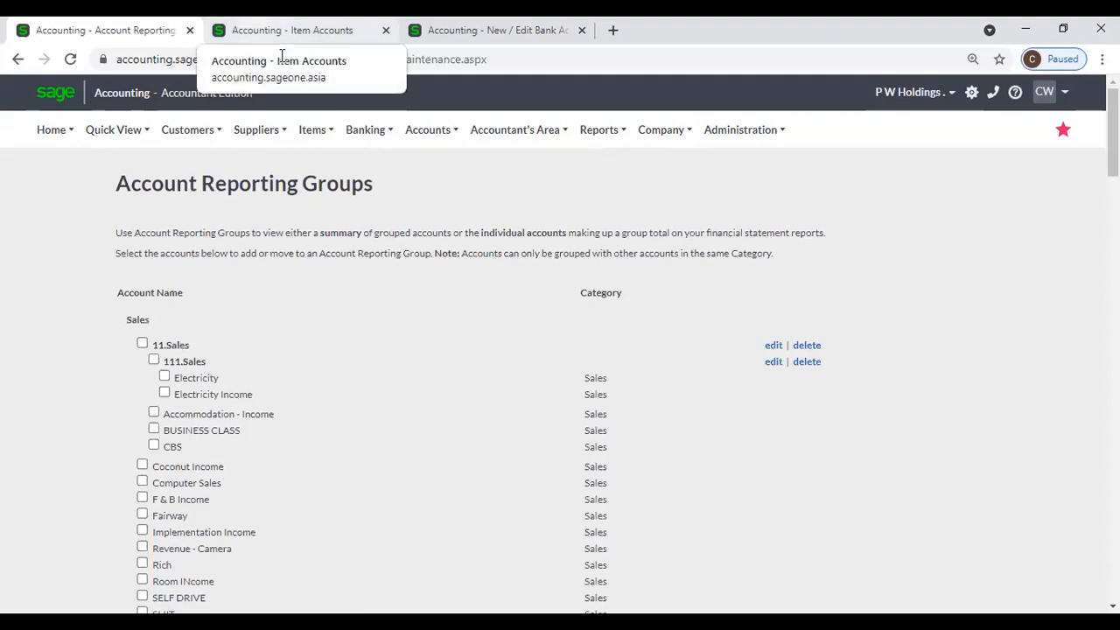
left_click(282, 35)
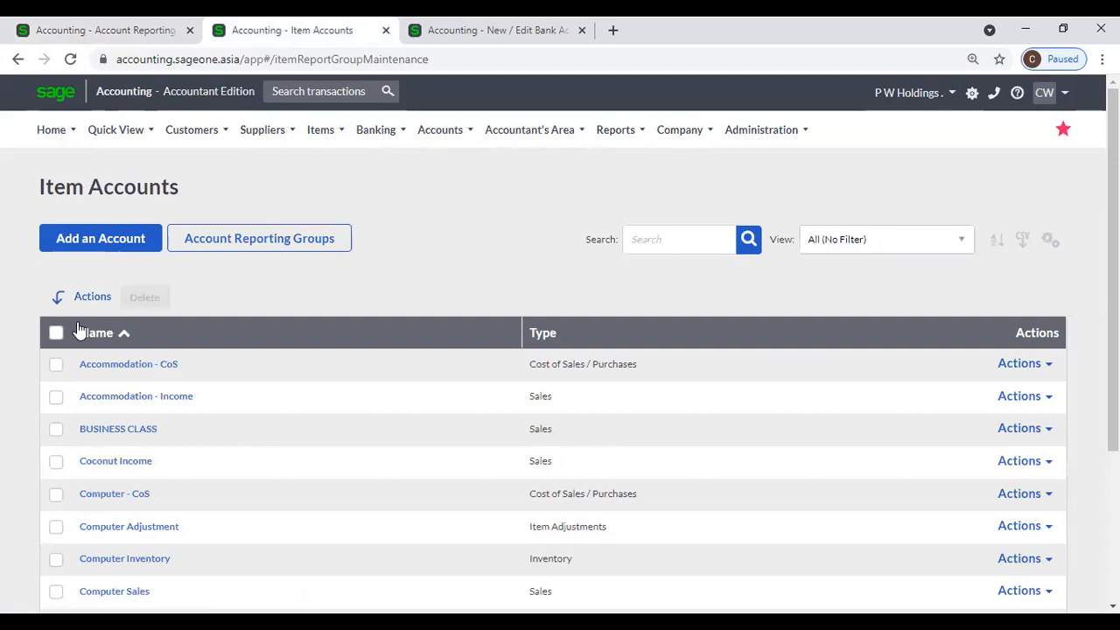
left_click(78, 24)
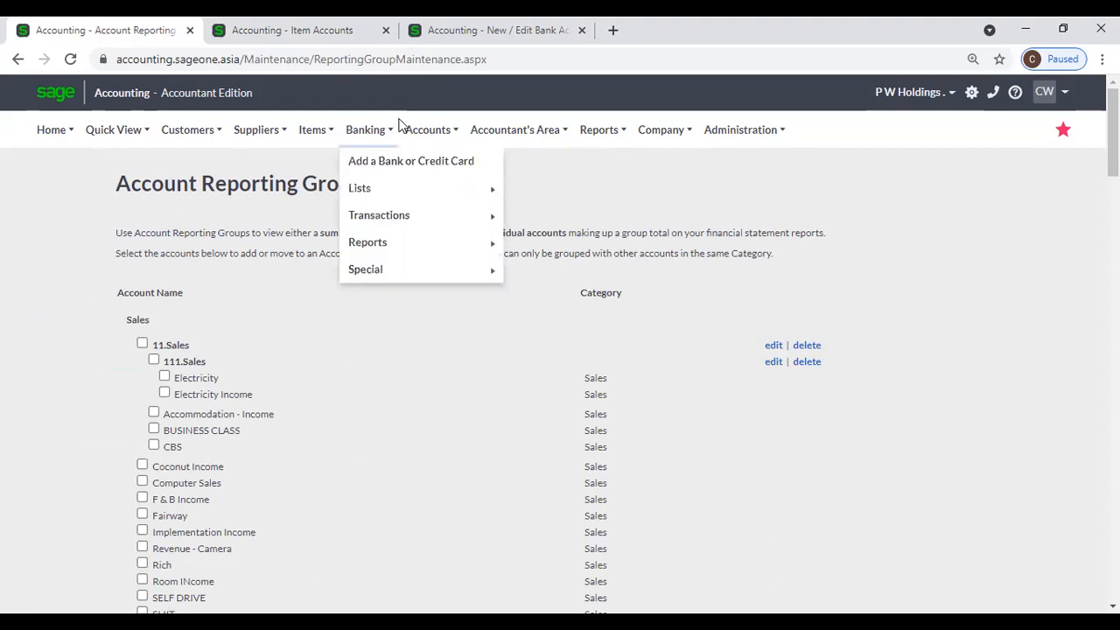
mouse_move(427, 130)
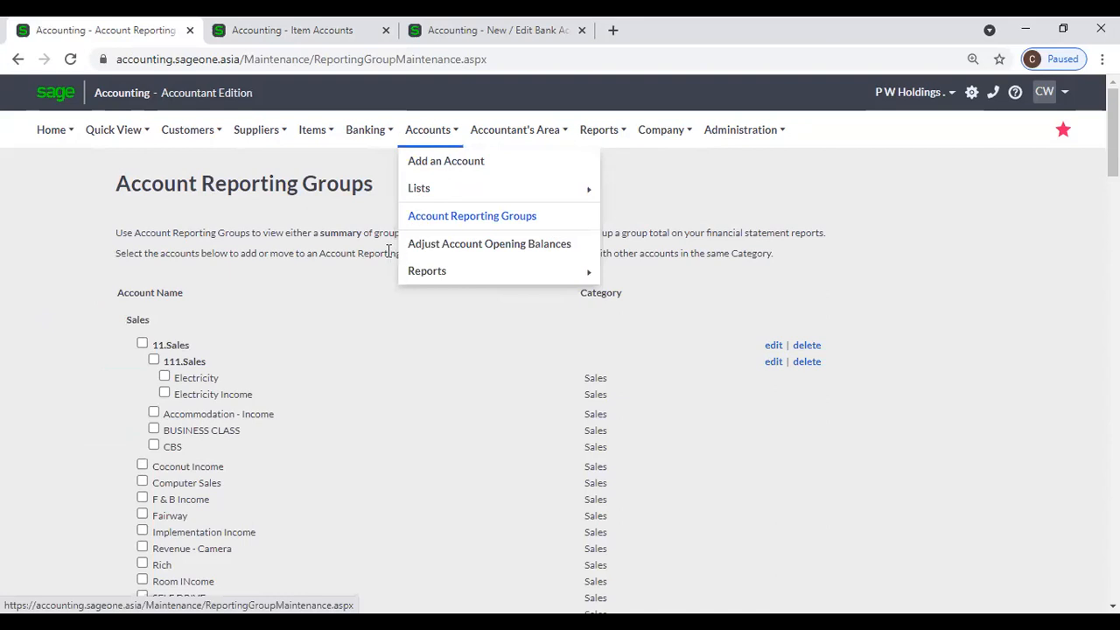
Step: Generate the Profit and Loss financial statement for the All date range in the browser tab holding the Item Accounts list
left_click(314, 39)
mouse_move(320, 130)
mouse_move(615, 129)
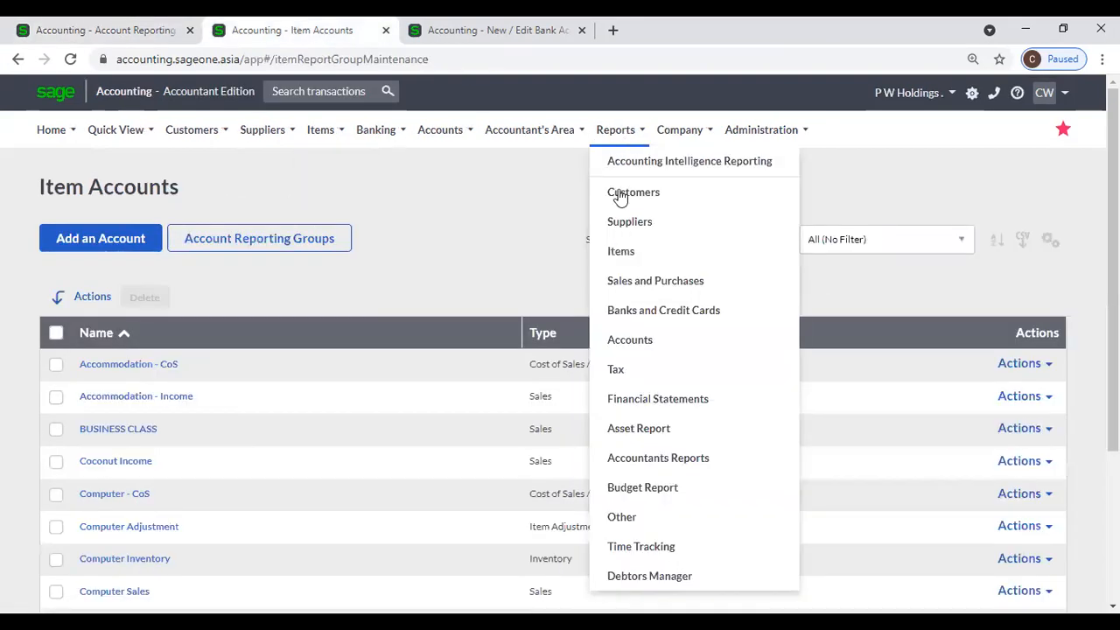
left_click(643, 404)
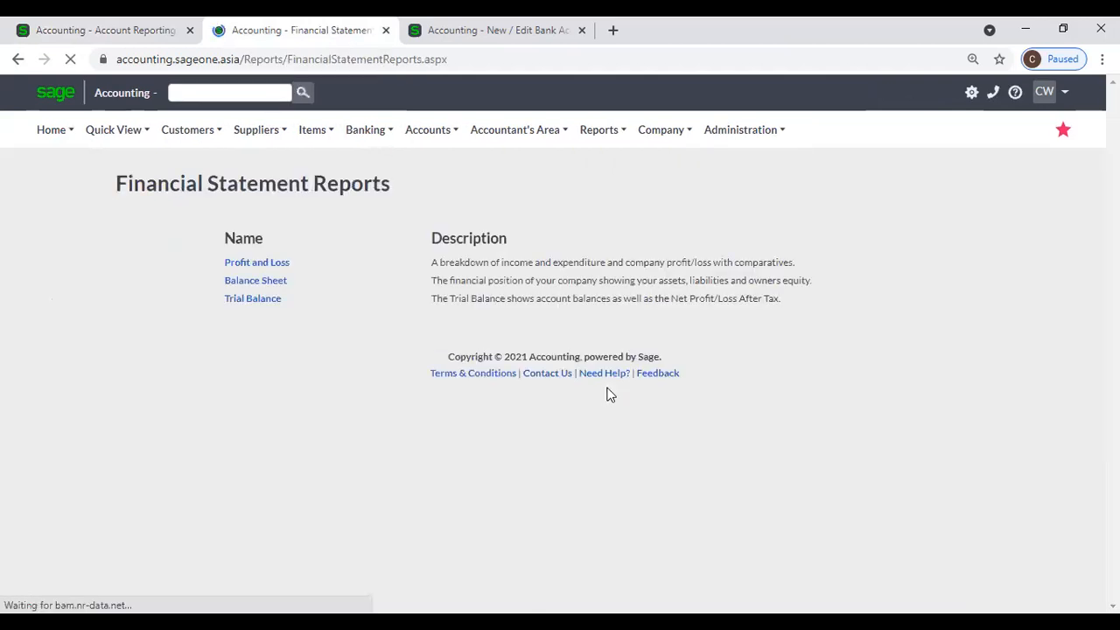
left_click(278, 265)
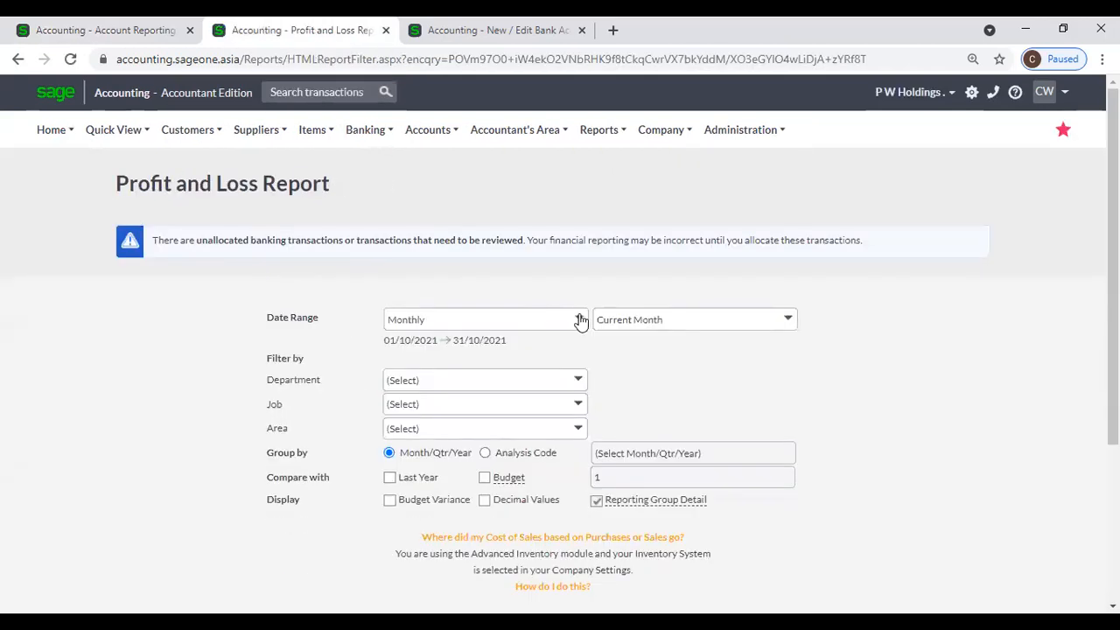
left_click(578, 320)
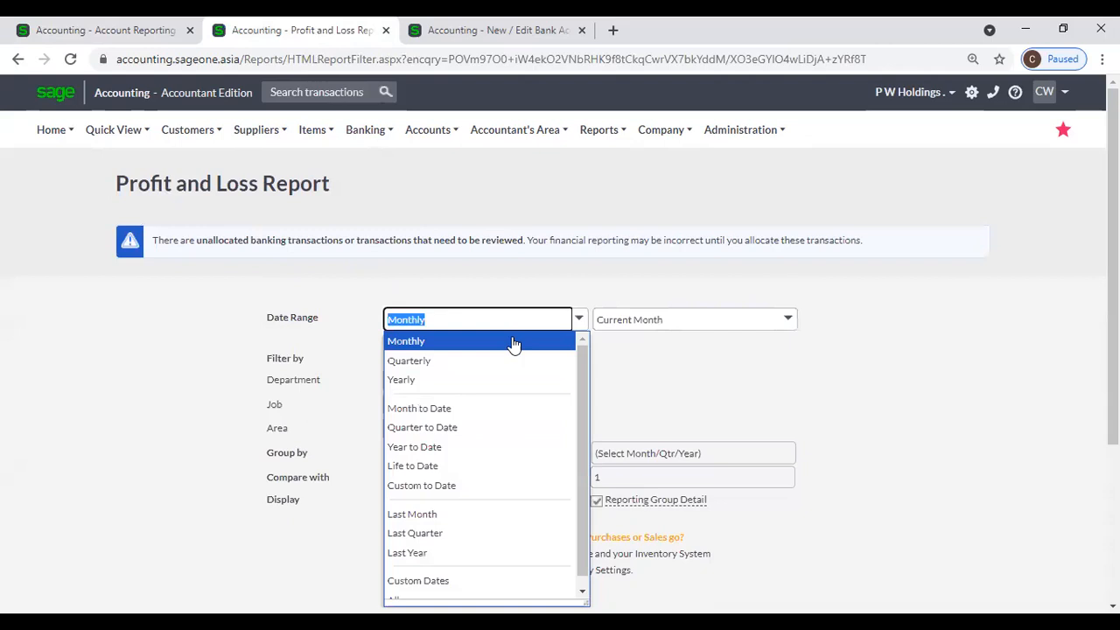
left_click(445, 600)
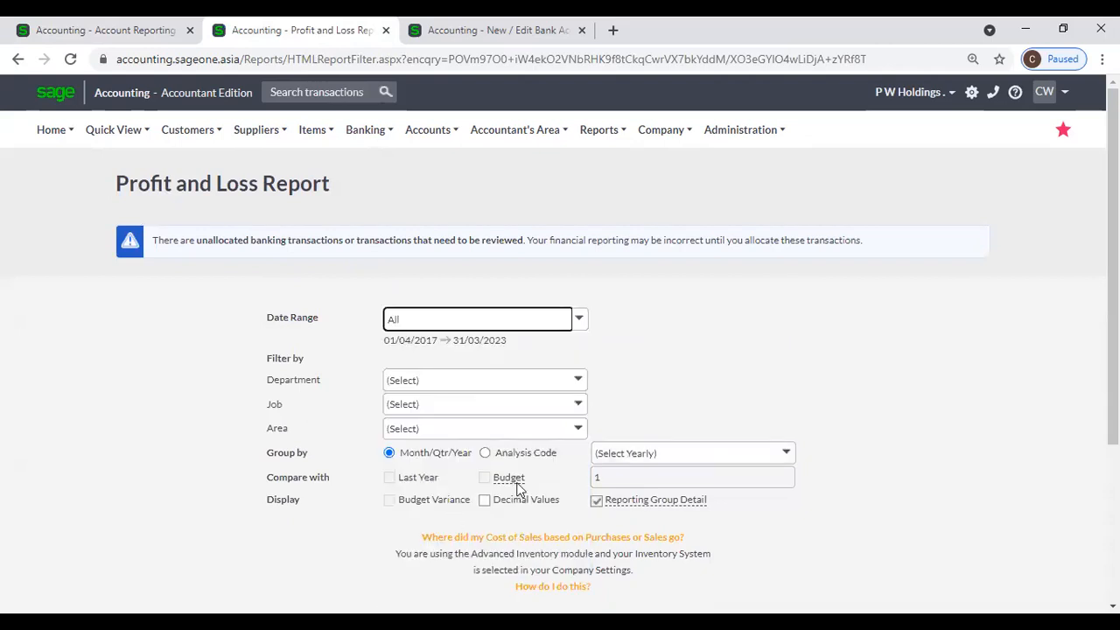
scroll(525, 455, "down", 3)
scroll(343, 312, "up", 3)
scroll(525, 393, "down", 2)
left_click(552, 490)
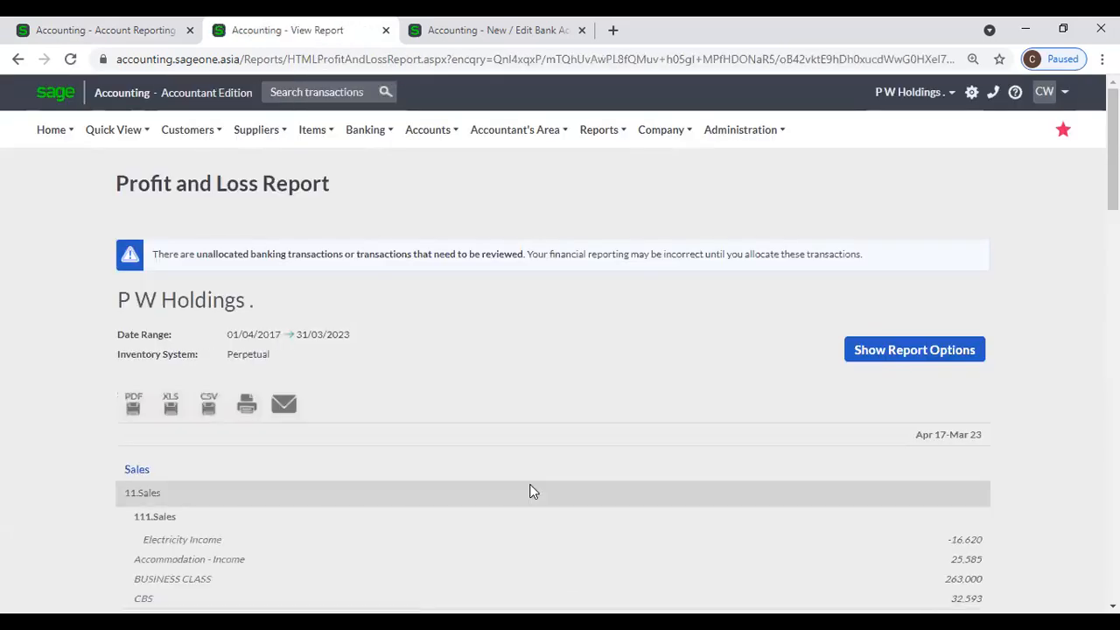
Step: Examine how the Profit and Loss Report's Expenses section groups accounts under Administration, Distribution, Finance and Marketing
scroll(530, 486, "down", 12)
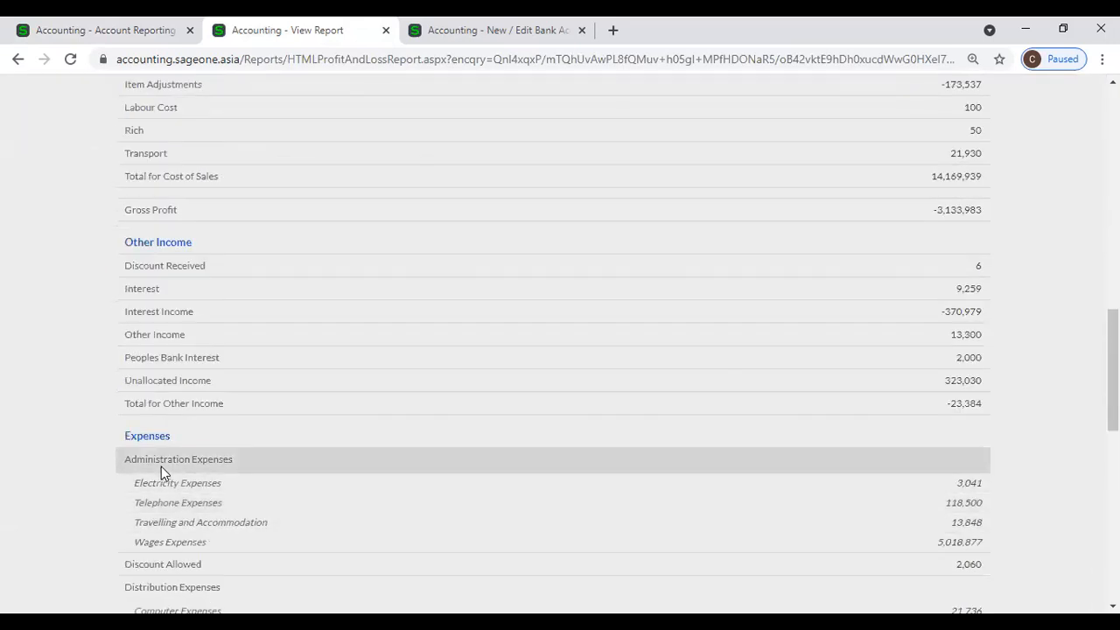
scroll(258, 471, "down", 2)
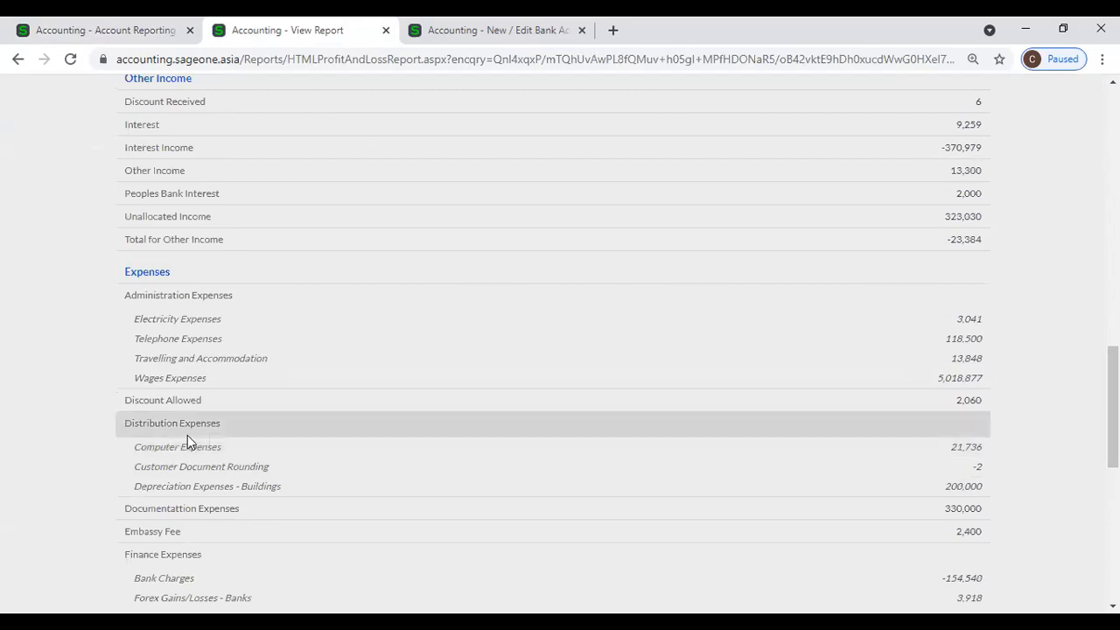
scroll(179, 490, "down", 2)
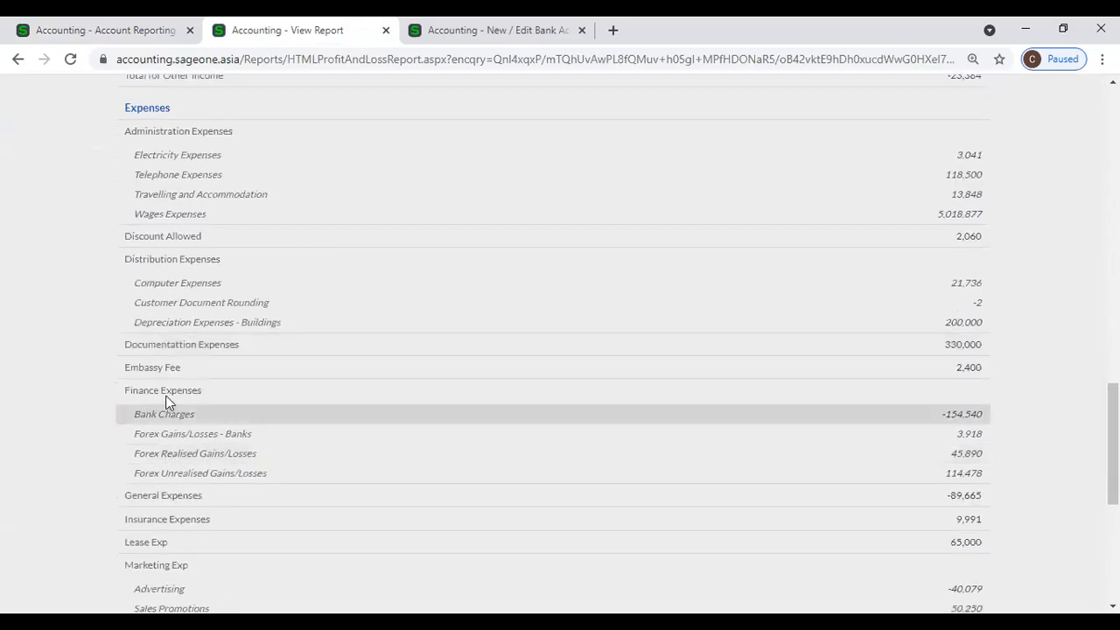
scroll(233, 431, "down", 2)
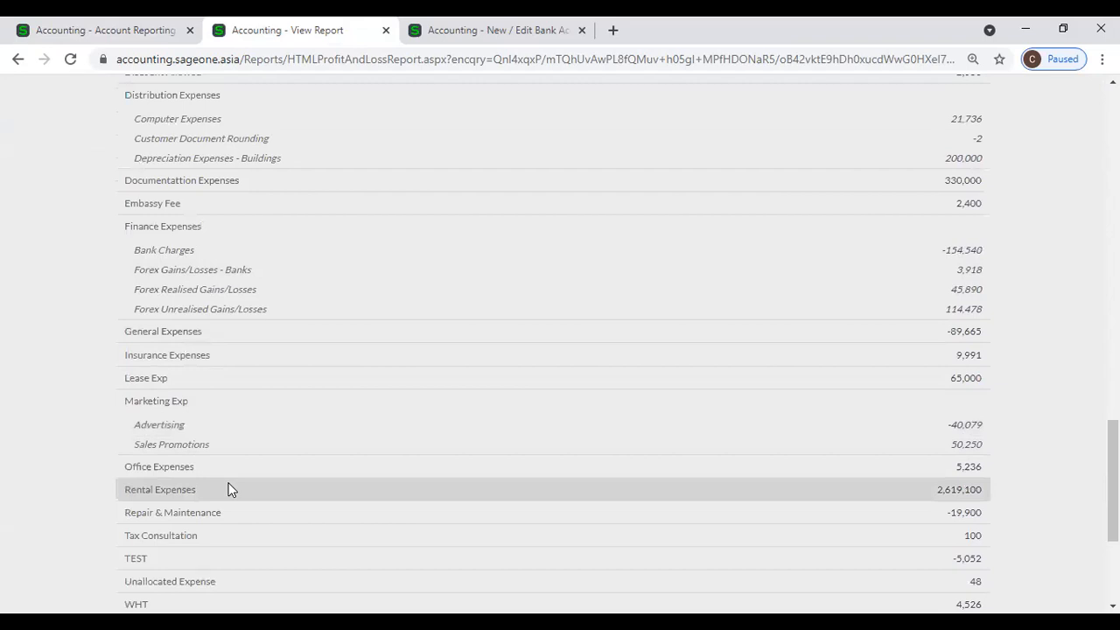
Step: On the Account Reporting Groups page, group the F & B Income and Room INcome accounts in a new report group named UOR
left_click(57, 30)
scroll(266, 450, "down", 2)
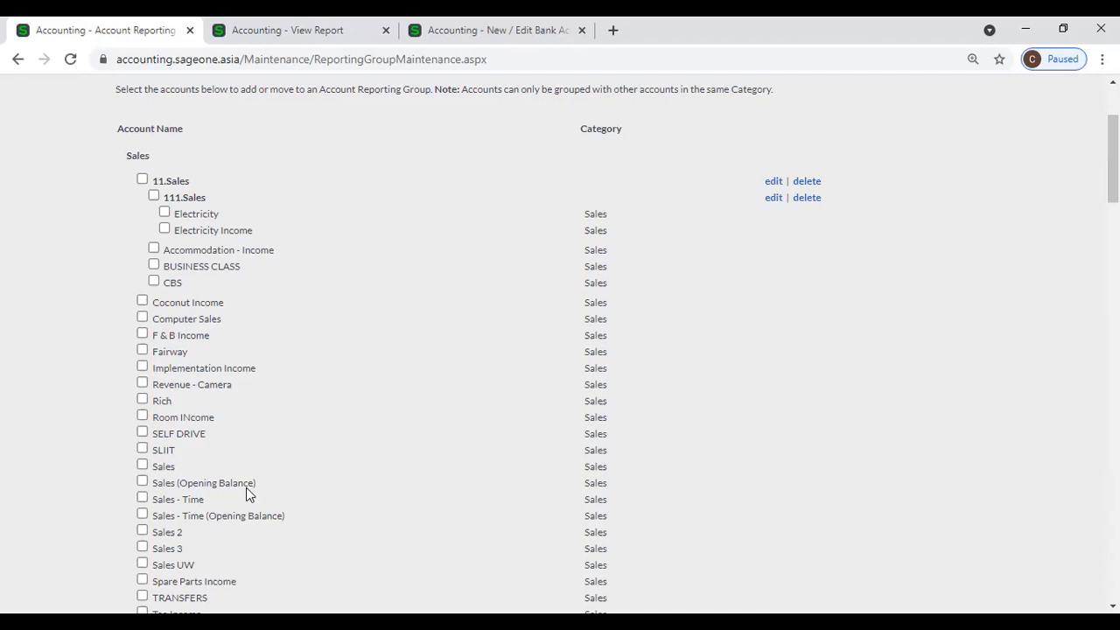
scroll(234, 368, "down", 3)
scroll(235, 373, "down", 3)
scroll(235, 374, "up", 6)
left_click(142, 417)
left_click(142, 416)
left_click(141, 415)
left_click(141, 335)
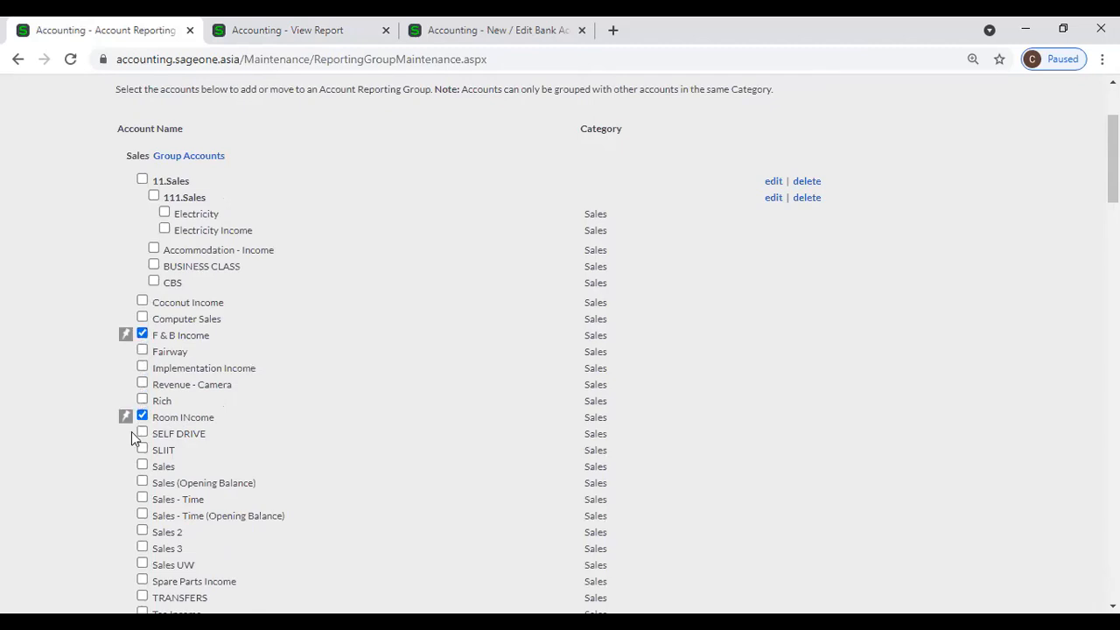
left_click(127, 338)
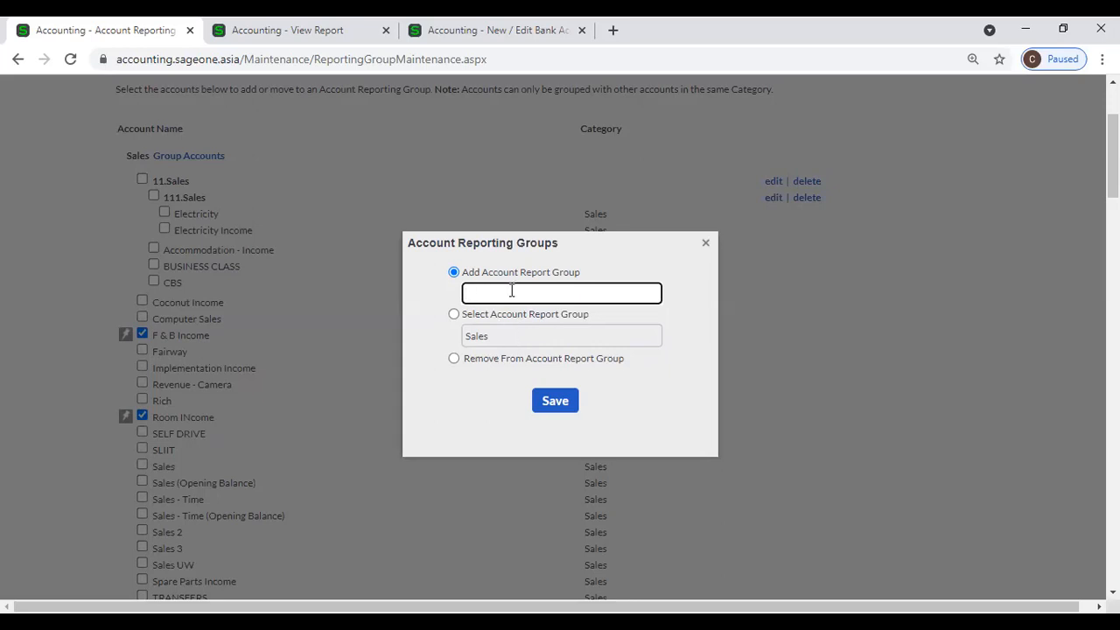
type("UOR")
left_click(554, 401)
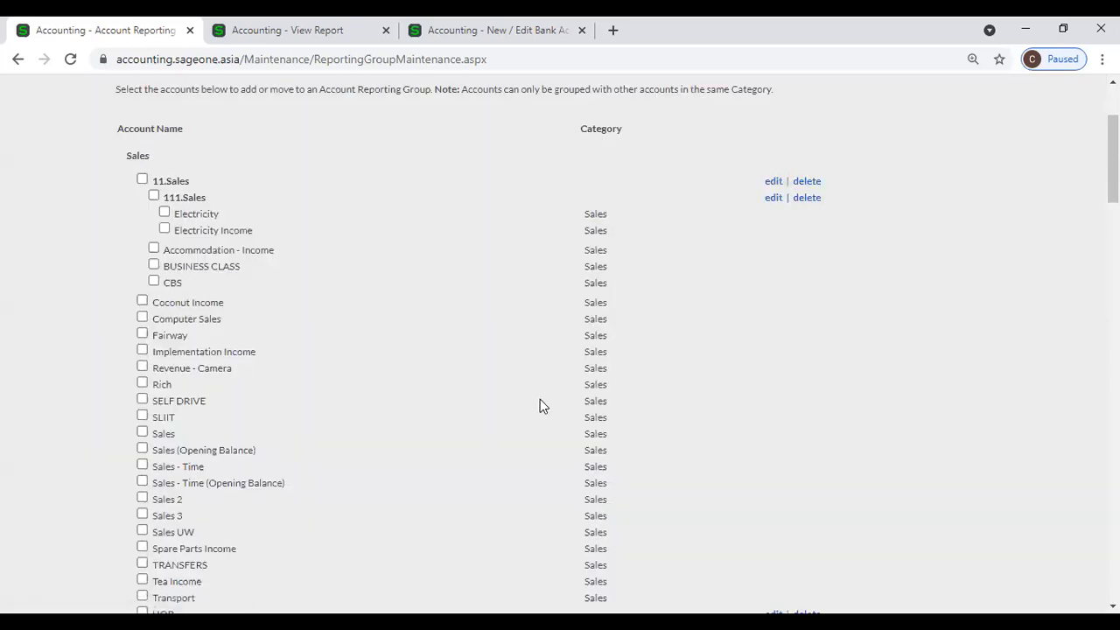
Step: Delete the UOR reporting group from the Sales category
scroll(300, 463, "down", 4)
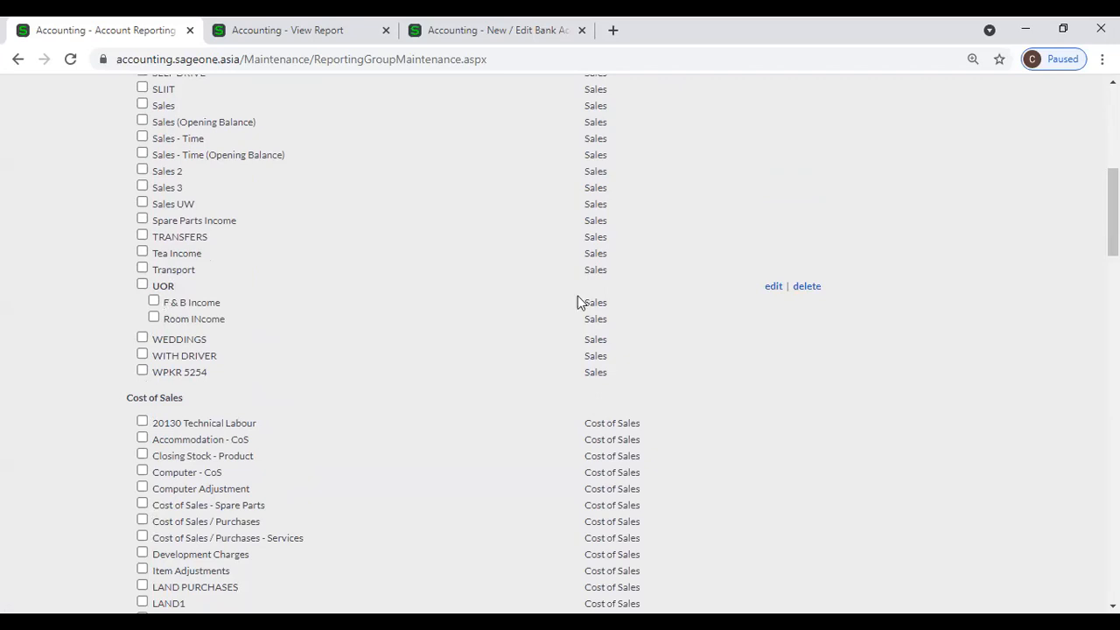
left_click(809, 287)
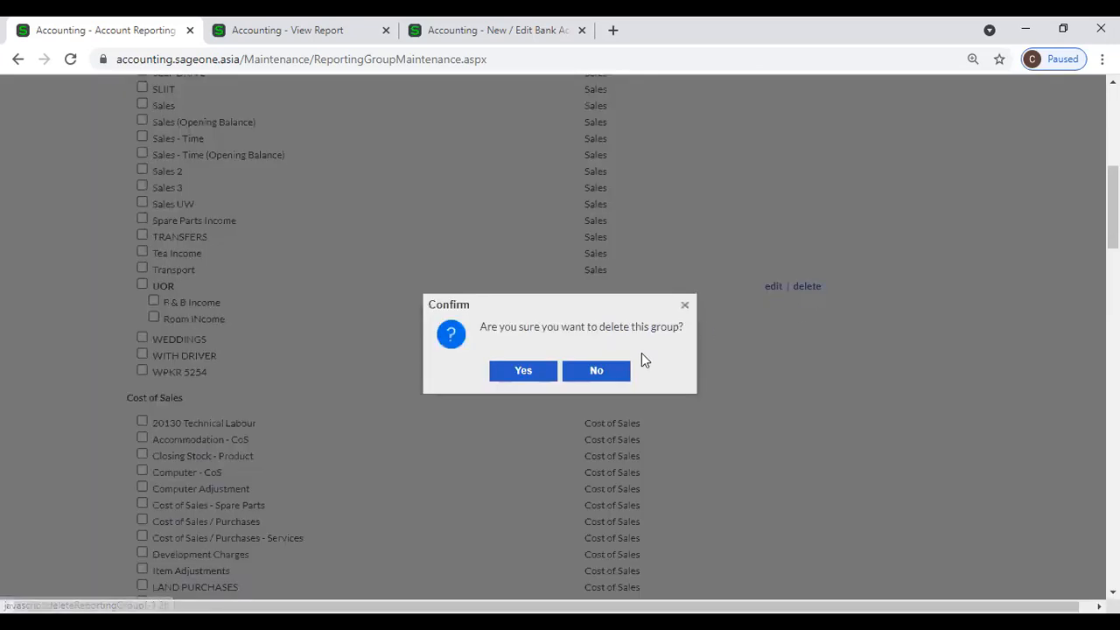
left_click(534, 374)
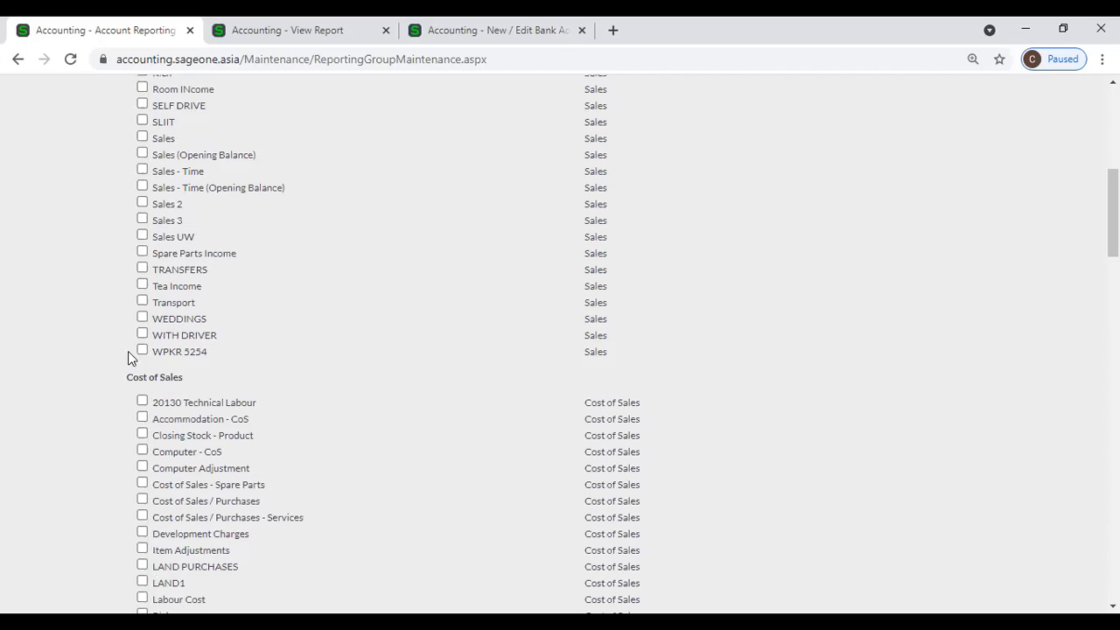
Step: Group Sales - Time, Sales - Time (Opening Balance), Sales 2 and Sales 3 in a new report group named New Group
scroll(128, 341, "up", 3)
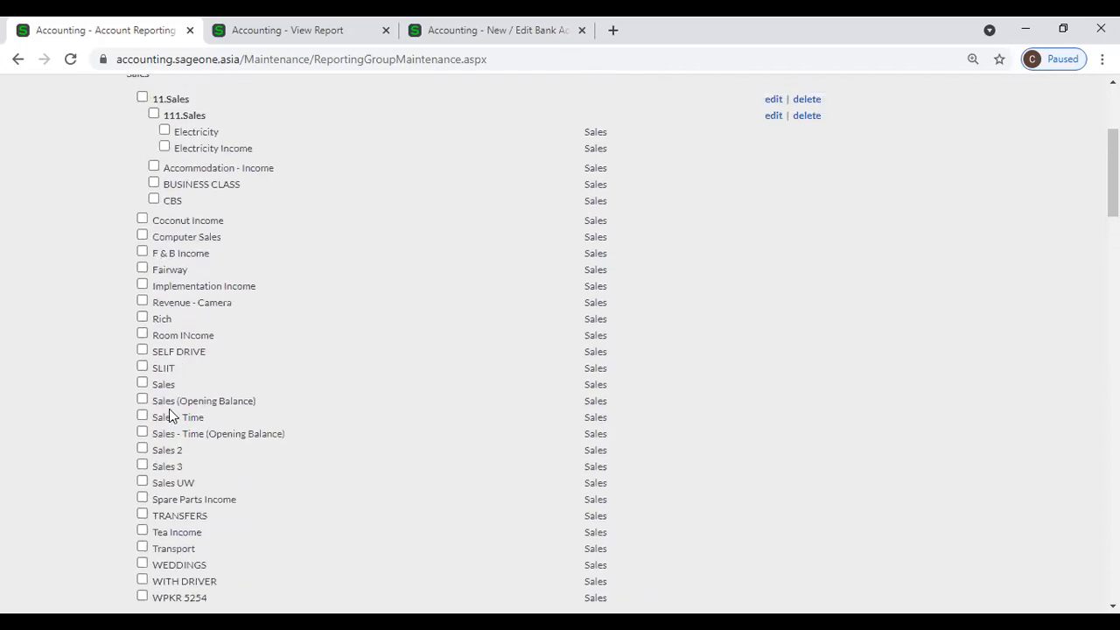
left_click(142, 466)
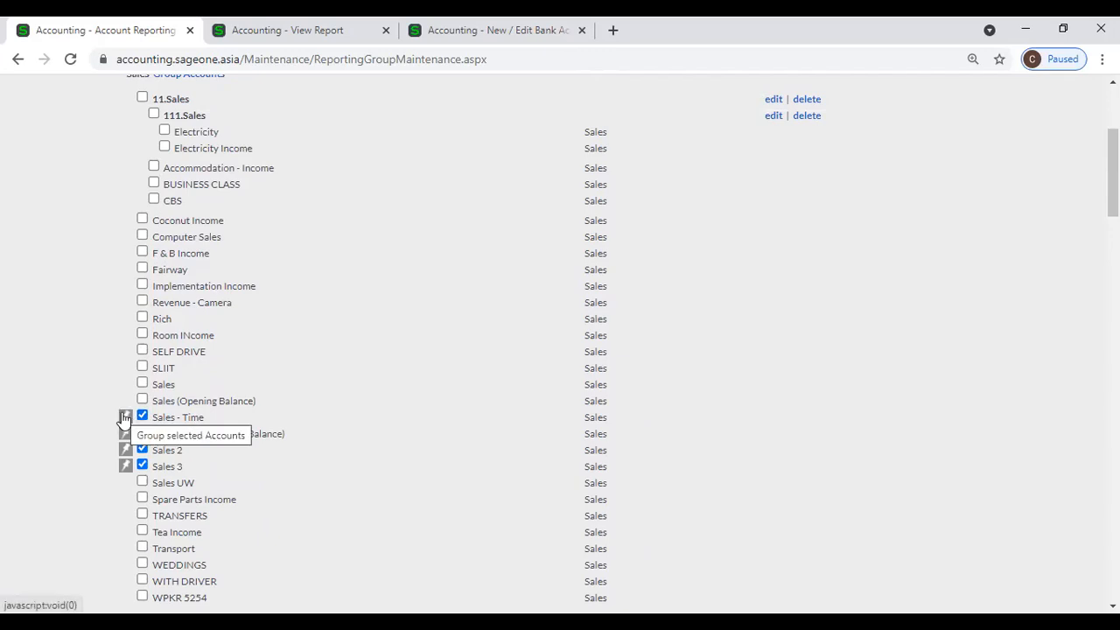
left_click(124, 418)
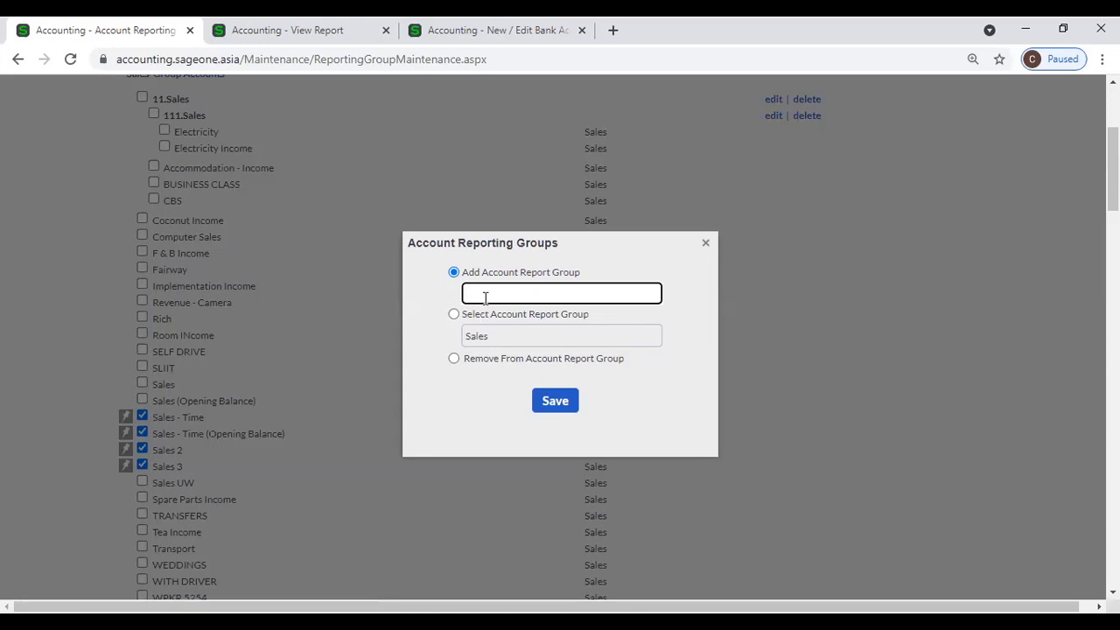
type("ew Group")
left_click(556, 401)
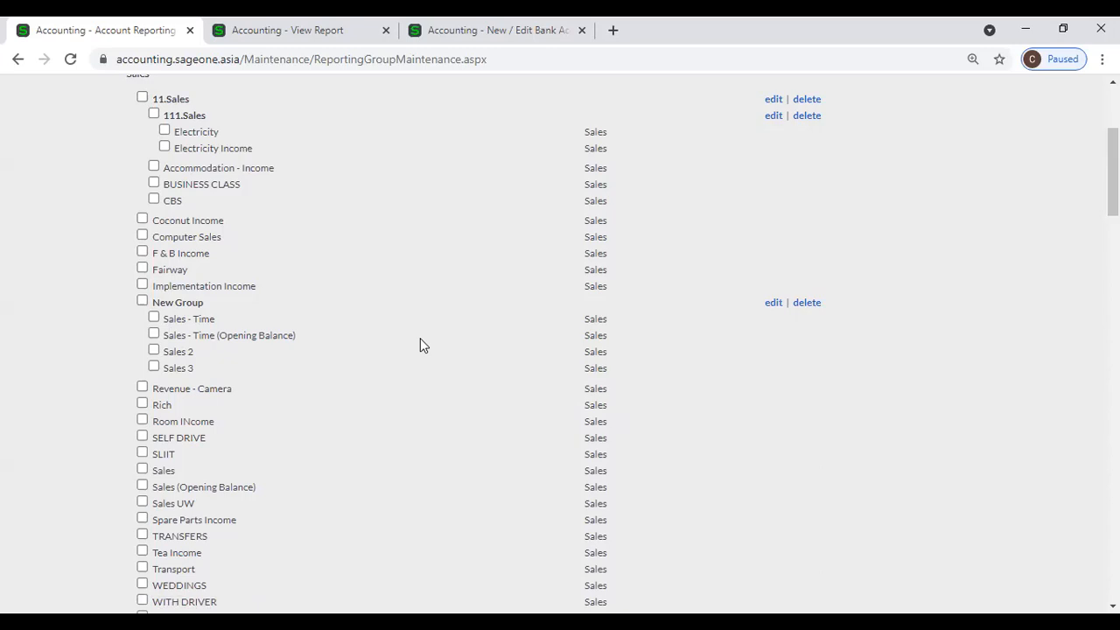
left_click(773, 304)
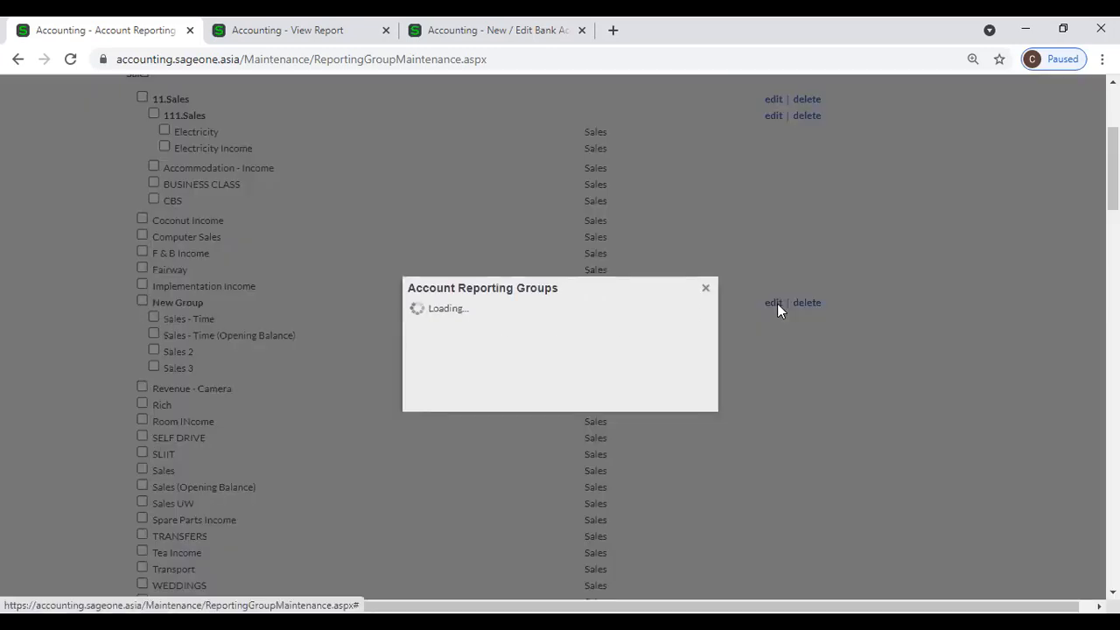
left_click(707, 290)
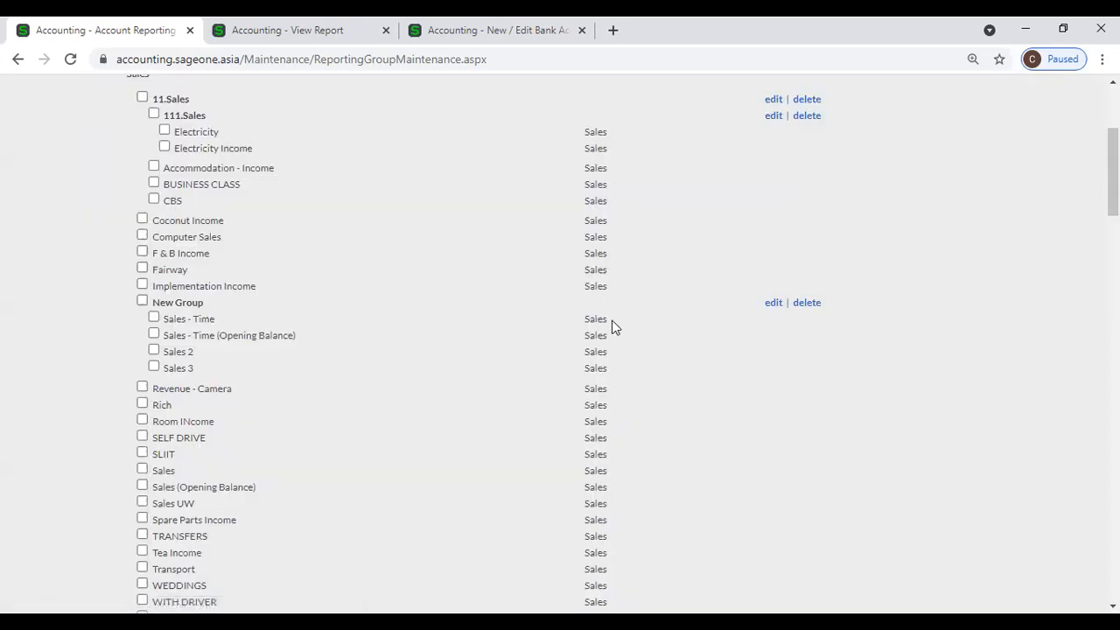
left_click(142, 301)
left_click(130, 302)
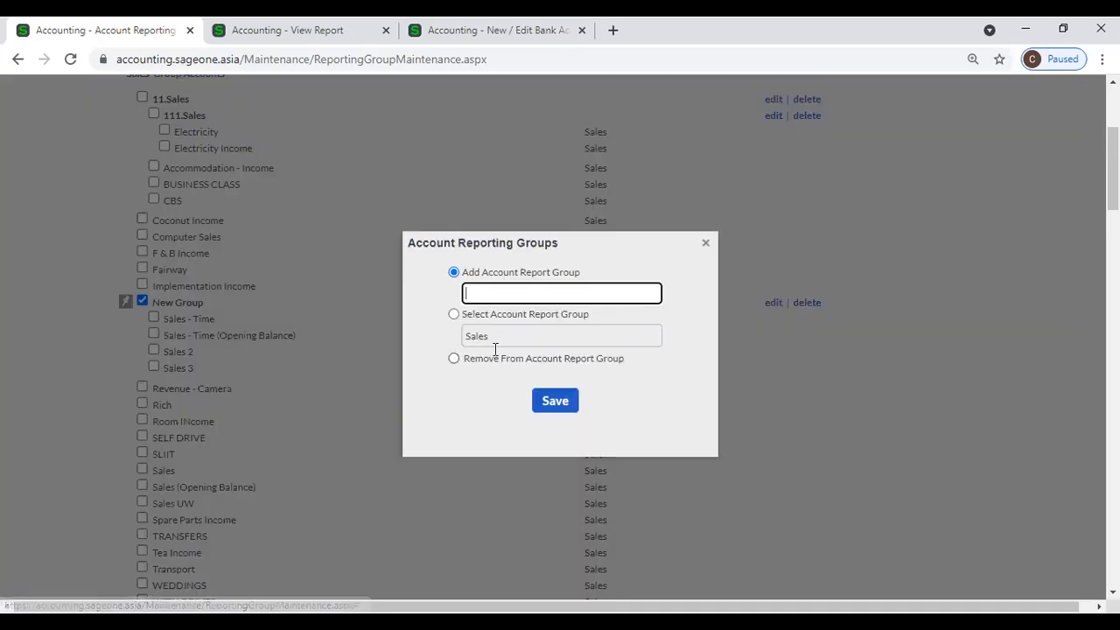
left_click(706, 244)
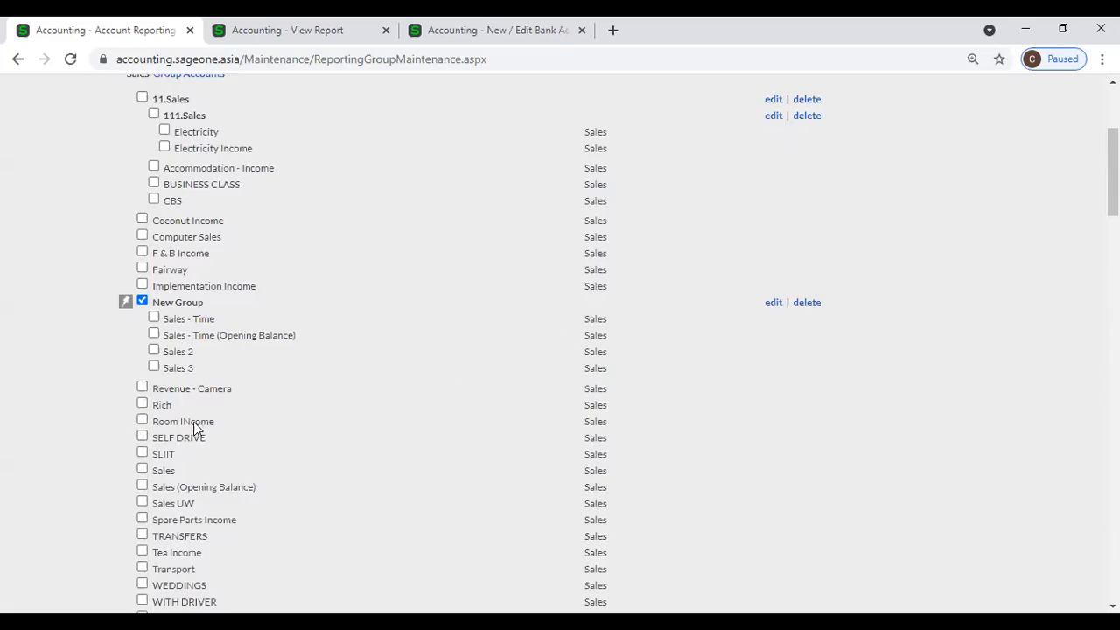
Step: Move the Room INcome account, together with the already selected New Group, into the existing report group New Group
left_click(145, 421)
left_click(125, 422)
left_click(454, 314)
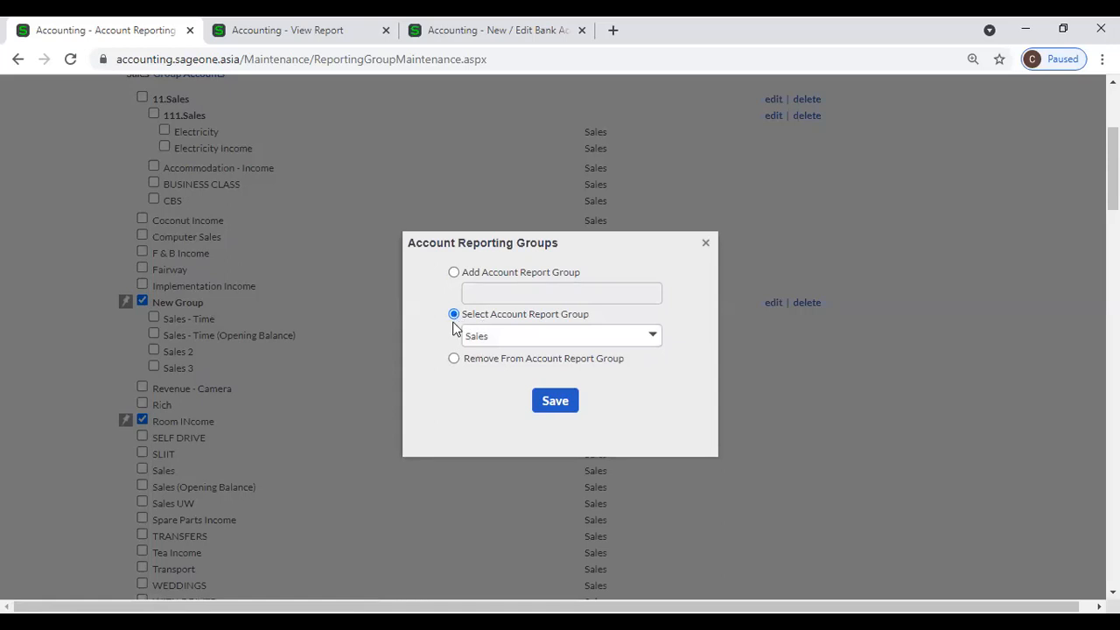
left_click(658, 335)
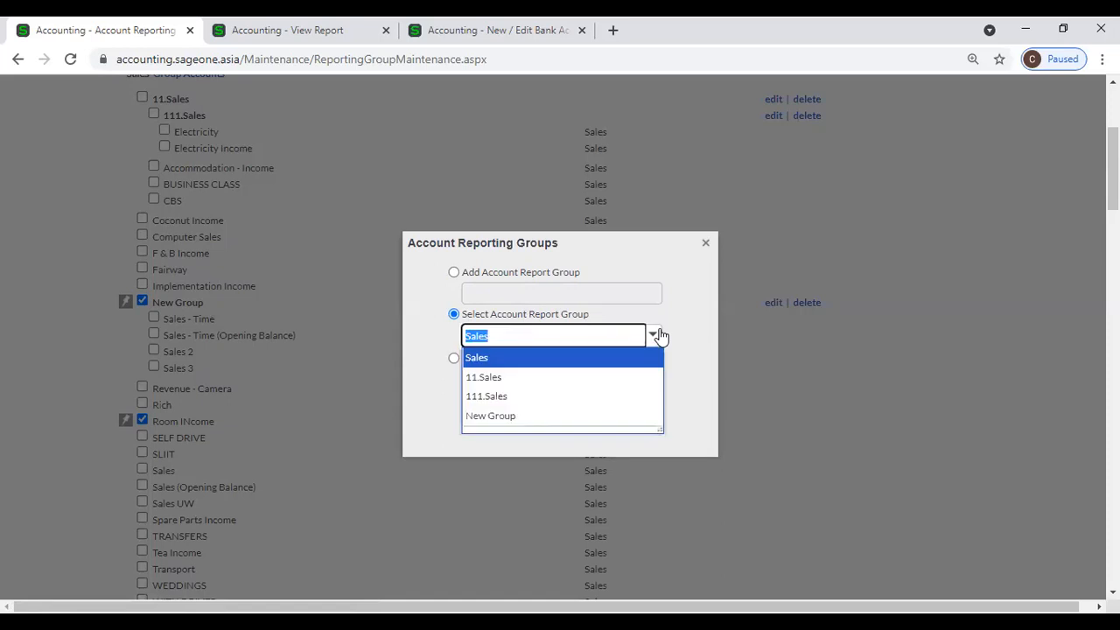
left_click(544, 416)
left_click(551, 402)
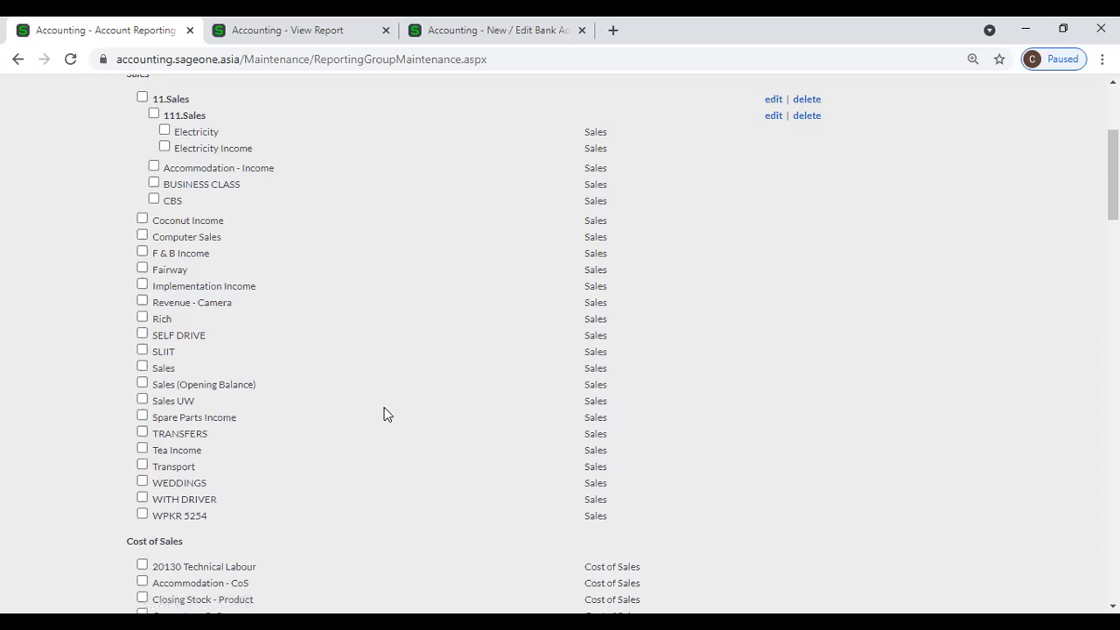
Step: Look through the Sales and Cost of Sales categories for New Group and the accounts assigned to it
scroll(385, 412, "up", 1)
scroll(385, 411, "down", 3)
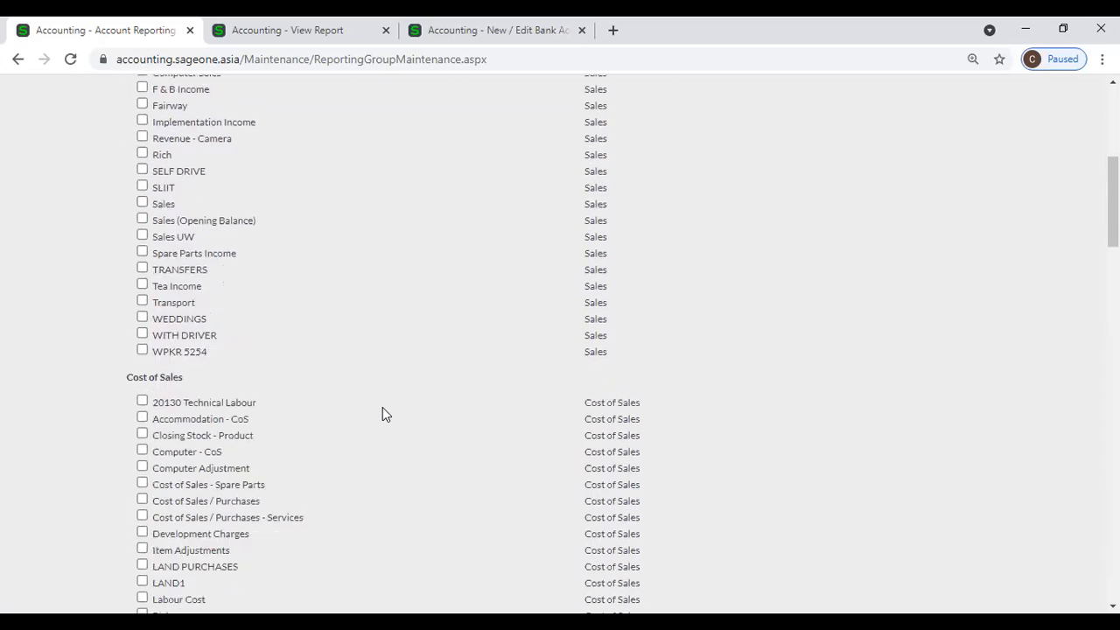
scroll(382, 407, "down", 3)
scroll(382, 407, "up", 3)
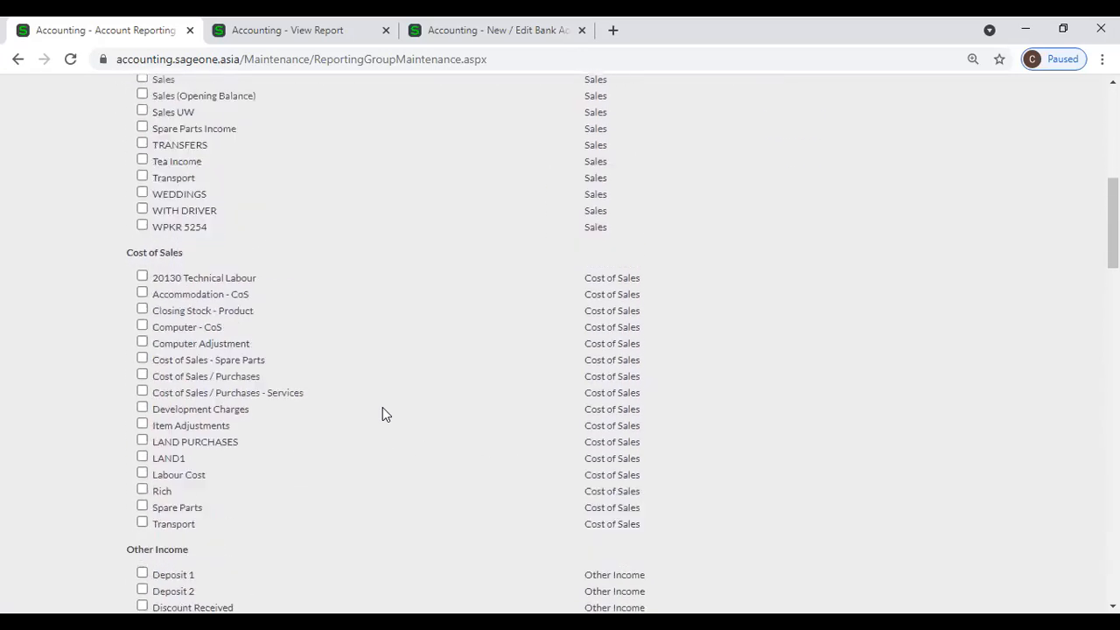
scroll(382, 407, "up", 3)
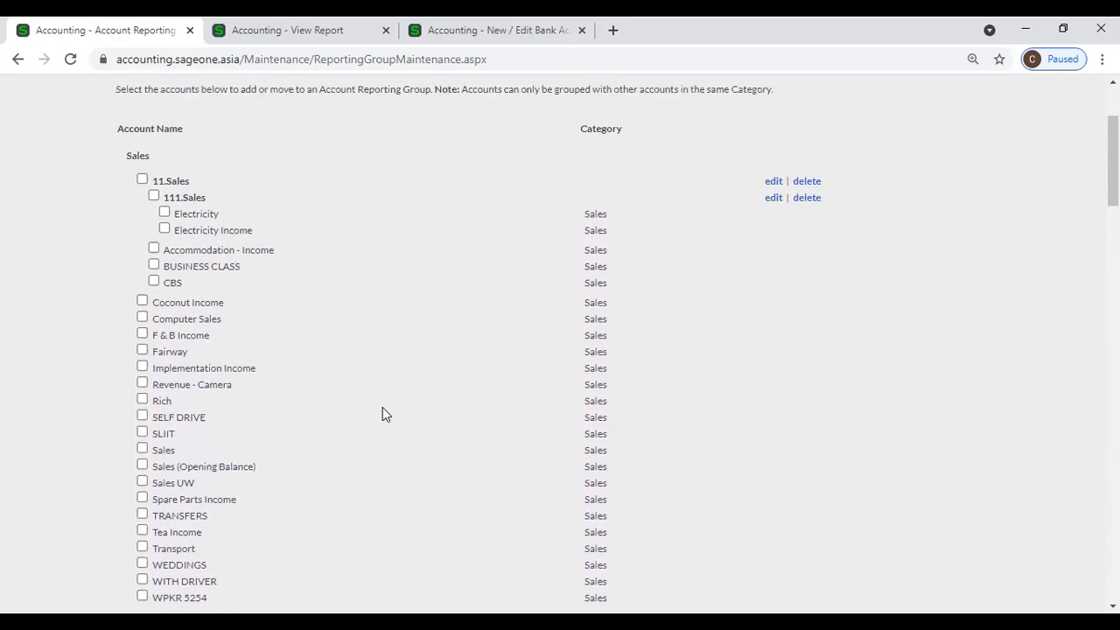
scroll(383, 407, "down", 7)
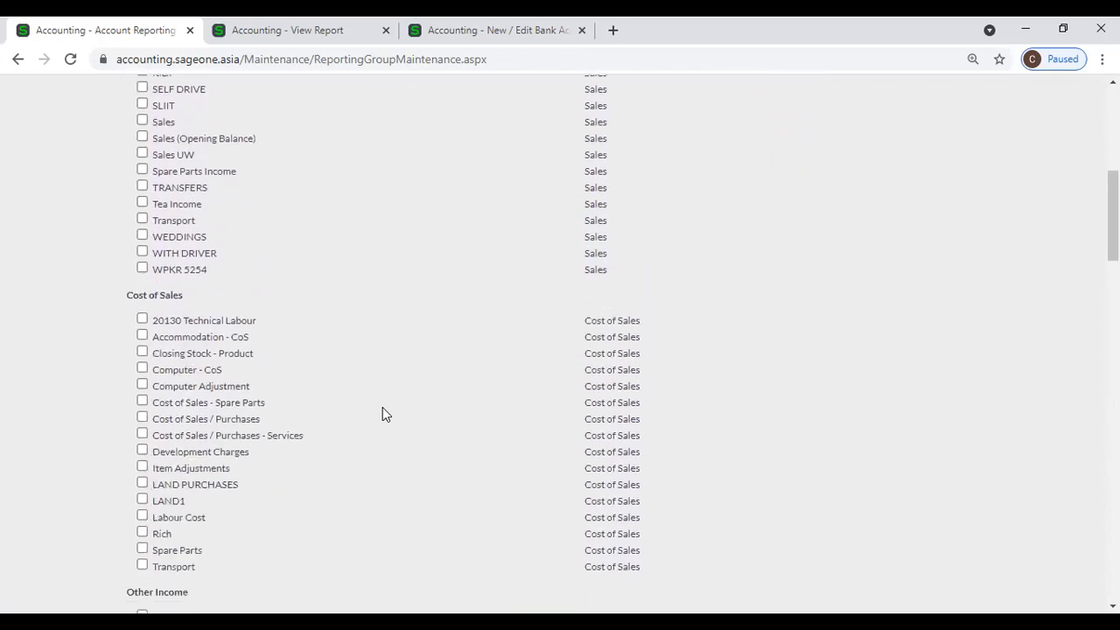
Step: Review the account list by category, from Sales through Owners Equity, and return to the Sales accounts
scroll(383, 407, "down", 4)
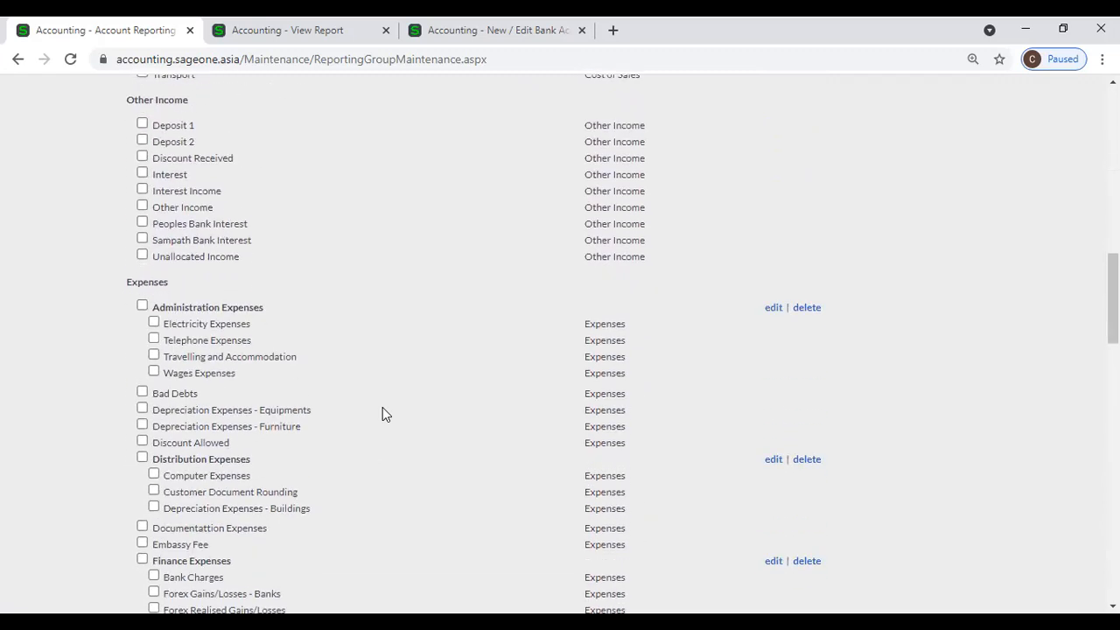
scroll(382, 407, "down", 5)
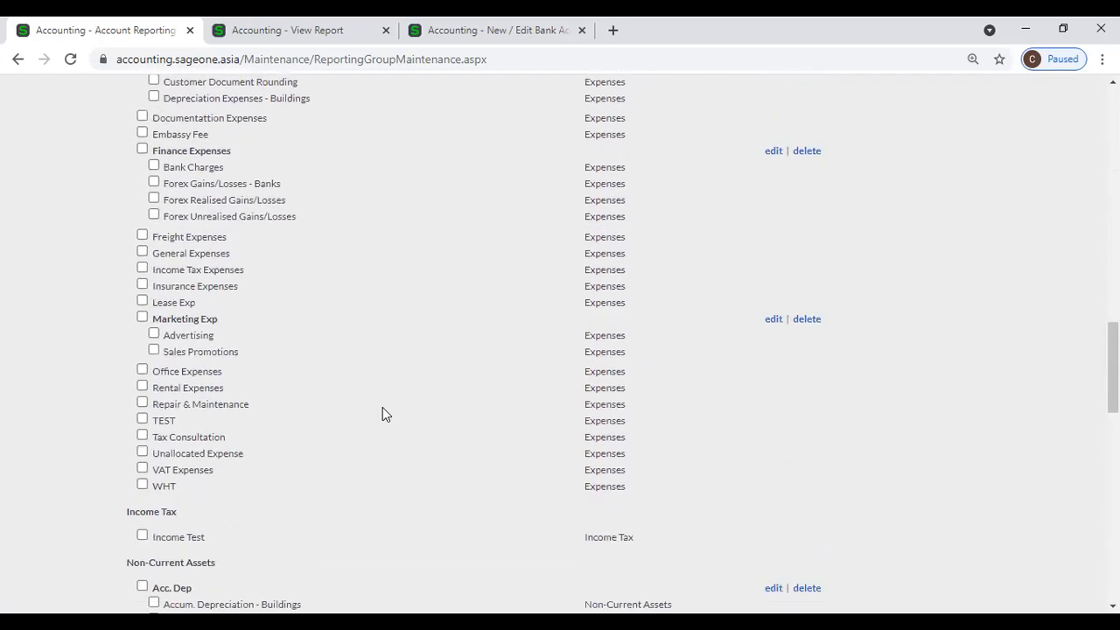
scroll(382, 407, "down", 8)
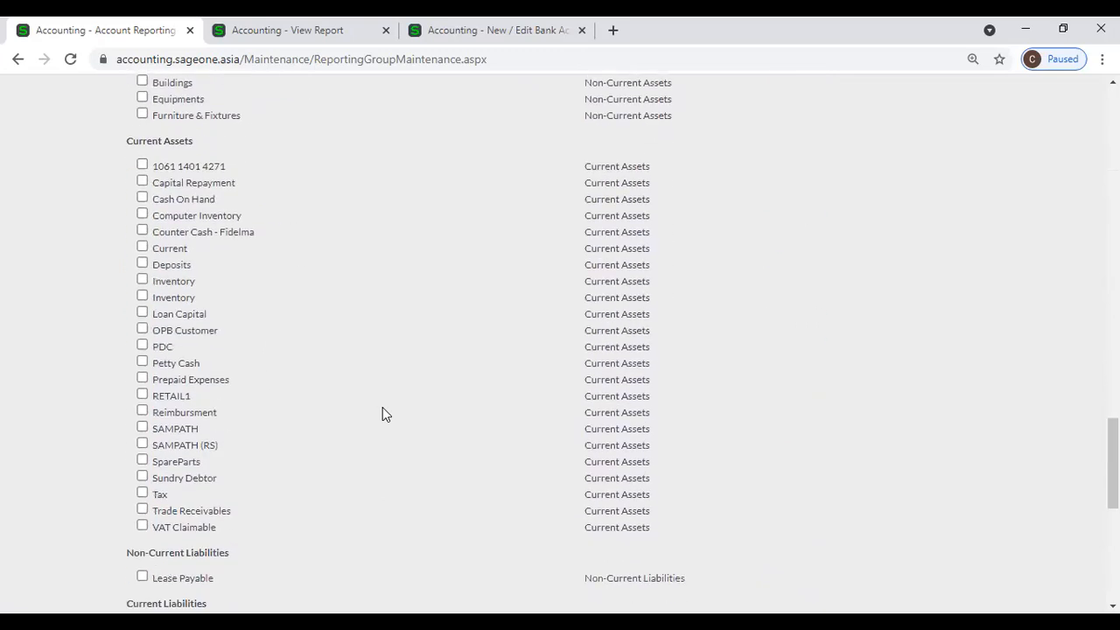
scroll(550, 432, "down", 2)
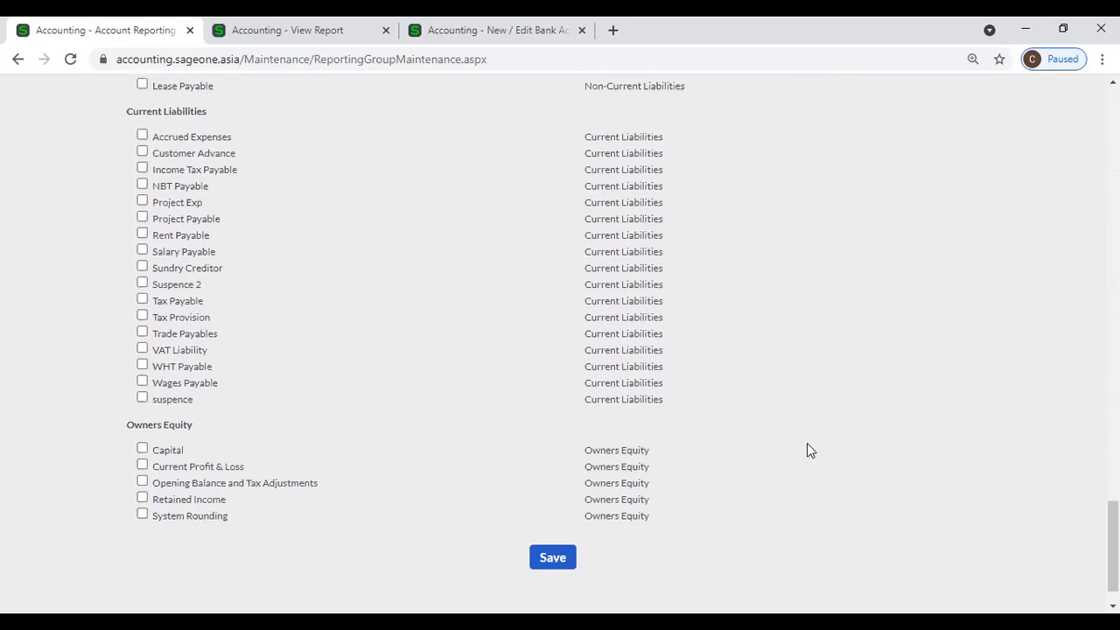
left_click_drag(1113, 547, 1113, 133)
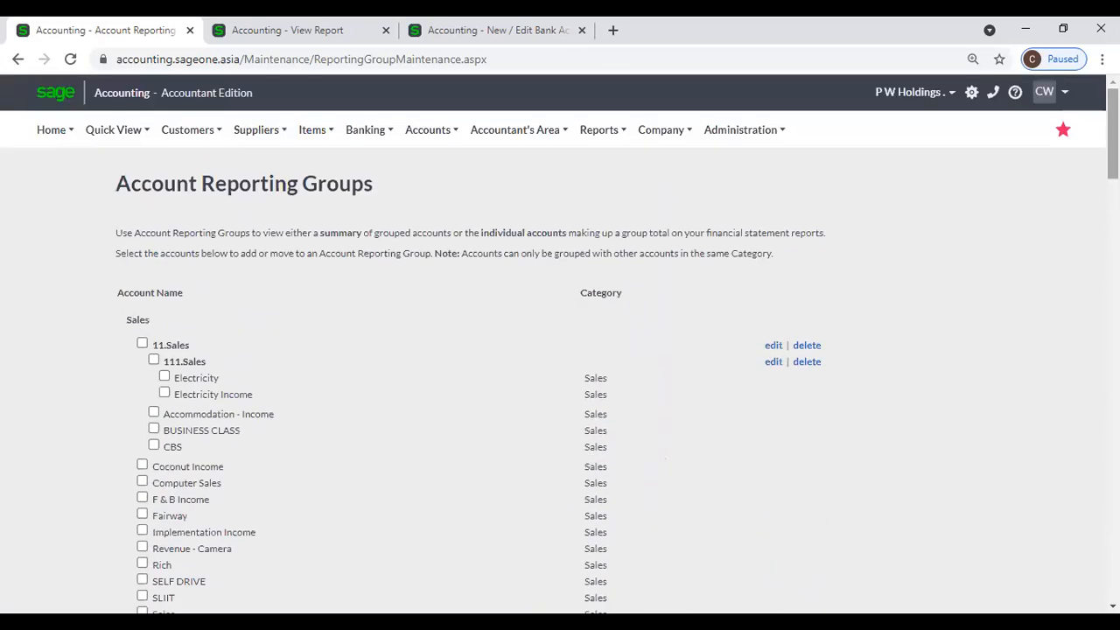
scroll(784, 388, "down", 3)
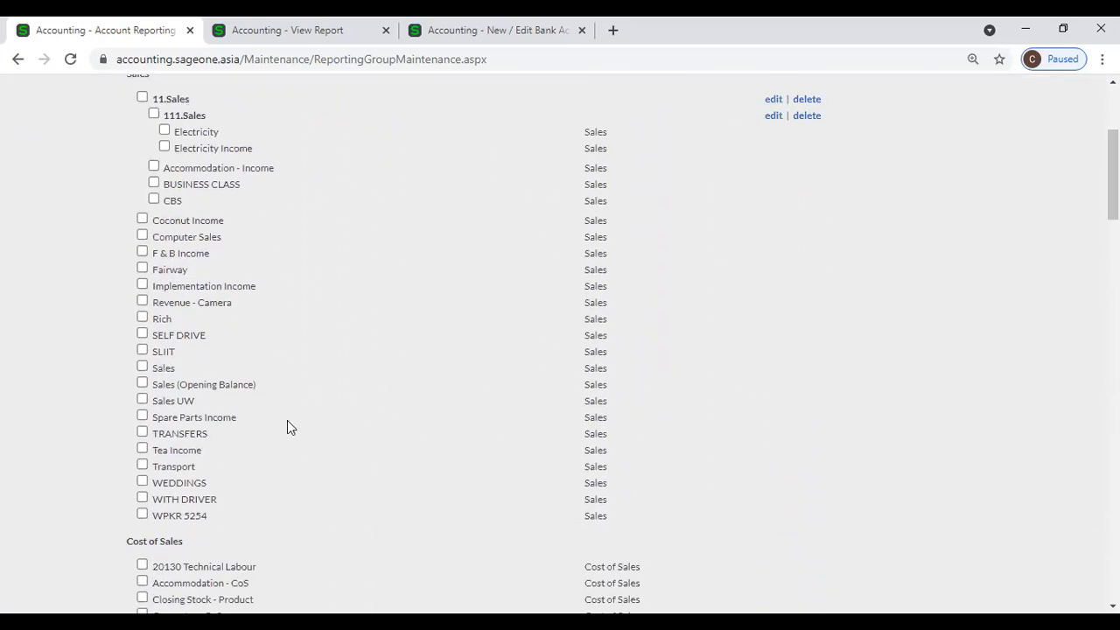
scroll(287, 421, "up", 1)
scroll(287, 427, "down", 1)
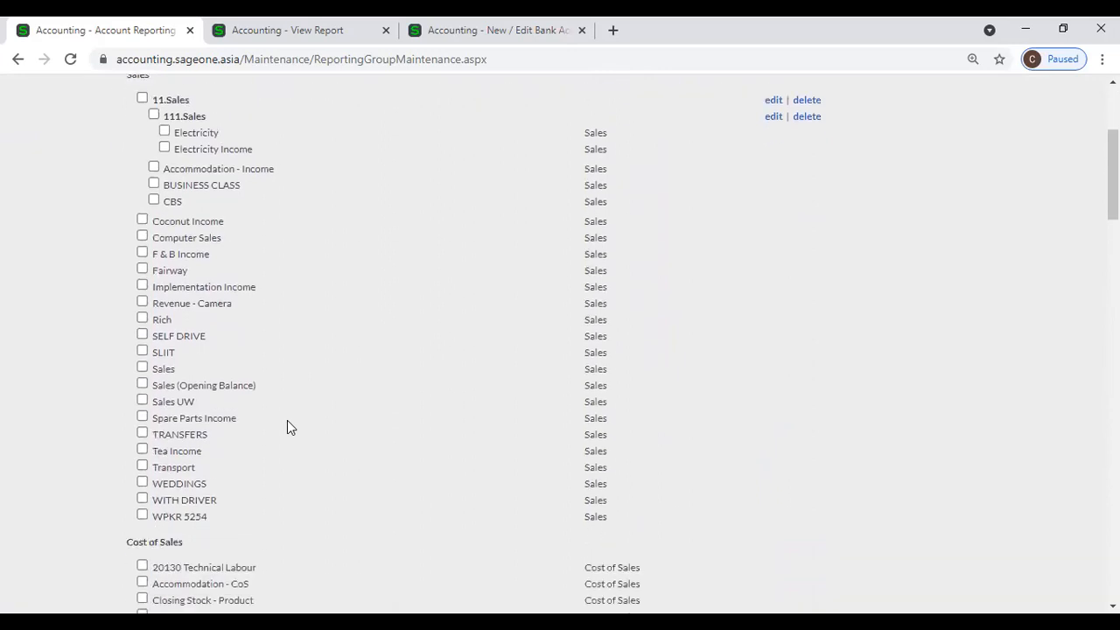
Step: Move the Sales, Sales (Opening Balance), Sales UW and Spare Parts Income accounts into the existing 11.Sales reporting group
left_click(142, 366)
left_click(142, 382)
left_click(143, 399)
left_click(143, 415)
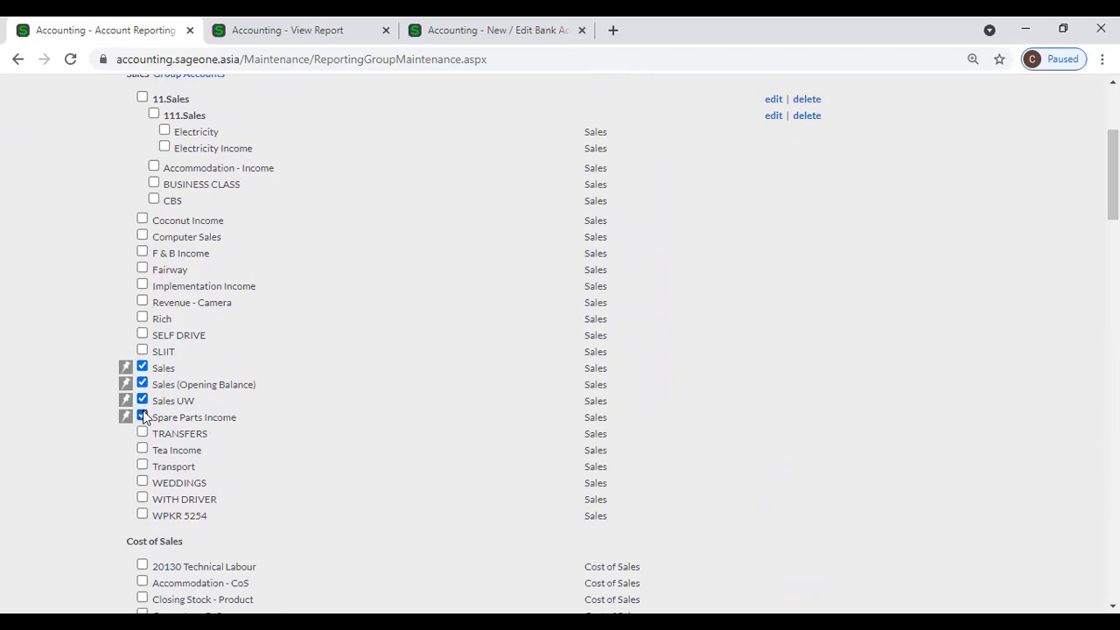
left_click(125, 368)
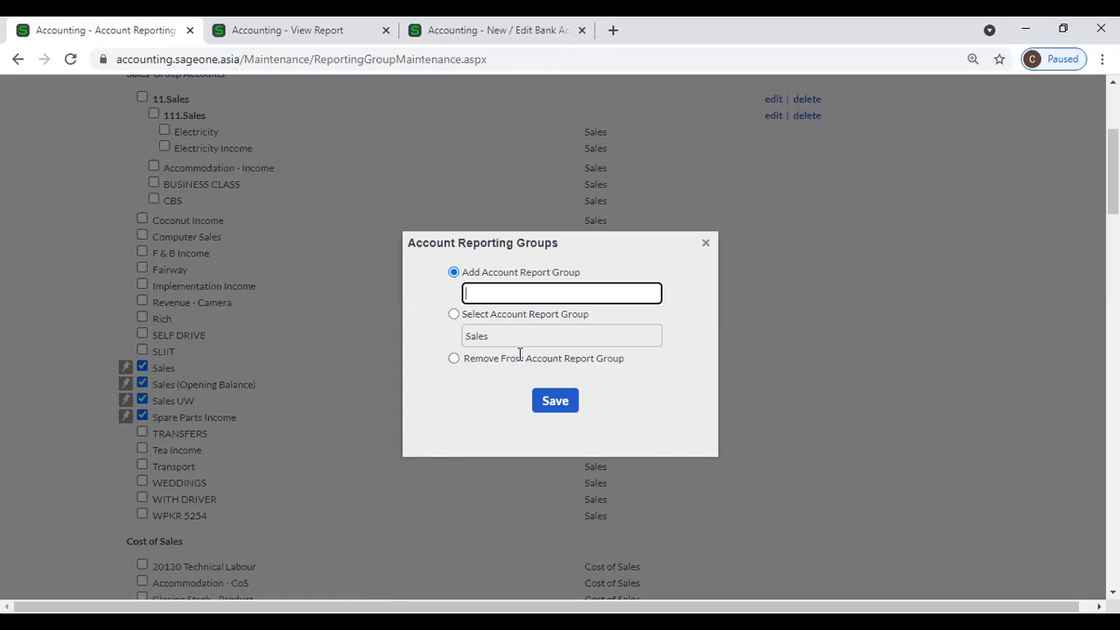
left_click(456, 316)
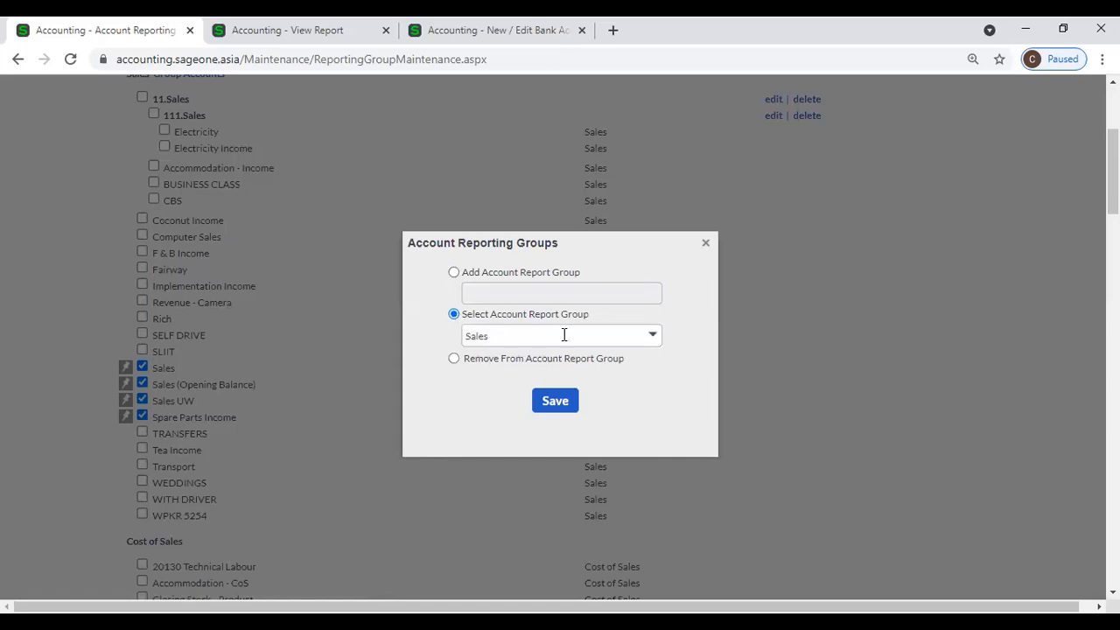
left_click(653, 338)
scroll(648, 359, "down", 1)
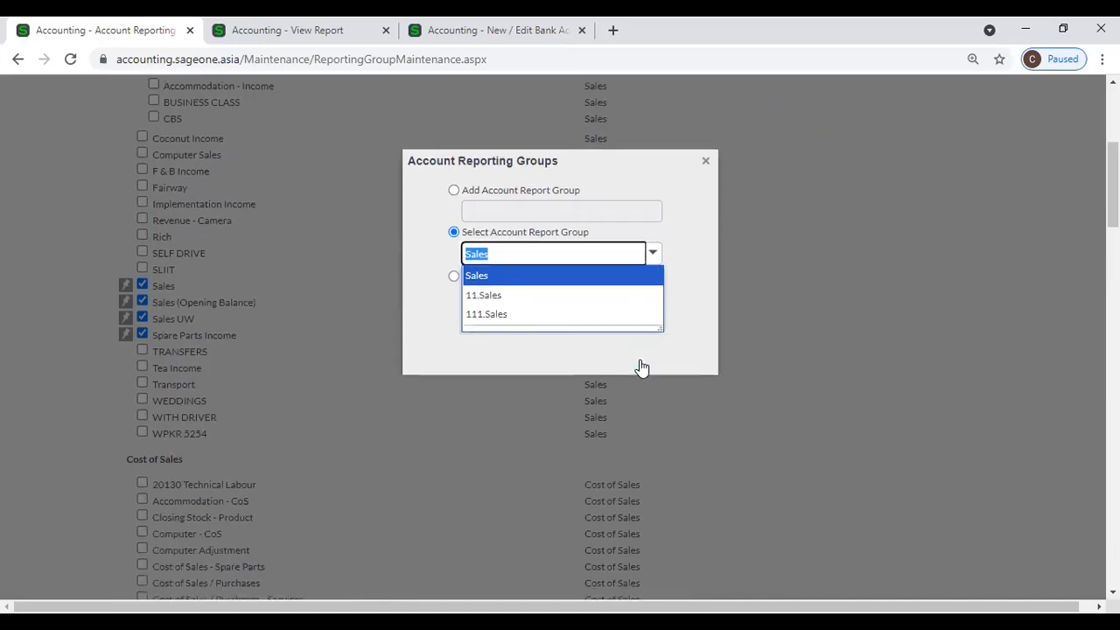
scroll(648, 352, "up", 1)
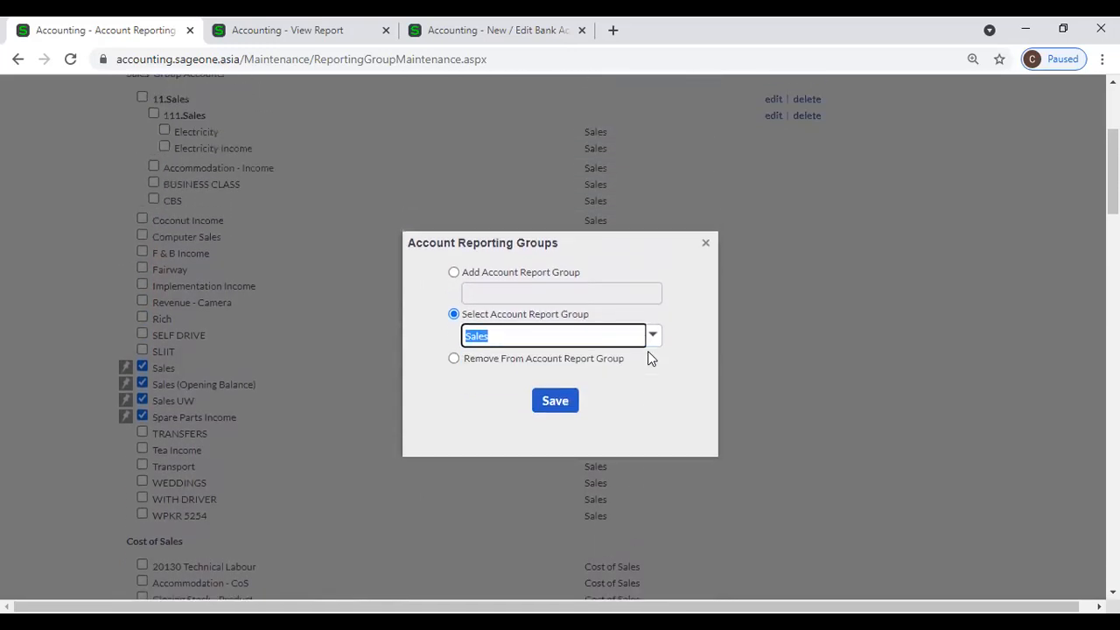
left_click(651, 334)
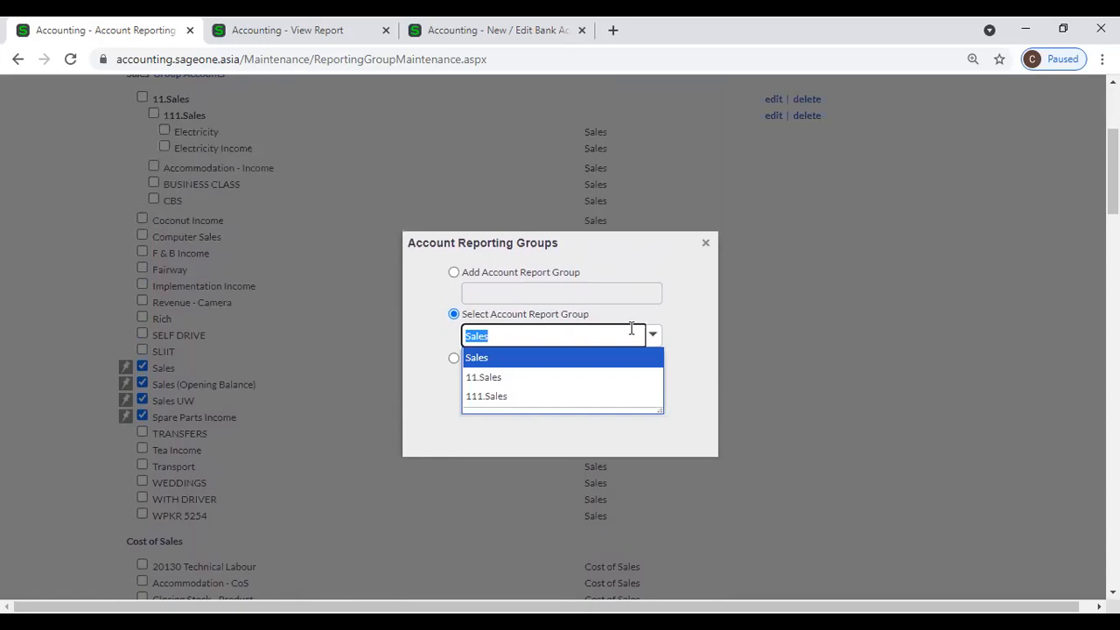
left_click(545, 376)
left_click(563, 396)
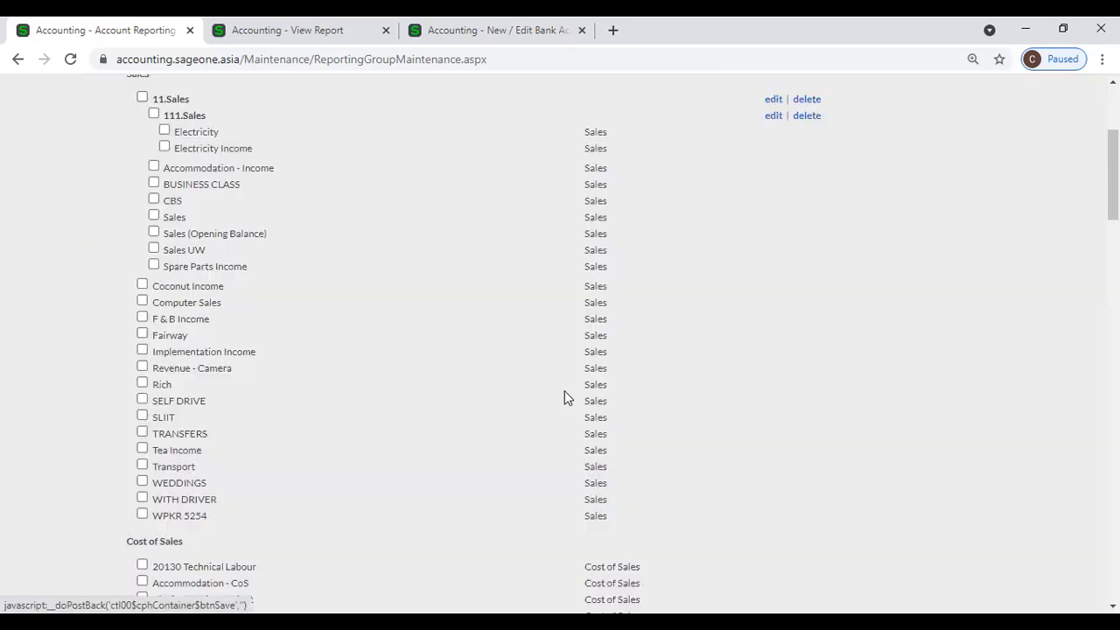
Step: Try to place the F & B Income and Fairway accounts in a new account reporting group named F&B
scroll(425, 368, "up", 1)
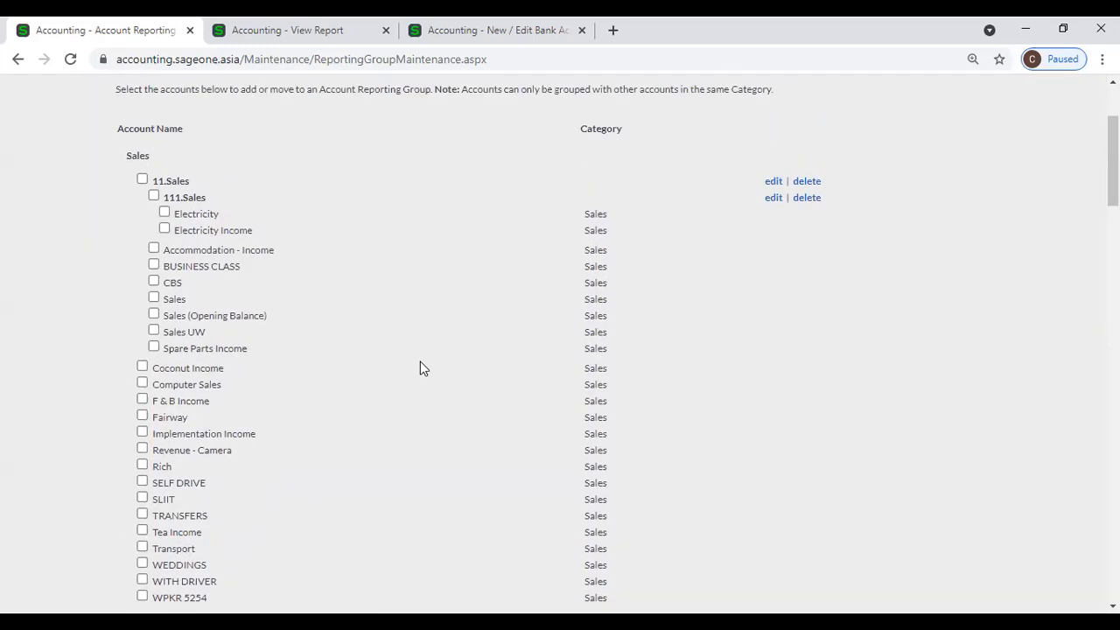
scroll(420, 368, "down", 1)
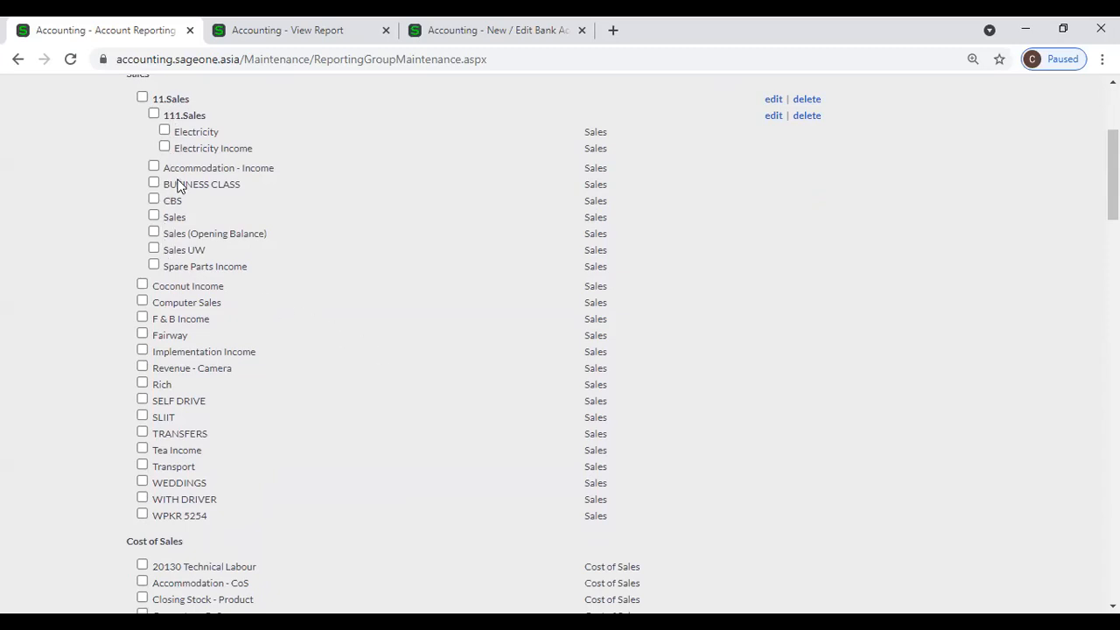
left_click(143, 333)
left_click(143, 317)
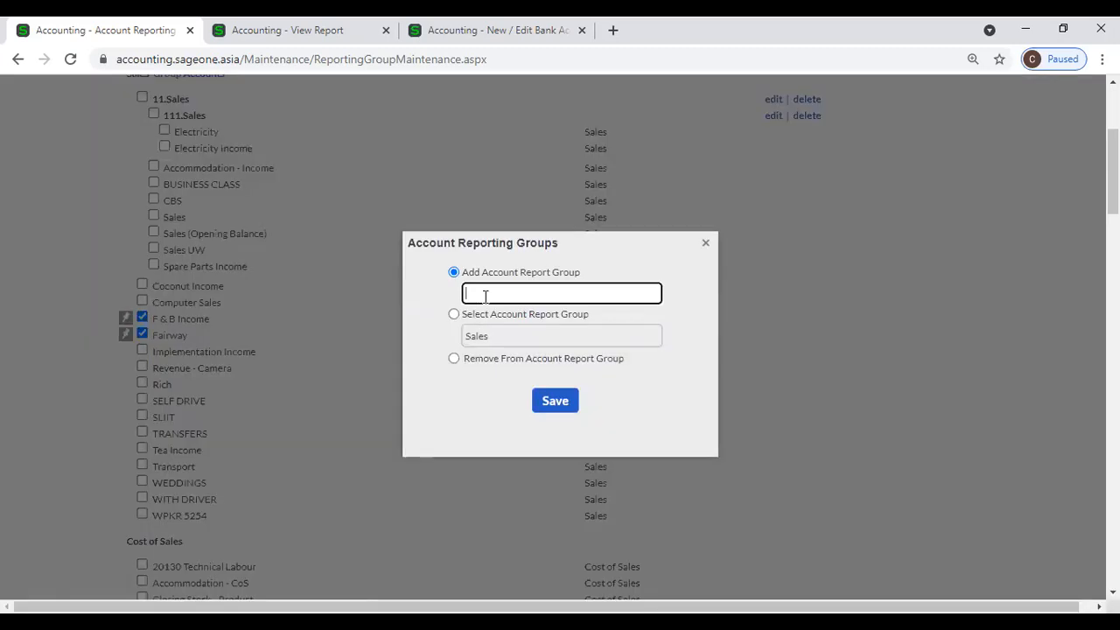
type("F&B")
left_click(557, 404)
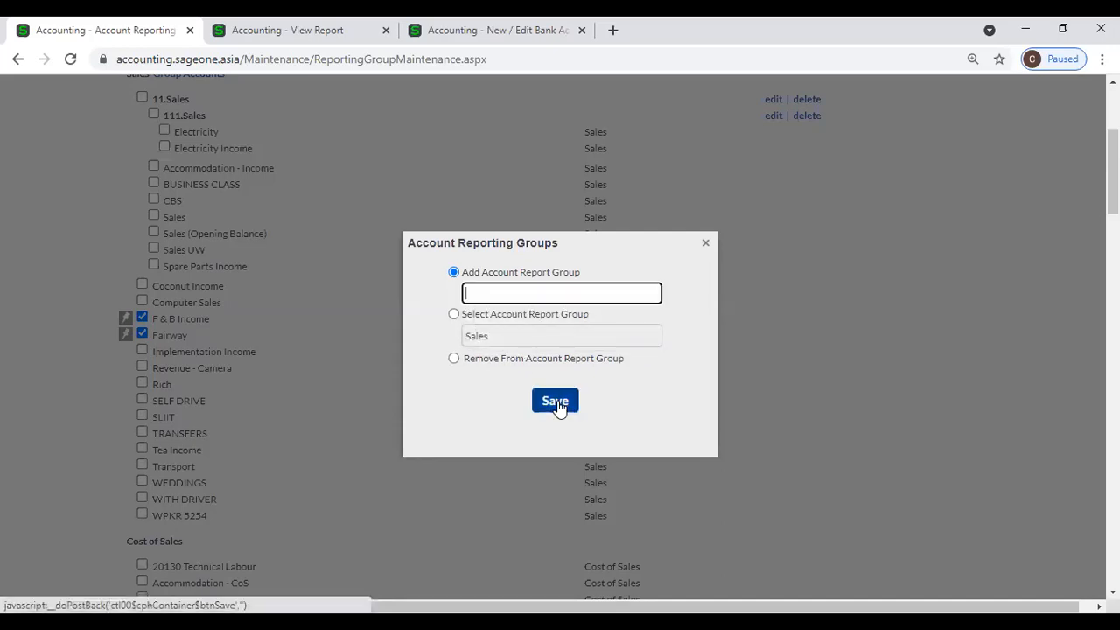
left_click(558, 383)
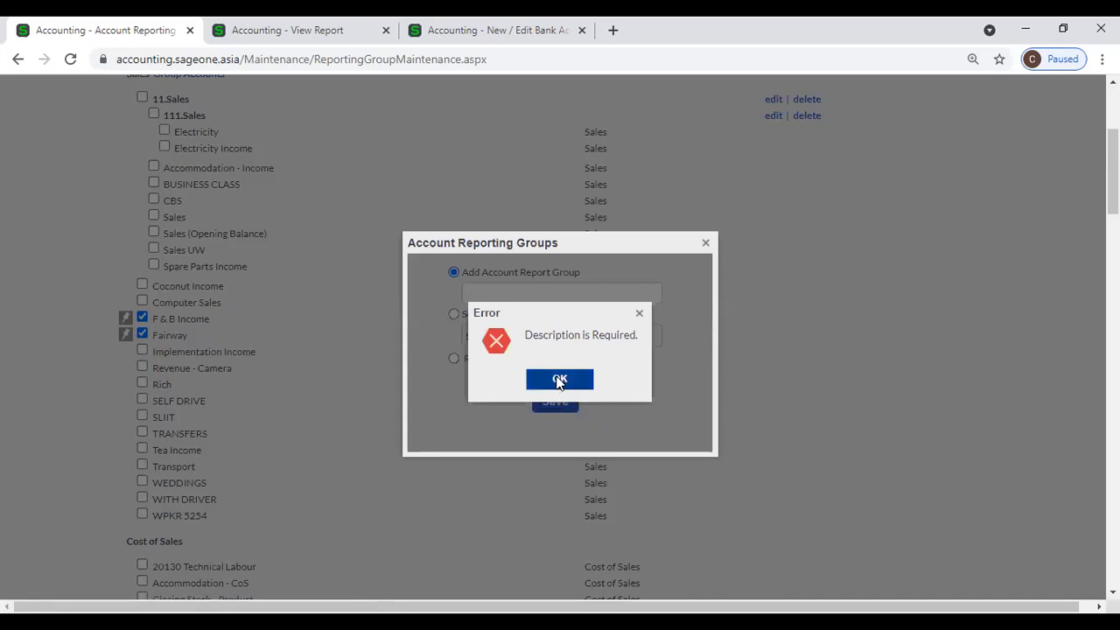
left_click(520, 293)
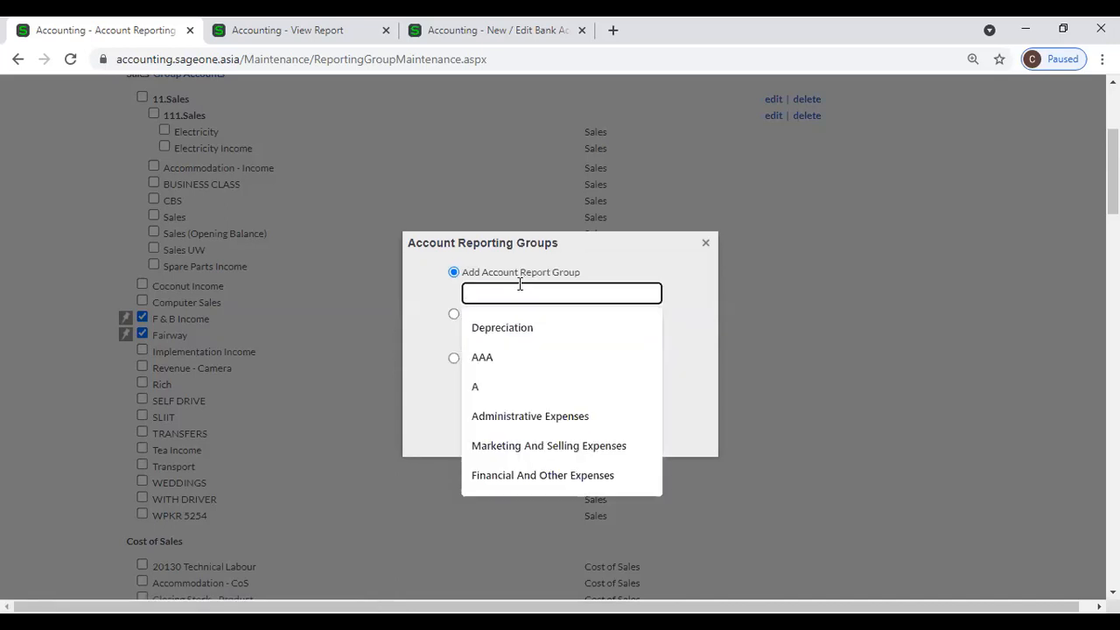
type("F&")
left_click(547, 400)
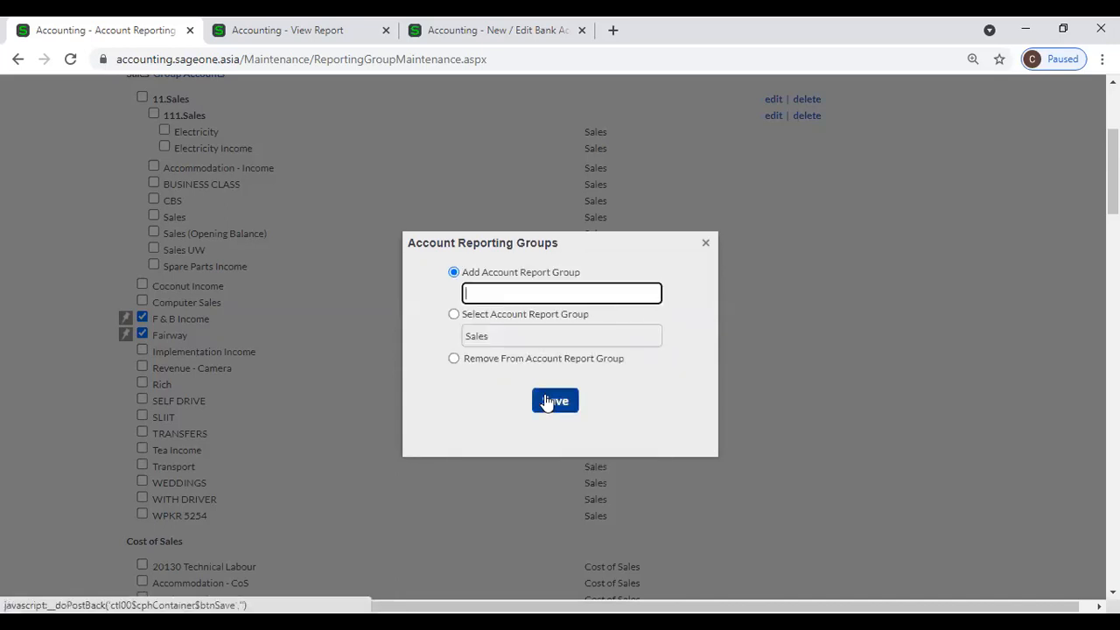
left_click(706, 244)
Step: Try to group F & B Income and Fairway under the new name FFF, and deselect both accounts
scroll(407, 387, "up", 1)
left_click(128, 403)
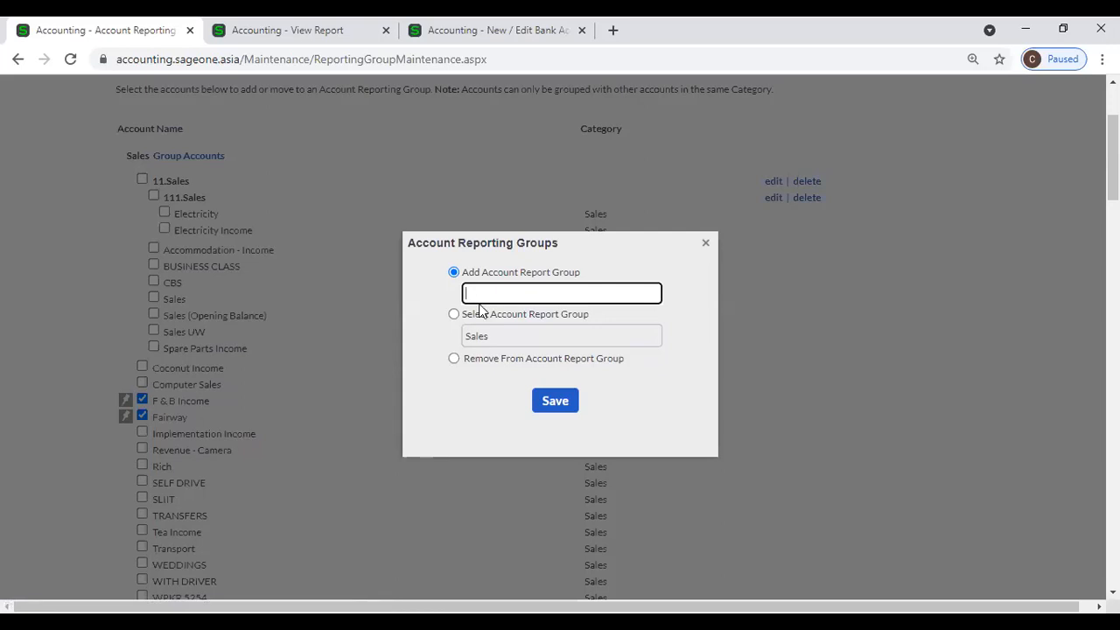
type("FFF")
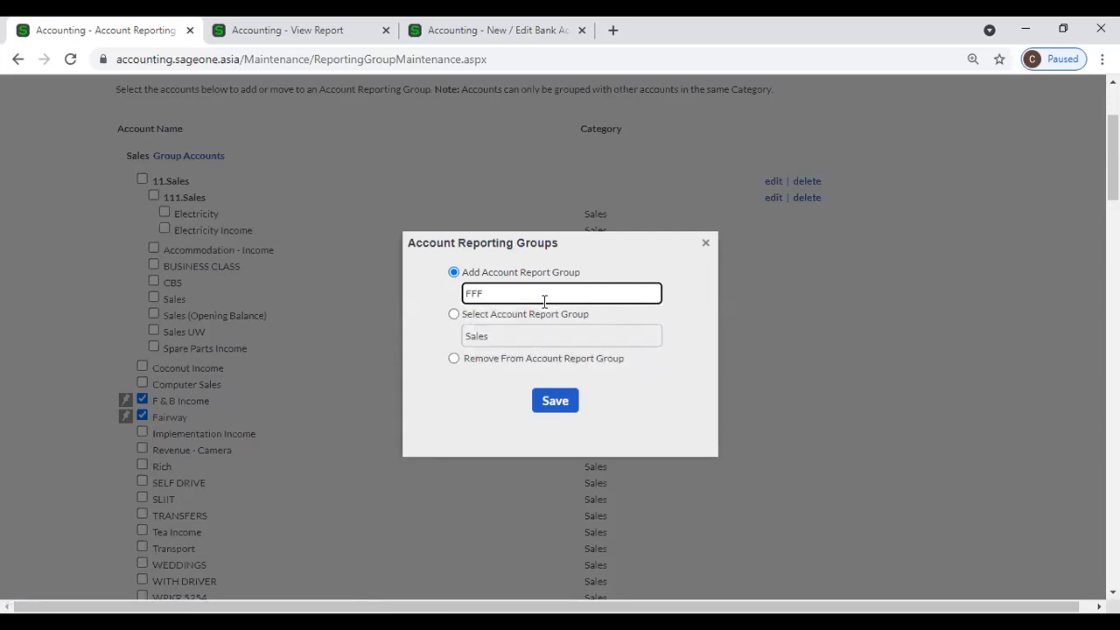
left_click(546, 408)
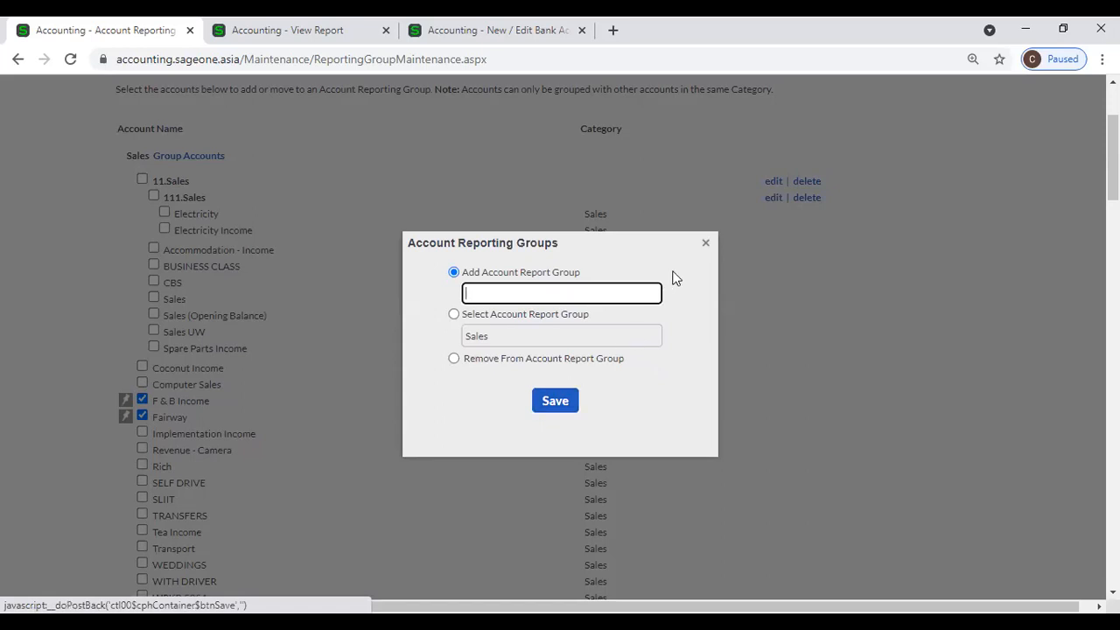
left_click(704, 245)
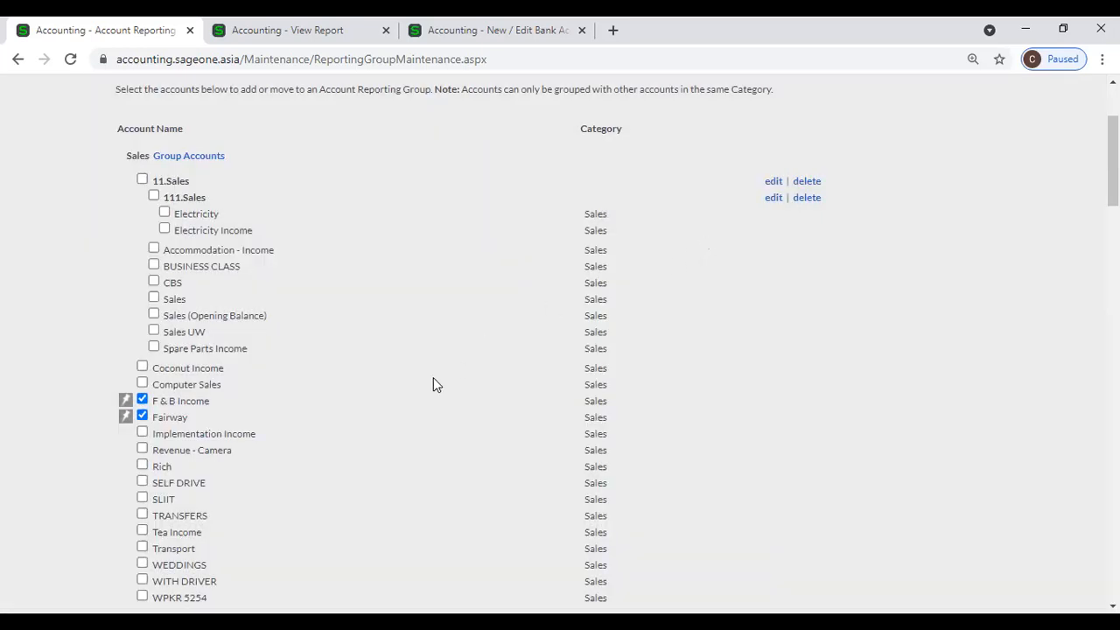
left_click(141, 399)
left_click(142, 416)
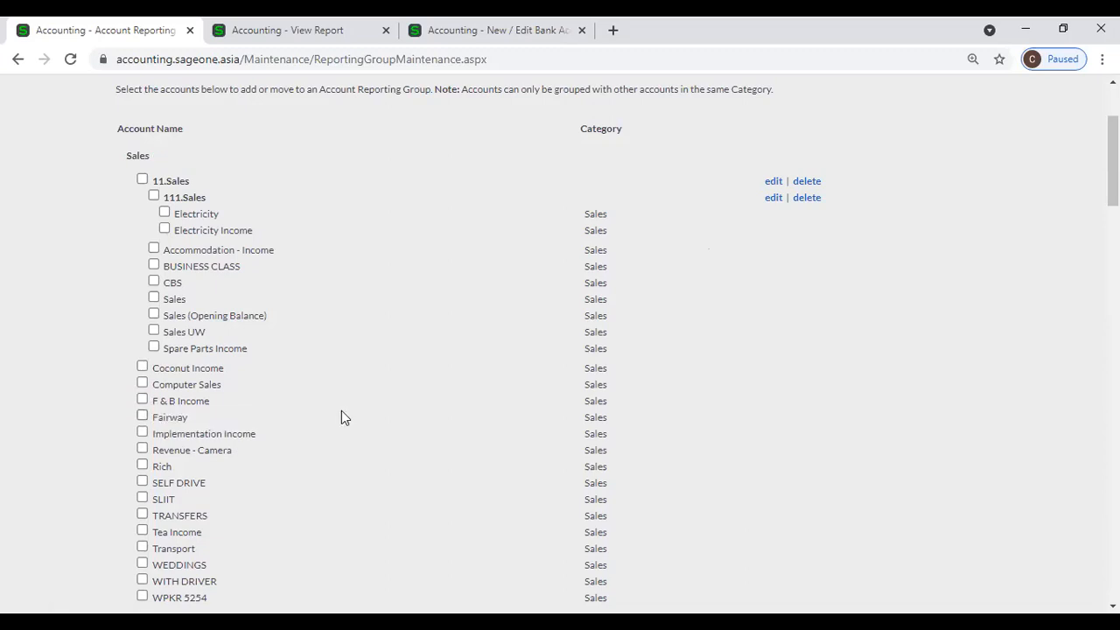
Step: Remove the Wages Expenses account from the Administration Expenses reporting group and save the change
scroll(342, 410, "down", 10)
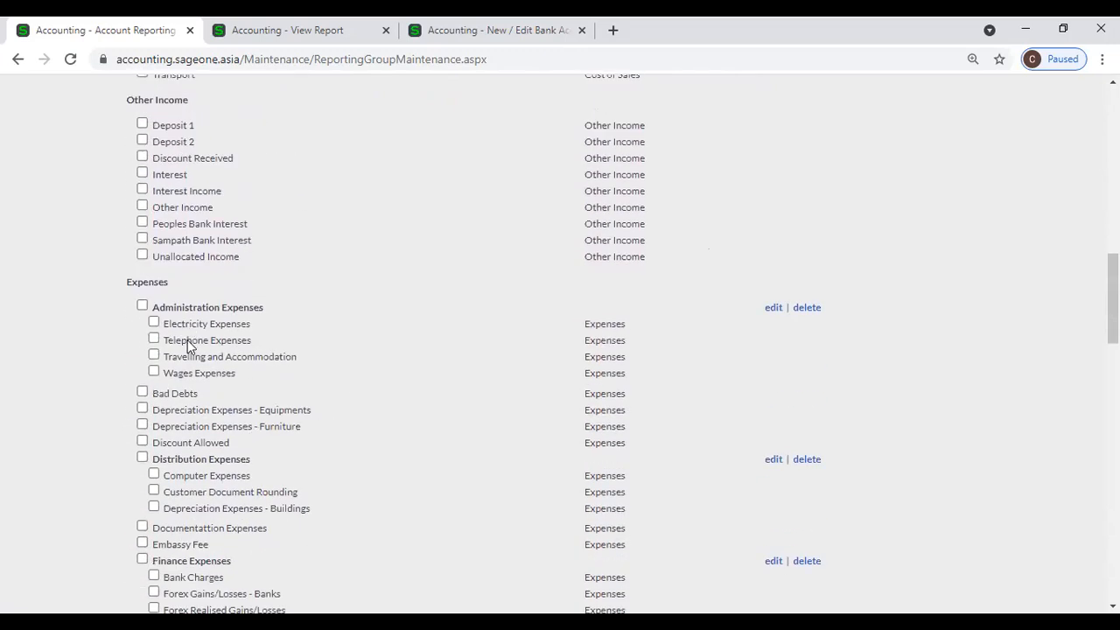
left_click(153, 372)
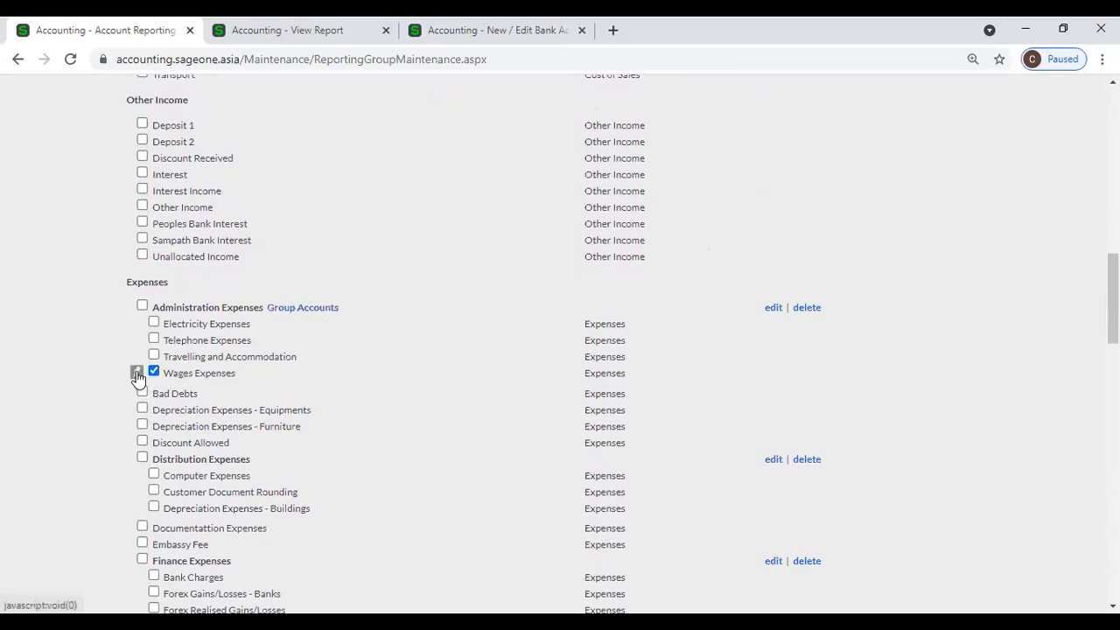
left_click(136, 374)
left_click(453, 359)
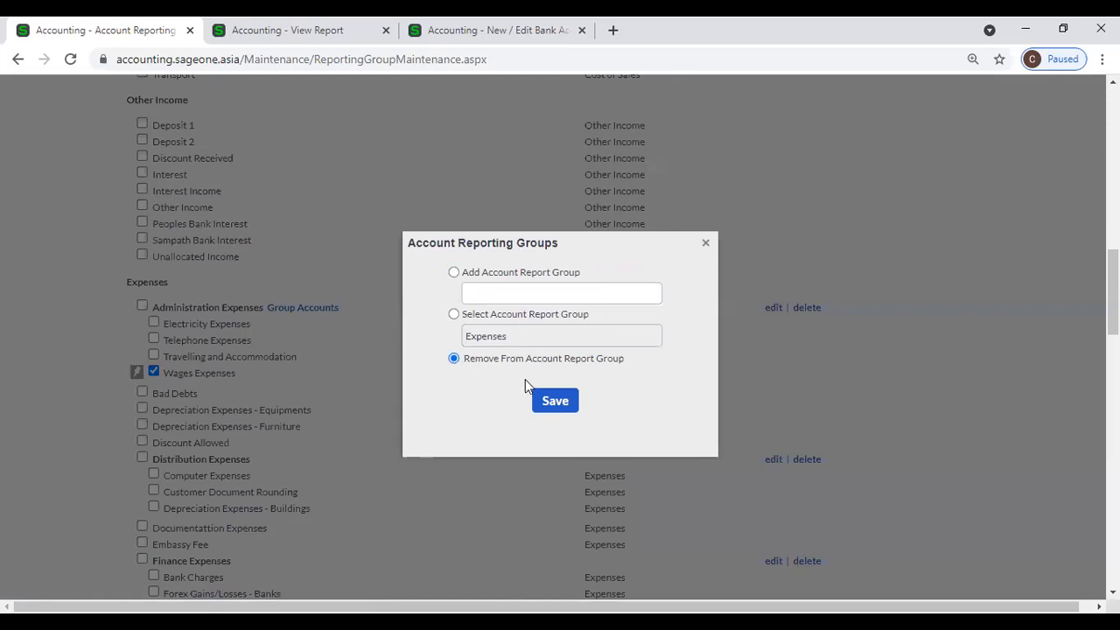
left_click(546, 404)
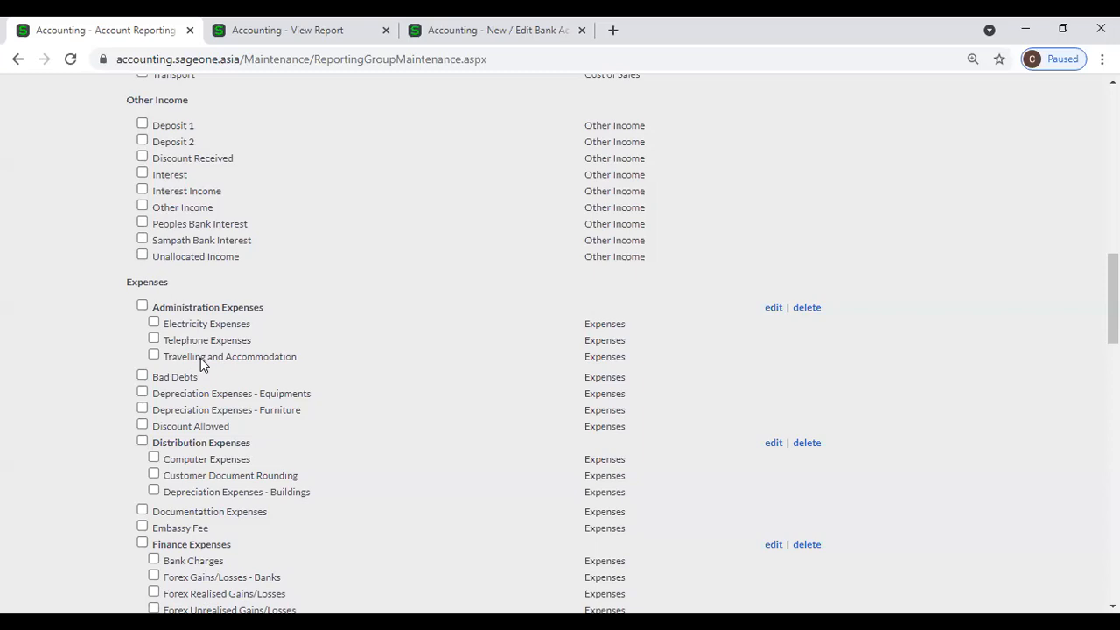
Step: Examine the account grouping from Expenses down to Owners Equity and return to the Expenses groups
scroll(690, 417, "down", 6)
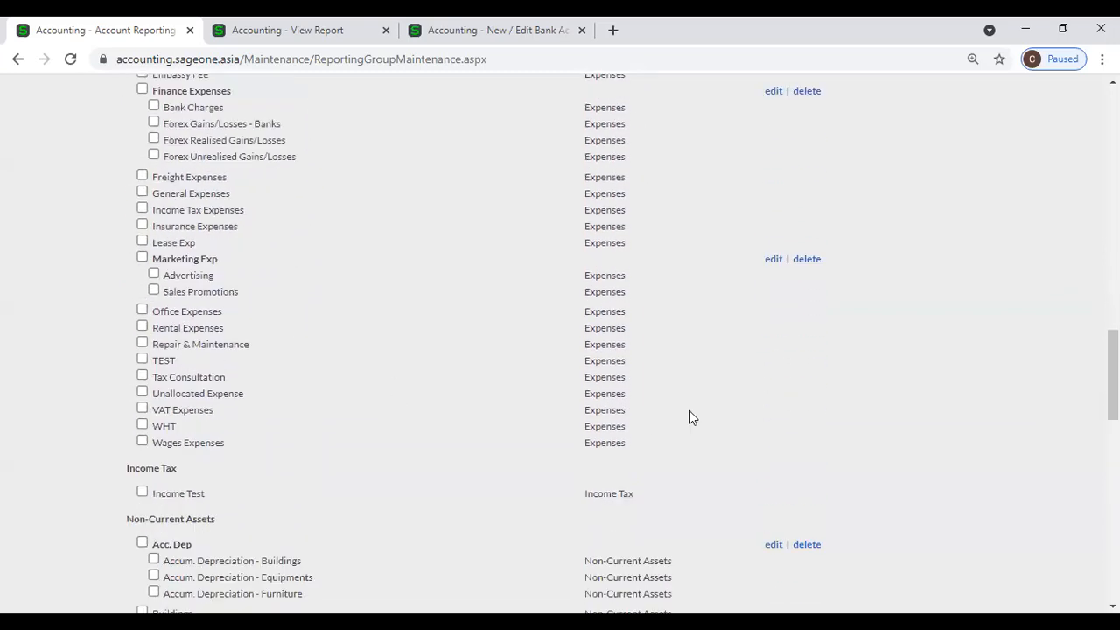
scroll(690, 418, "down", 2)
scroll(691, 418, "down", 10)
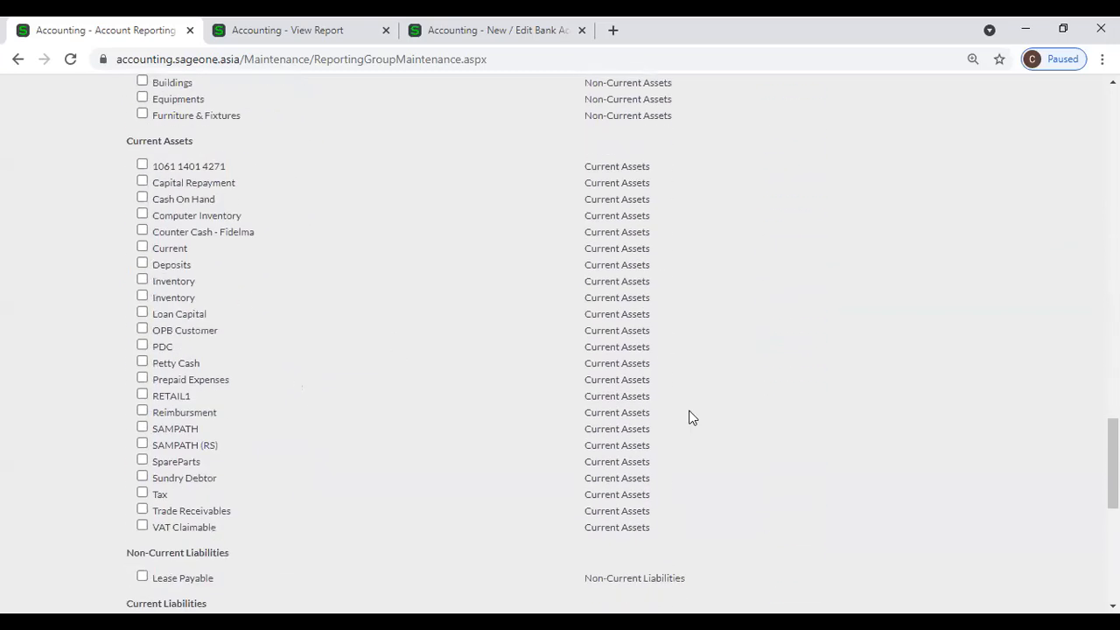
scroll(690, 417, "down", 1)
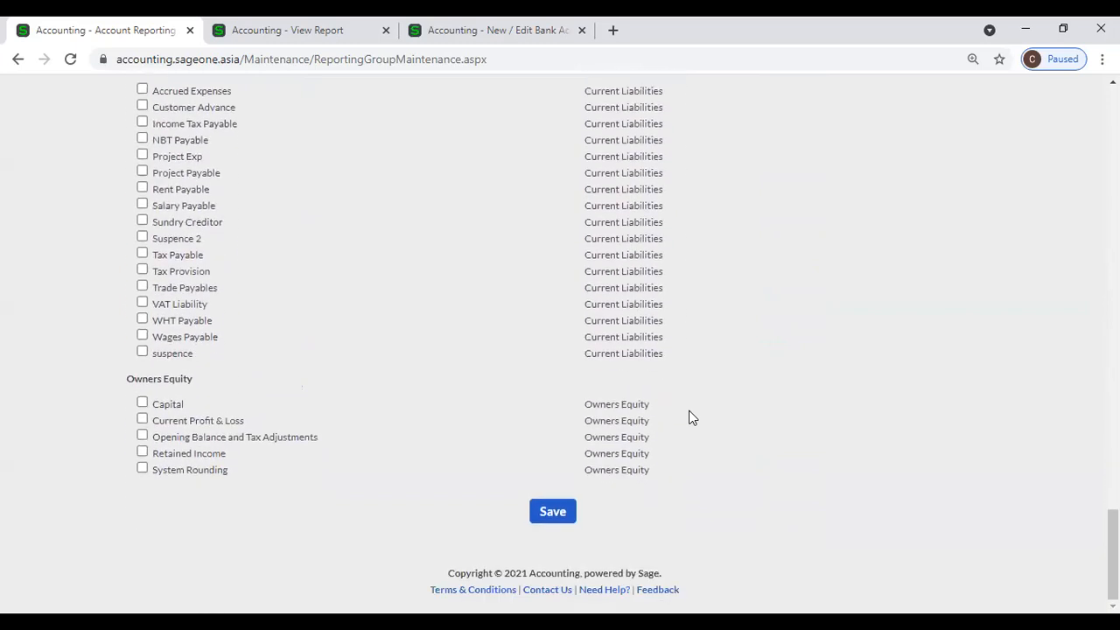
scroll(690, 417, "up", 3)
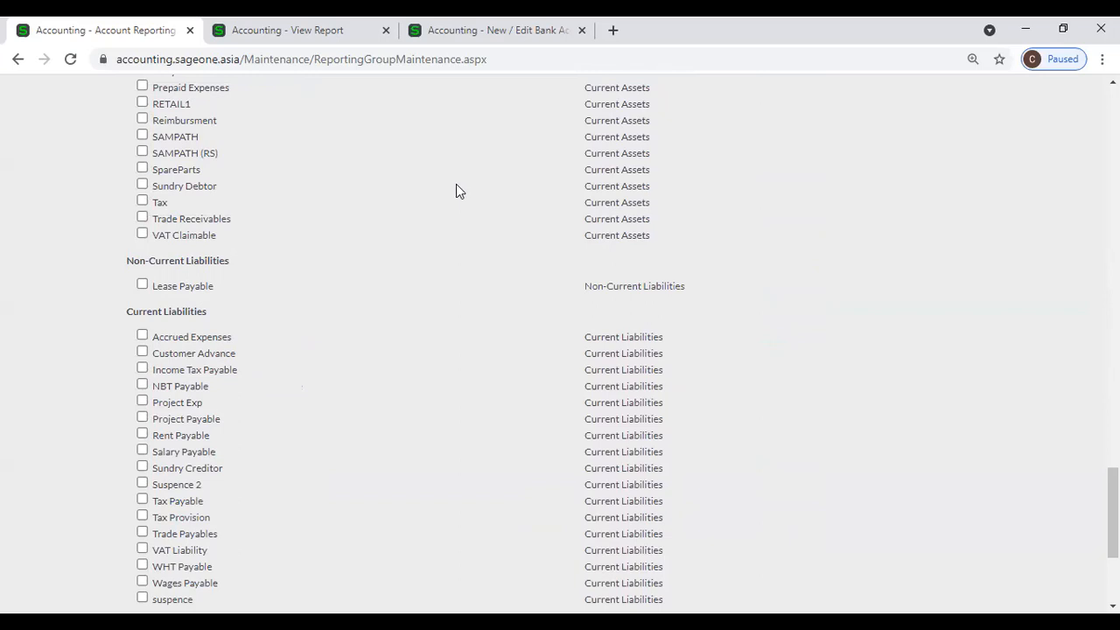
scroll(457, 185, "up", 15)
scroll(458, 186, "up", 4)
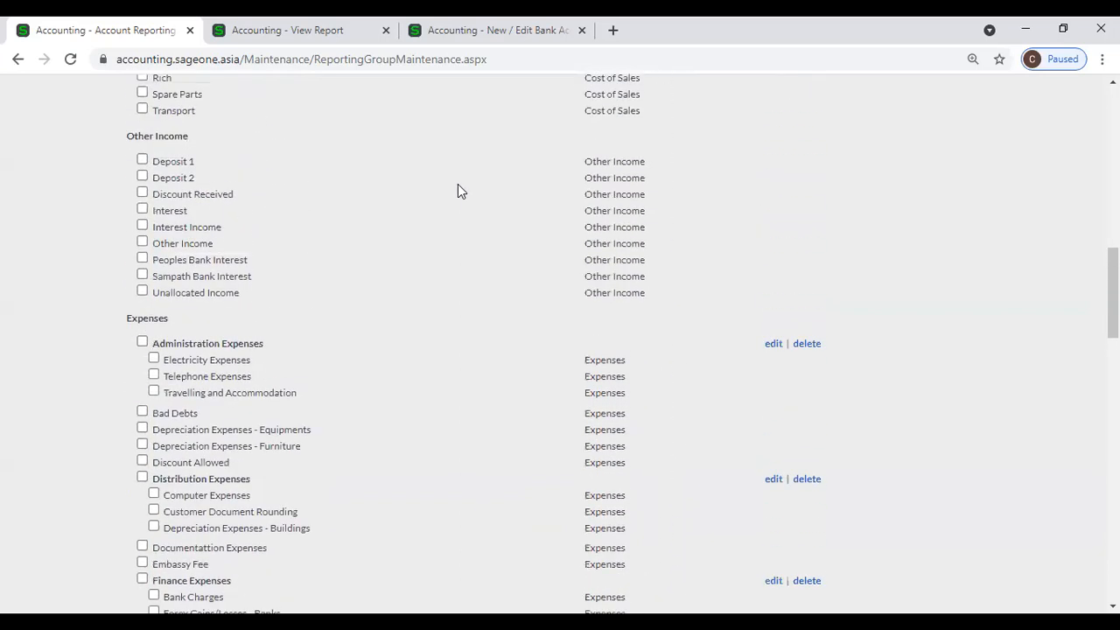
Step: Save the current account reporting group setup
scroll(466, 263, "down", 20)
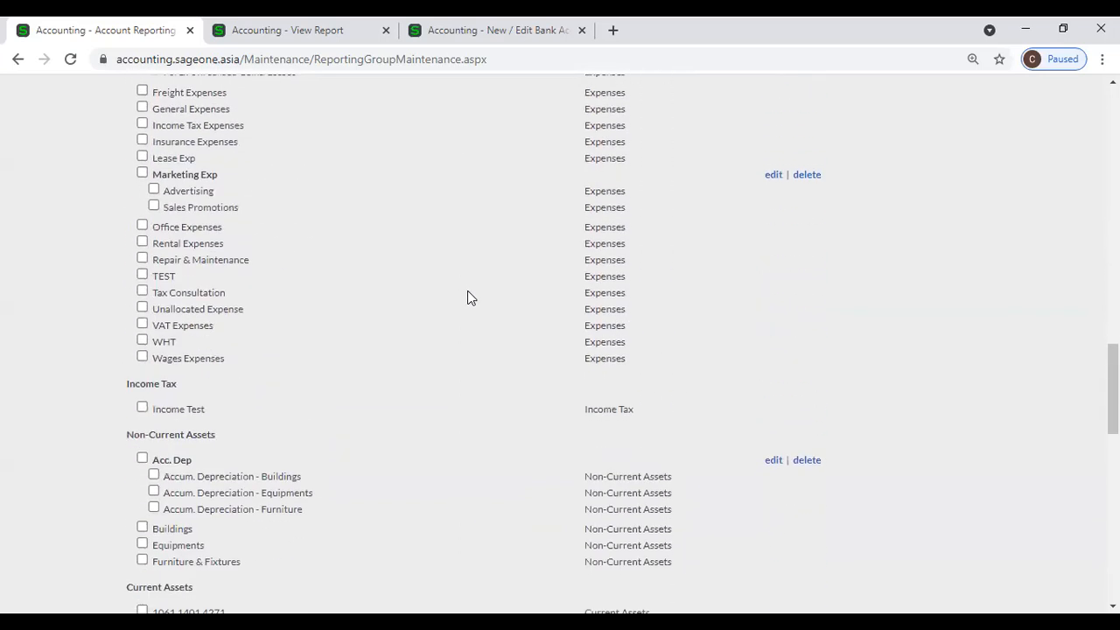
scroll(467, 291, "down", 1)
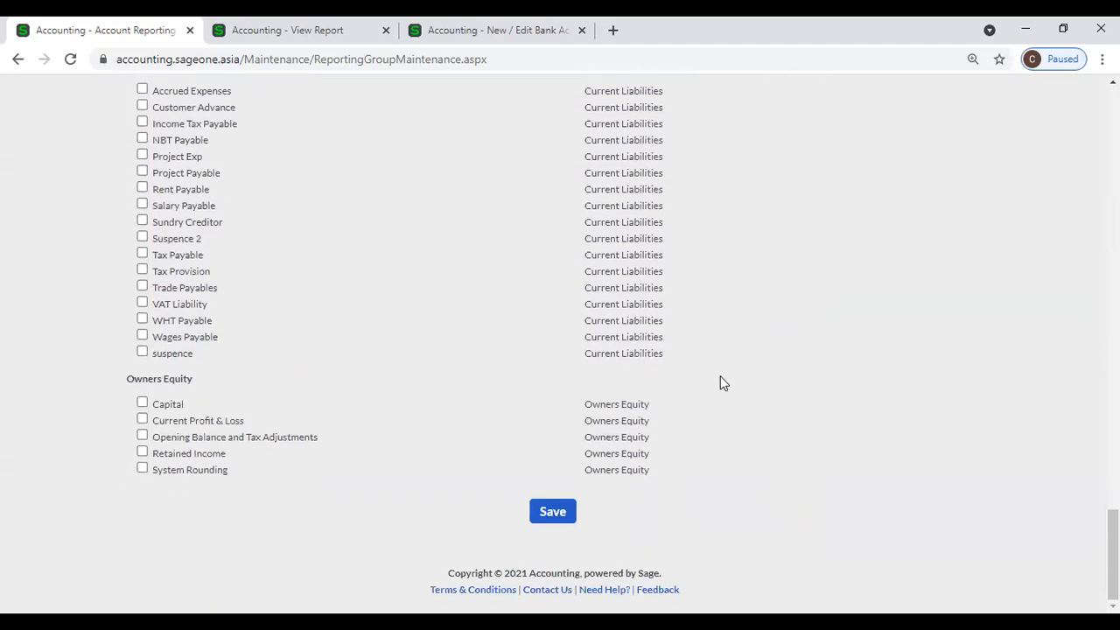
left_click(544, 519)
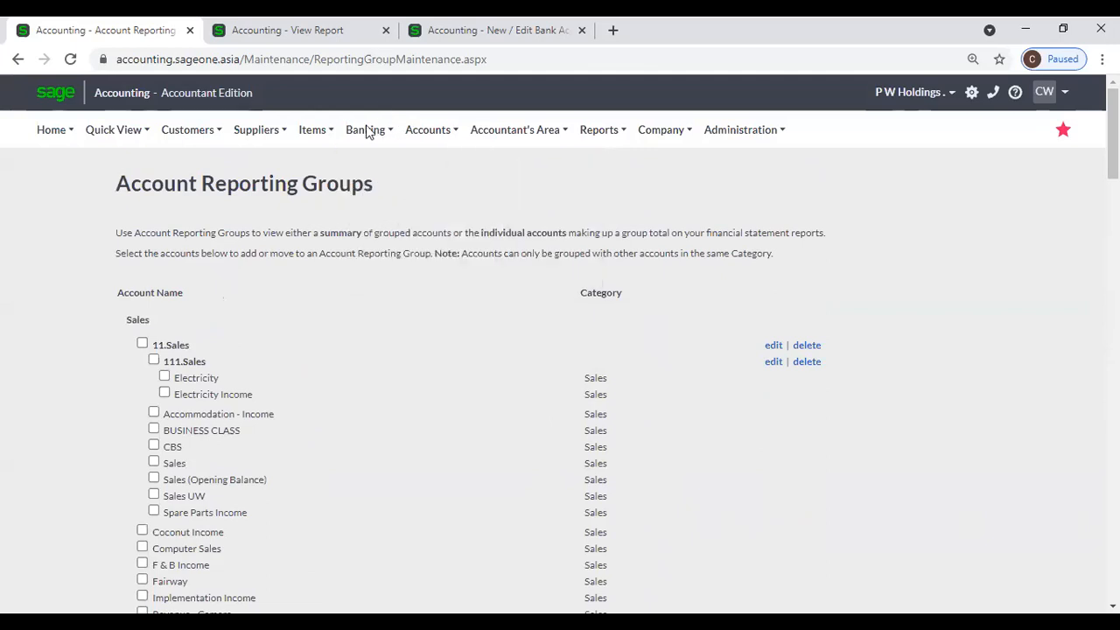
mouse_move(440, 133)
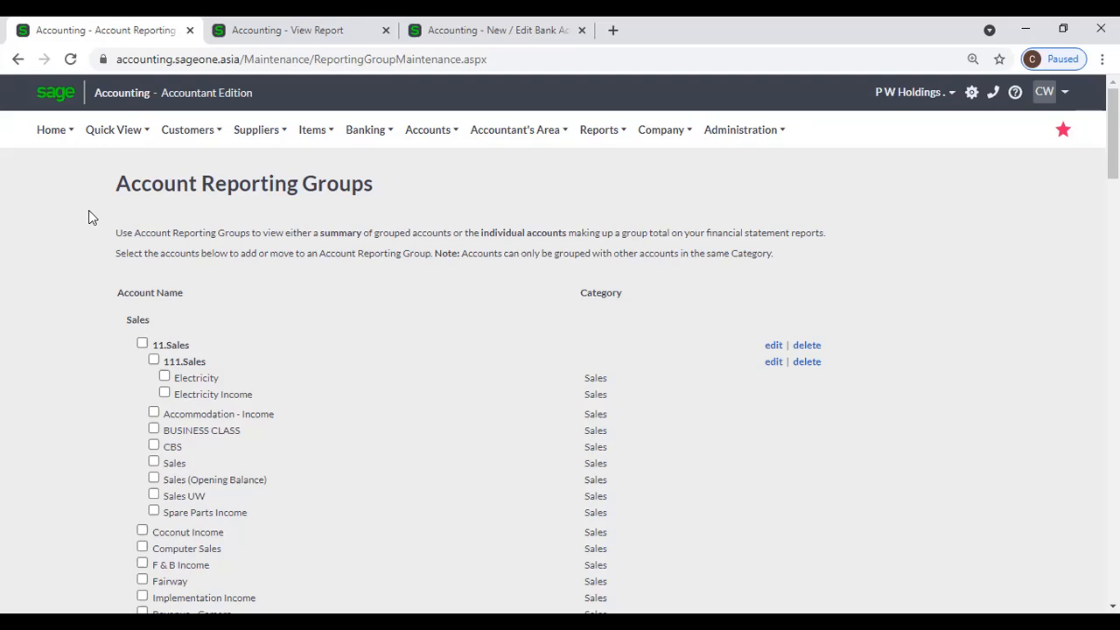
Step: Close the report and bank account pages, and log in to the South African Sage Accounting site with the account e-mail and password
left_click(383, 31)
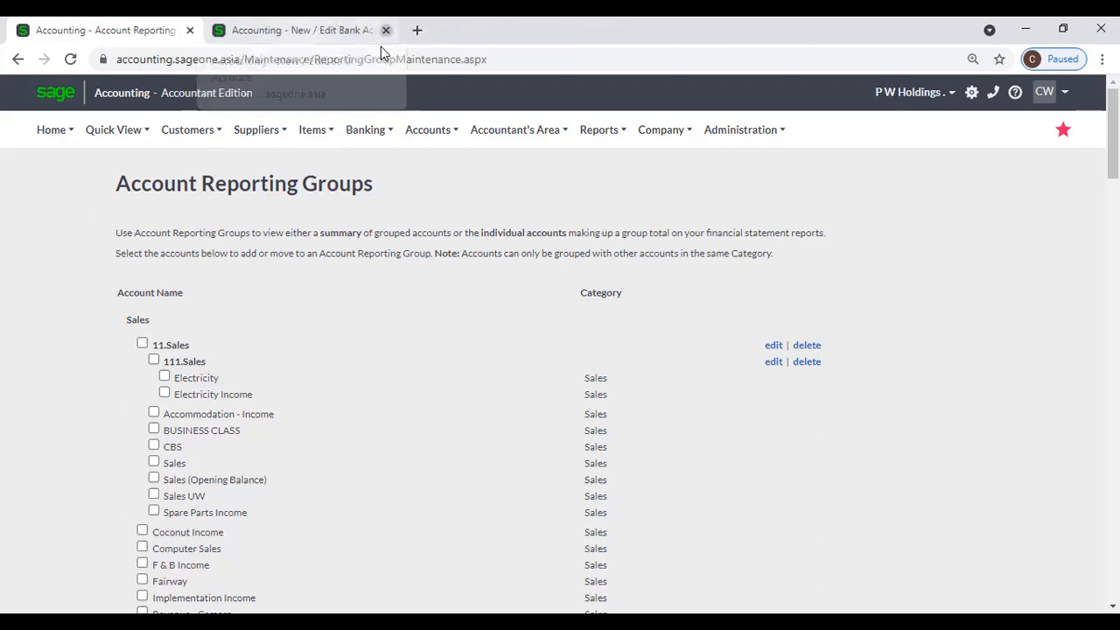
left_click(384, 32)
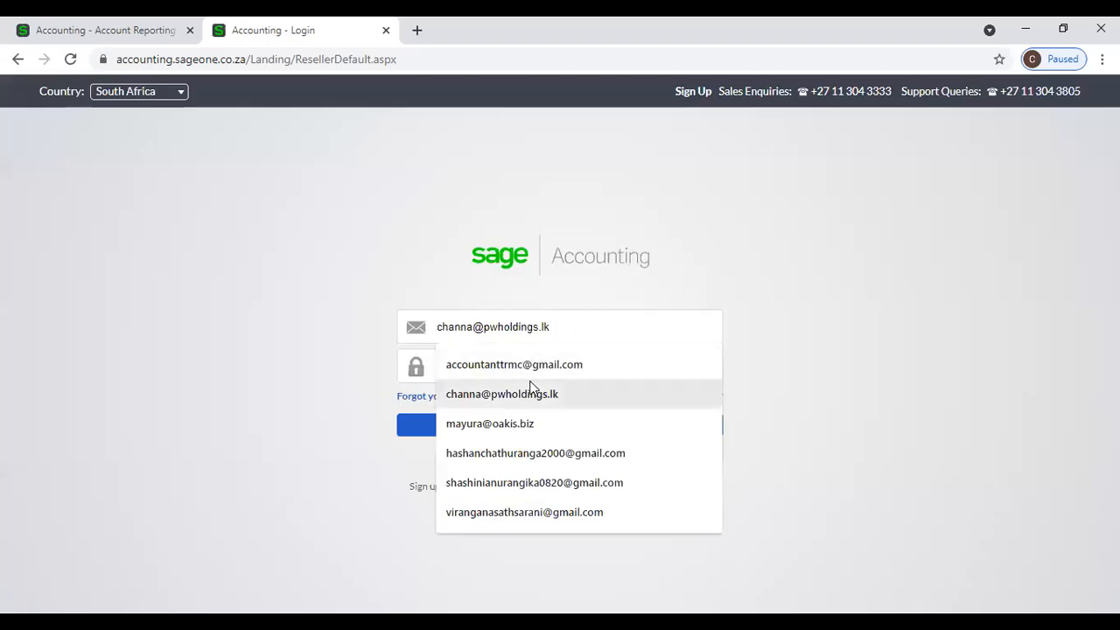
left_click(530, 388)
type("••••••")
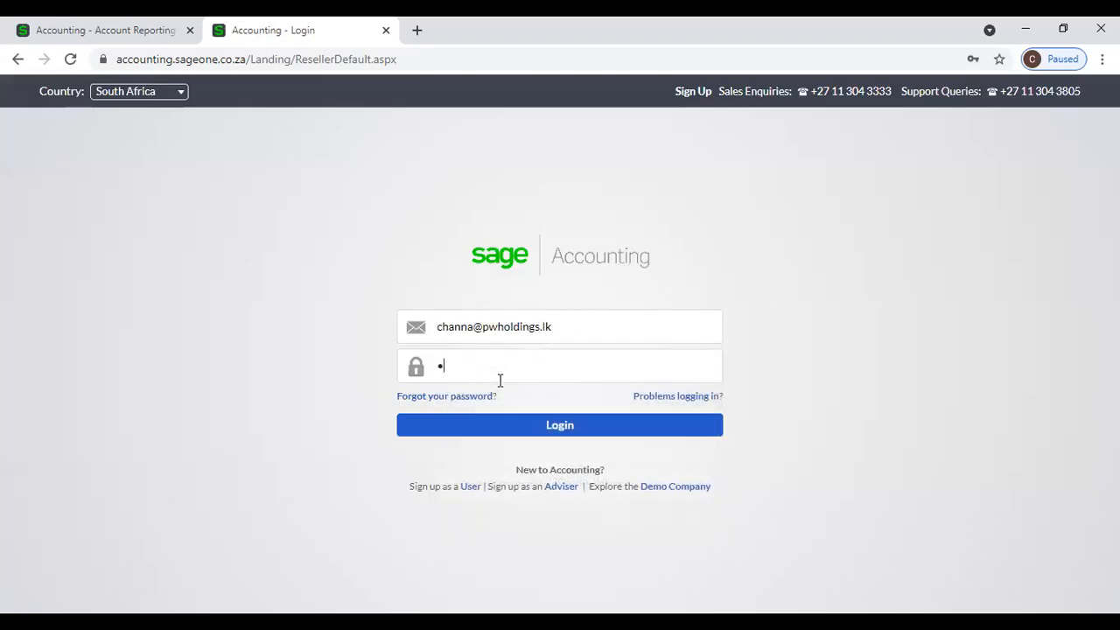
type("••••")
left_click(520, 433)
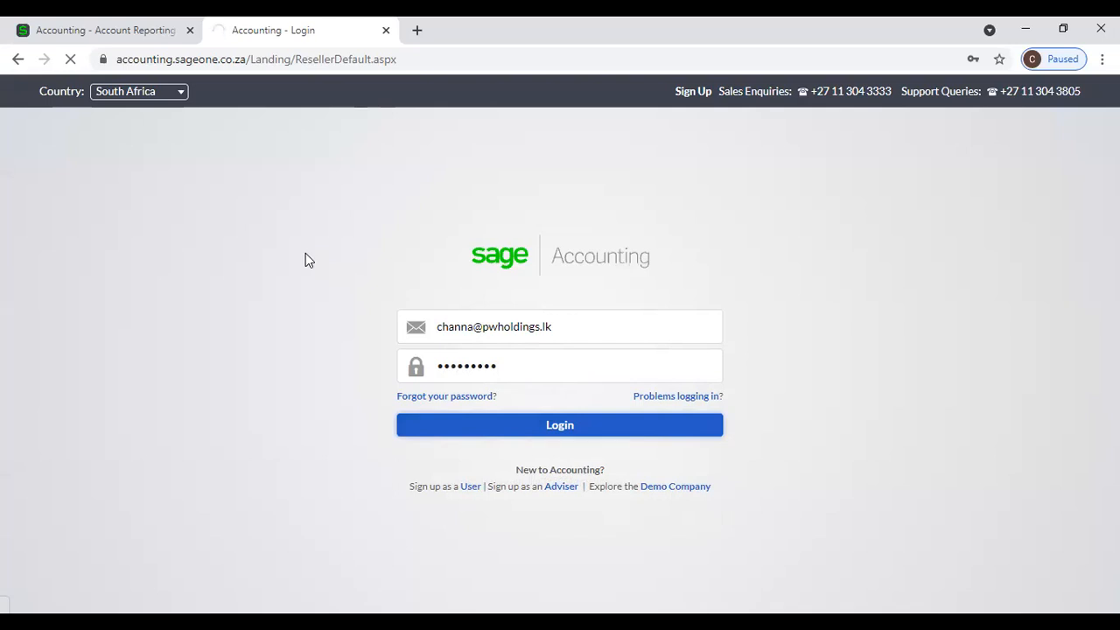
Step: Open the subscription upgrade wizard from the profile and examine the additional company, user, storage and module options
left_click(99, 24)
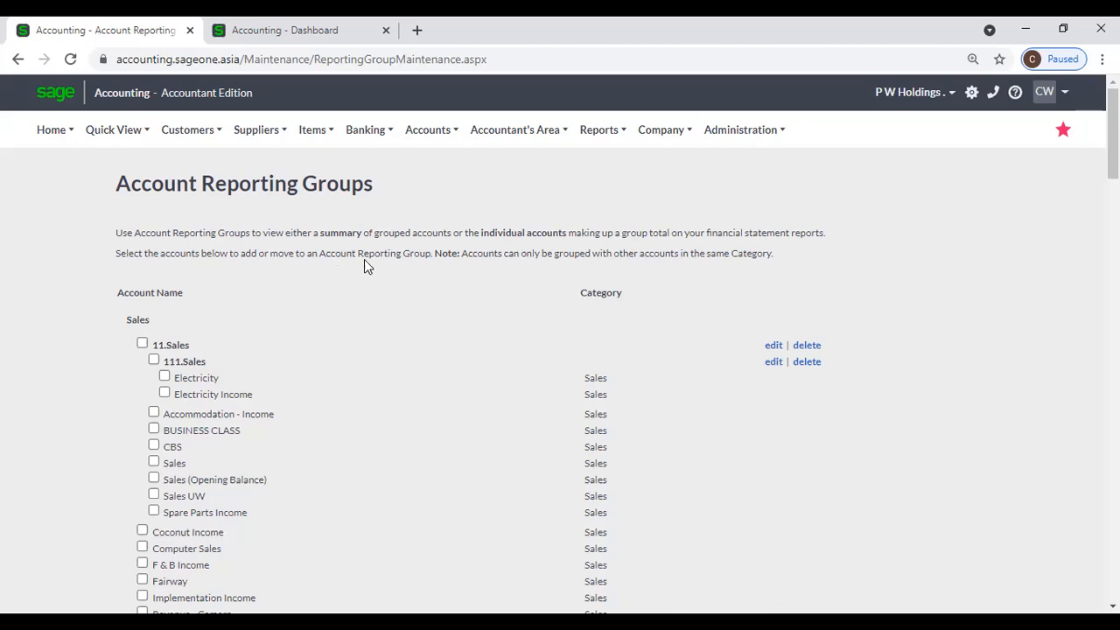
left_click(306, 35)
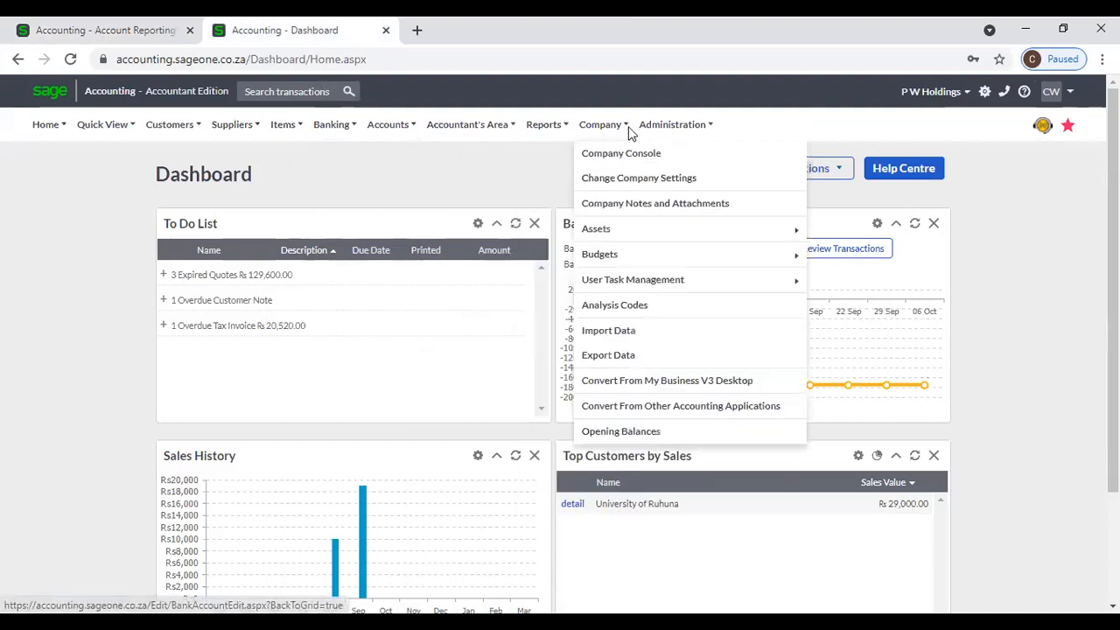
mouse_move(651, 133)
left_click(675, 255)
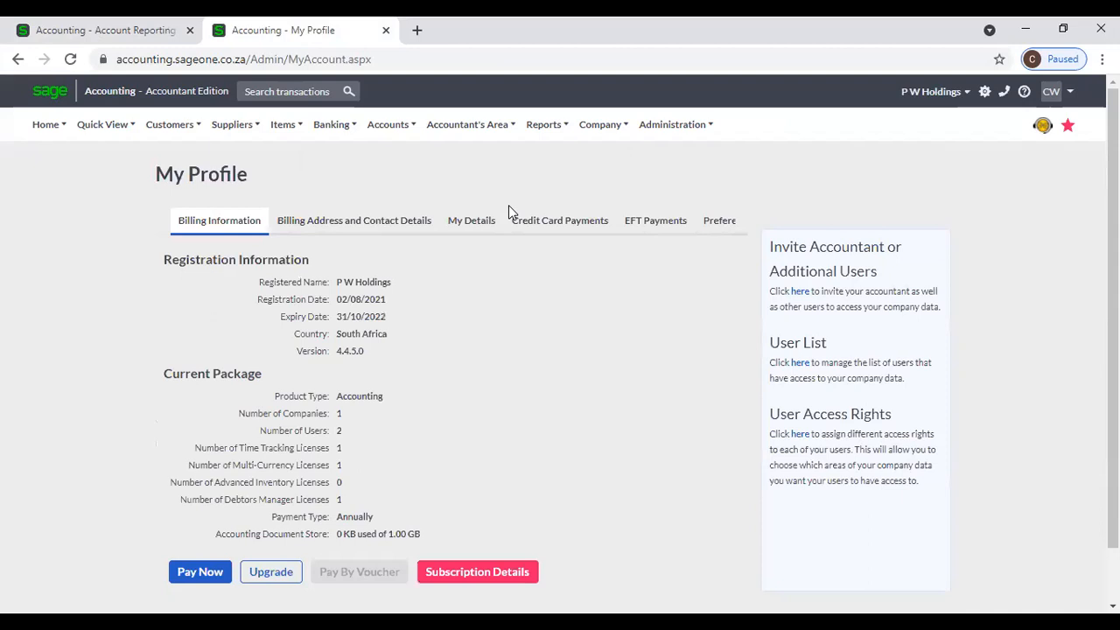
left_click(270, 571)
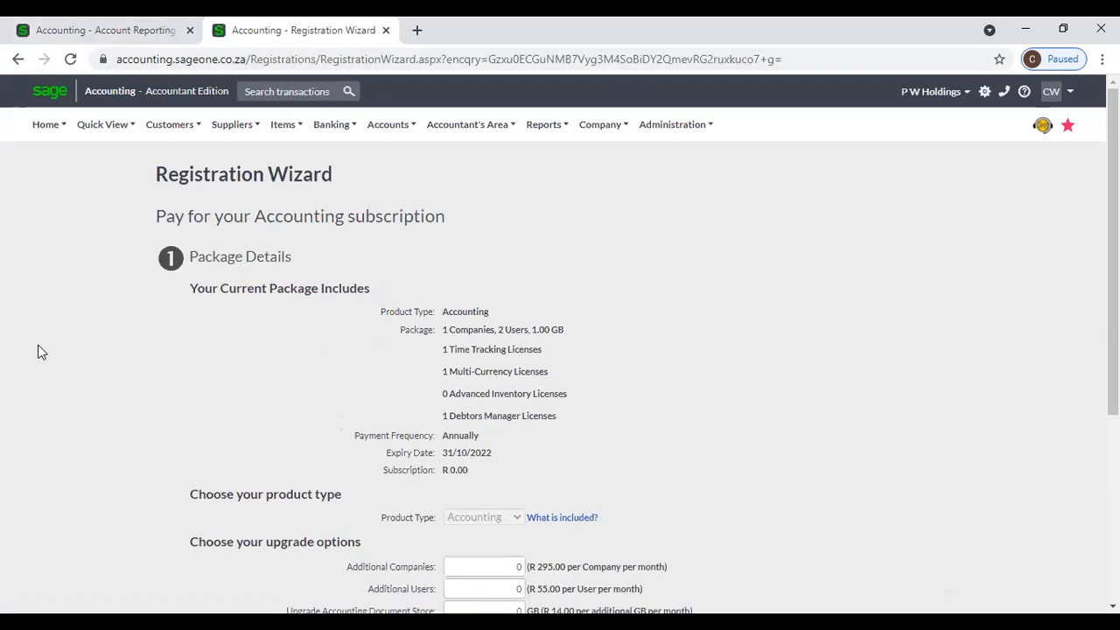
scroll(37, 351, "down", 2)
scroll(38, 352, "down", 1)
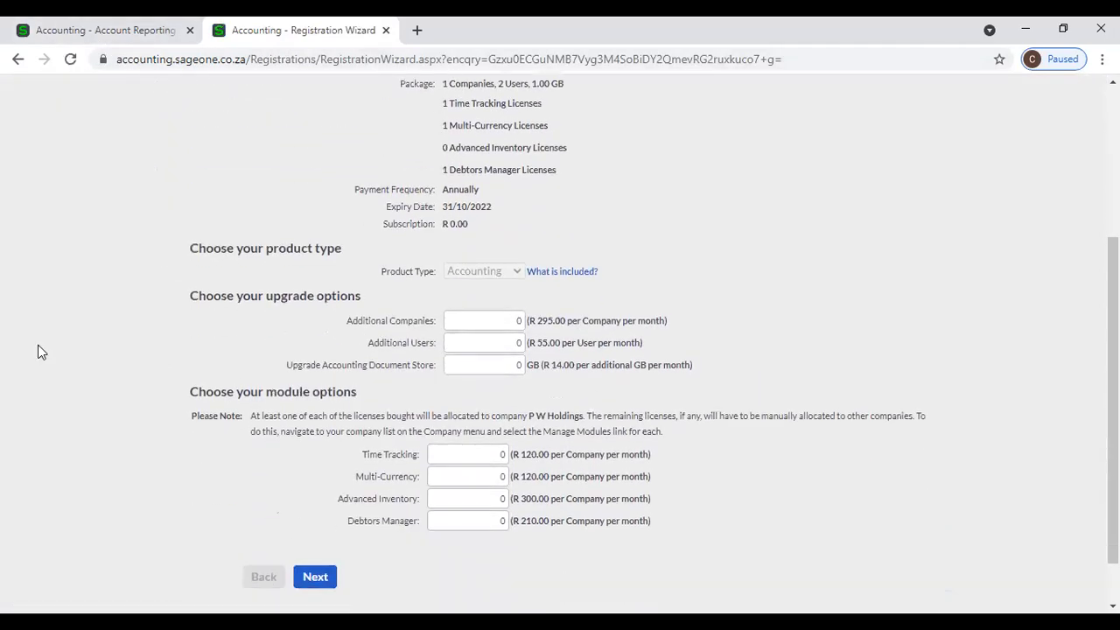
Step: Enter 8 additional users in the upgrade options, check the current package, and close the wizard without continuing
left_click(495, 342)
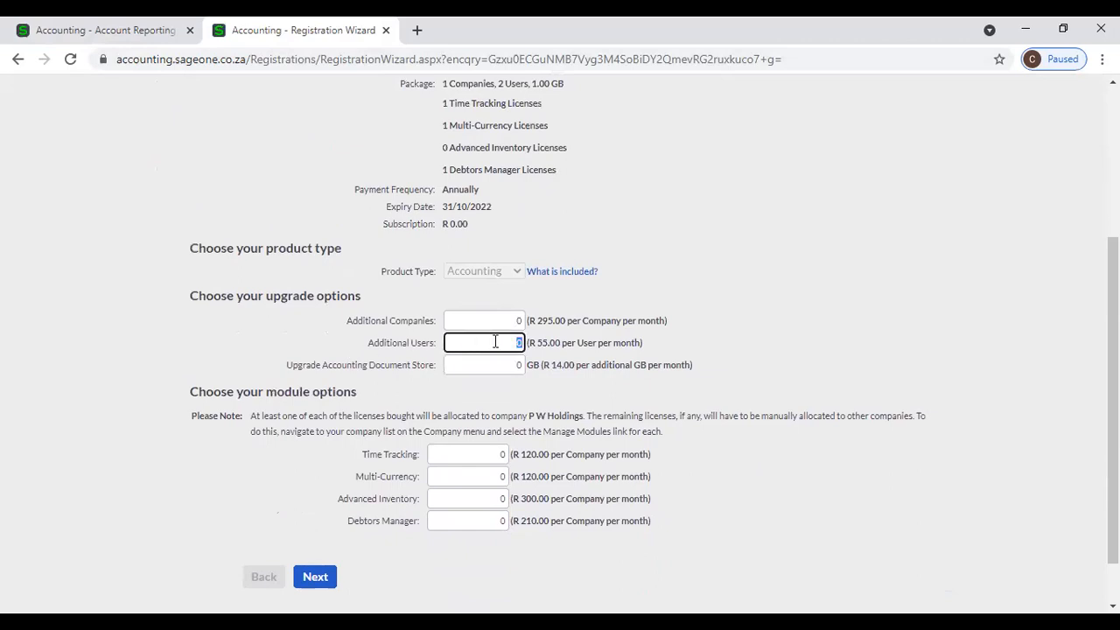
type("8")
key("Tab")
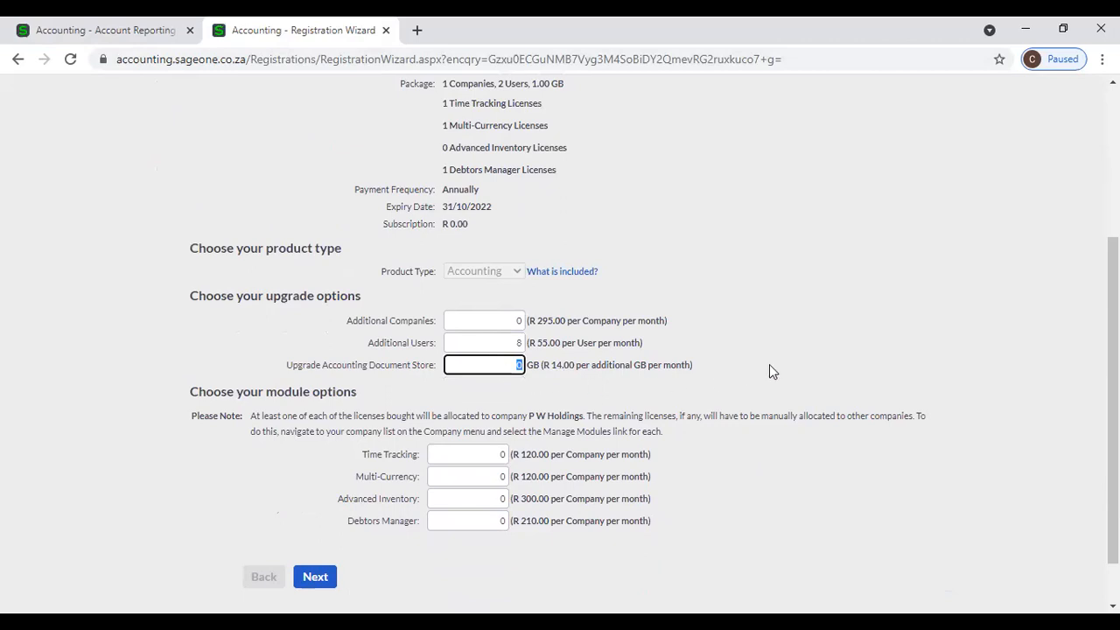
left_click(804, 341)
scroll(545, 212, "up", 5)
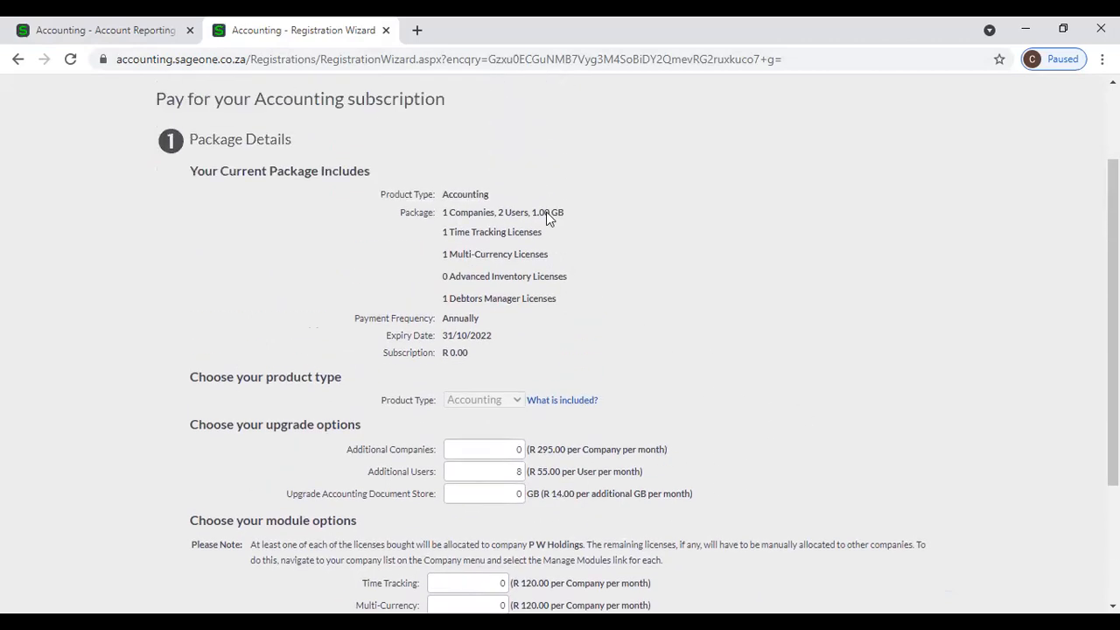
left_click(385, 29)
Step: Leave the account reporting groups for the account opening balance adjustment and select the 20130 Technical Labour account
mouse_move(498, 144)
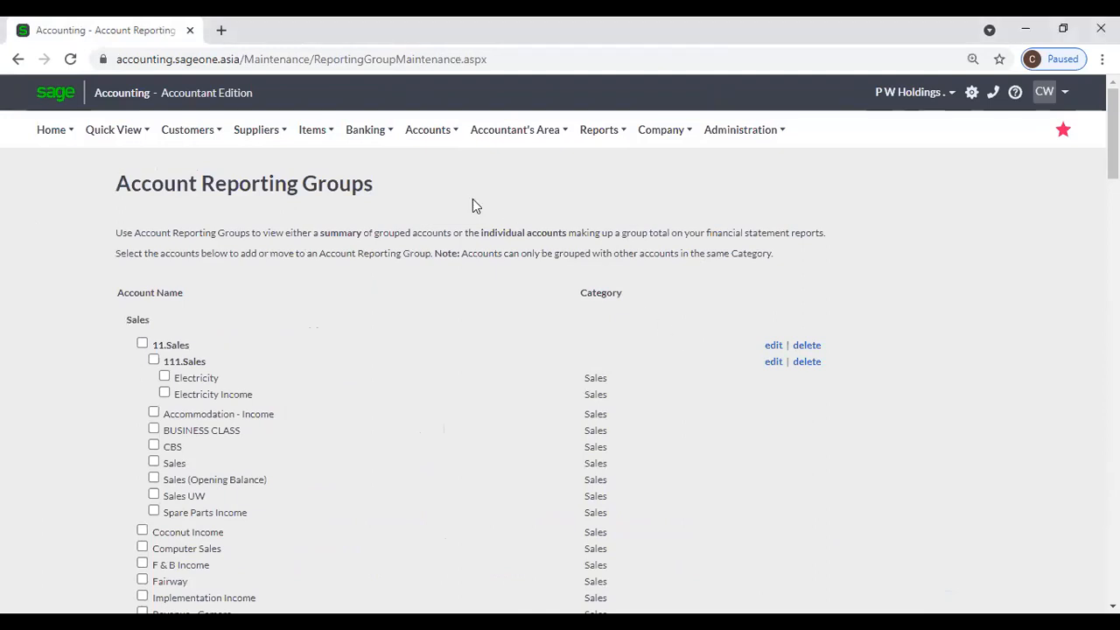
mouse_move(431, 135)
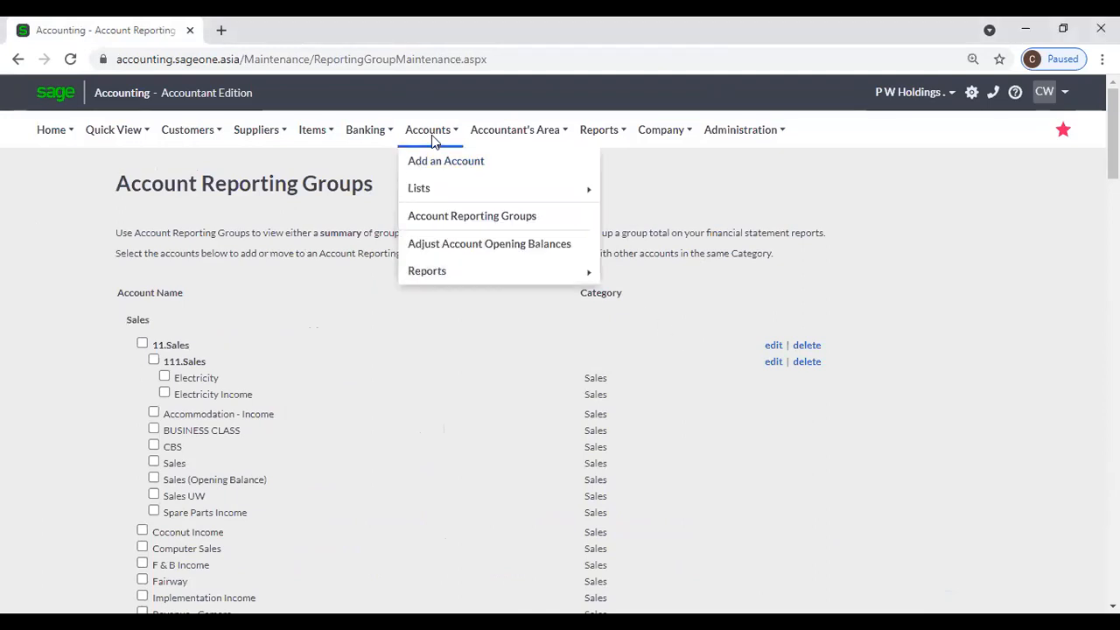
left_click(457, 252)
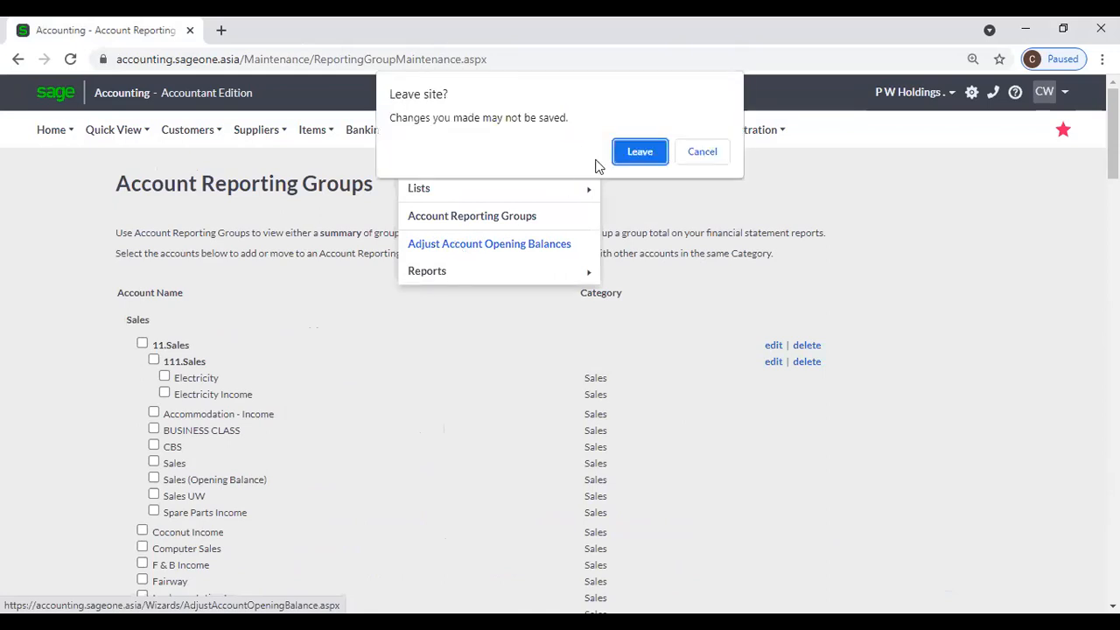
left_click(639, 151)
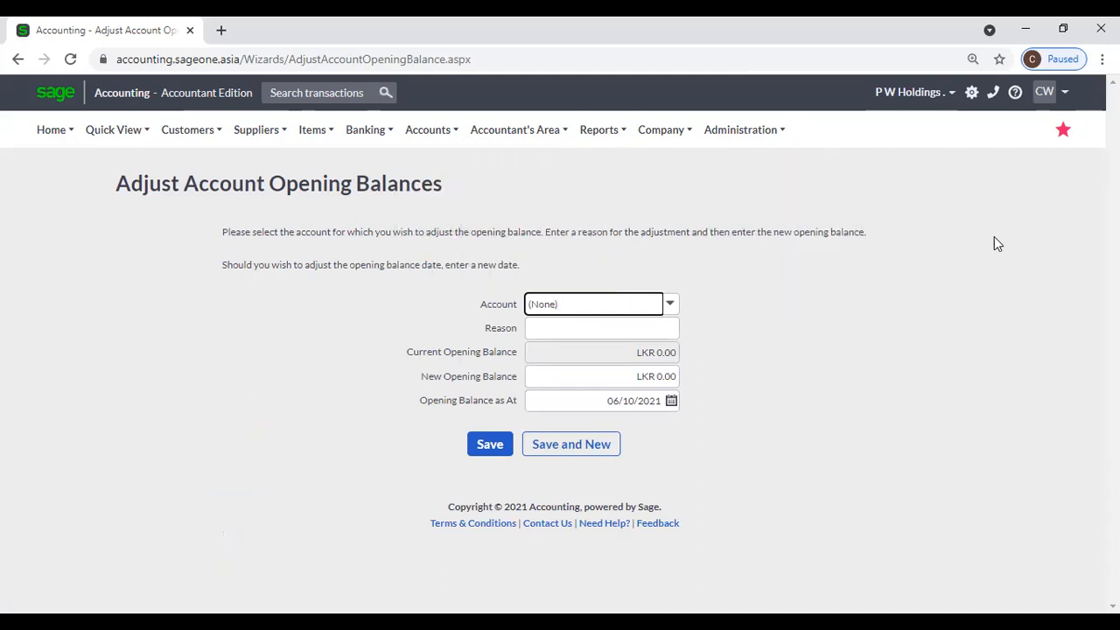
left_click(670, 312)
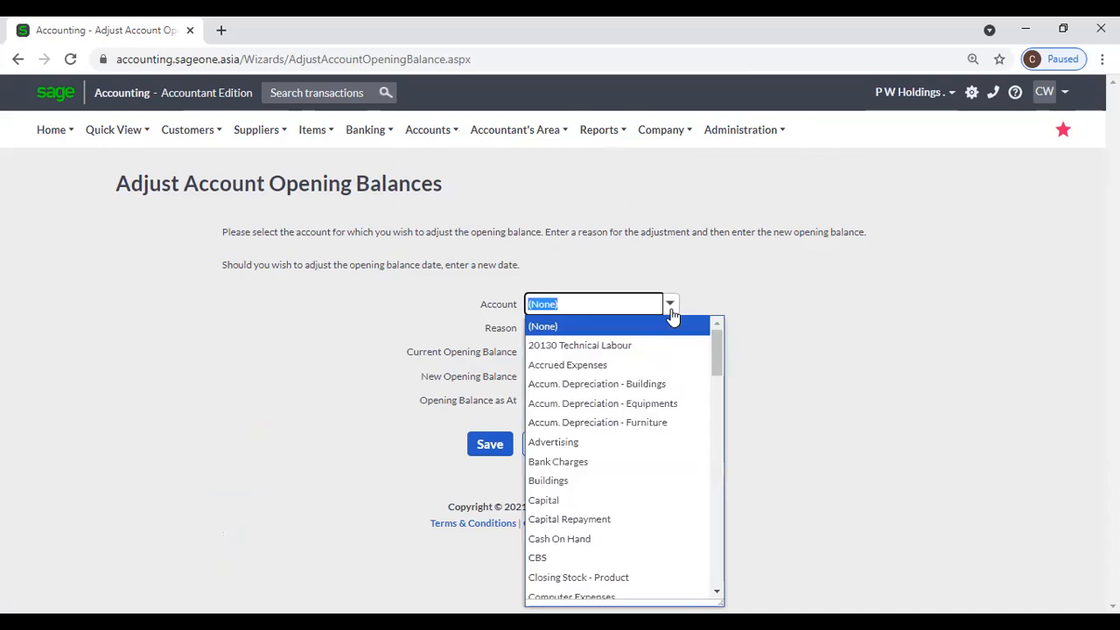
left_click(655, 346)
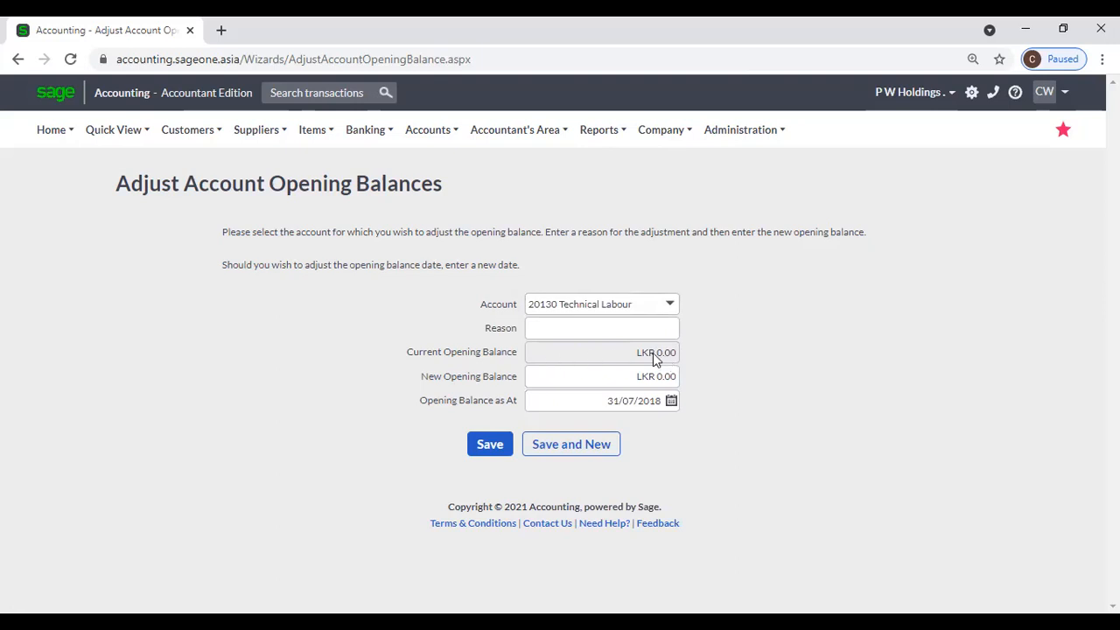
Step: Enter a new opening balance of LKR 10,000.00 for the account with the reason OPB Change
left_click(630, 373)
type("10000")
left_click(745, 393)
left_click(595, 334)
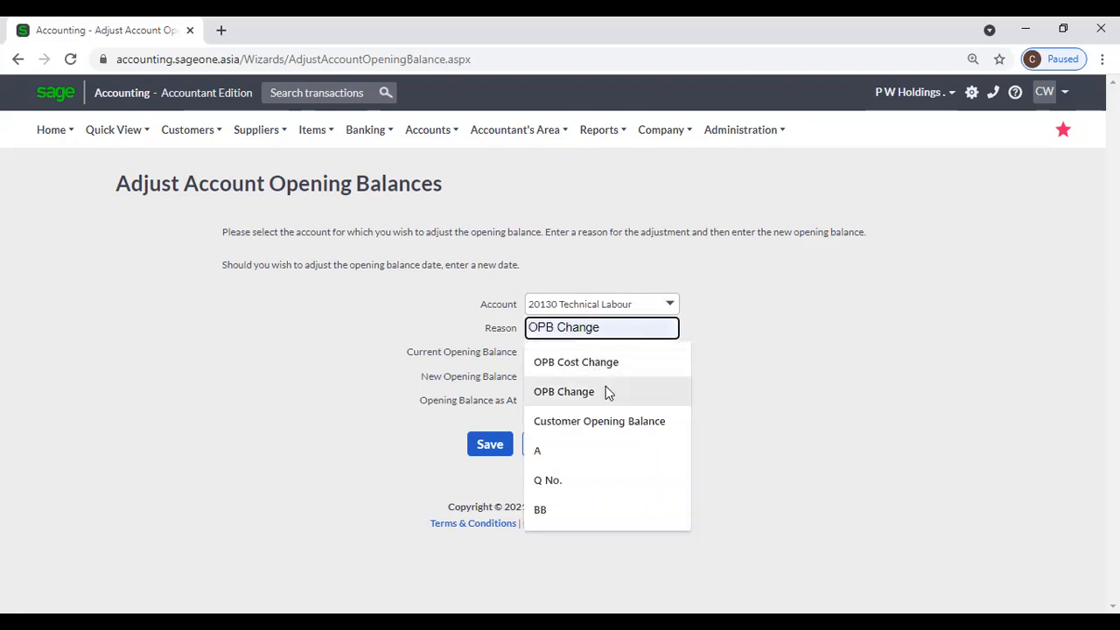
left_click(606, 391)
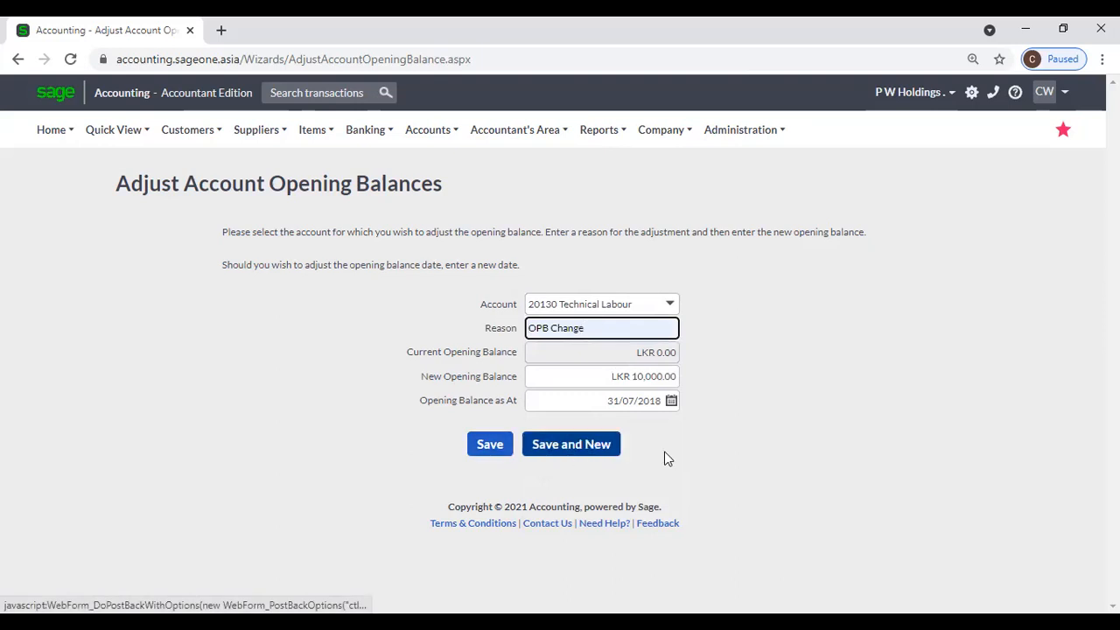
left_click(746, 452)
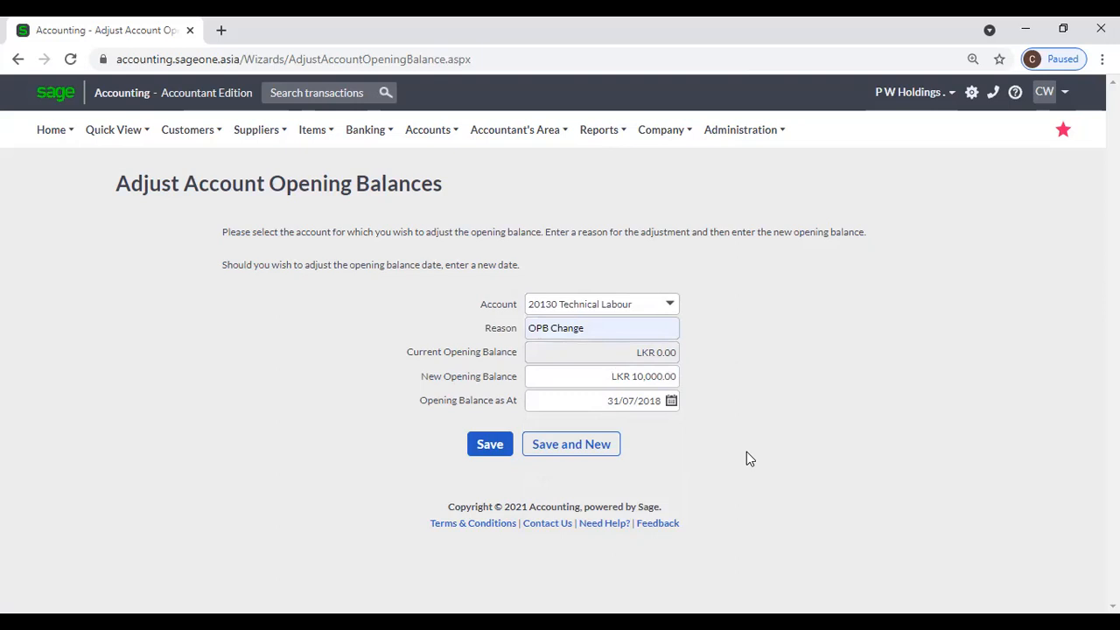
Step: Open the Account Listing report setup and check the available From Category and Reporting Period options
left_click(433, 131)
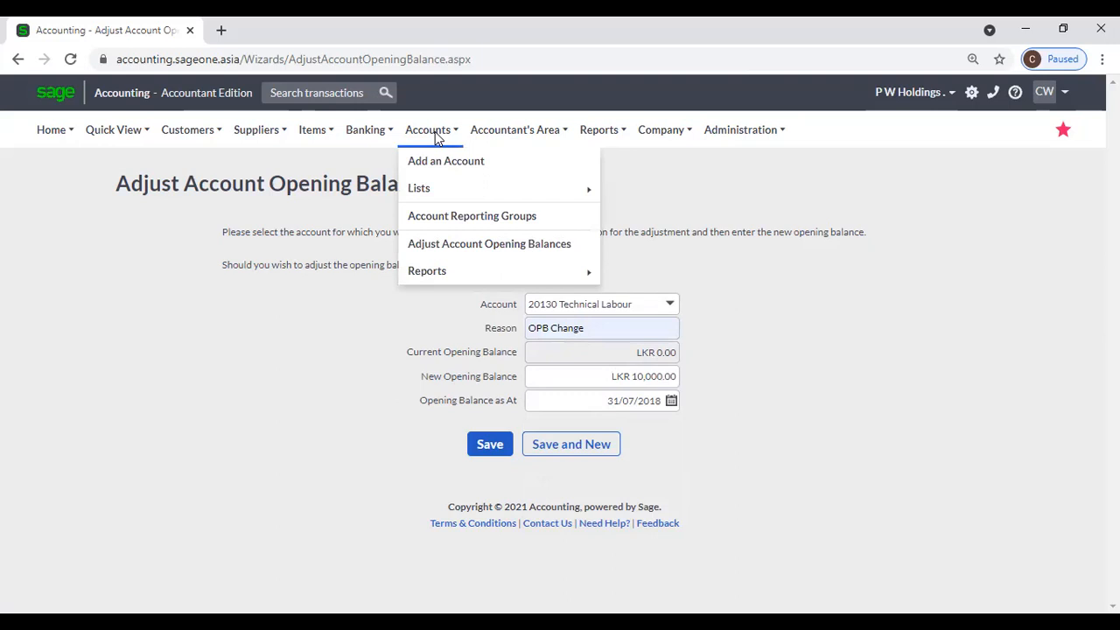
mouse_move(445, 272)
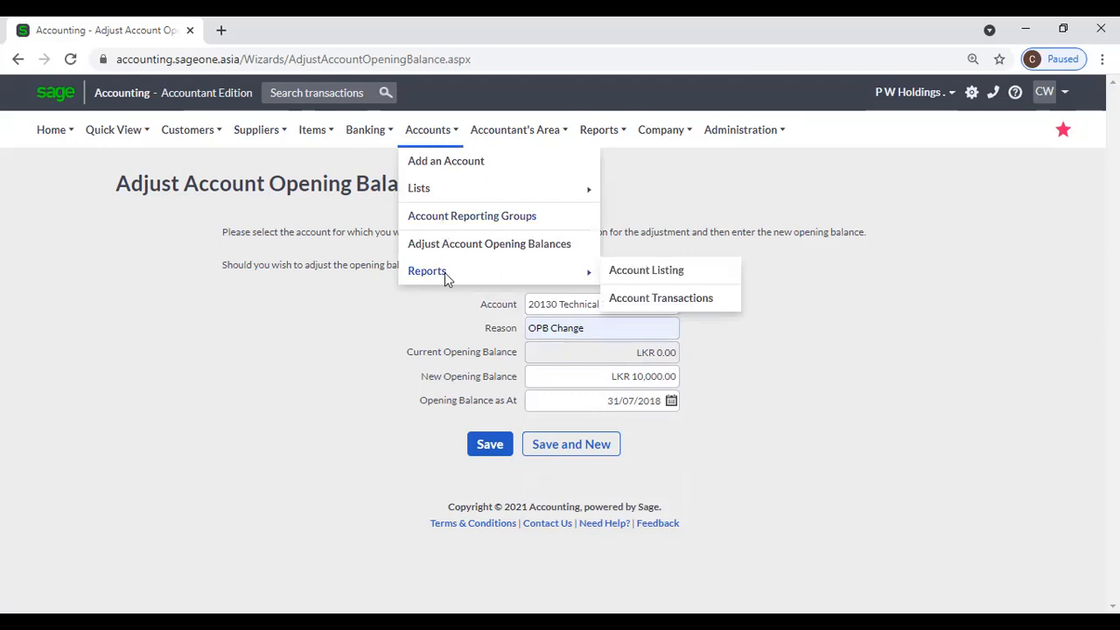
left_click(643, 276)
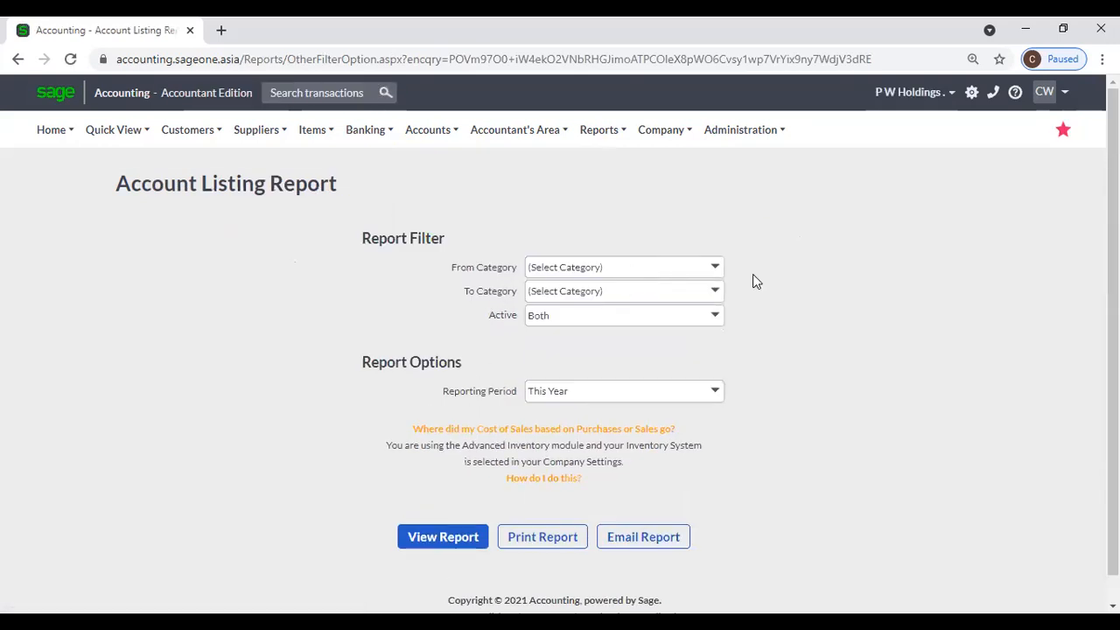
left_click(713, 267)
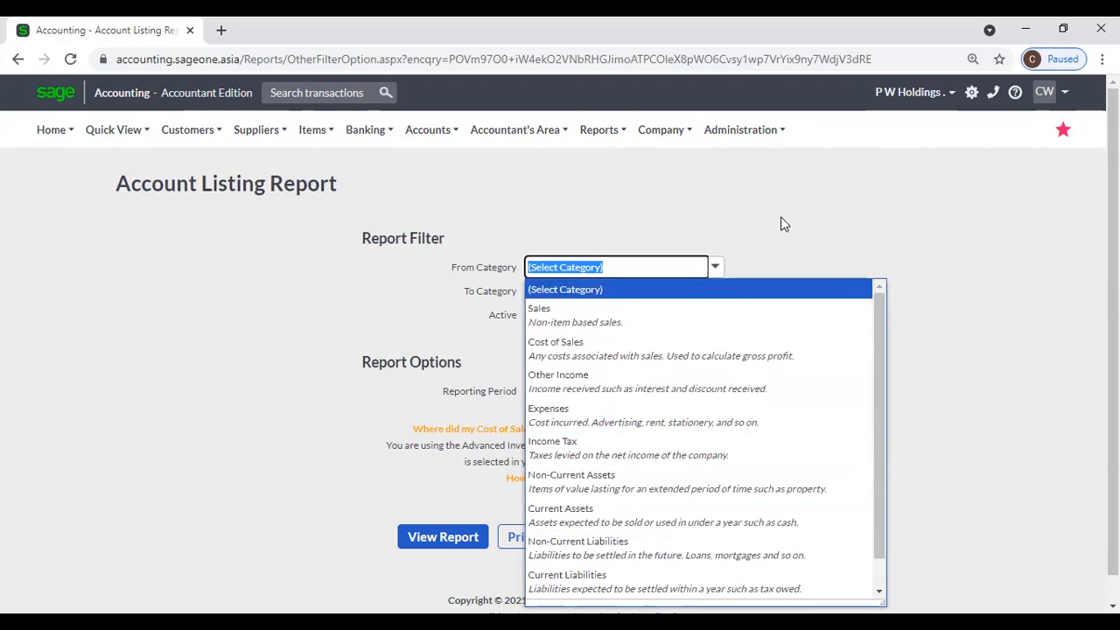
left_click(564, 251)
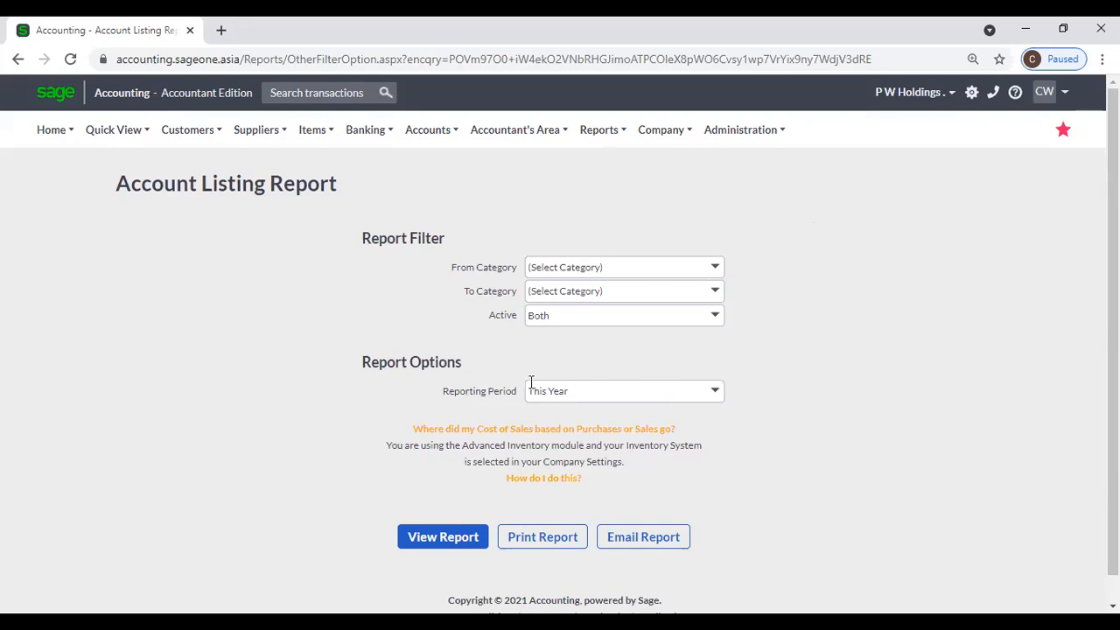
left_click(715, 396)
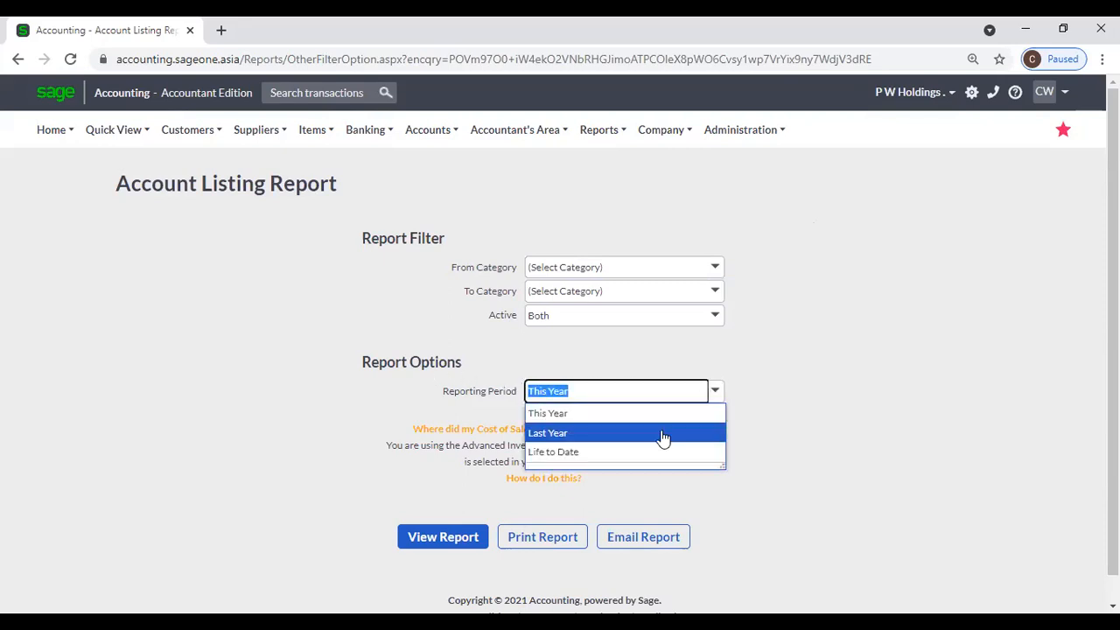
left_click(781, 429)
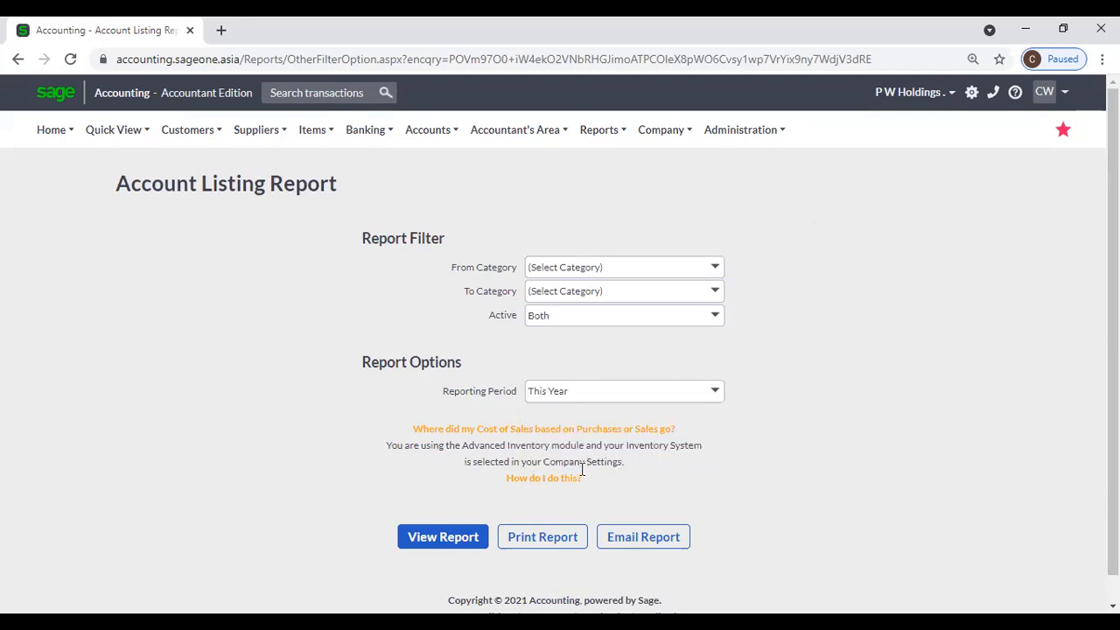
Step: View the Account Listing Report for This Year across all categories and look through its first page
left_click(464, 534)
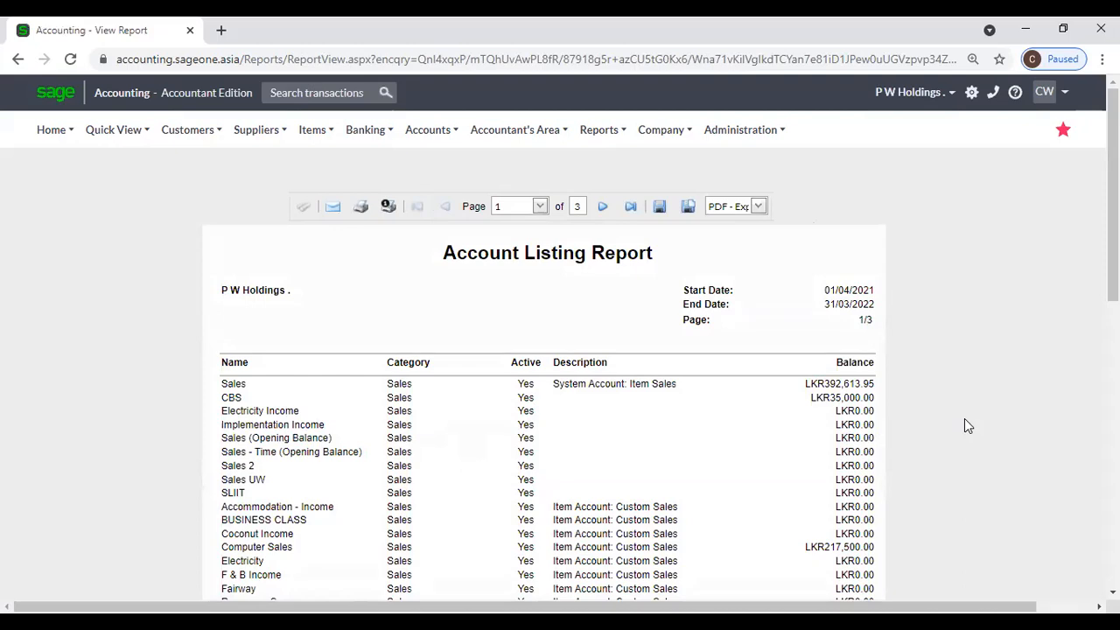
scroll(964, 425, "down", 7)
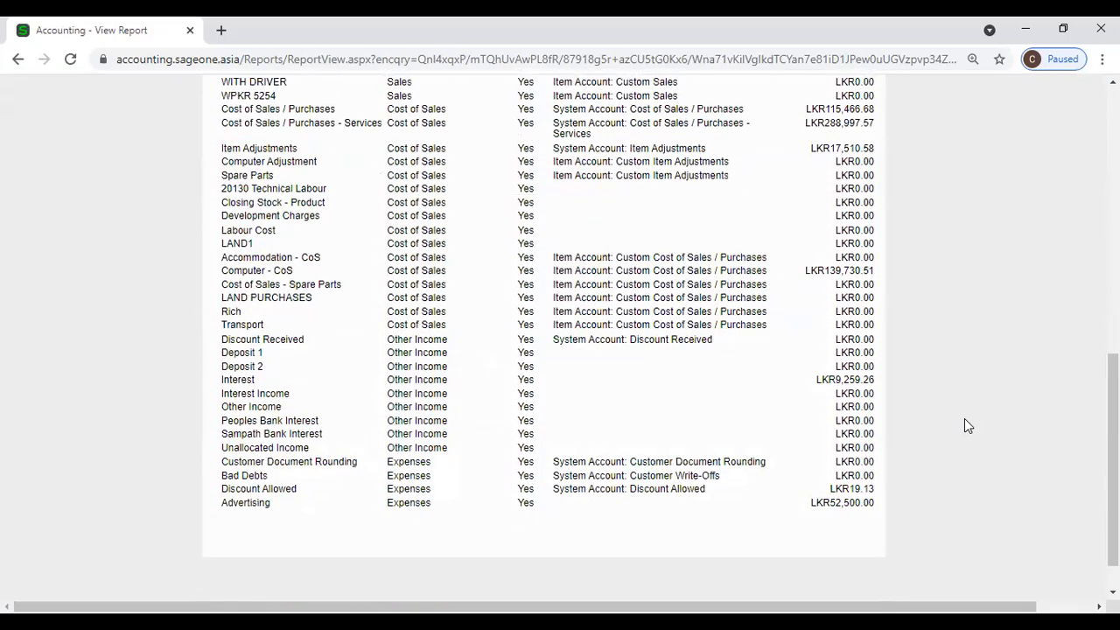
scroll(957, 420, "up", 8)
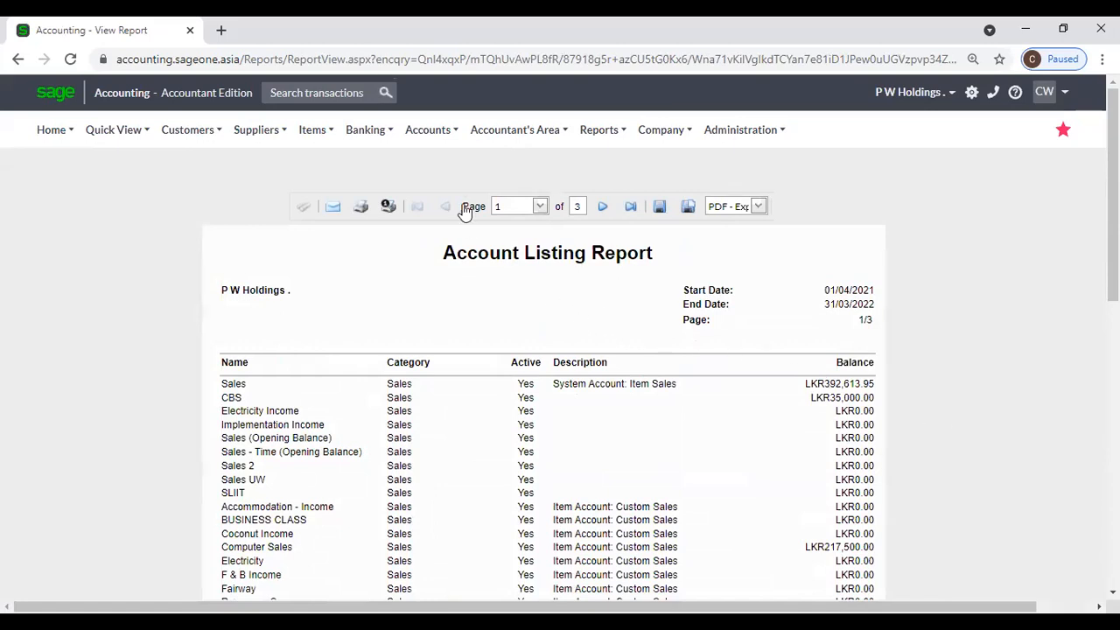
Step: Open the Account Transactions Report setup and check the available date range, account, category and transaction type options
mouse_move(436, 135)
mouse_move(587, 269)
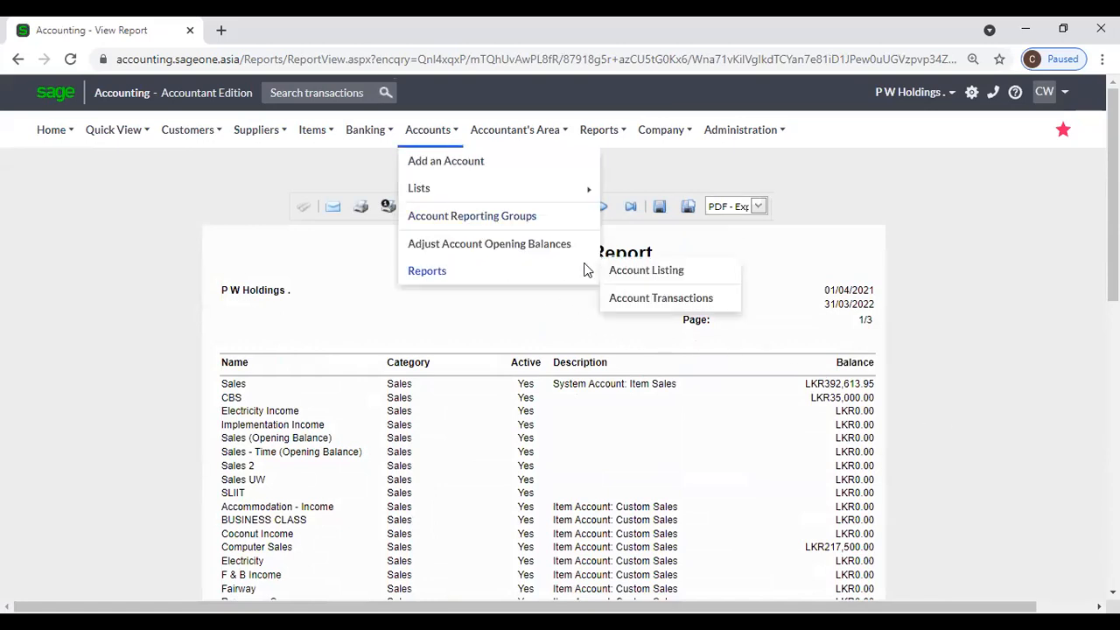
left_click(657, 299)
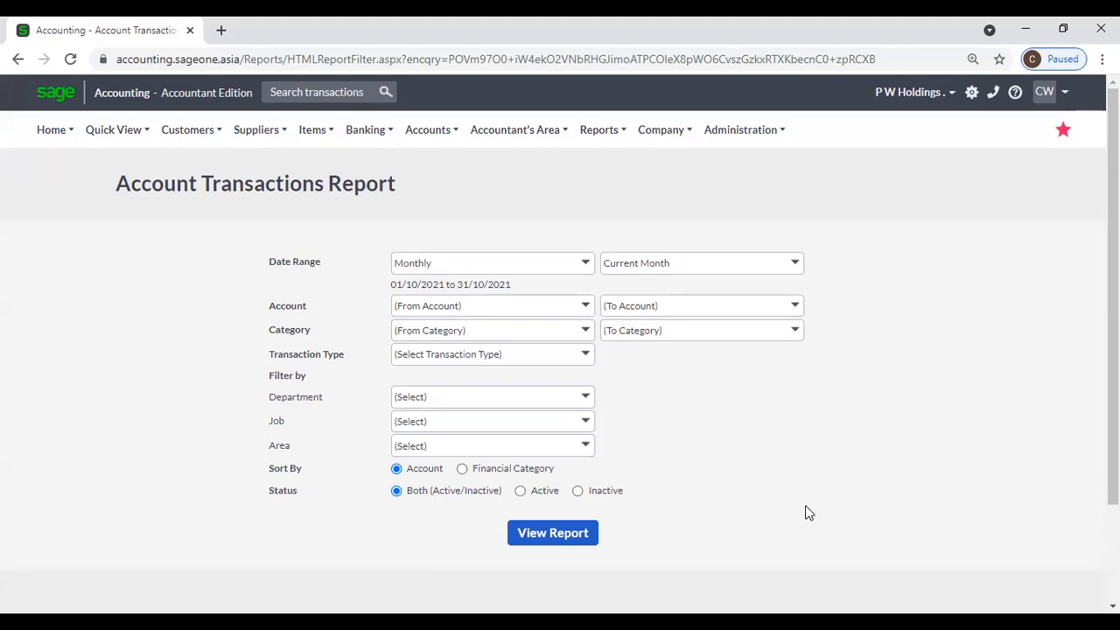
left_click(586, 265)
left_click(582, 229)
left_click(585, 306)
left_click(692, 376)
left_click(586, 331)
left_click(792, 380)
left_click(585, 354)
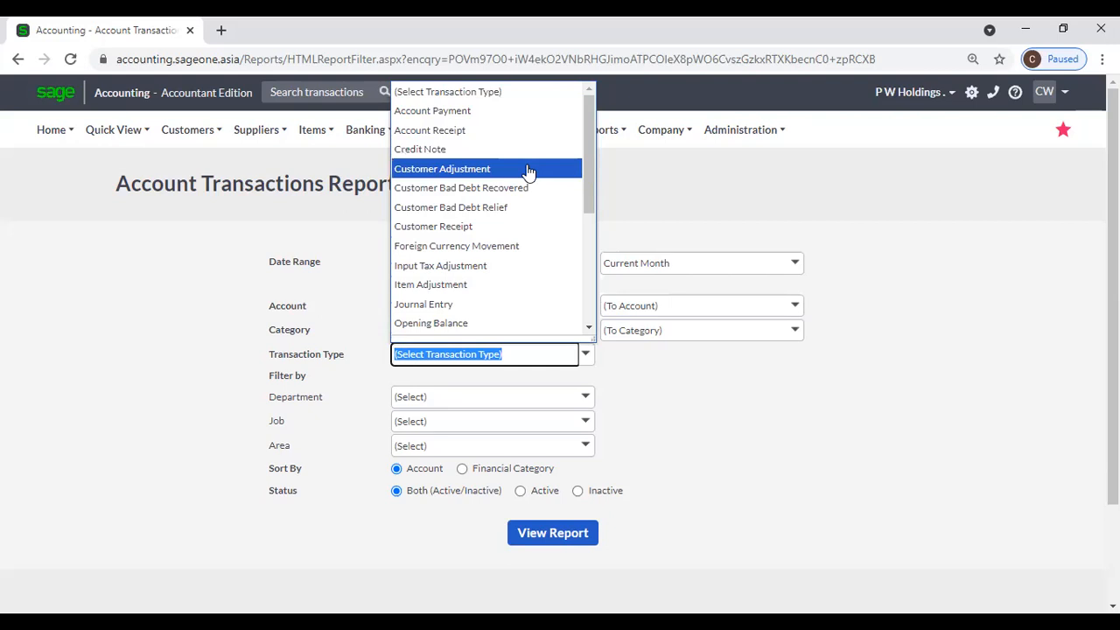
left_click(643, 414)
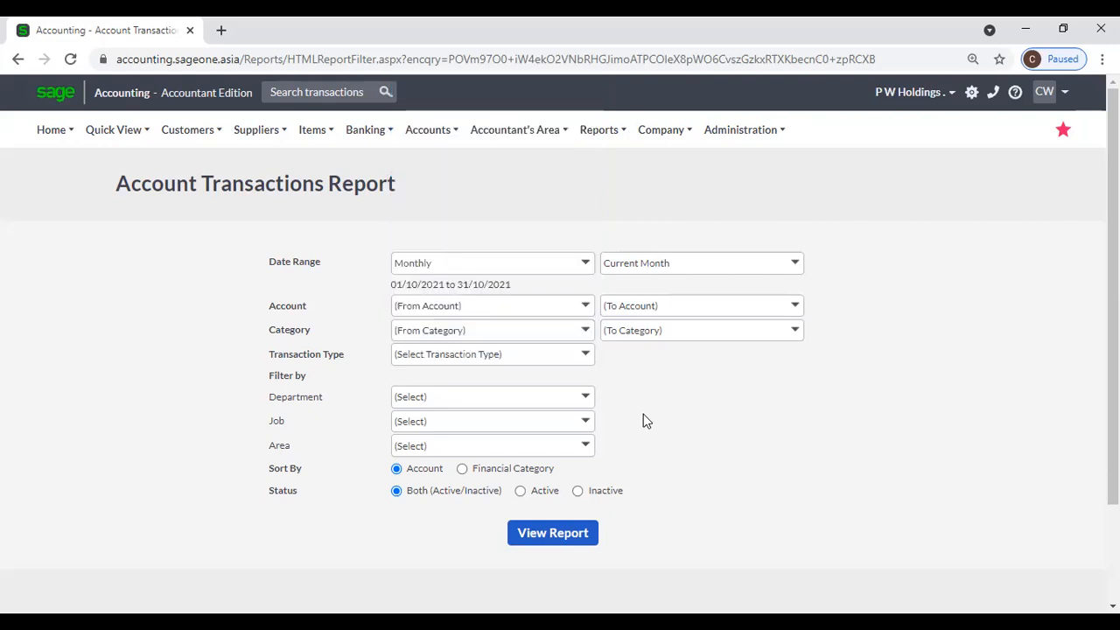
Step: Check the report's Department filter choices and the company functions that include Analysis Codes
left_click(590, 401)
left_click(691, 403)
left_click(661, 130)
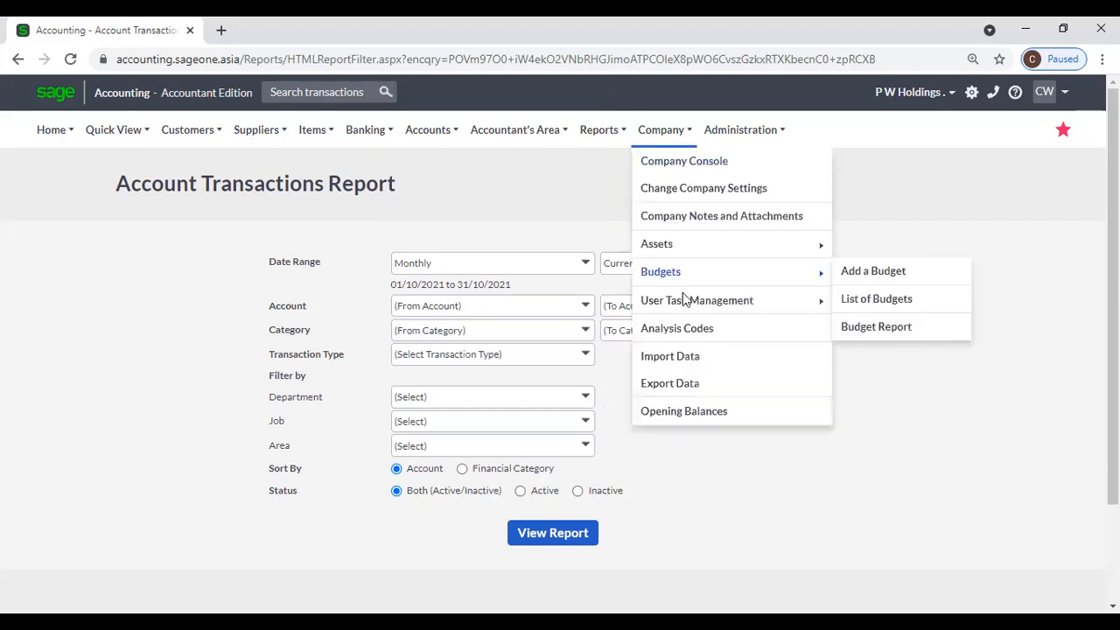
mouse_move(689, 303)
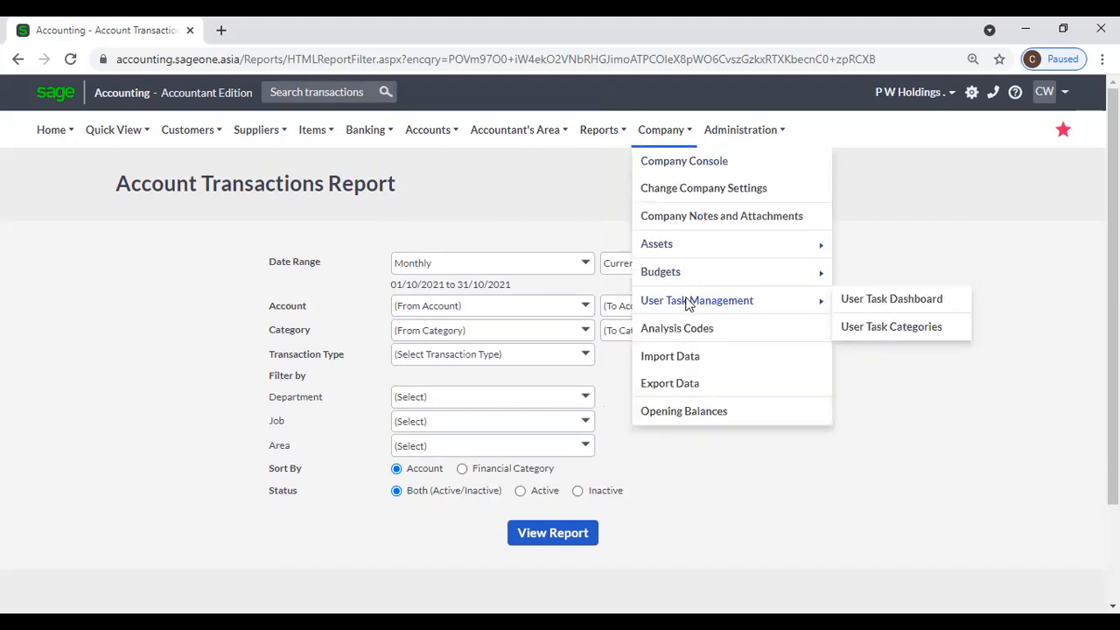
left_click(640, 423)
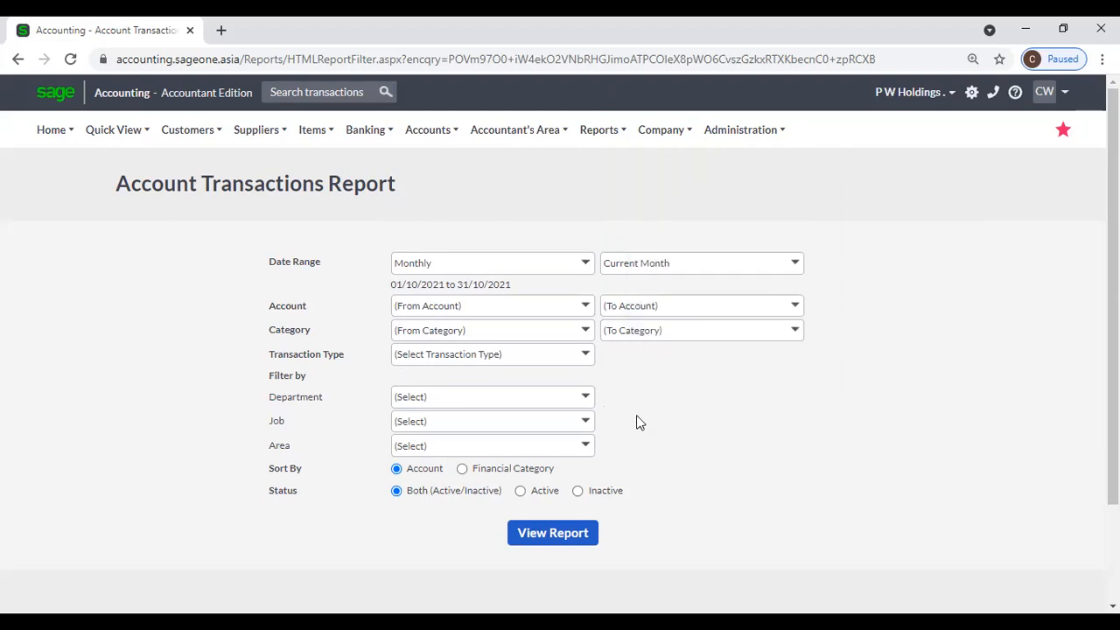
left_click(593, 402)
left_click(692, 401)
Step: Try Accounts as the report's Department filter and reset the filter to no selection
left_click(587, 399)
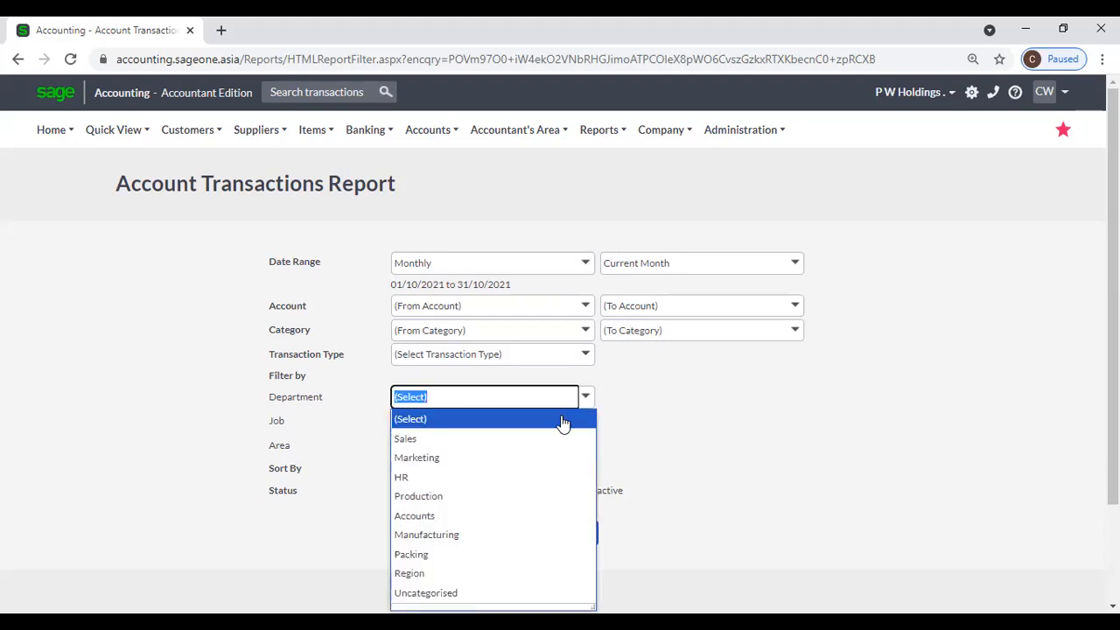
left_click(463, 517)
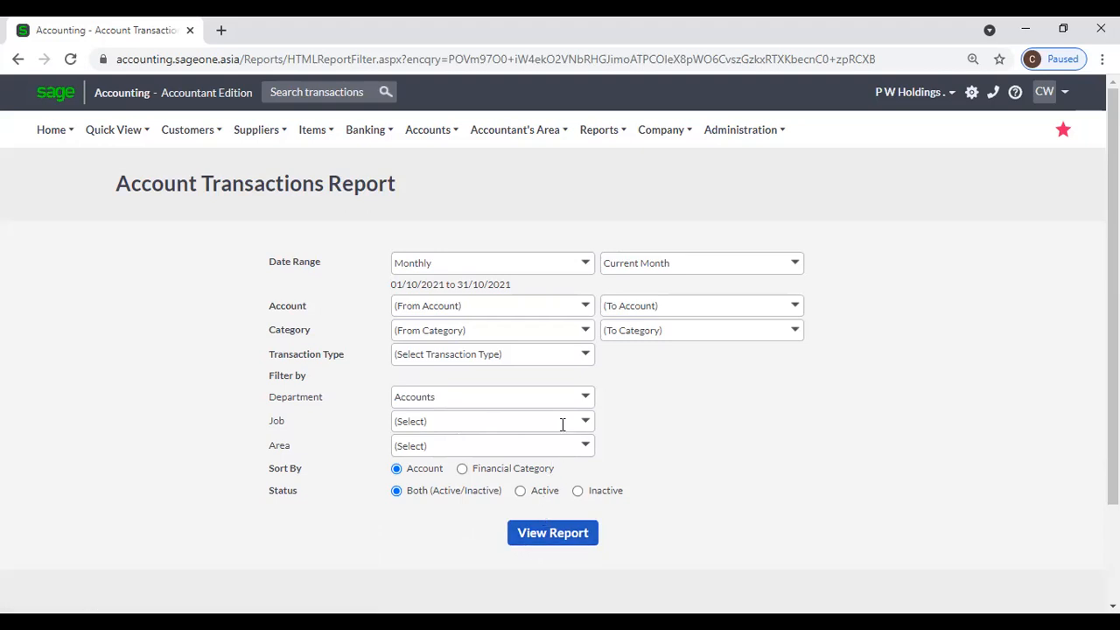
left_click(583, 399)
left_click(507, 420)
left_click(669, 430)
Step: View the Account Transactions Report for the current month across all accounts and categories and examine its first accounts
left_click(537, 537)
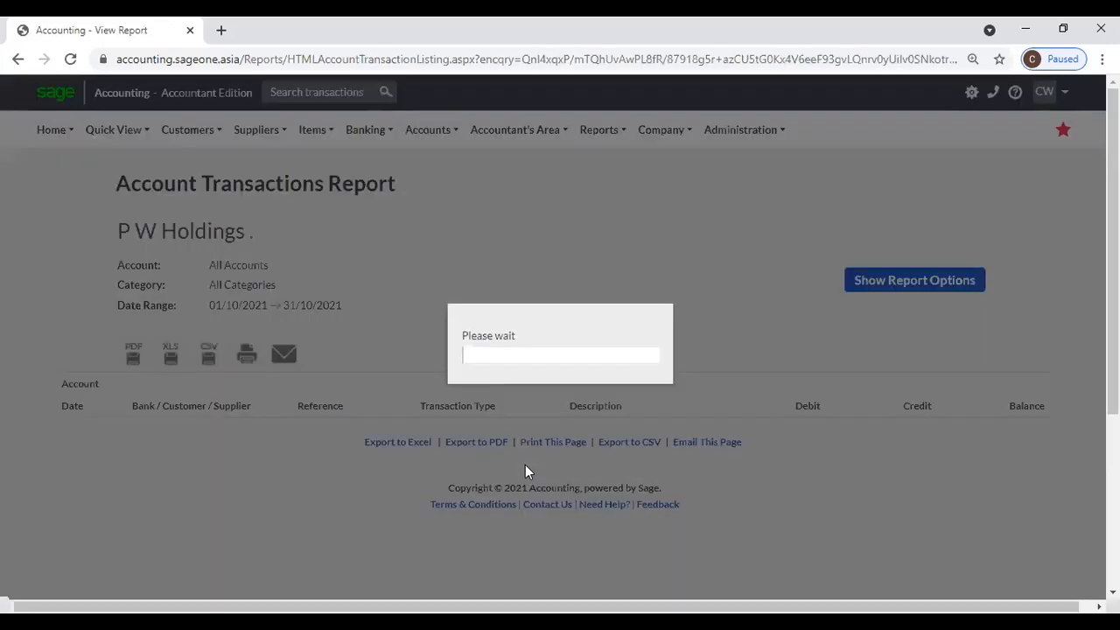
scroll(521, 448, "down", 1)
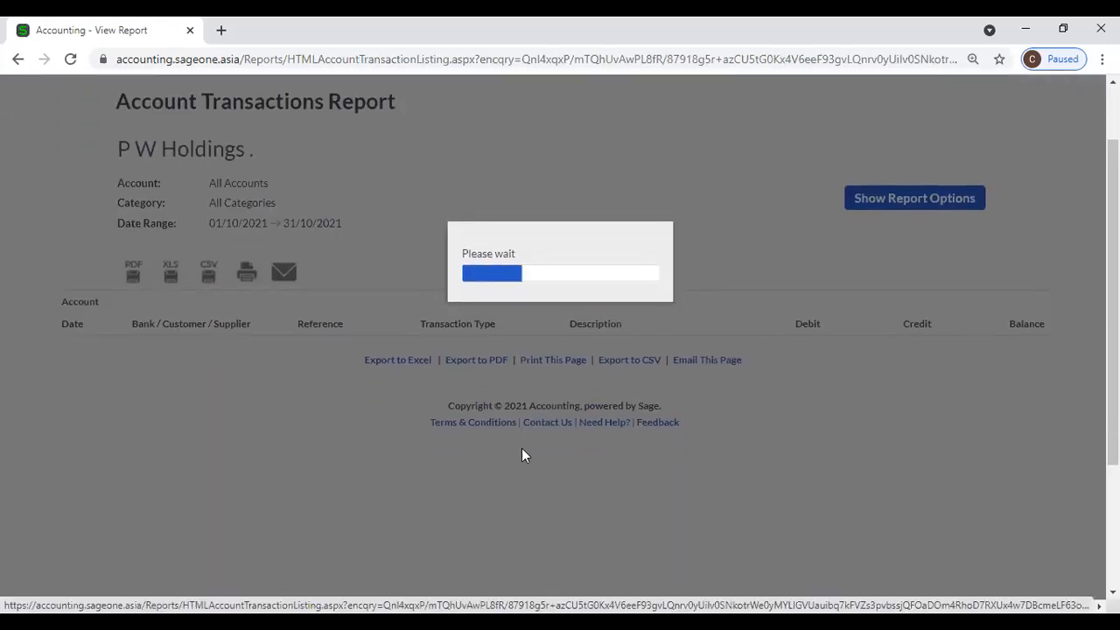
scroll(521, 452, "down", 1)
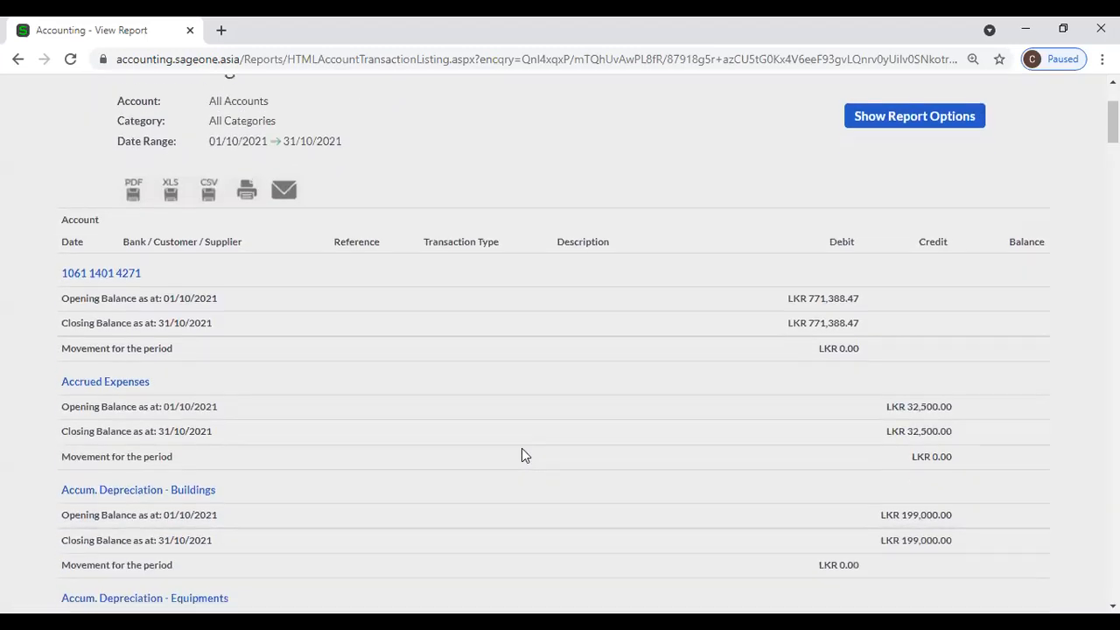
scroll(172, 405, "down", 3)
scroll(172, 405, "up", 2)
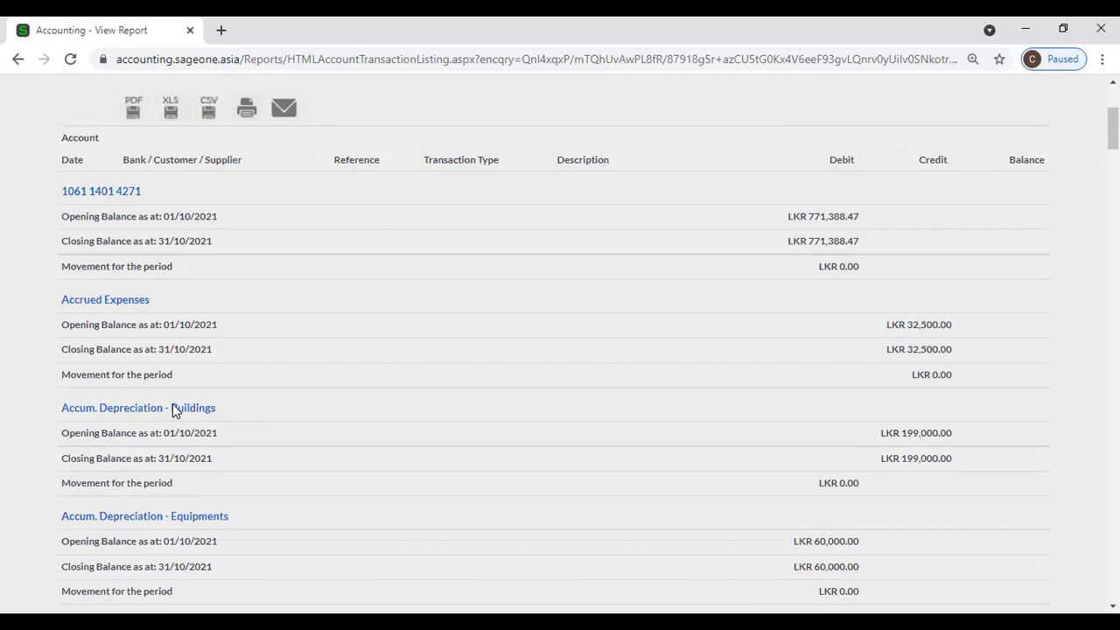
scroll(748, 376, "up", 3)
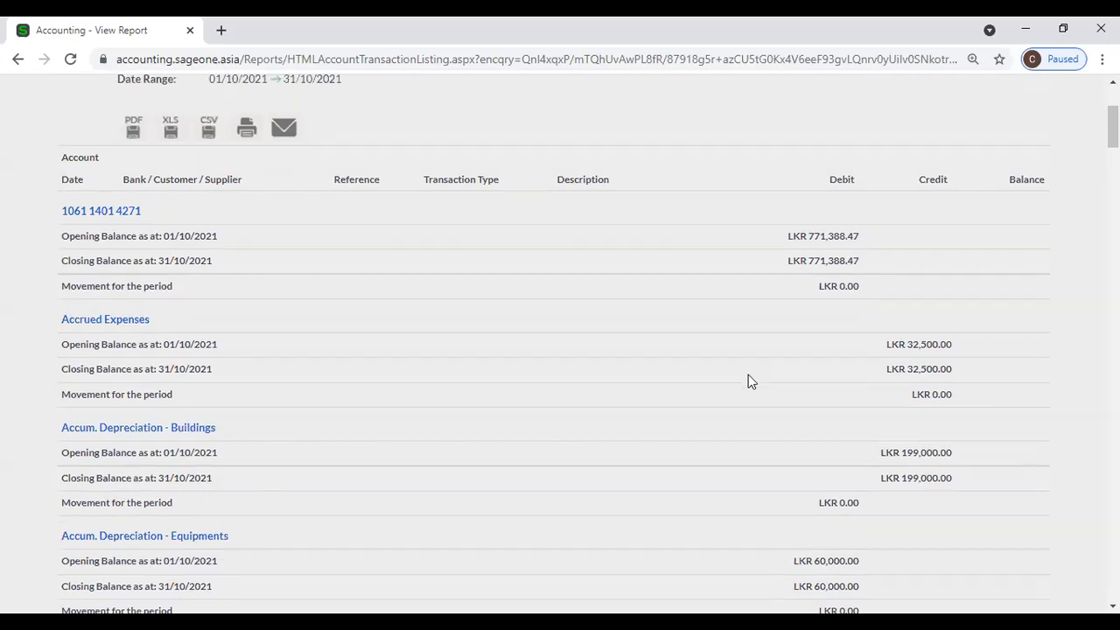
Step: Change the report's sort order to Financial Category and refresh it
left_click(877, 289)
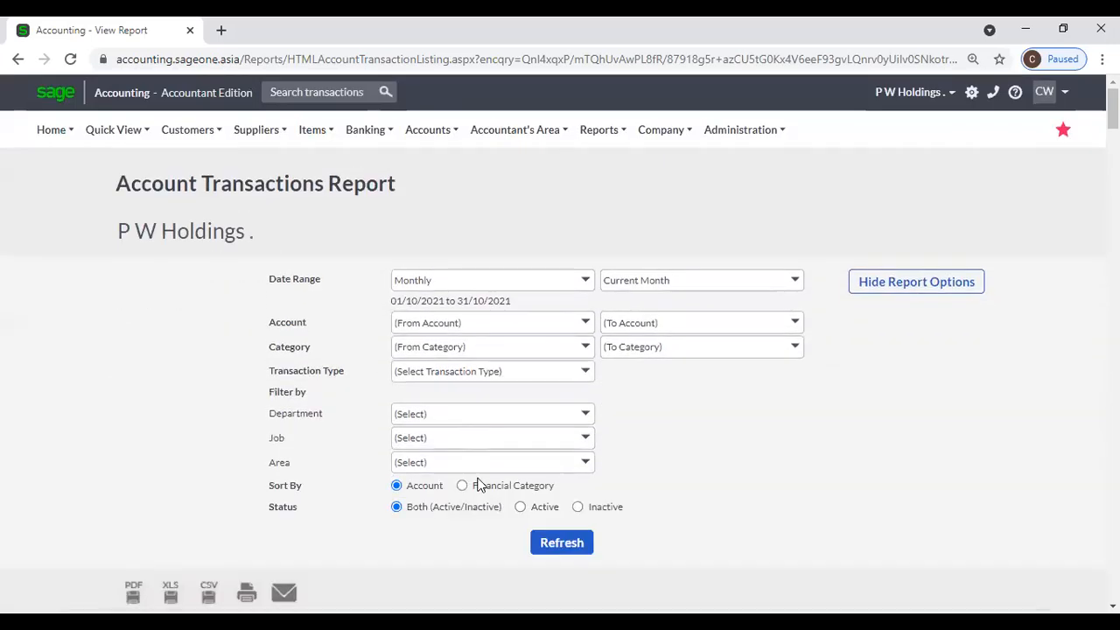
left_click(474, 489)
left_click(547, 540)
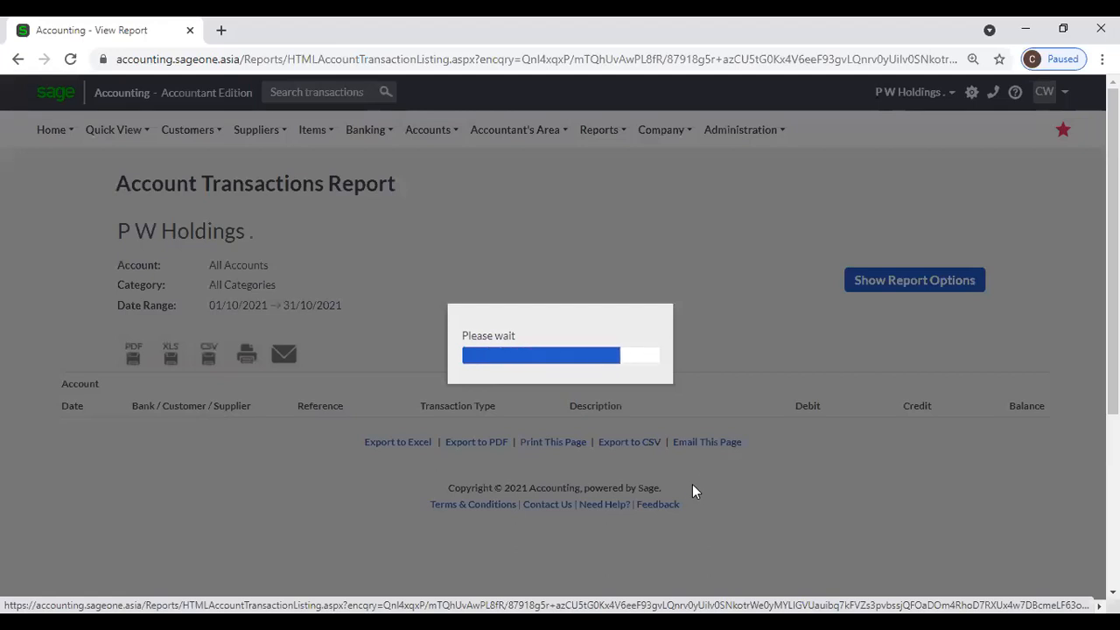
Step: Examine the transactions sorted by financial category, from Sales to Forex Unrealised Gains/Losses, and show the report options again
scroll(700, 477, "down", 3)
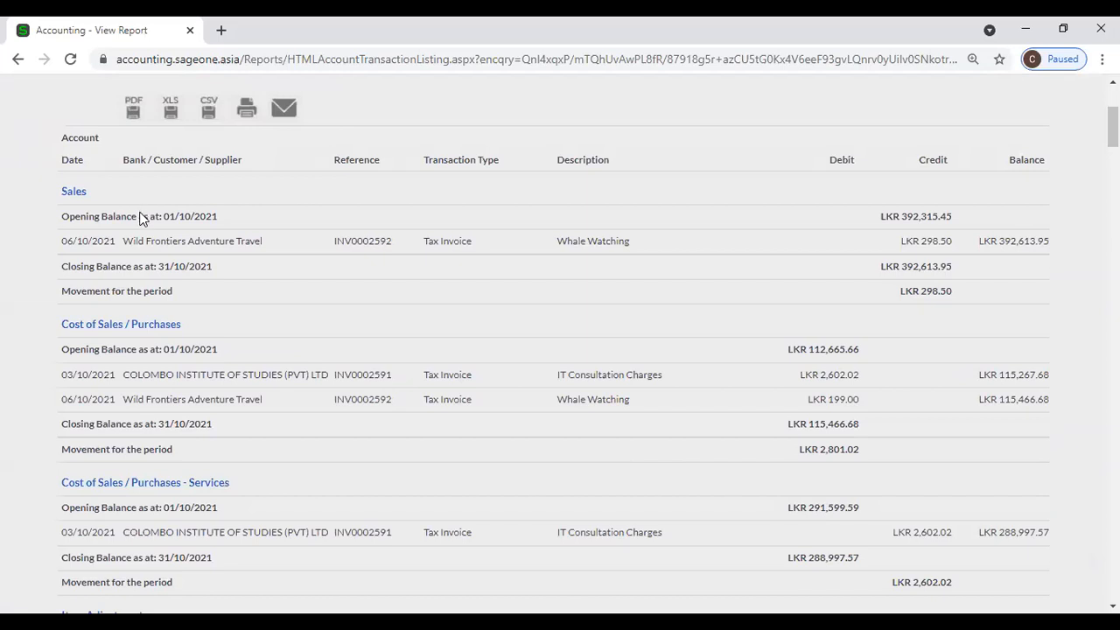
scroll(148, 350, "down", 1)
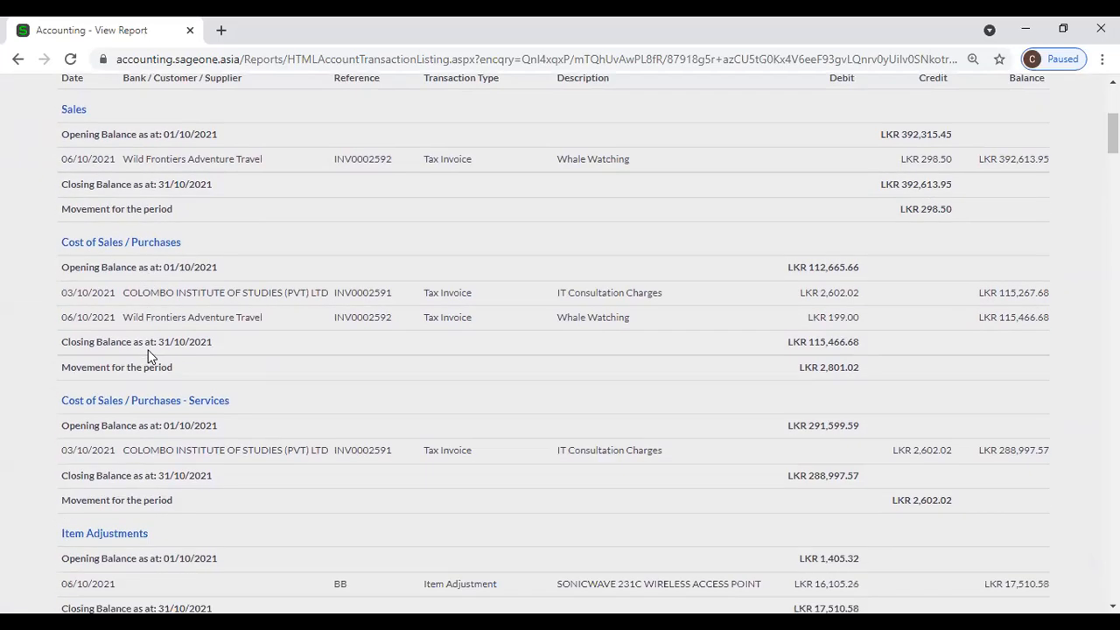
scroll(148, 355, "down", 2)
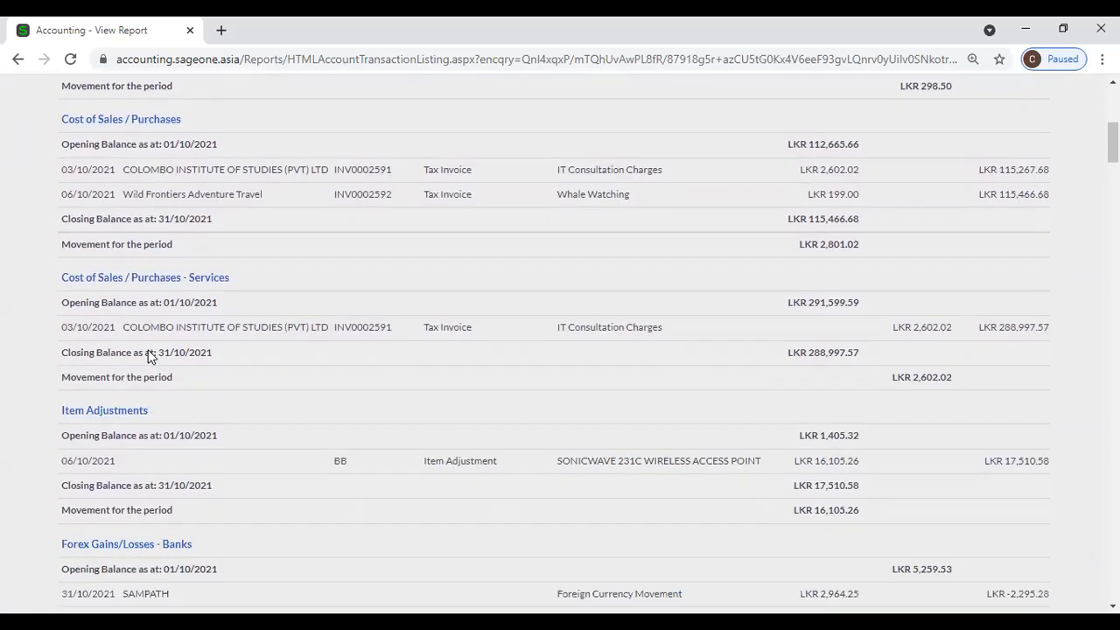
scroll(148, 355, "down", 3)
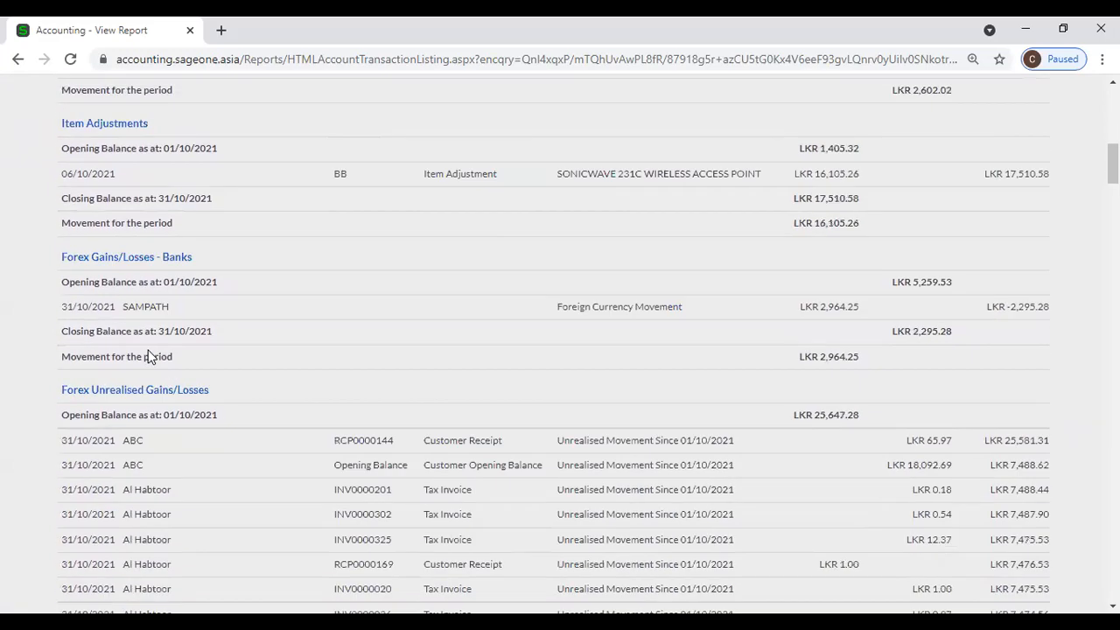
scroll(148, 355, "down", 5)
scroll(148, 355, "up", 10)
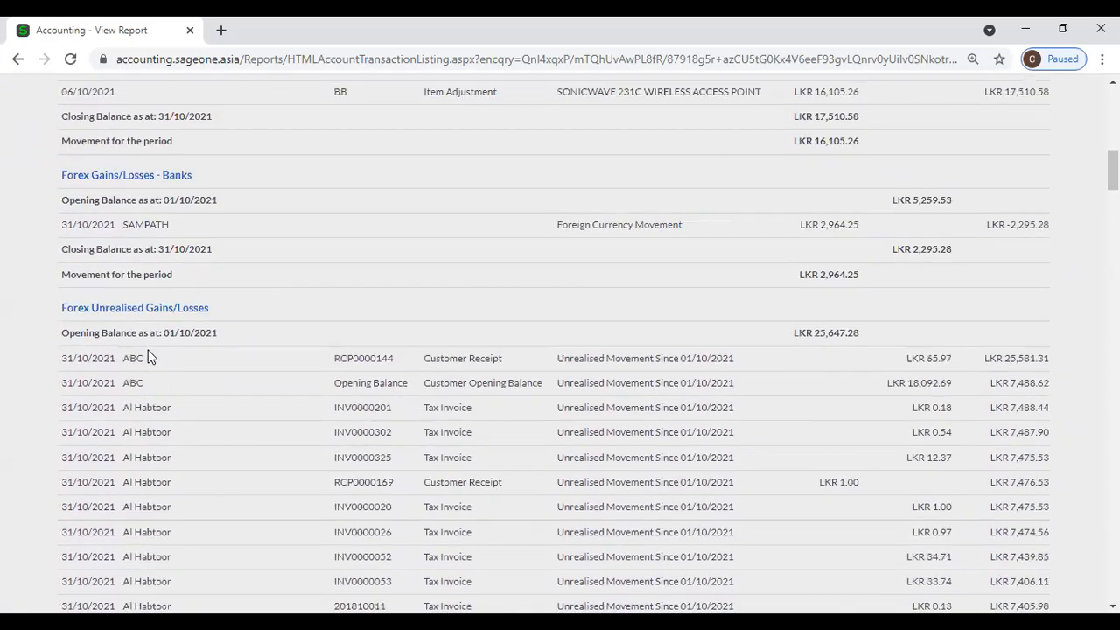
scroll(291, 333, "up", 4)
left_click(865, 280)
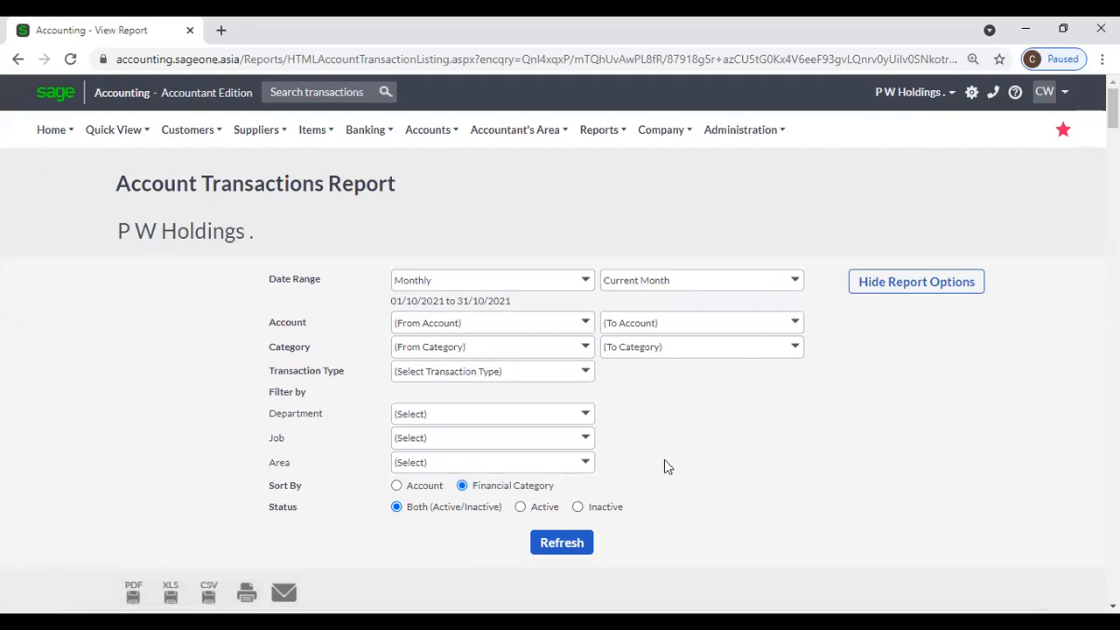
scroll(664, 459, "down", 1)
scroll(670, 449, "up", 1)
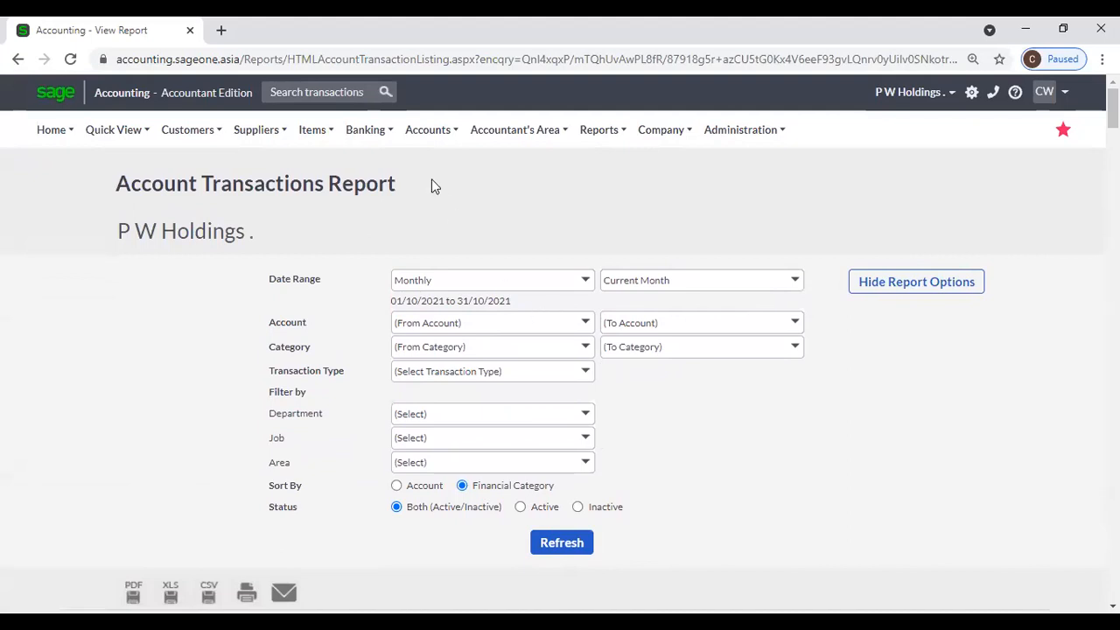
left_click(431, 133)
mouse_move(457, 274)
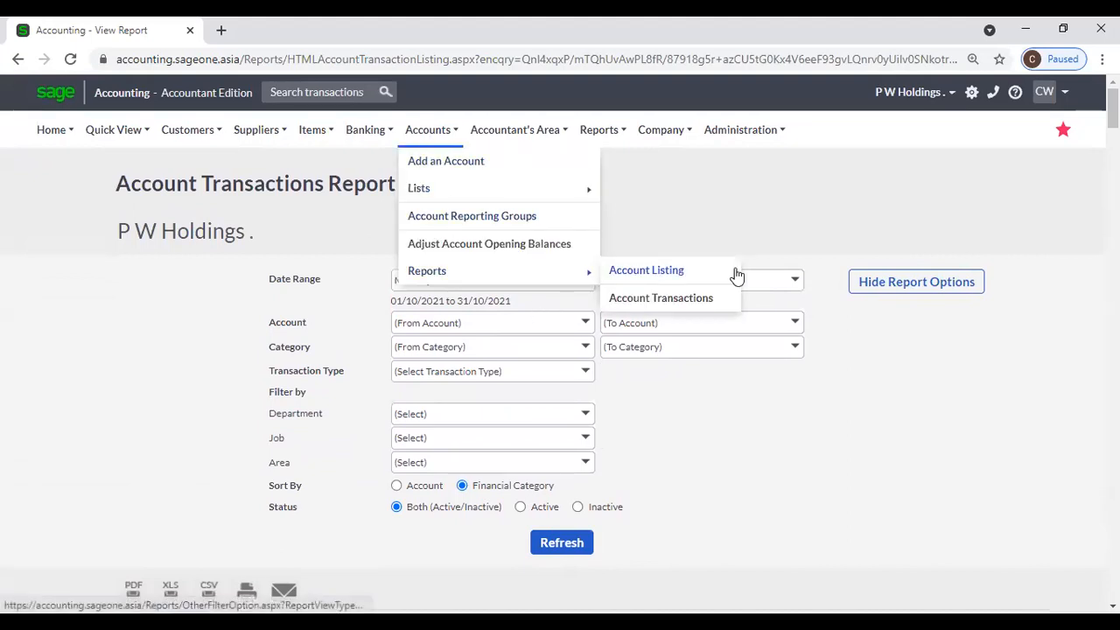
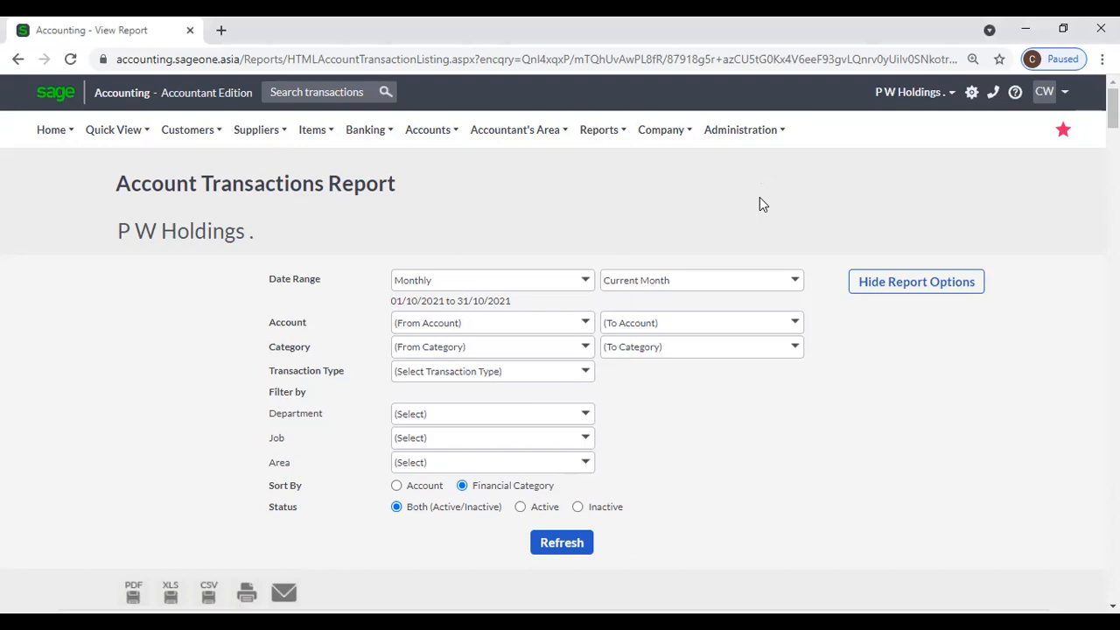
mouse_move(436, 140)
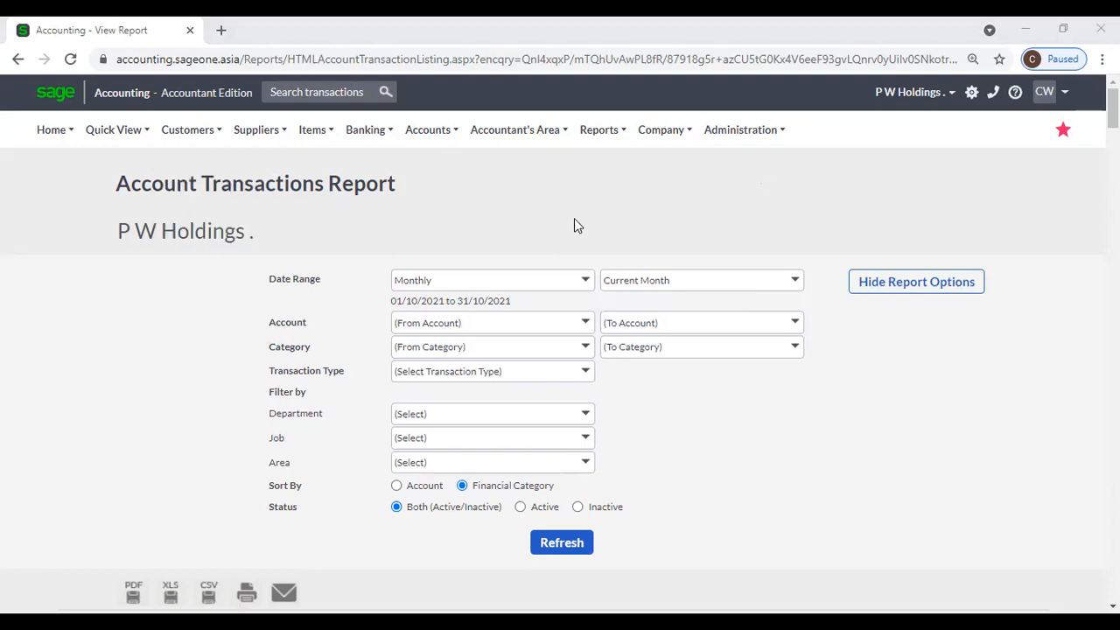
mouse_move(512, 140)
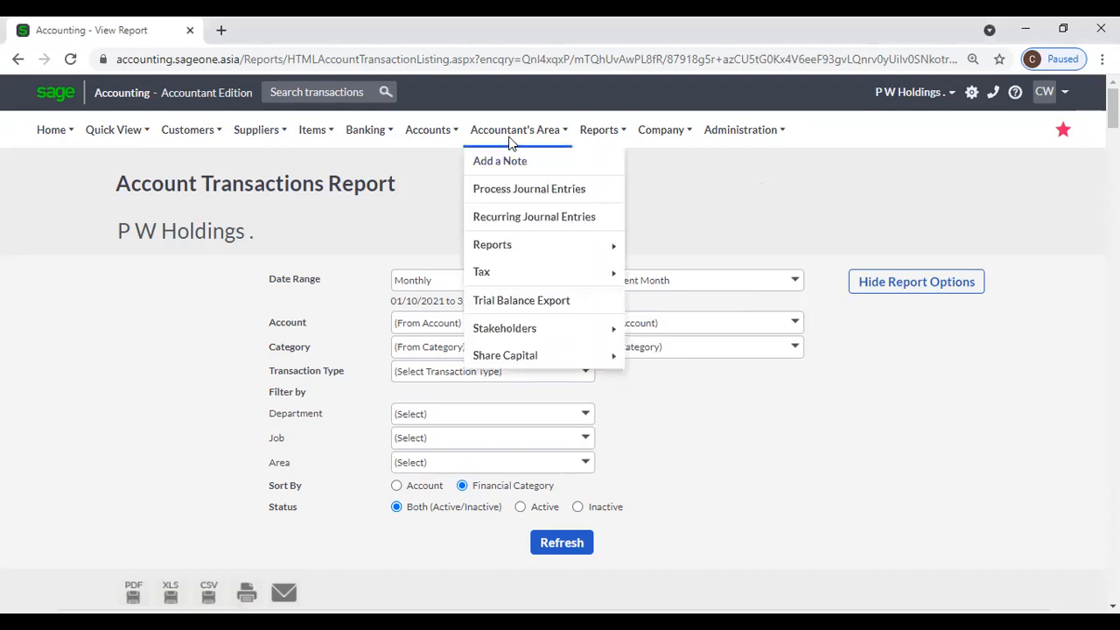
Step: Open the Manage Users page from the administration functions
mouse_move(731, 131)
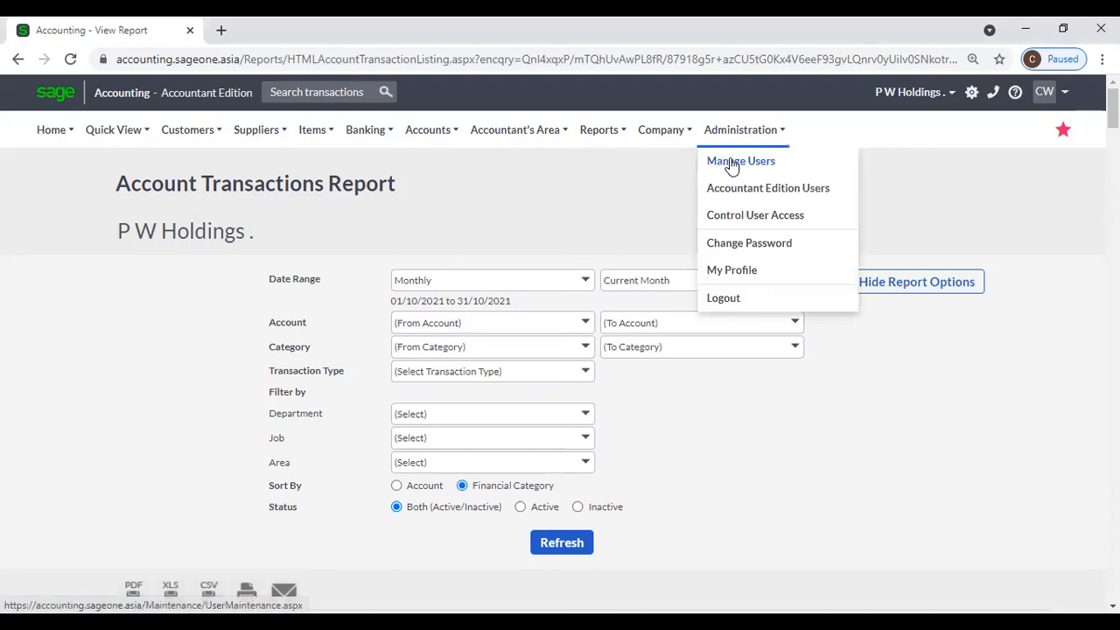
left_click(731, 164)
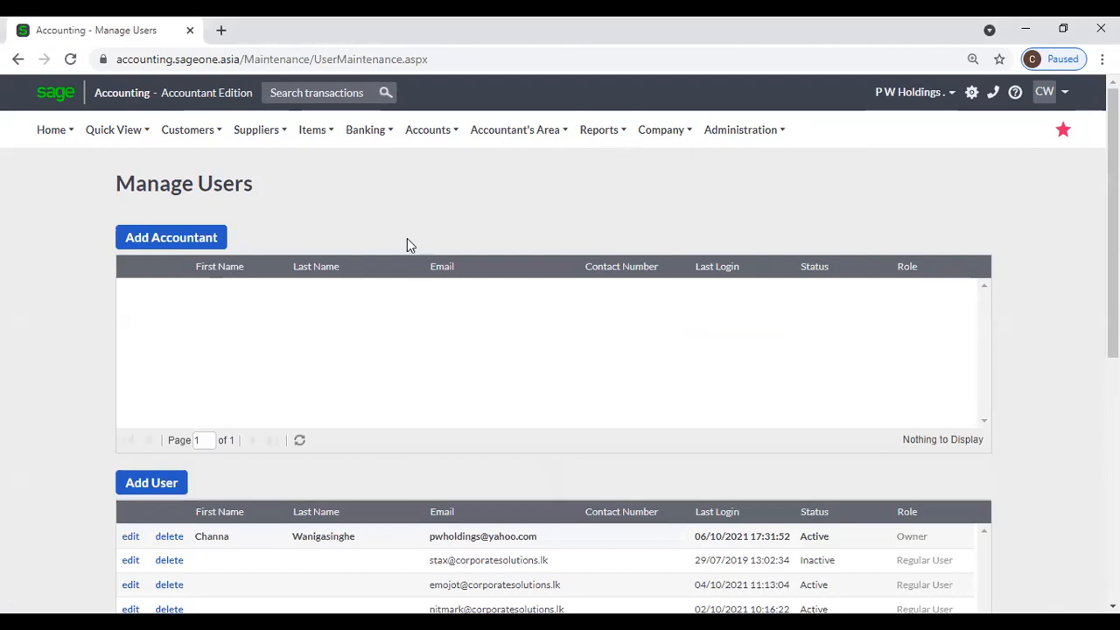
Step: Open a new accountant note, check the available note types and close the form without saving
mouse_move(519, 141)
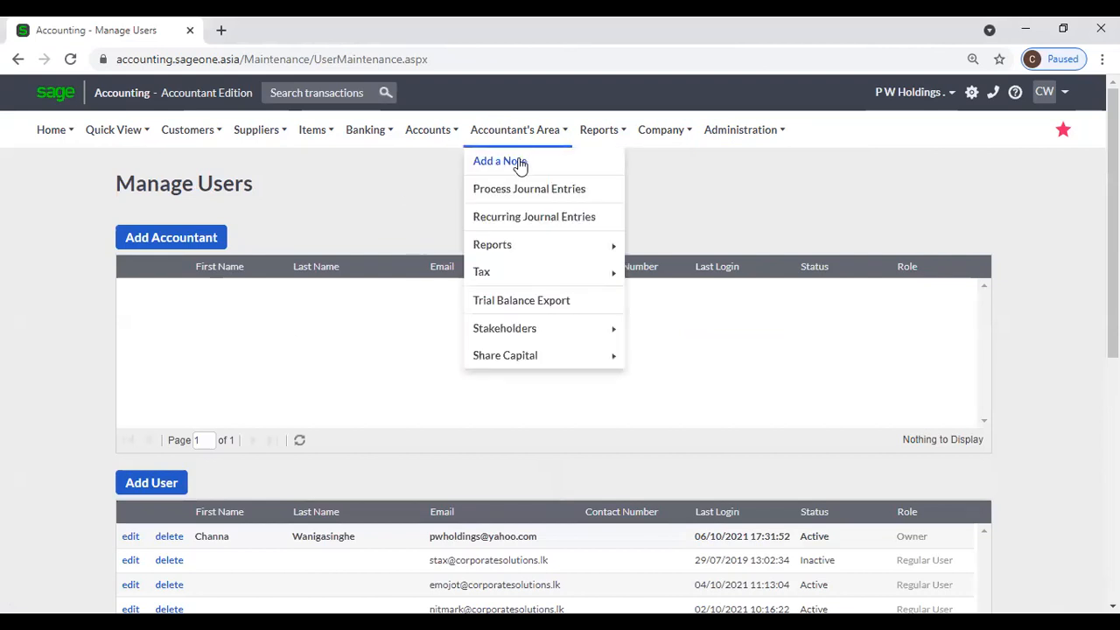
left_click(520, 162)
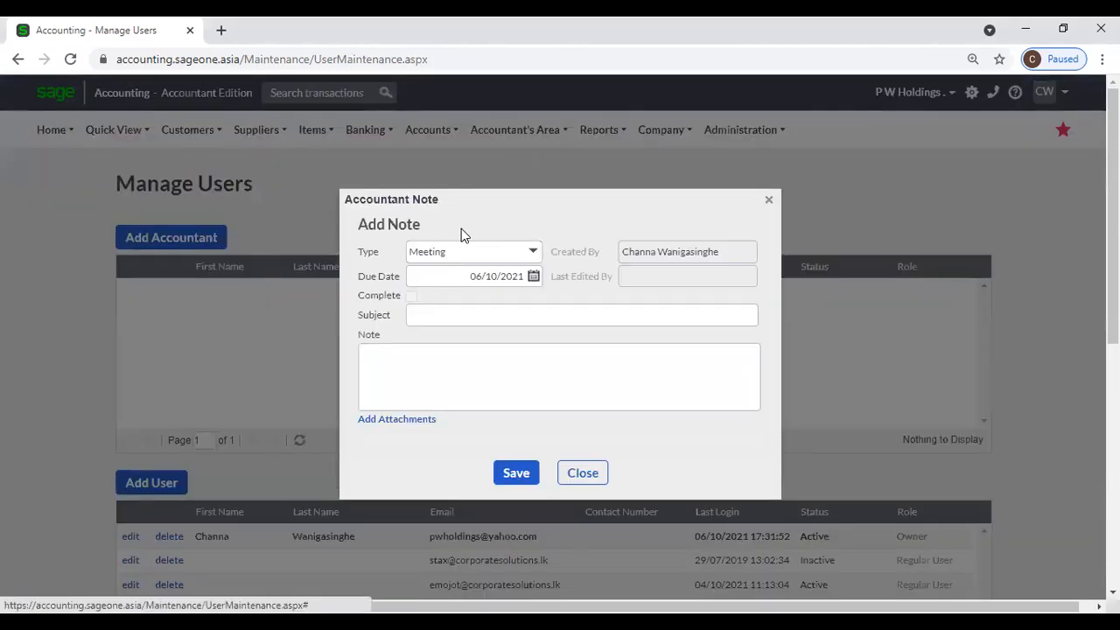
left_click(541, 263)
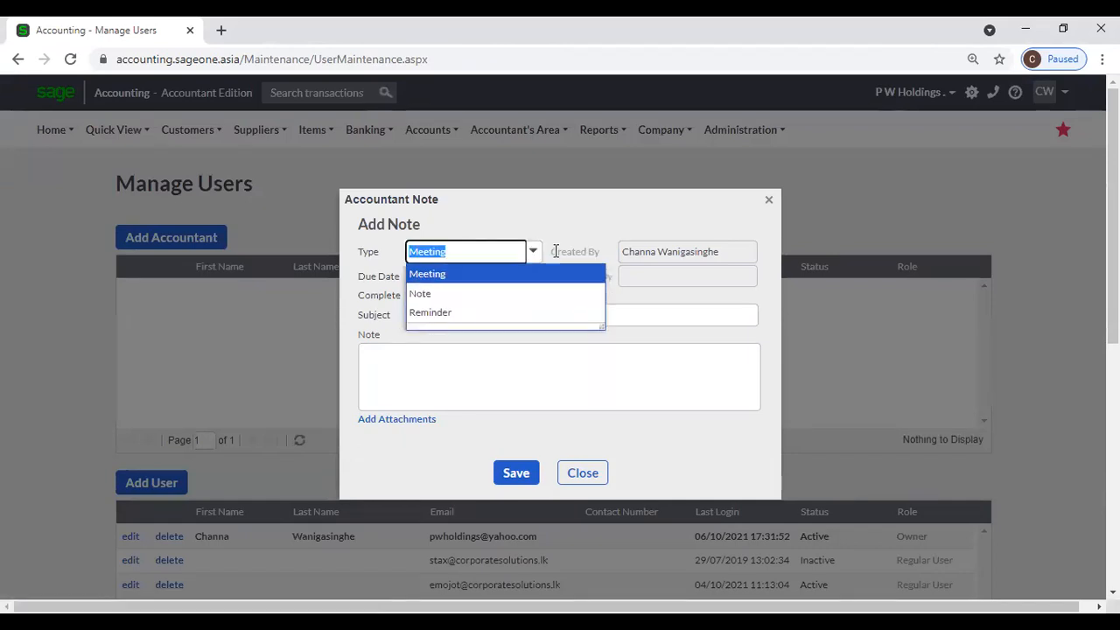
left_click(555, 251)
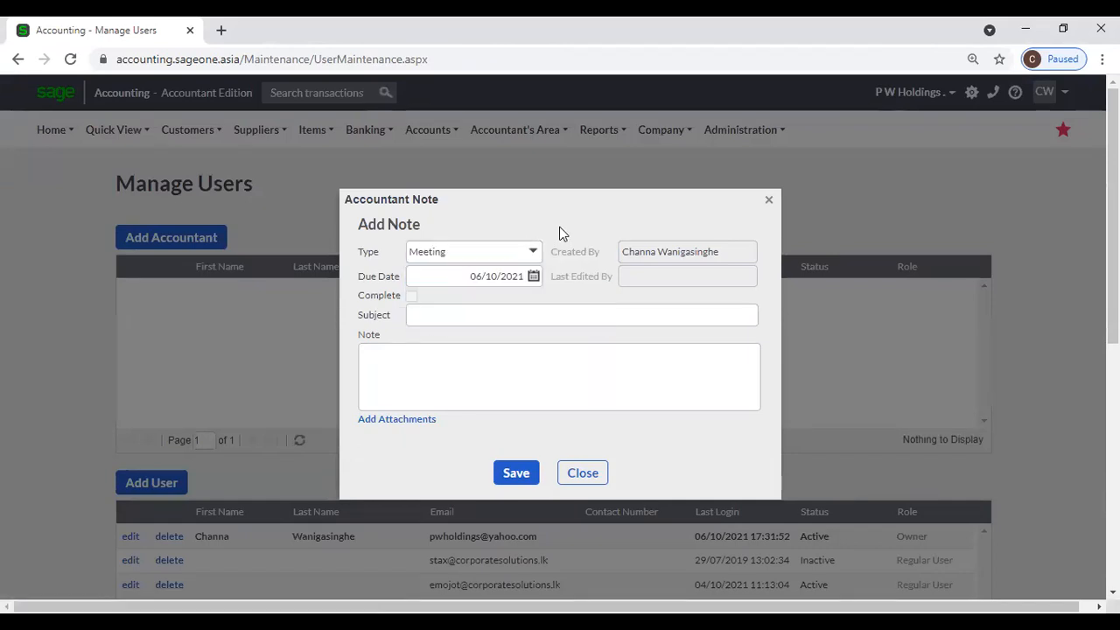
left_click(768, 201)
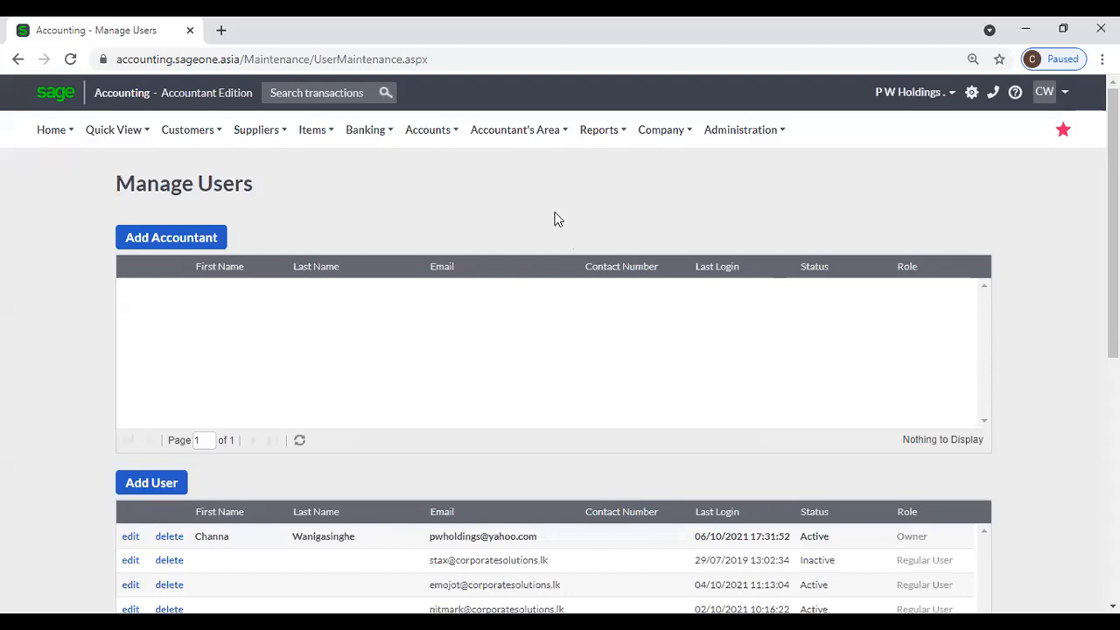
Step: Open the Process Journal Entries page from the Accountant's Area and examine the draft transactions under New Journals
left_click(477, 133)
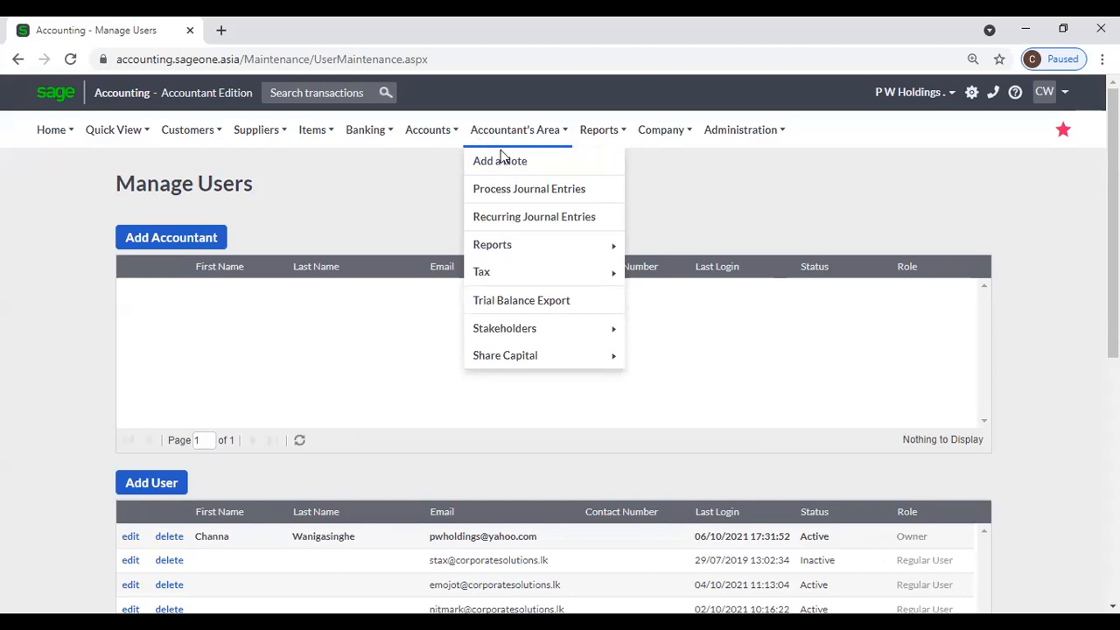
left_click(505, 194)
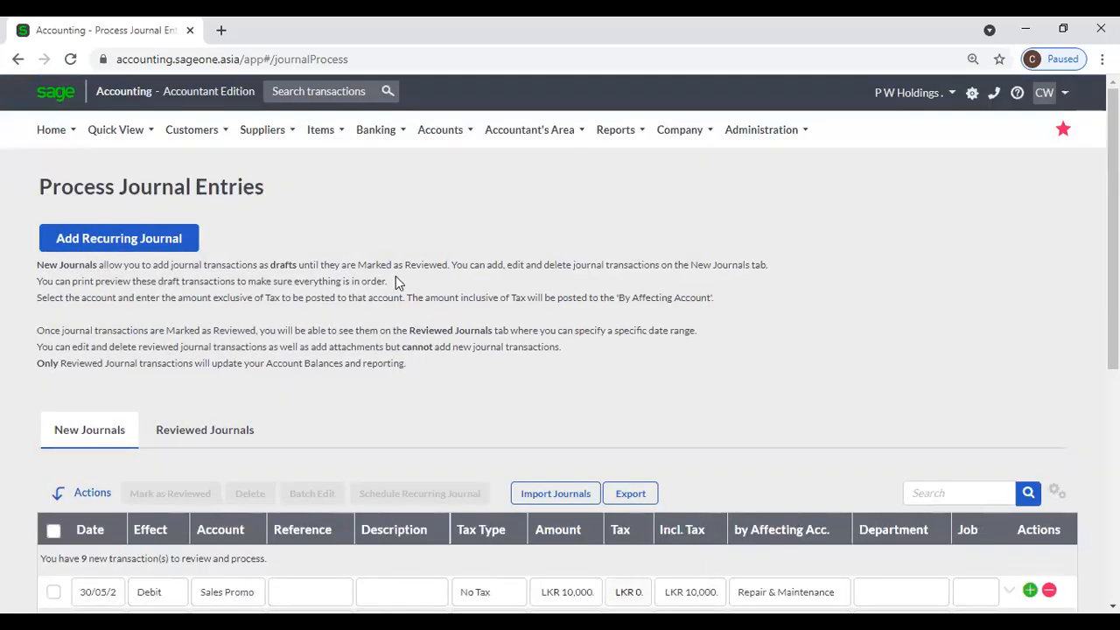
scroll(396, 275, "down", 2)
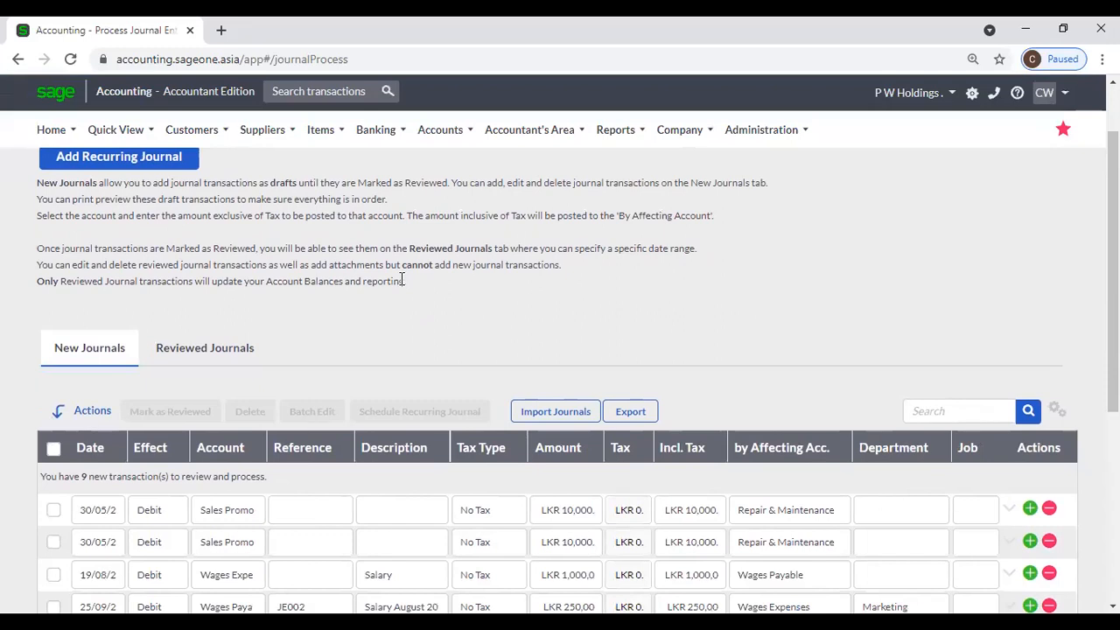
scroll(401, 280, "down", 3)
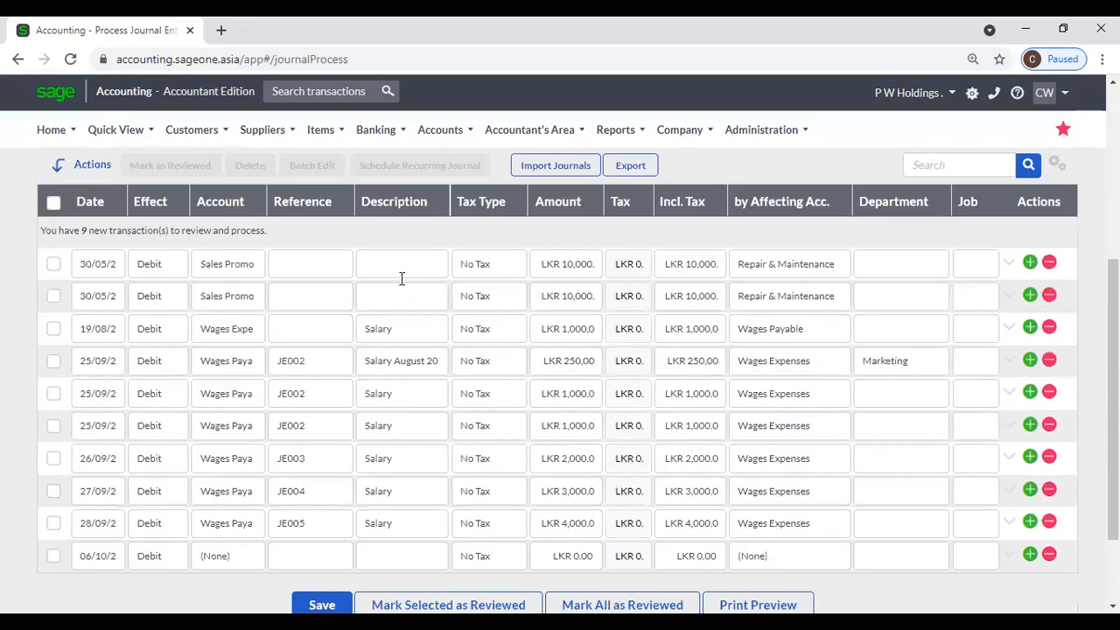
scroll(399, 281, "up", 2)
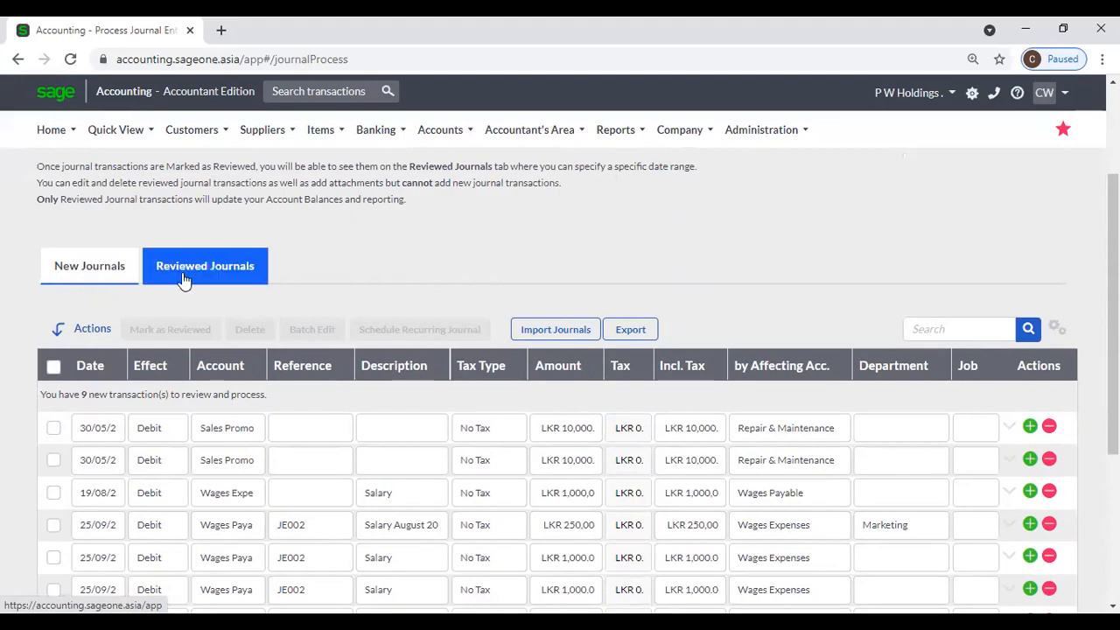
left_click(88, 286)
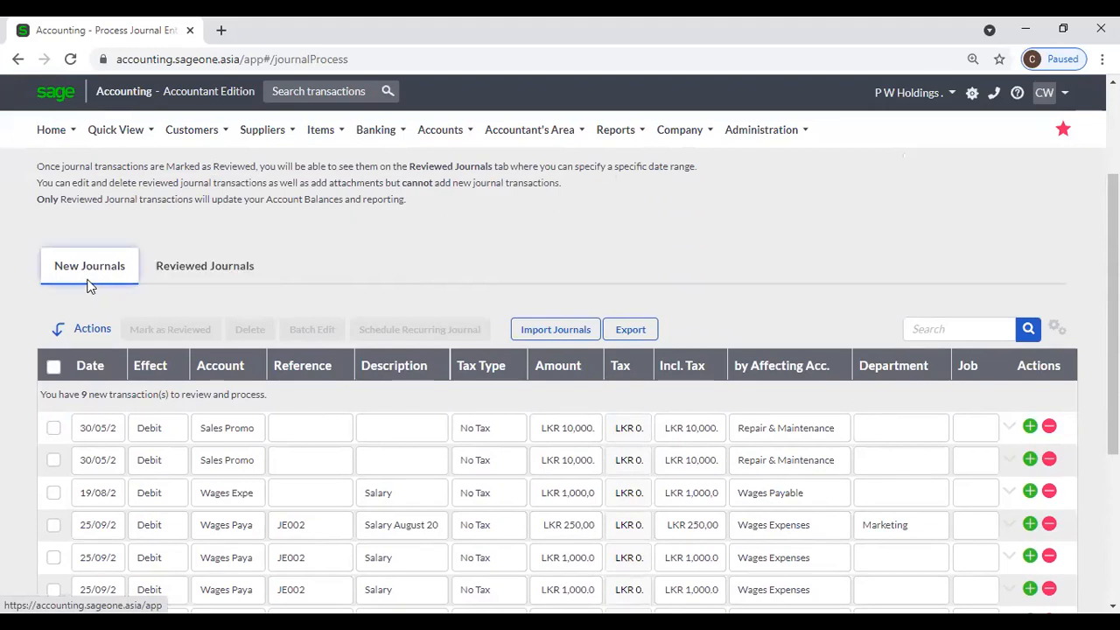
scroll(87, 287, "down", 5)
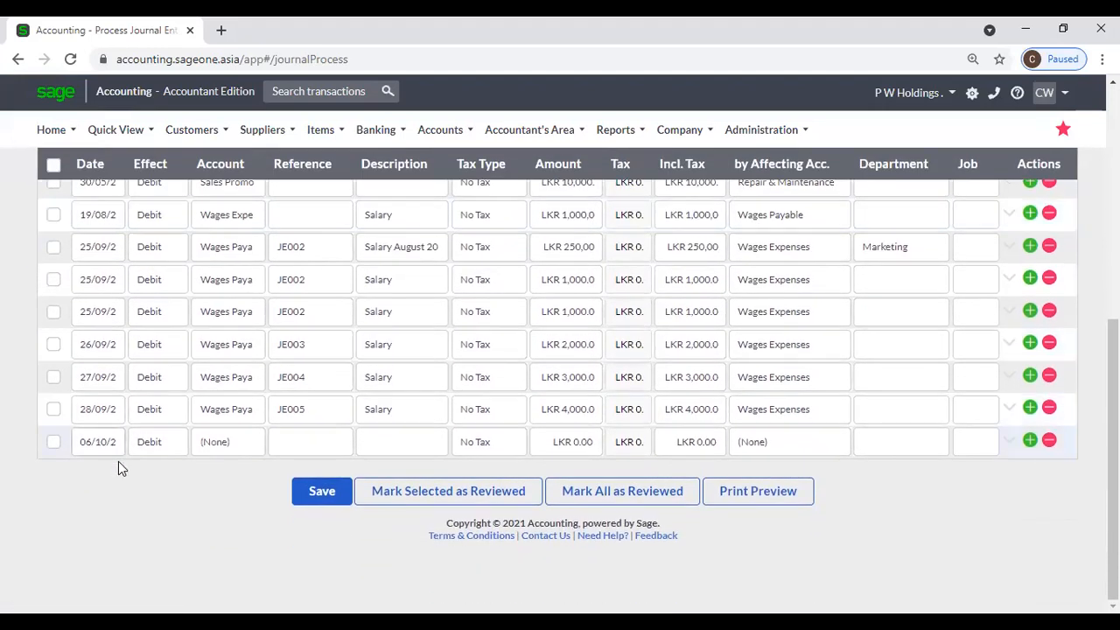
scroll(117, 469, "up", 1)
scroll(117, 470, "down", 1)
Step: Keep Debit as the effect on the blank 06/10 journal line and choose Wages Expenses as its account
left_click(173, 448)
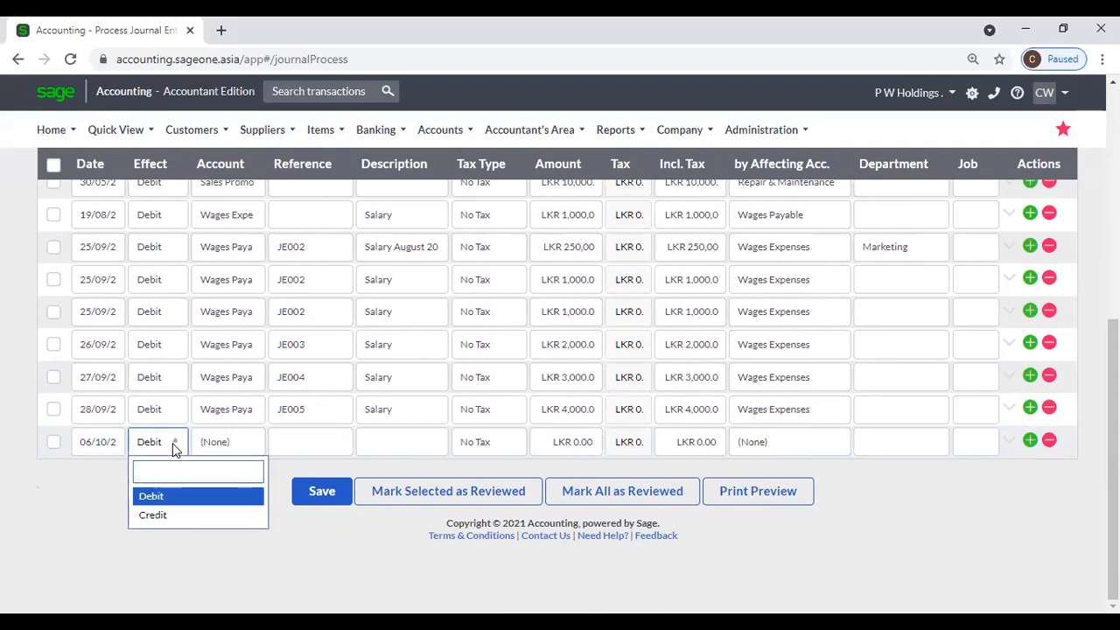
left_click(75, 507)
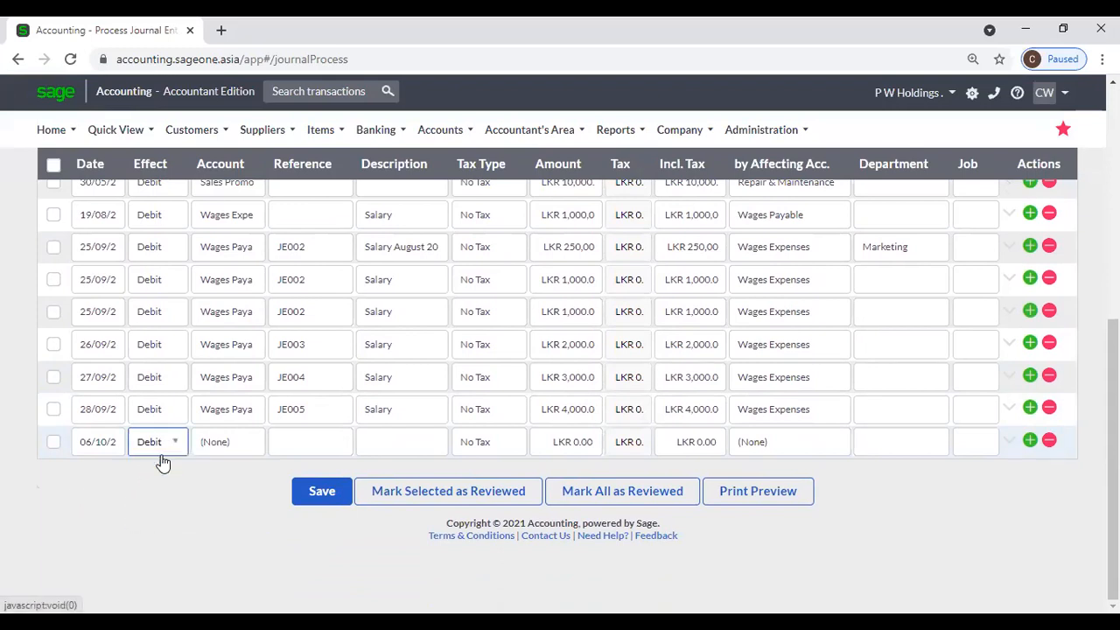
left_click(232, 455)
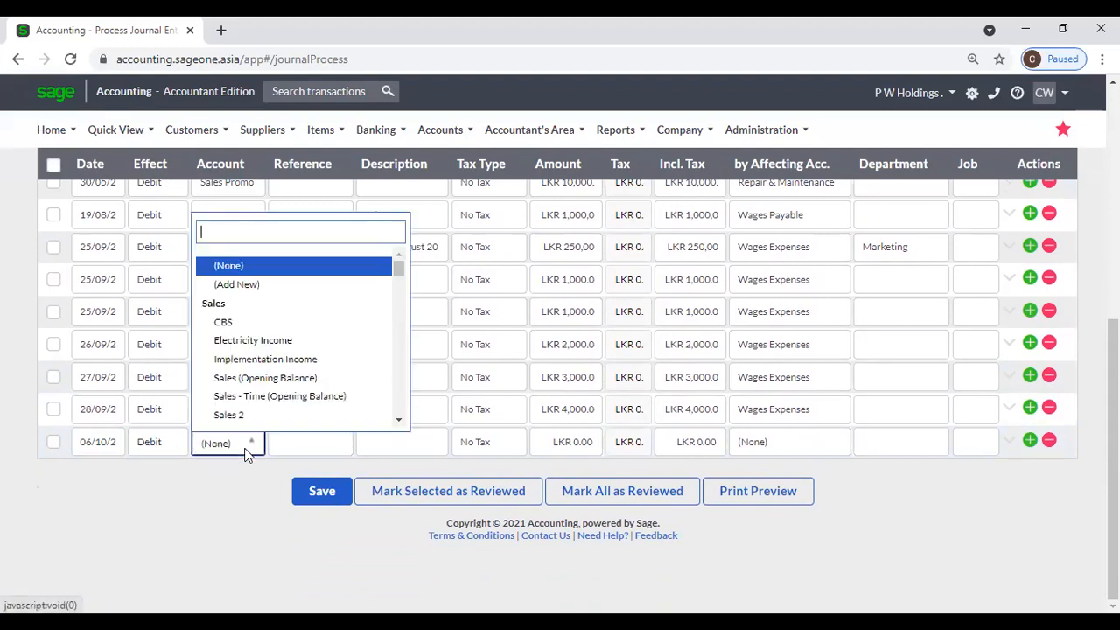
scroll(271, 367, "down", 3)
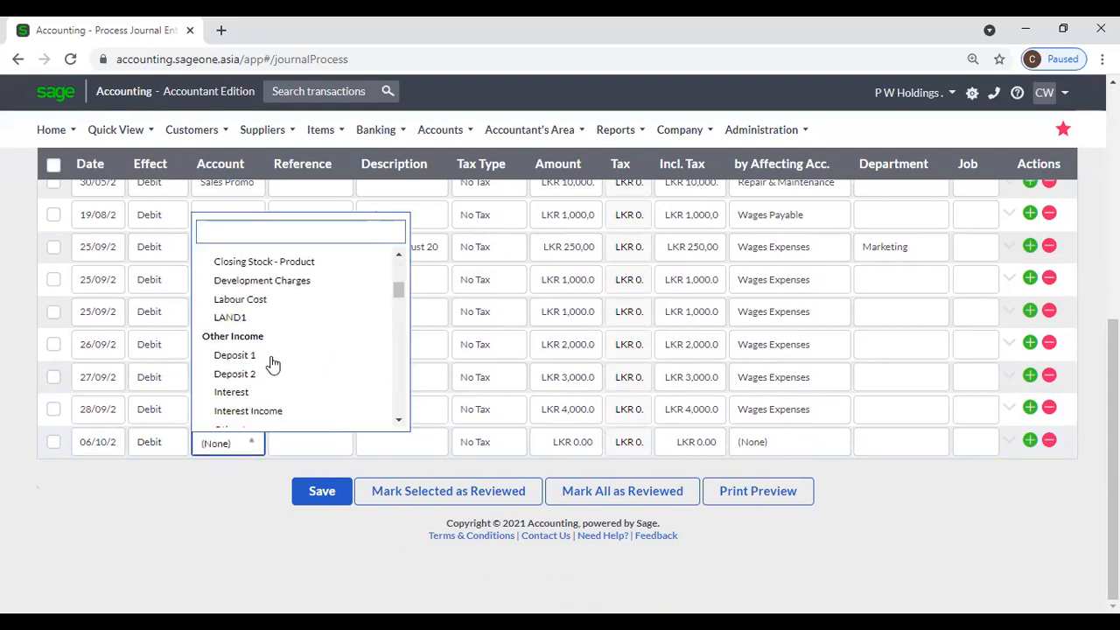
type("w")
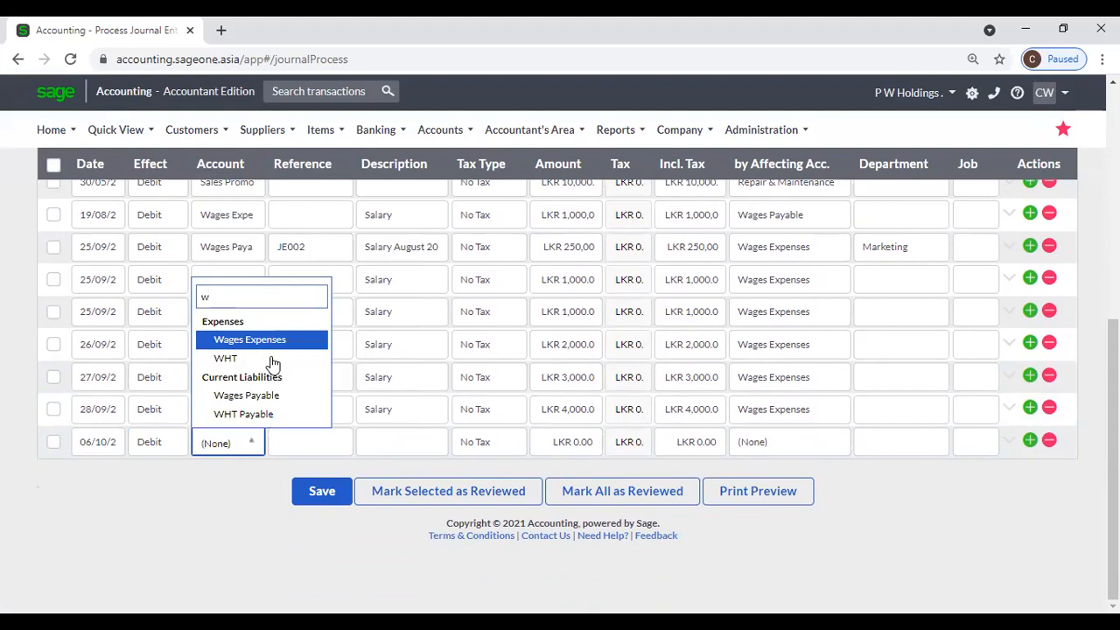
left_click(266, 341)
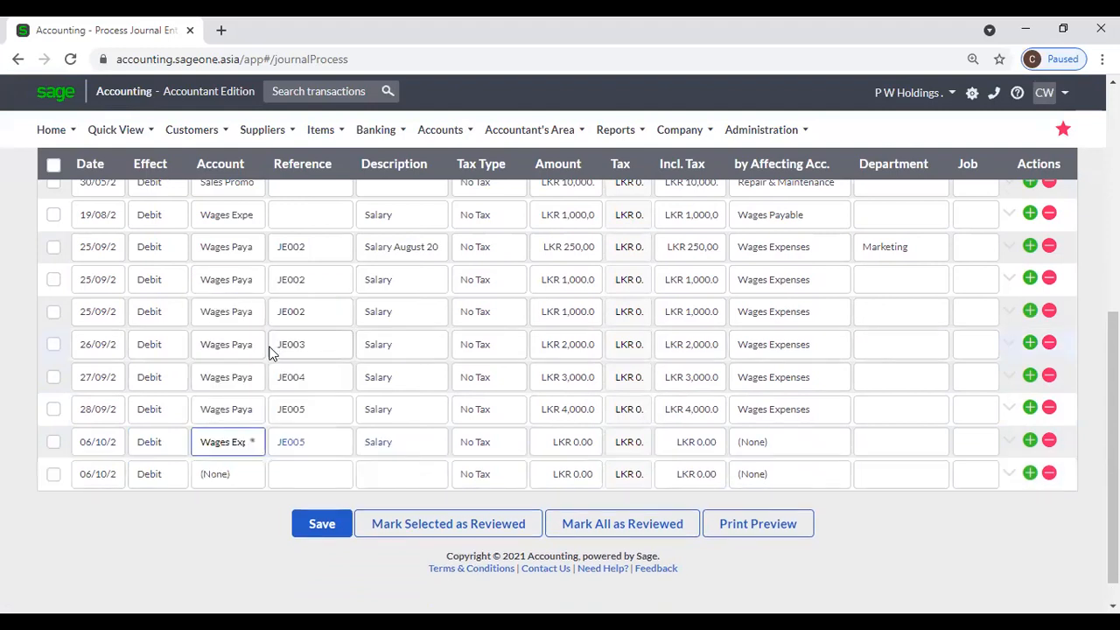
Step: Keep the line's JE005 reference, Salary description and No Tax type, and enter an amount of 500000
left_click(331, 441)
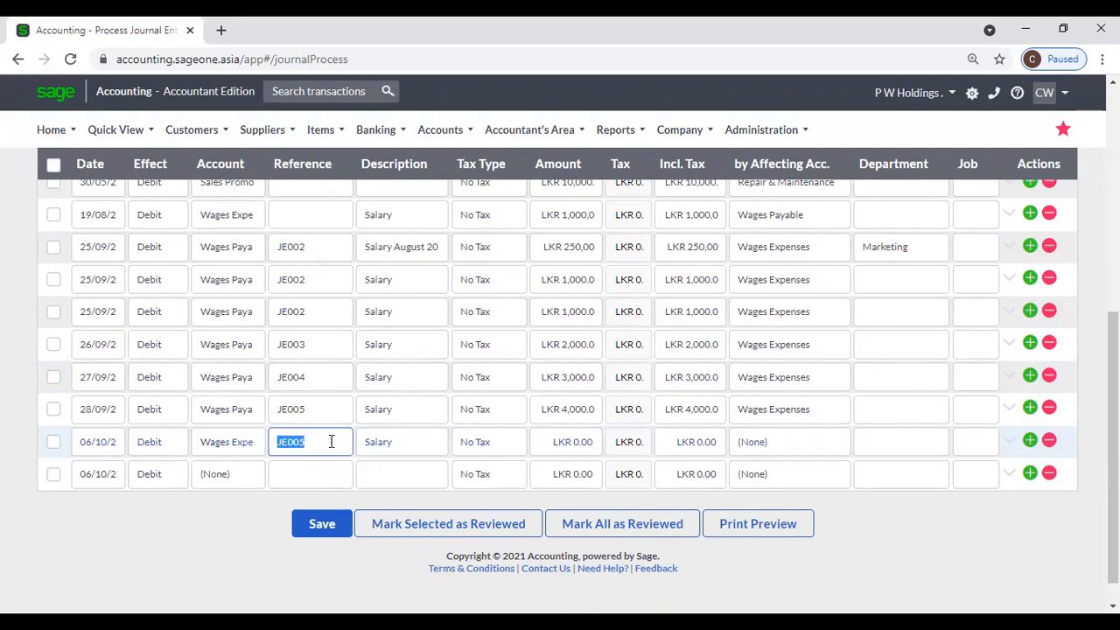
left_click(385, 445)
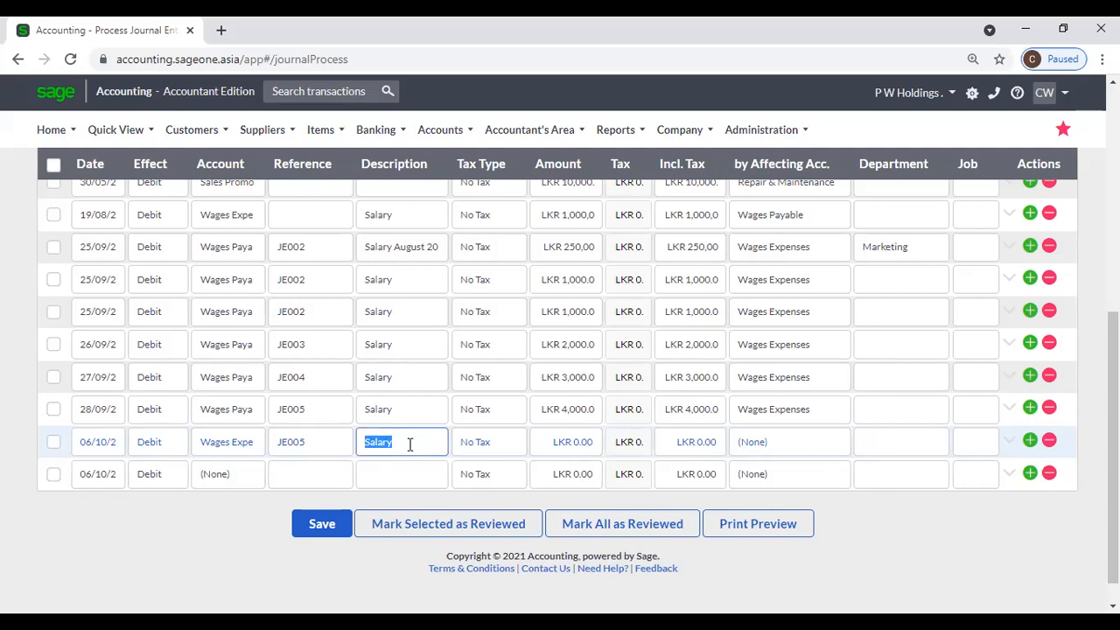
left_click(491, 448)
left_click(490, 448)
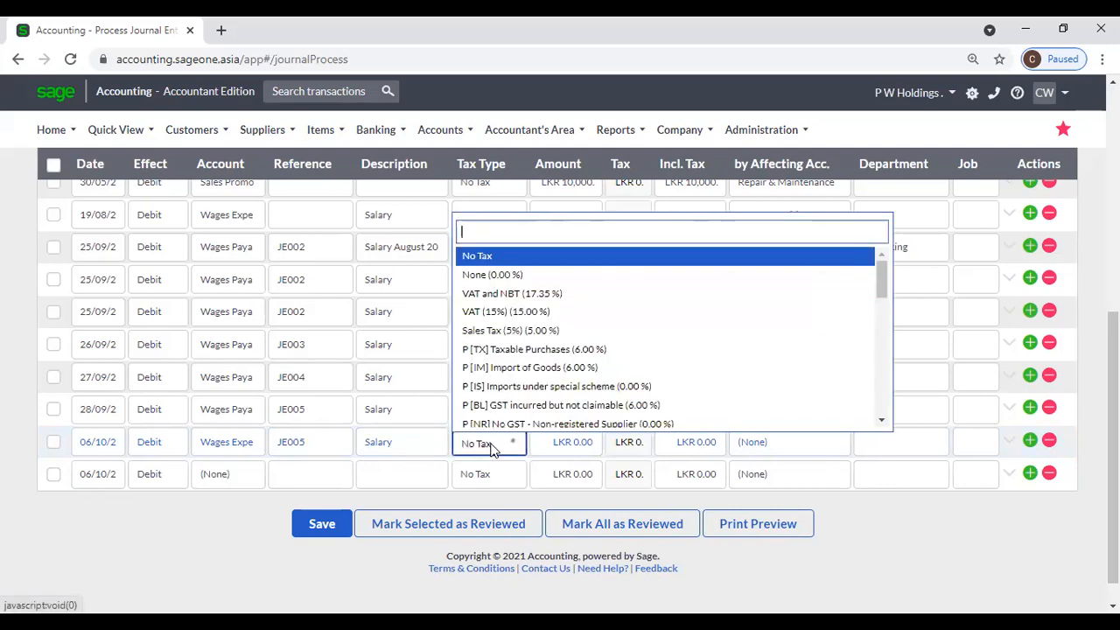
left_click(491, 448)
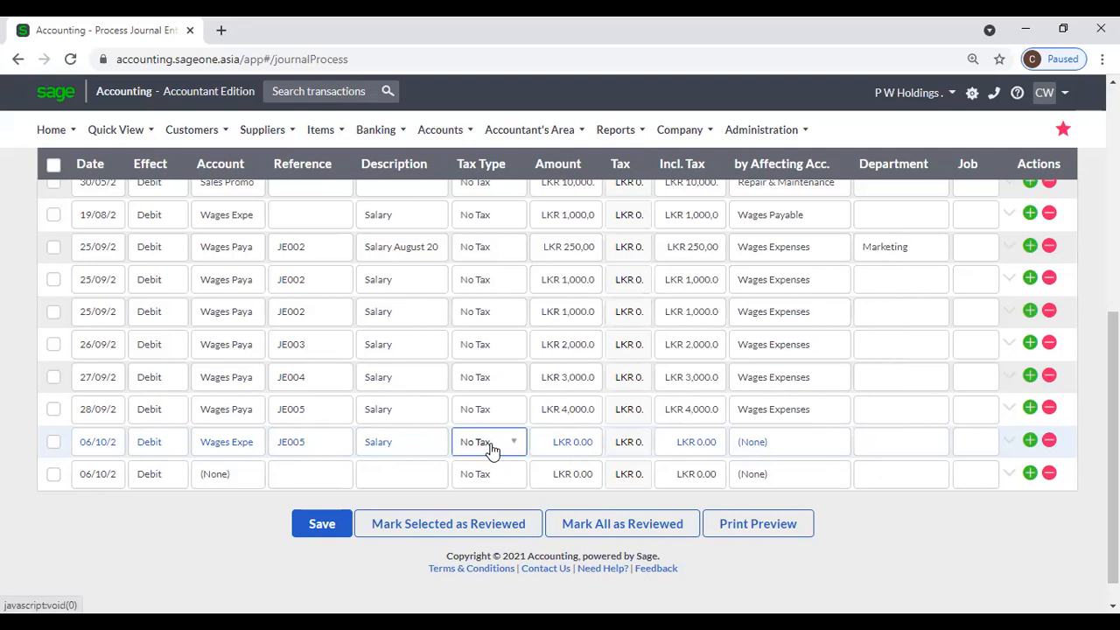
left_click(547, 444)
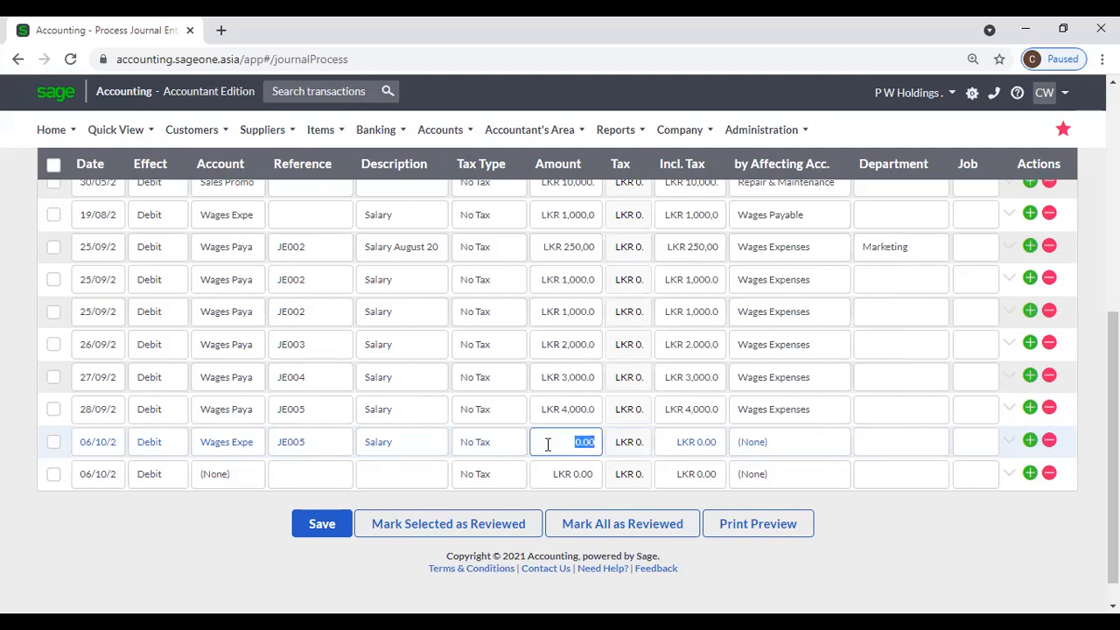
type("500000")
key("Tab")
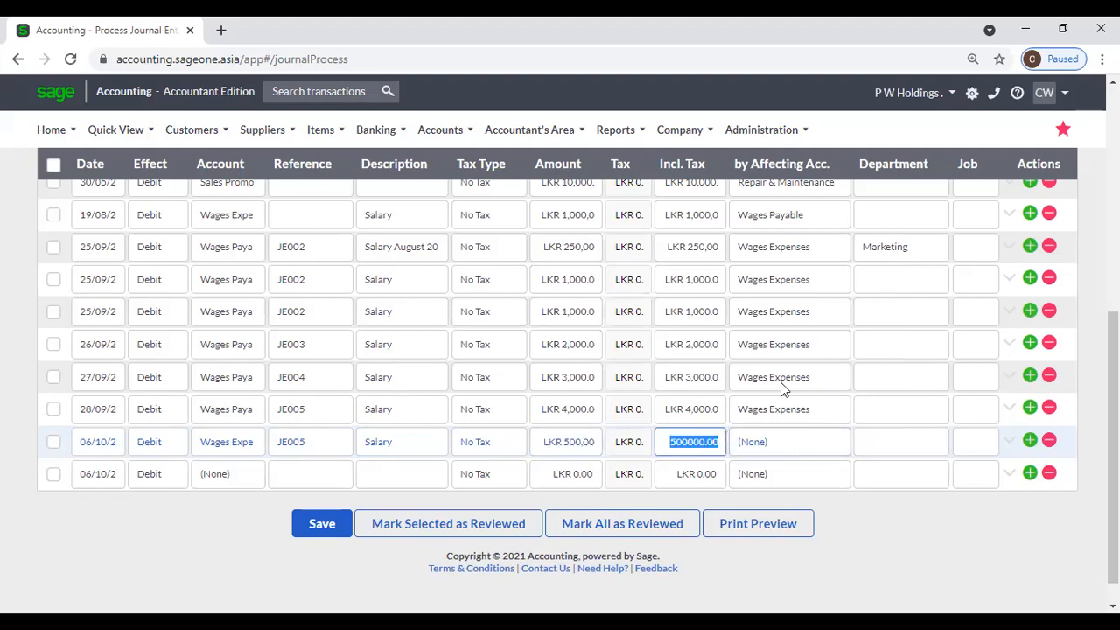
Step: Set the line's affecting account to Wages Payable and its department to Accounts
left_click(825, 446)
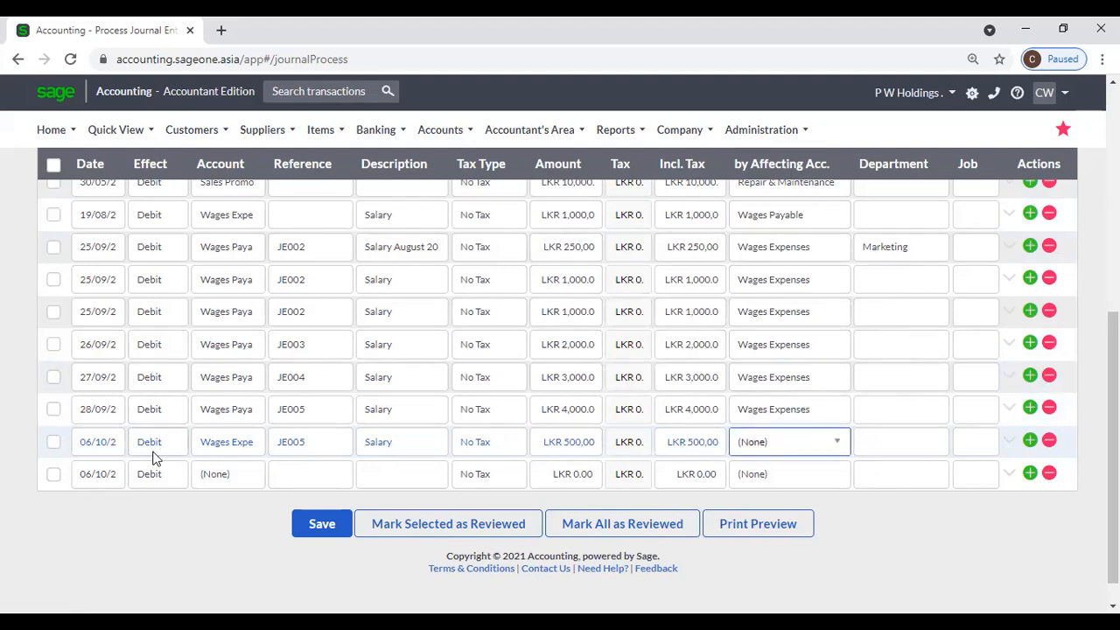
left_click(832, 451)
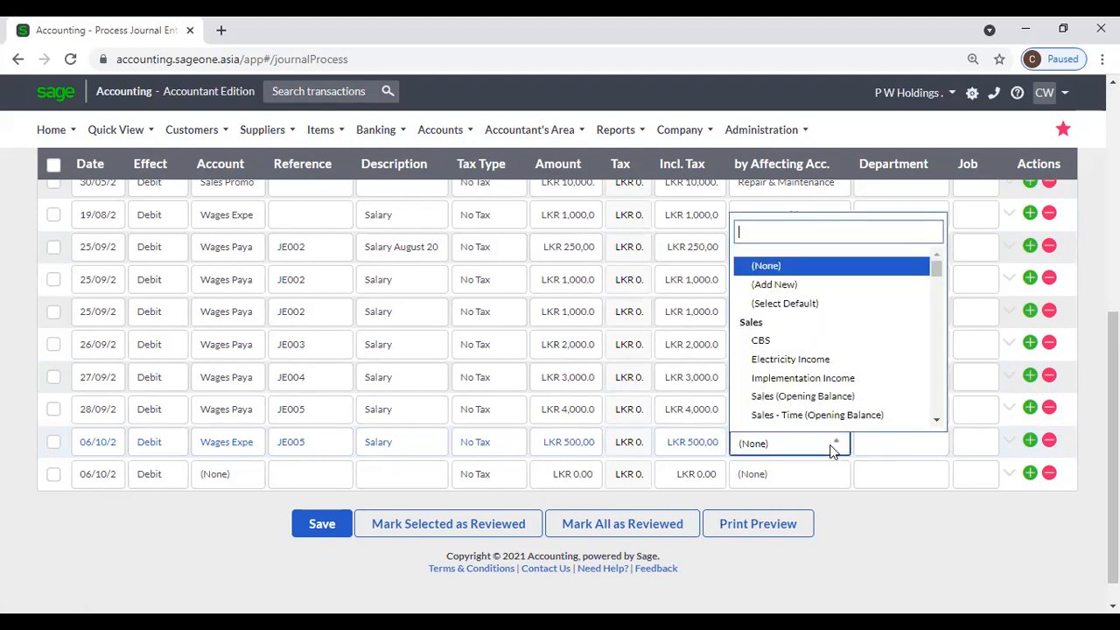
type("w")
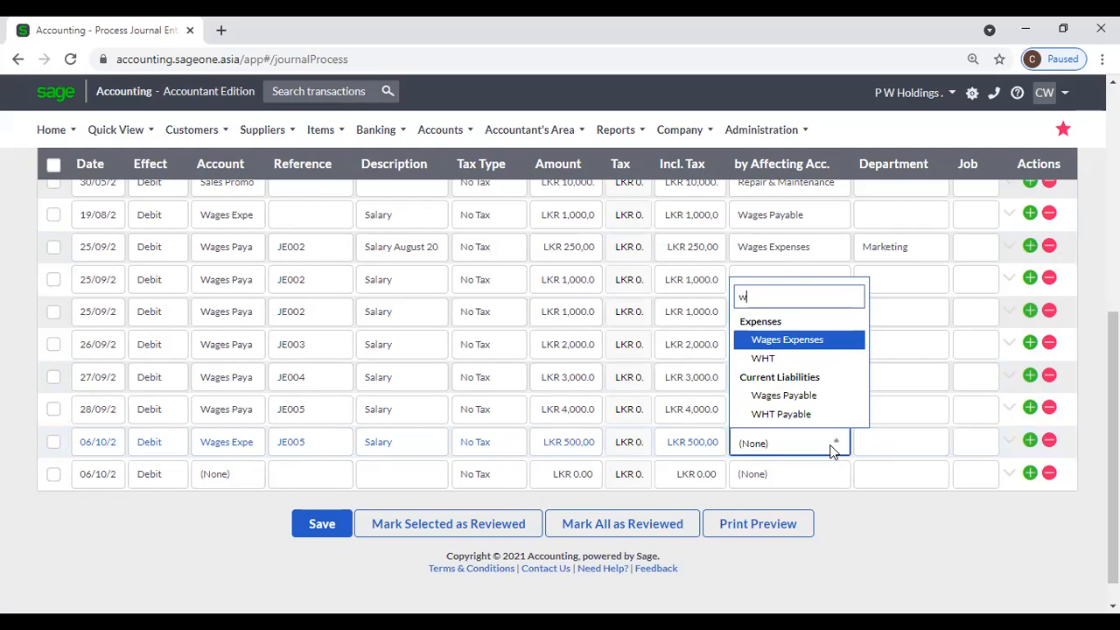
left_click(816, 400)
left_click(901, 448)
left_click(927, 448)
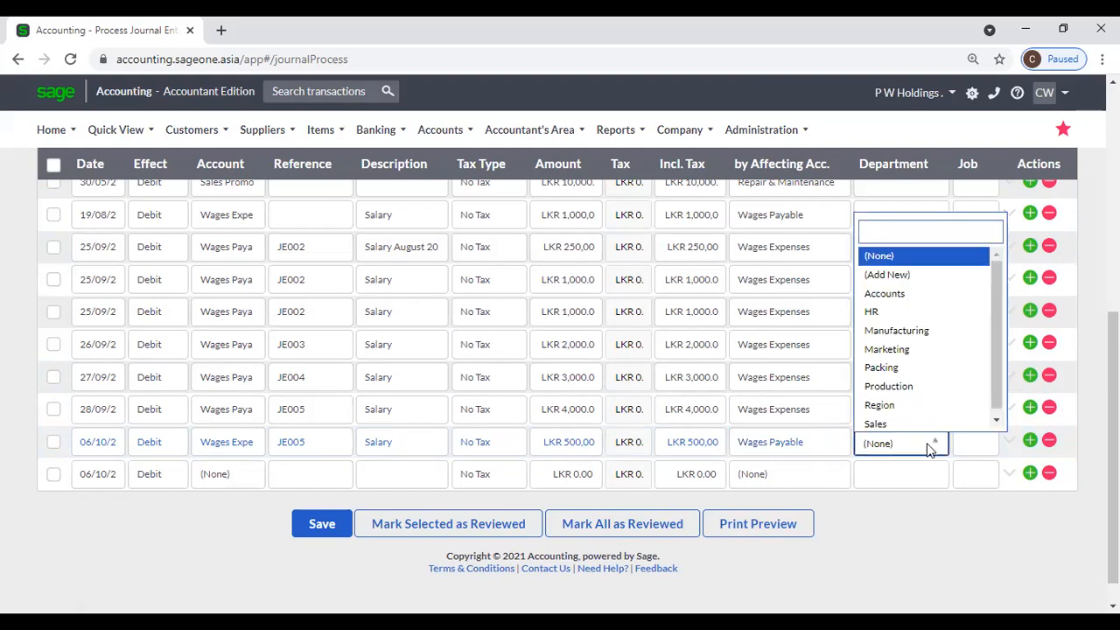
left_click(892, 297)
left_click(870, 525)
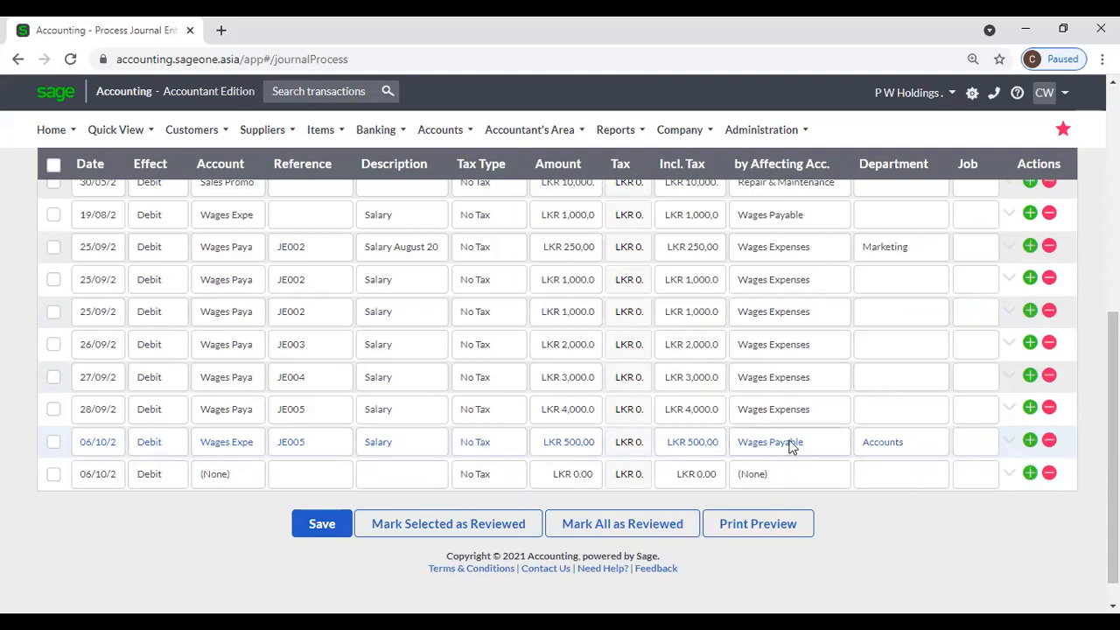
left_click(239, 450)
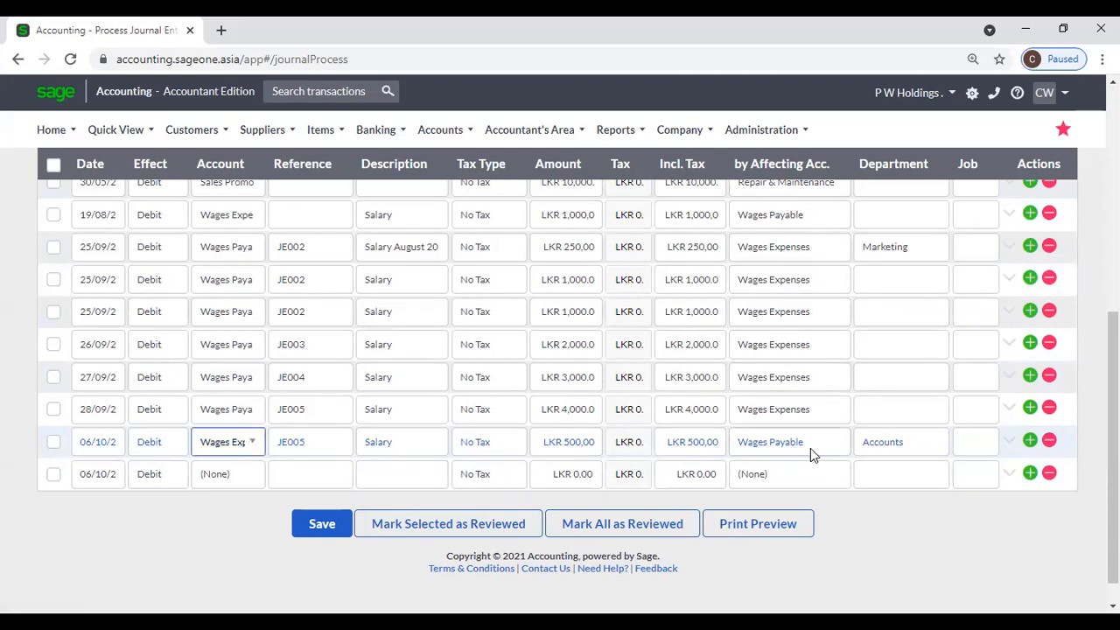
left_click(860, 522)
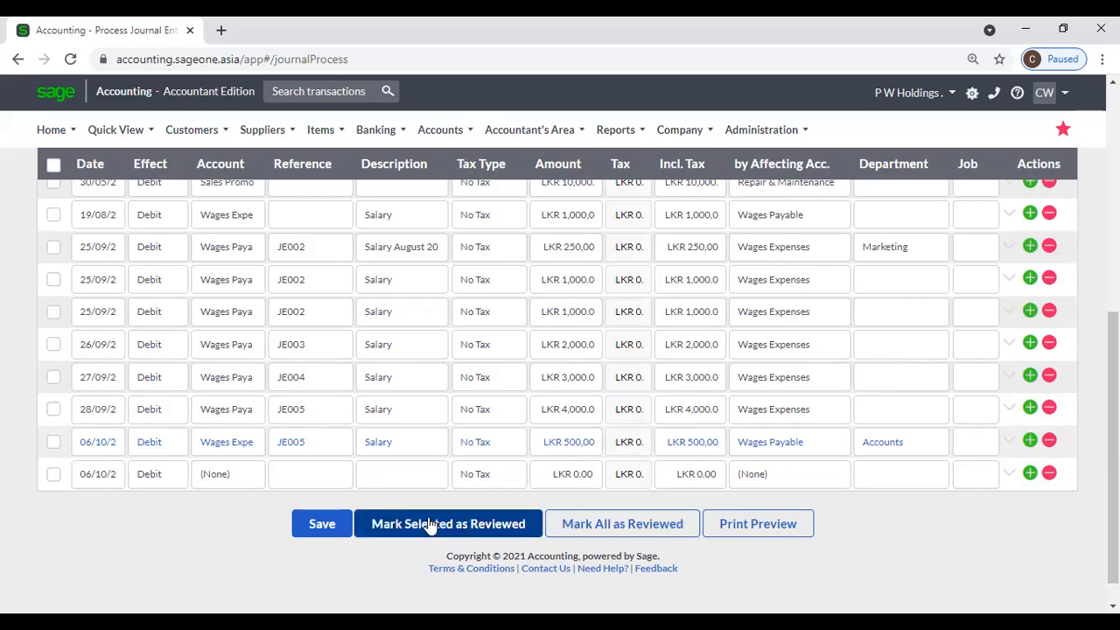
Step: Select the 06/10 and 28/09 journal lines as for marking them reviewed, and clear both selections again
left_click(54, 442)
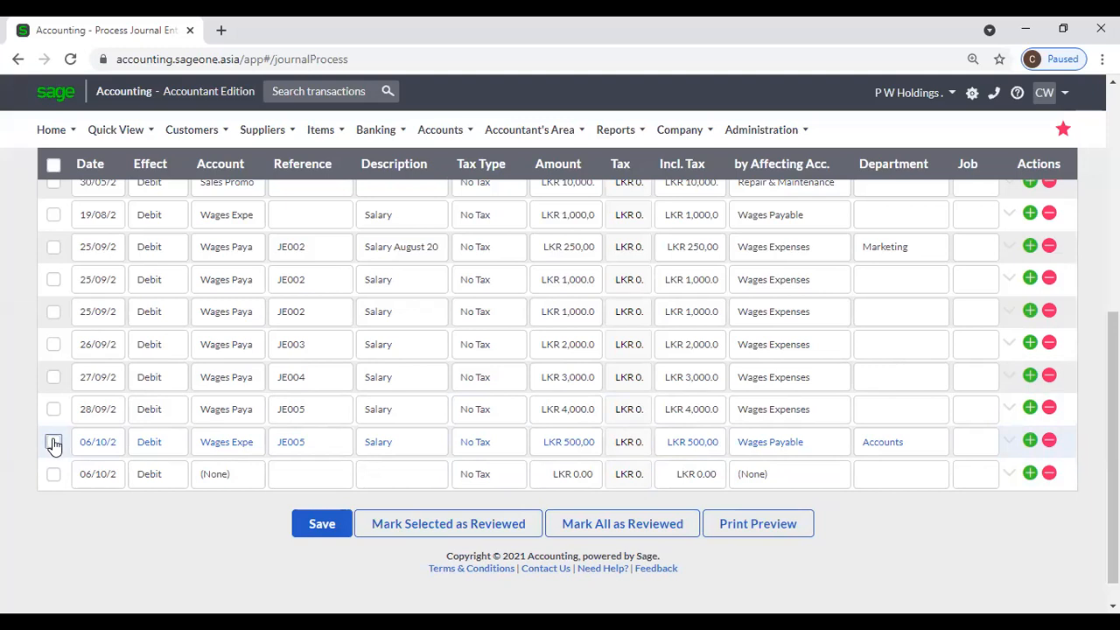
left_click(53, 411)
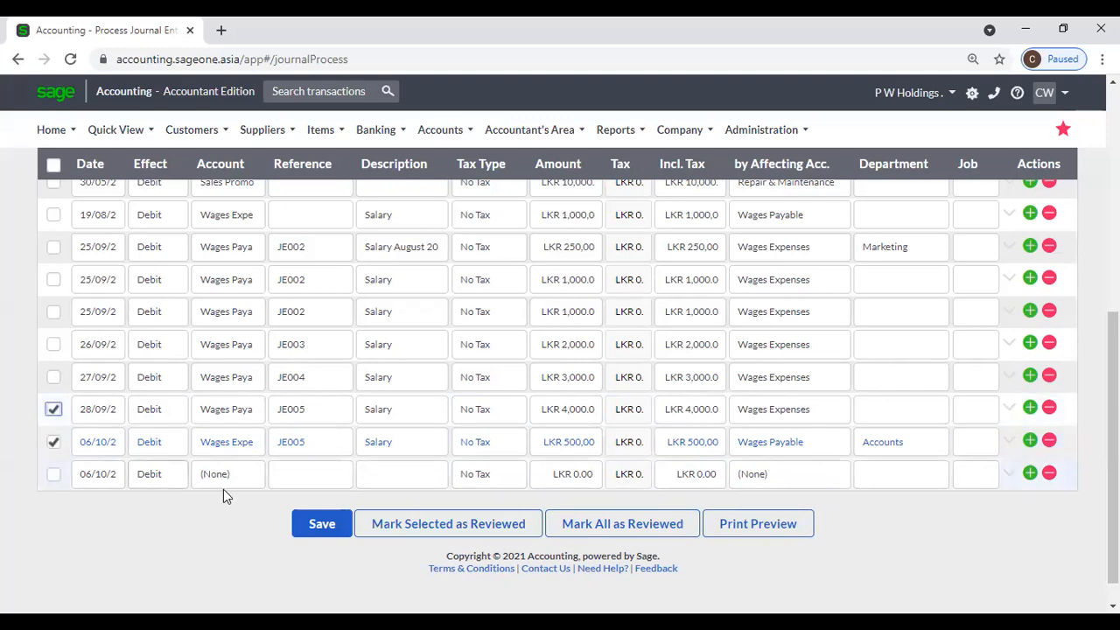
left_click(53, 442)
left_click(53, 409)
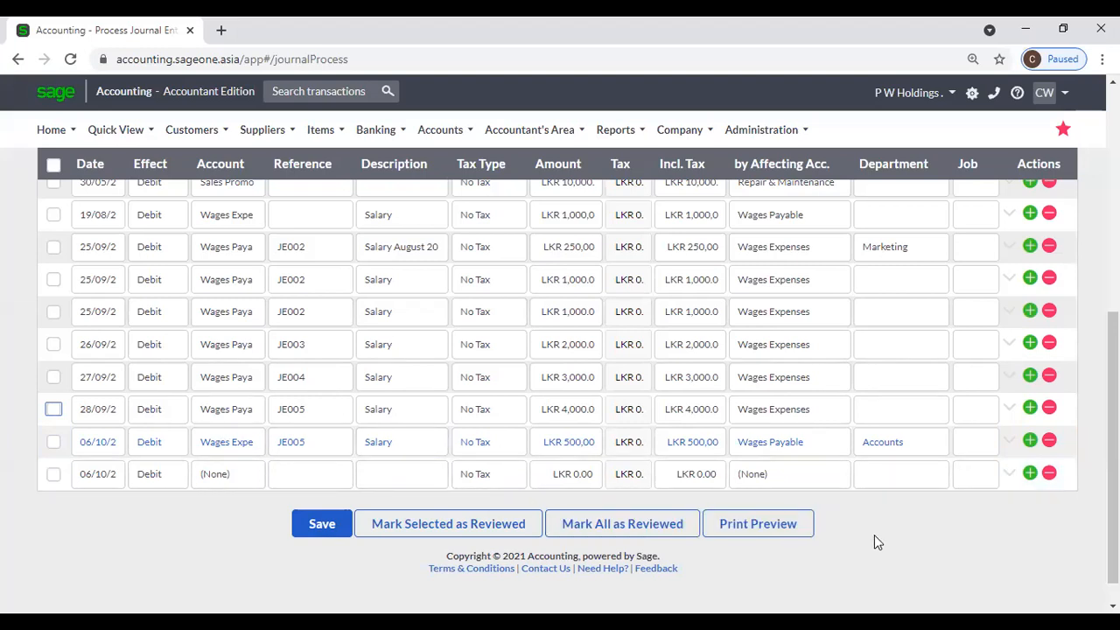
scroll(874, 535, "up", 1)
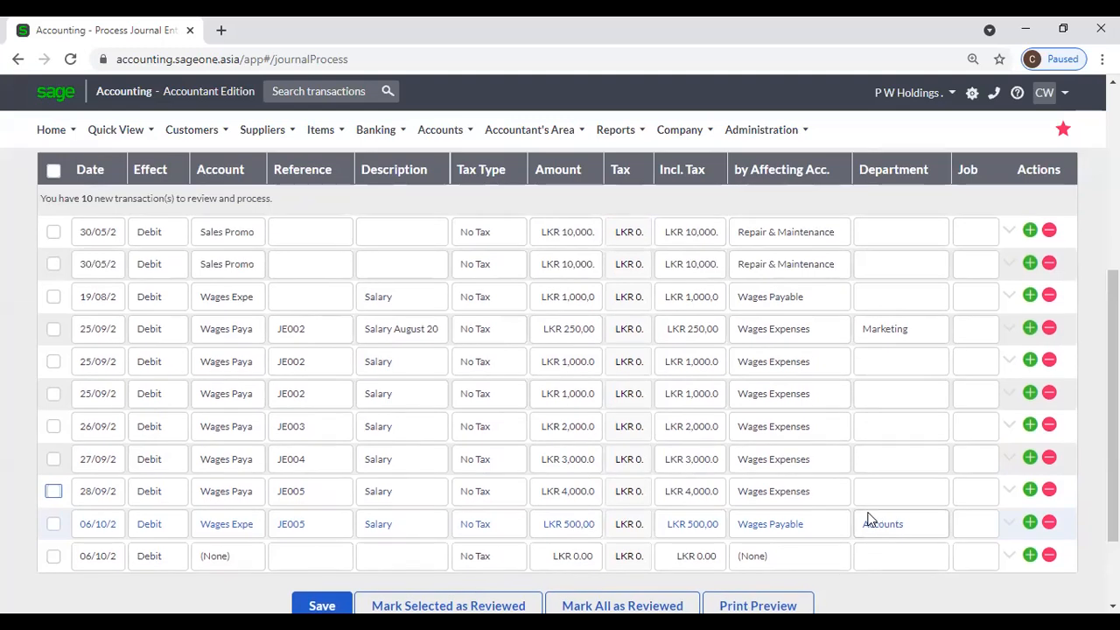
scroll(868, 519, "down", 1)
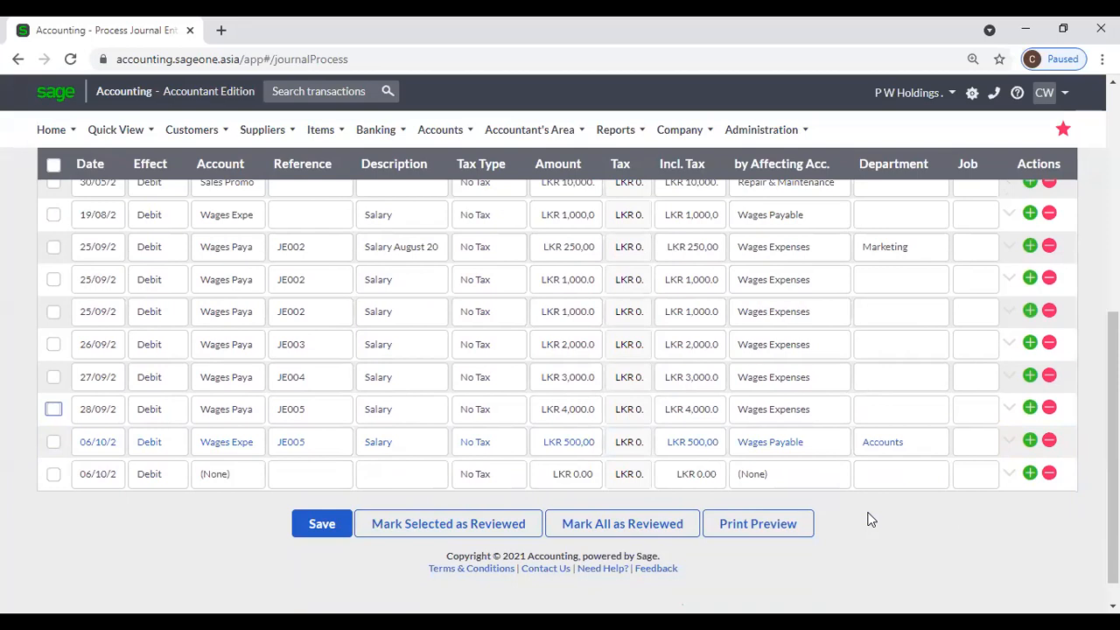
scroll(869, 520, "up", 2)
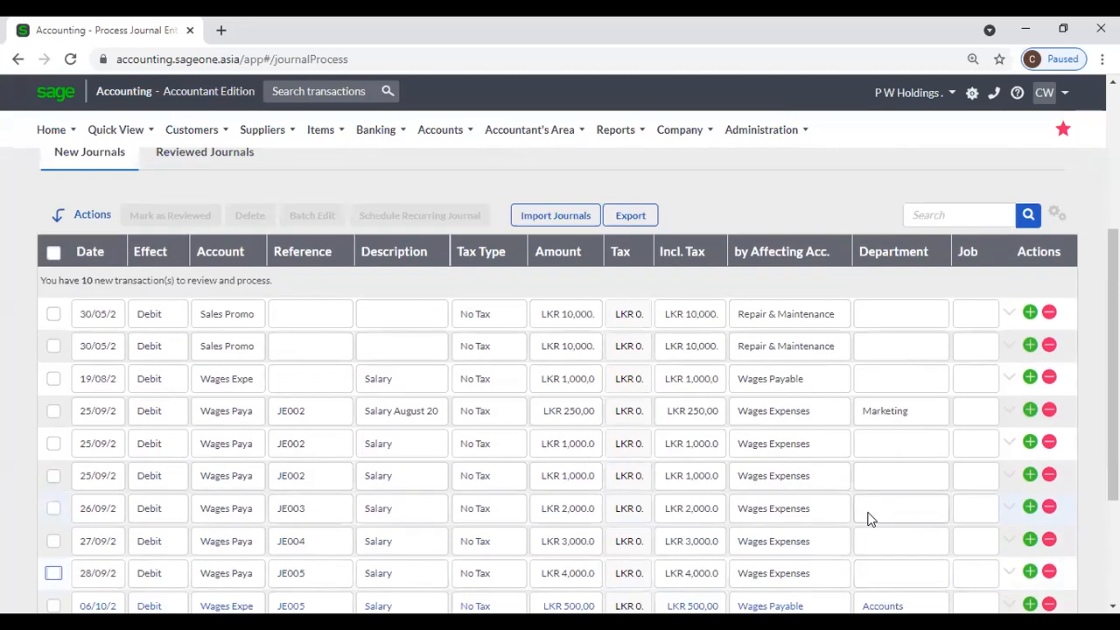
scroll(868, 520, "down", 1)
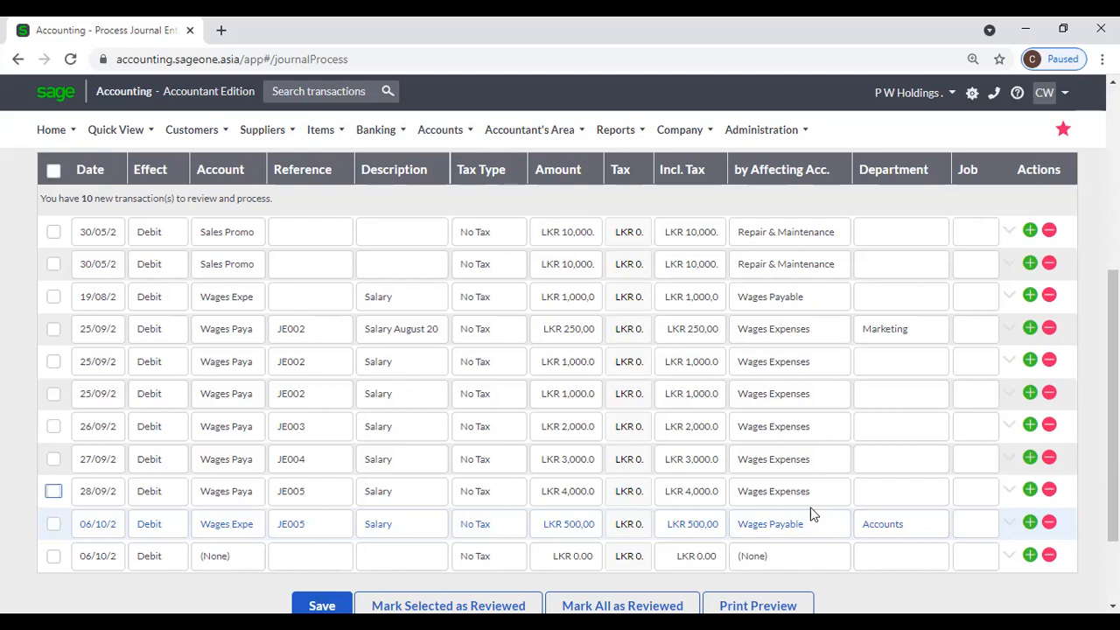
scroll(810, 515, "up", 2)
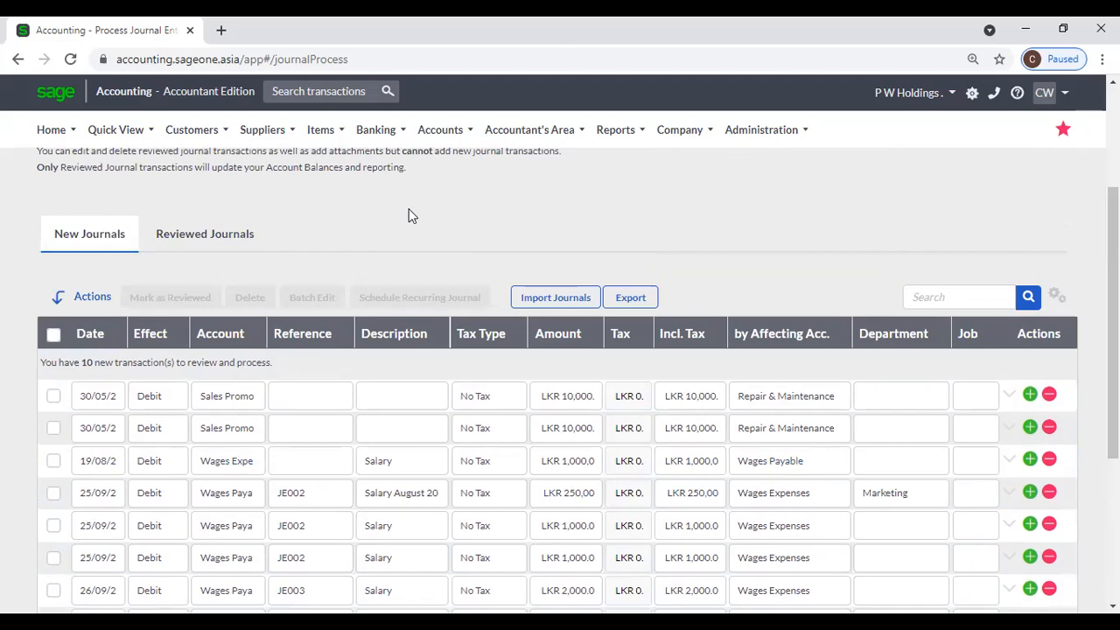
scroll(408, 215, "down", 3)
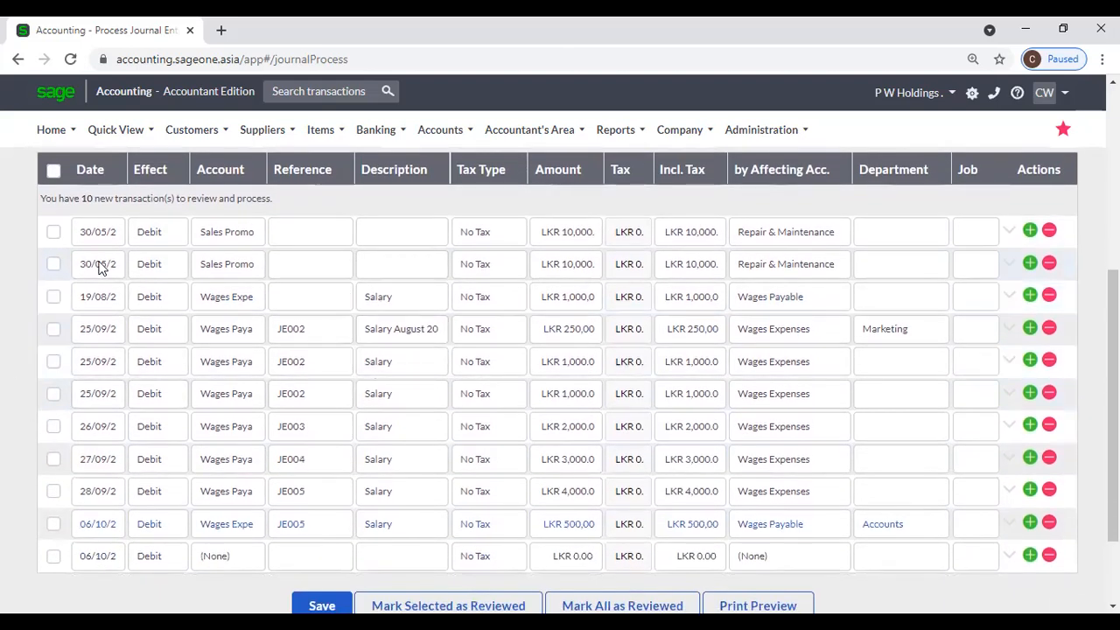
Step: Save the new journal entries and mark the 27/09 JE004 and 28/09 JE005 lines as reviewed
left_click(302, 602)
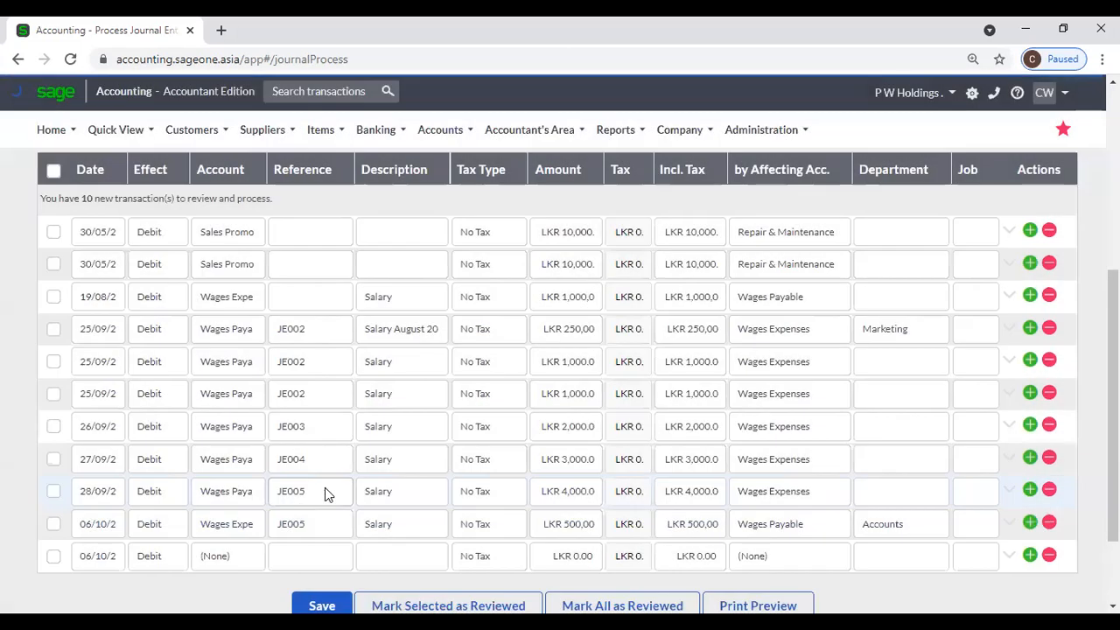
scroll(320, 459, "down", 2)
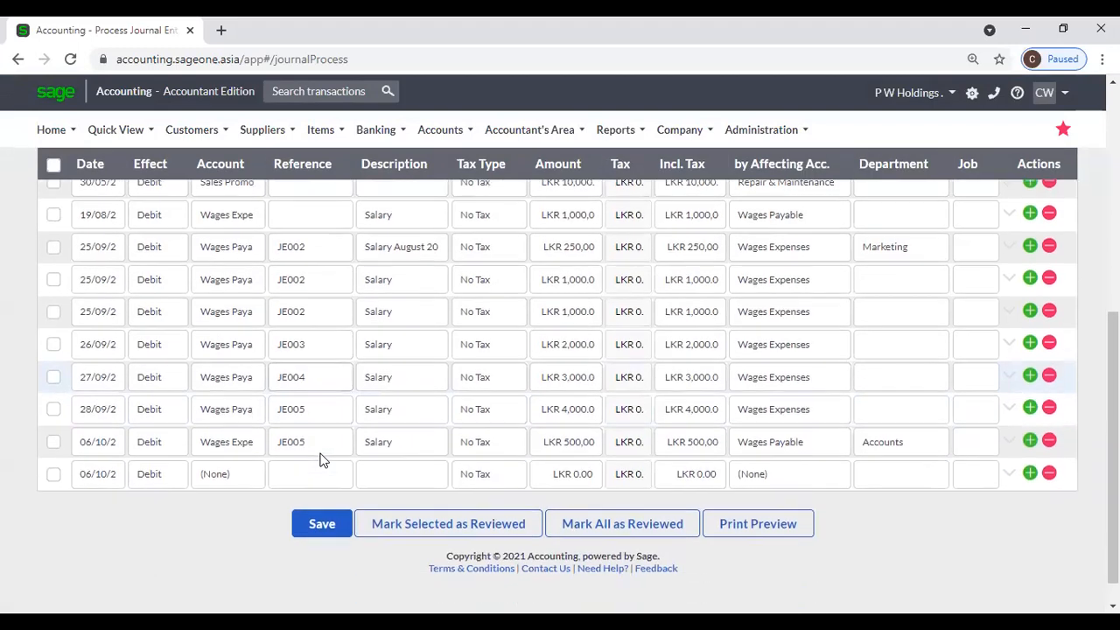
left_click(55, 410)
left_click(54, 380)
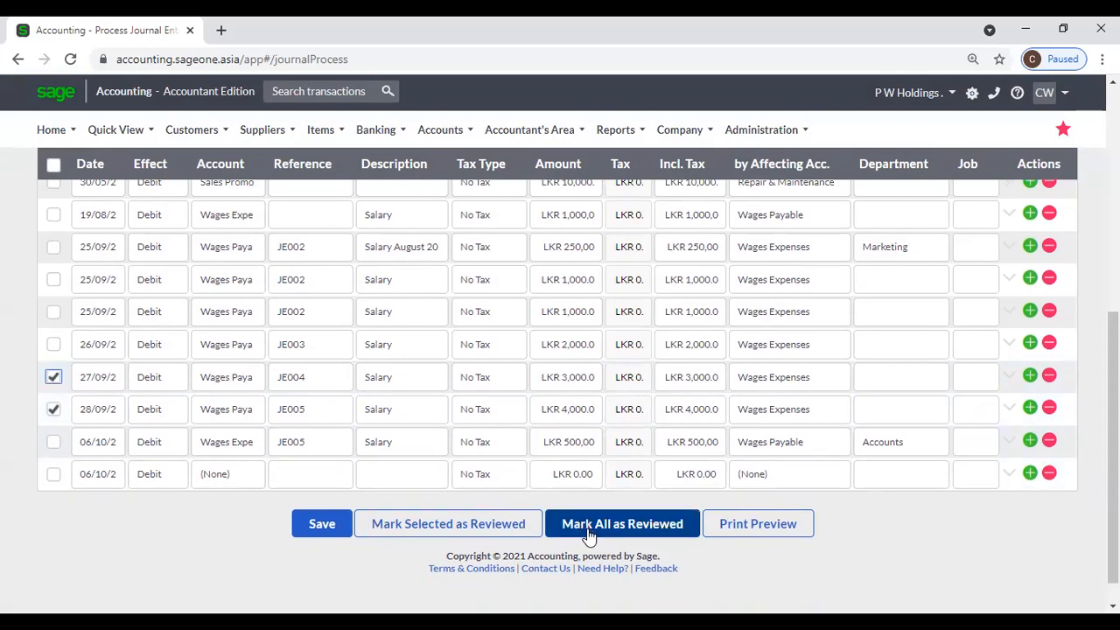
left_click(487, 533)
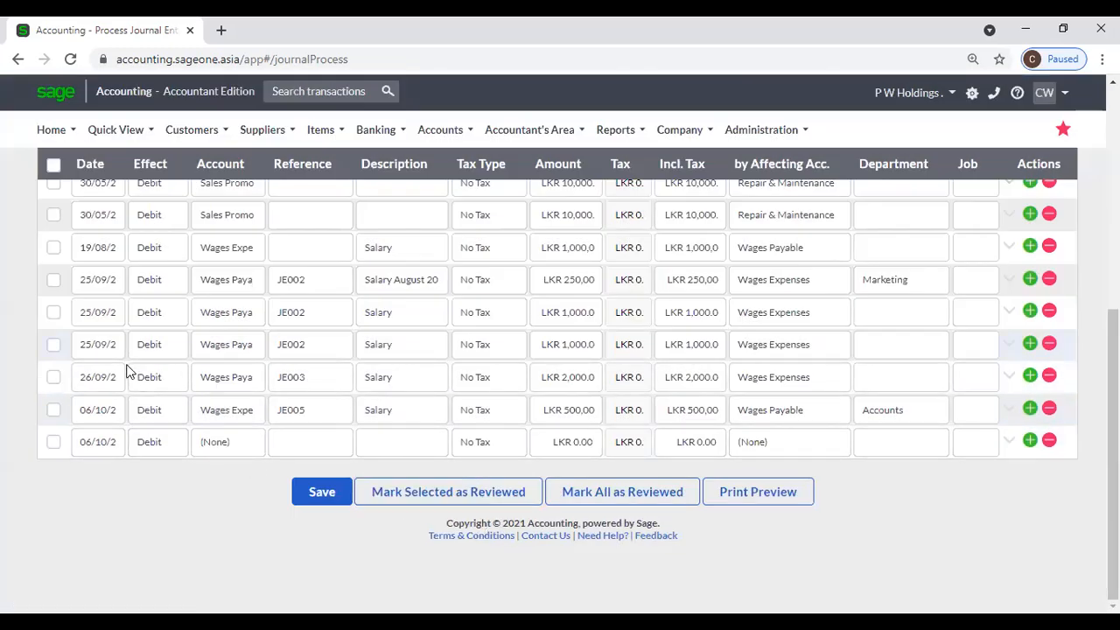
Step: Refresh the Reviewed Journals list for 01/09/2021 to 31/10/2021 and look through its entries
scroll(122, 384, "up", 1)
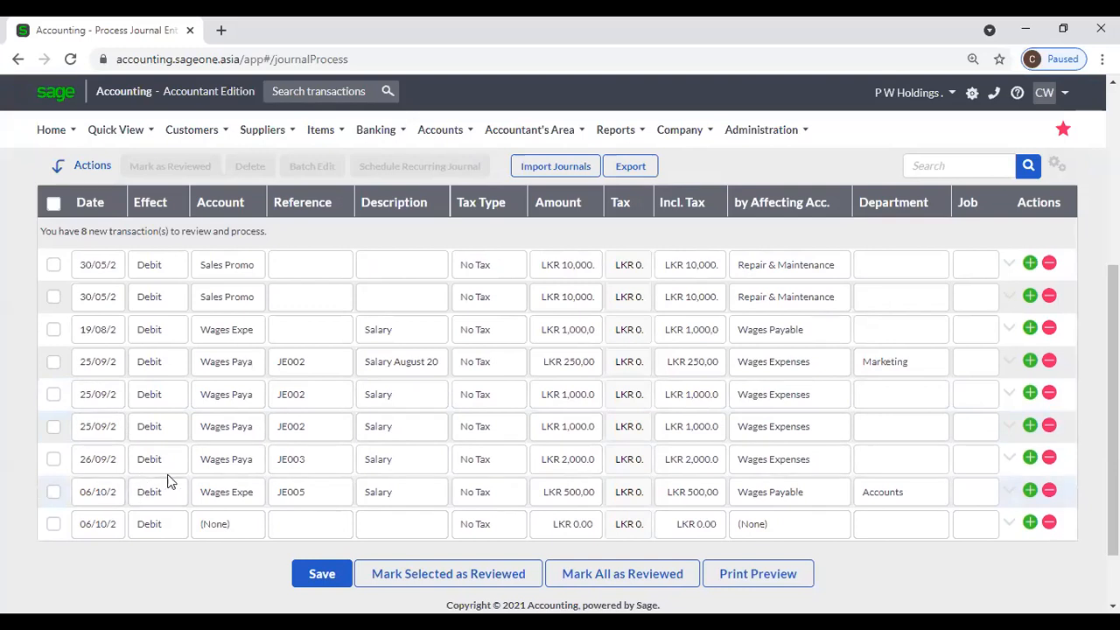
scroll(172, 476, "up", 1)
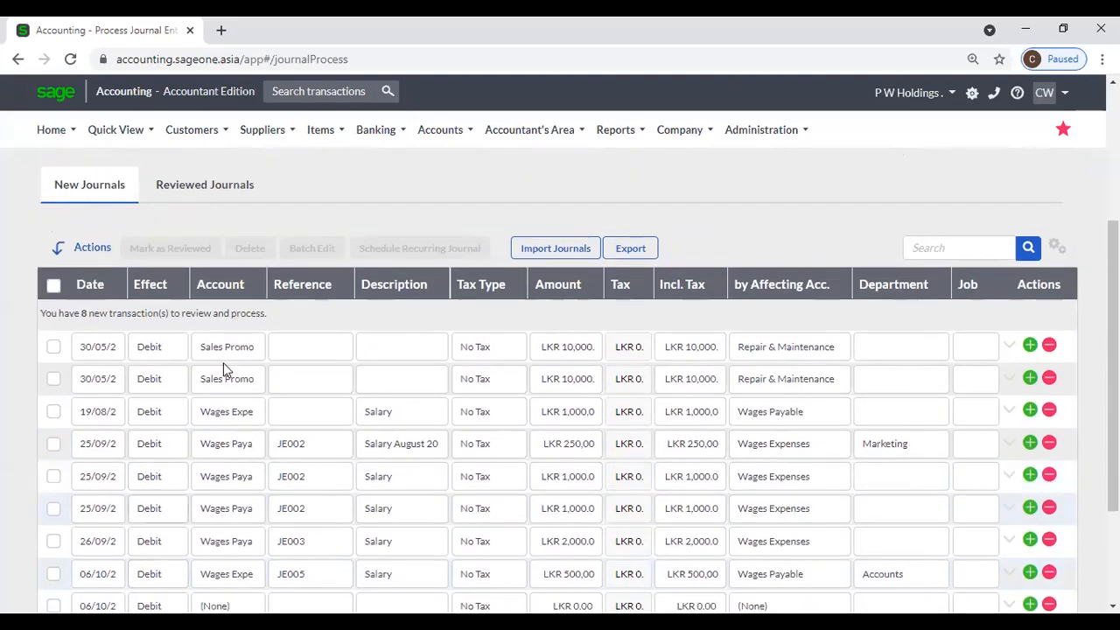
left_click(205, 191)
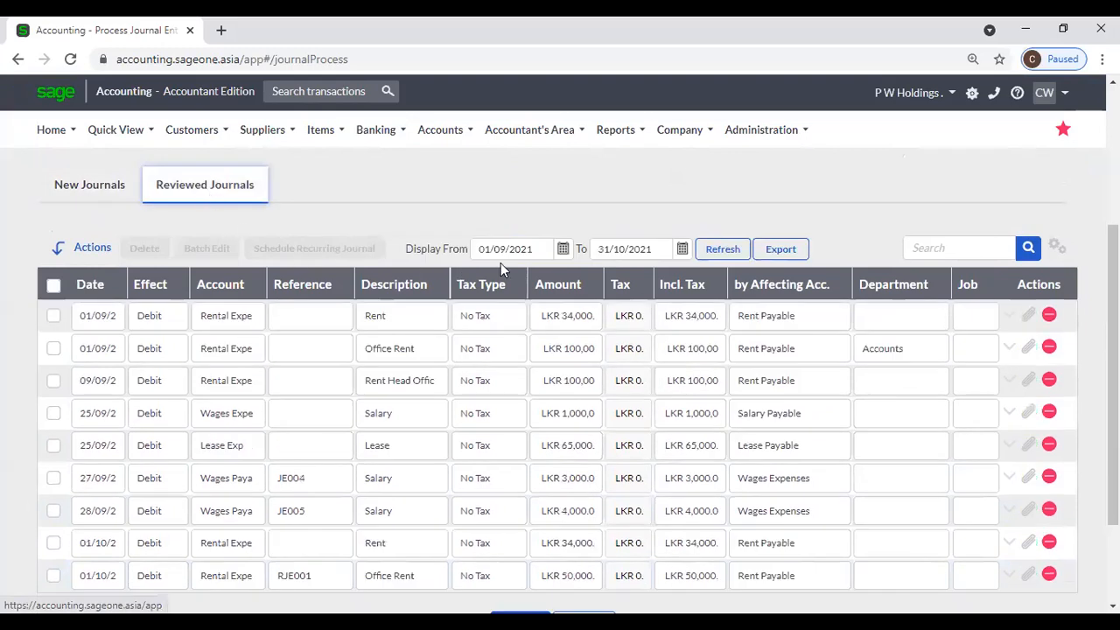
left_click(709, 252)
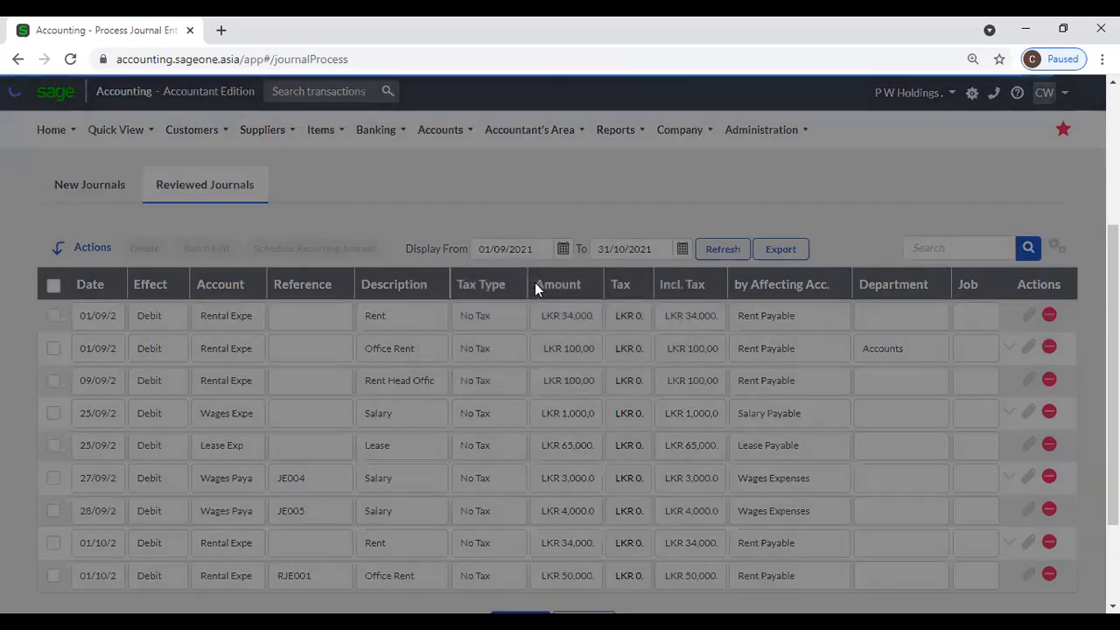
scroll(494, 350, "down", 2)
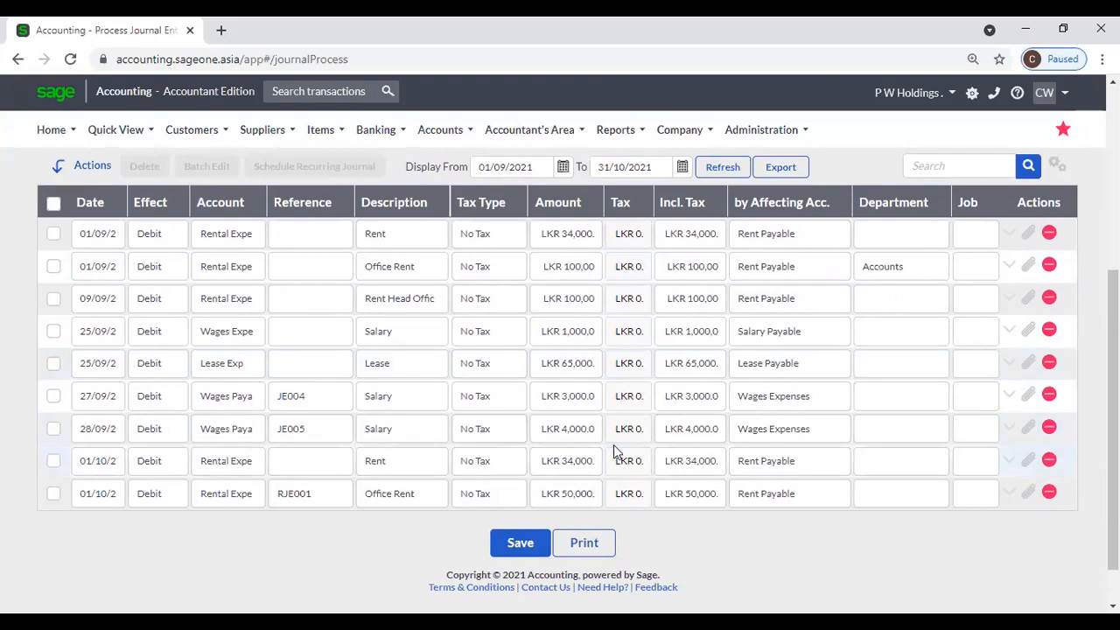
scroll(623, 437, "up", 2)
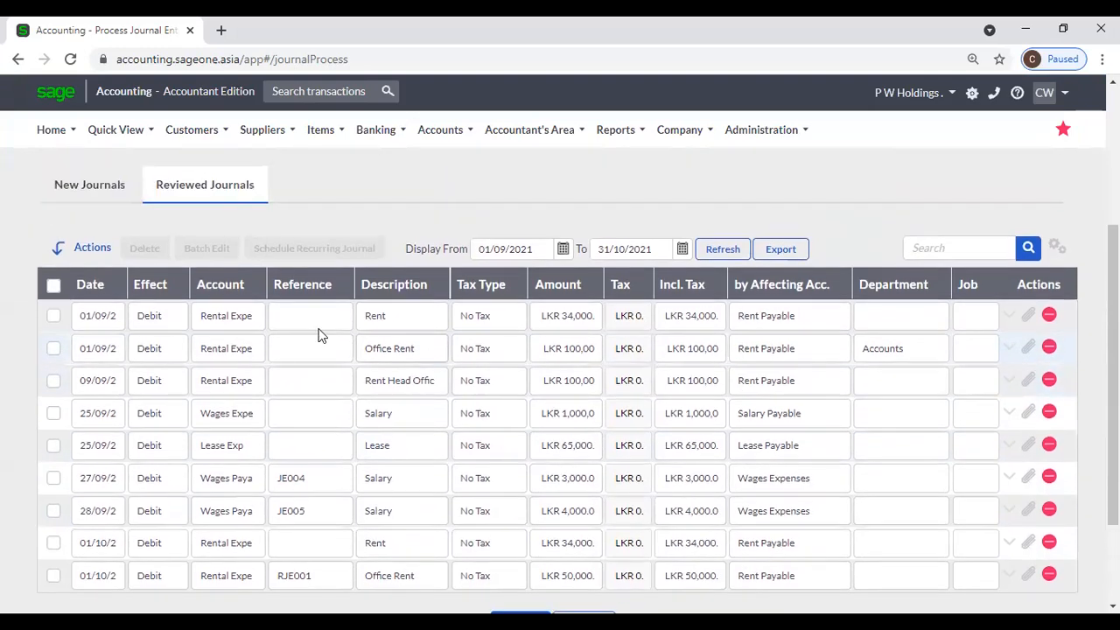
Step: Go back to the New Journals list and start a batch edit of both 30/05 lines and the 19/08 line
left_click(70, 184)
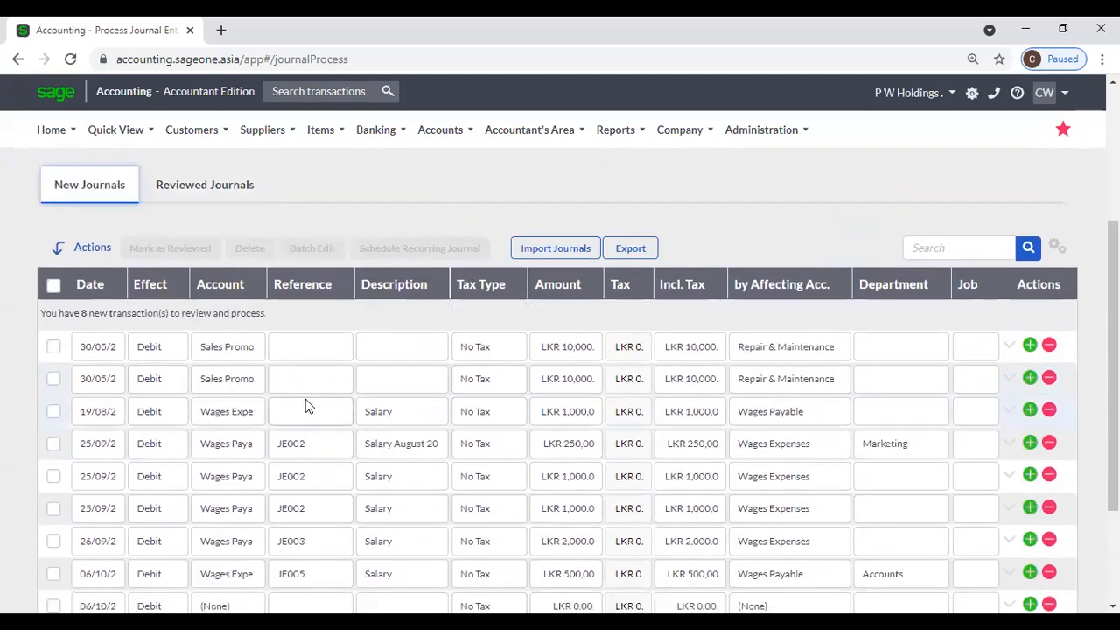
scroll(306, 405, "down", 2)
scroll(319, 370, "up", 2)
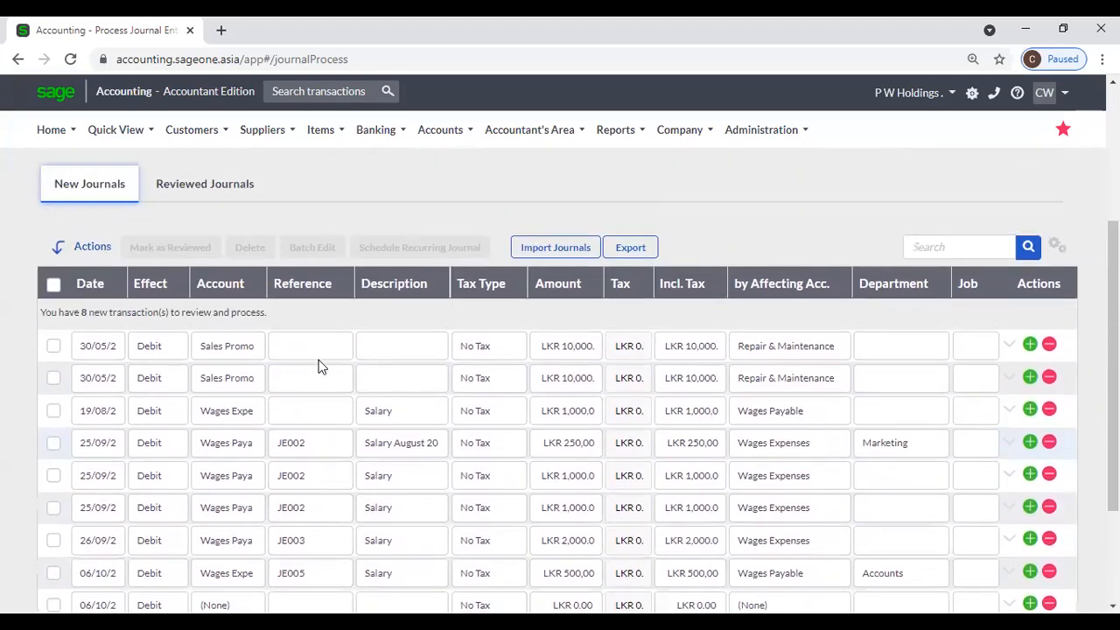
scroll(313, 350, "down", 2)
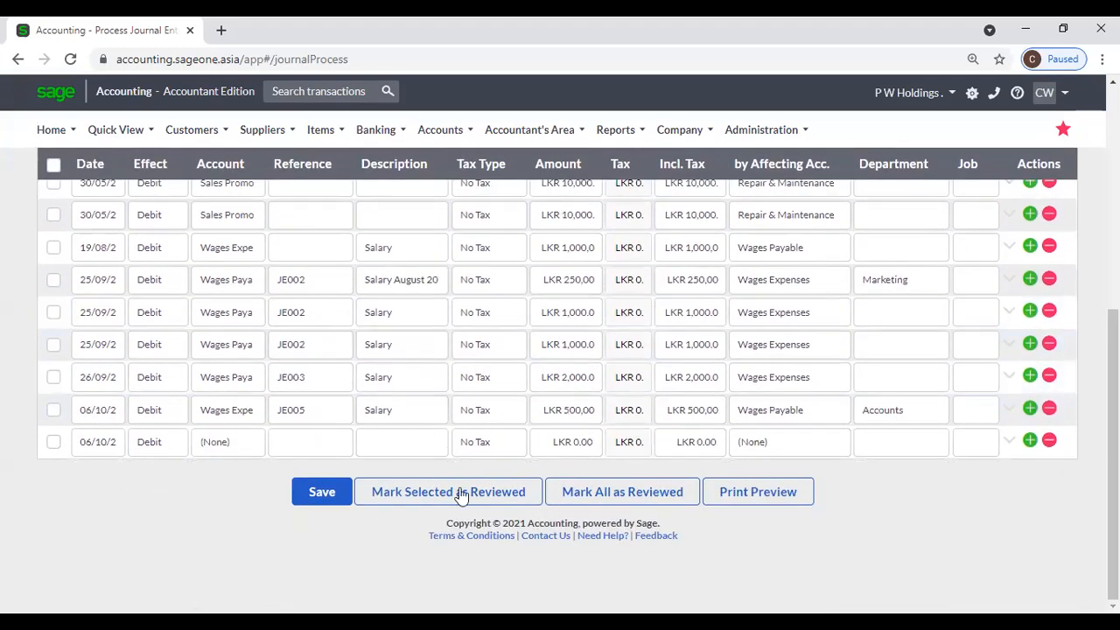
scroll(167, 388, "up", 2)
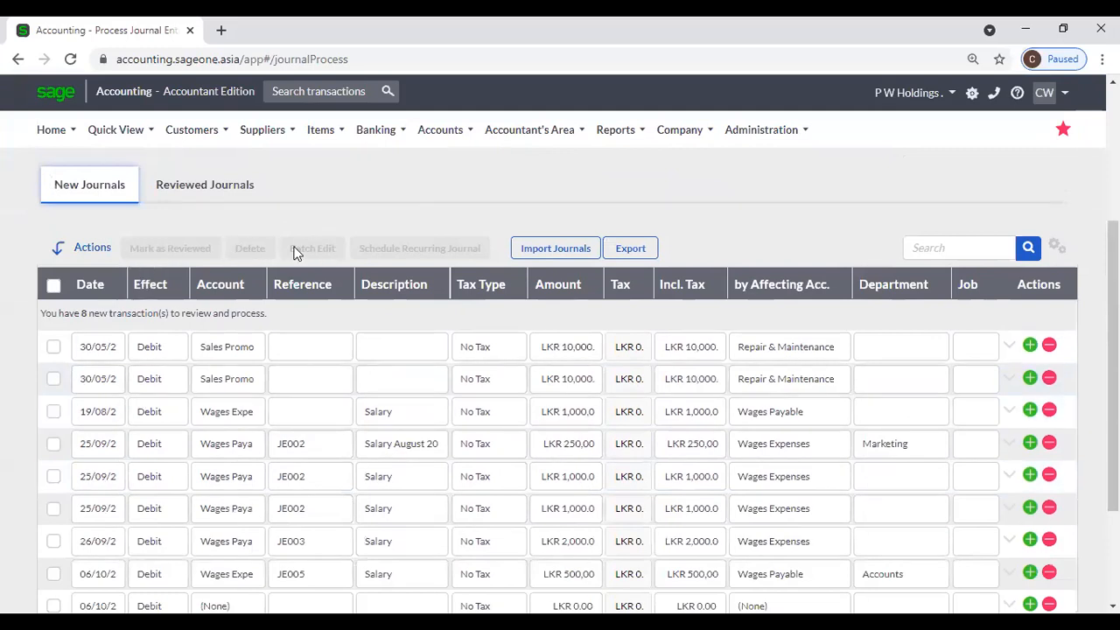
left_click(54, 347)
left_click(53, 381)
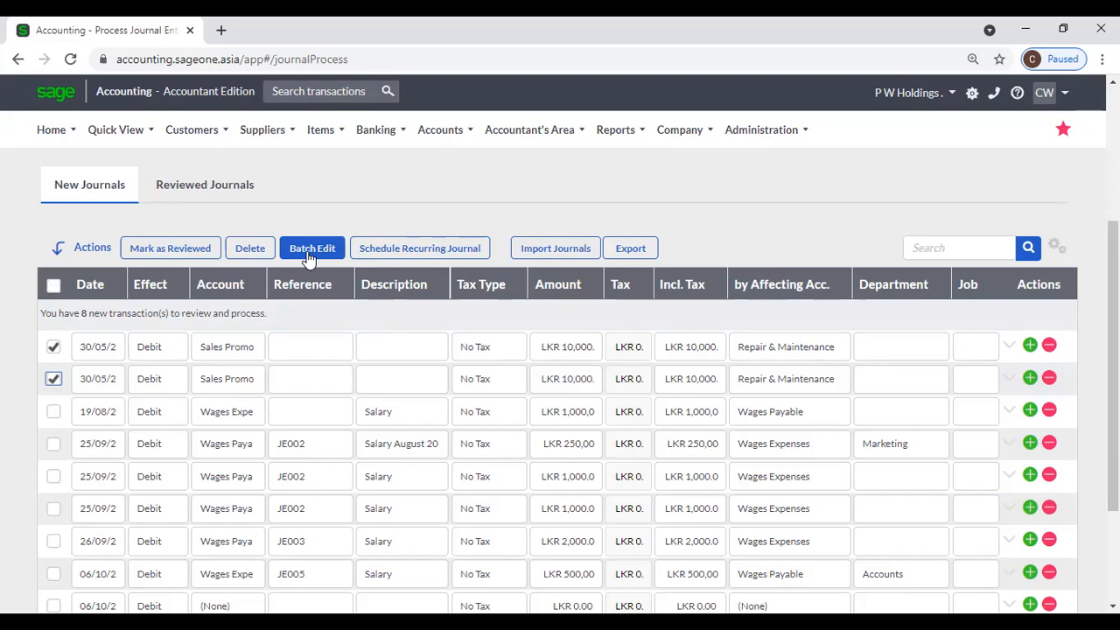
left_click(56, 415)
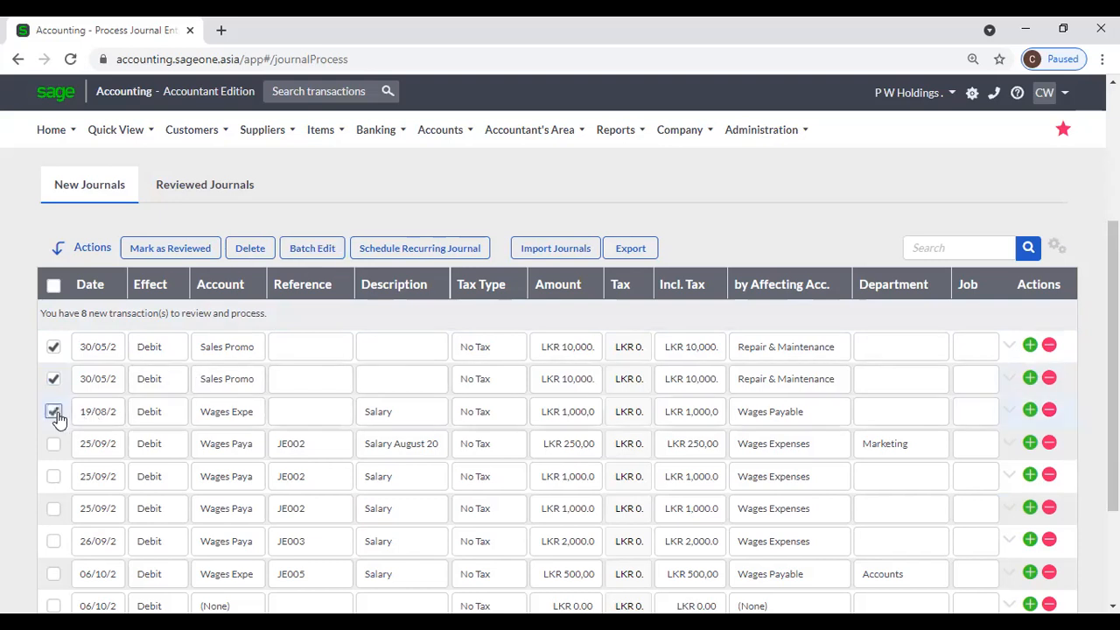
left_click(56, 413)
left_click(311, 249)
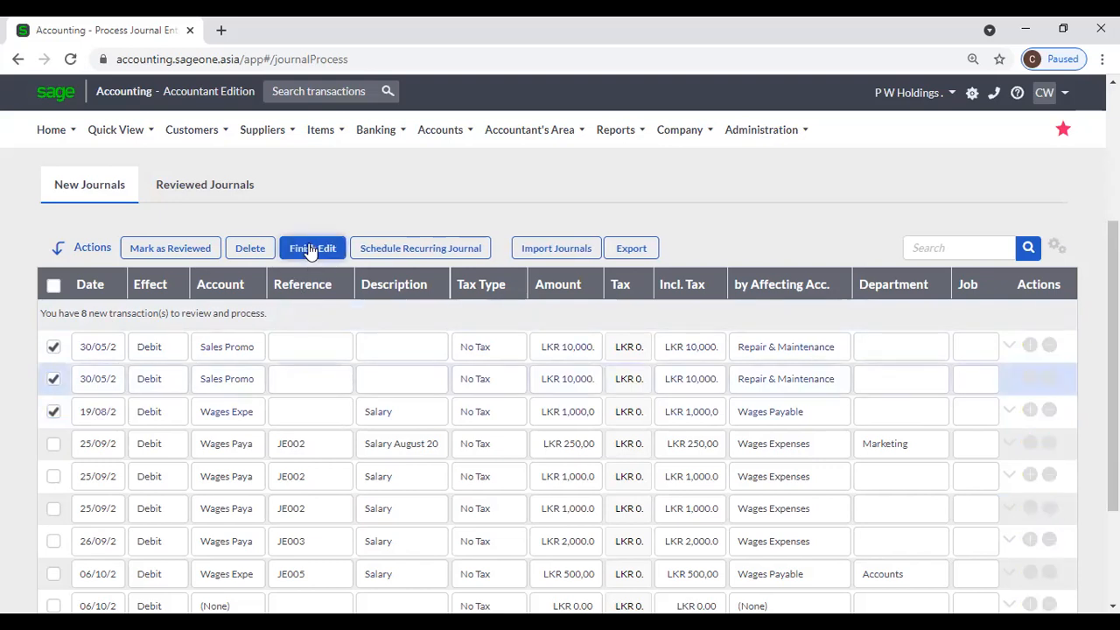
Step: Try the reference text Refe on the three batch-edited lines, entering it on the first line, and clear it again
left_click(325, 351)
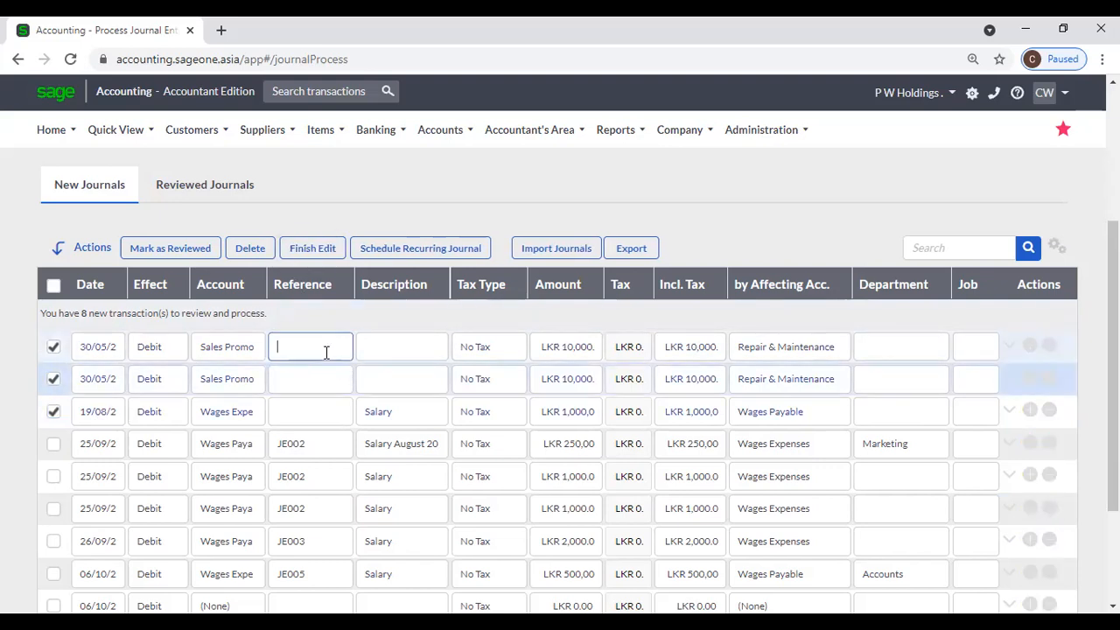
type("eeee")
key("BackSpace")
key("BackSpace")
key("BackSpace")
key("BackSpace")
type("Re")
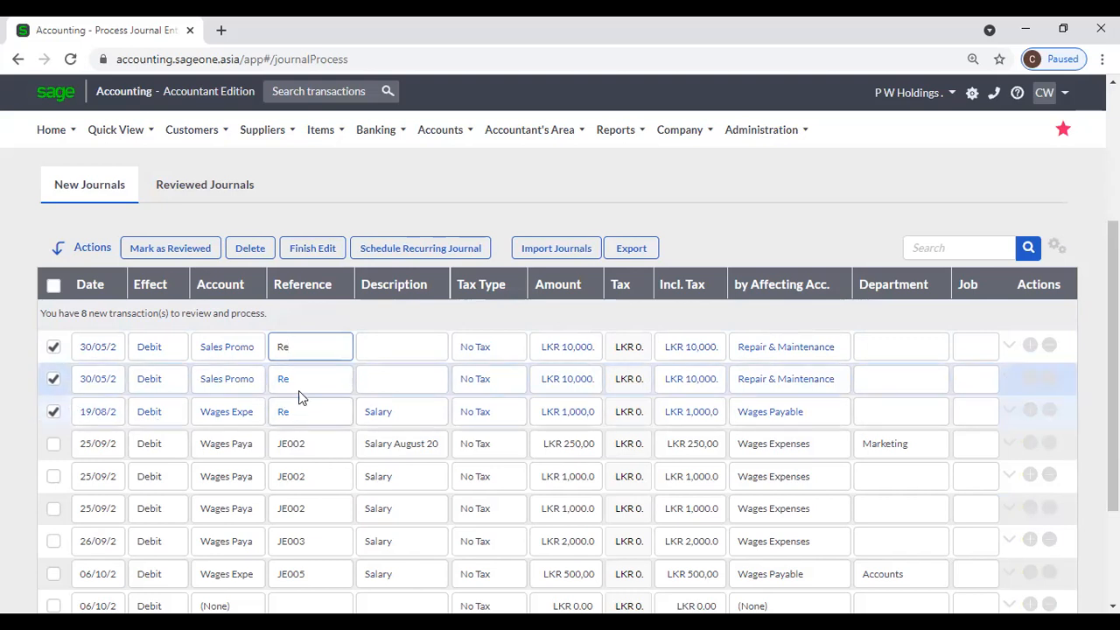
type("fe")
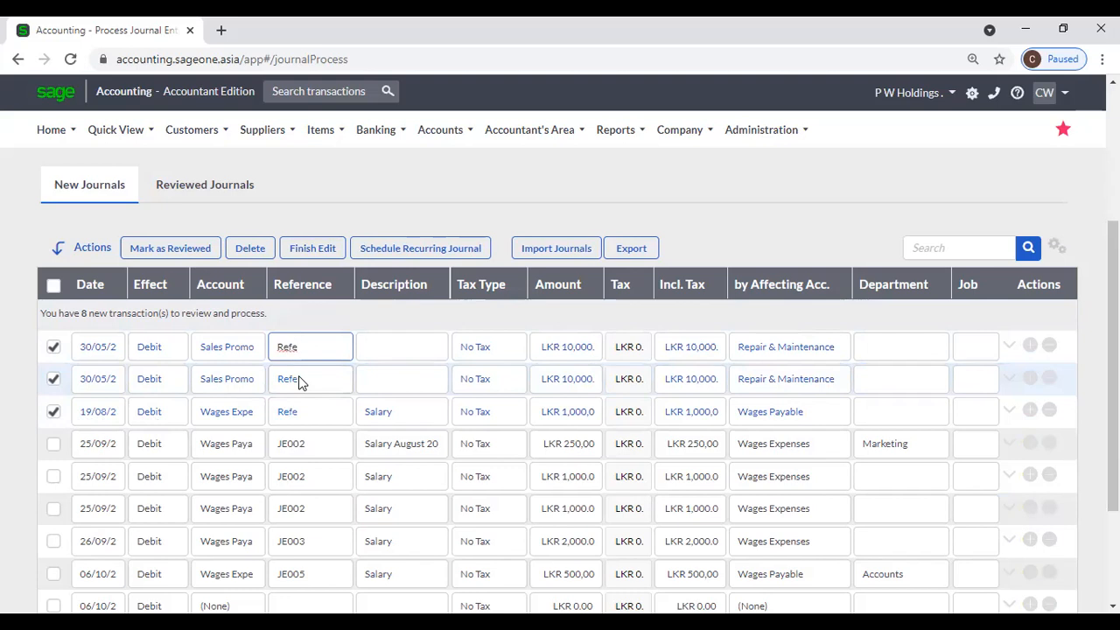
key("BackSpace")
key("BackSpace")
key("BackSpace")
key("BackSpace")
Step: Set the tax type of the batch-edited lines to None (0.00 %) and change it to VAT (15%)
left_click(494, 354)
left_click(497, 351)
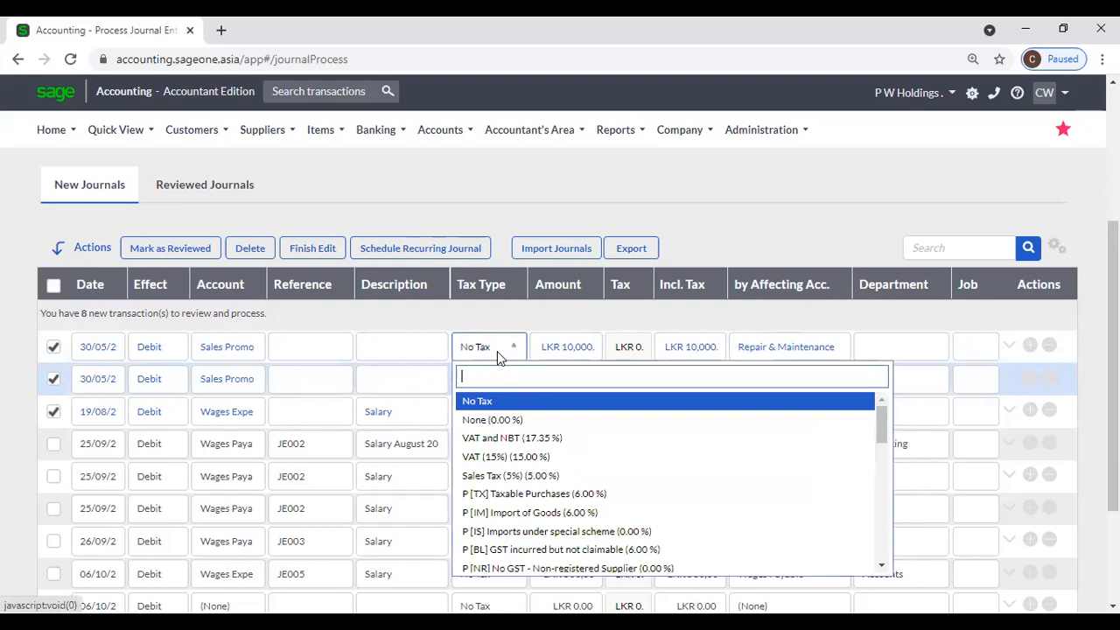
left_click(496, 419)
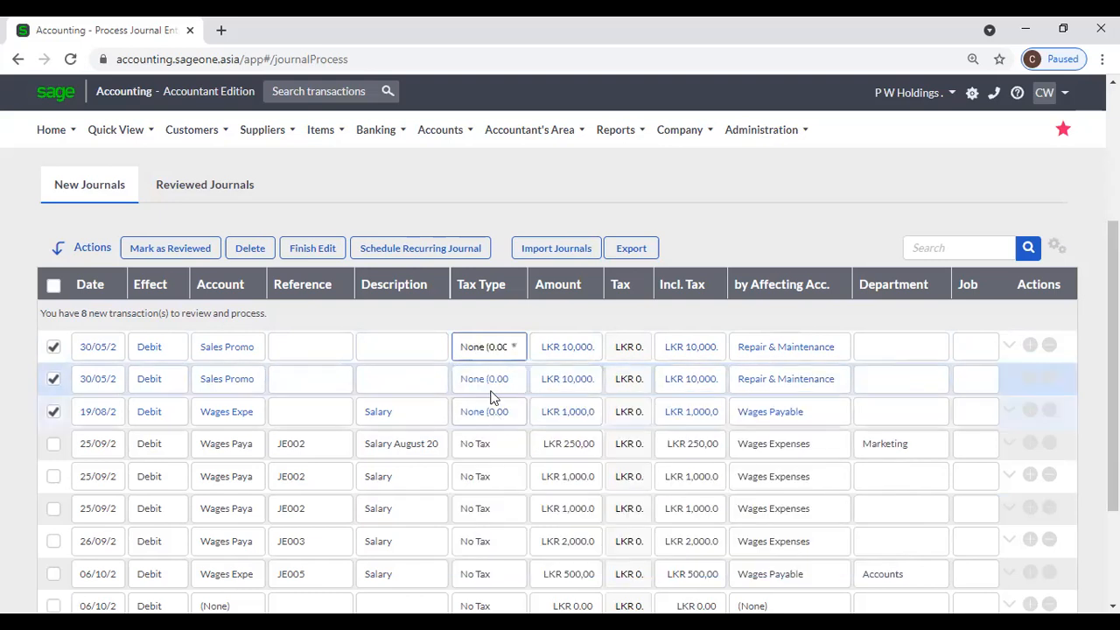
left_click(512, 350)
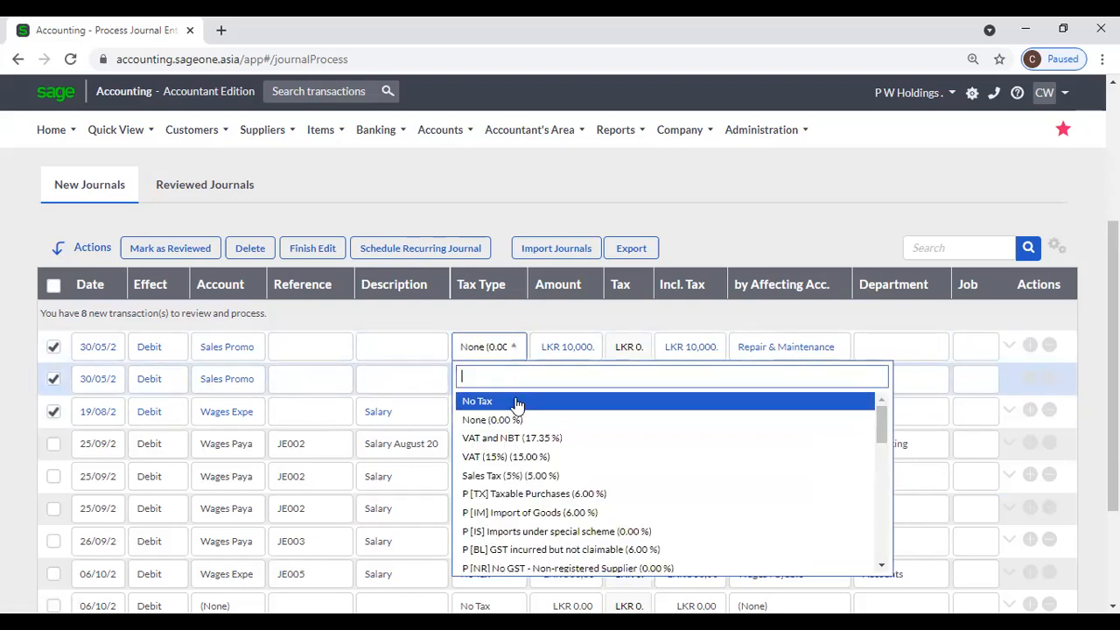
left_click(525, 458)
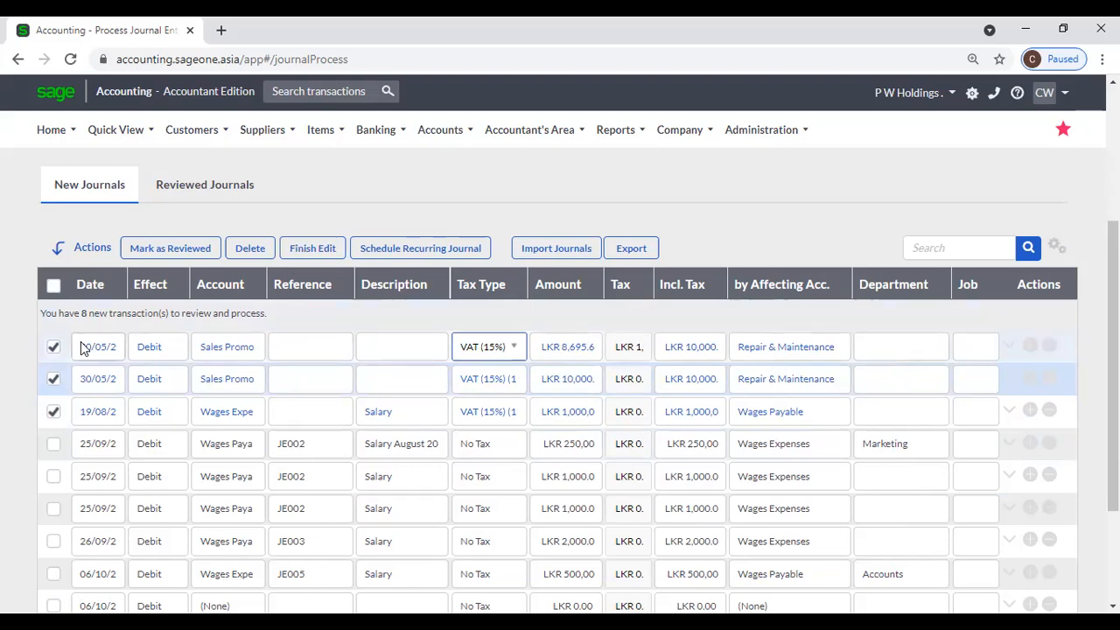
Step: Clear the selection of the three batch-edited lines and select only the first 30/05 line
left_click(54, 347)
left_click(53, 379)
left_click(53, 412)
left_click(53, 411)
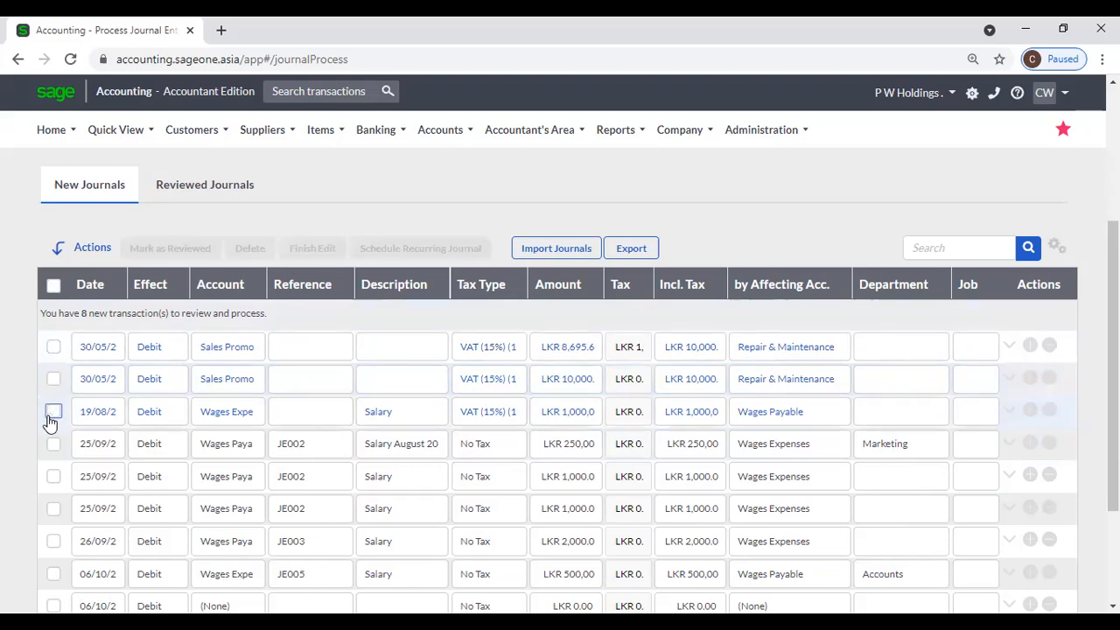
left_click(53, 347)
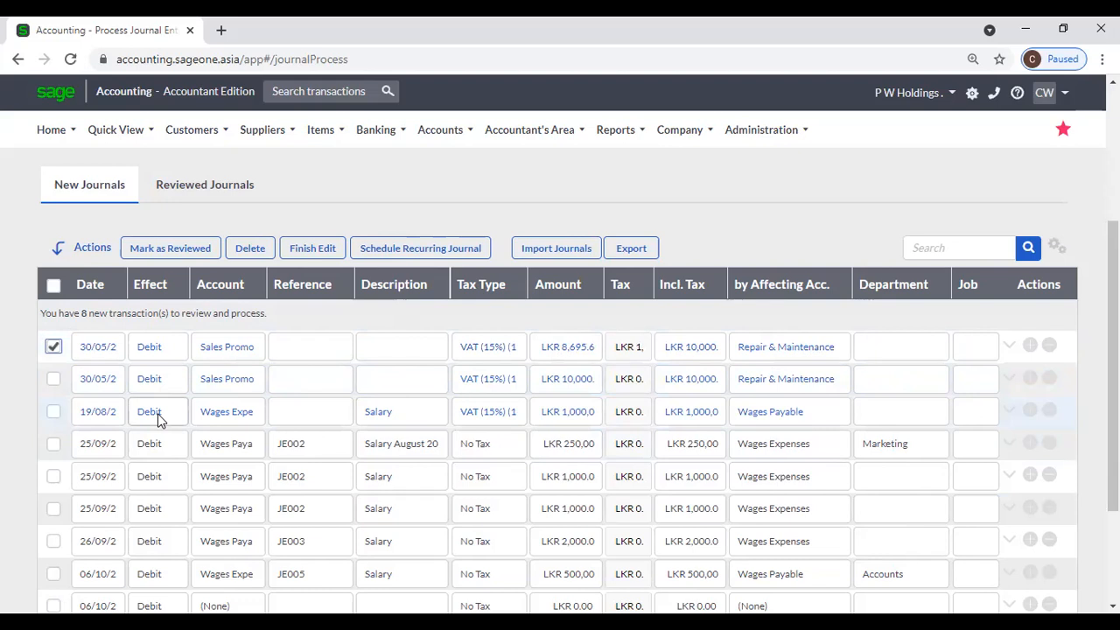
scroll(157, 420, "down", 2)
scroll(157, 420, "up", 2)
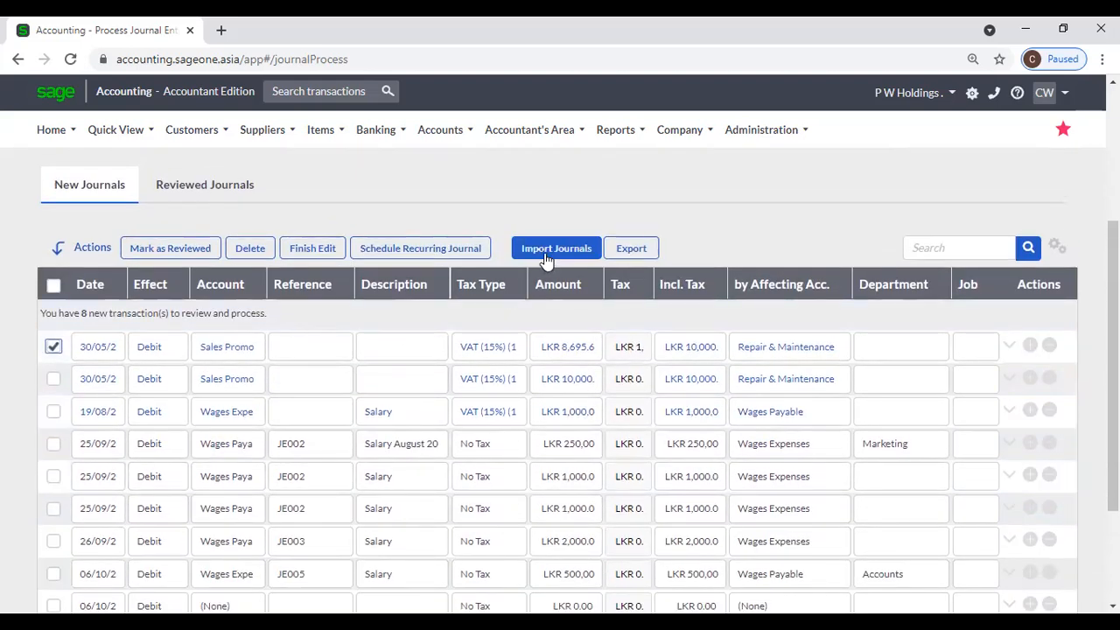
Step: Display the file import details for journals, and clear and reselect the first 30/05 line
left_click(546, 252)
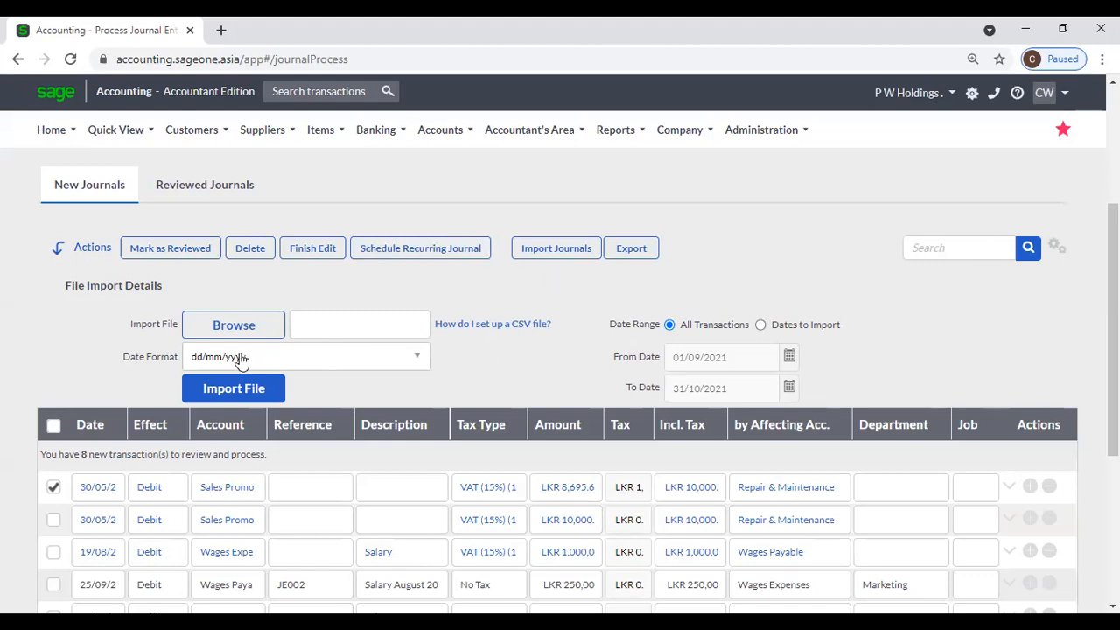
left_click(53, 488)
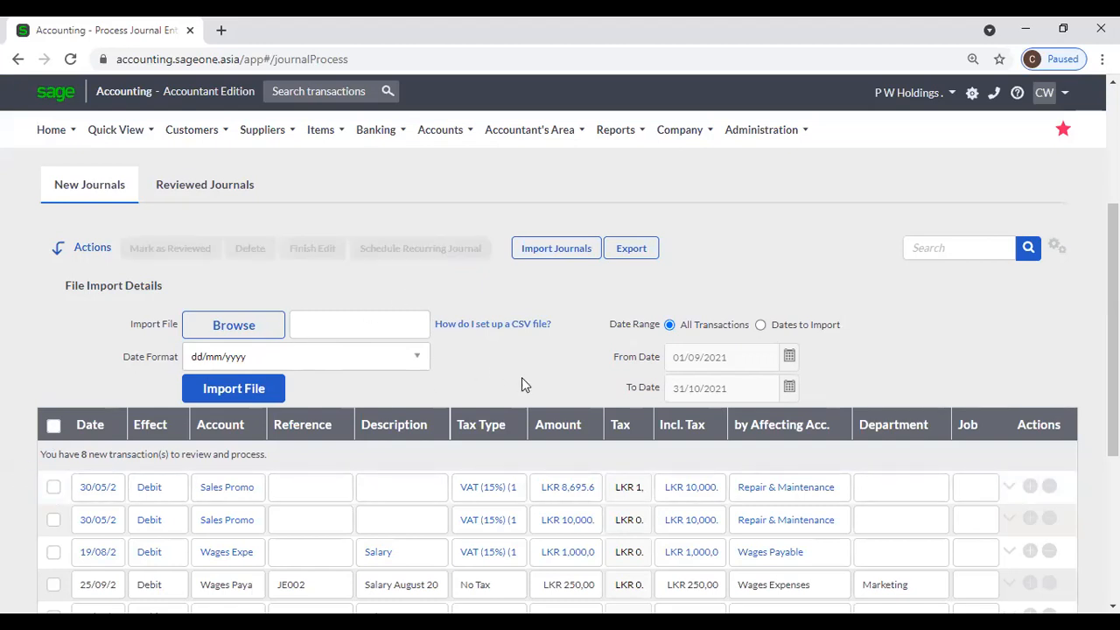
scroll(521, 382, "down", 2)
scroll(523, 393, "up", 3)
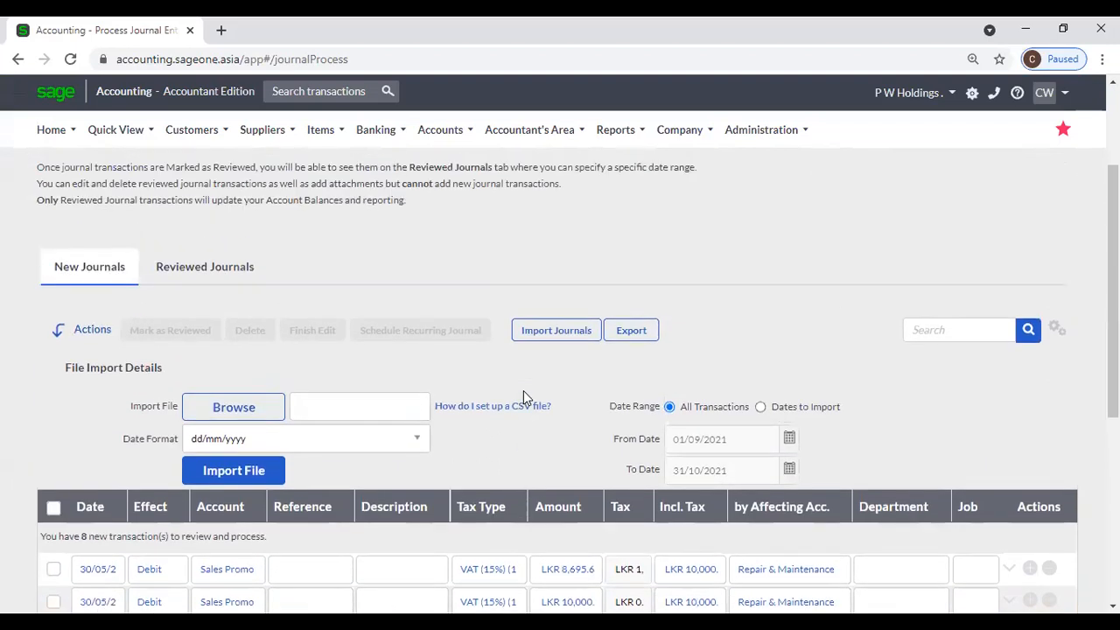
scroll(523, 399, "up", 2)
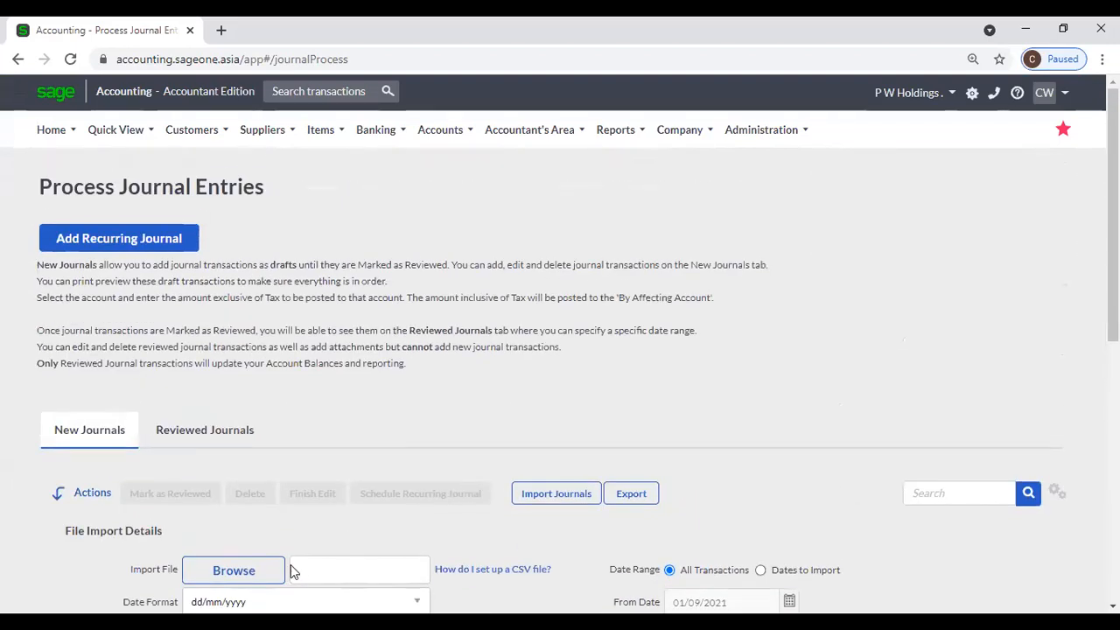
scroll(282, 555, "down", 2)
left_click(54, 569)
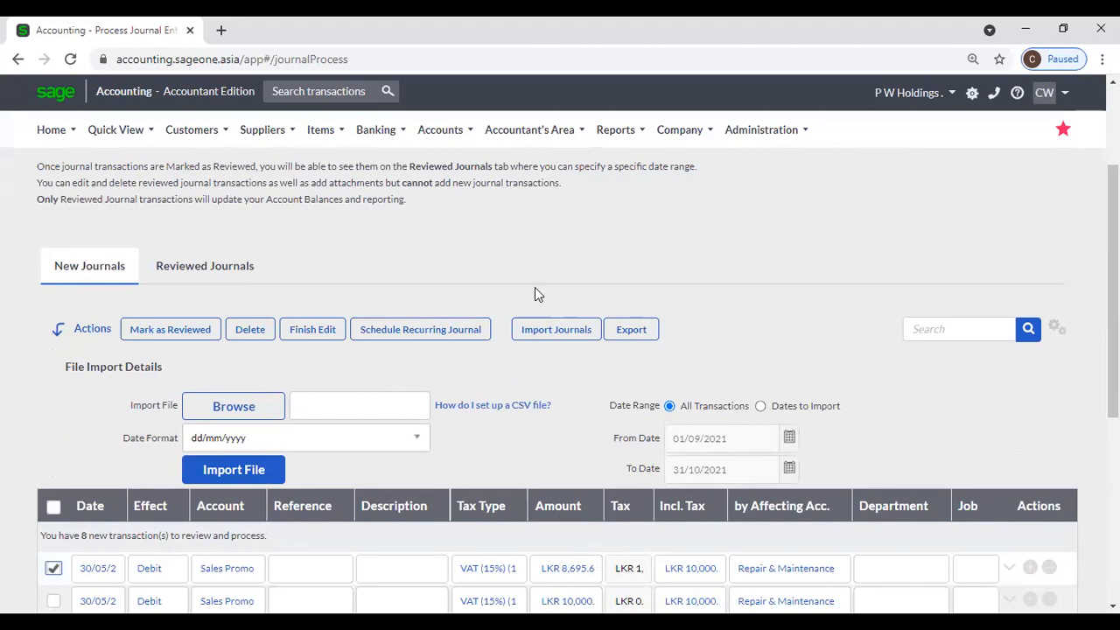
Step: Open the Recurring Journal Entries list from the Accountant's Area, discarding the unsaved journal changes
scroll(533, 295, "up", 2)
left_click(529, 129)
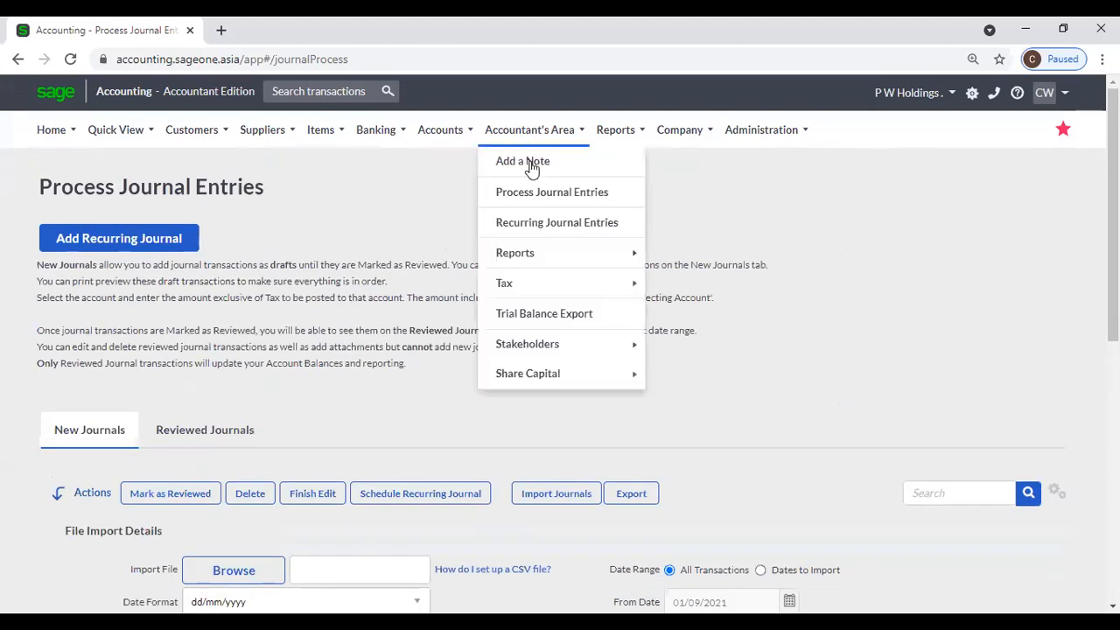
left_click(530, 223)
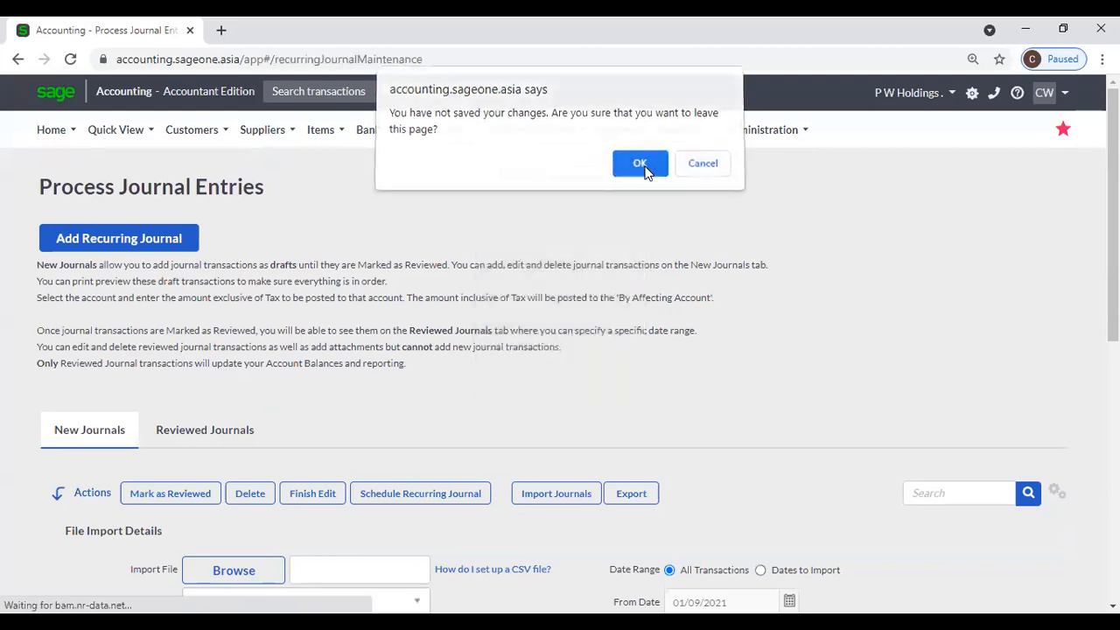
left_click(641, 168)
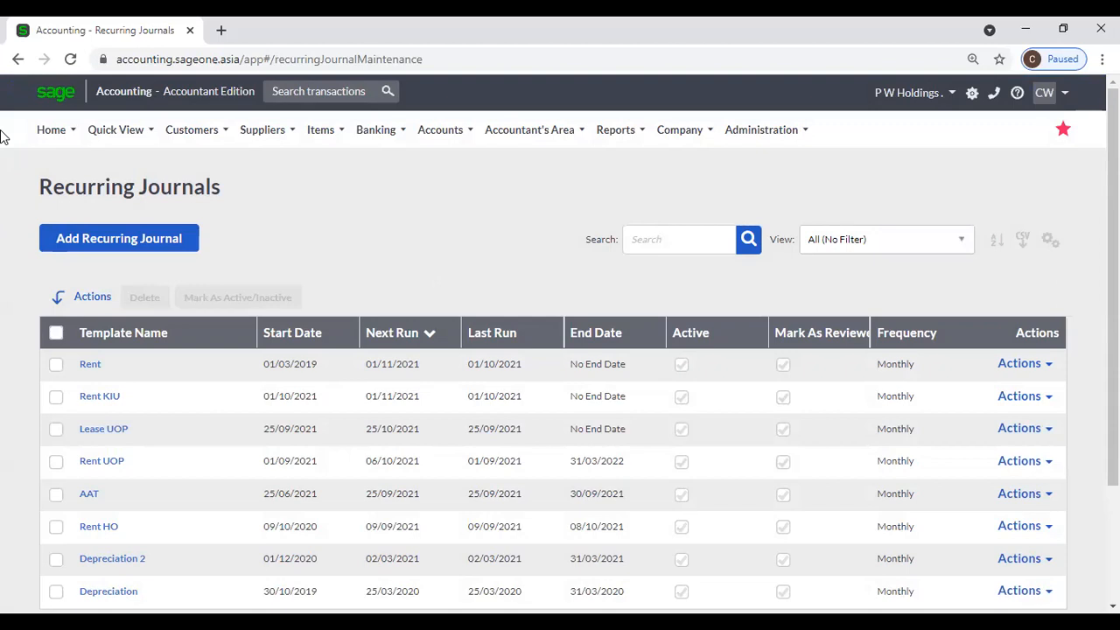
Step: Add a new recurring journal template named Rent RJE
left_click(142, 243)
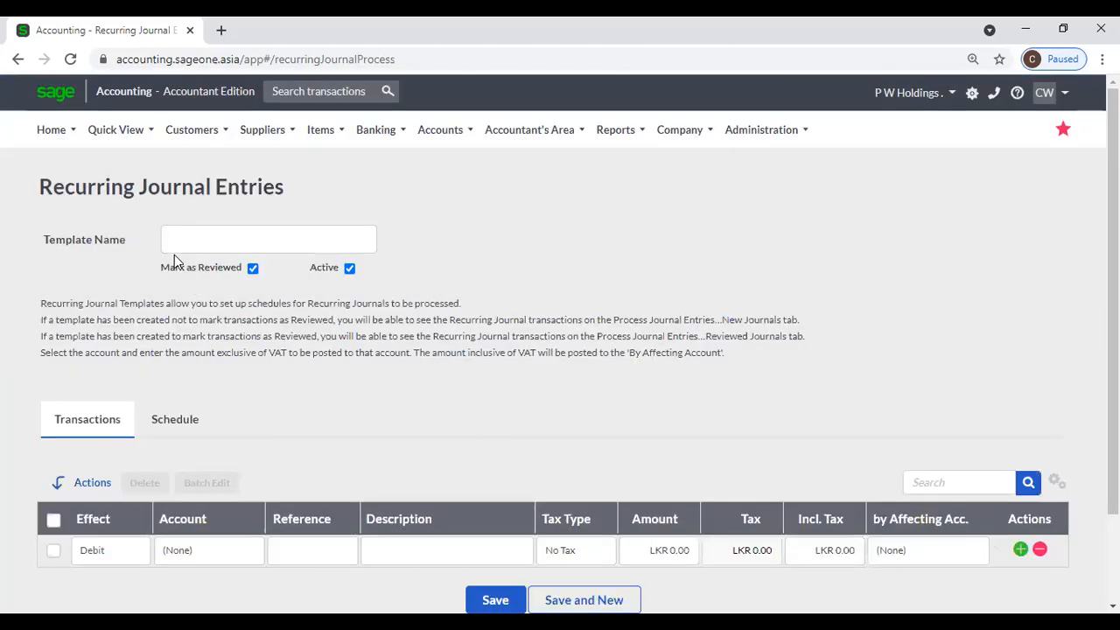
left_click(202, 231)
left_click(192, 233)
type("Rent")
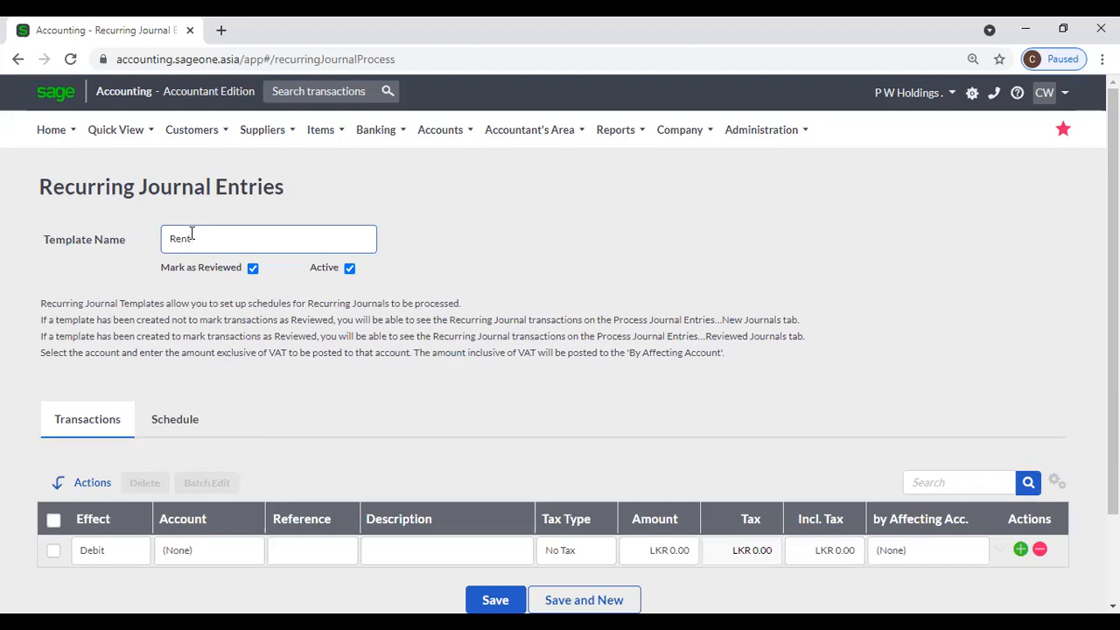
type(" RJE")
key("Tab")
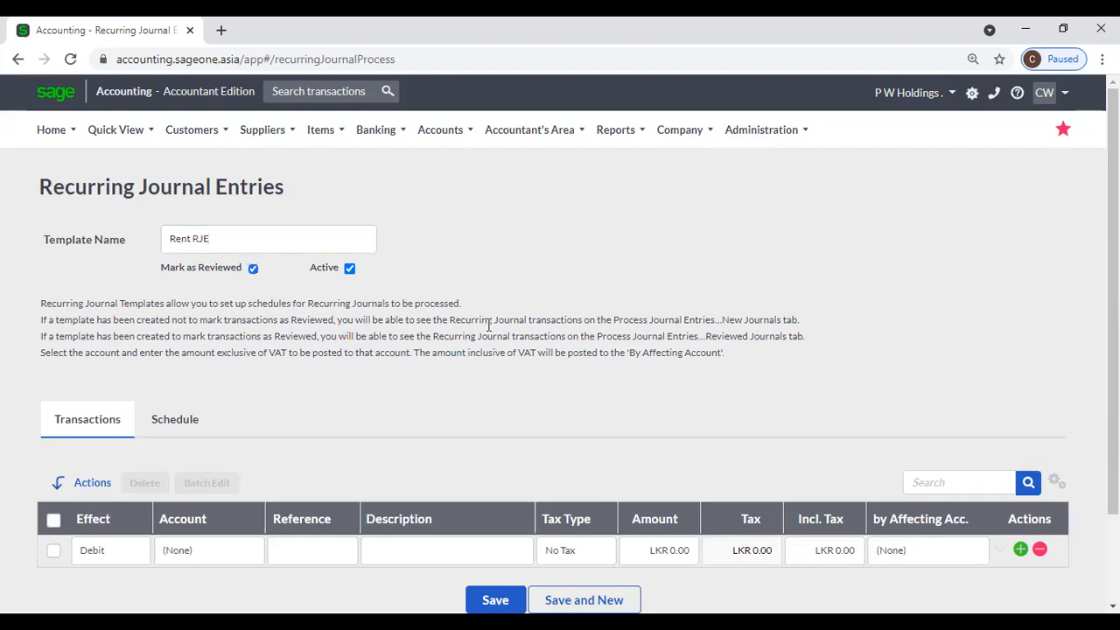
Step: Fill the first debit line with account Rental Expenses, reference Rent and description Office Rent
left_click(250, 558)
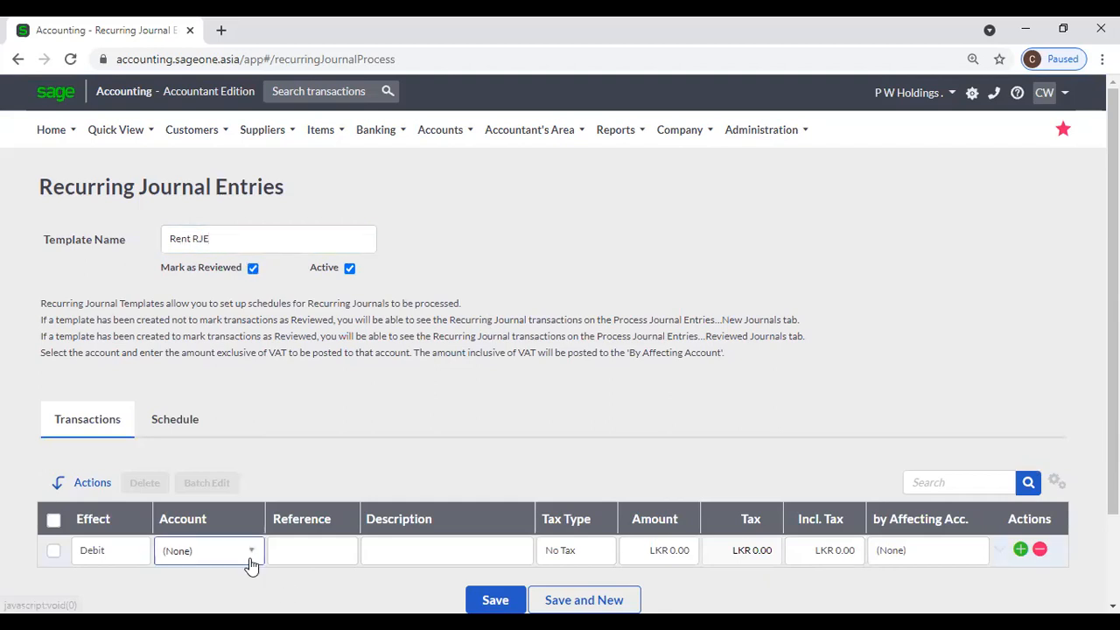
left_click(250, 560)
type("r")
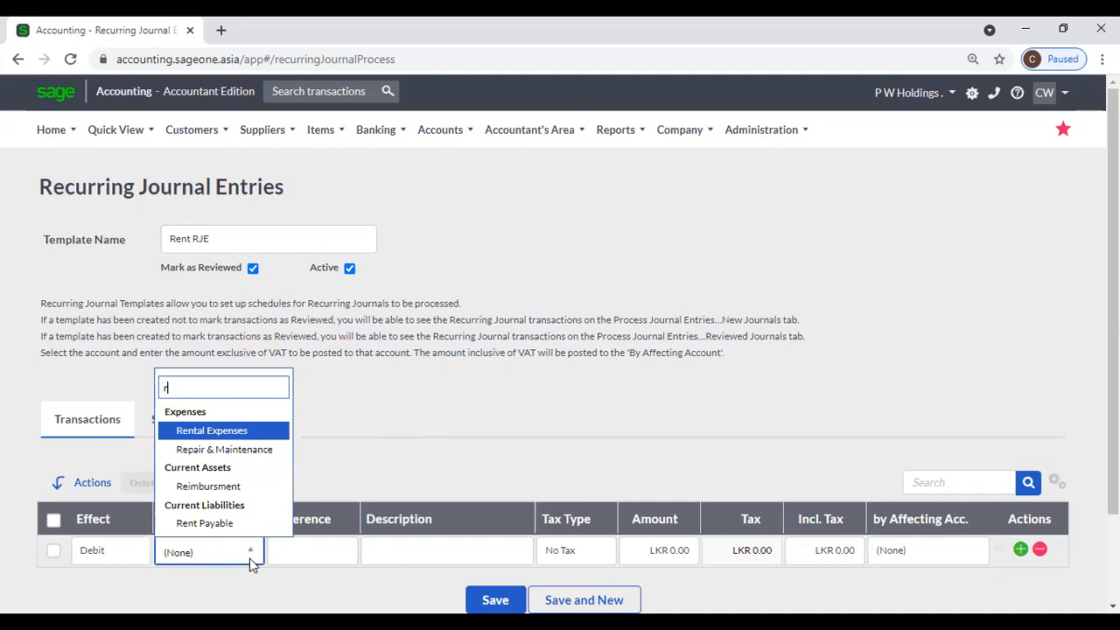
key("Tab")
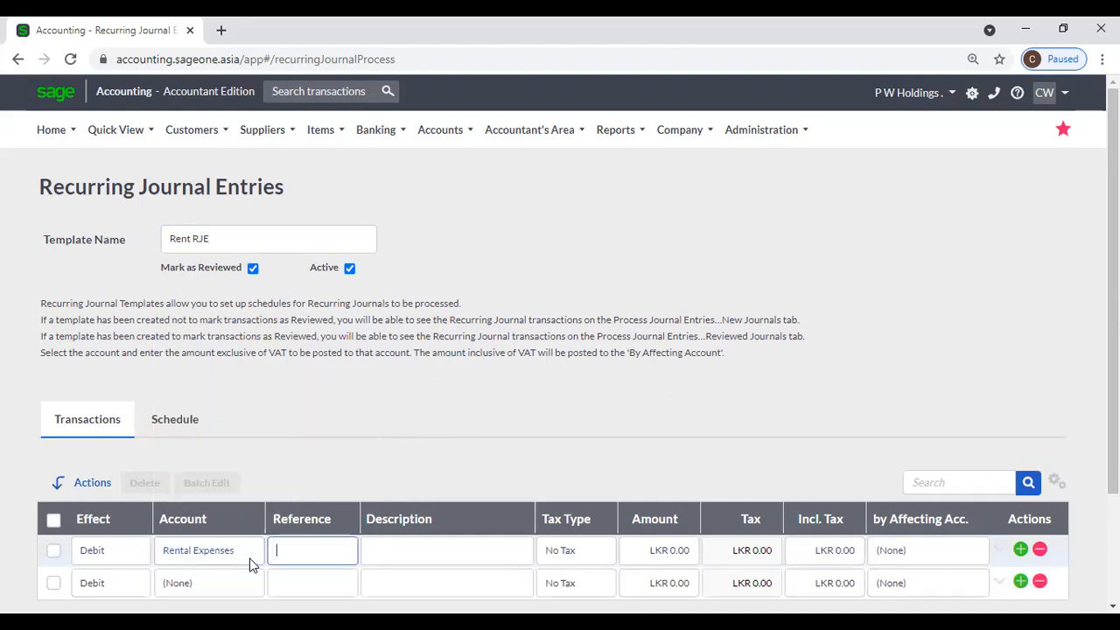
type("Rent")
left_click(398, 558)
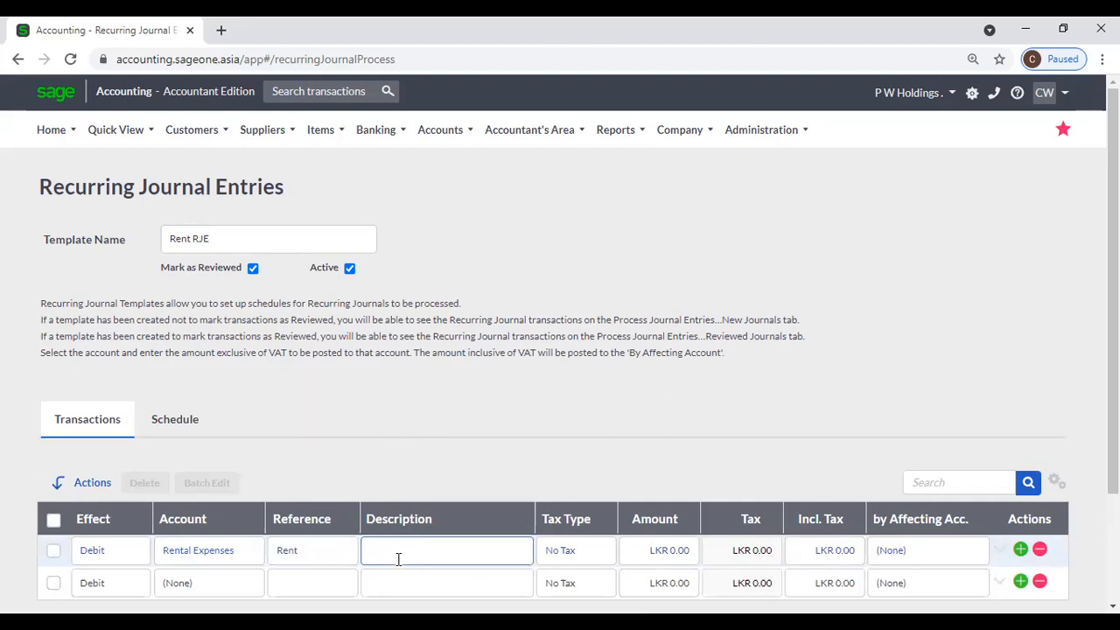
type("Office Rent")
Step: Set the Office Rent line's amount to 50000 and its affecting account to Rent Payable
left_click(678, 556)
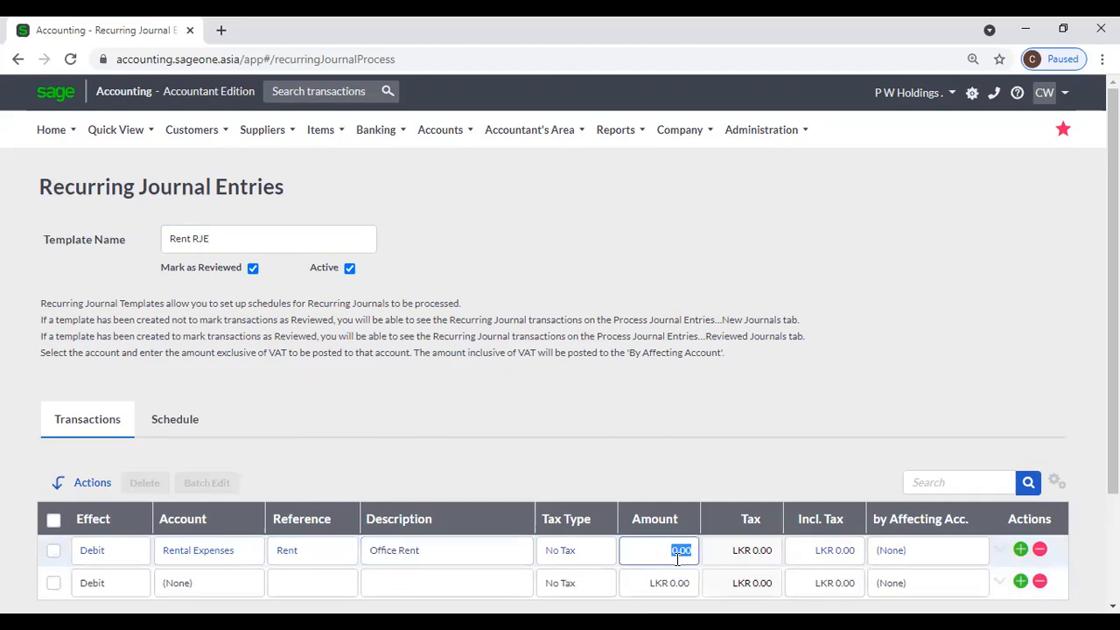
type("50000")
key("Tab")
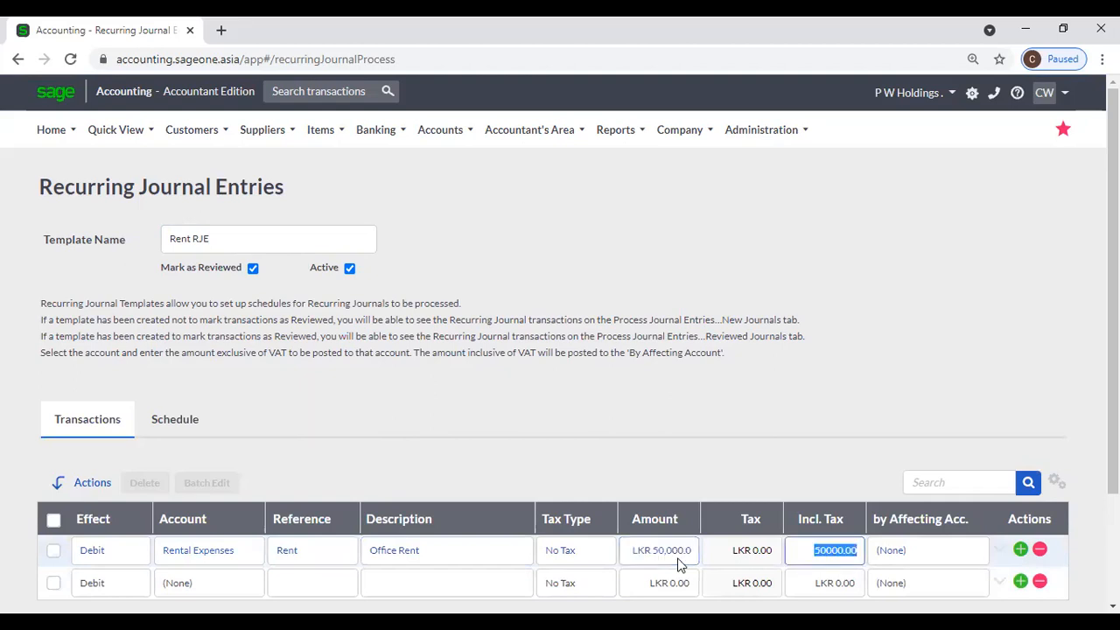
left_click(896, 556)
left_click(915, 553)
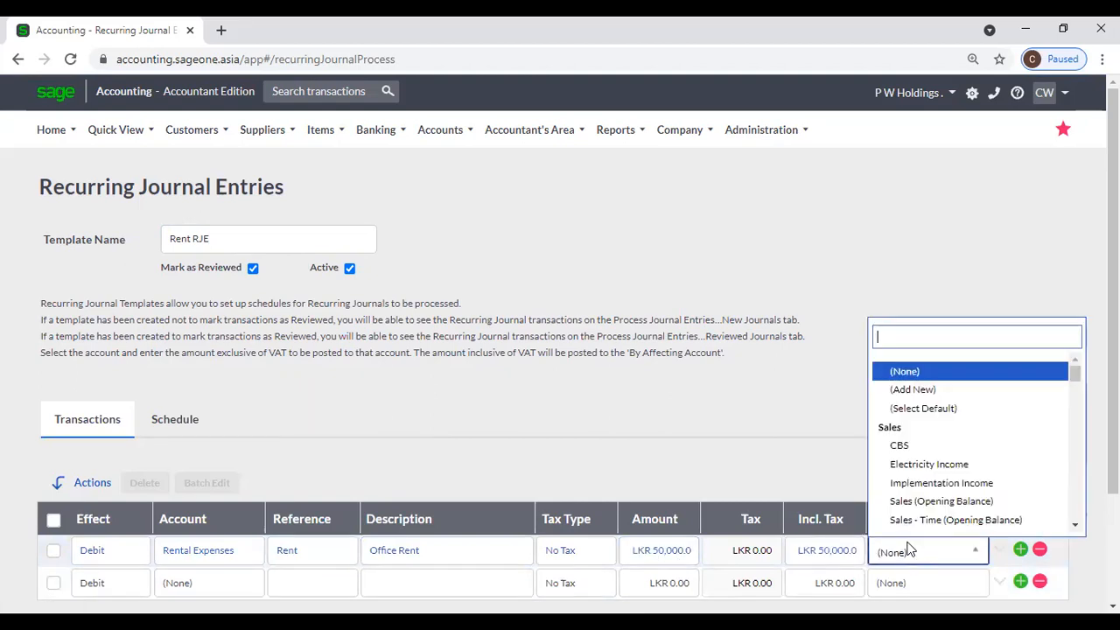
type("r")
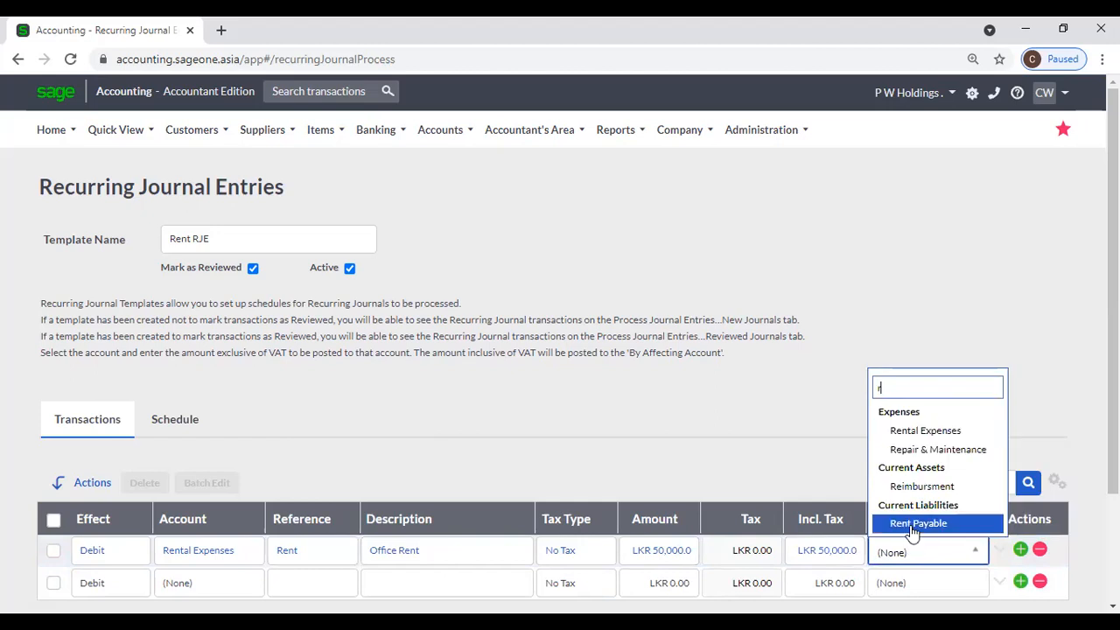
left_click(916, 523)
Step: Examine the analysis codes and comments area of the Office Rent line, and collapse it again
left_click(999, 550)
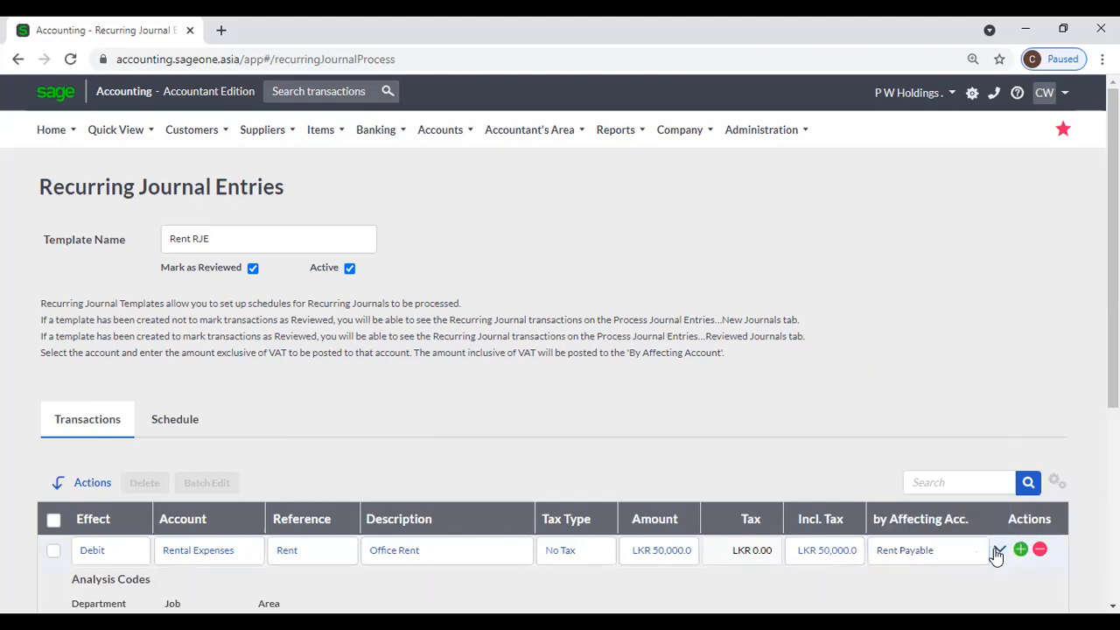
scroll(918, 549, "down", 3)
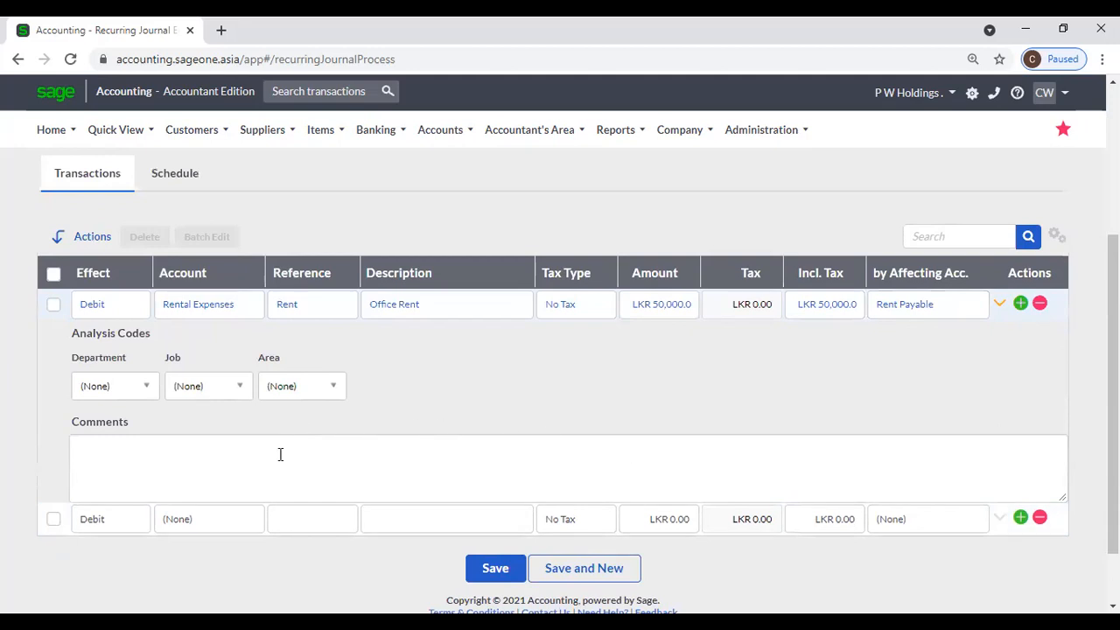
scroll(458, 466, "down", 2)
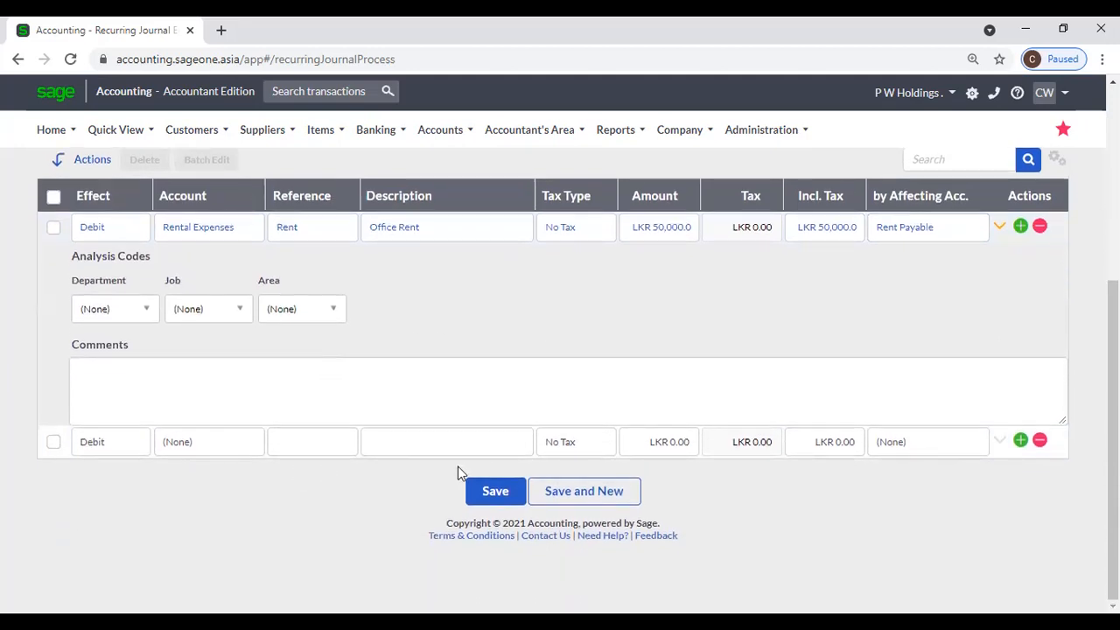
left_click(999, 227)
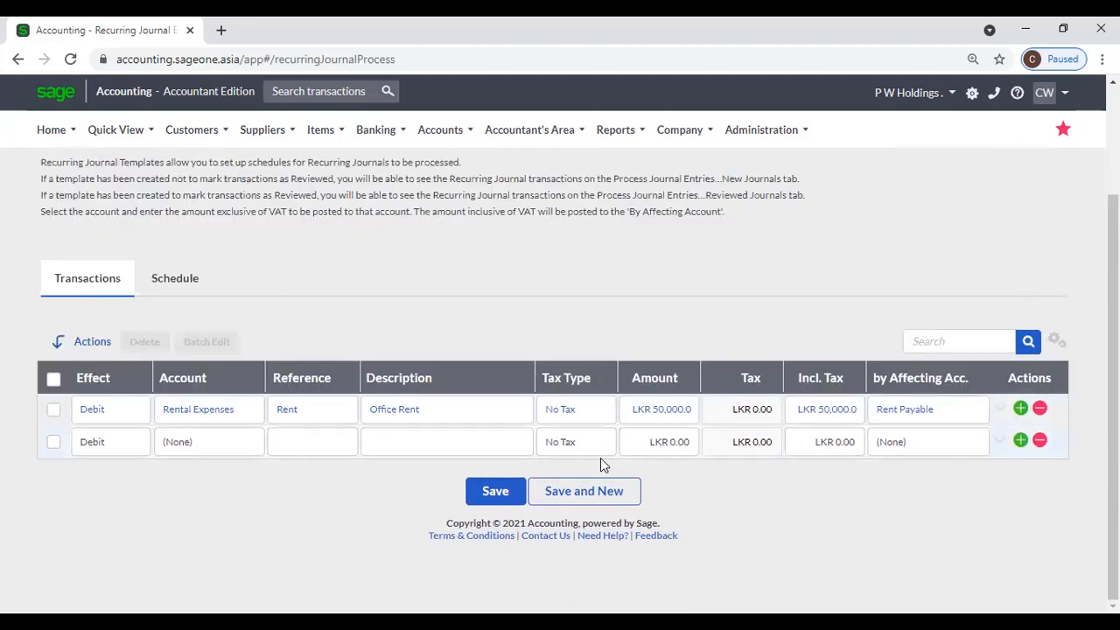
Step: Schedule the recurring journal monthly, on the last day of every 1 month
left_click(159, 281)
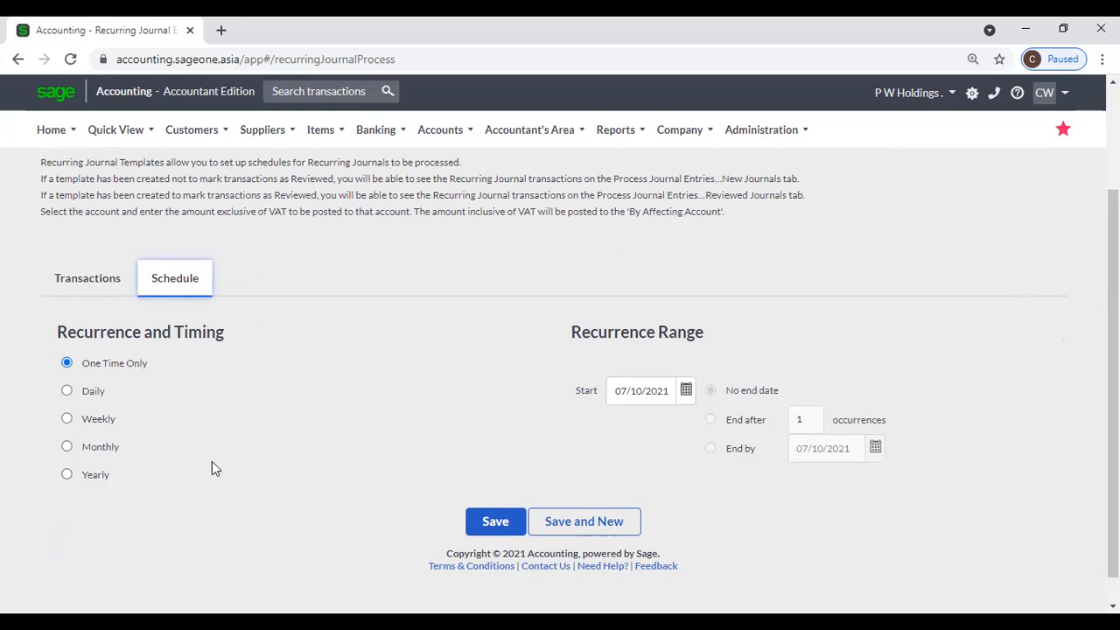
scroll(212, 462, "up", 1)
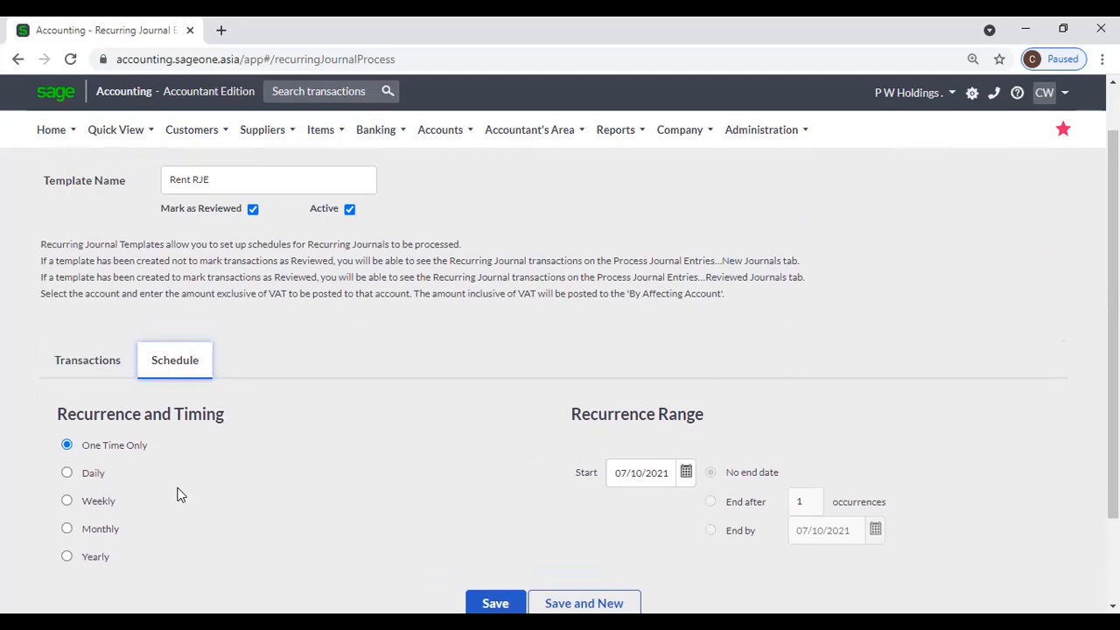
left_click(103, 531)
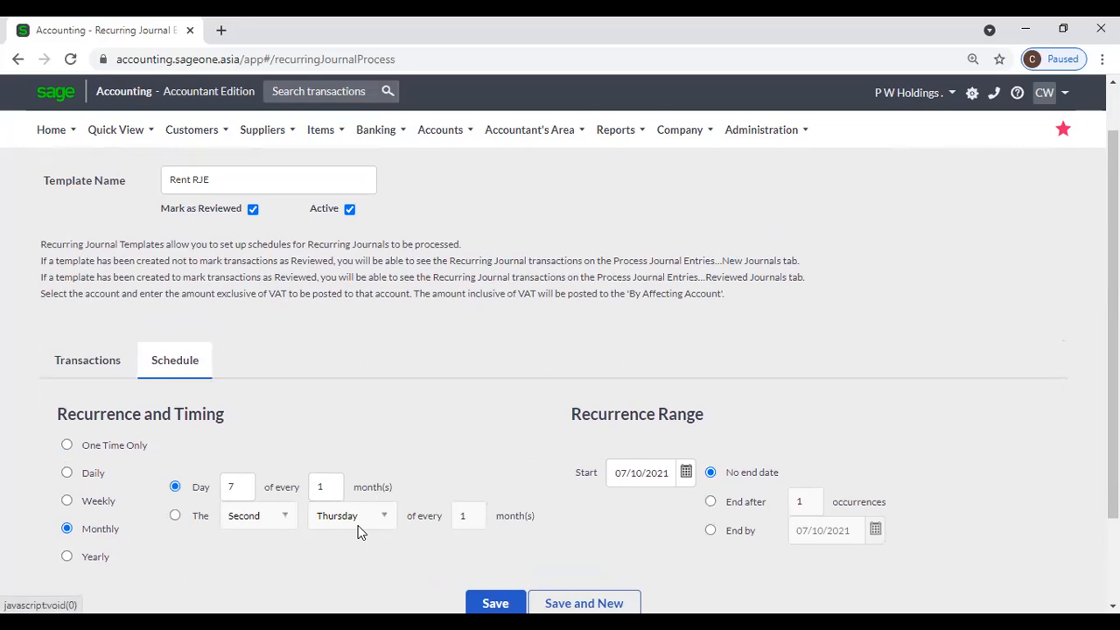
left_click(174, 516)
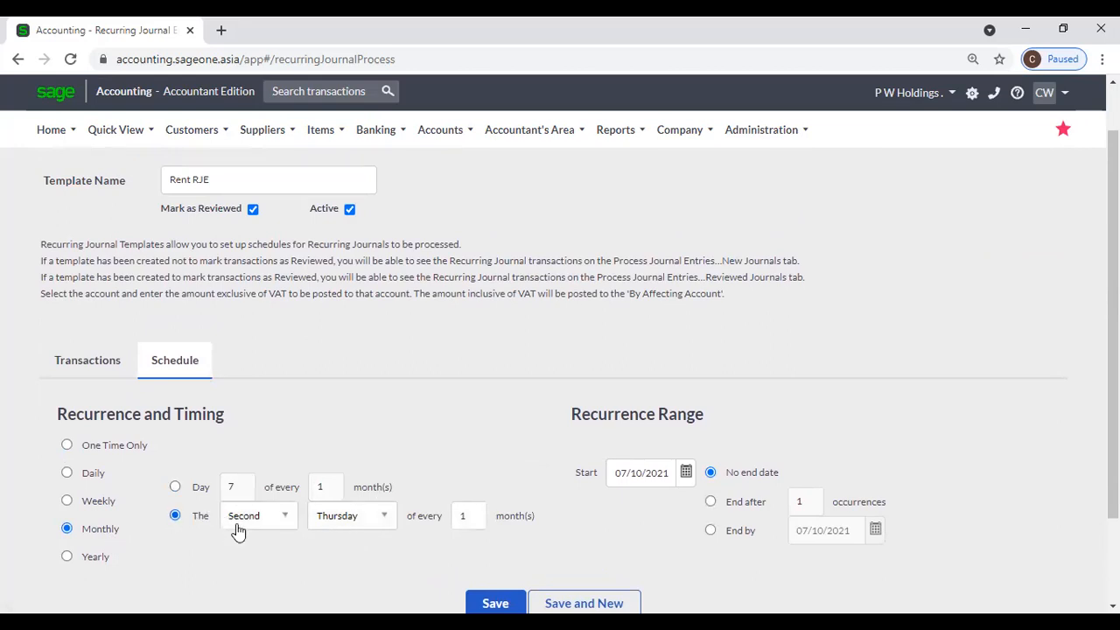
left_click(282, 519)
left_click(267, 493)
left_click(379, 520)
left_click(357, 463)
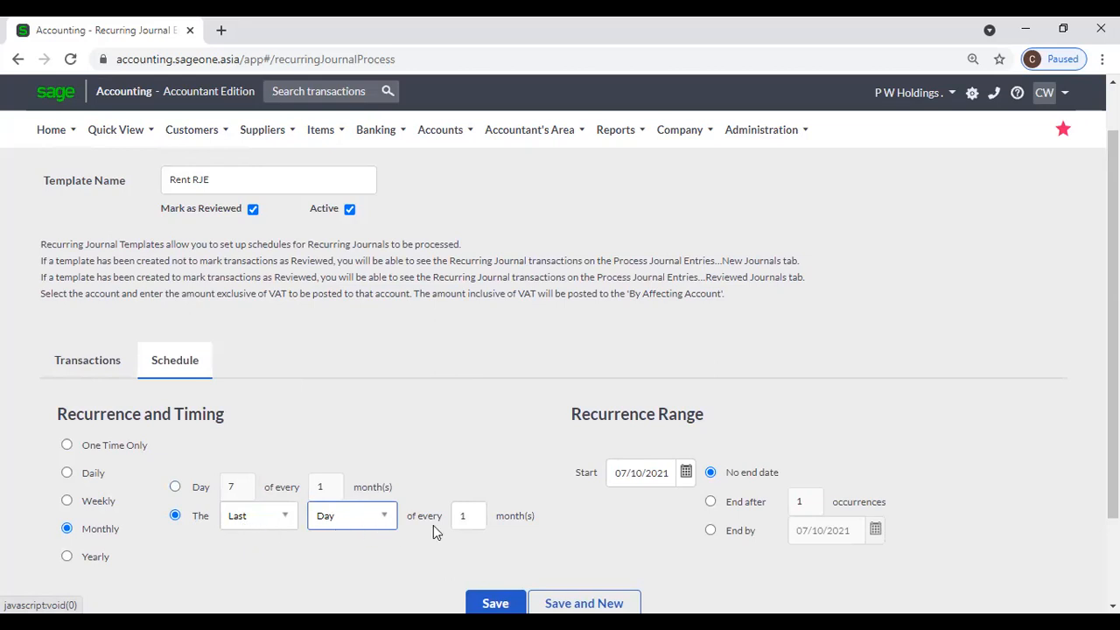
Step: Set the recurrence start date to 31/10/2021
scroll(364, 551, "down", 1)
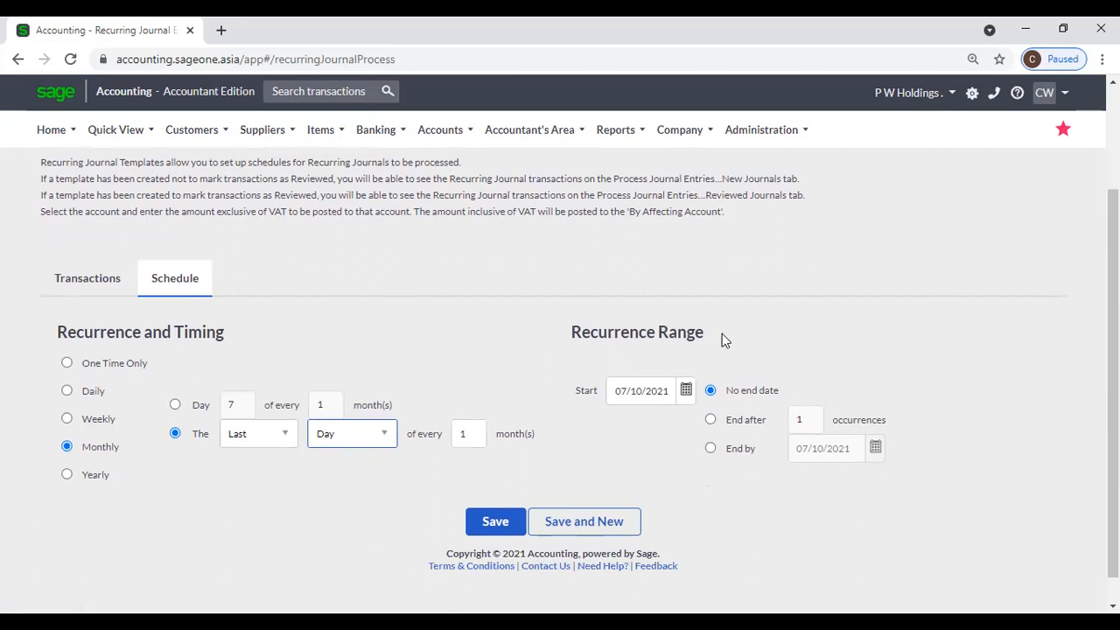
left_click(682, 395)
left_click(682, 395)
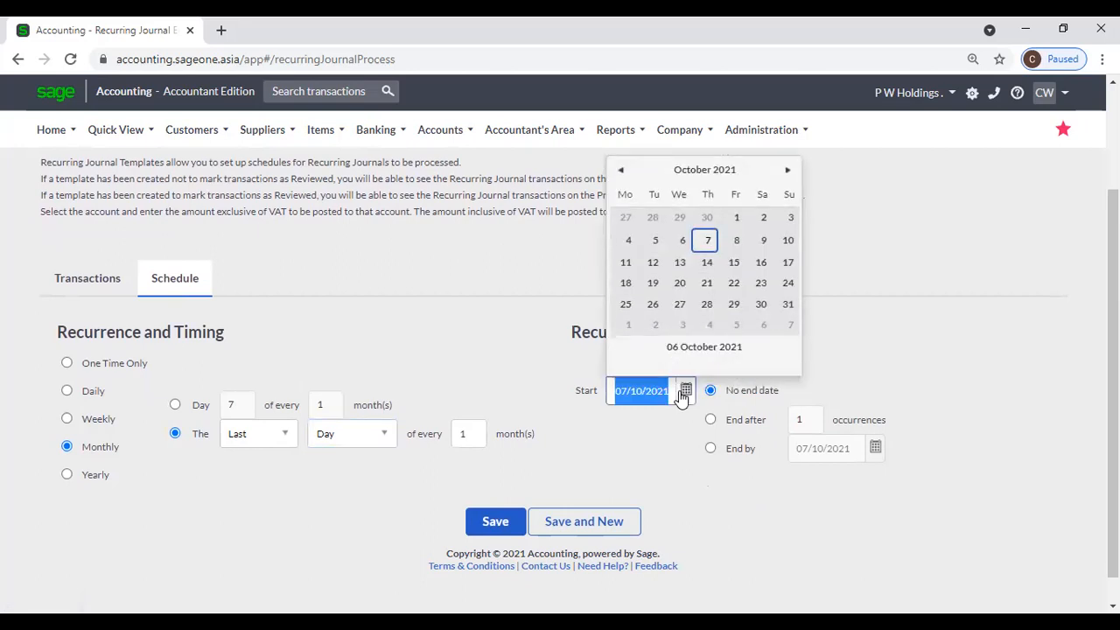
left_click(786, 305)
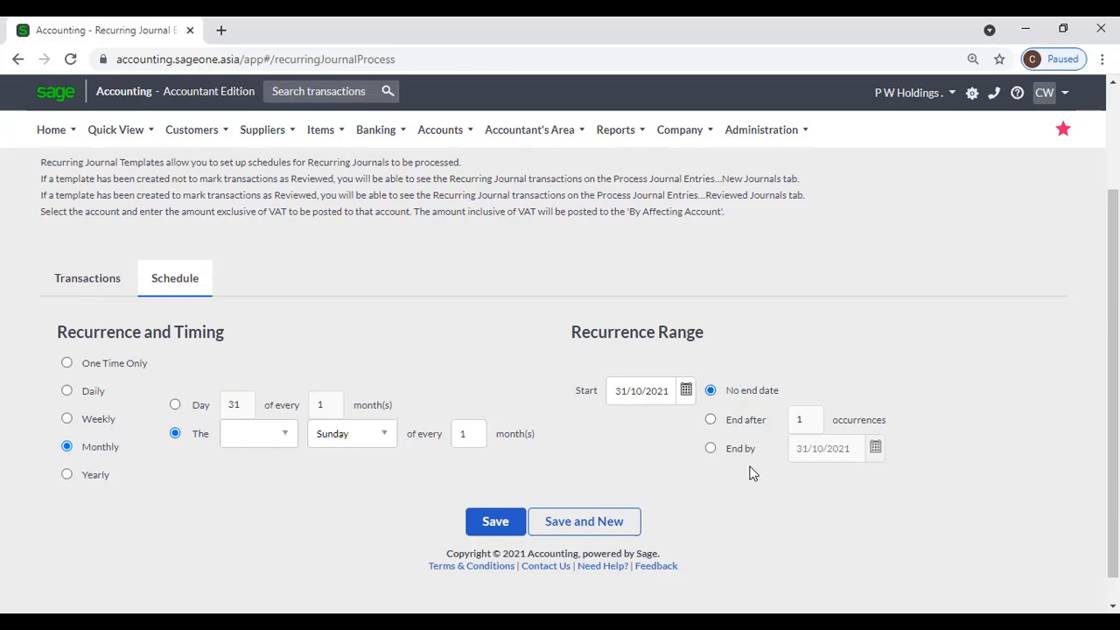
Step: Set the recurrence to end after 12 occurrences
left_click(709, 422)
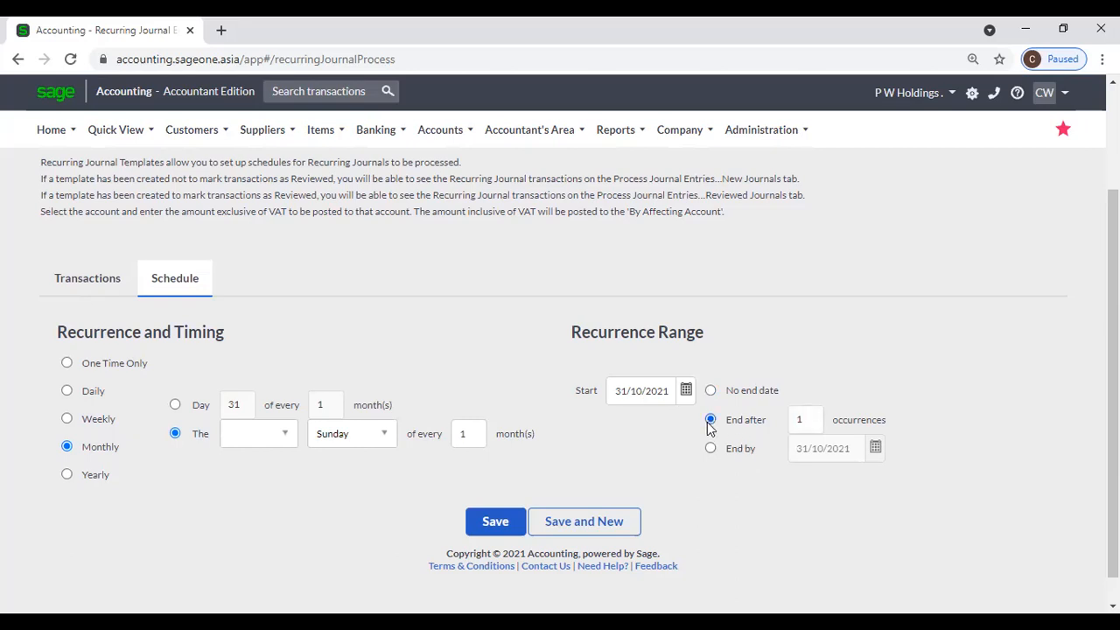
double_click(806, 417)
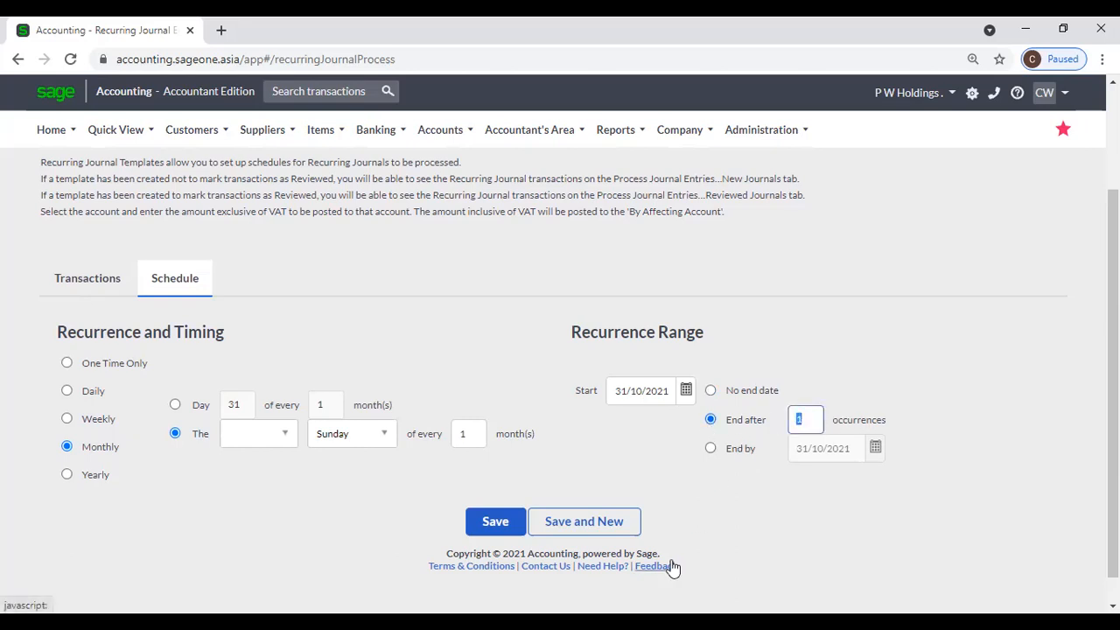
type("4")
key("BackSpace")
type("12")
left_click(805, 538)
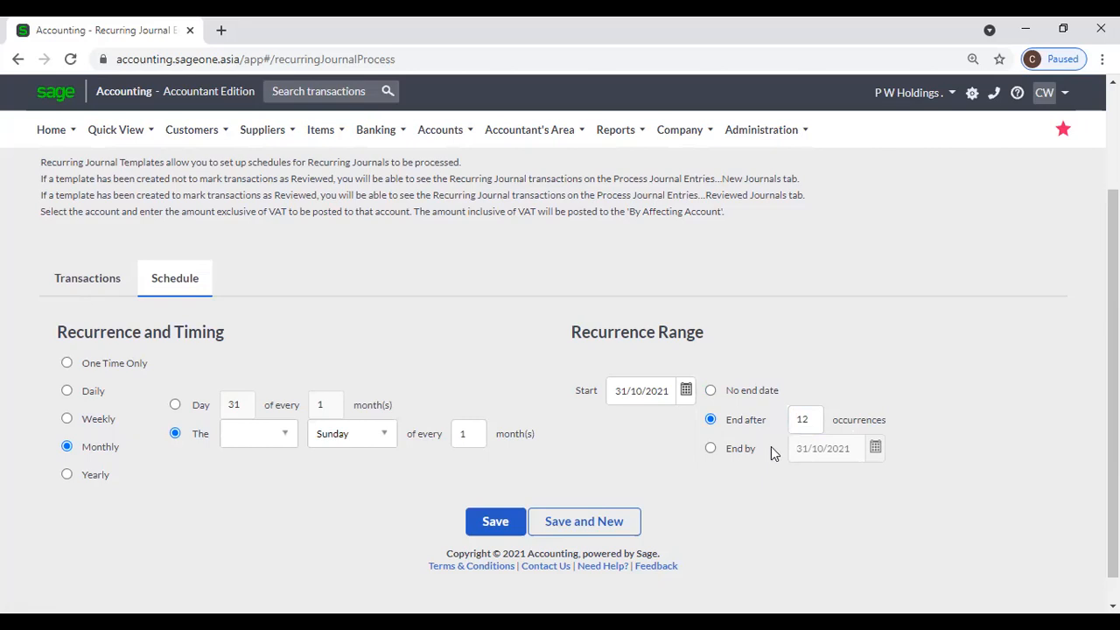
Step: Switch the recurrence range to end by a date and choose 31/12/2022
left_click(709, 448)
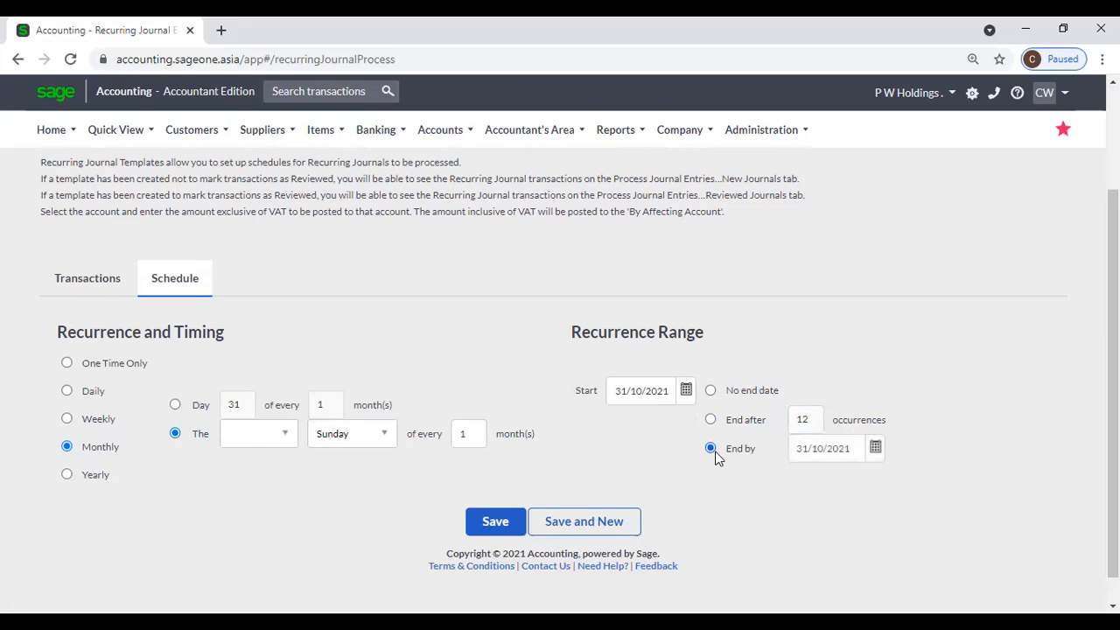
left_click(876, 450)
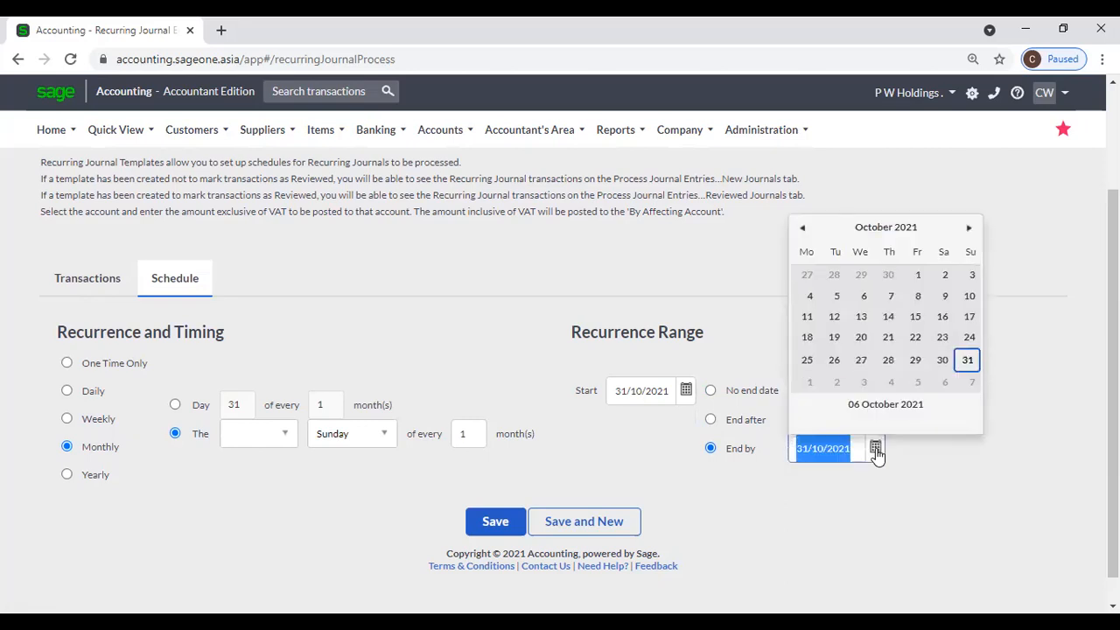
left_click(883, 229)
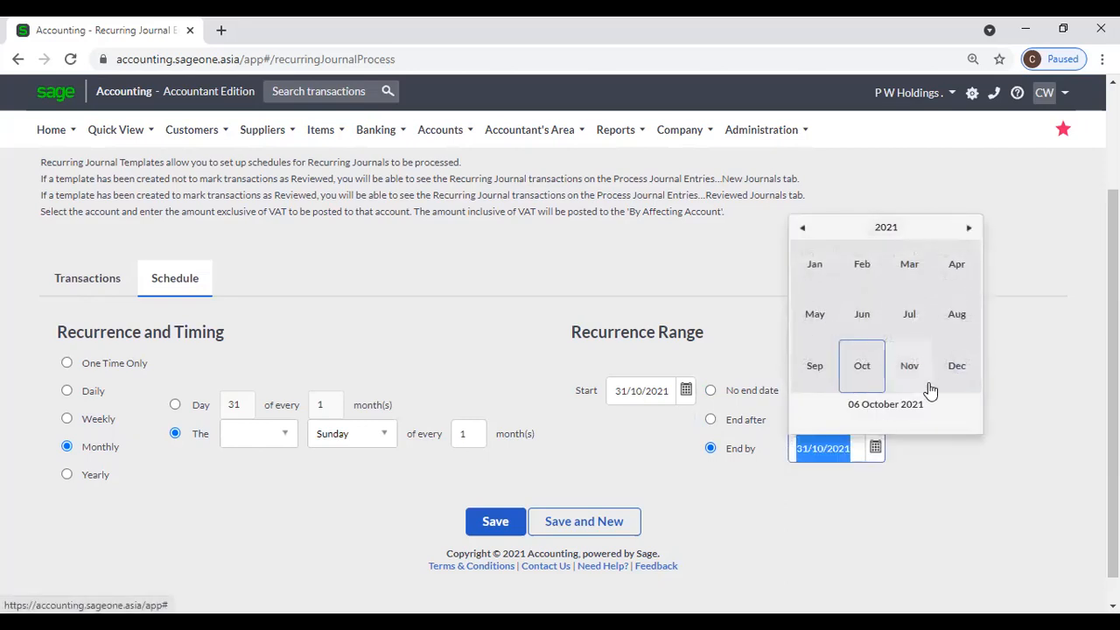
left_click(968, 229)
left_click(957, 367)
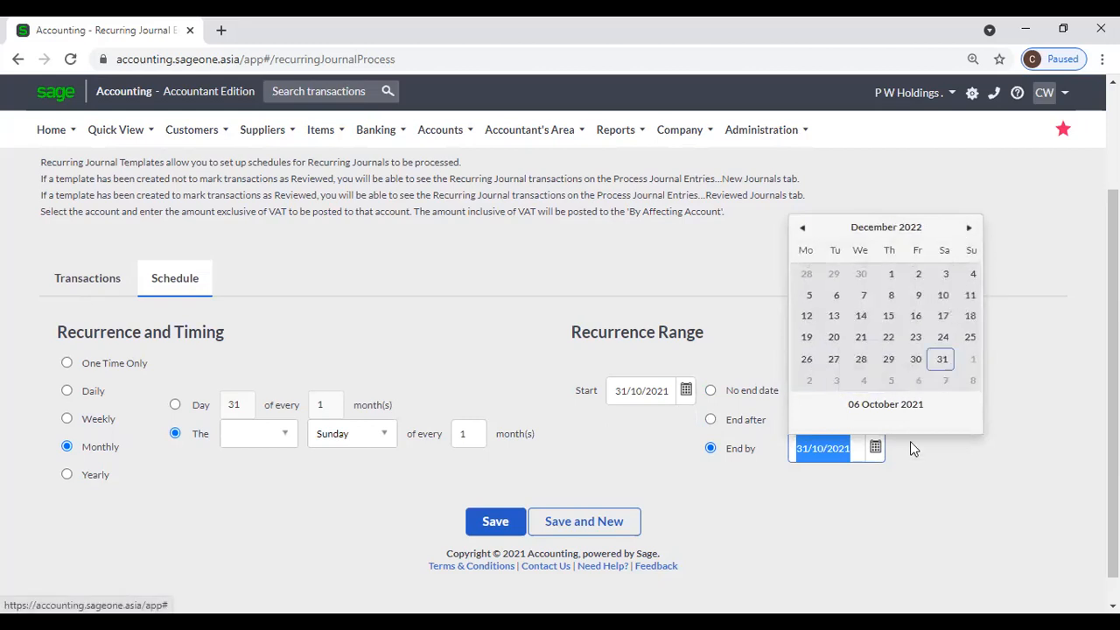
left_click(942, 361)
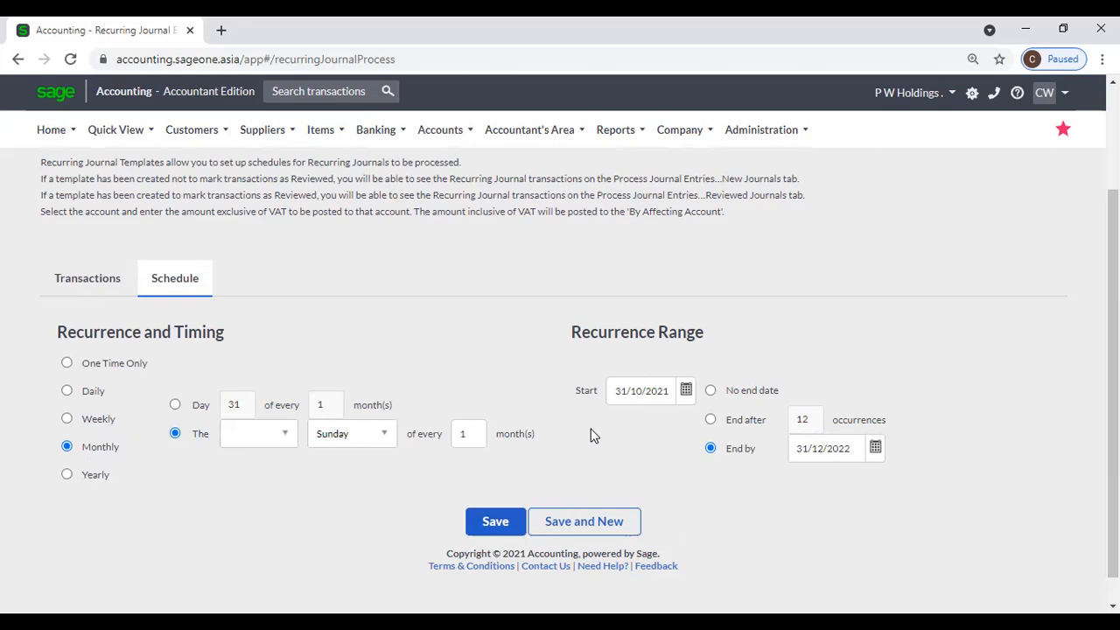
Step: Switch the recurrence range back to ending after a number of occurrences, keeping 12
left_click(711, 420)
left_click_drag(812, 420, 778, 422)
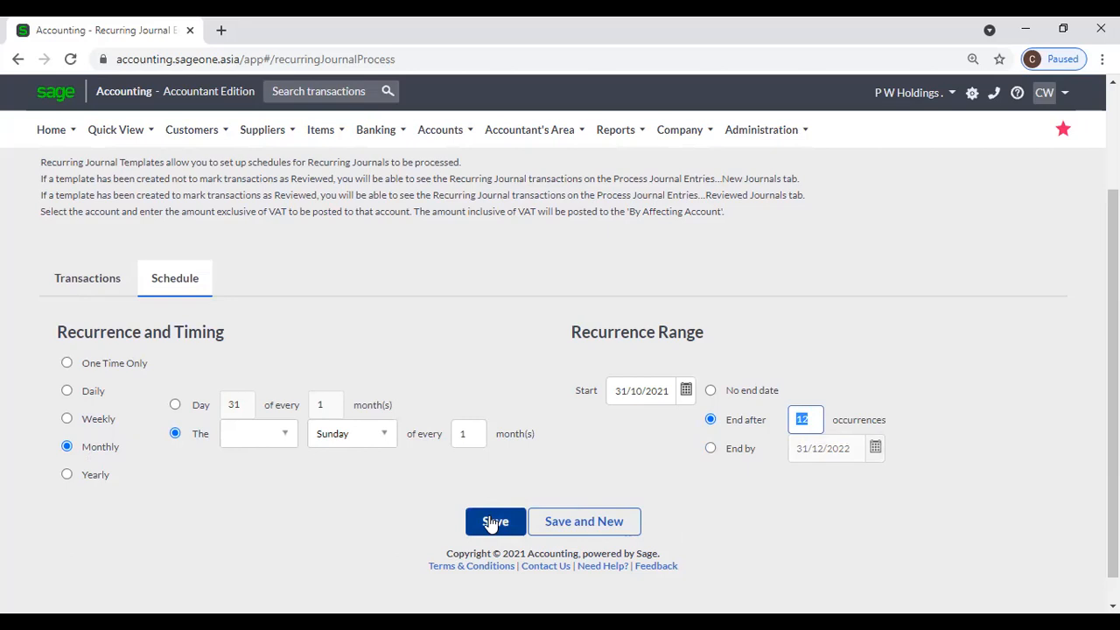
scroll(492, 521, "up", 2)
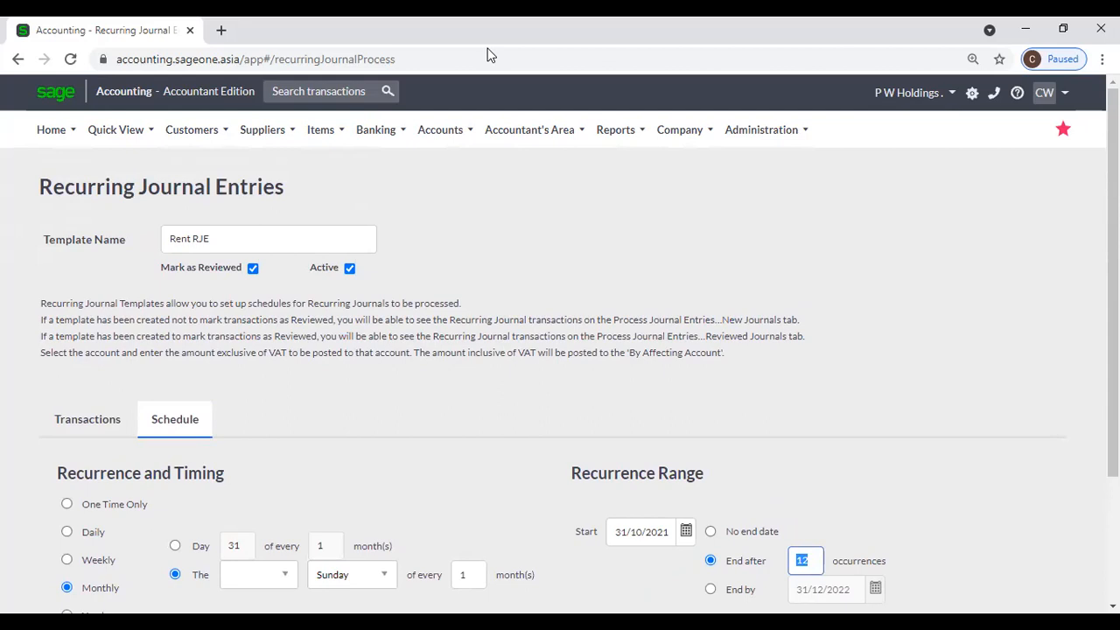
left_click(992, 198)
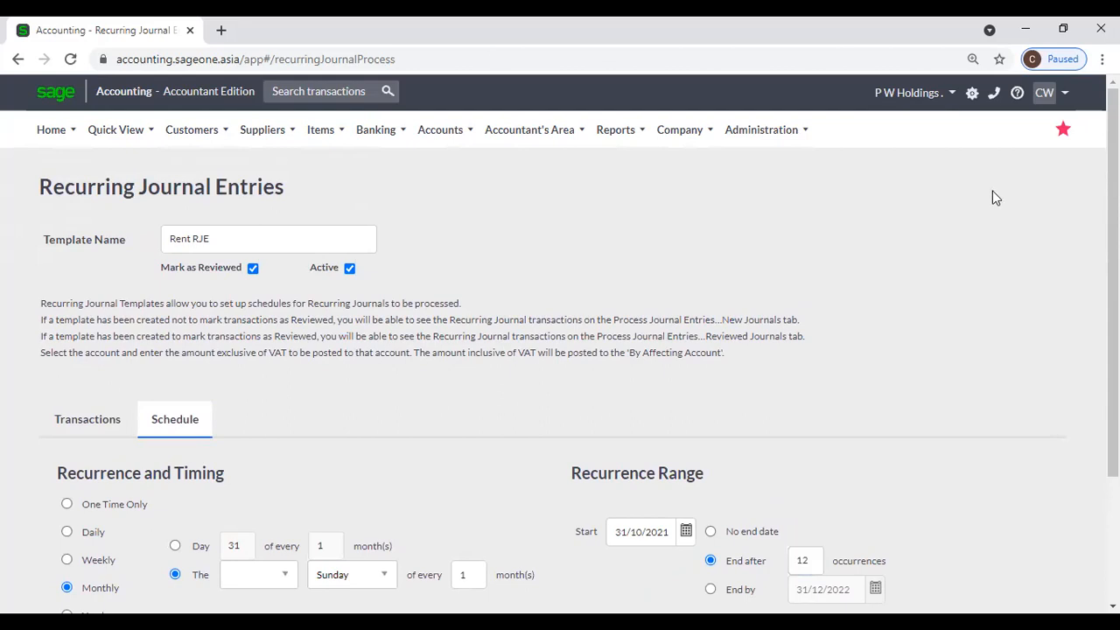
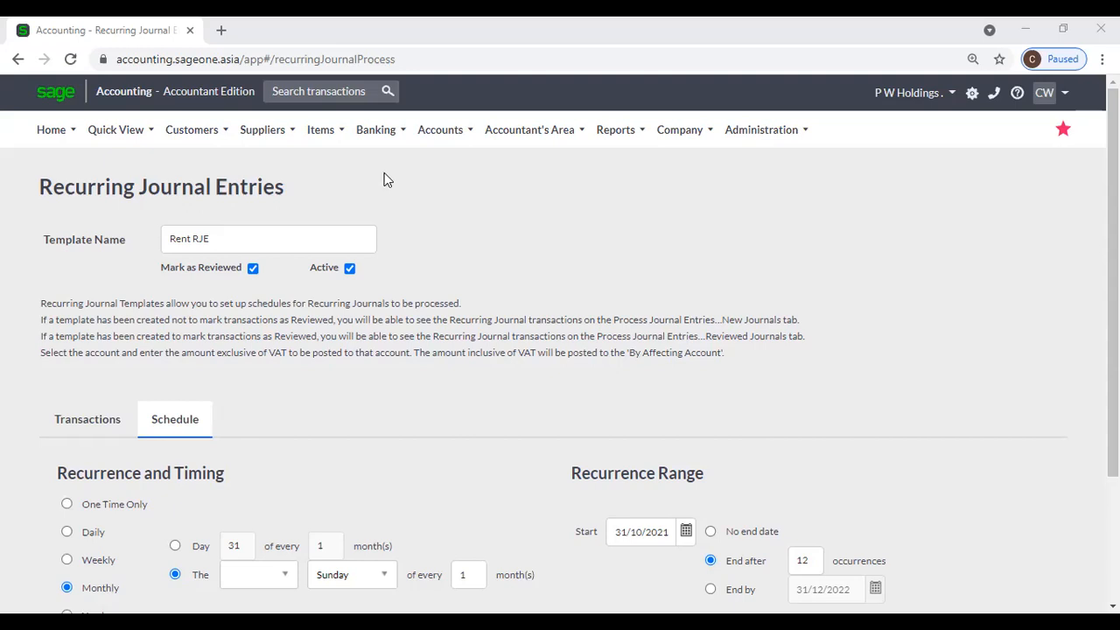
Step: Leave the unsaved recurring journal template and open the Profit and Loss management report from the Accountant's Area
left_click(440, 130)
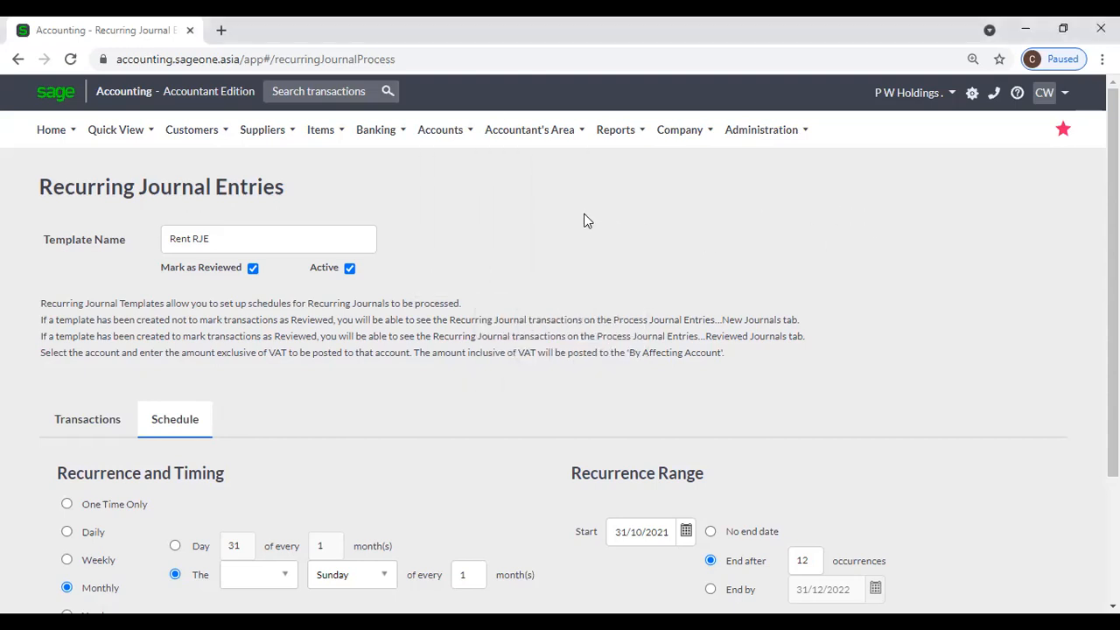
mouse_move(542, 131)
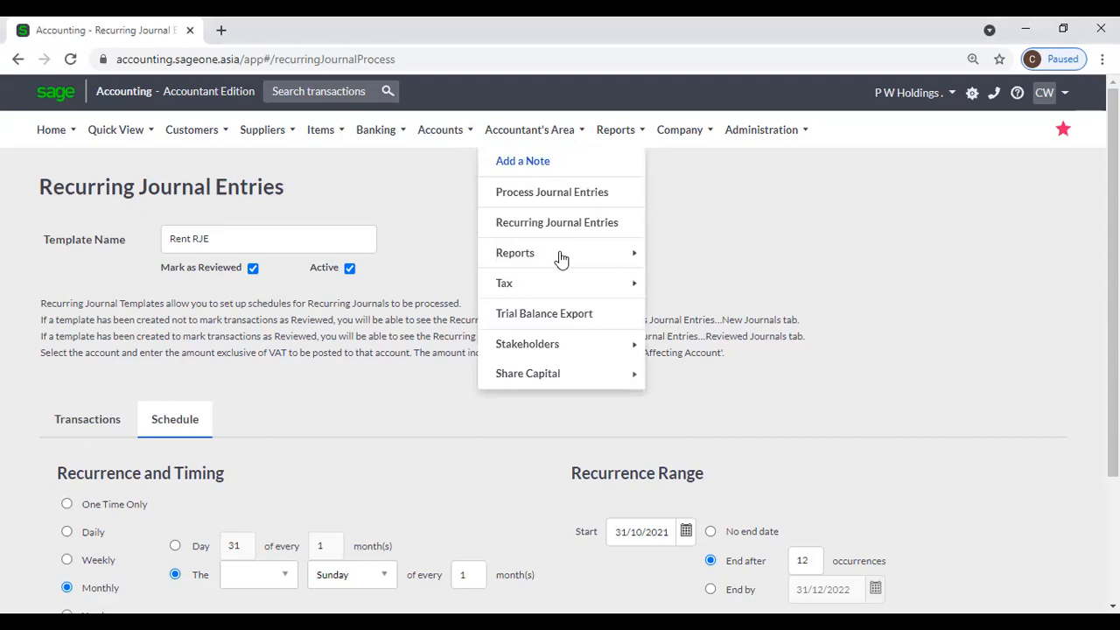
mouse_move(561, 259)
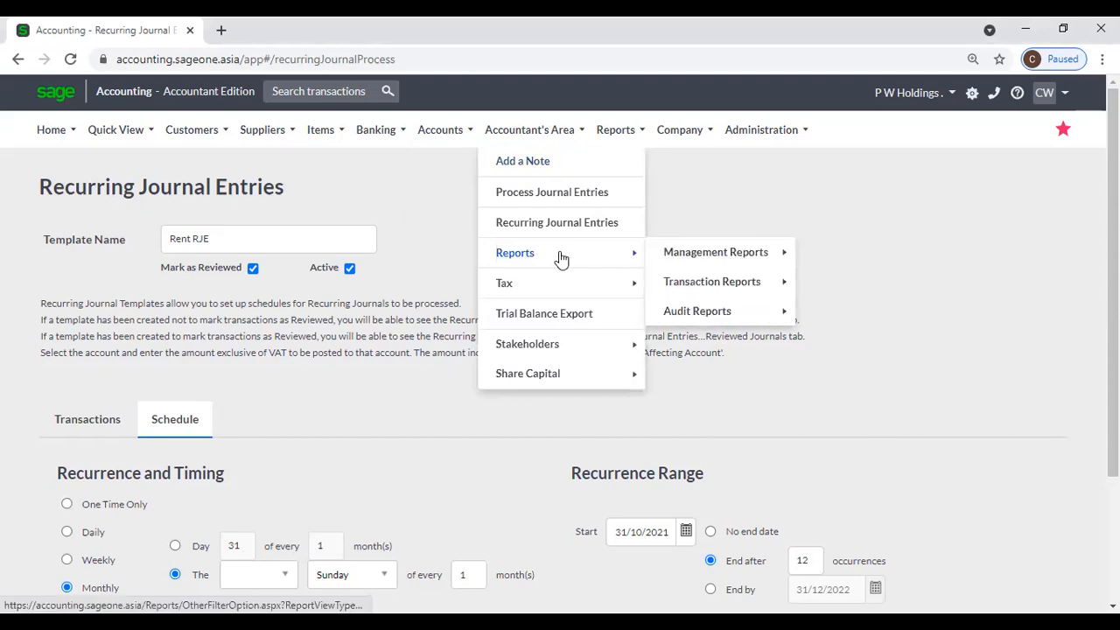
mouse_move(691, 259)
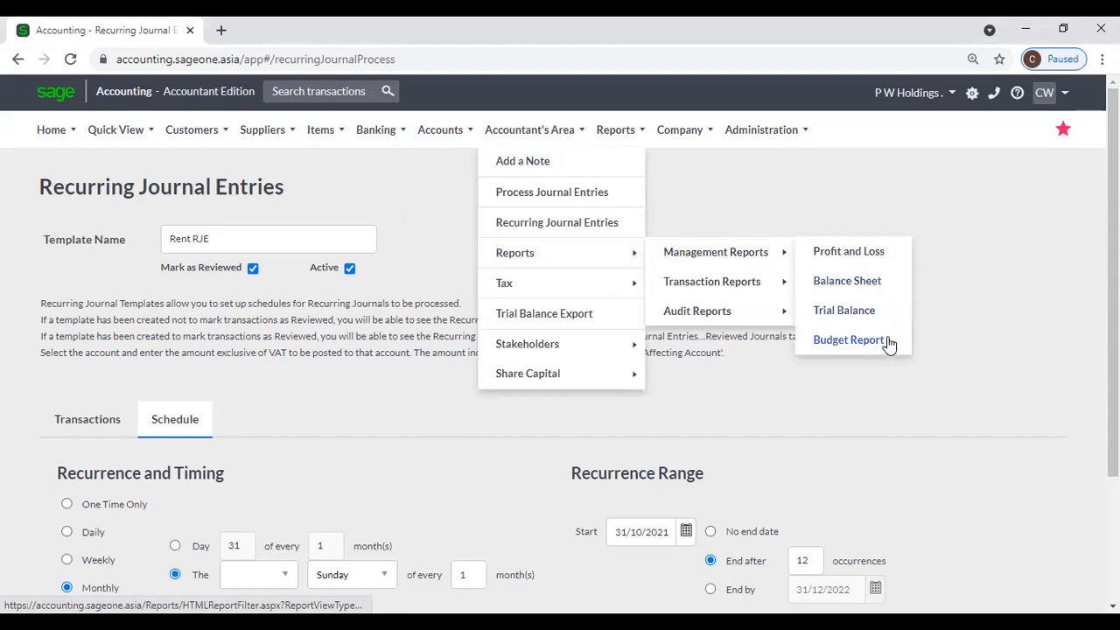
left_click(879, 256)
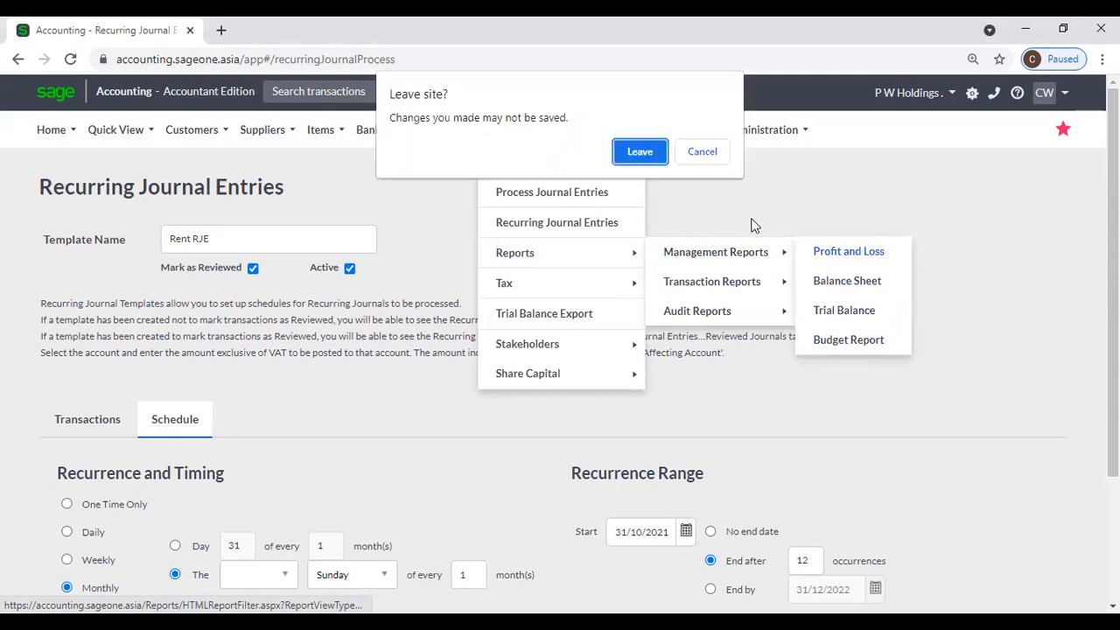
left_click(648, 166)
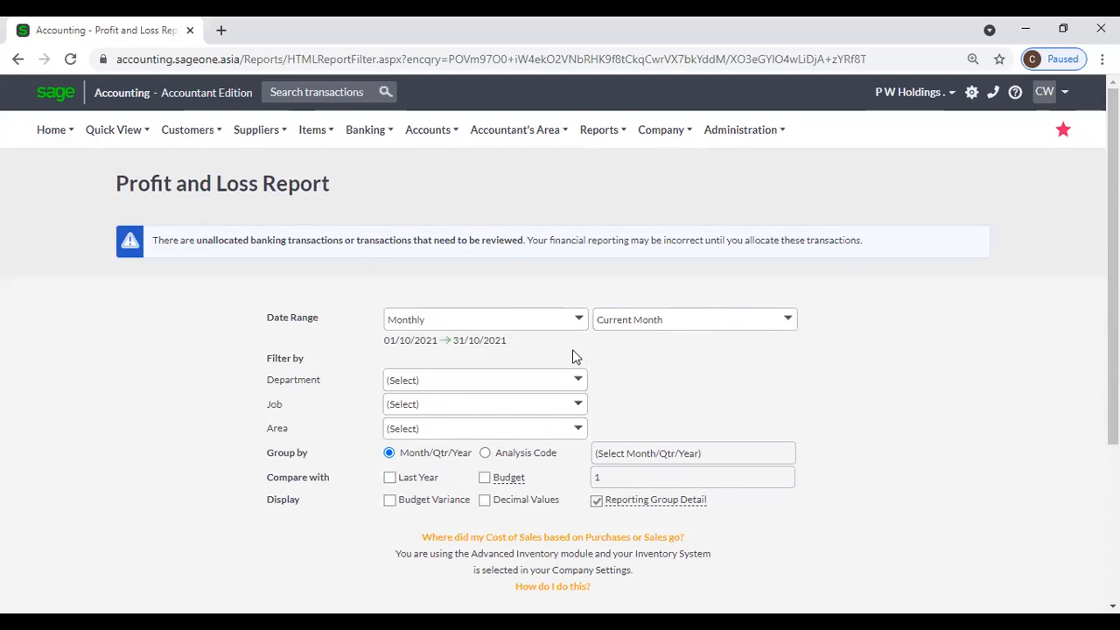
Step: Generate the monthly Profit and Loss report for the current month without analysis filters, and examine it from sales to net profit after tax
left_click(579, 320)
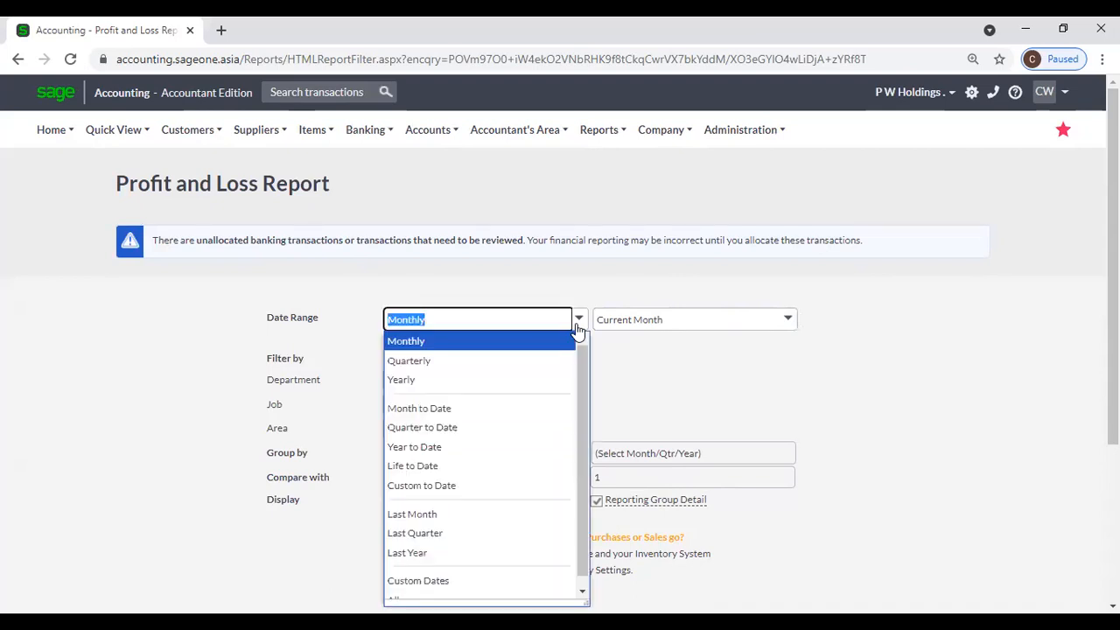
left_click(626, 356)
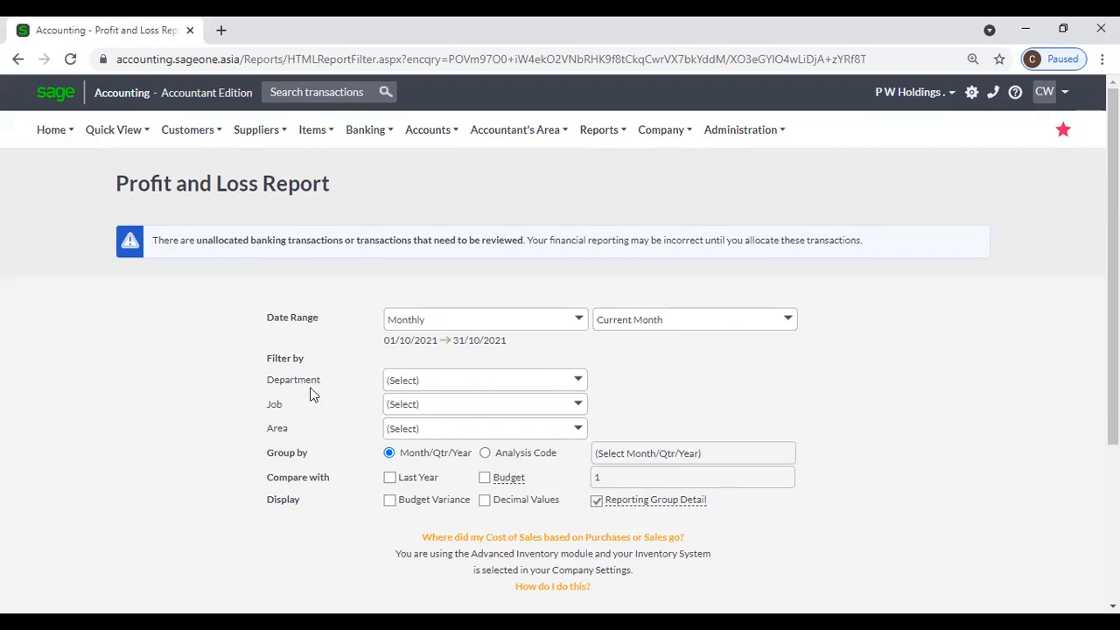
left_click(576, 387)
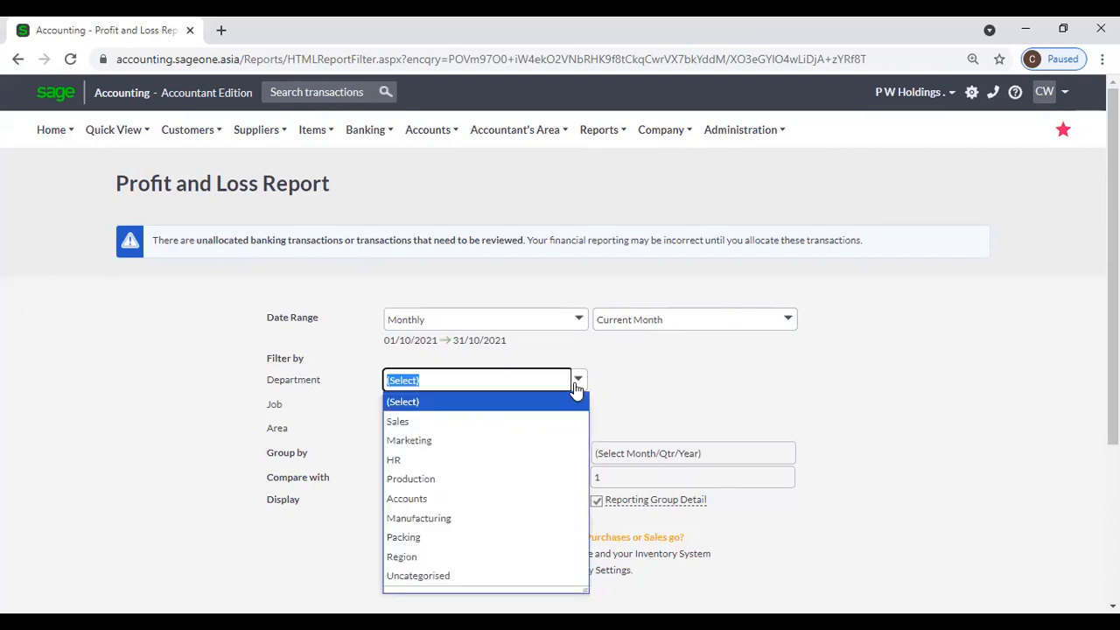
left_click(700, 414)
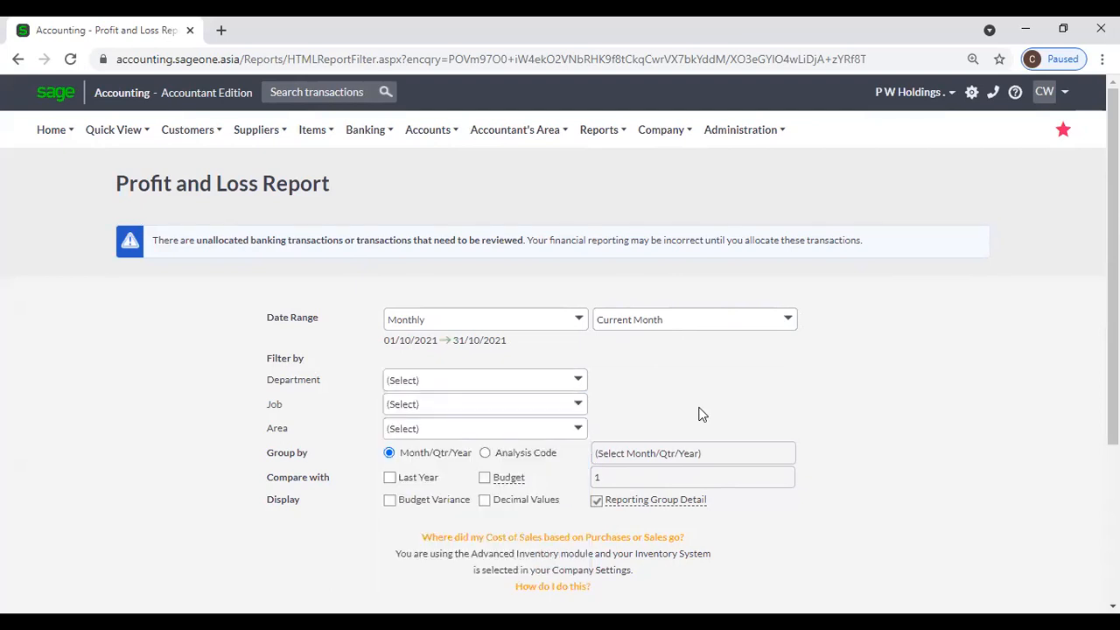
scroll(700, 415, "down", 1)
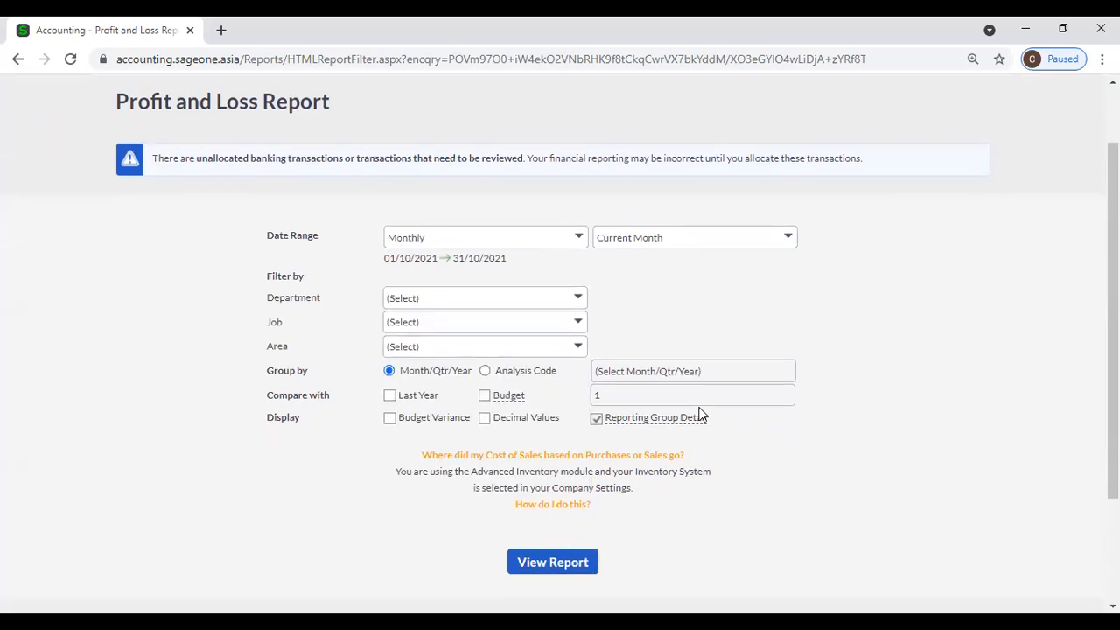
left_click(582, 560)
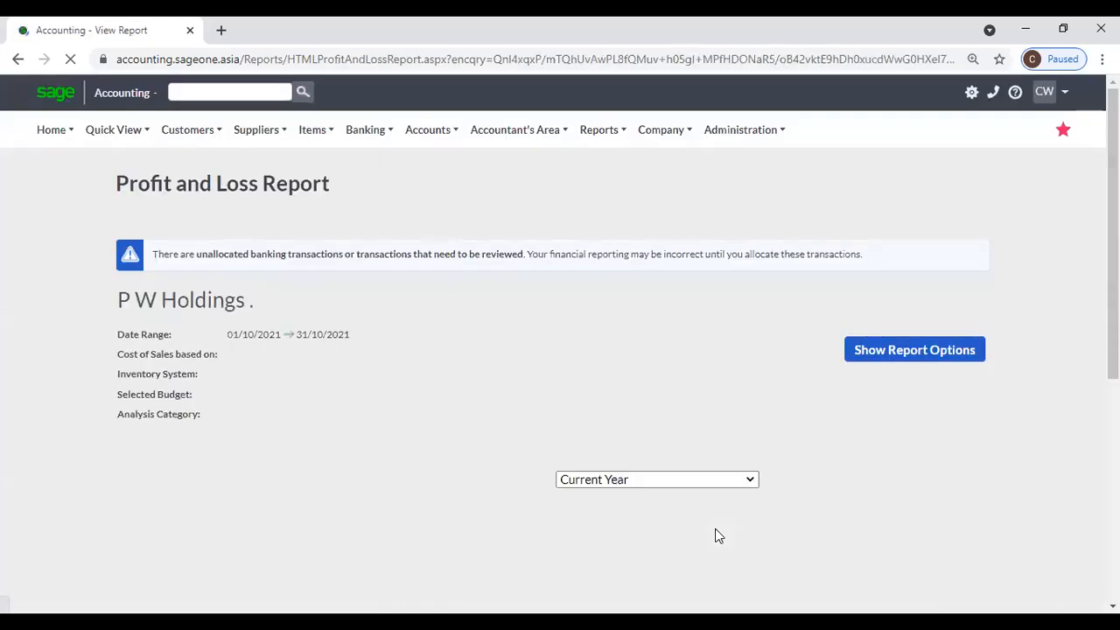
scroll(715, 536, "down", 2)
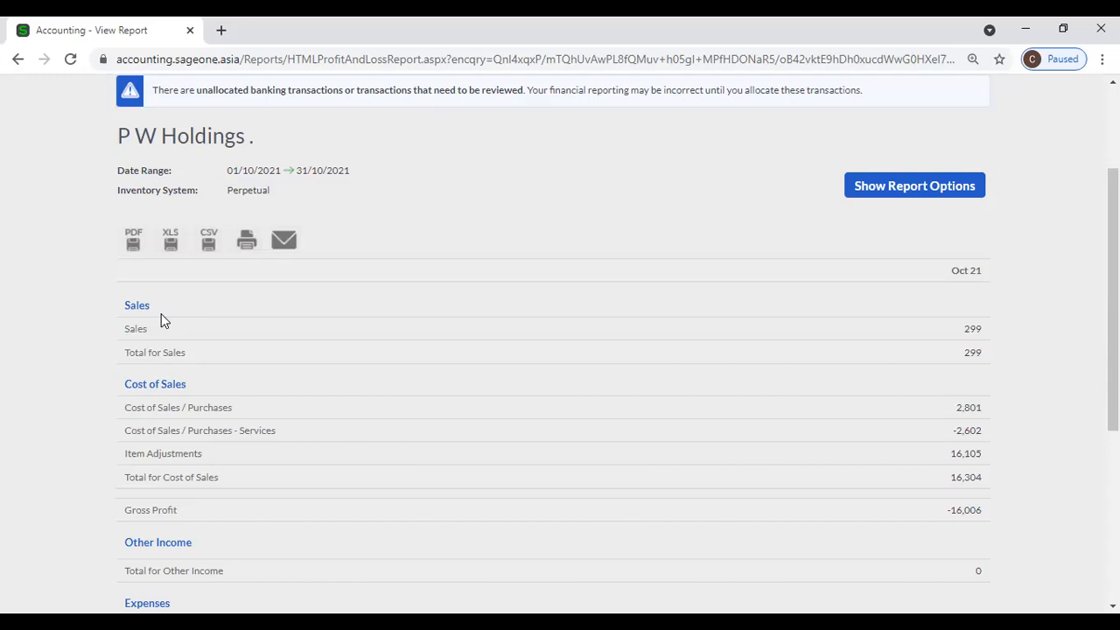
scroll(395, 388, "down", 3)
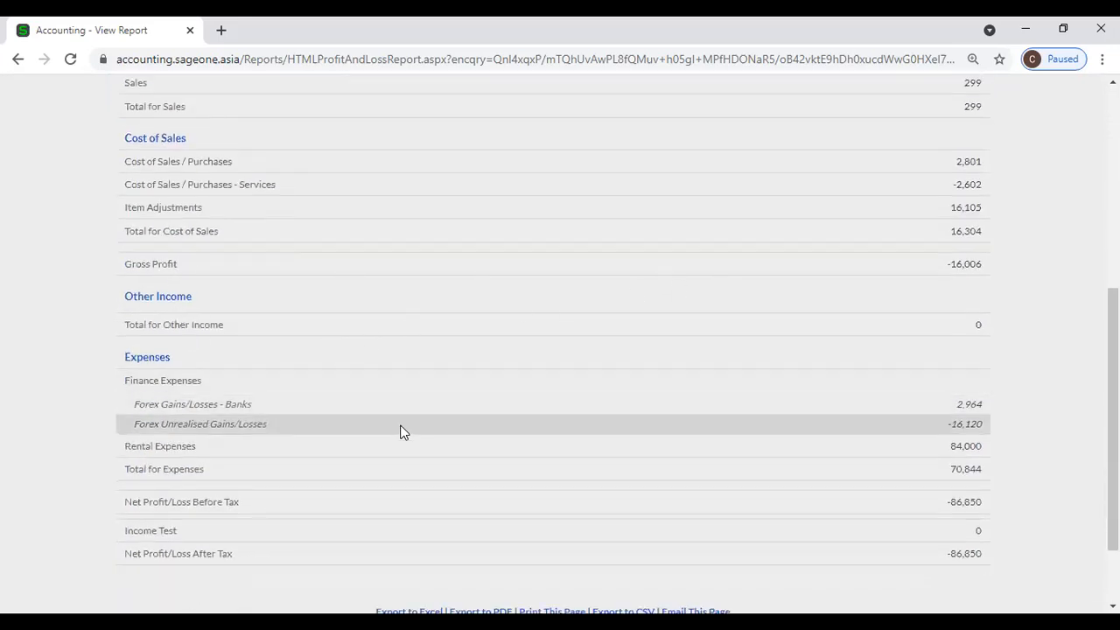
scroll(400, 430, "down", 1)
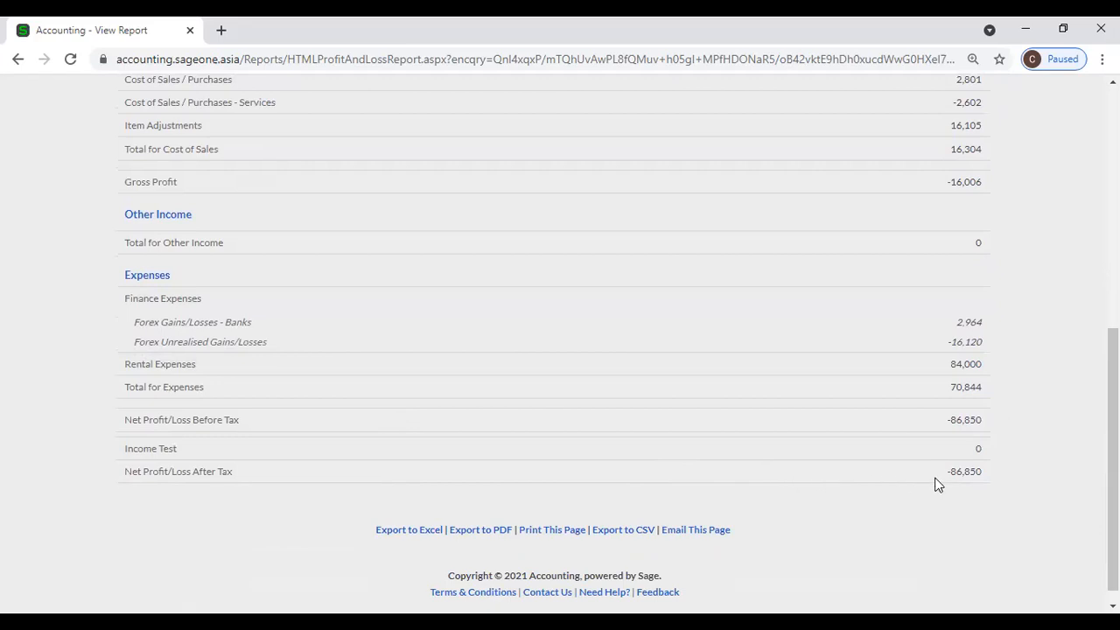
scroll(936, 484, "up", 5)
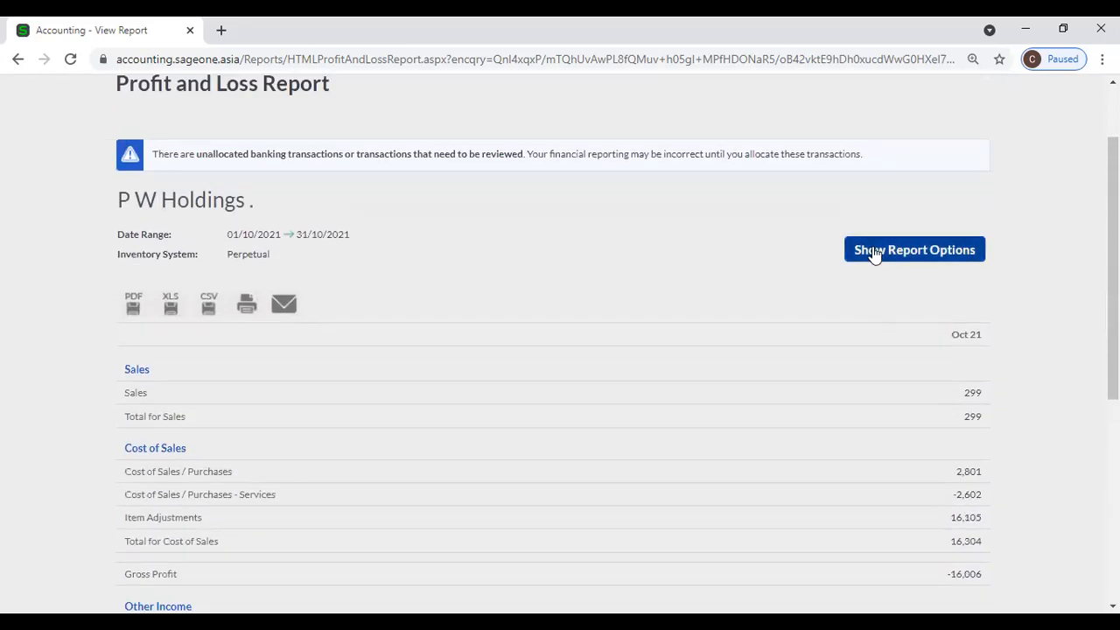
Step: Show the report options and group the Profit and Loss report by the Department analysis code
left_click(873, 252)
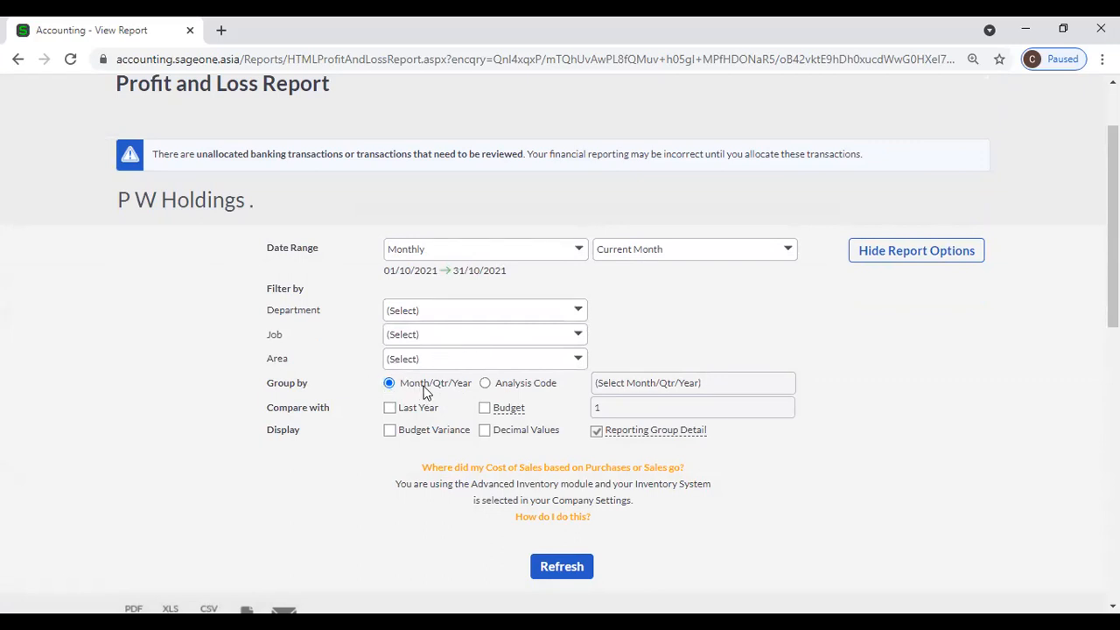
left_click(500, 389)
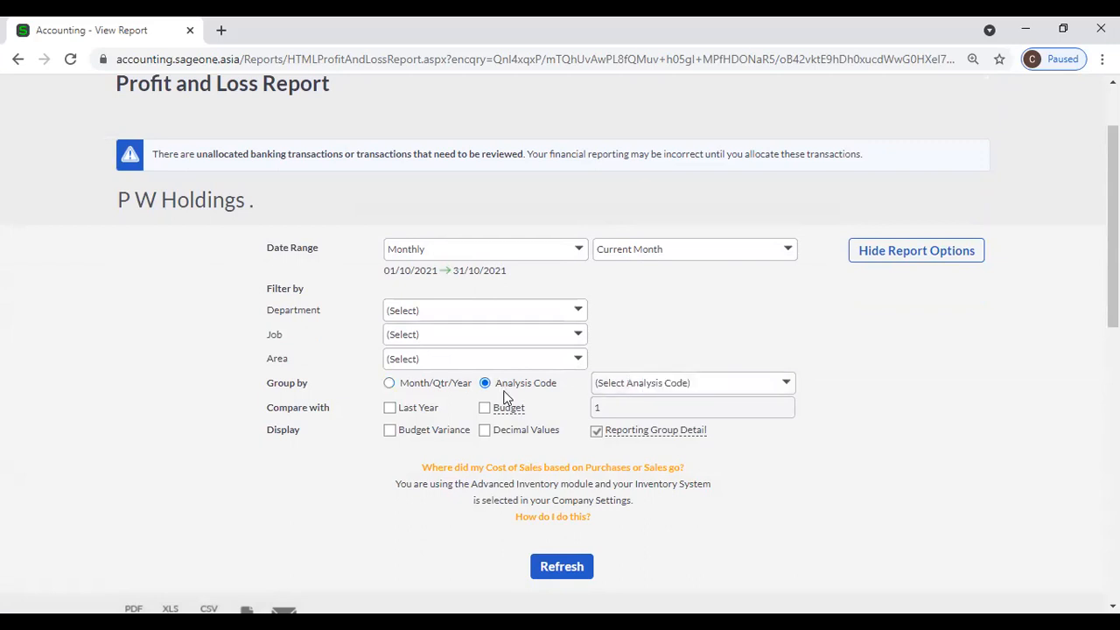
left_click(785, 382)
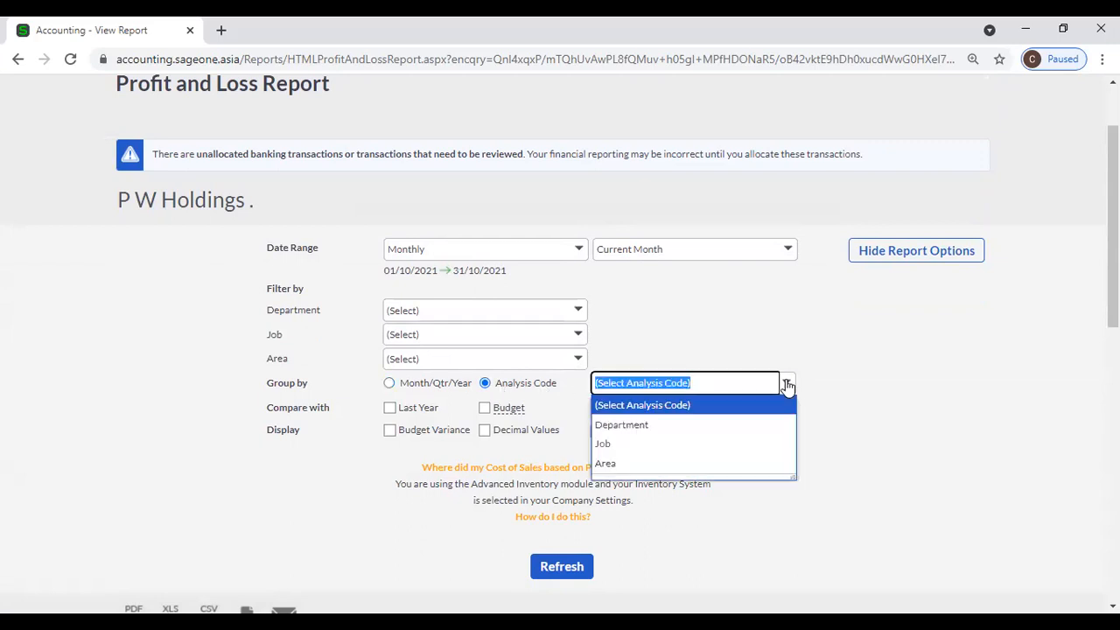
left_click(750, 424)
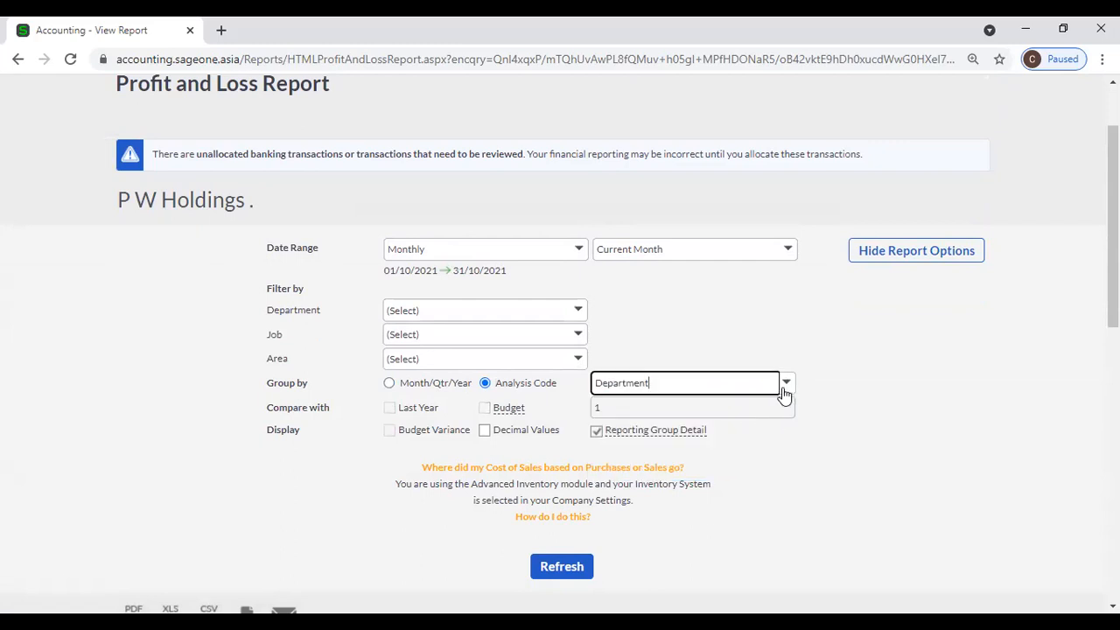
left_click(879, 382)
scroll(875, 384, "down", 1)
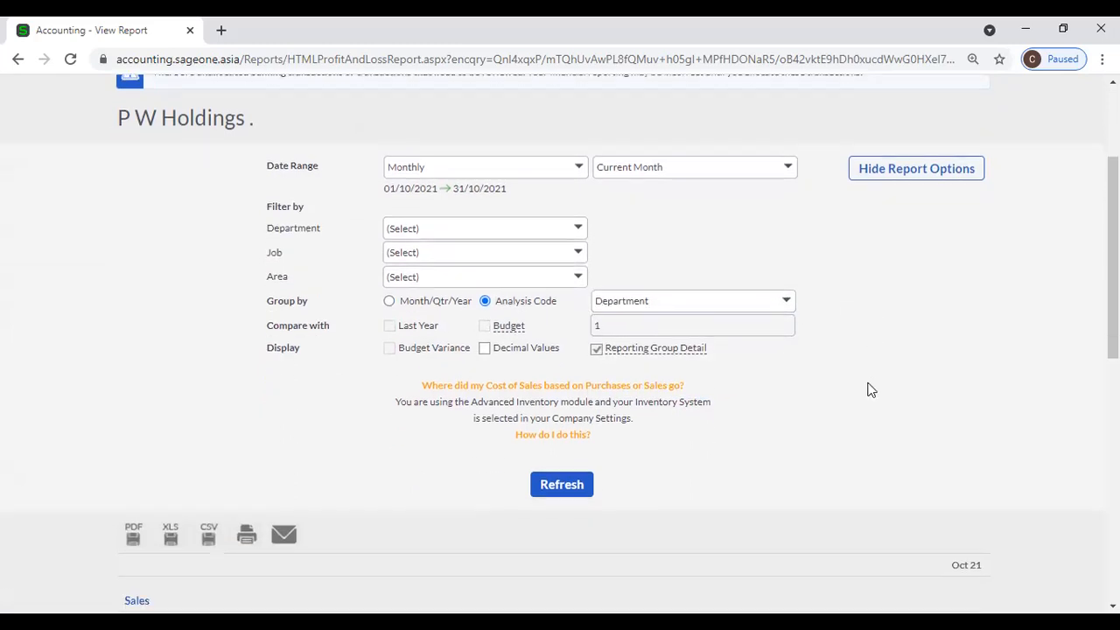
Step: Set the report's date range to Last Year and refresh the Profit and Loss report
left_click(579, 170)
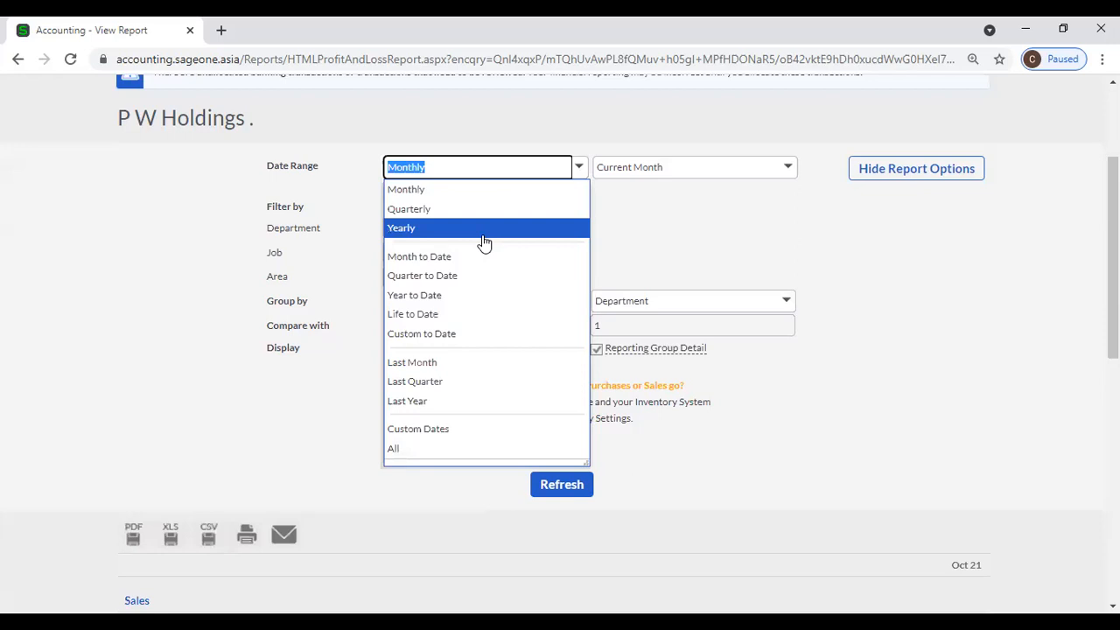
left_click(448, 365)
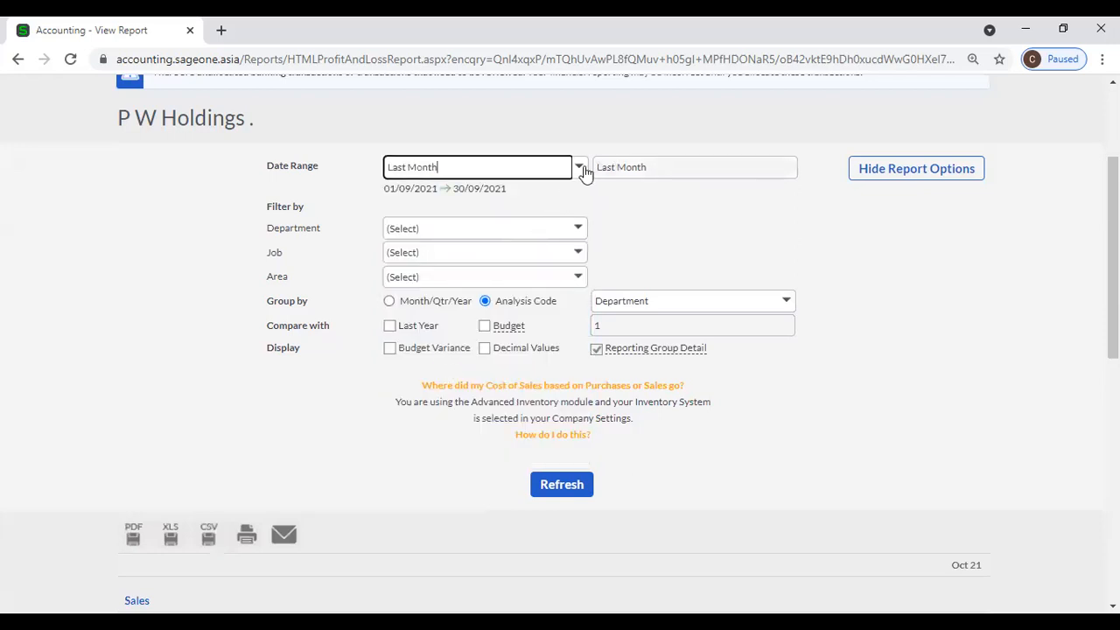
left_click(582, 170)
left_click(475, 401)
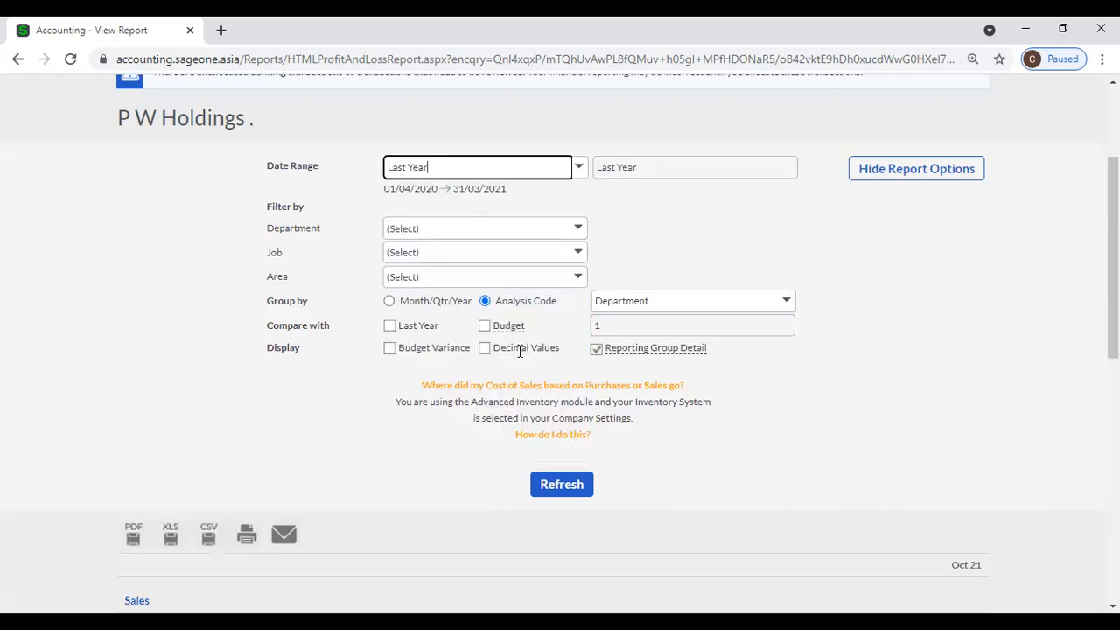
left_click(560, 481)
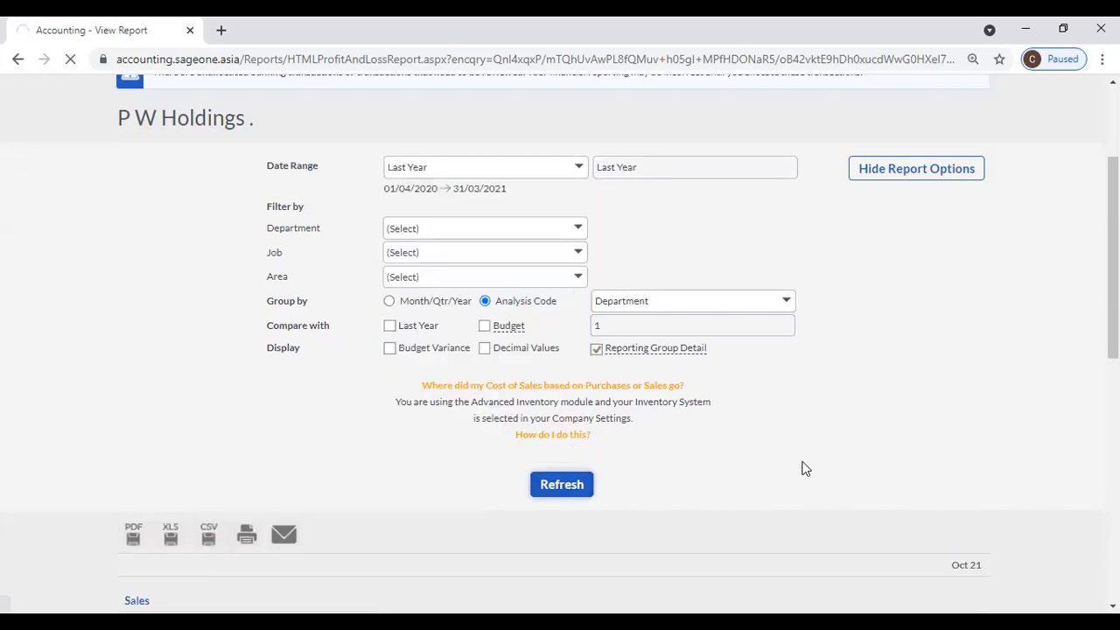
left_click(559, 490)
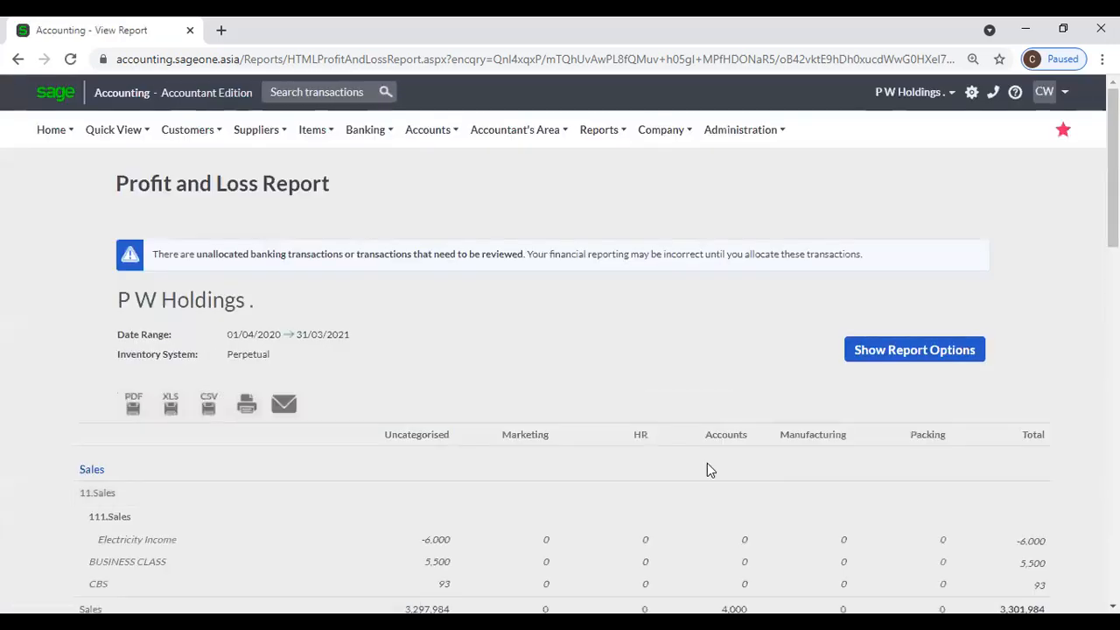
Step: Examine the Profit and Loss figures per department from sales to net profit, and recheck the Department grouping in the report options
scroll(707, 464, "down", 1)
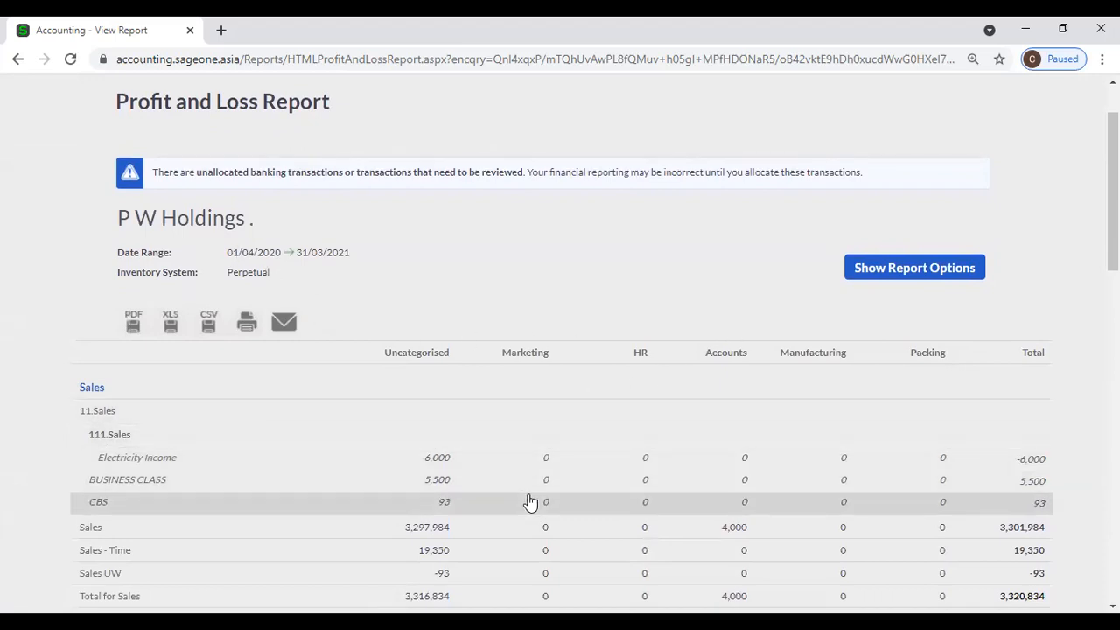
left_click(928, 273)
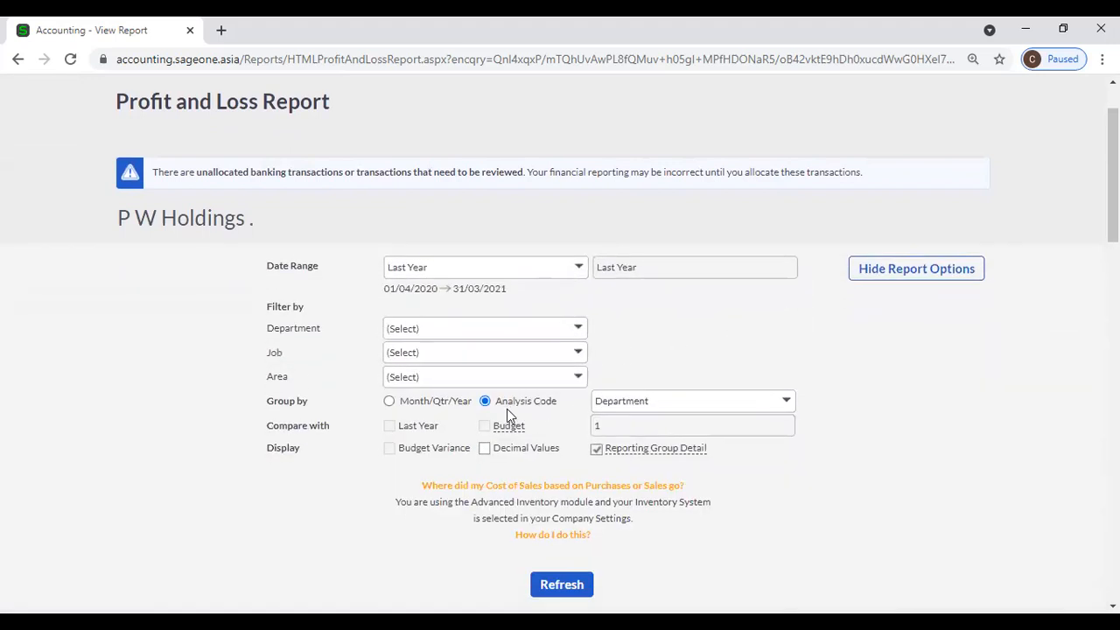
left_click(785, 404)
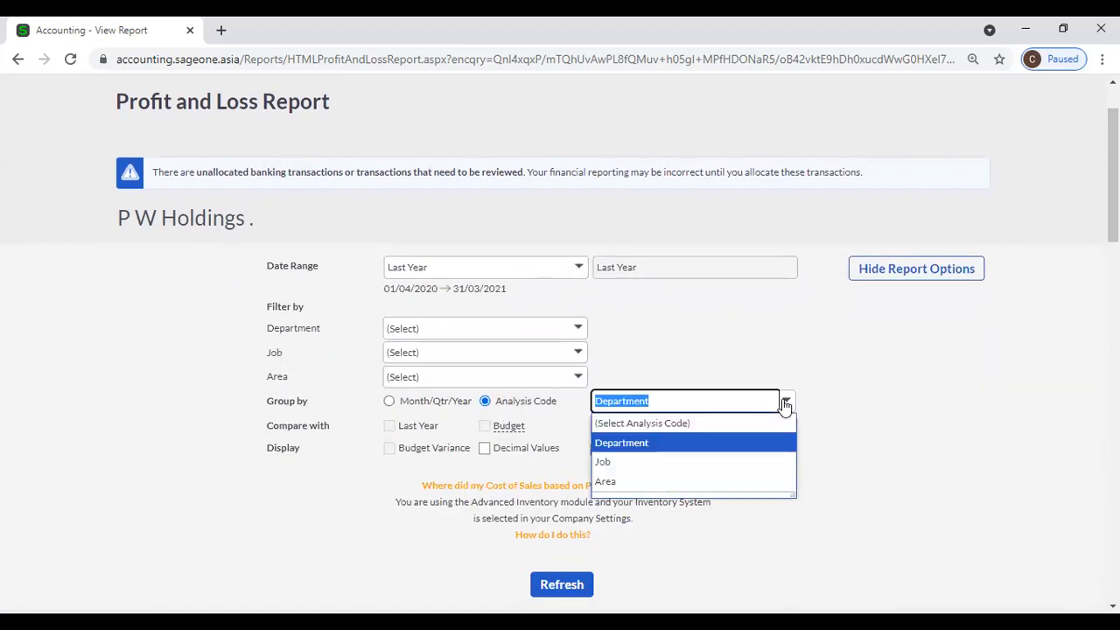
left_click(737, 448)
scroll(758, 502, "down", 4)
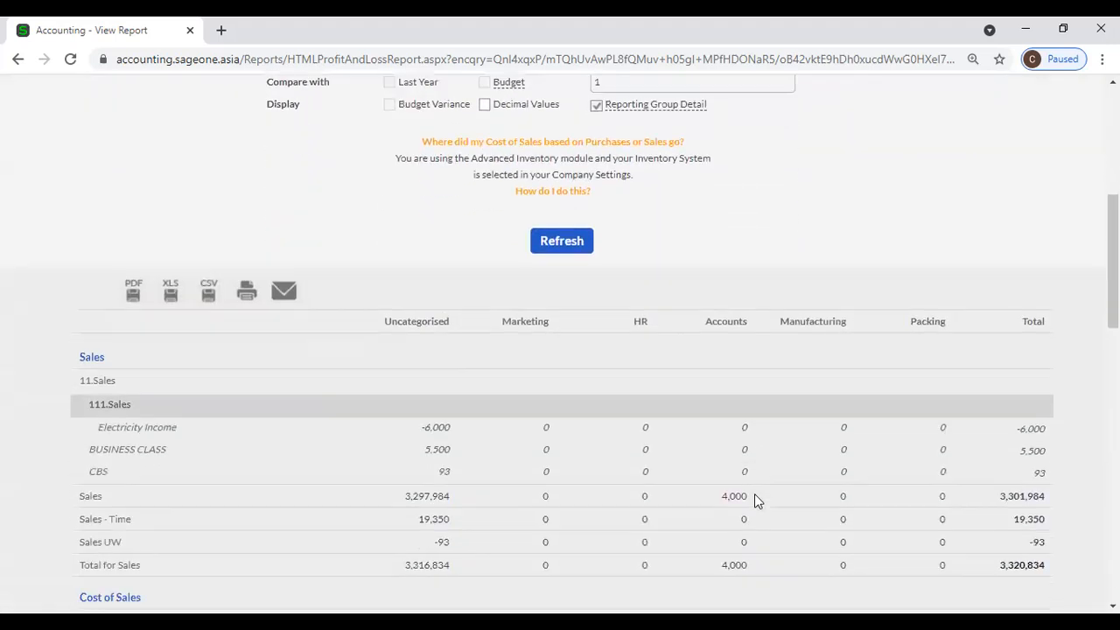
scroll(755, 495, "down", 1)
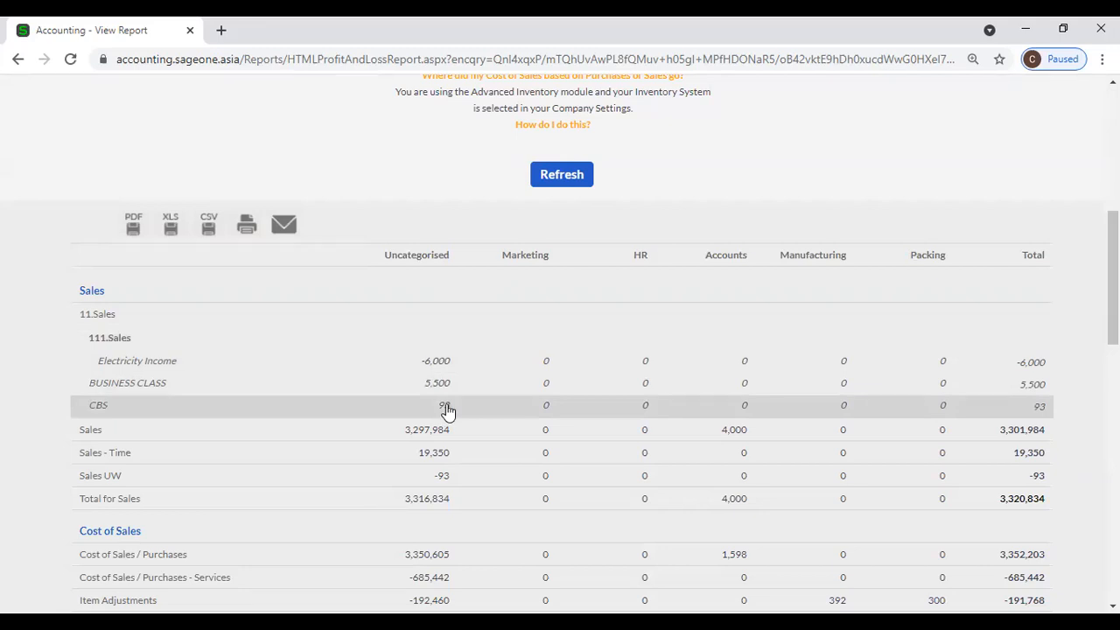
scroll(1035, 409, "down", 5)
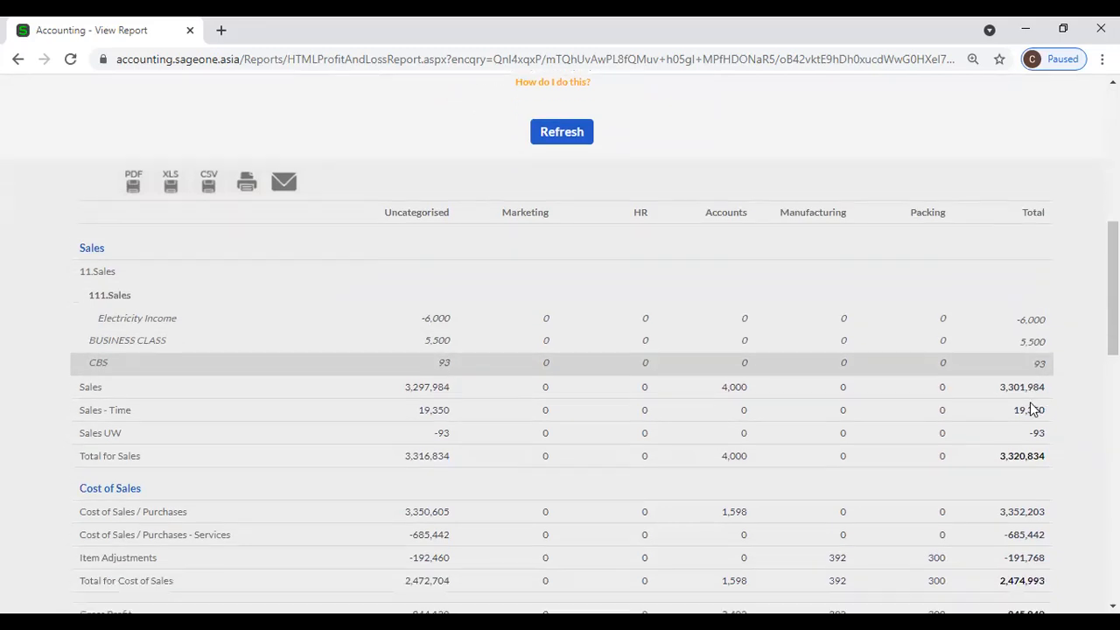
scroll(1032, 407, "down", 9)
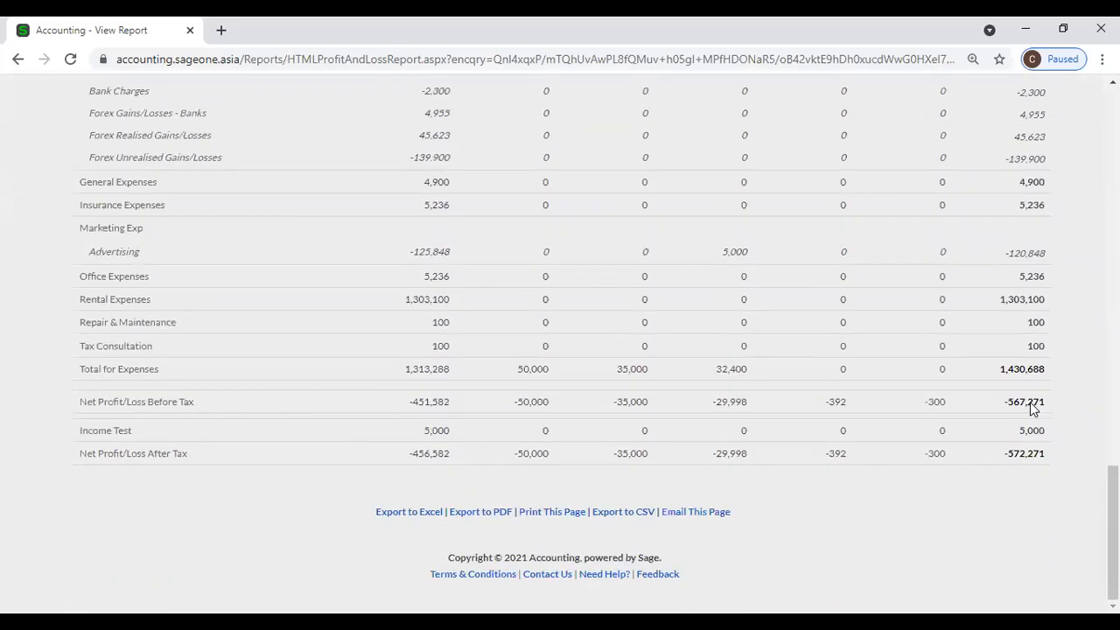
scroll(1032, 407, "up", 8)
scroll(1039, 347, "down", 7)
scroll(733, 285, "up", 10)
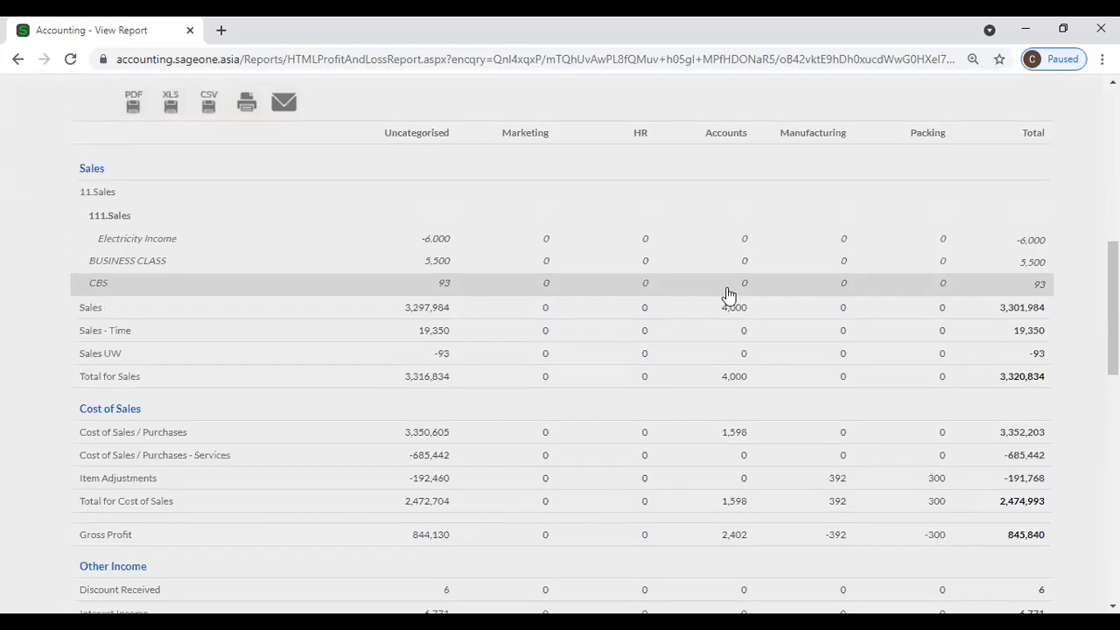
scroll(626, 315, "up", 3)
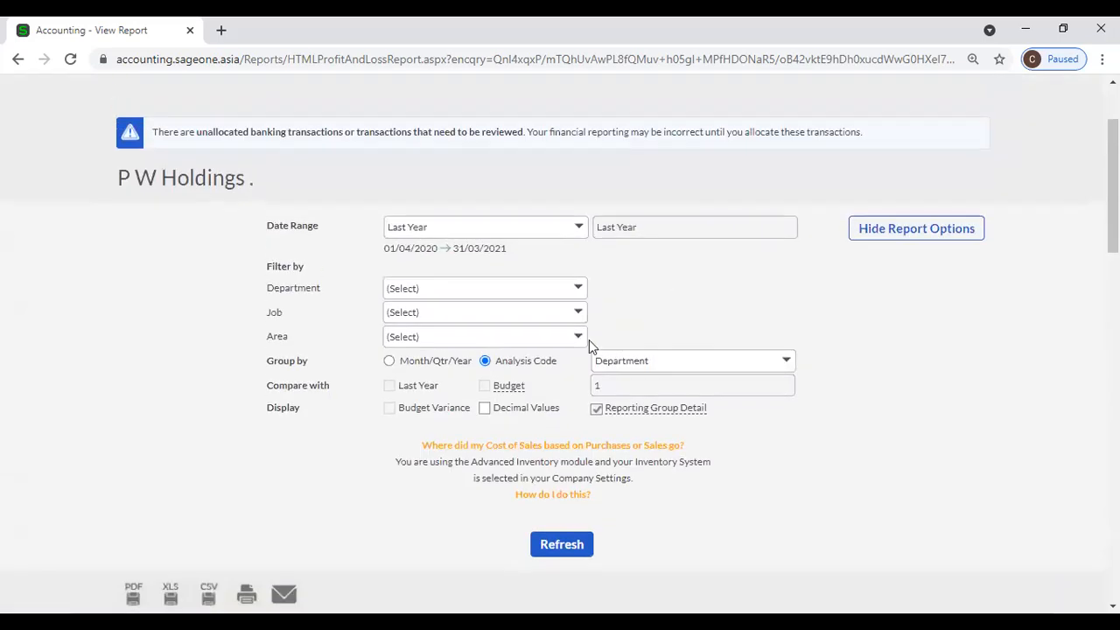
Step: Run the Profit and Loss report for the current quarter, grouped by month instead of by analysis code
left_click(390, 362)
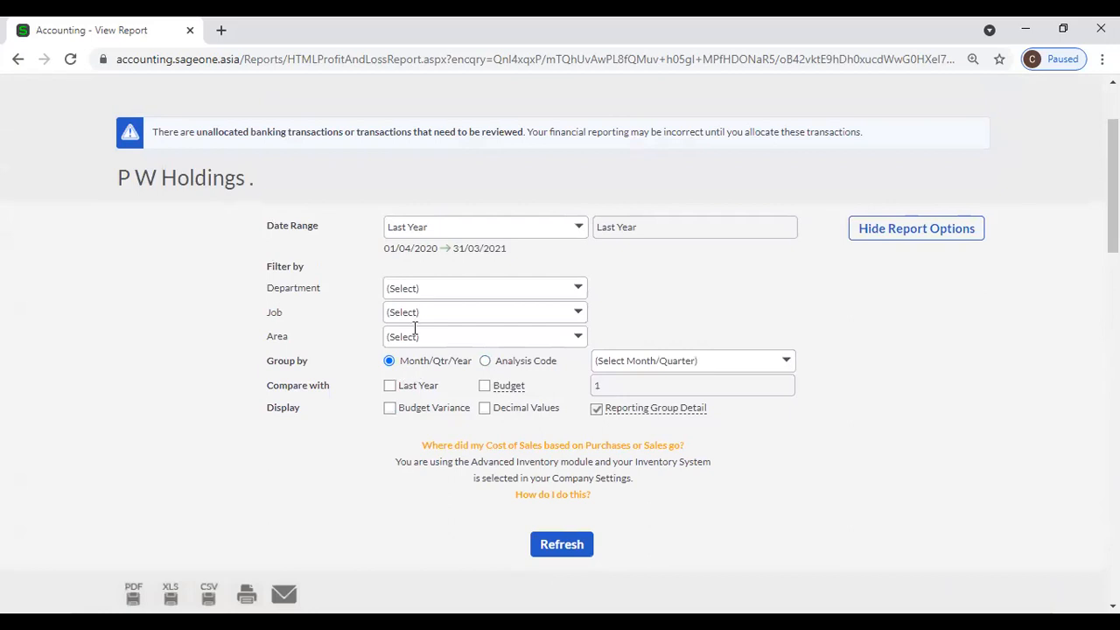
left_click(581, 233)
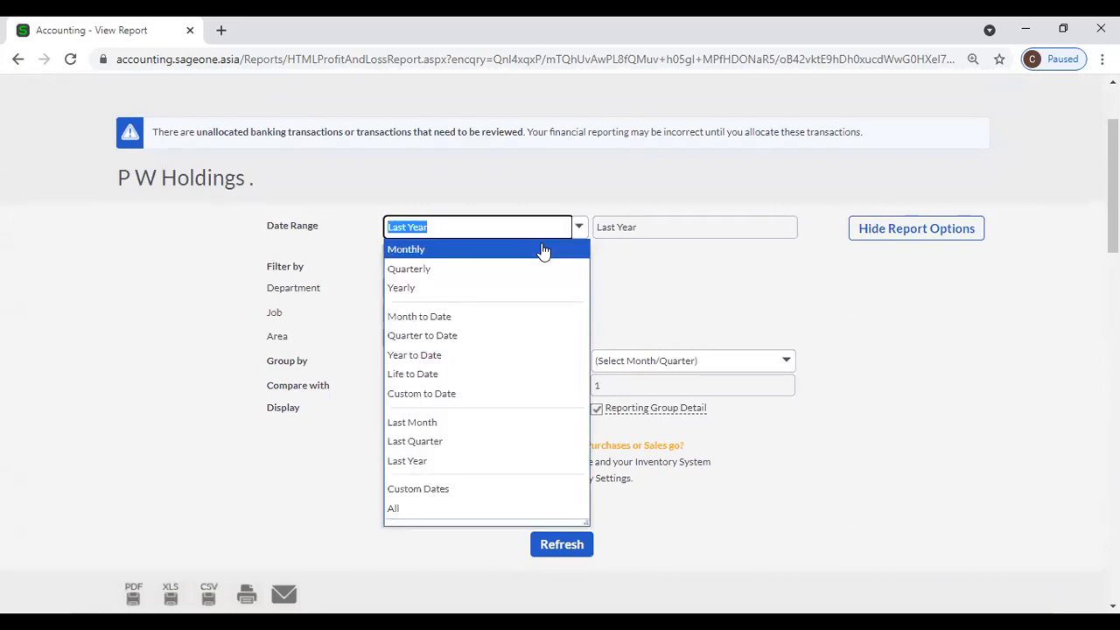
left_click(518, 275)
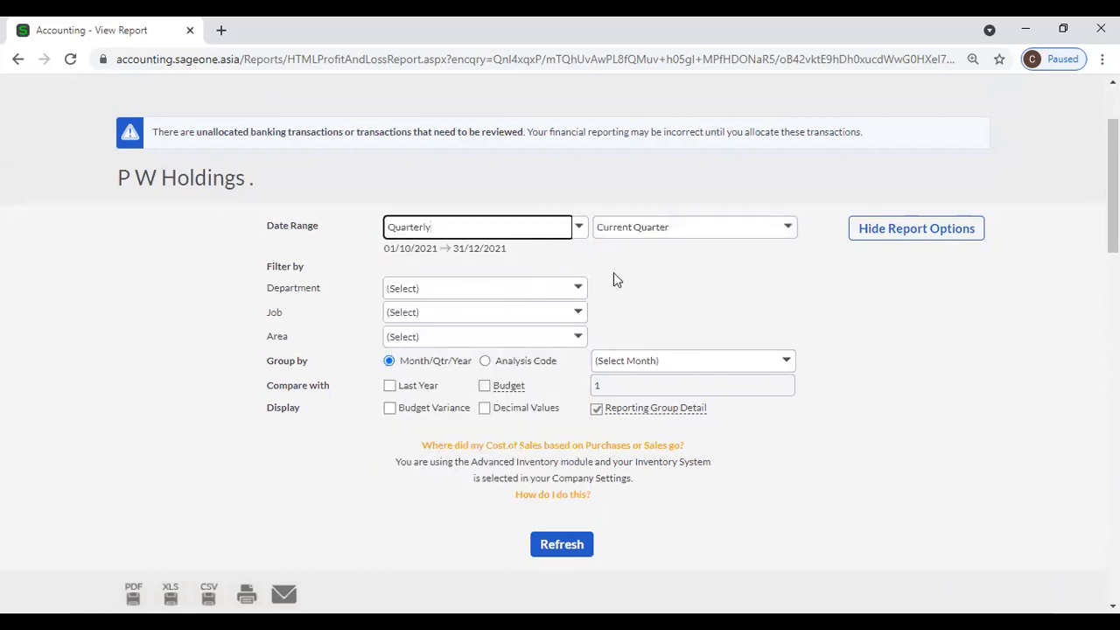
left_click(789, 367)
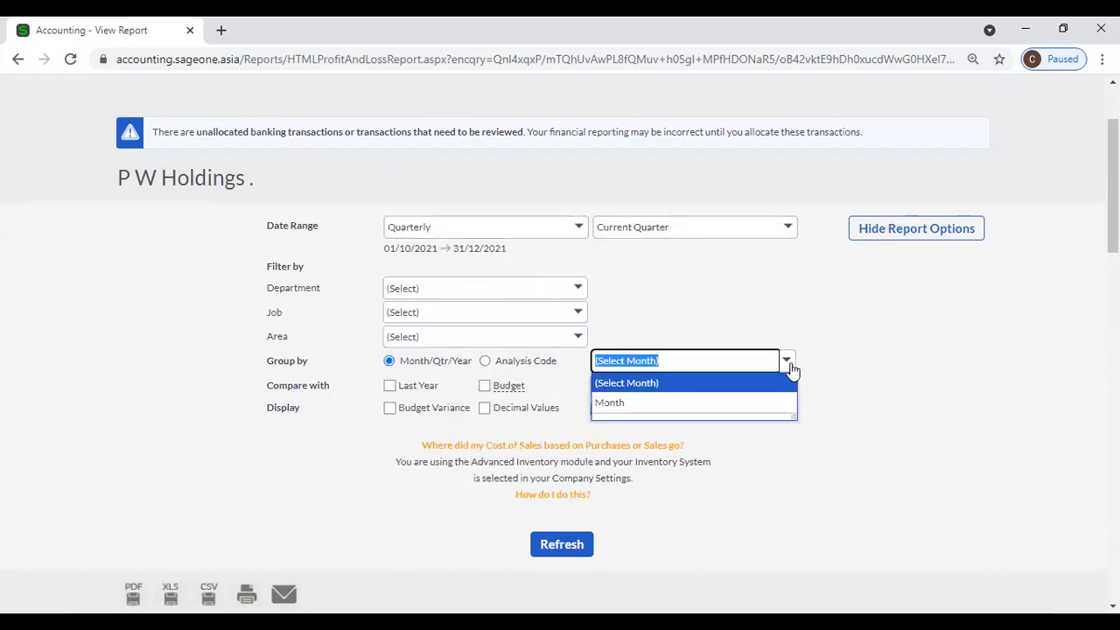
left_click(755, 402)
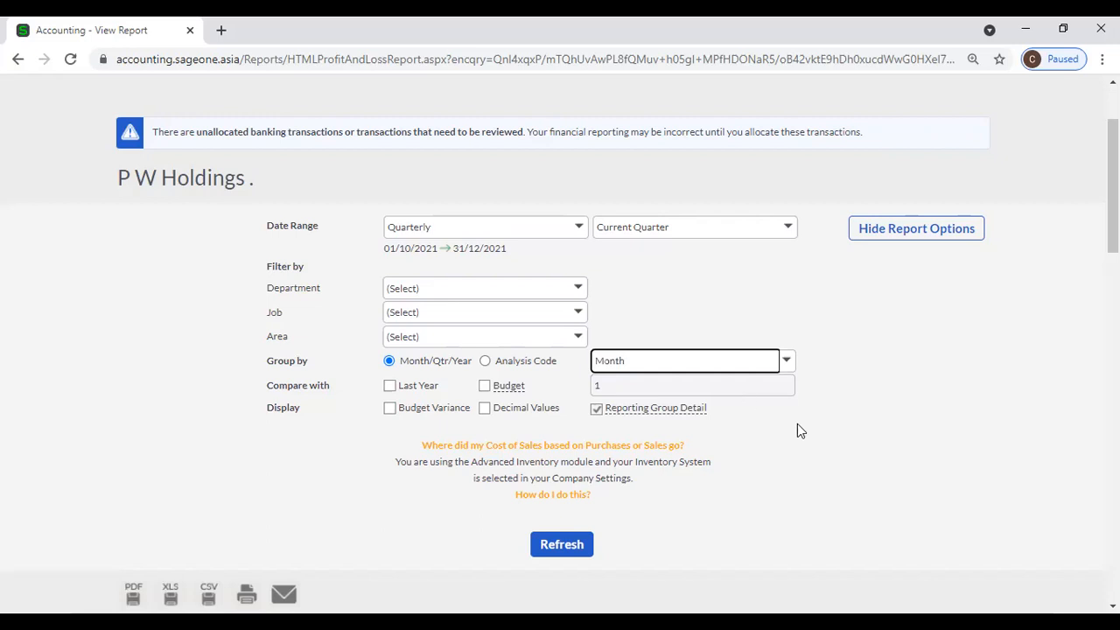
left_click(578, 544)
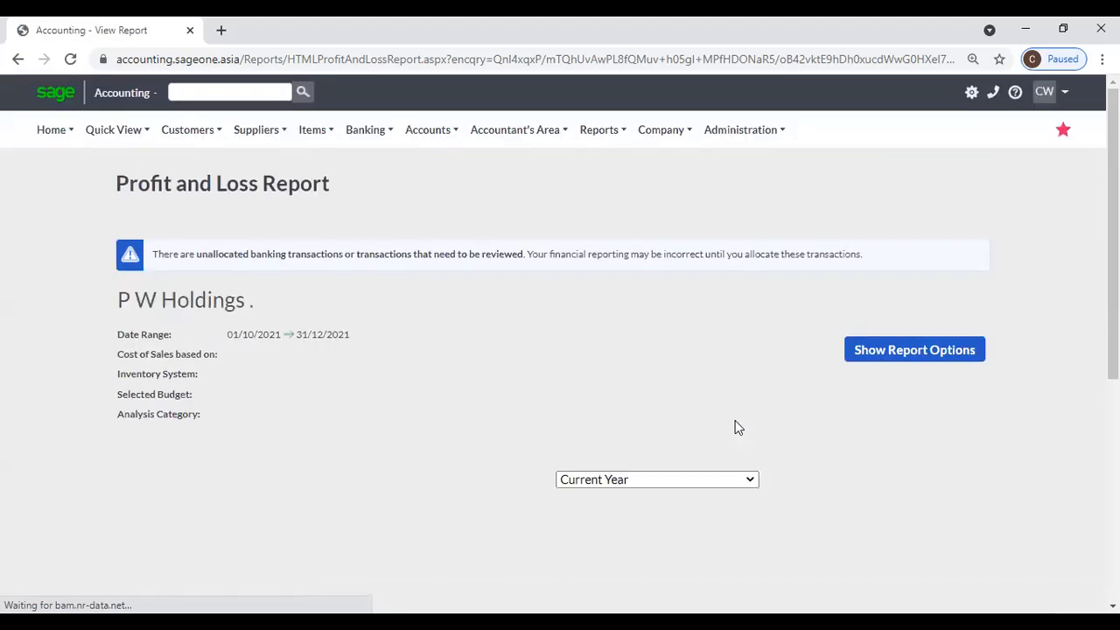
scroll(737, 422, "down", 2)
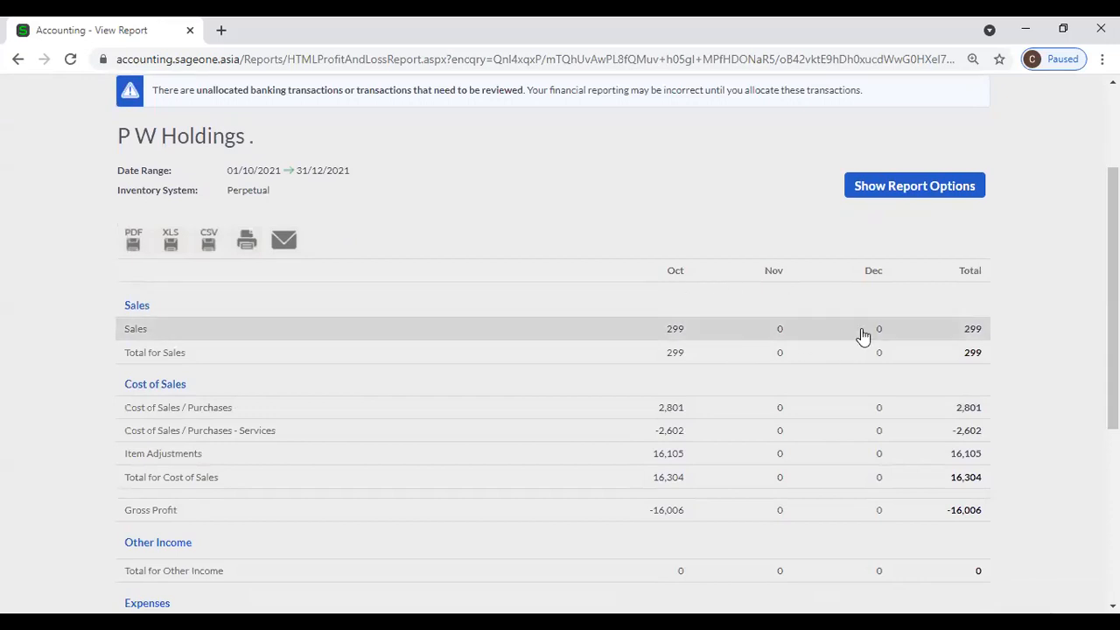
Step: Change the report's date range to Last Year, group it by Month, refresh it and view the monthly columns
left_click(879, 191)
left_click(576, 184)
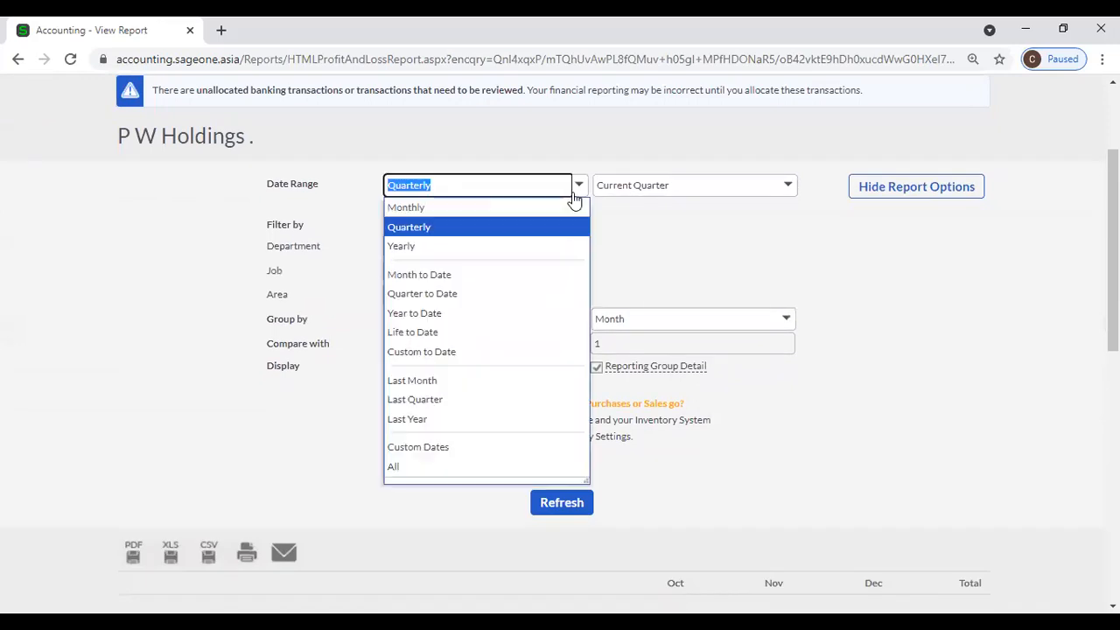
left_click(458, 419)
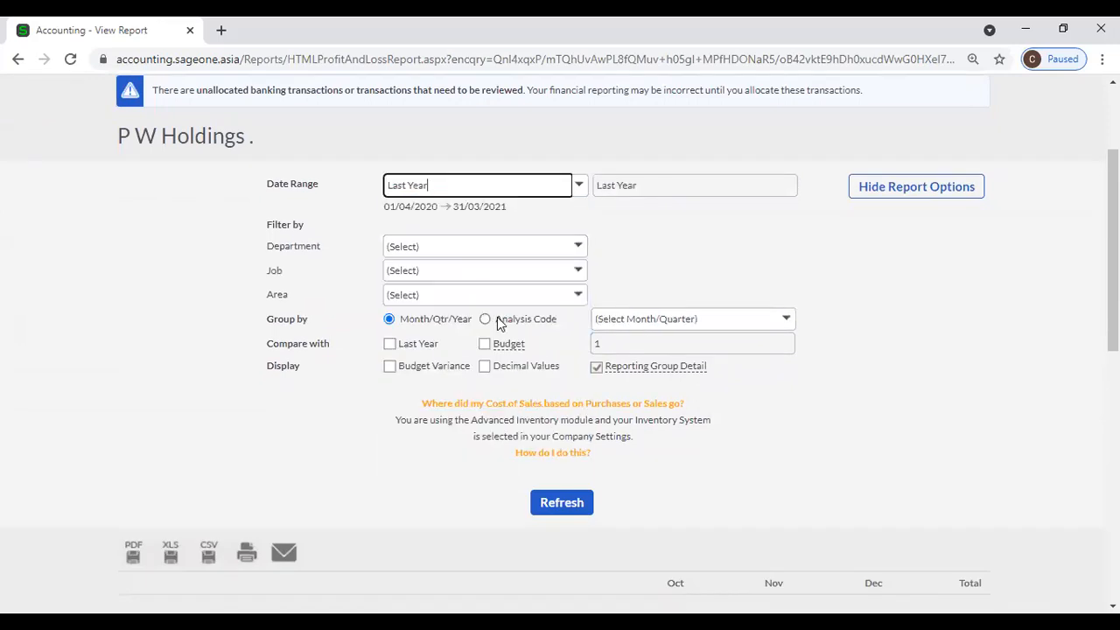
left_click(786, 320)
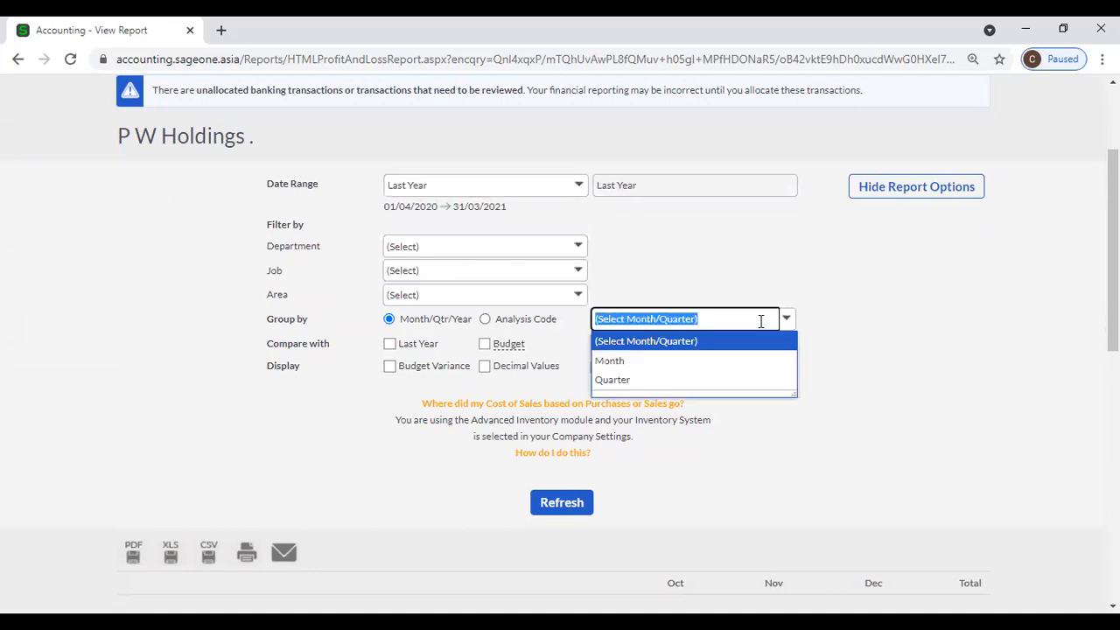
left_click(676, 370)
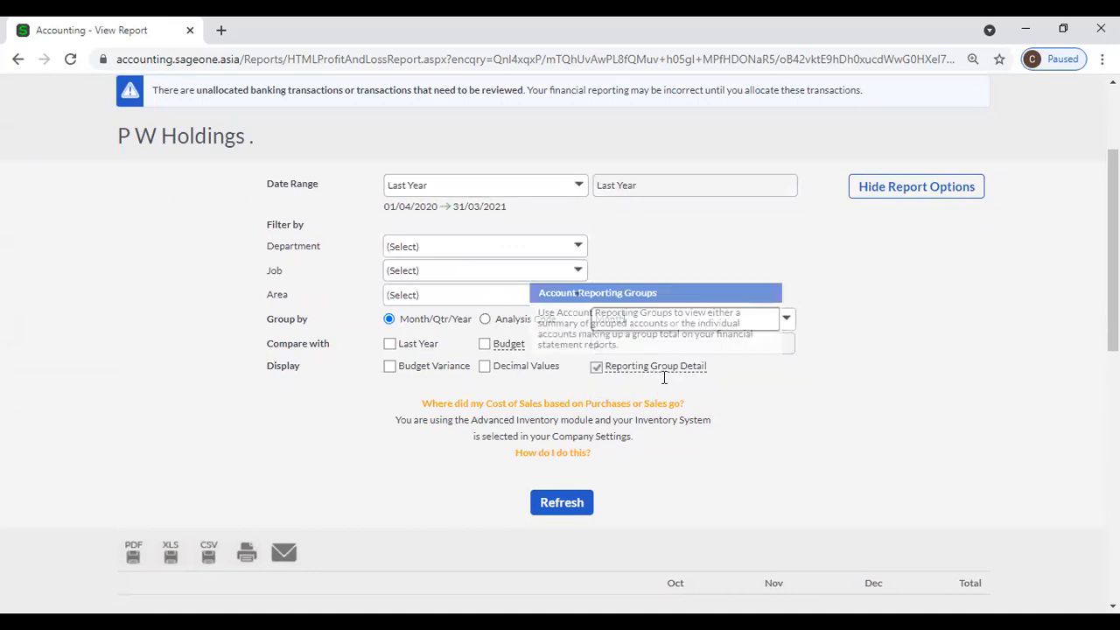
left_click(575, 508)
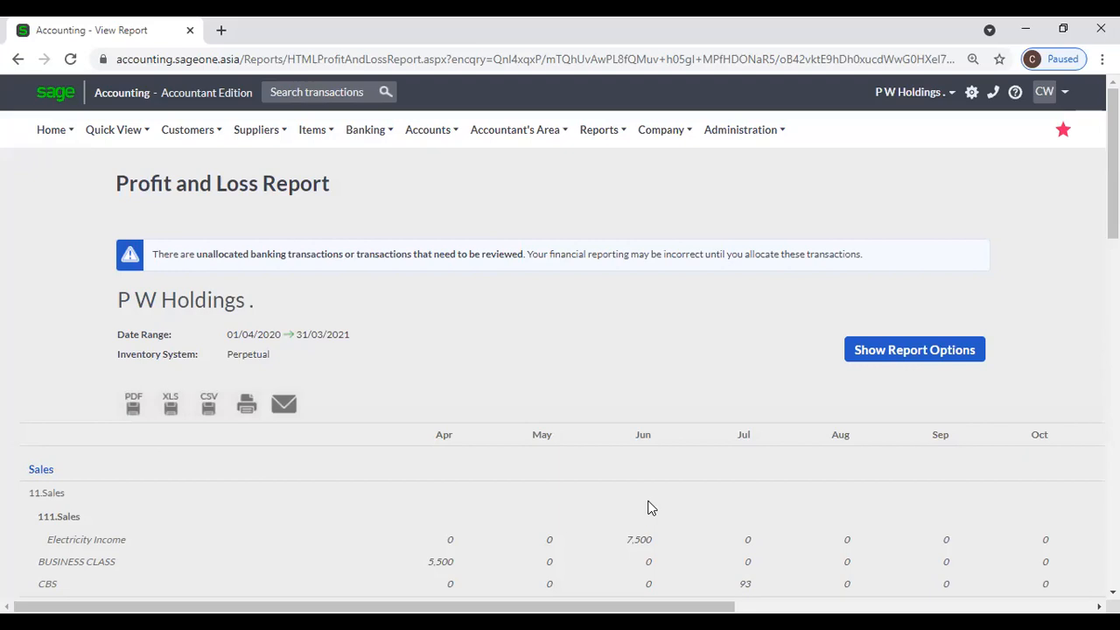
scroll(600, 499, "down", 3)
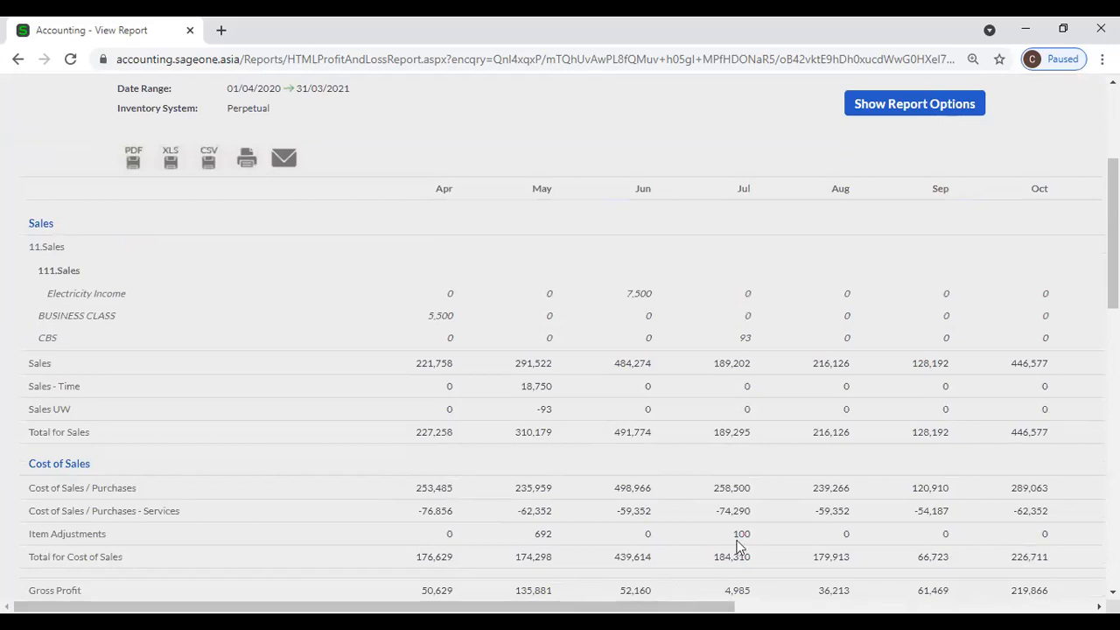
Step: Regroup last year's Profit and Loss report by Quarter, refresh it and view the quarterly sales and cost figures
left_click(862, 105)
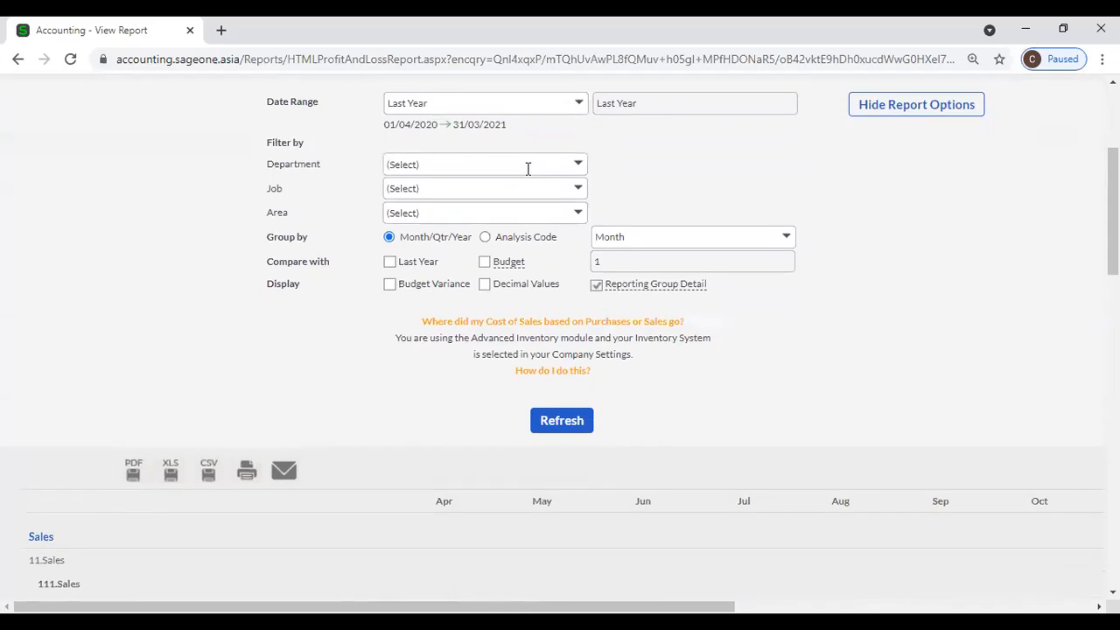
left_click(784, 237)
left_click(640, 299)
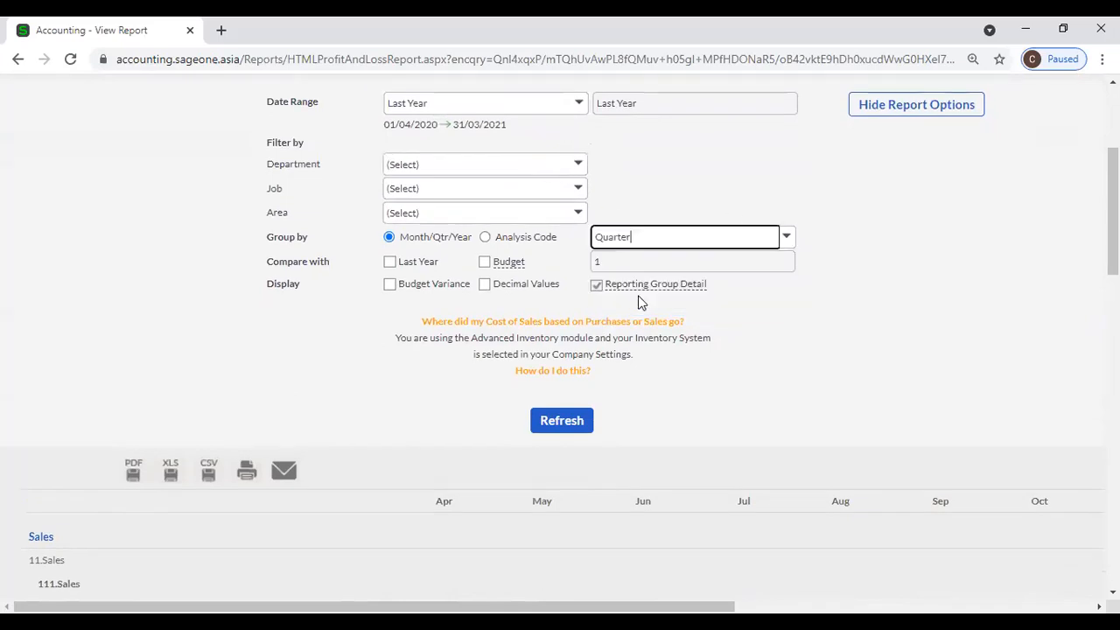
left_click(565, 421)
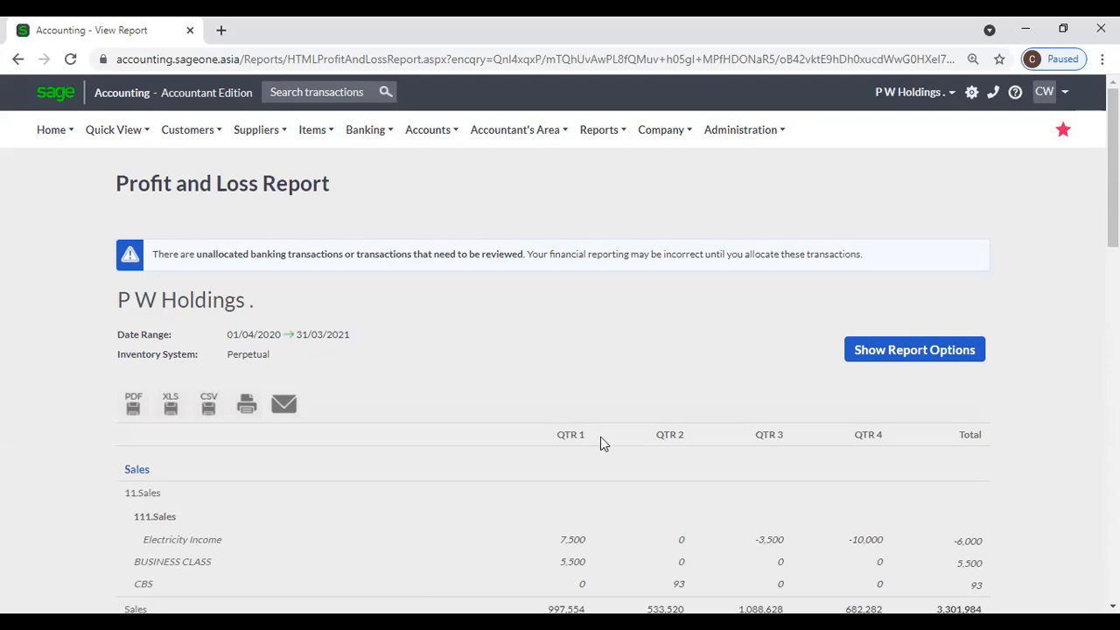
scroll(636, 460, "down", 1)
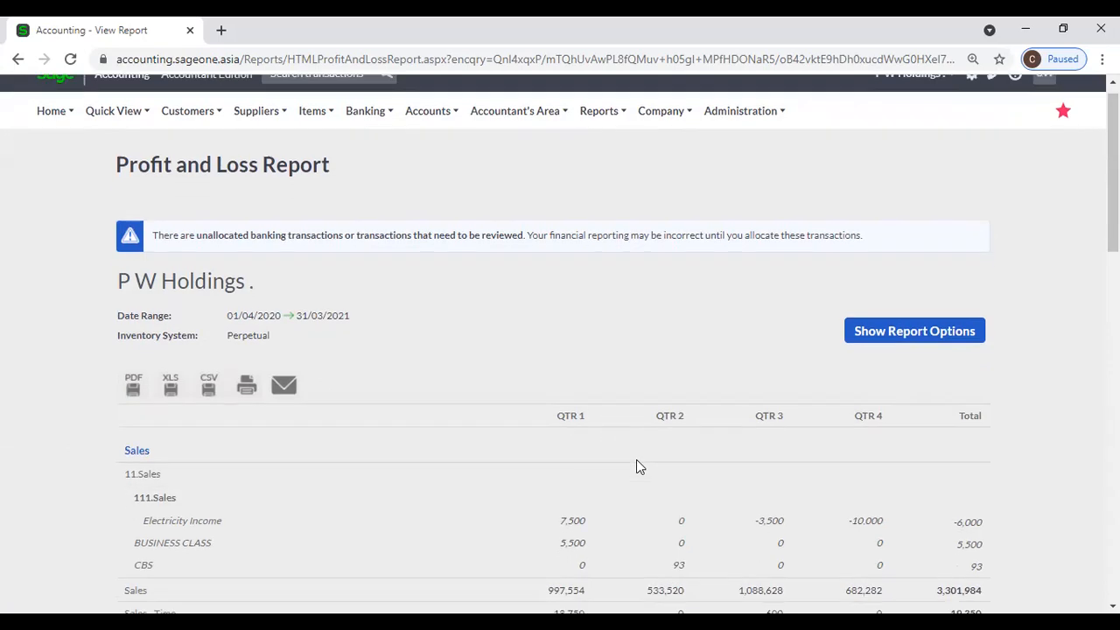
scroll(914, 357, "down", 1)
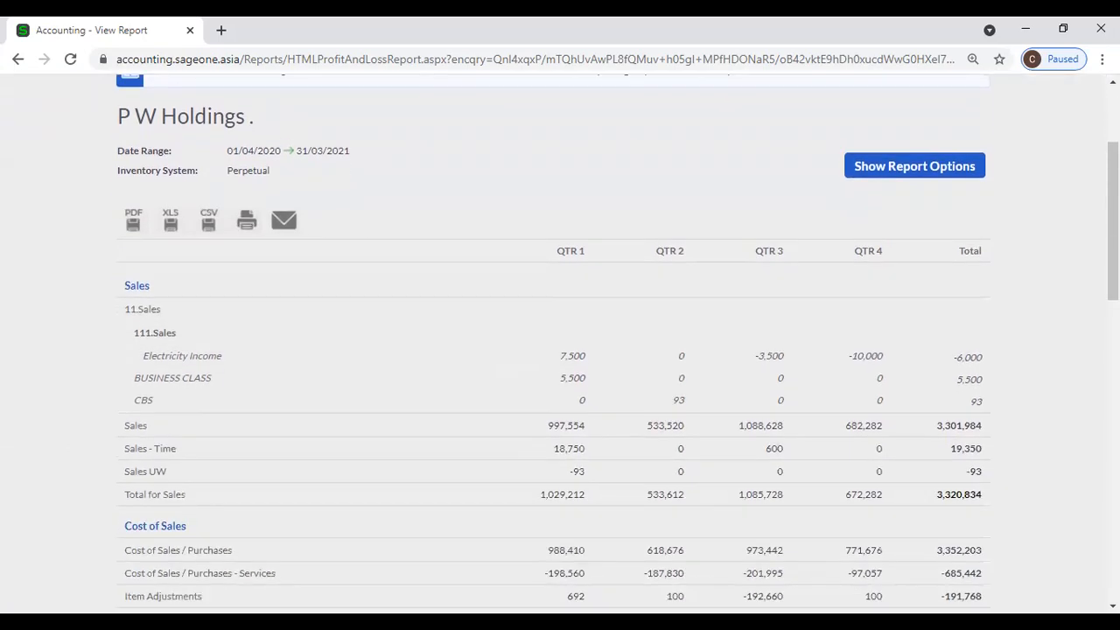
scroll(914, 357, "up", 3)
Step: Compare the quarterly Profit and Loss report with budget 1, refresh it and view the actual and budget columns
left_click(914, 351)
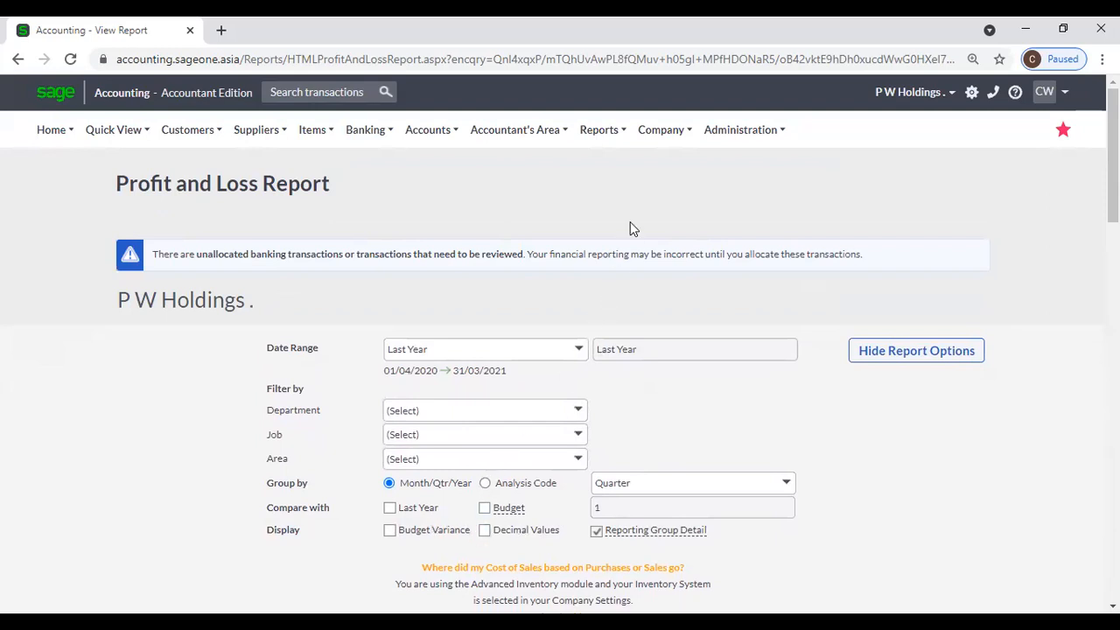
left_click(485, 509)
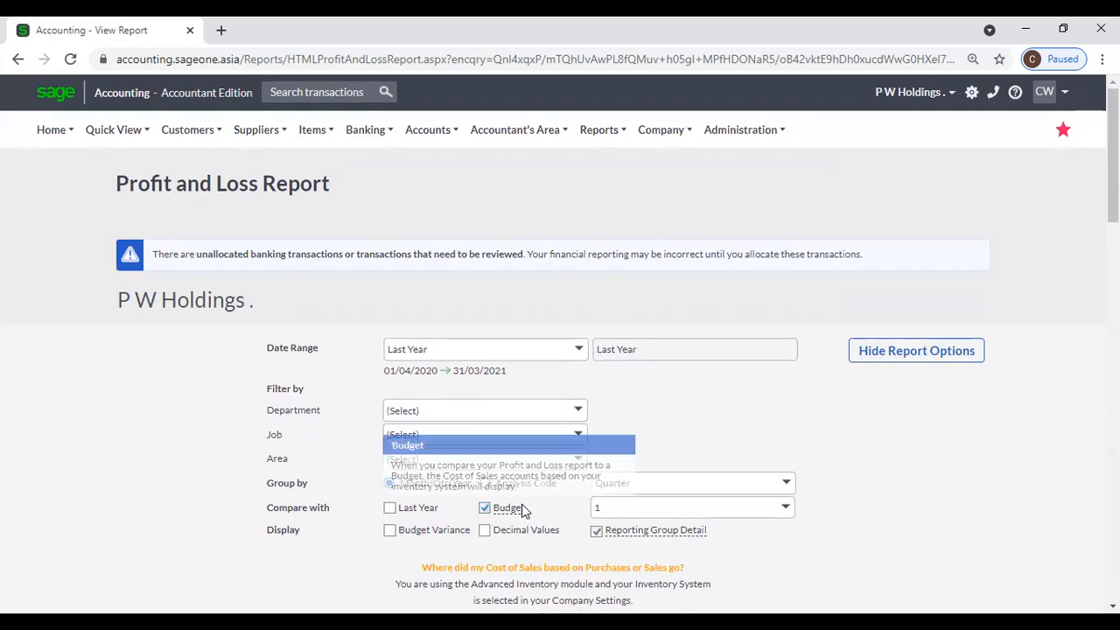
scroll(785, 473, "down", 4)
left_click(551, 347)
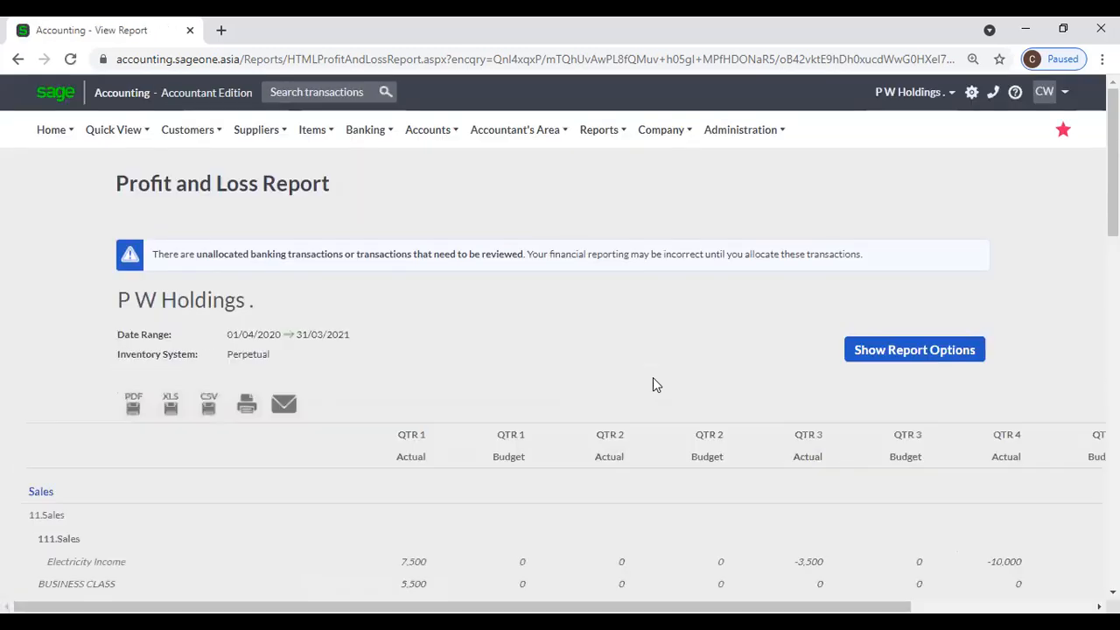
scroll(652, 378, "down", 1)
scroll(652, 383, "down", 1)
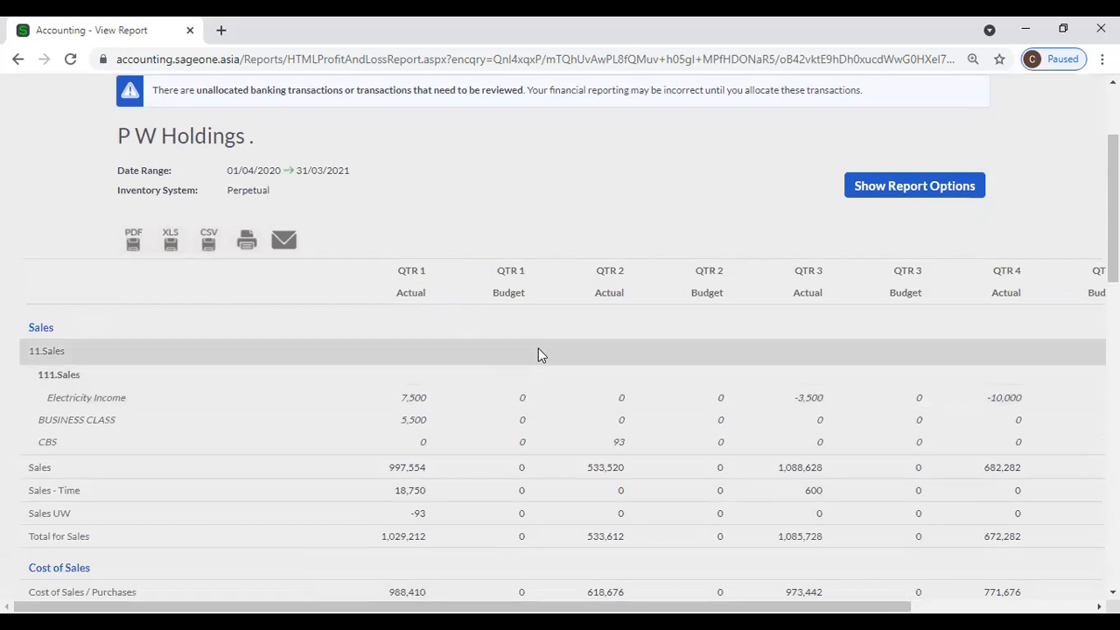
Step: Remove the quarter grouping and refresh the budget comparison for the whole of last year
left_click(845, 196)
left_click(785, 322)
left_click(695, 341)
left_click(564, 504)
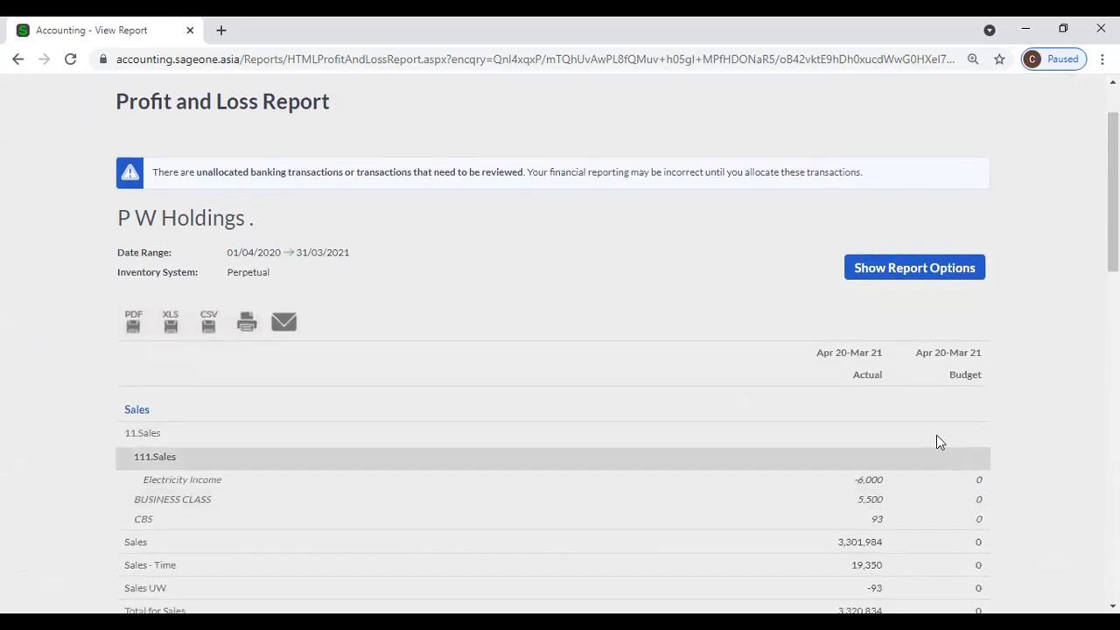
Step: Set the date range to Yearly for the Current Year, compare it with Last Year instead of the budget, and refresh the report
left_click(885, 271)
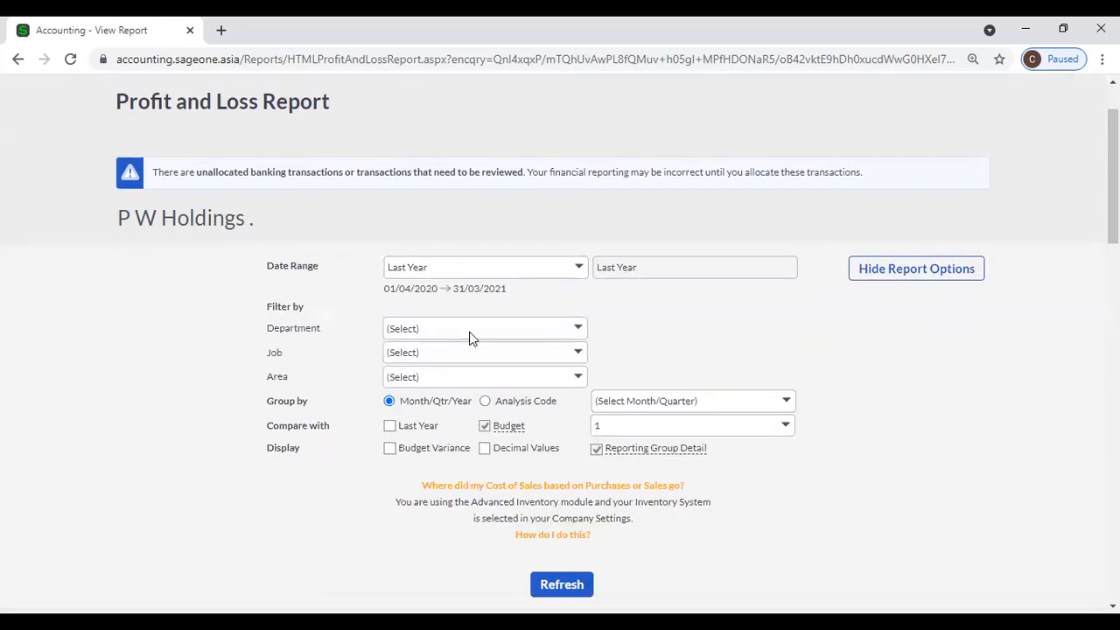
left_click(577, 268)
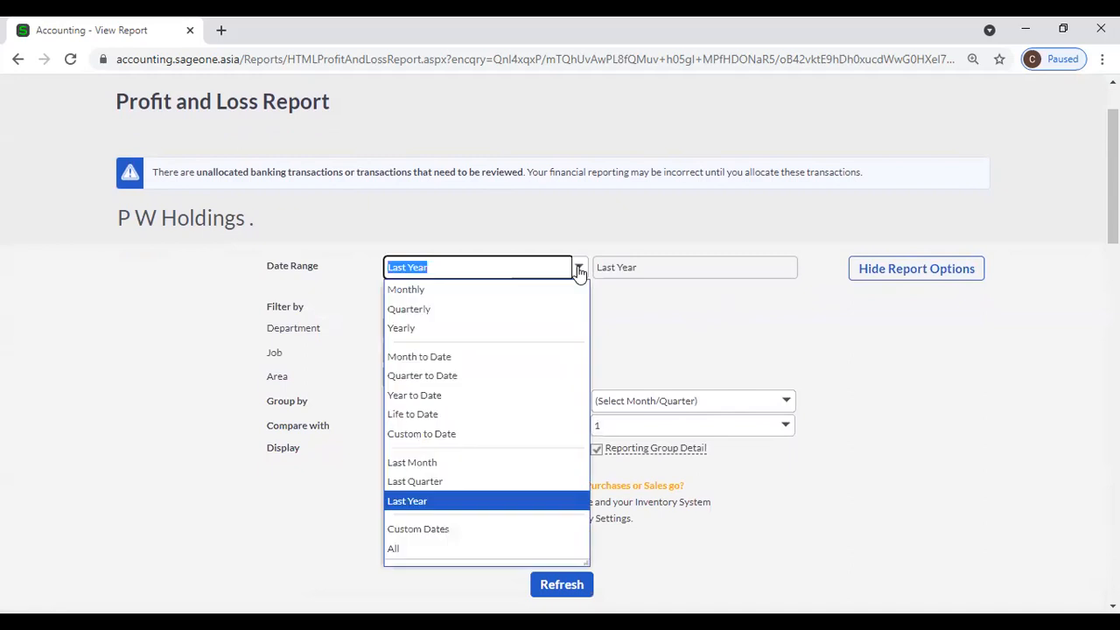
left_click(472, 500)
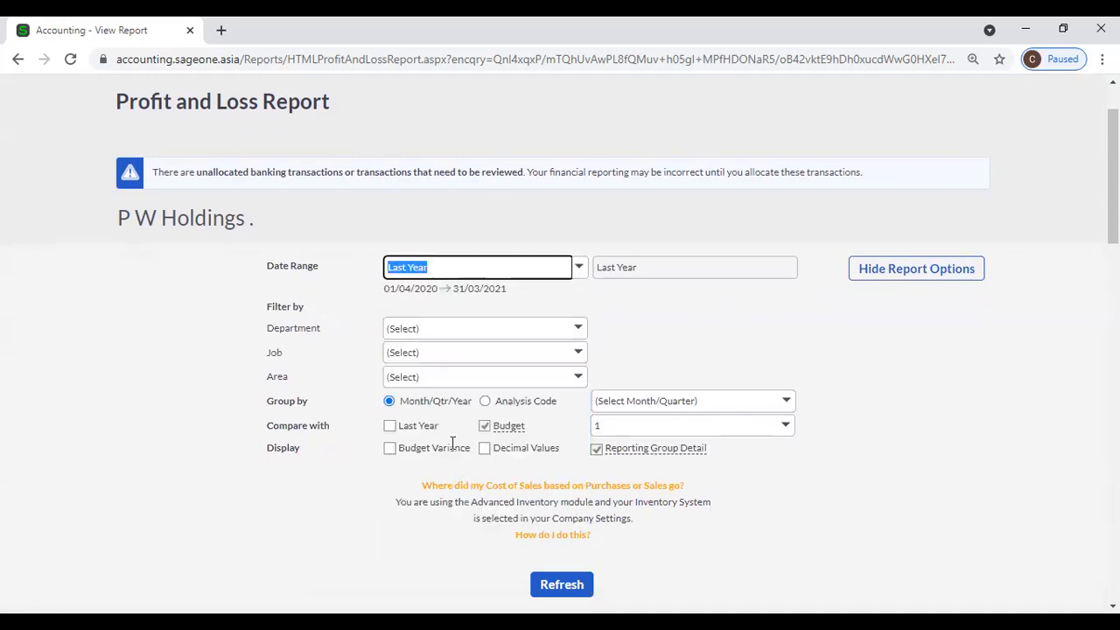
left_click(575, 283)
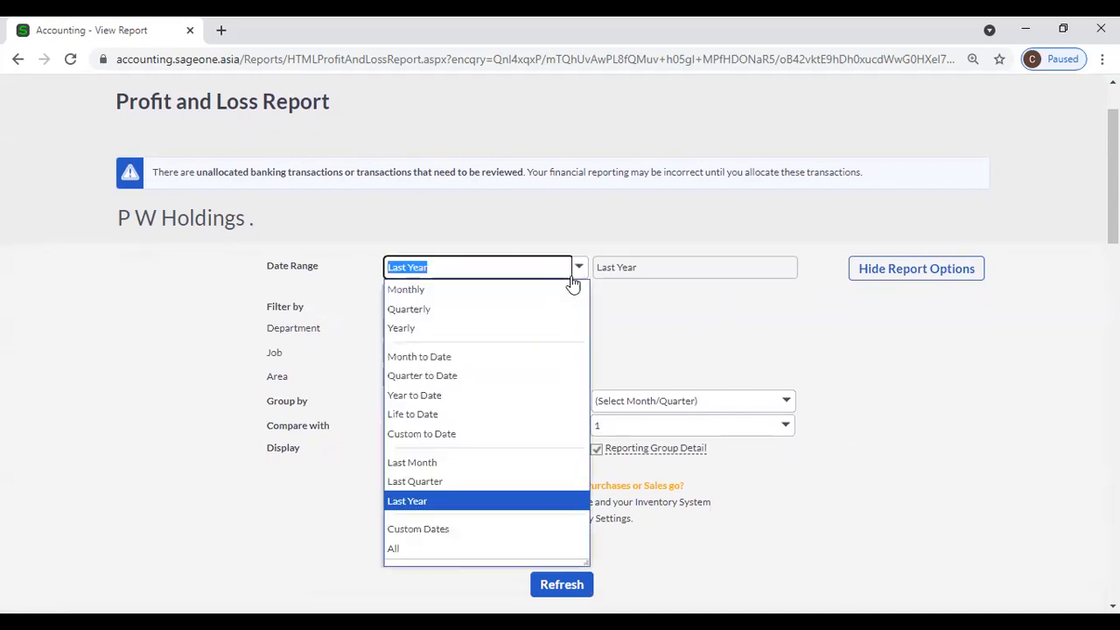
left_click(459, 329)
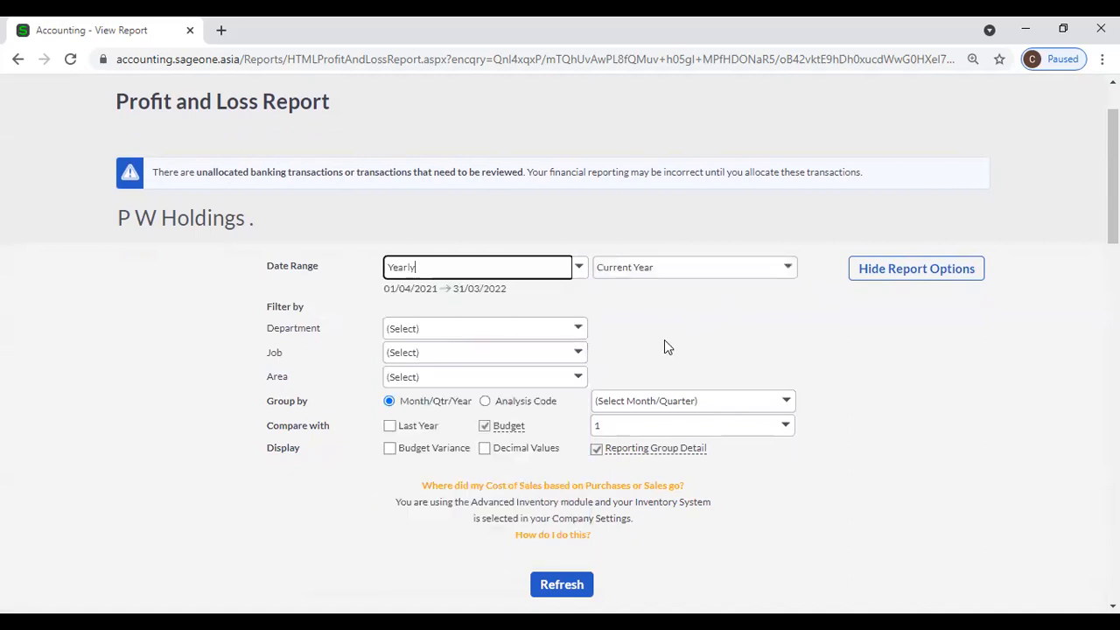
left_click(389, 427)
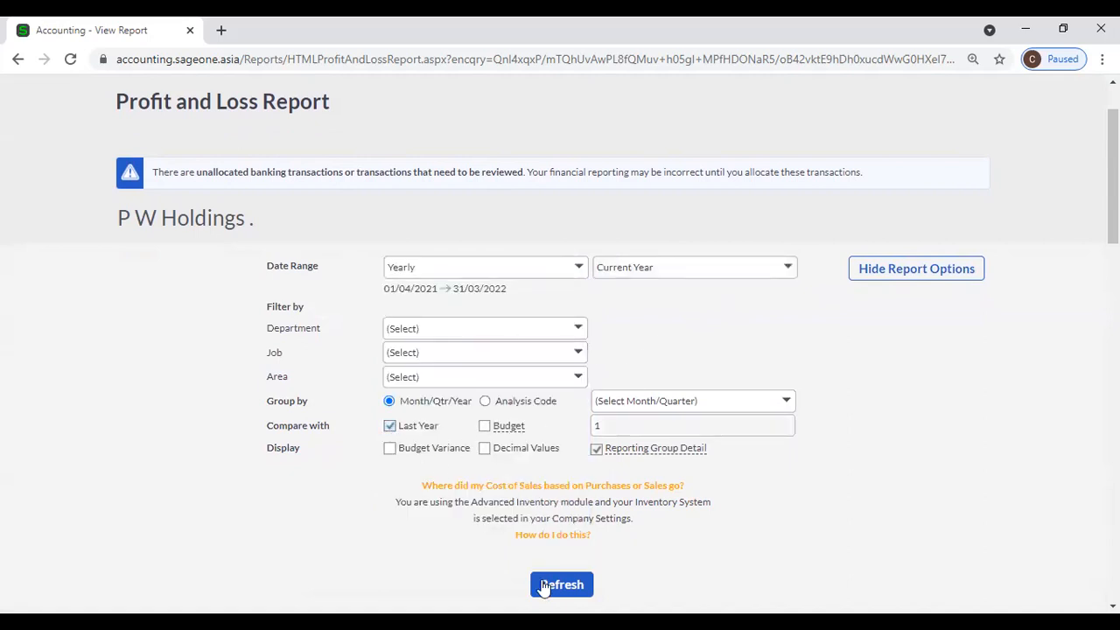
left_click(583, 586)
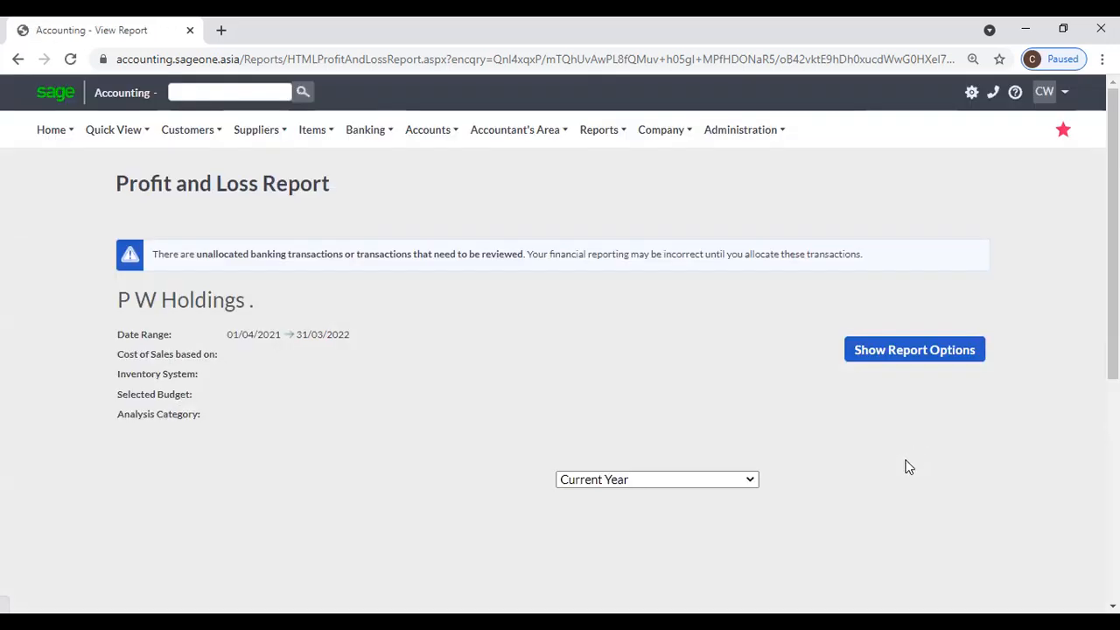
scroll(846, 449, "down", 2)
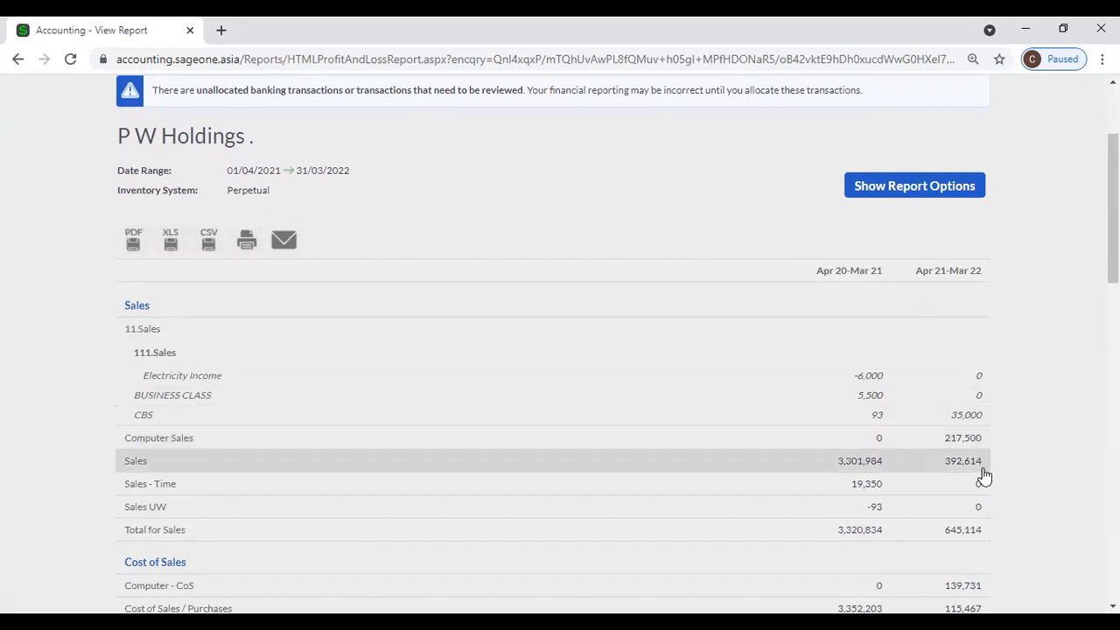
Step: Switch the comparison to budget 1 with Budget Variance displayed, and refresh the current year's Profit and Loss report
left_click(867, 187)
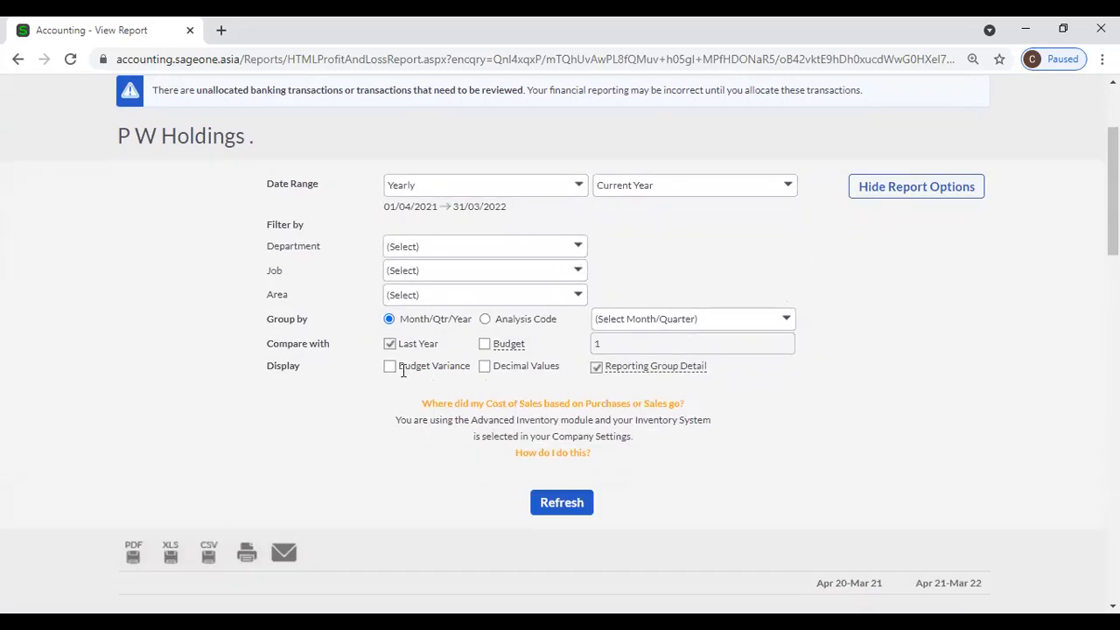
left_click(389, 366)
left_click(483, 344)
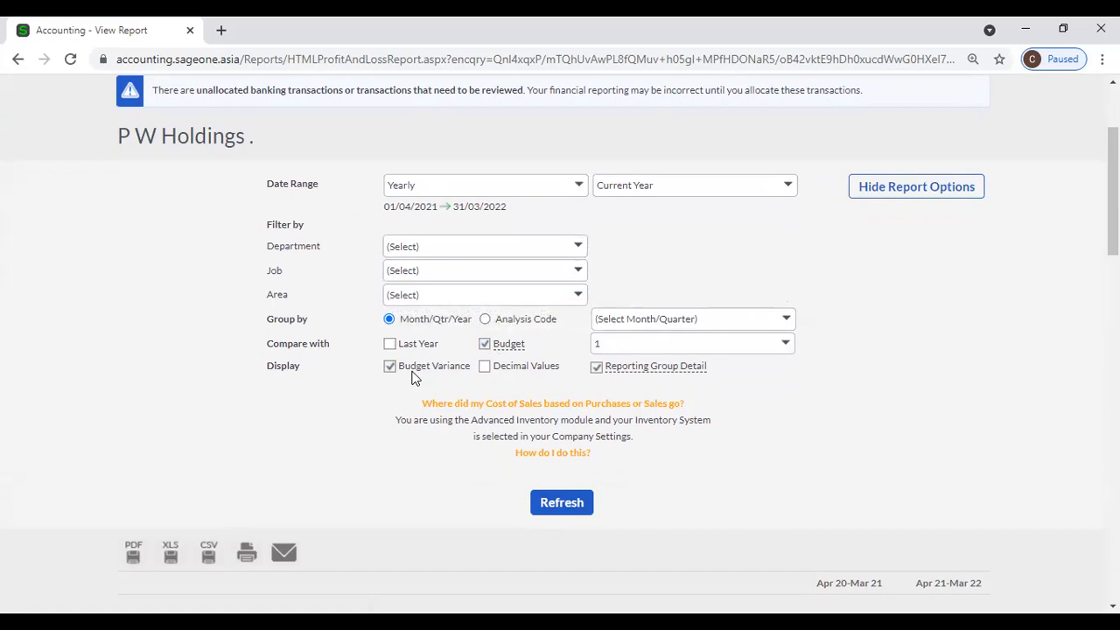
left_click(543, 506)
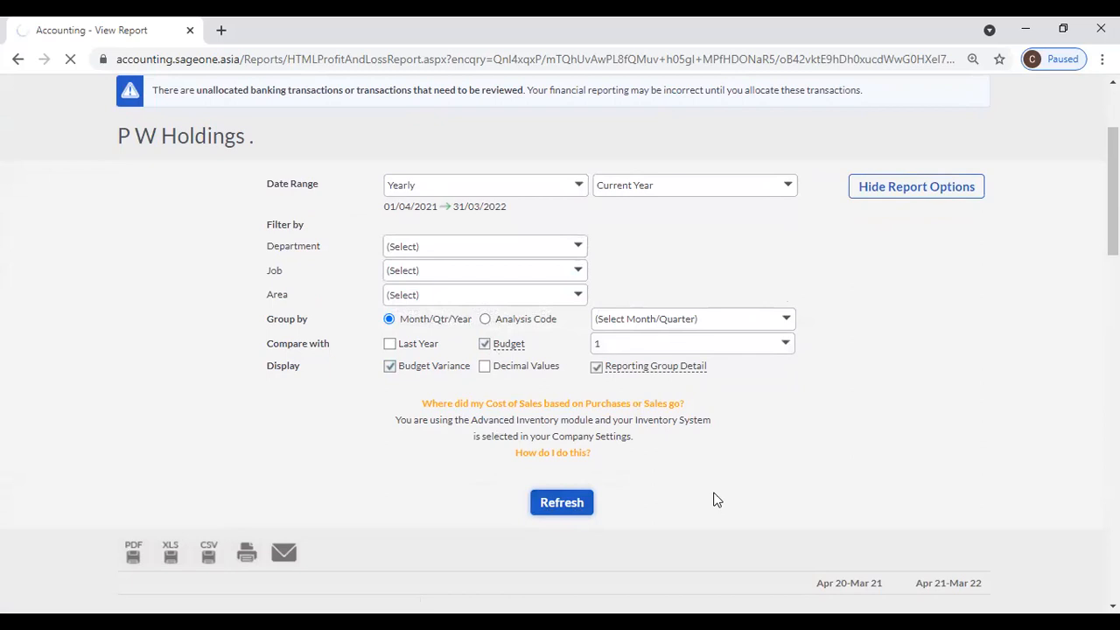
scroll(713, 499, "down", 3)
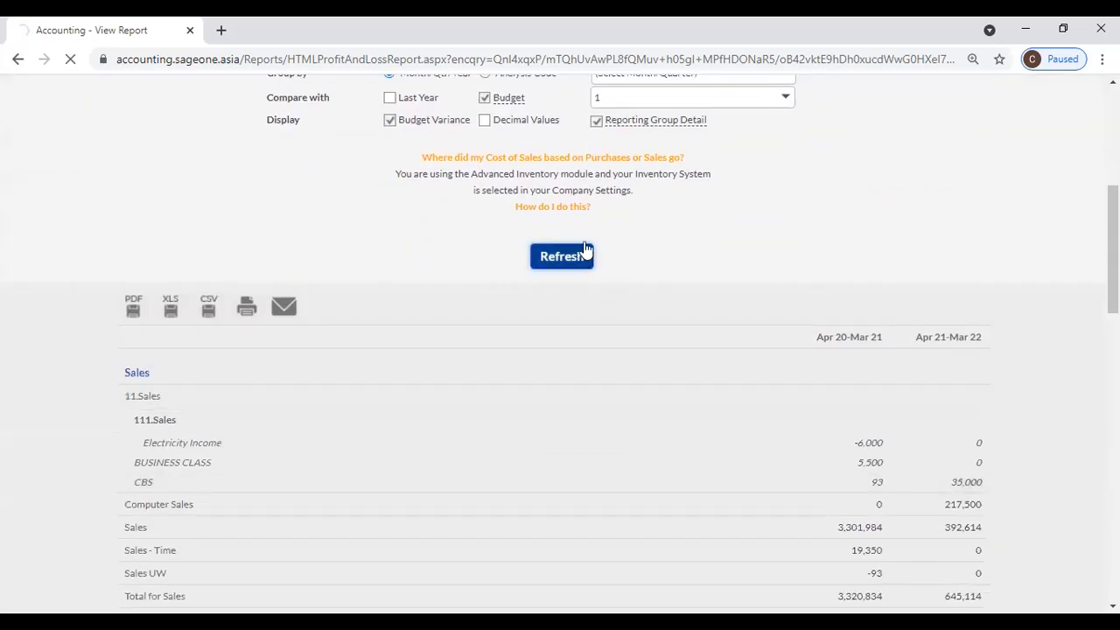
Step: Try to compare the current year's Profit and Loss report with 2020/2021 BUDGET and refresh it
scroll(665, 241, "up", 1)
left_click(786, 181)
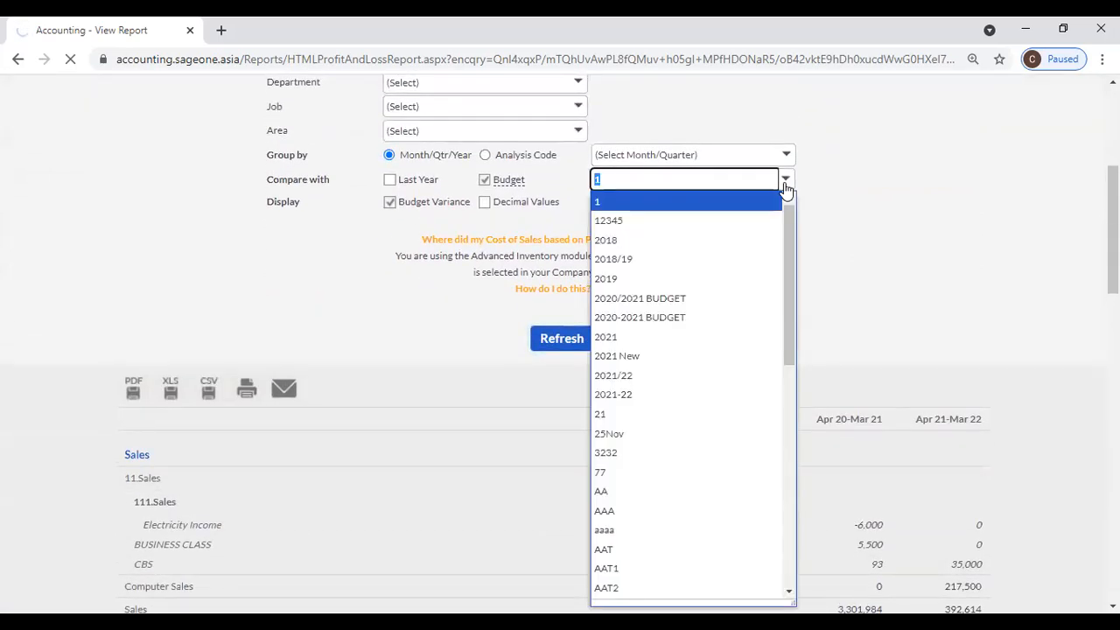
left_click(742, 302)
left_click(559, 340)
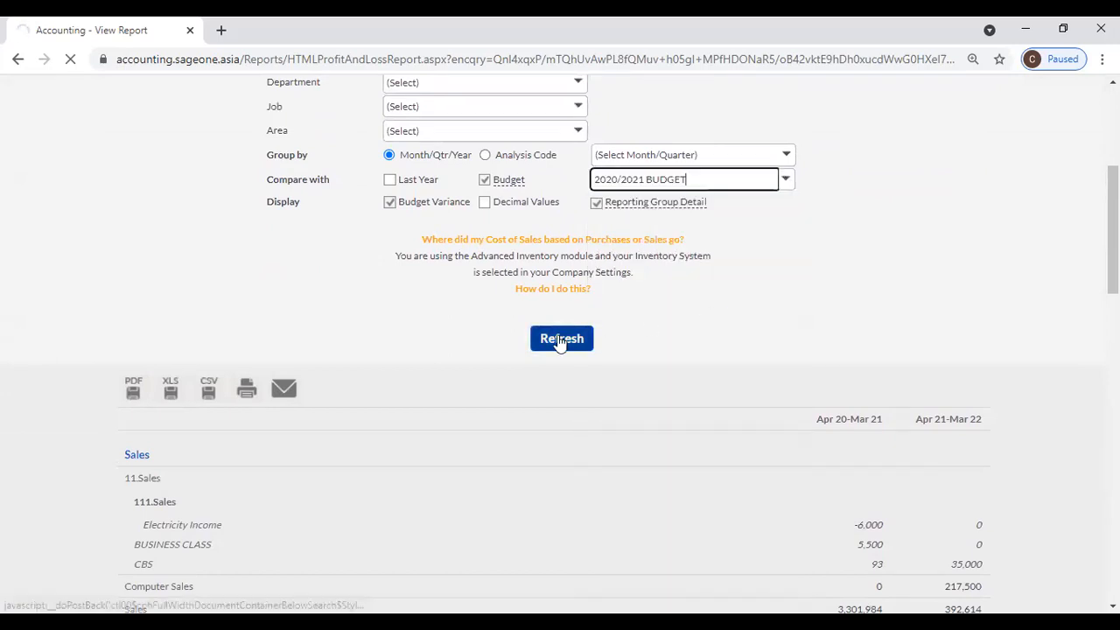
scroll(827, 423, "down", 3)
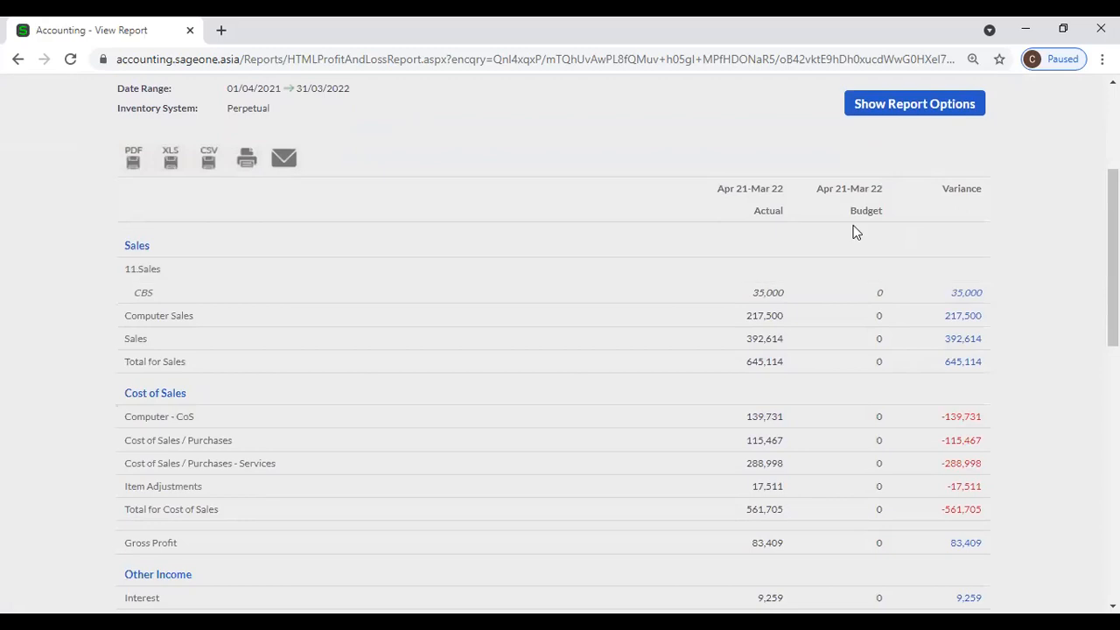
scroll(916, 311, "up", 3)
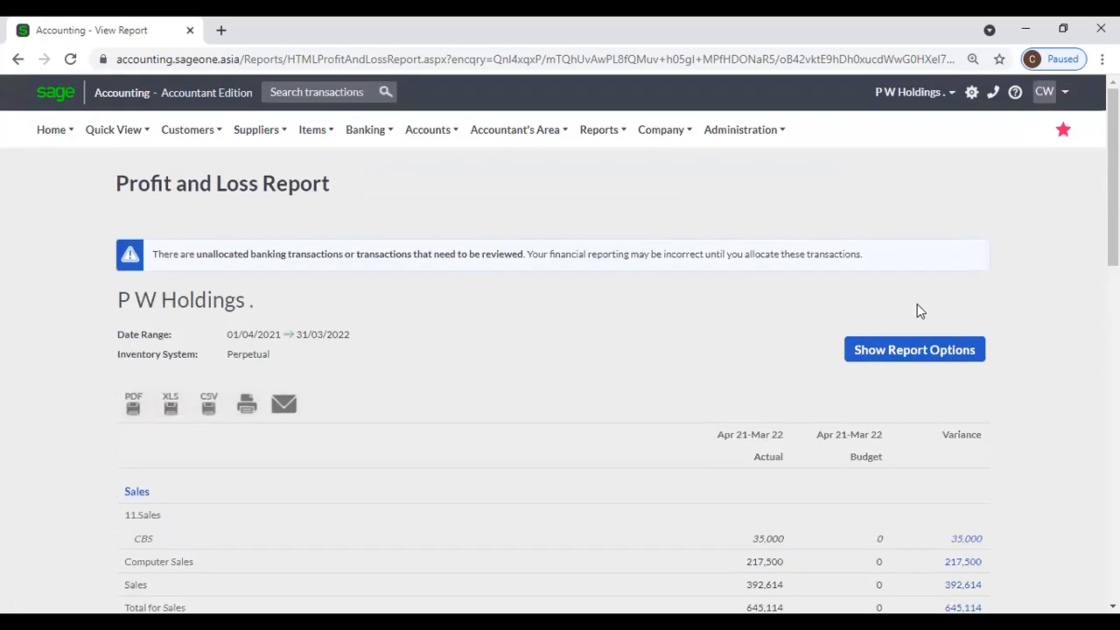
Step: Change the comparison budget to 2020-2021 BUDGET, refresh the Profit and Loss report and view its actual, budget and variance columns
left_click(901, 349)
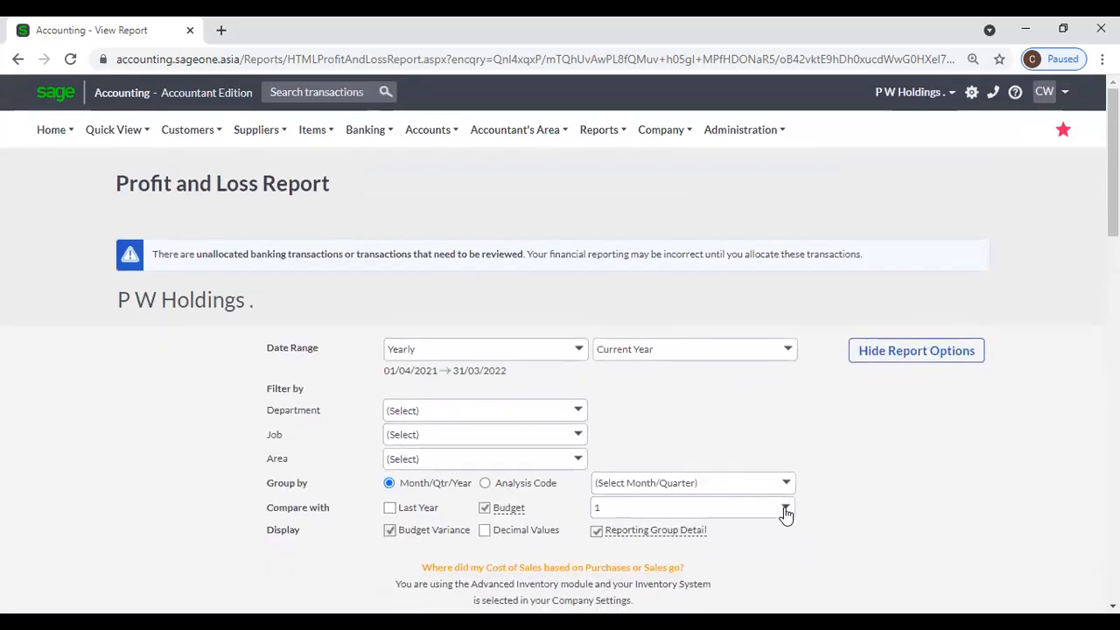
left_click(785, 509)
left_click(687, 224)
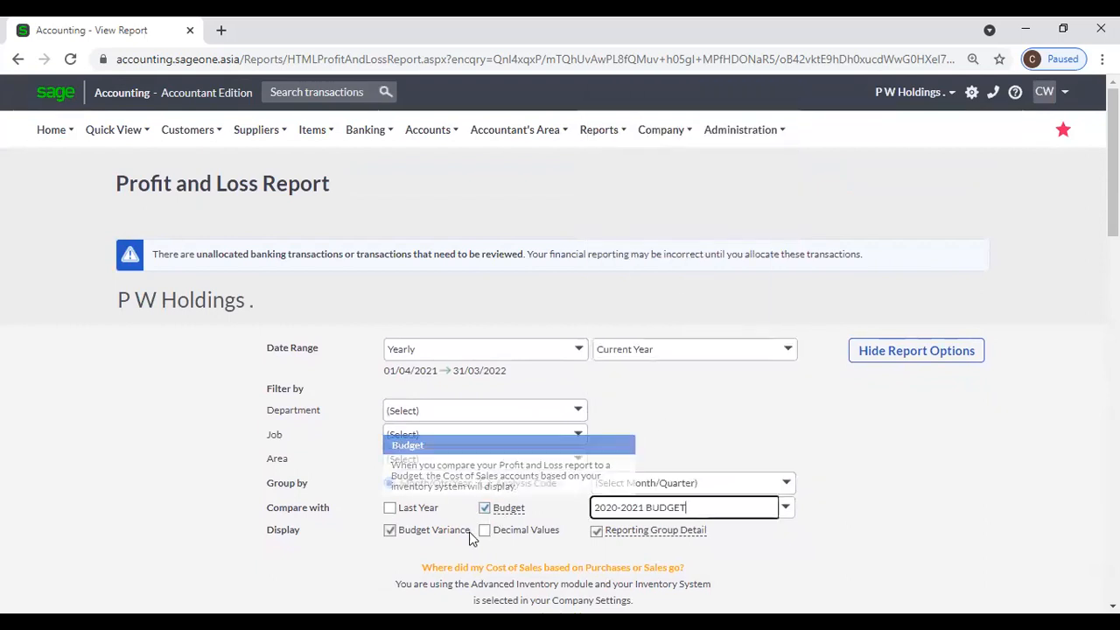
left_click(898, 521)
scroll(899, 521, "down", 2)
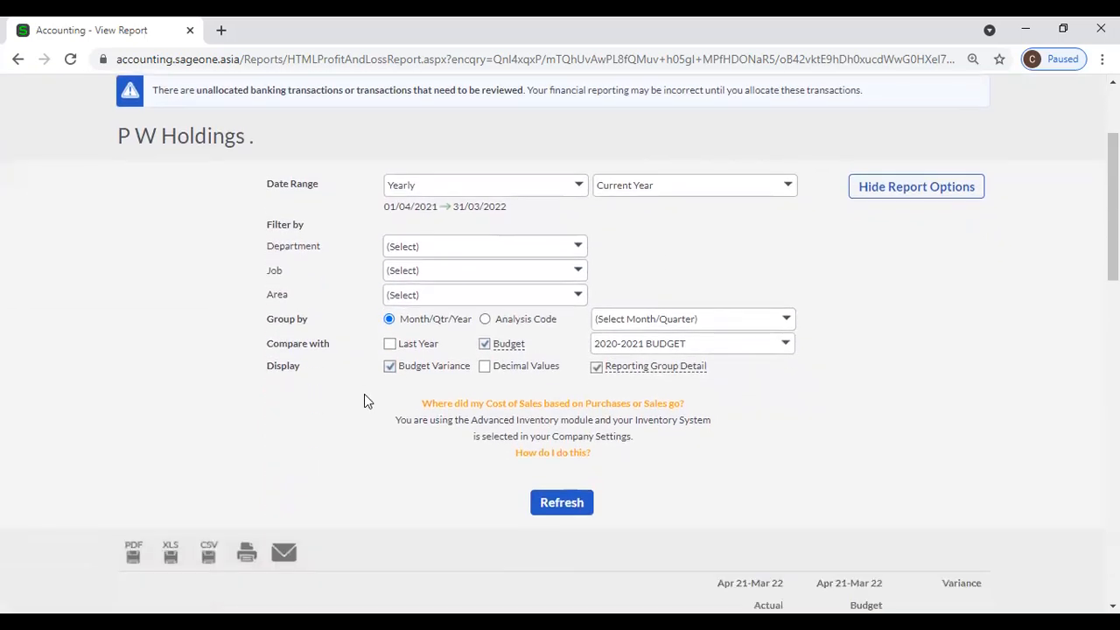
left_click(562, 502)
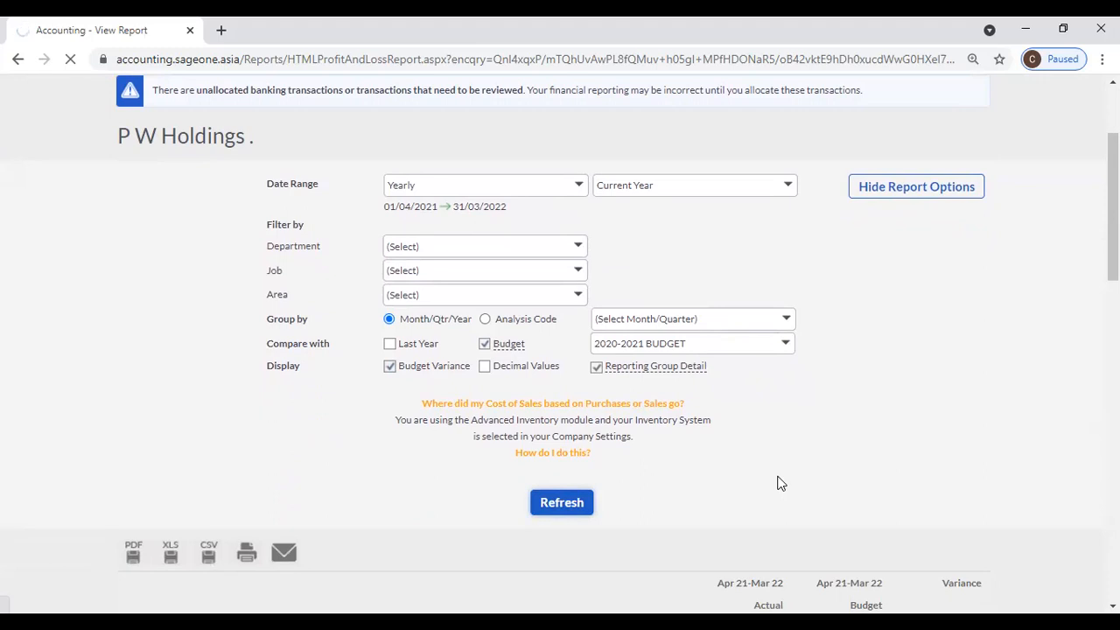
scroll(780, 483, "down", 2)
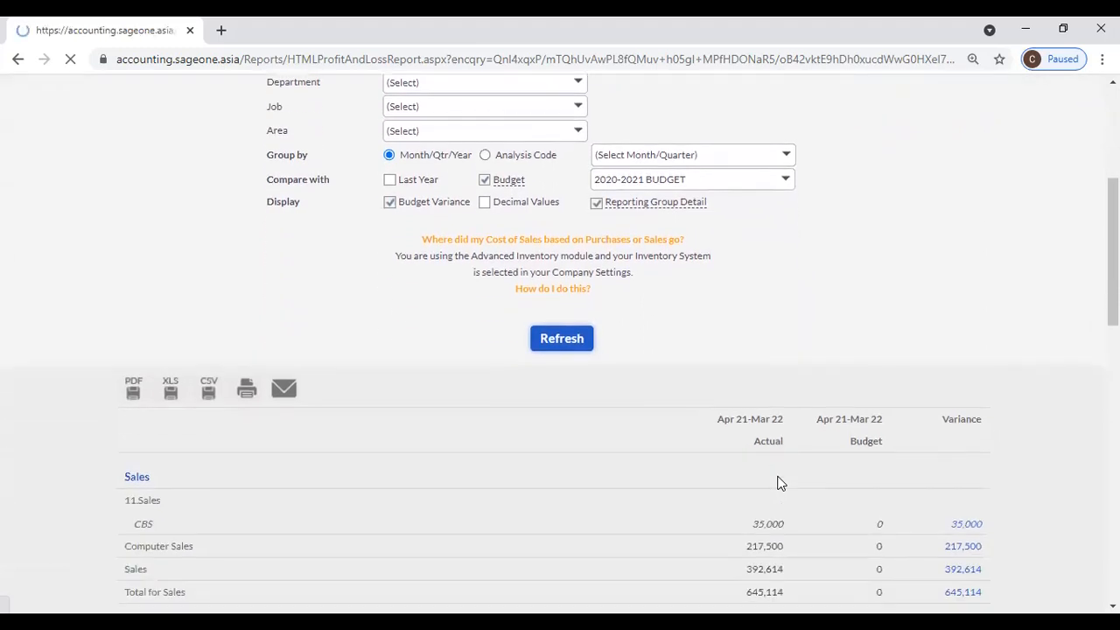
scroll(779, 482, "down", 2)
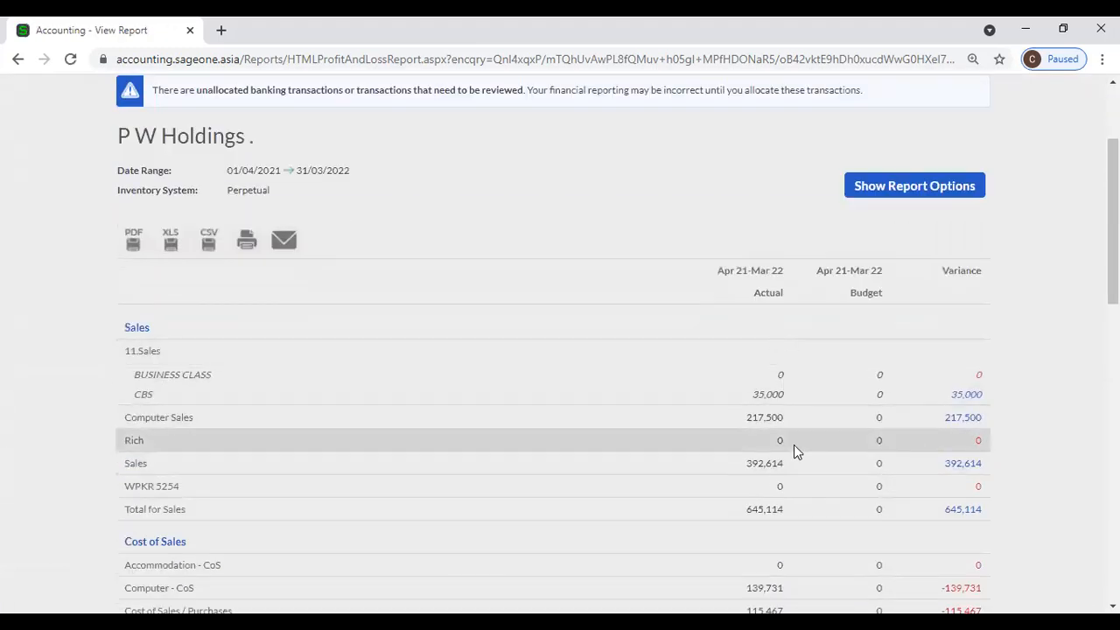
scroll(854, 408, "down", 1)
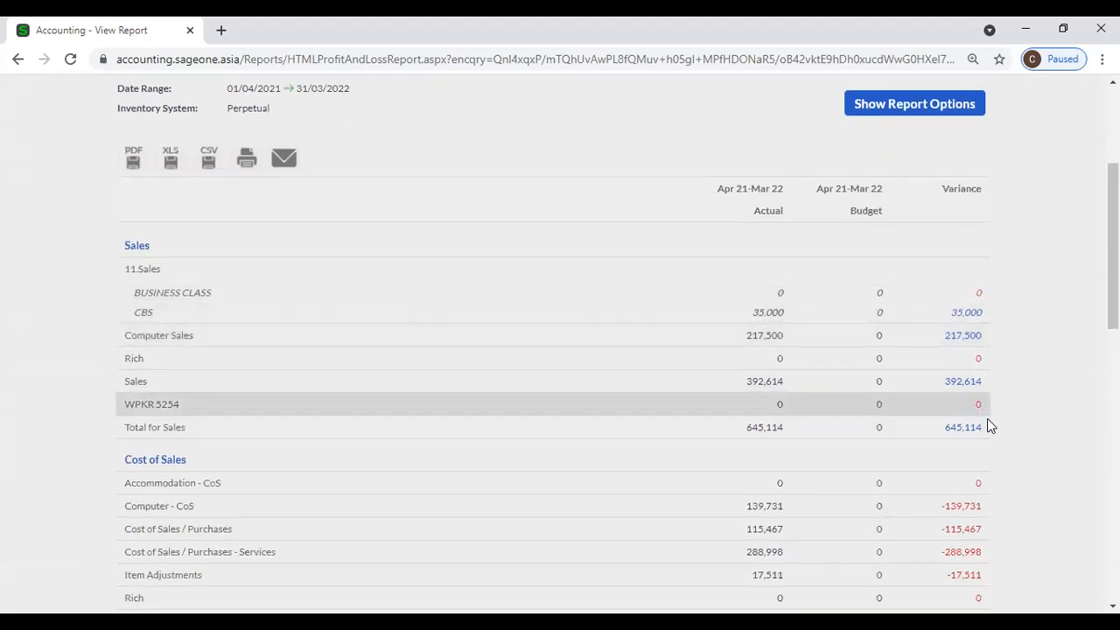
Step: Enable Decimal Values in the report options and refresh the budget comparison
scroll(1016, 461, "up", 3)
left_click(886, 354)
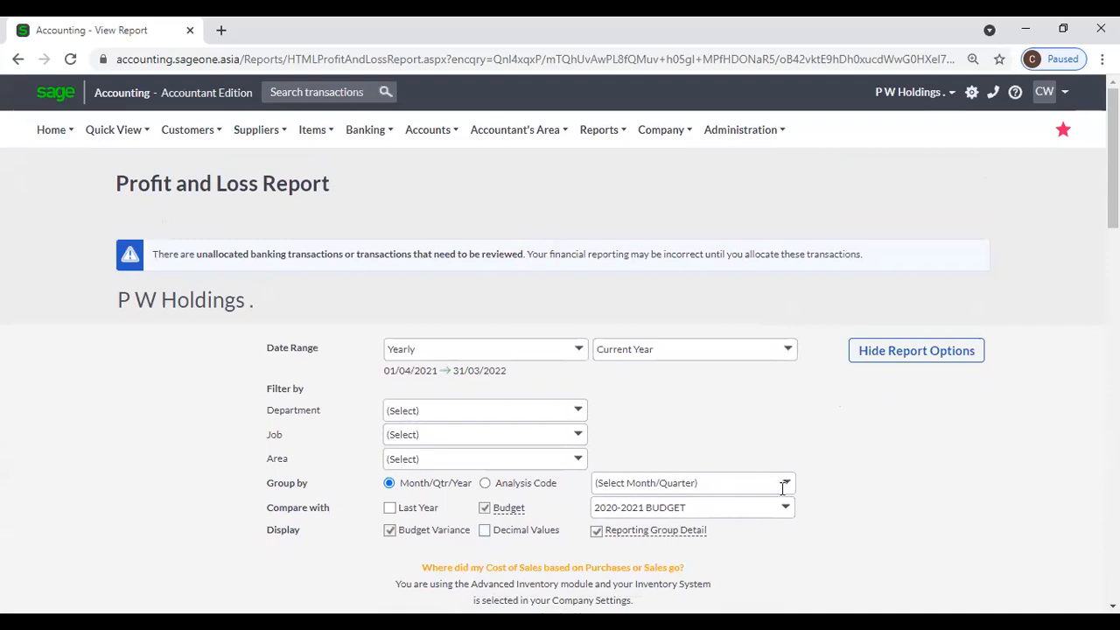
scroll(812, 489, "down", 4)
scroll(897, 524, "down", 2)
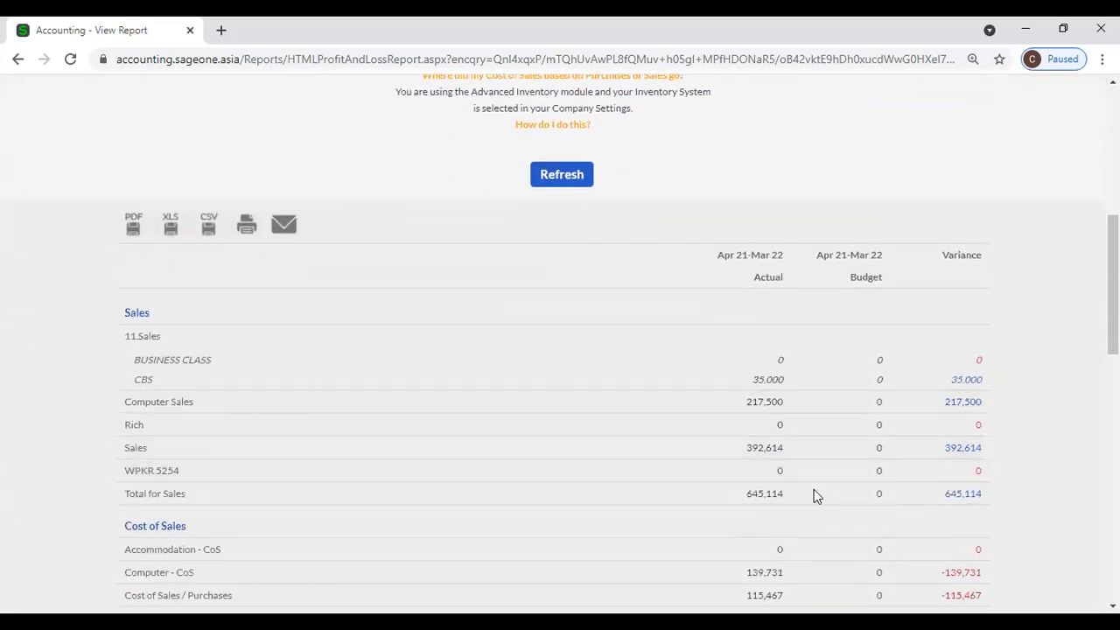
scroll(812, 495, "up", 3)
left_click(483, 290)
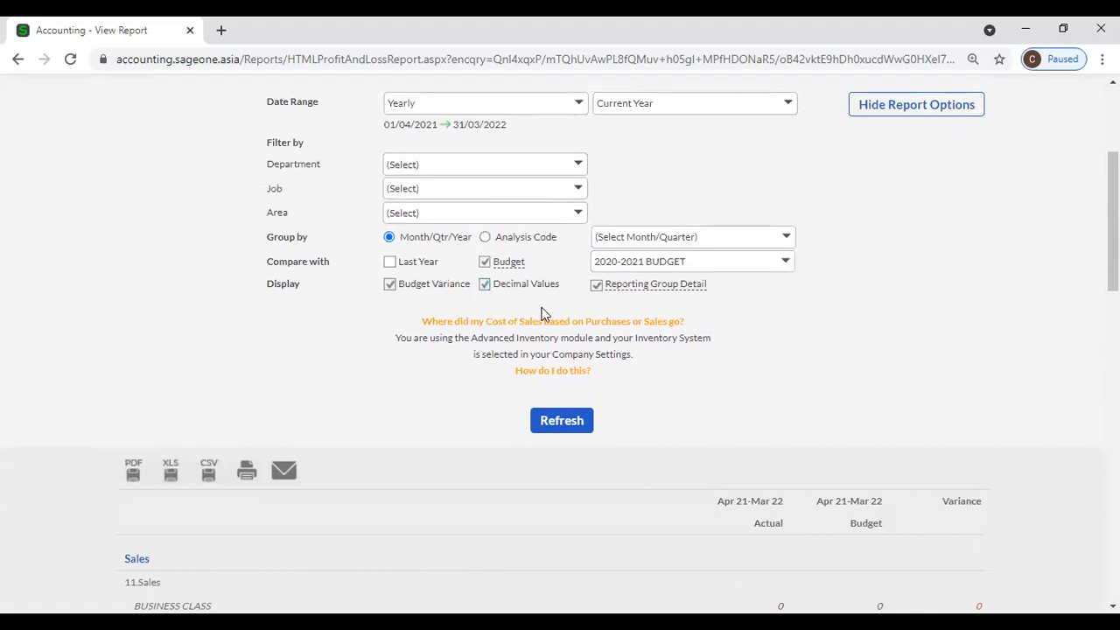
left_click(575, 423)
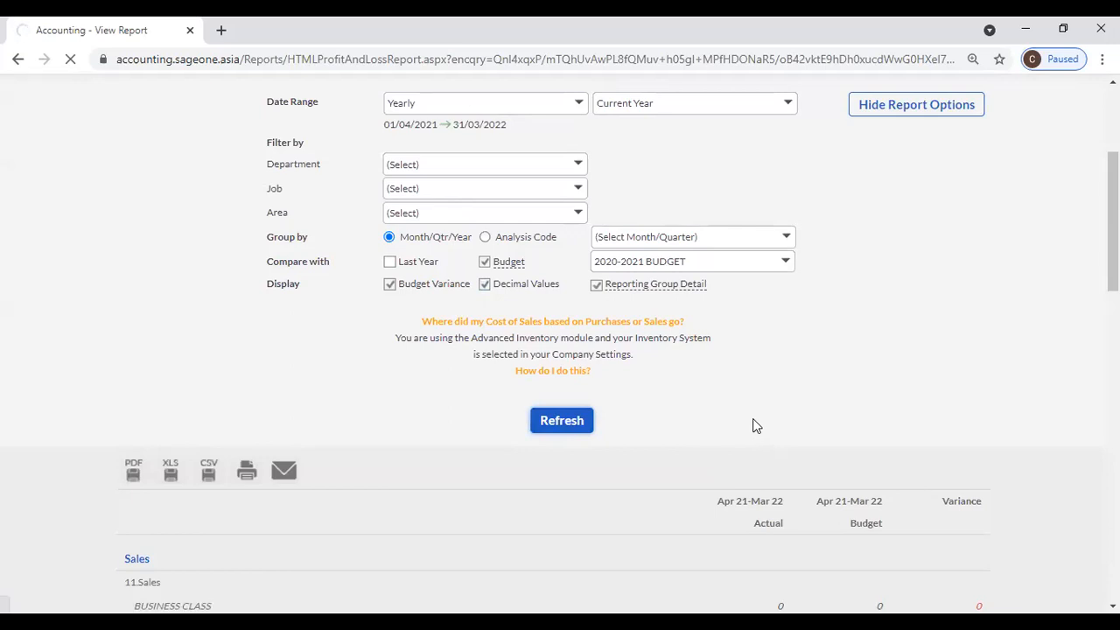
scroll(752, 426, "down", 3)
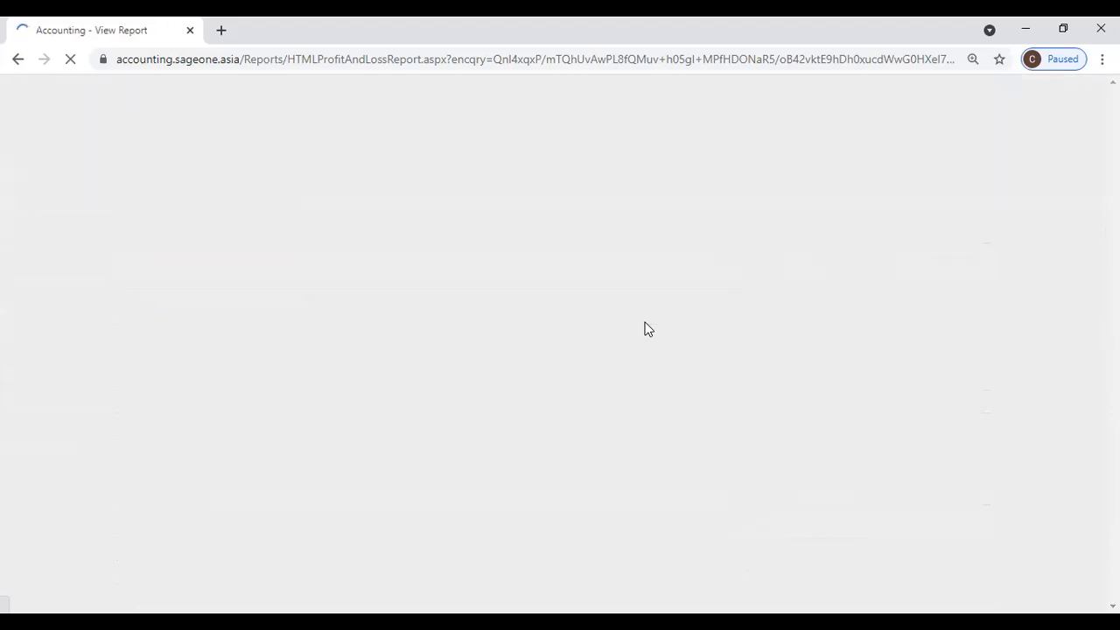
scroll(930, 452, "down", 2)
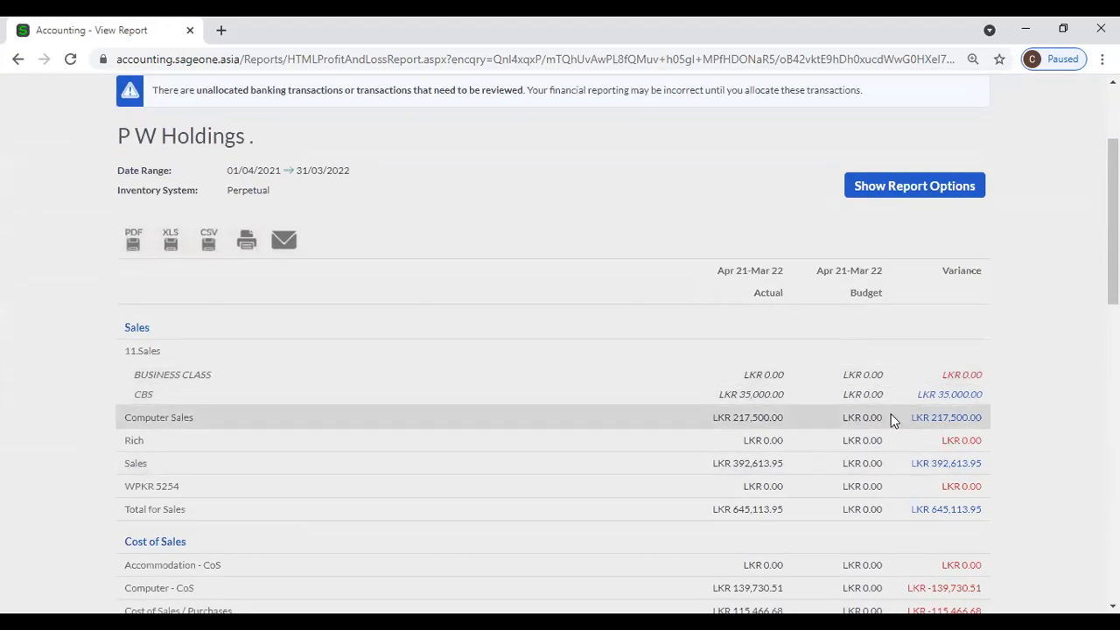
Step: Clear the Decimal Values option without refreshing, and look through the report's account lines down to the expenses
left_click(882, 201)
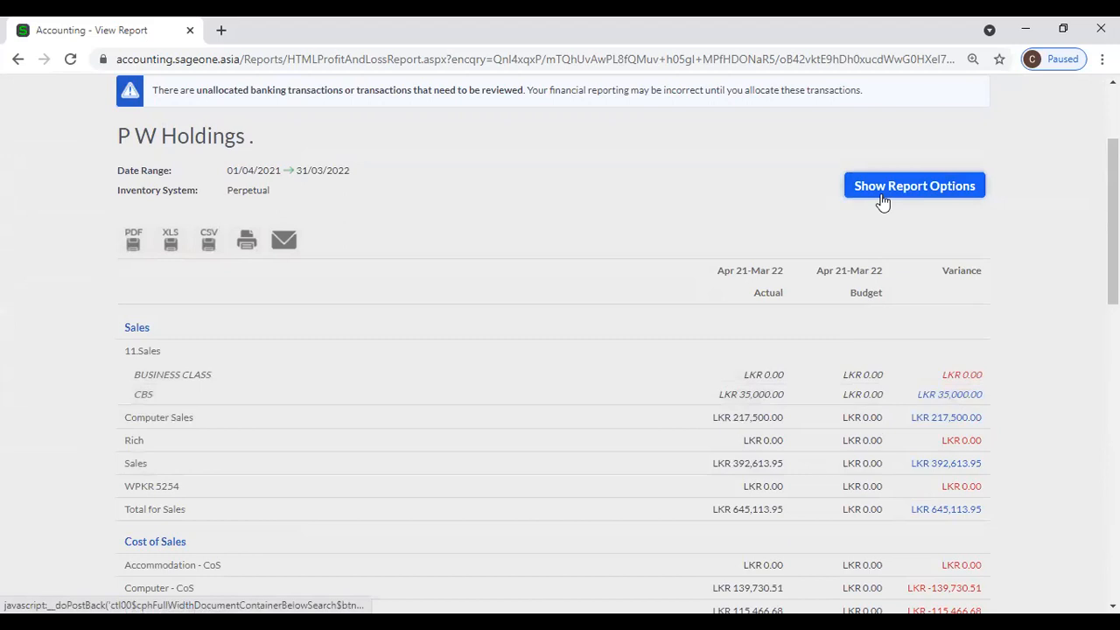
left_click(485, 366)
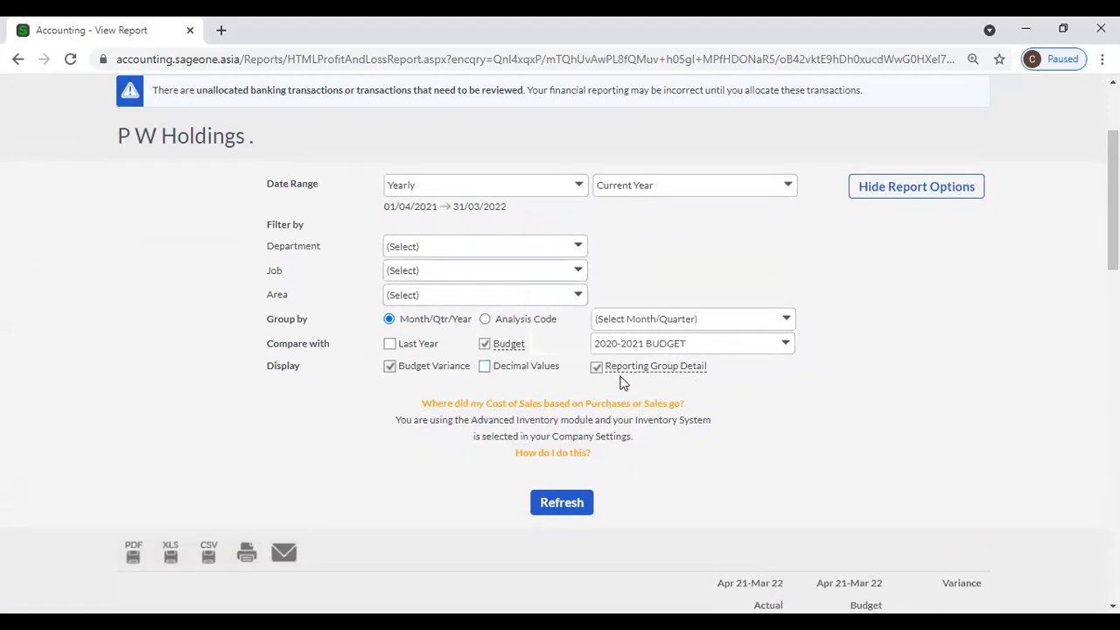
scroll(698, 385, "down", 2)
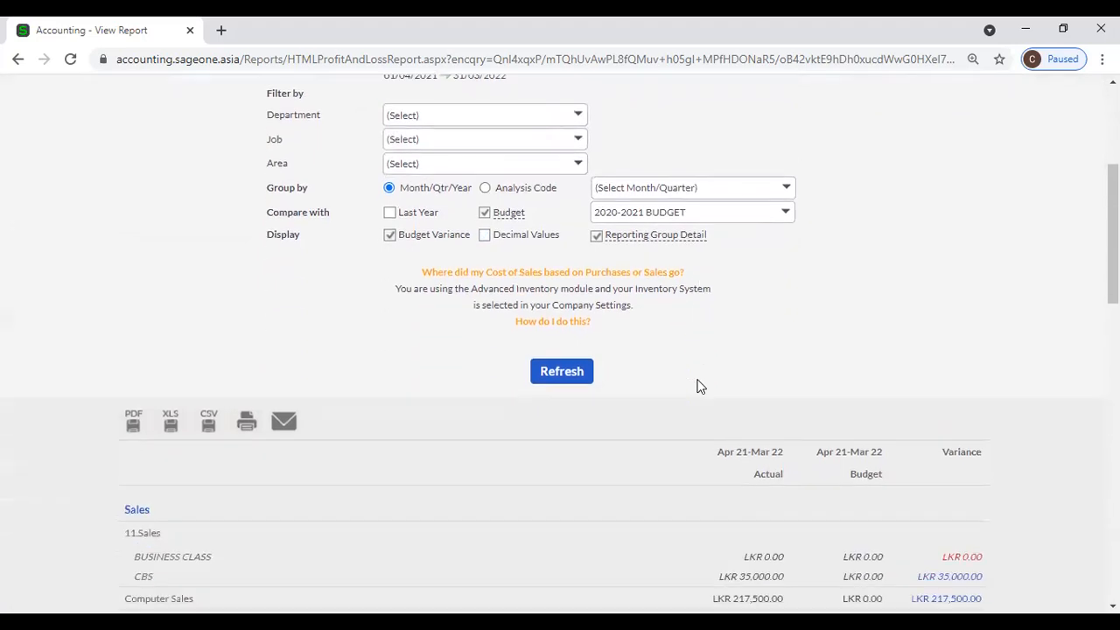
scroll(675, 359, "down", 8)
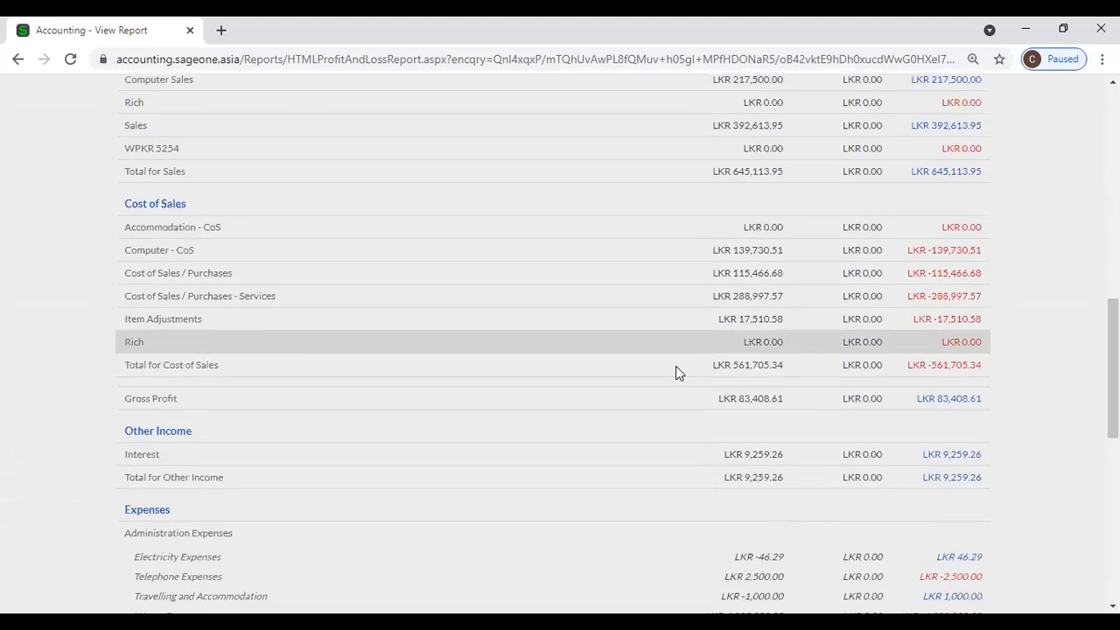
Step: Duplicate the report in a second browser tab, turn off Reporting Group Detail there, refresh and view the summarised groups
right_click(118, 39)
left_click(157, 161)
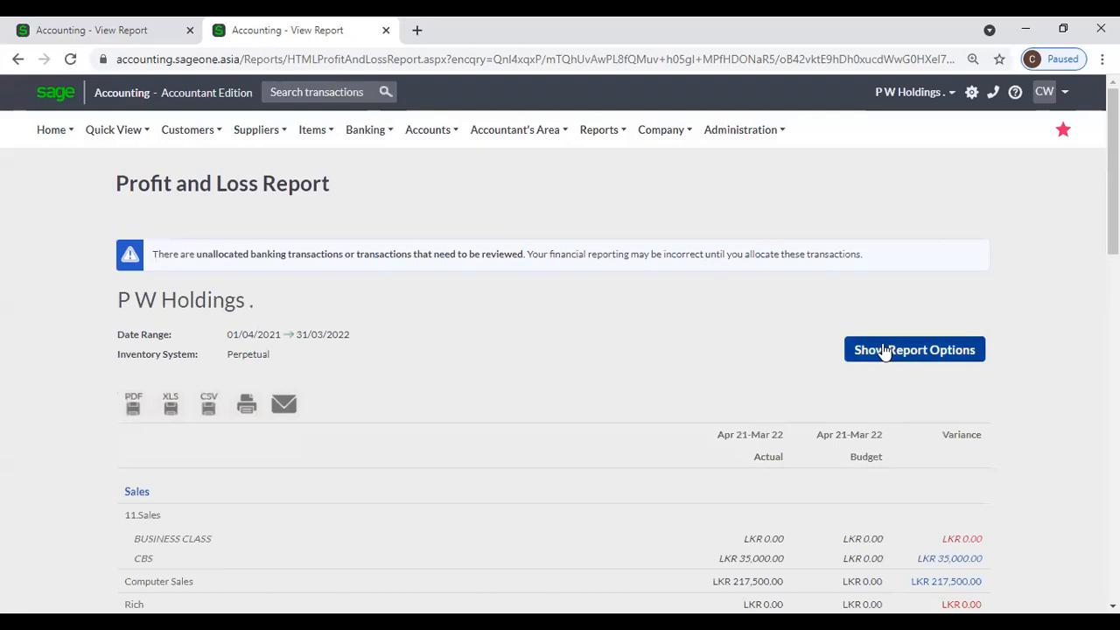
left_click(883, 350)
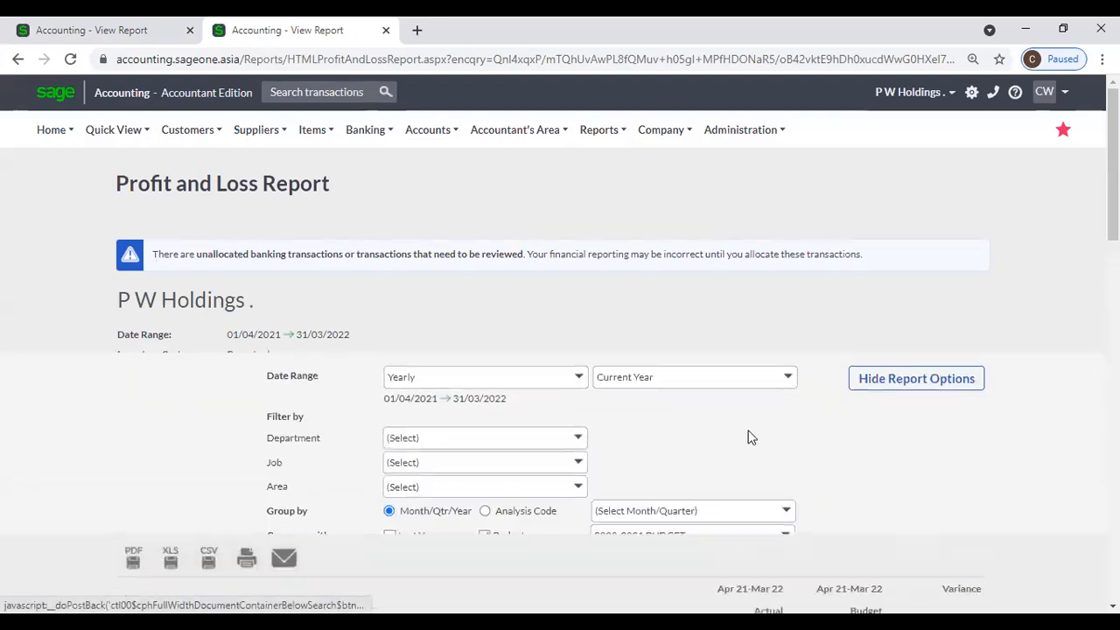
scroll(875, 471, "down", 4)
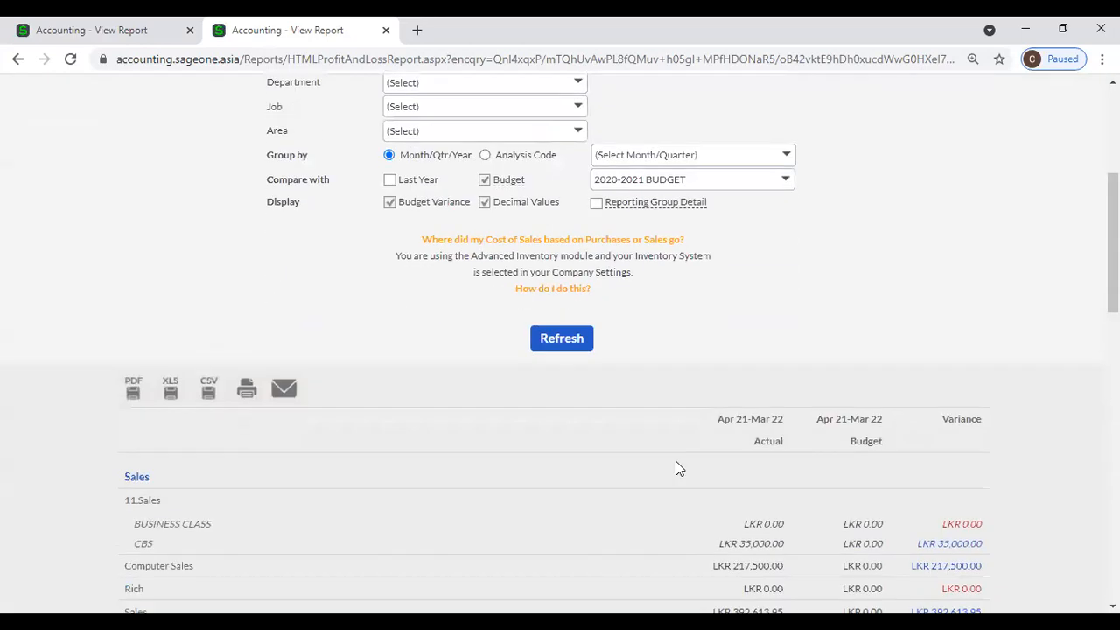
left_click(567, 340)
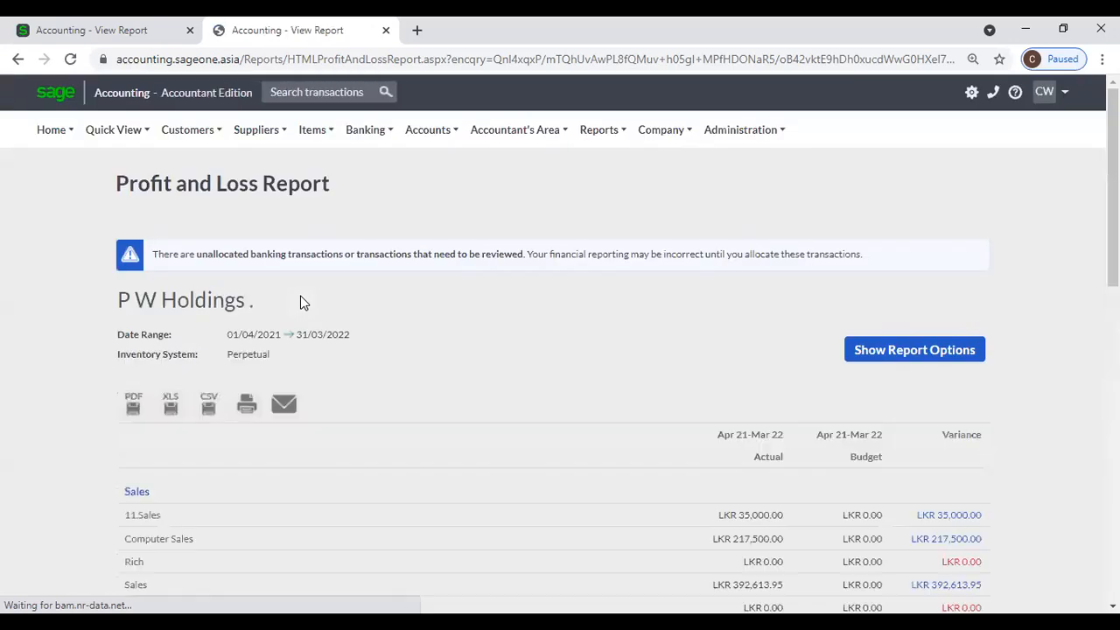
scroll(300, 303, "down", 7)
scroll(300, 303, "down", 2)
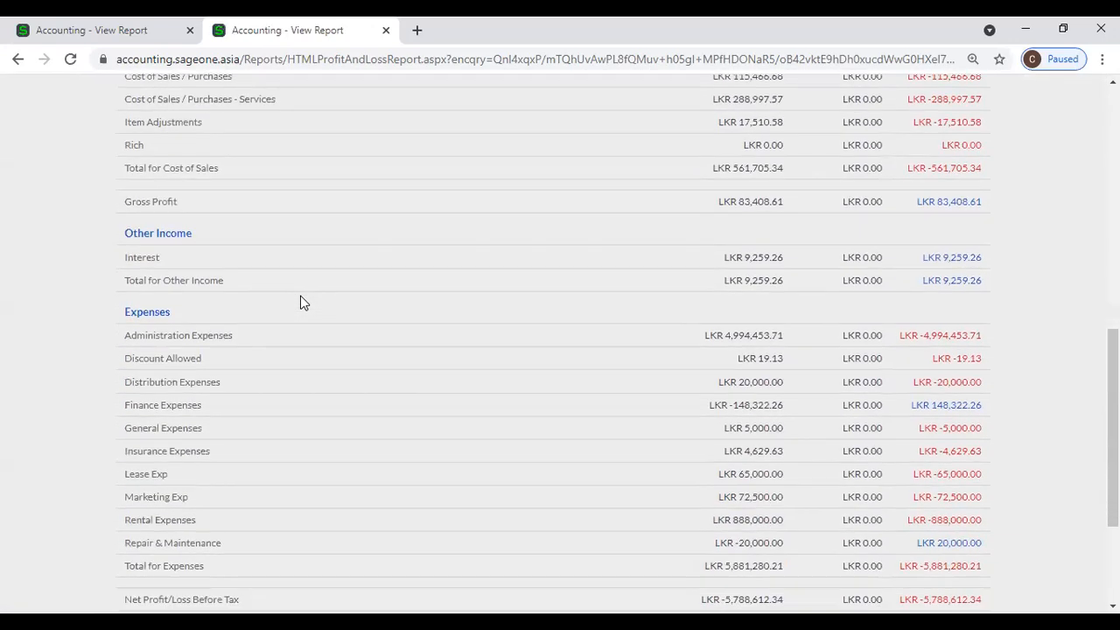
Step: Compare the Administration Expenses group in the detailed report with its summarised line in the duplicated report
left_click(118, 40)
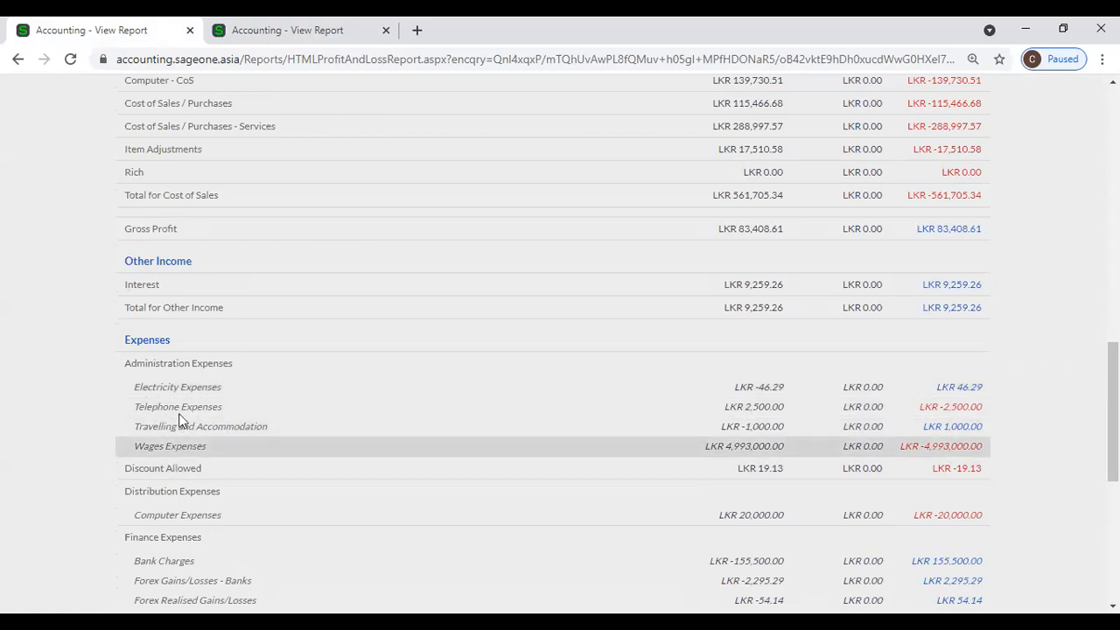
left_click(262, 31)
scroll(869, 269, "up", 10)
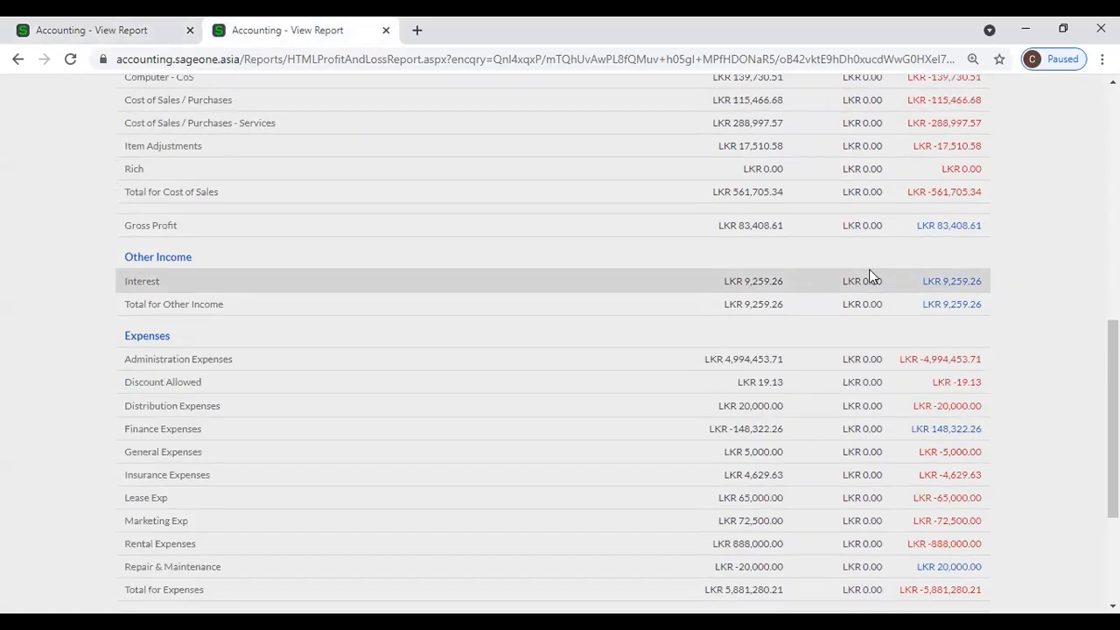
left_click(883, 349)
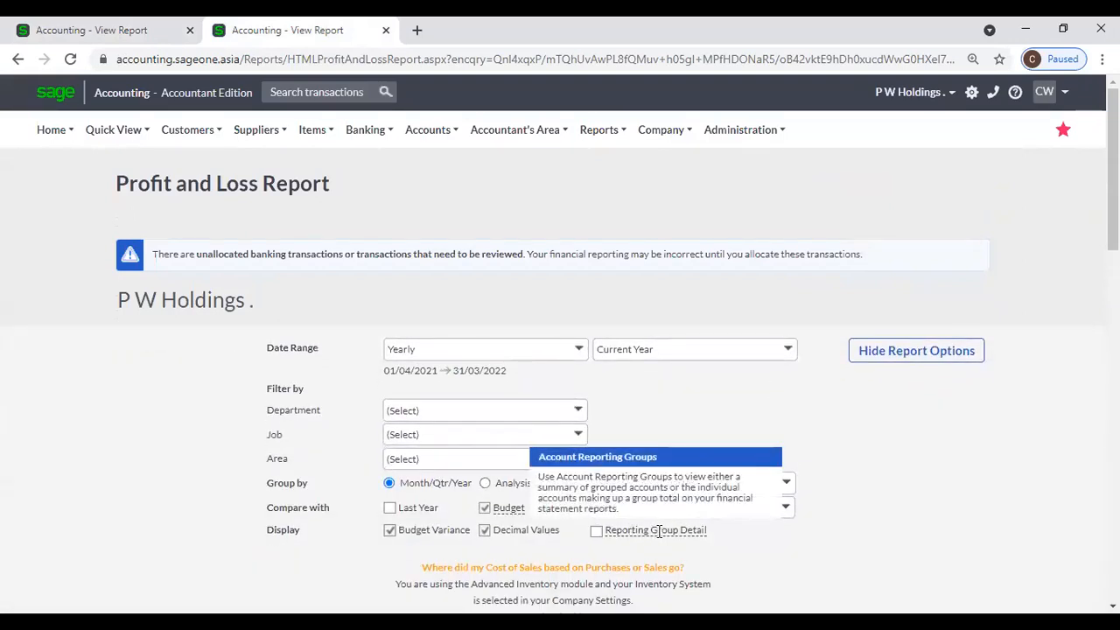
scroll(659, 534, "down", 8)
scroll(659, 536, "down", 1)
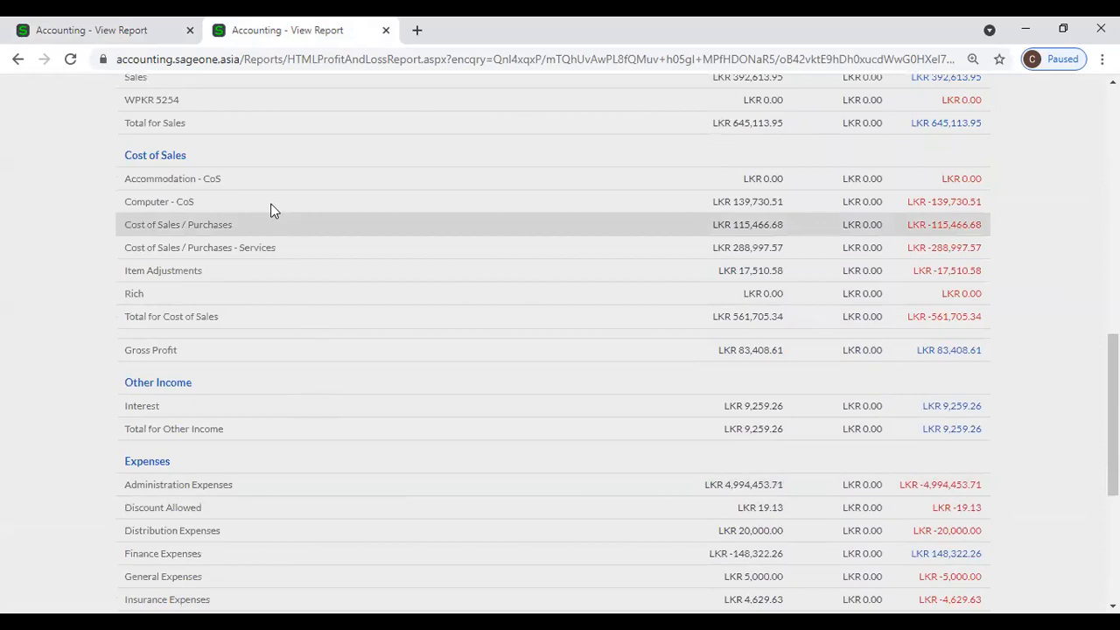
scroll(214, 436, "down", 2)
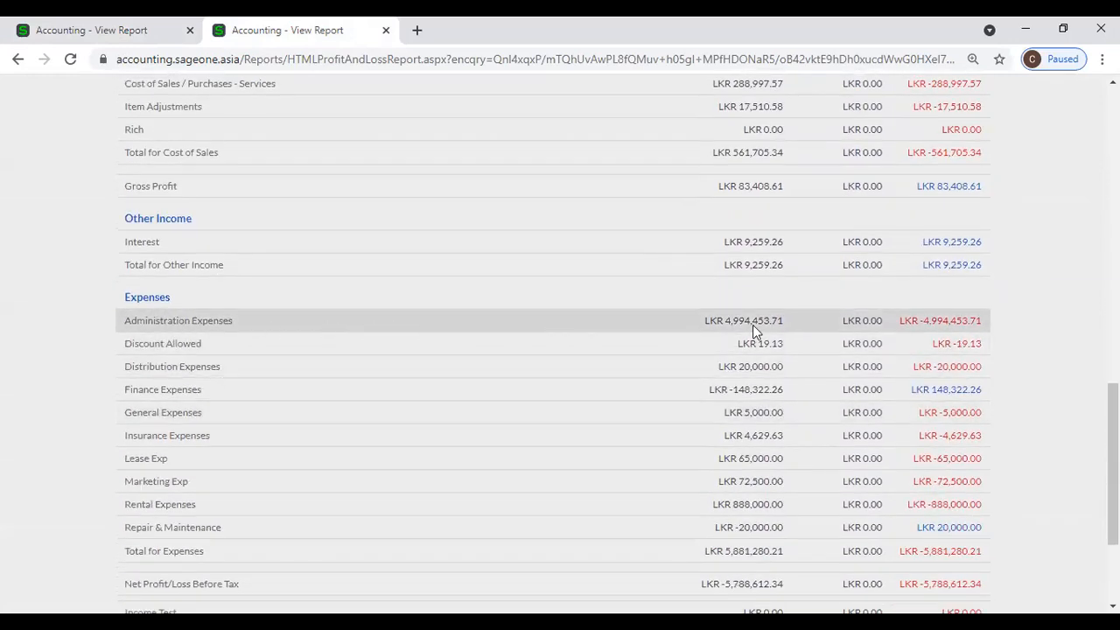
left_click(138, 33)
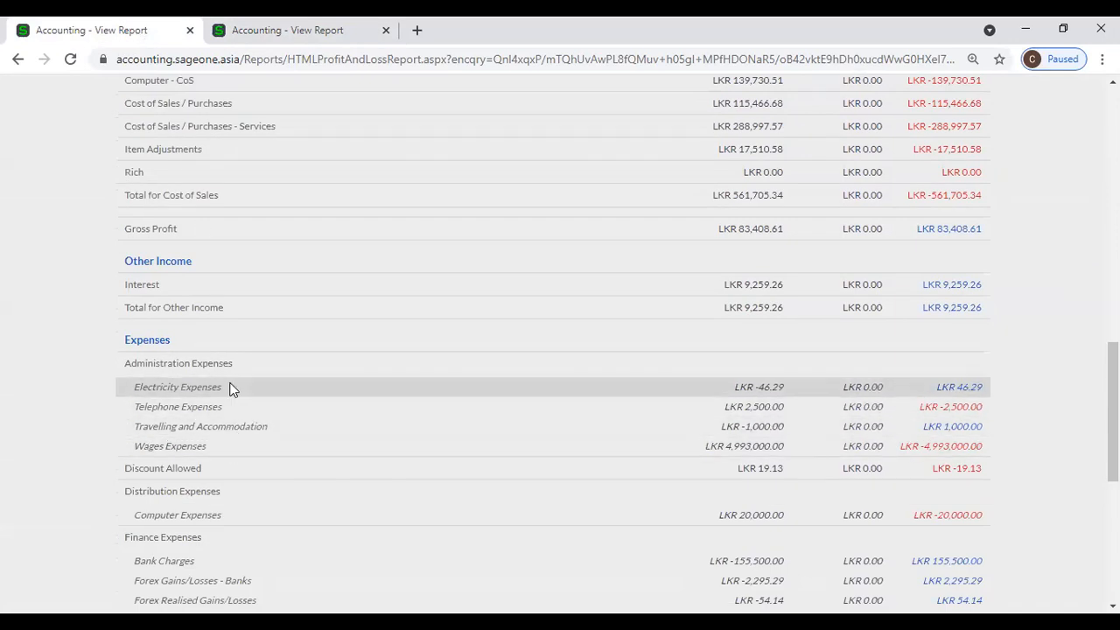
left_click(276, 32)
Step: Read the explanation of the Reporting Group Detail option and review the summarised report down to net profit
scroll(919, 236, "up", 4)
scroll(915, 227, "up", 3)
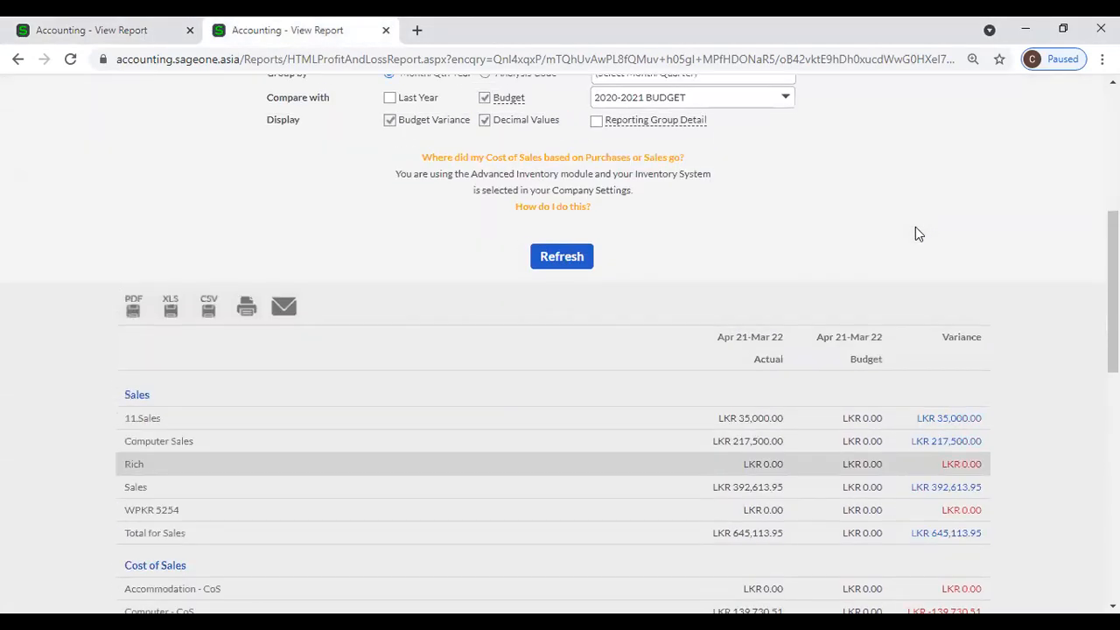
scroll(620, 240, "up", 2)
mouse_move(667, 281)
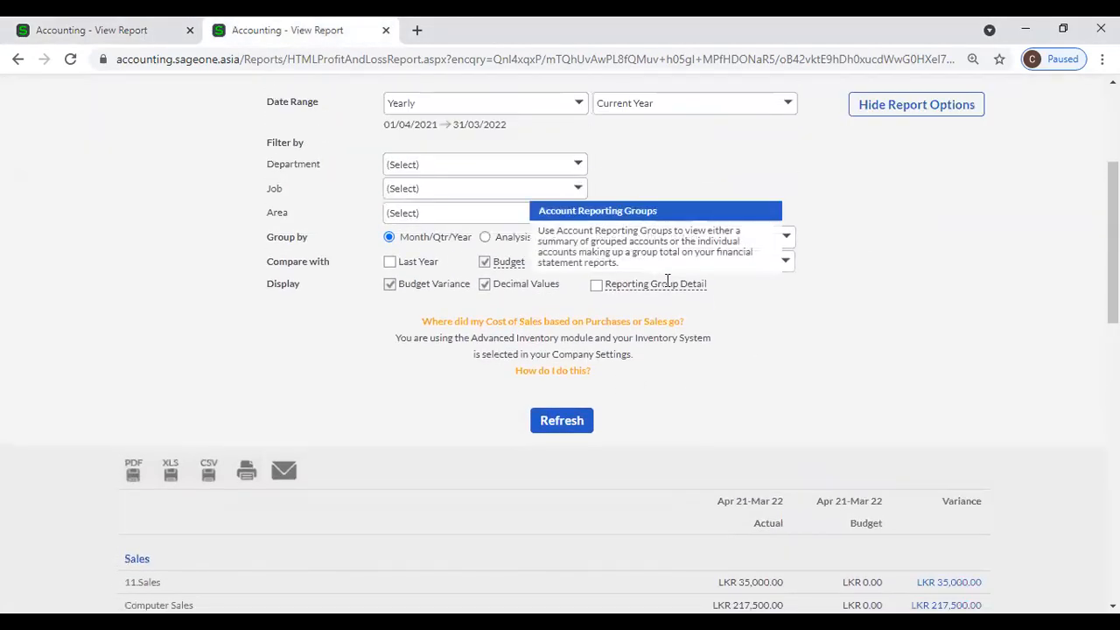
scroll(667, 281, "down", 10)
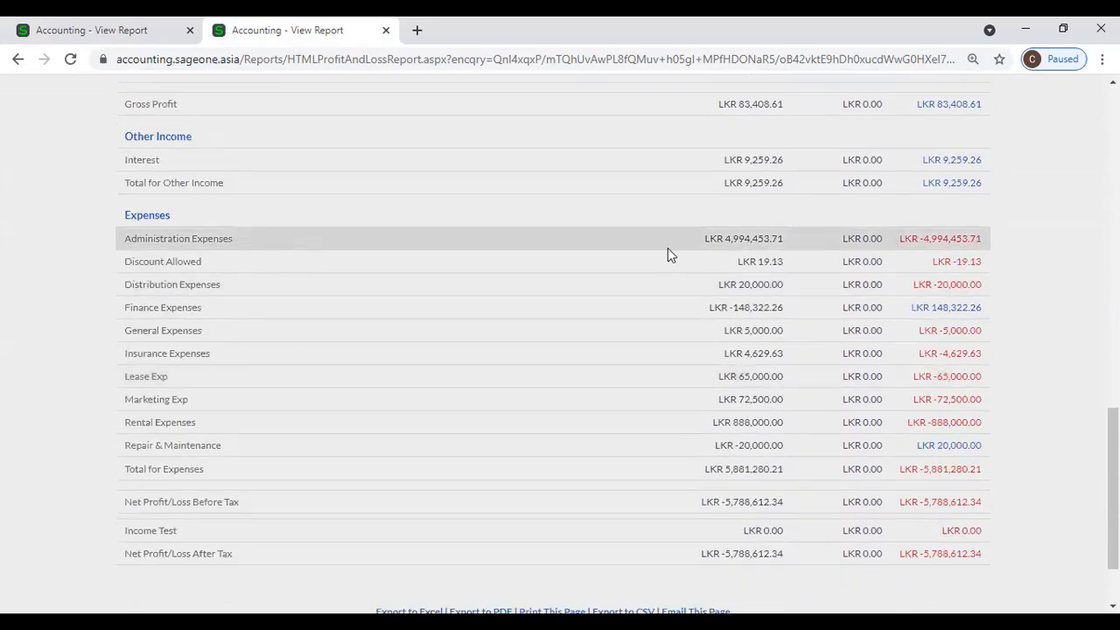
scroll(670, 258, "up", 8)
scroll(670, 265, "up", 3)
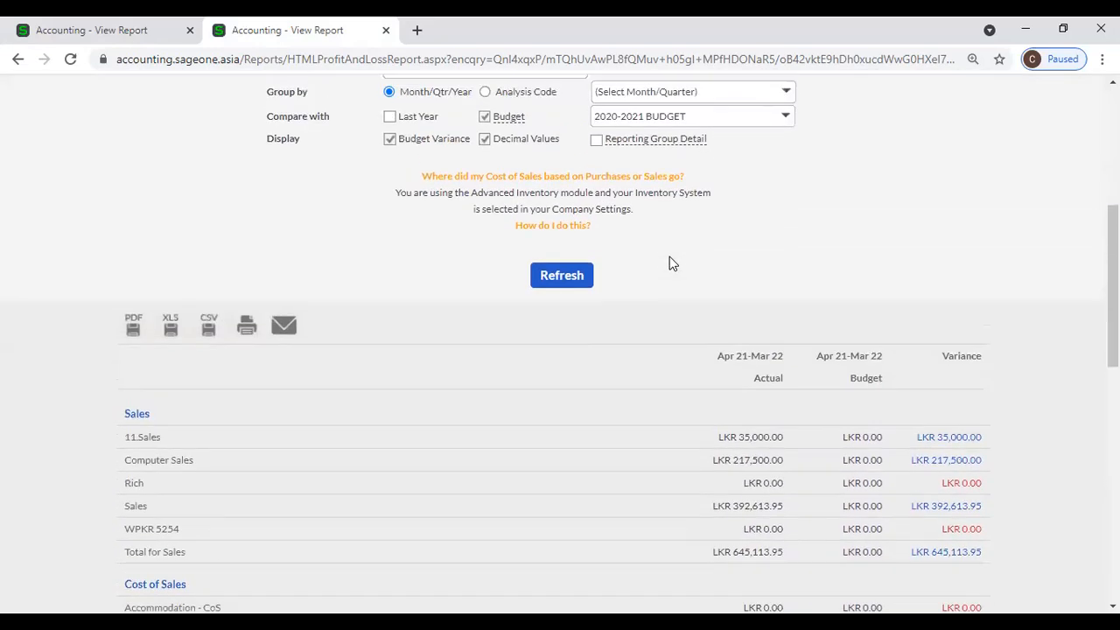
Step: Examine the Profit and Loss report's actual, budget and variance figures together with its comparison and display options
mouse_move(649, 368)
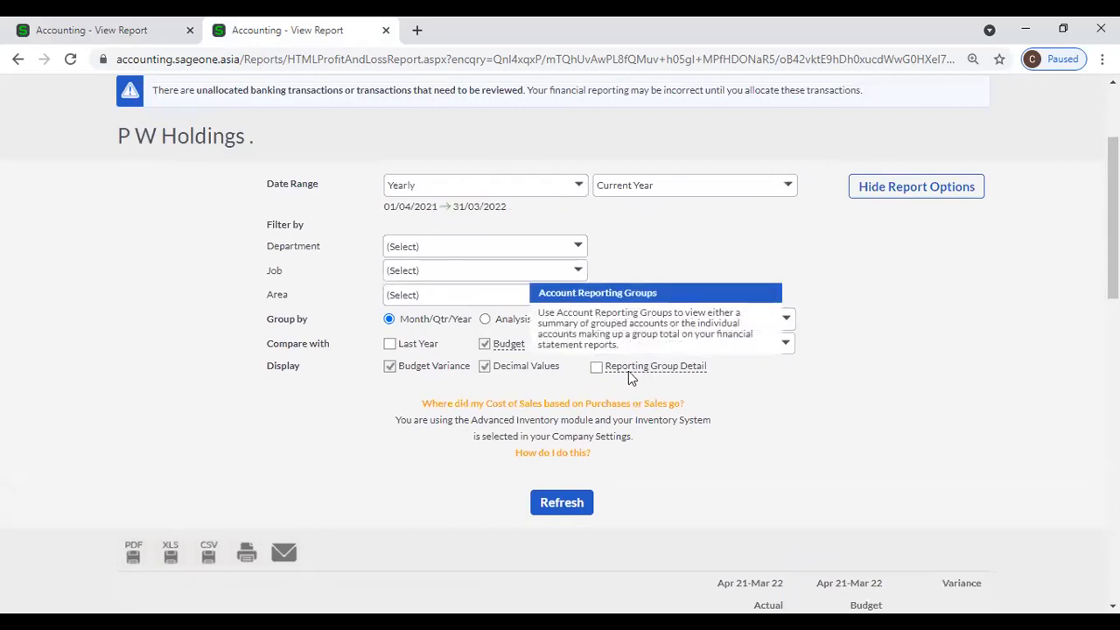
scroll(625, 382, "down", 9)
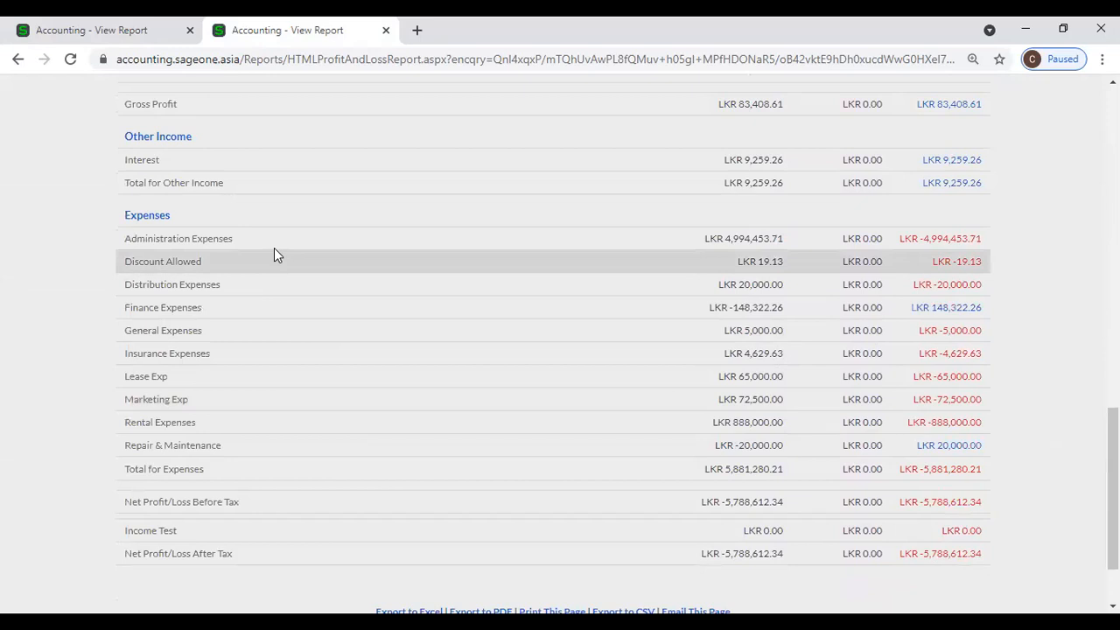
scroll(333, 280, "up", 9)
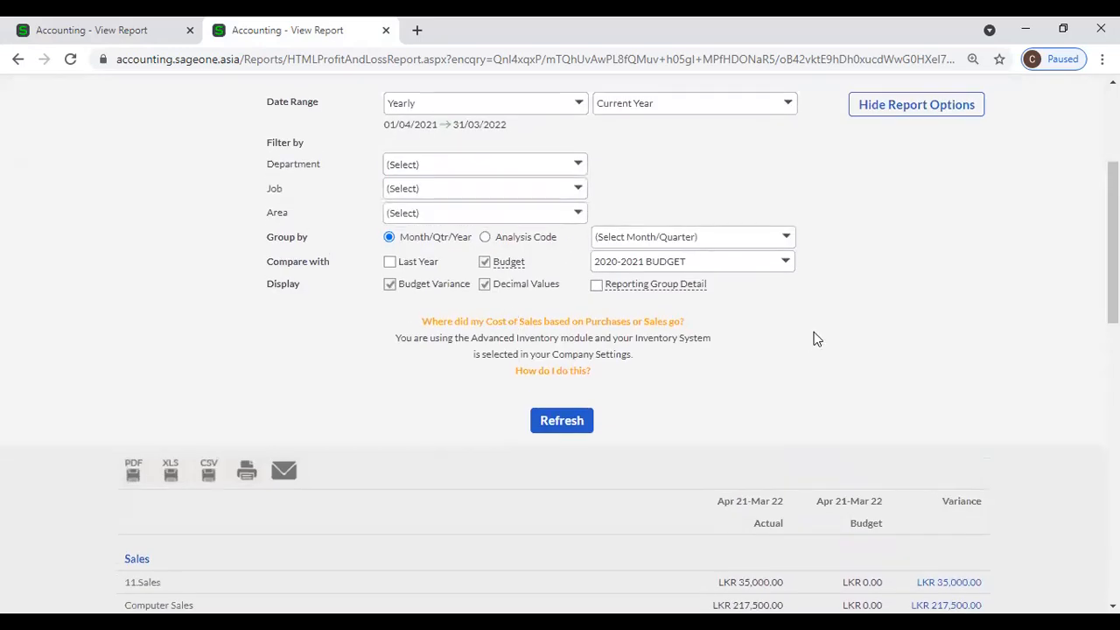
scroll(813, 337, "up", 3)
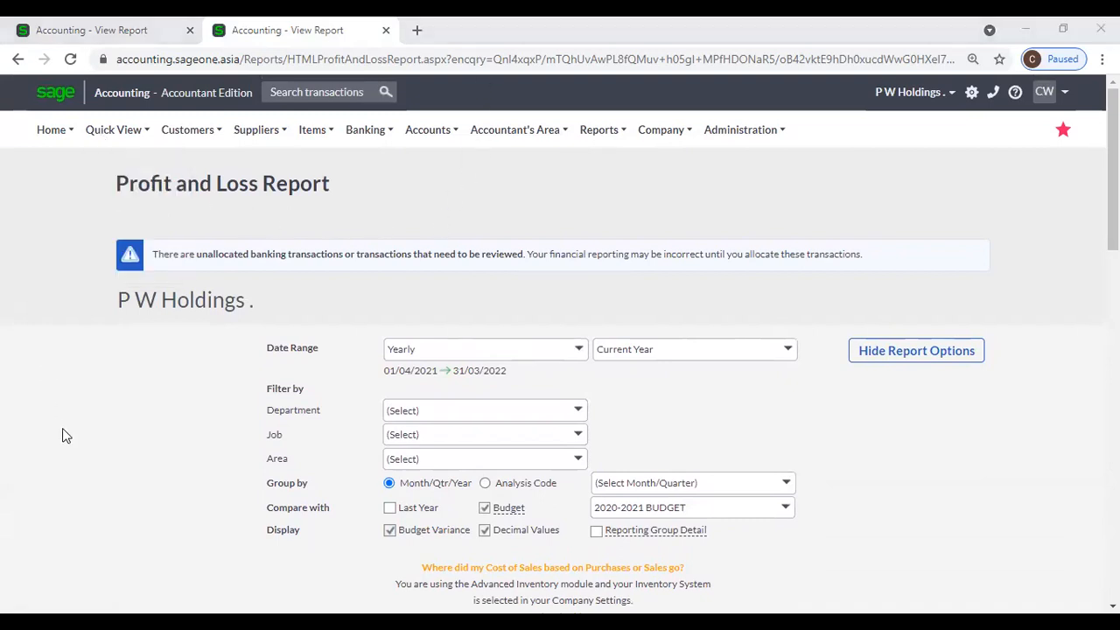
left_click(116, 425)
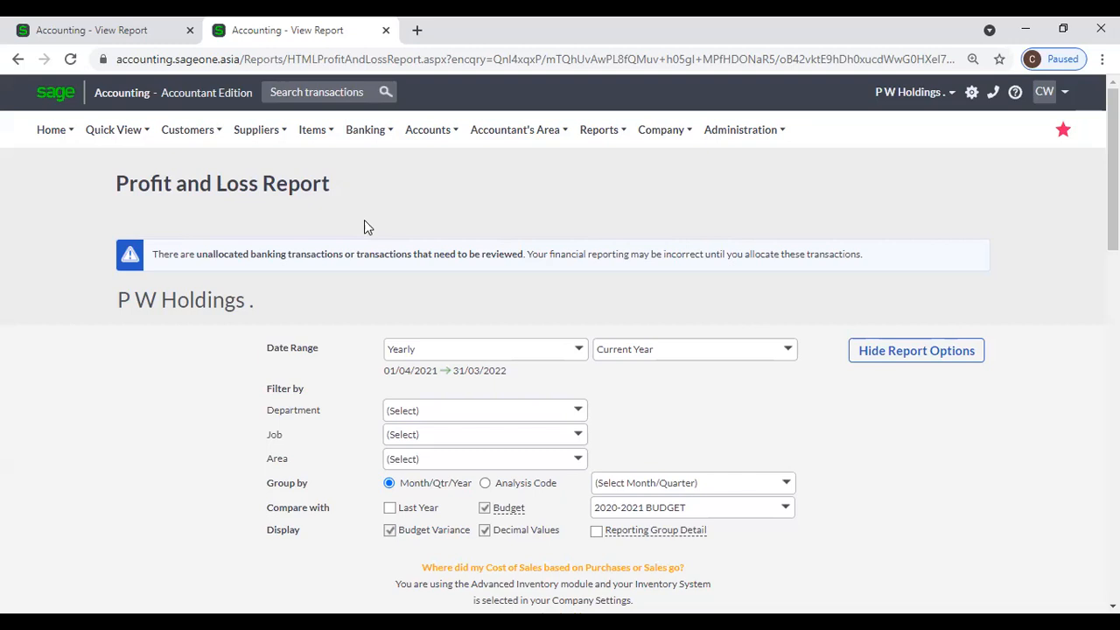
Step: Switch to the company P W Holdings.. and open the Balance Sheet report from the accountant's management reports
left_click(917, 92)
left_click(857, 150)
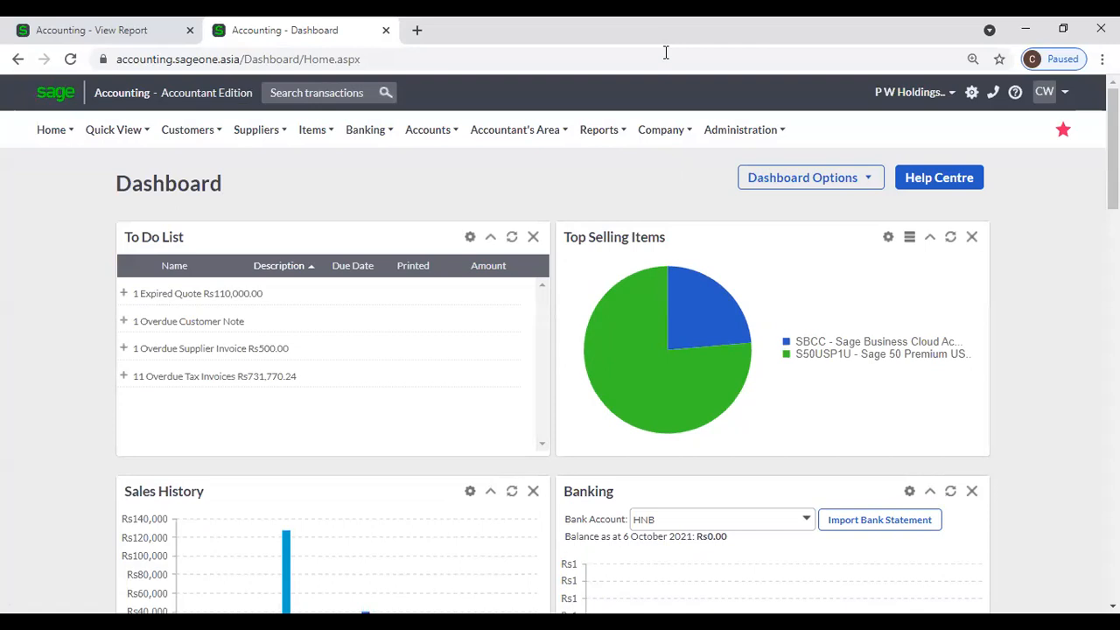
left_click(600, 131)
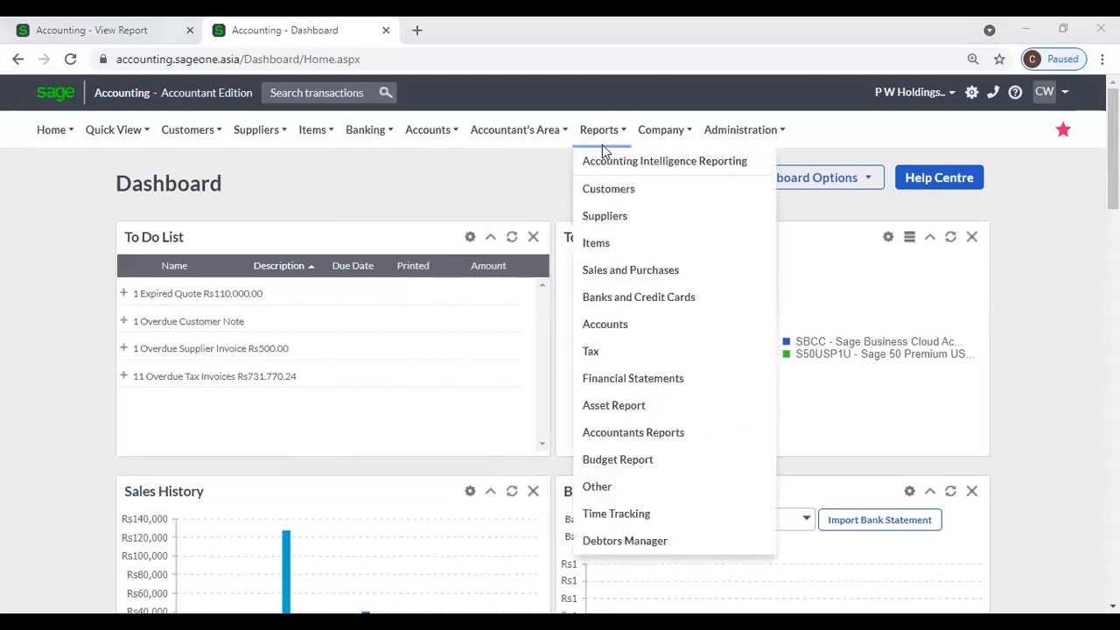
left_click(549, 133)
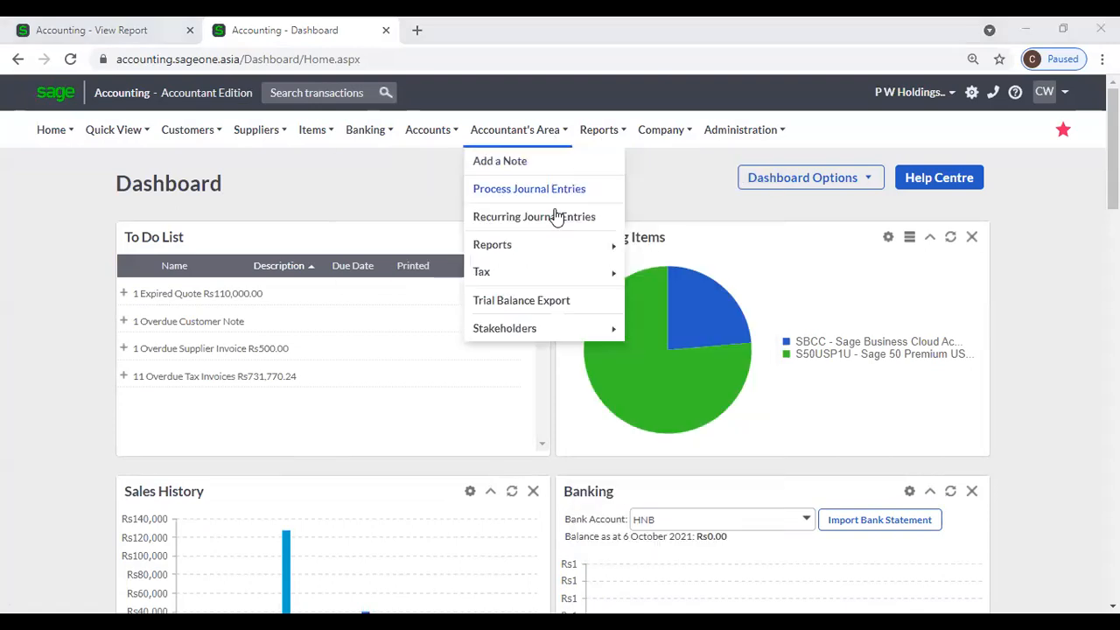
mouse_move(669, 251)
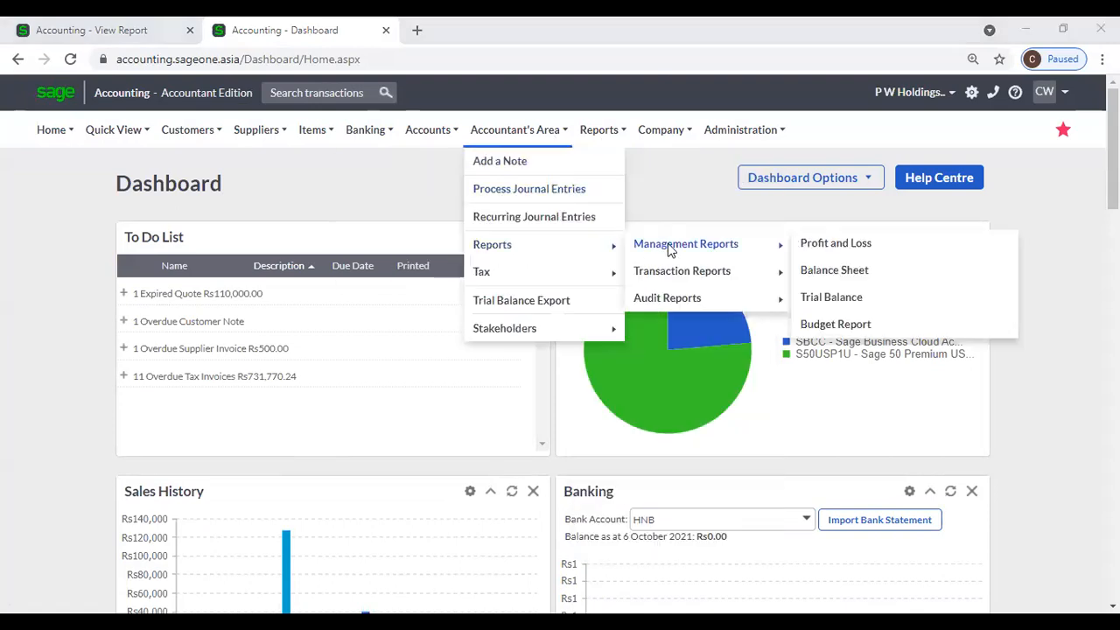
left_click(818, 276)
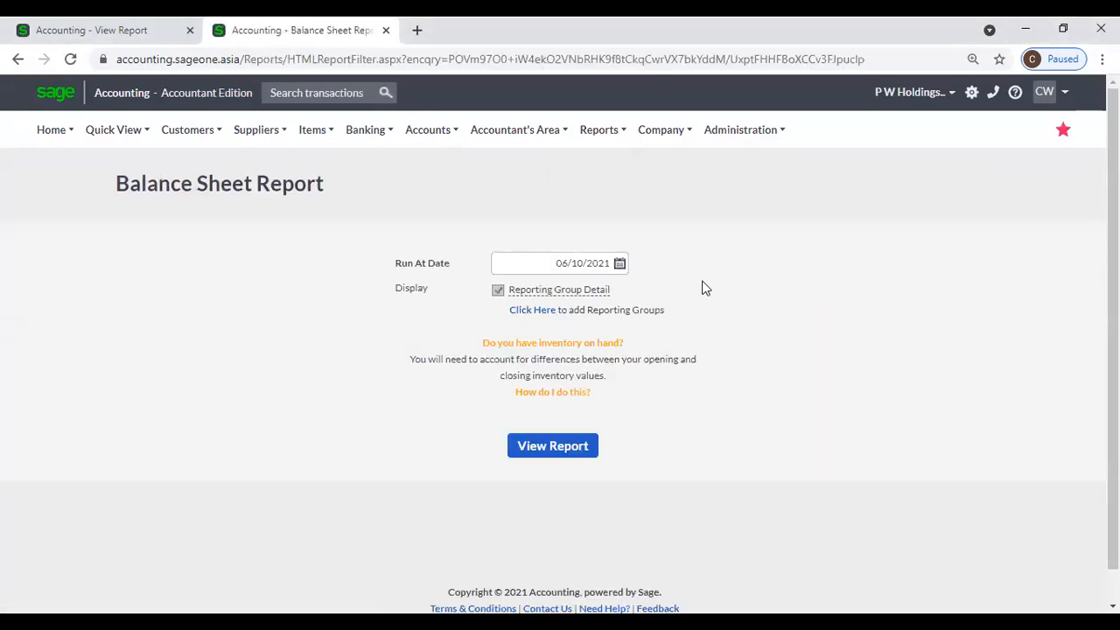
Step: Run the Balance Sheet report at 31/03/2021 with reporting group detail
left_click(585, 262)
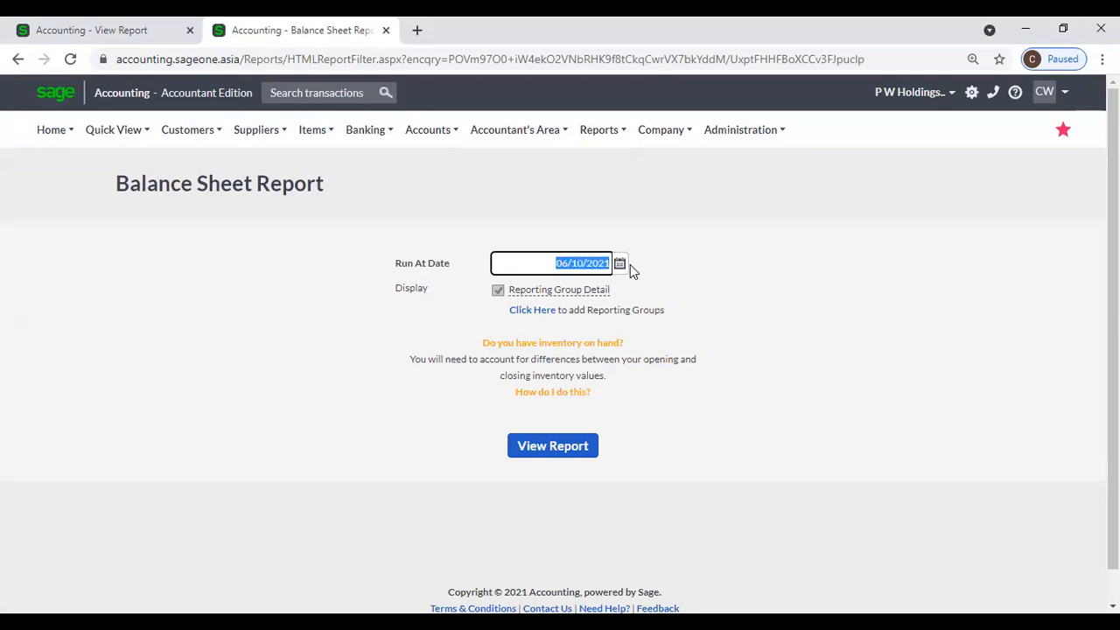
type("31/")
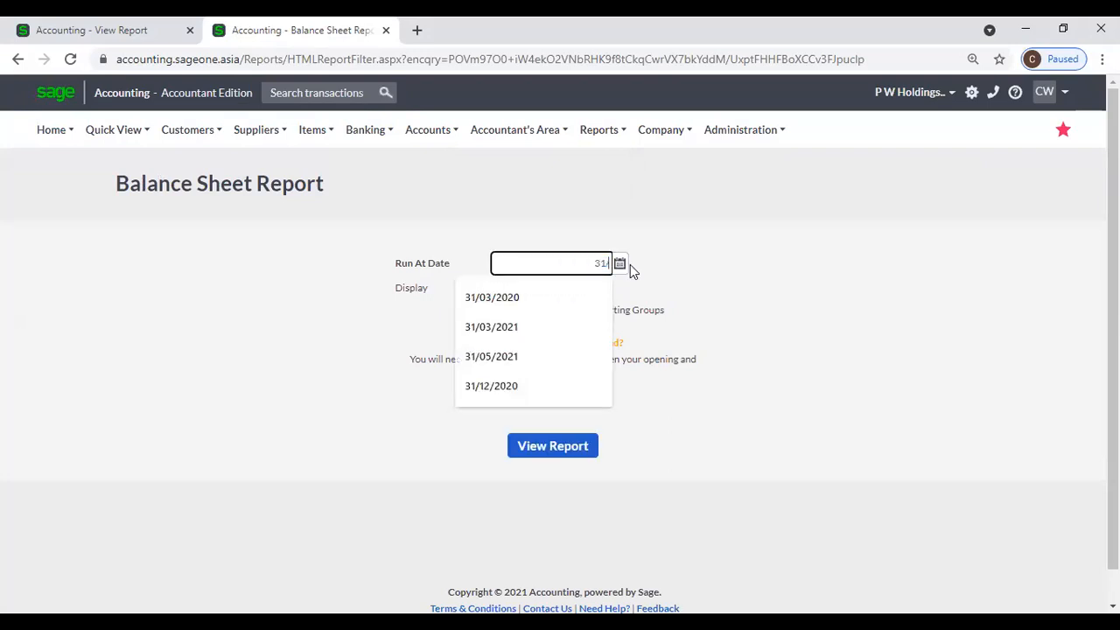
type("03/2021")
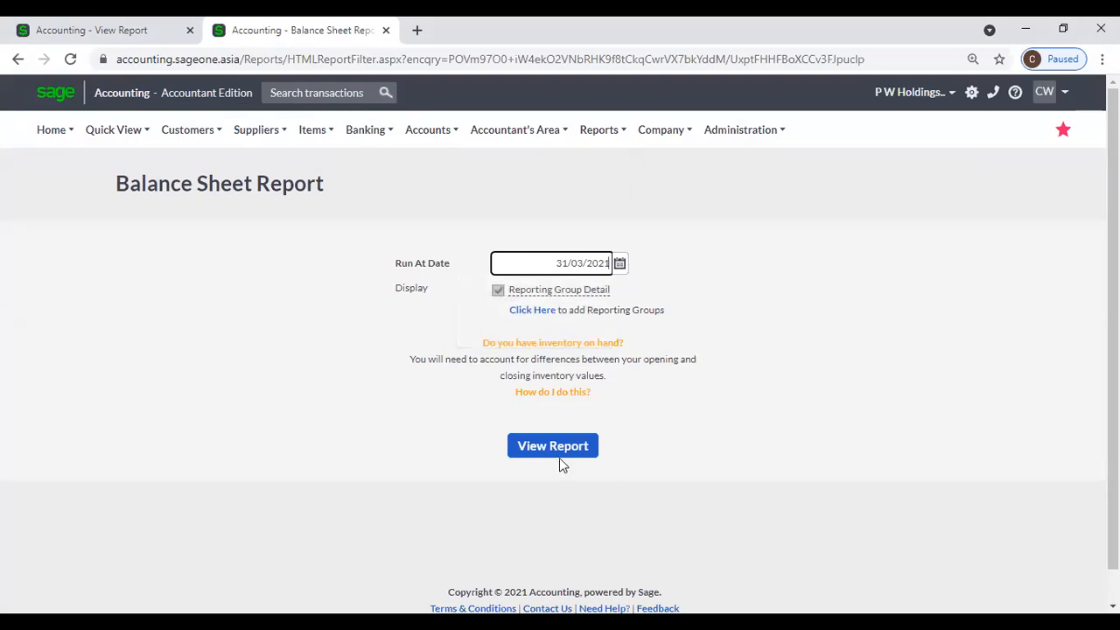
left_click(561, 463)
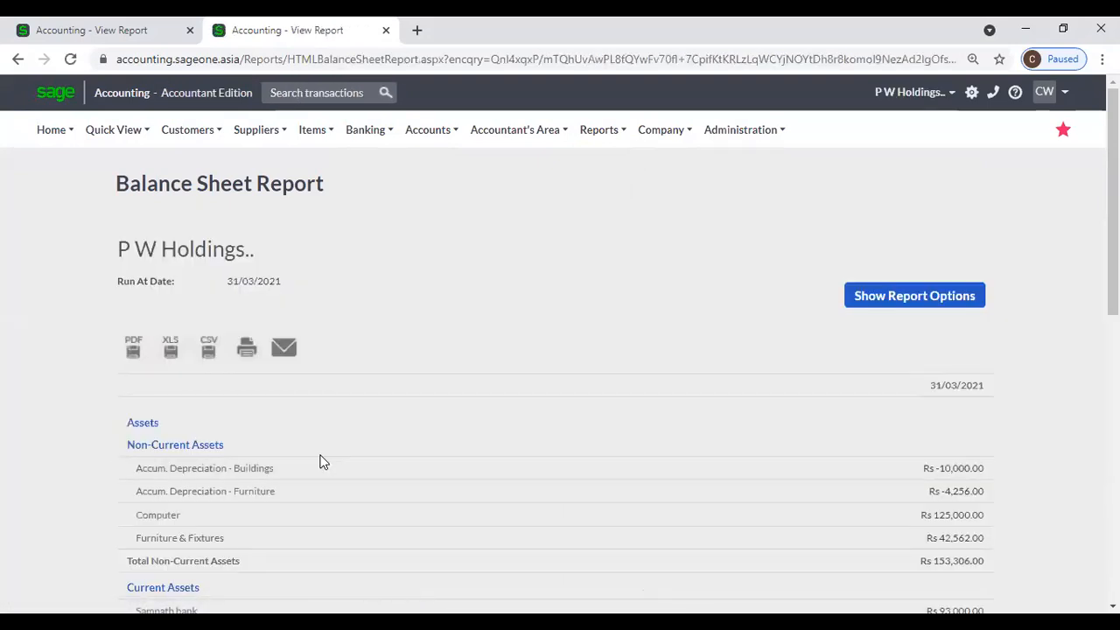
Step: Examine the balance sheet's assets, equity and liabilities, and display the report options
scroll(306, 450, "down", 1)
scroll(242, 390, "down", 4)
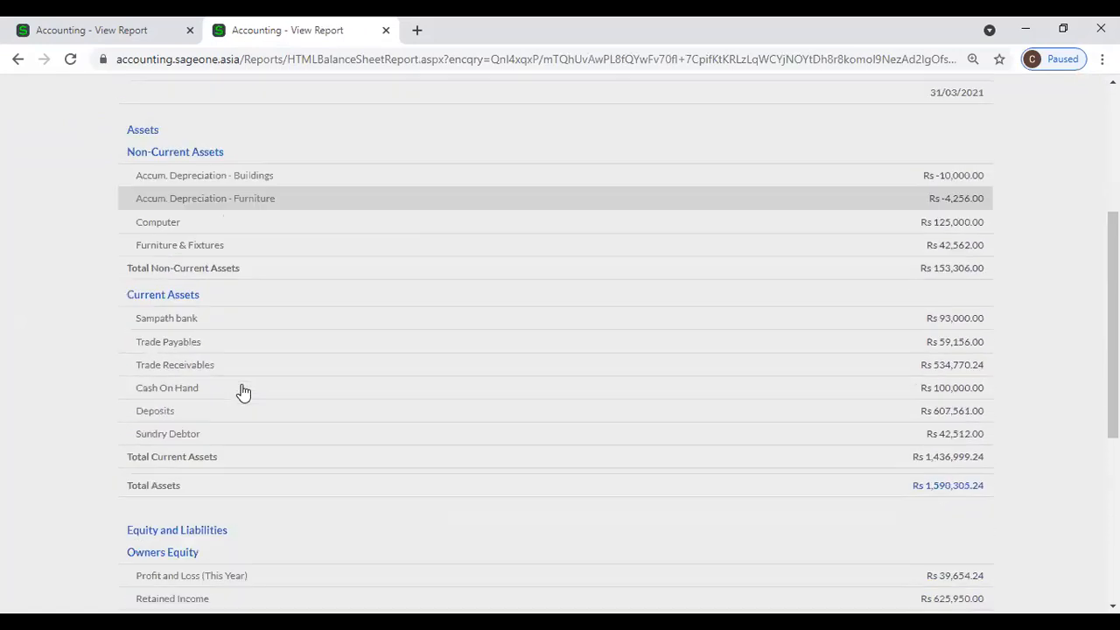
scroll(243, 393, "down", 1)
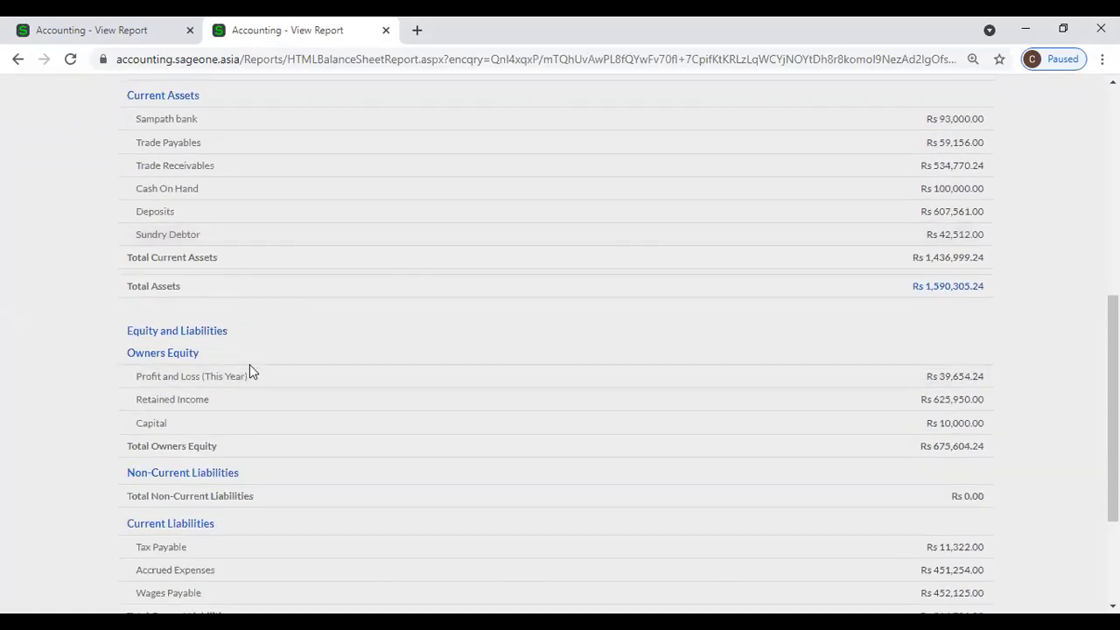
scroll(250, 377, "down", 2)
scroll(251, 392, "down", 1)
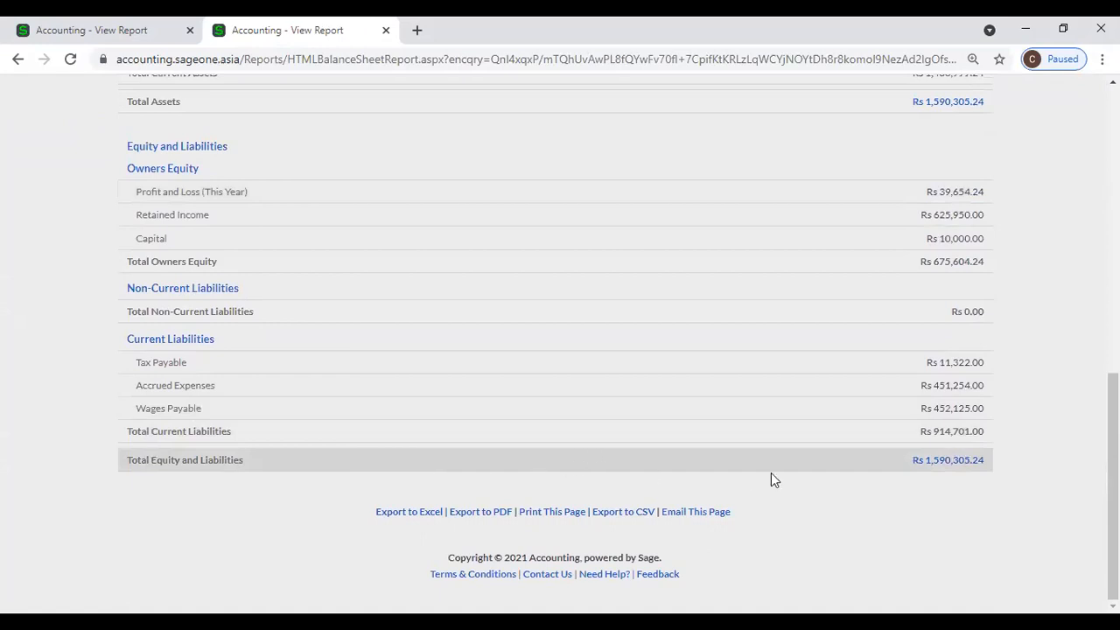
scroll(781, 473, "up", 5)
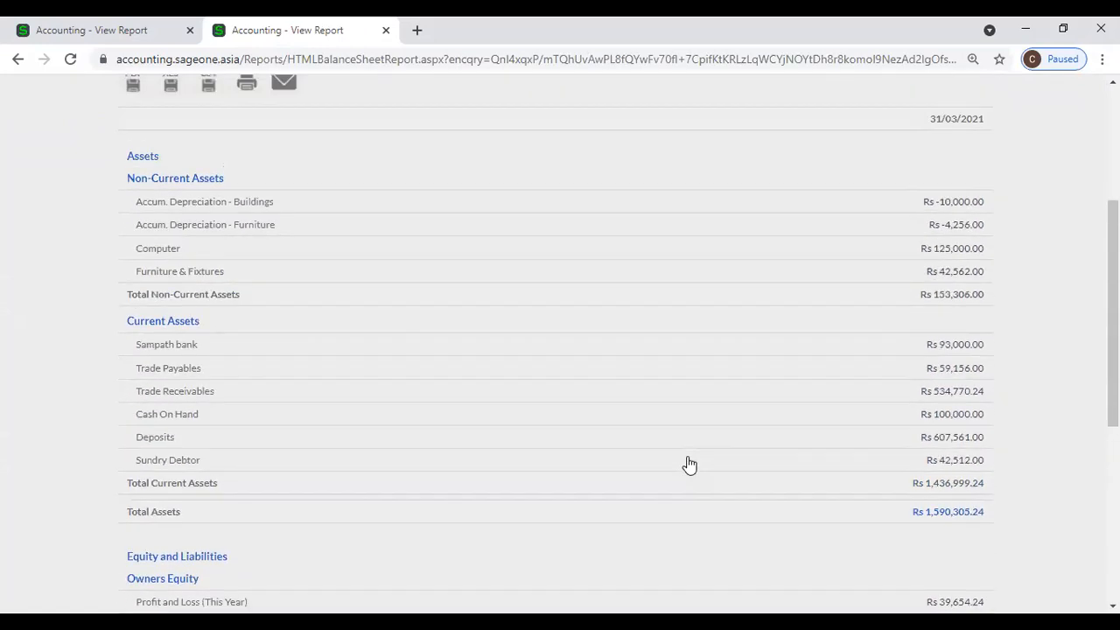
scroll(689, 464, "up", 2)
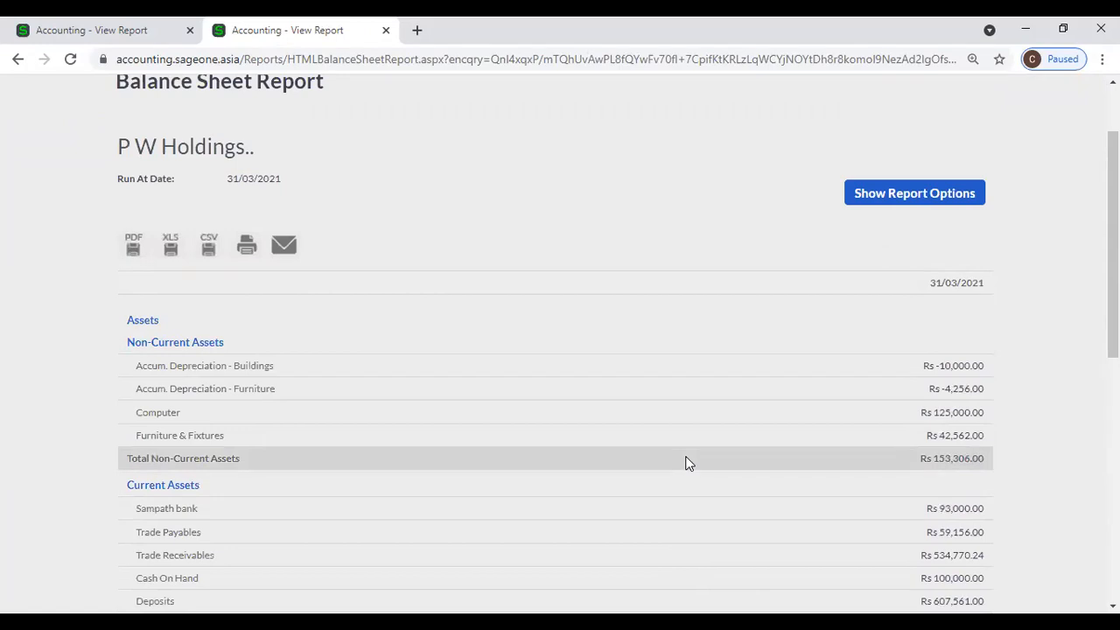
scroll(690, 464, "down", 2)
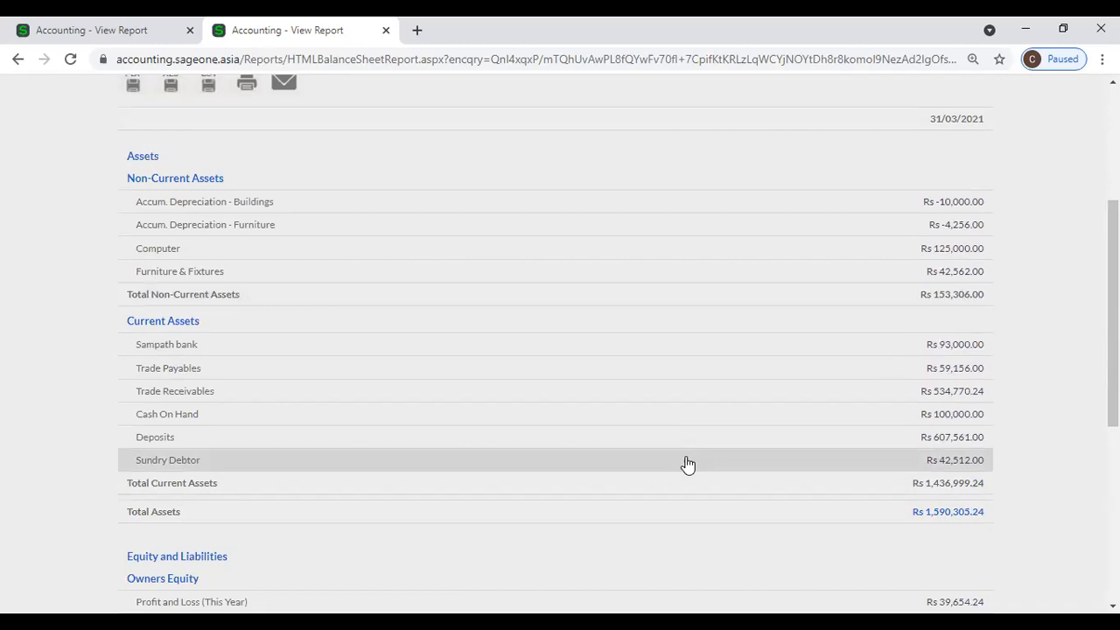
scroll(615, 414, "up", 3)
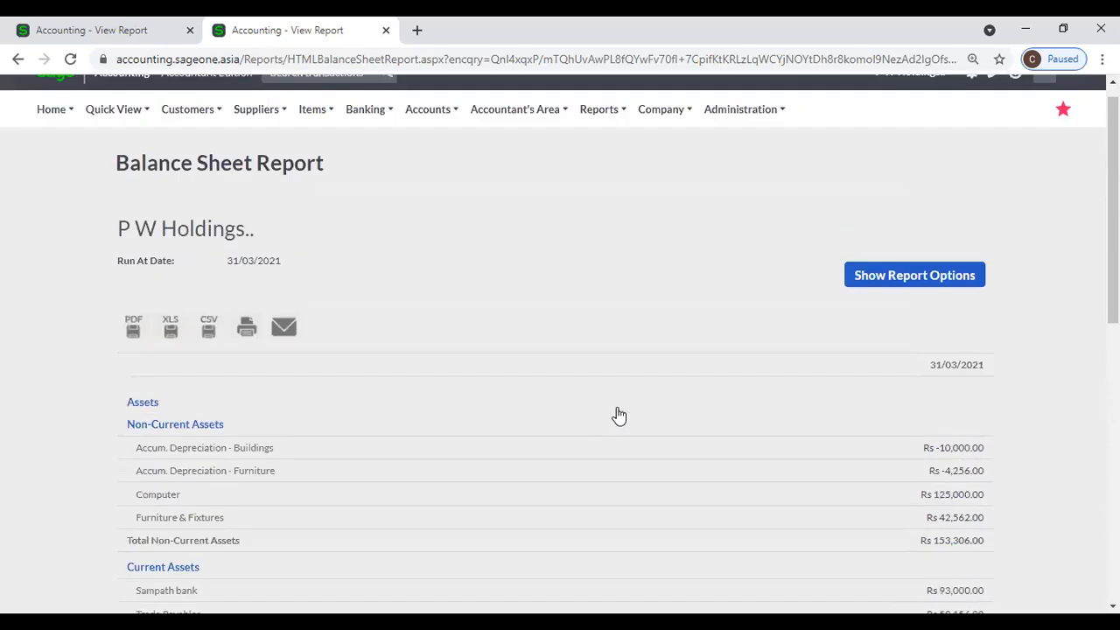
left_click(899, 273)
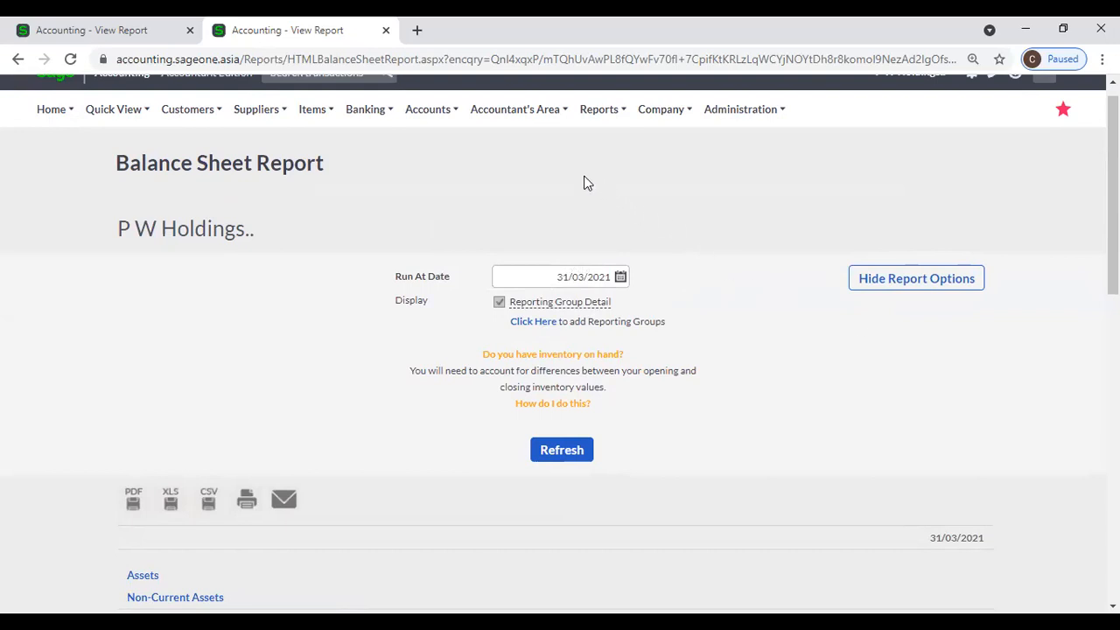
scroll(585, 176, "up", 1)
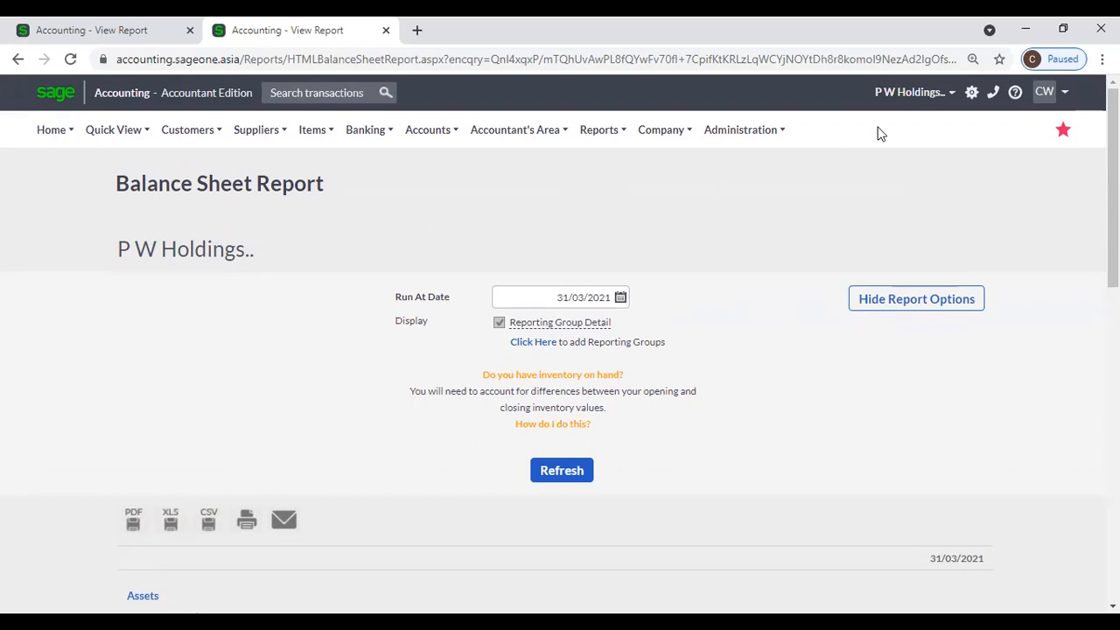
Step: Switch back to the first-listed P W Holdings company
left_click(885, 96)
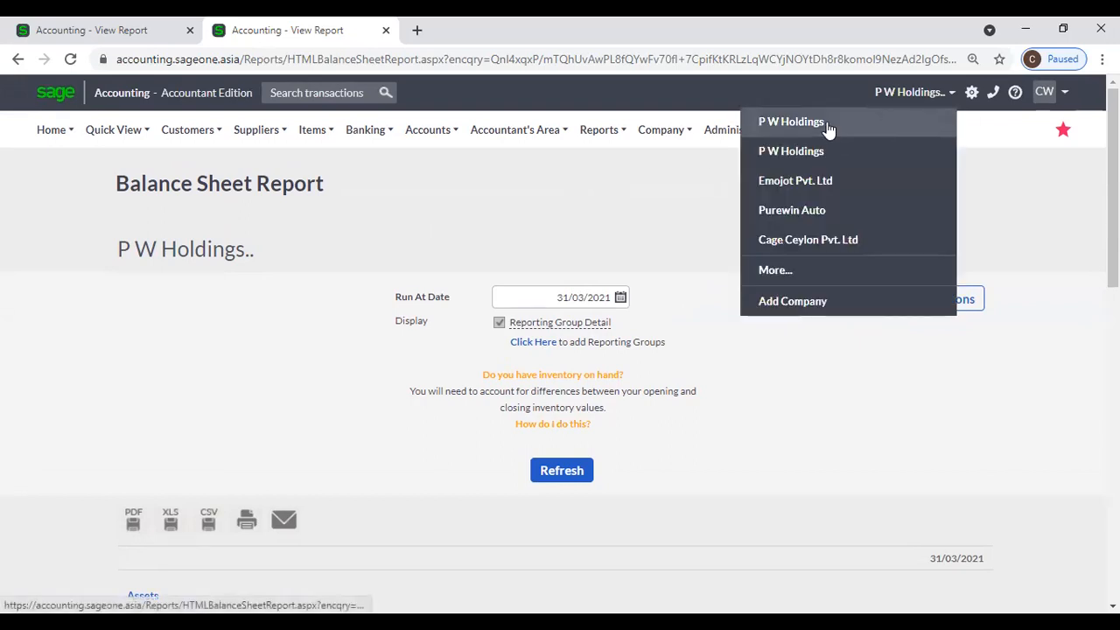
left_click(827, 131)
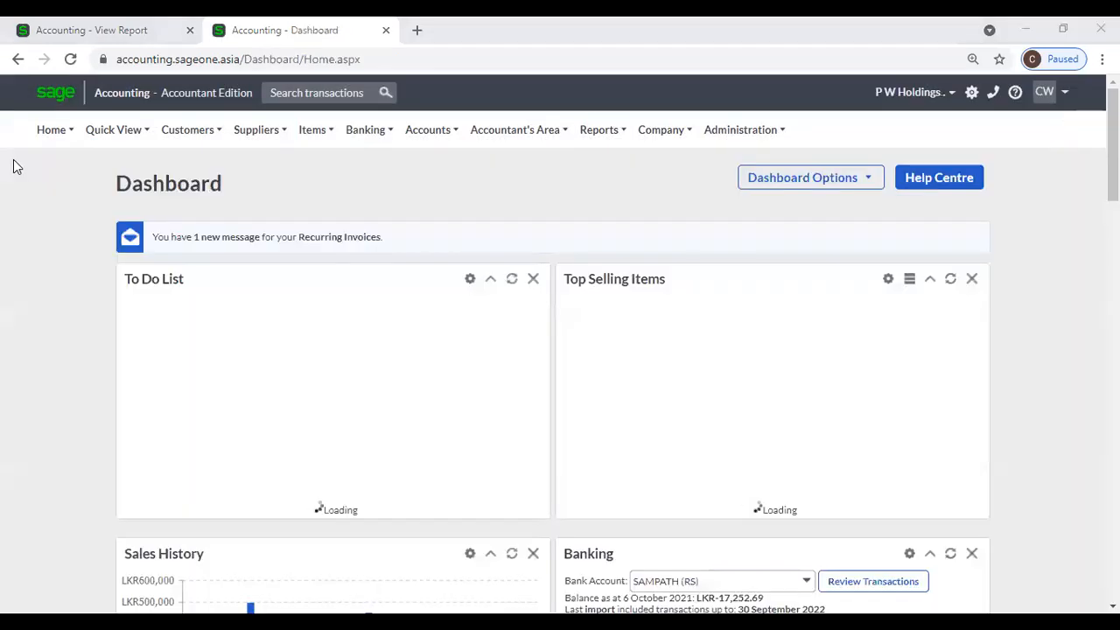
left_click(516, 129)
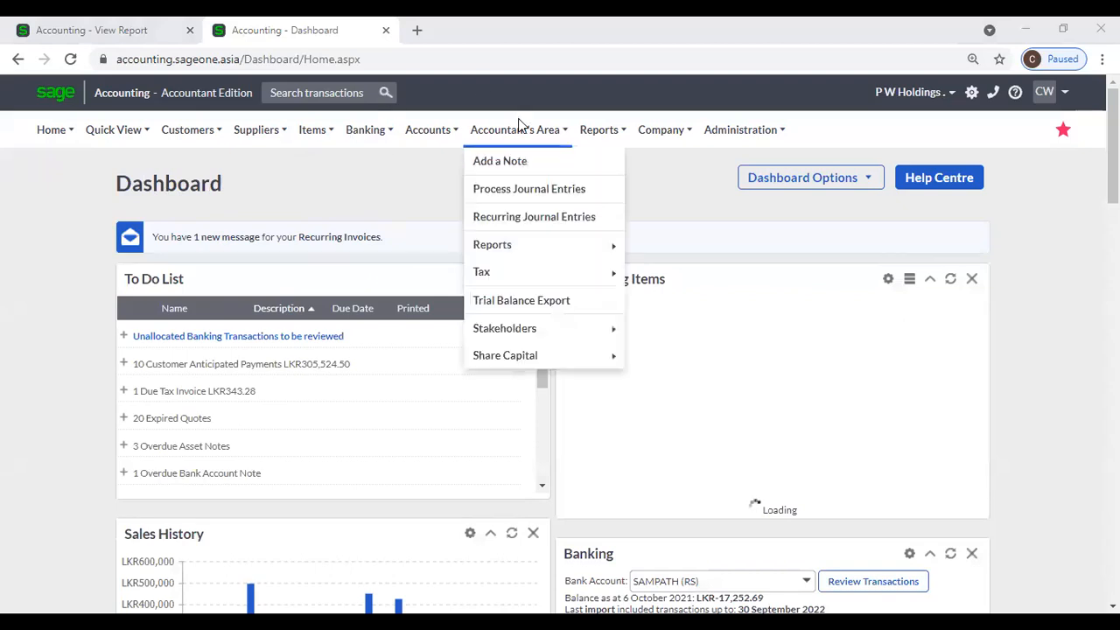
mouse_move(540, 248)
mouse_move(695, 250)
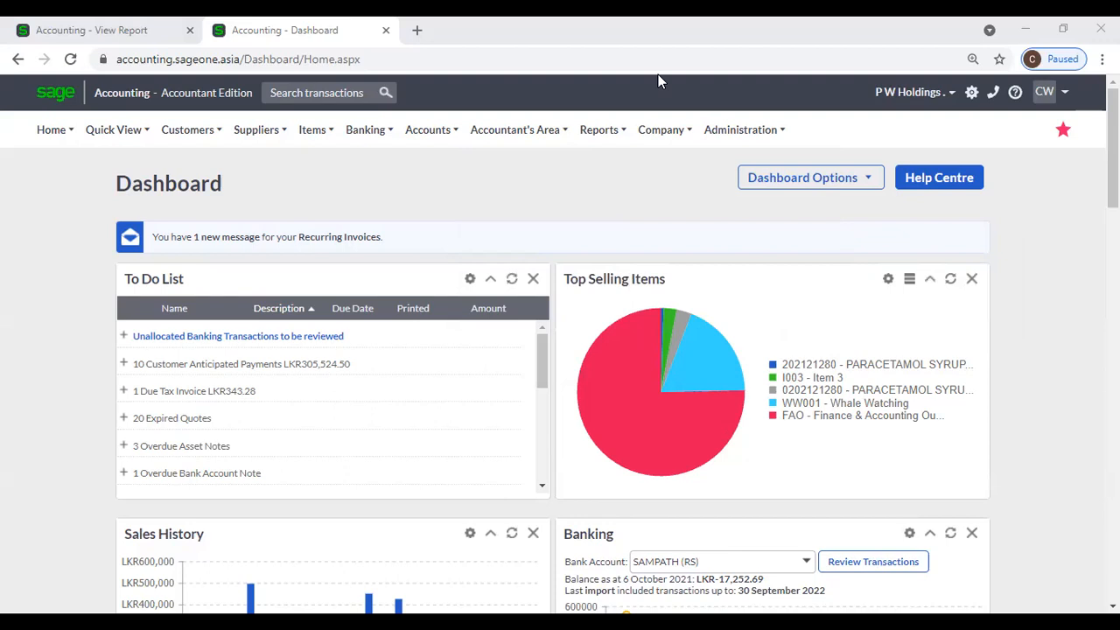
Step: Open the Trial Balance report from the accountant's management reports
mouse_move(581, 136)
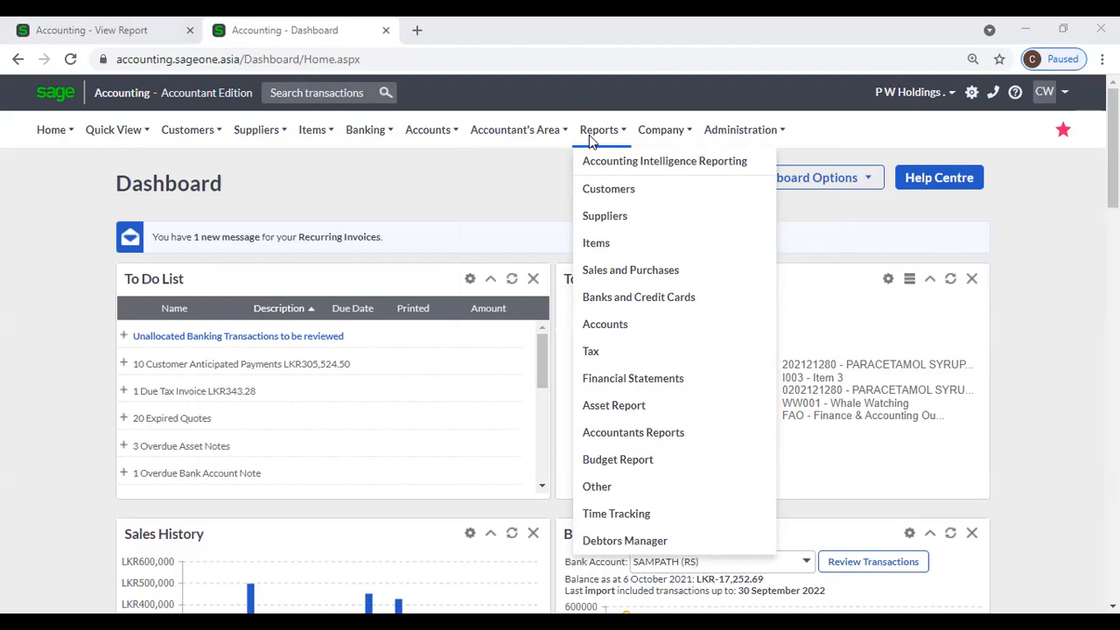
left_click(521, 138)
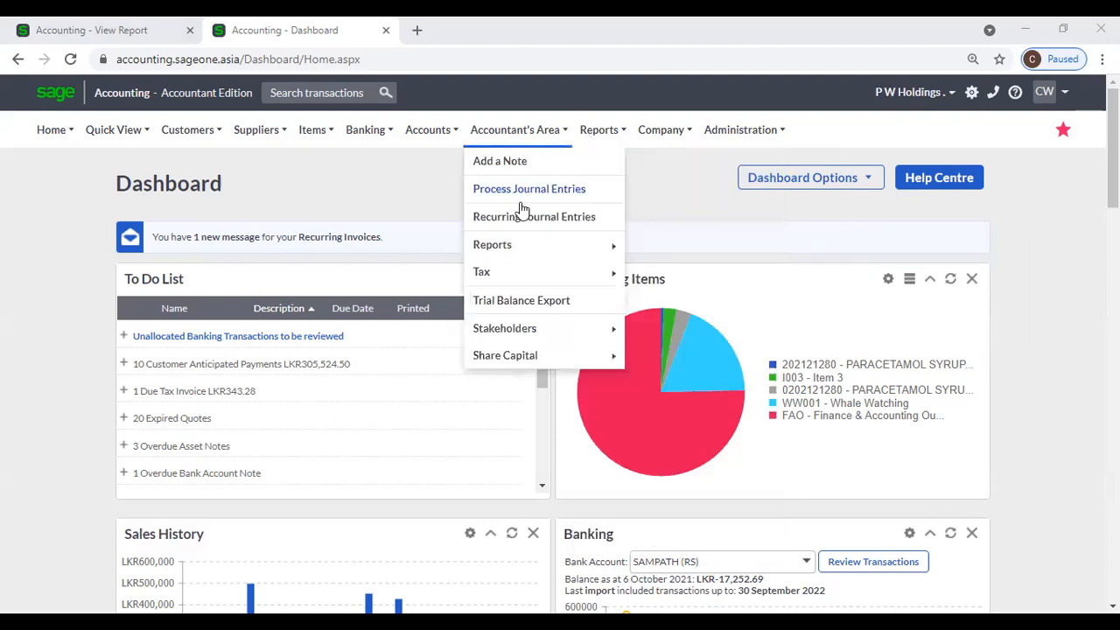
mouse_move(591, 253)
mouse_move(716, 250)
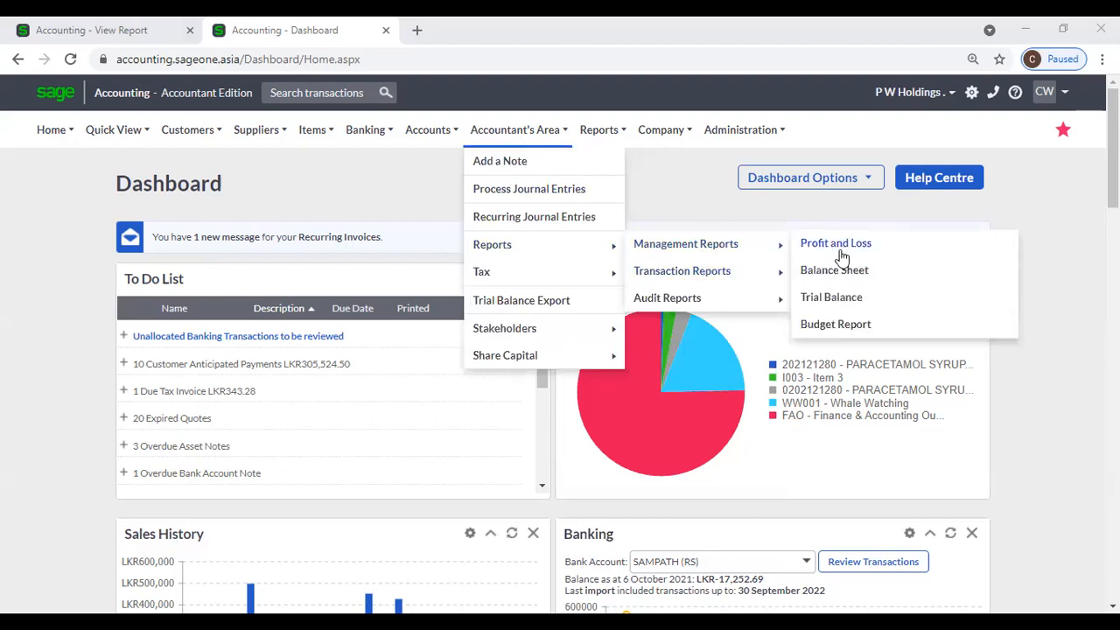
left_click(853, 302)
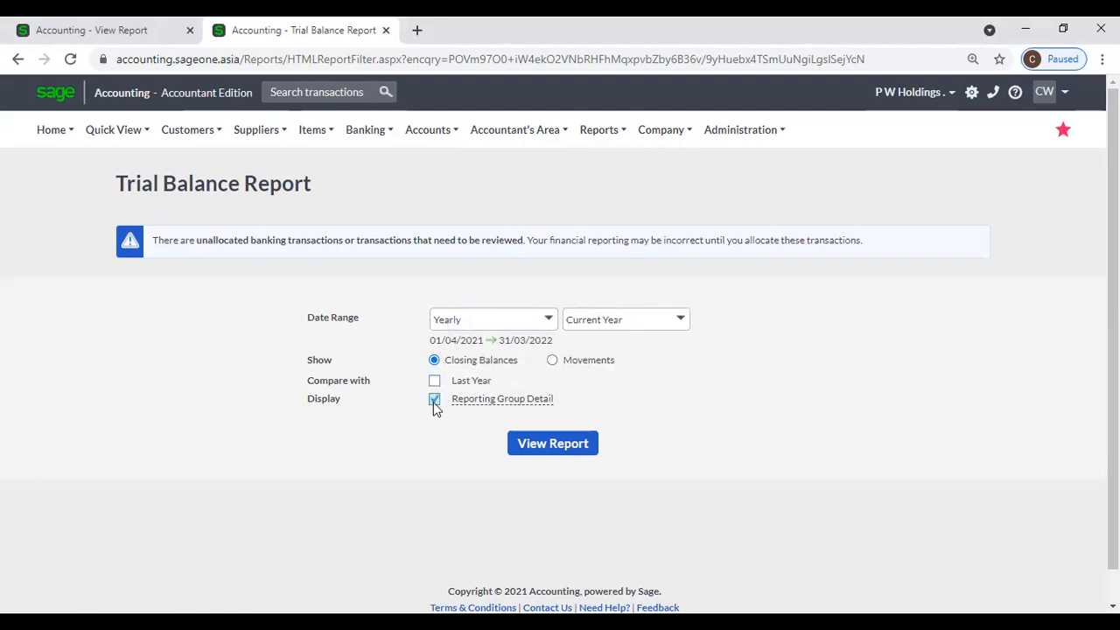
Step: Run the yearly Trial Balance for the current year with closing balances and reporting group detail, and look through its accounts
mouse_move(469, 404)
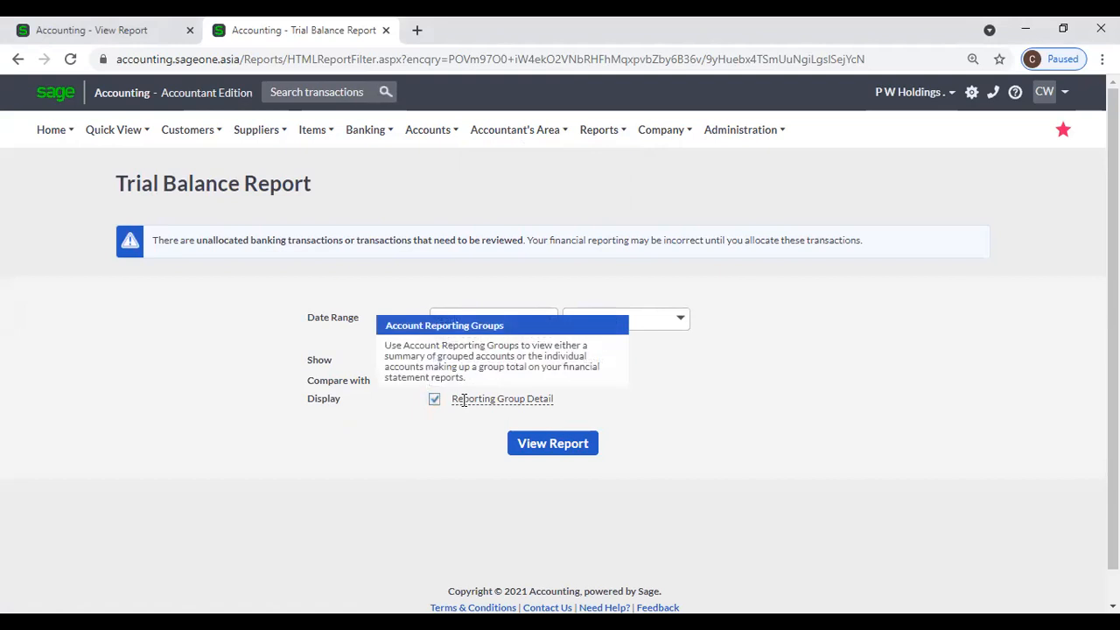
left_click(529, 452)
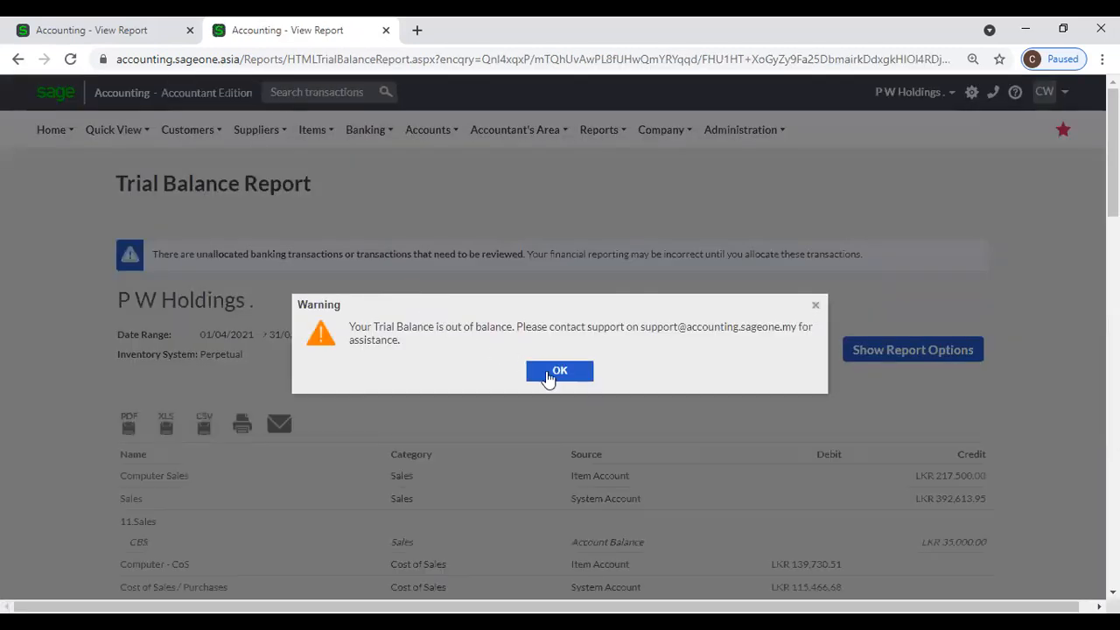
left_click(556, 372)
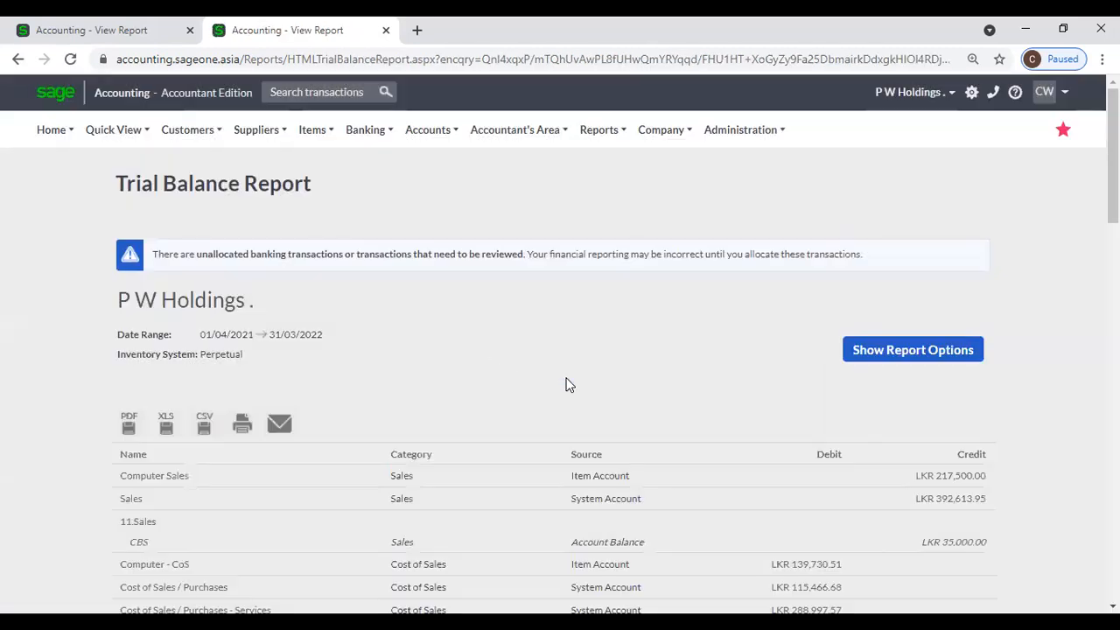
scroll(573, 371, "down", 3)
scroll(572, 371, "down", 1)
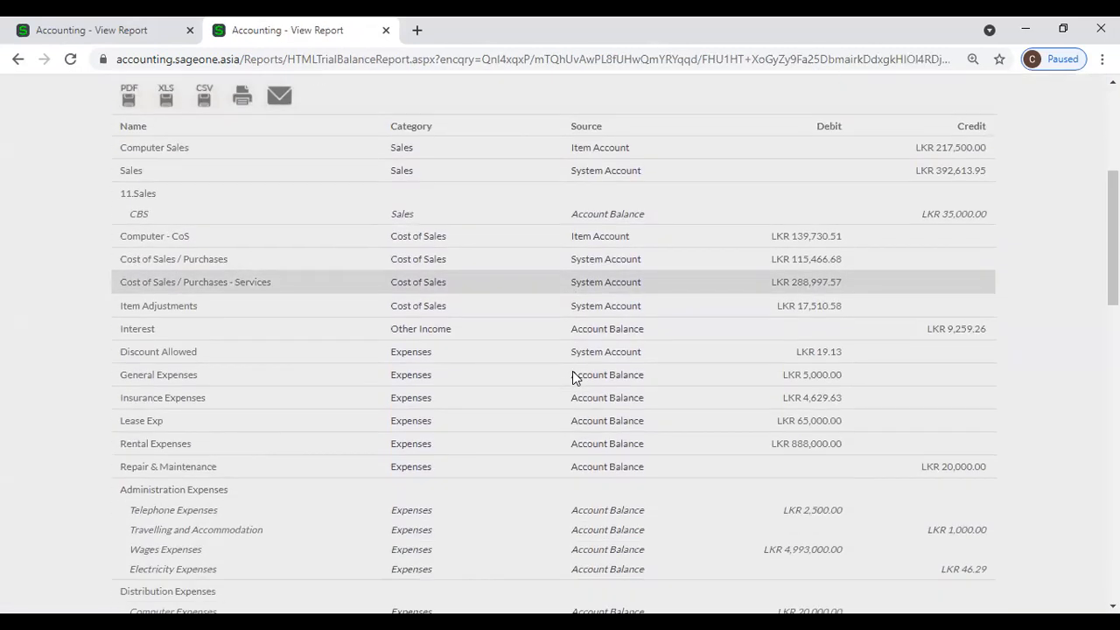
Step: Look through the remaining Trial Balance accounts, and close that report to return to the Profit and Loss Report
scroll(573, 376, "down", 12)
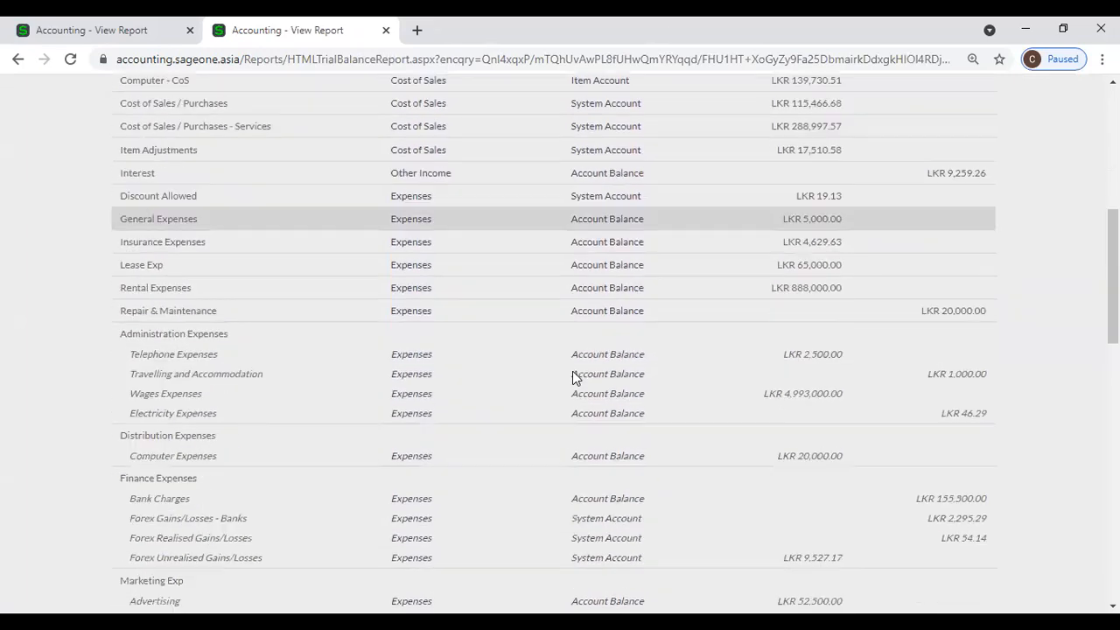
scroll(573, 378, "up", 15)
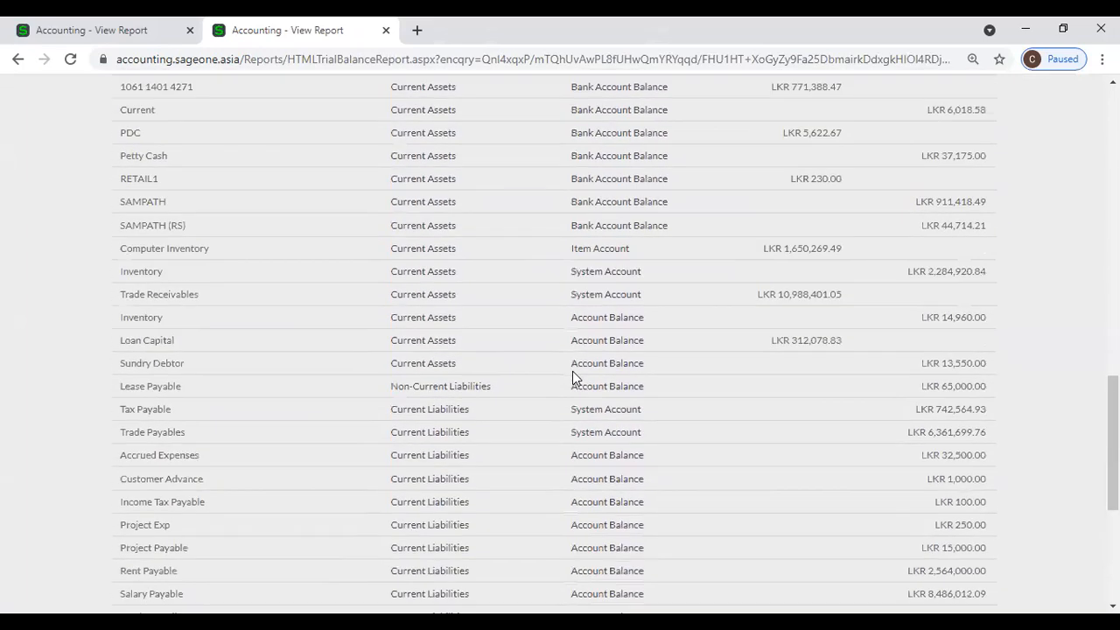
scroll(572, 371, "up", 1)
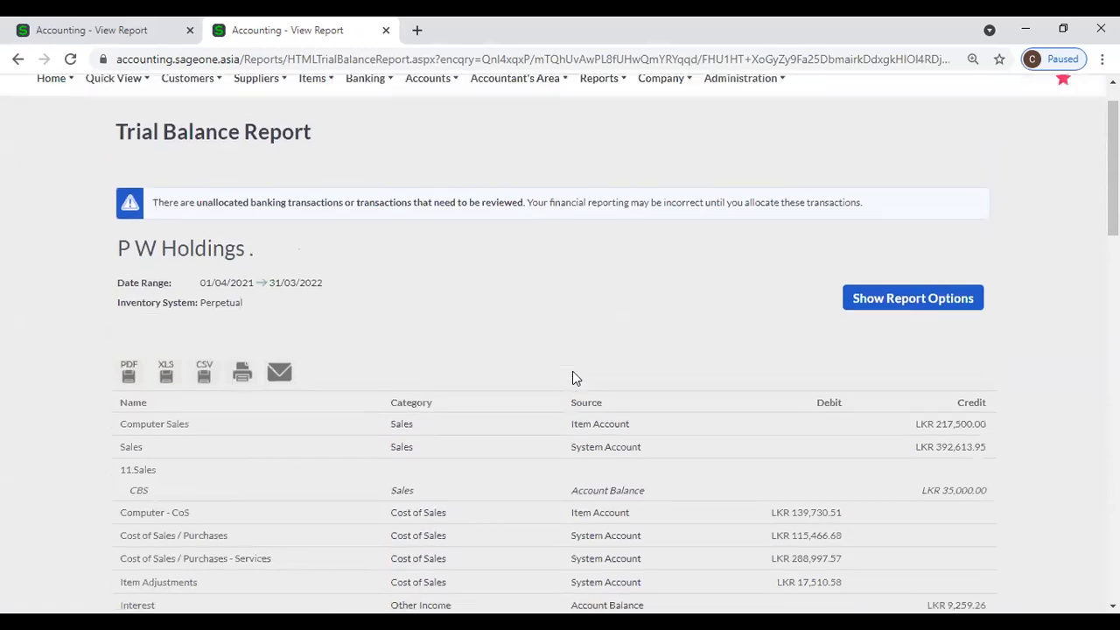
left_click(386, 31)
scroll(703, 249, "up", 10)
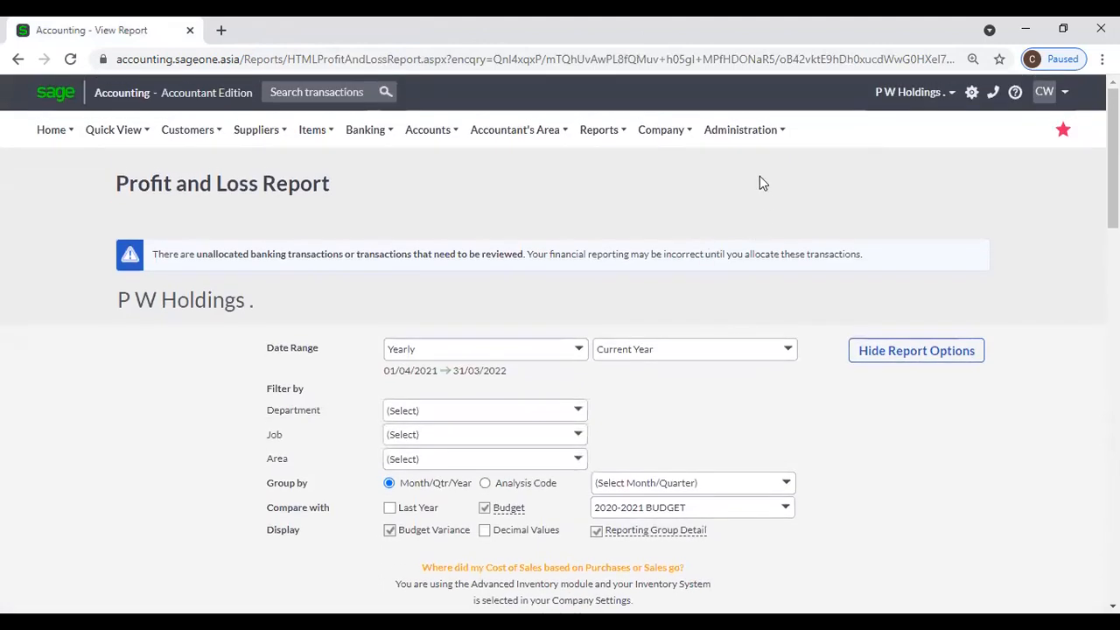
Step: Switch to the company "P W Holdings.." and open the Trial Balance from the accountant's management reports
left_click(892, 92)
left_click(869, 149)
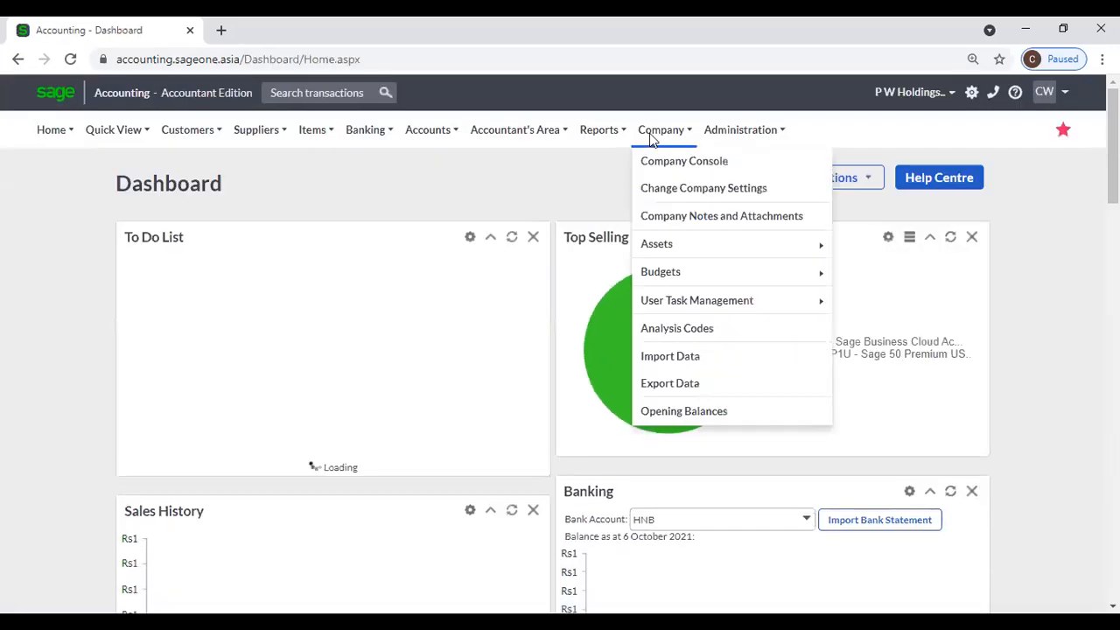
mouse_move(540, 132)
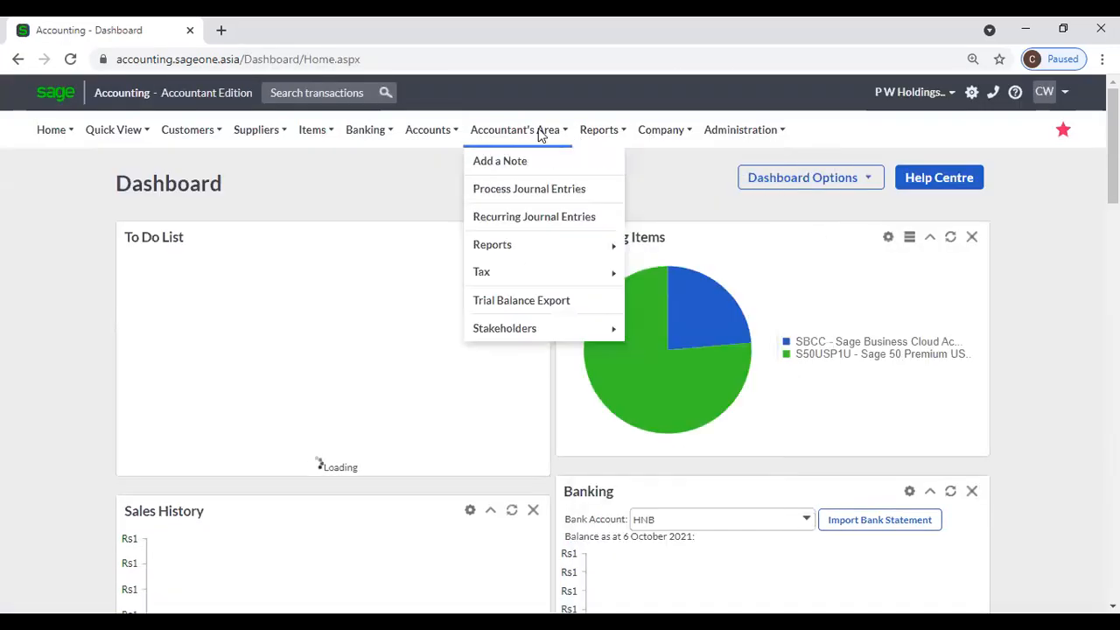
mouse_move(560, 245)
mouse_move(707, 245)
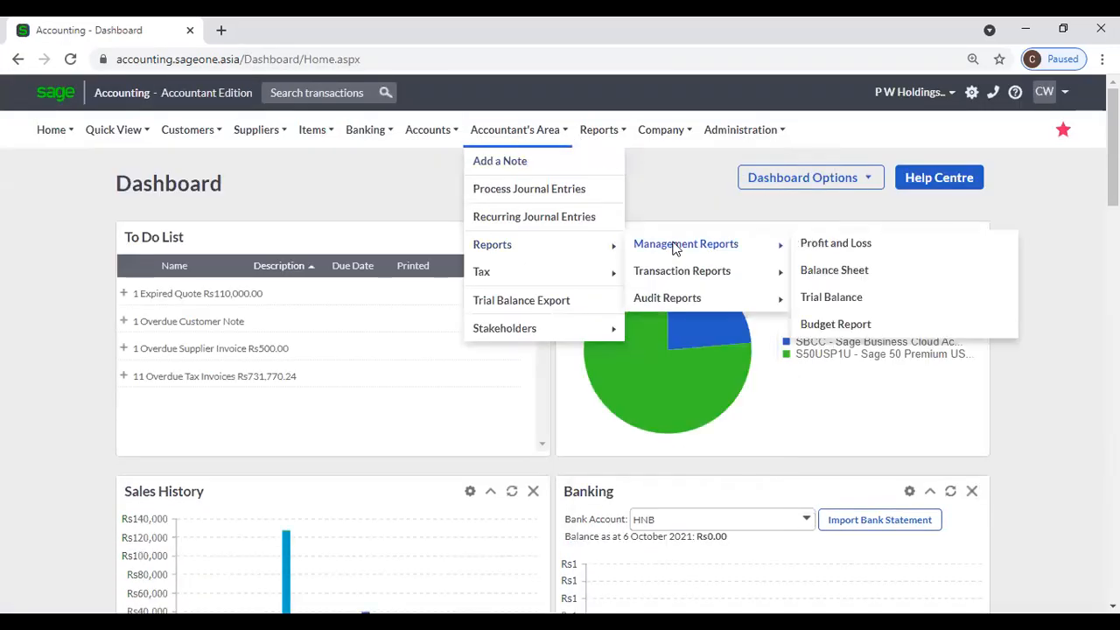
left_click(849, 298)
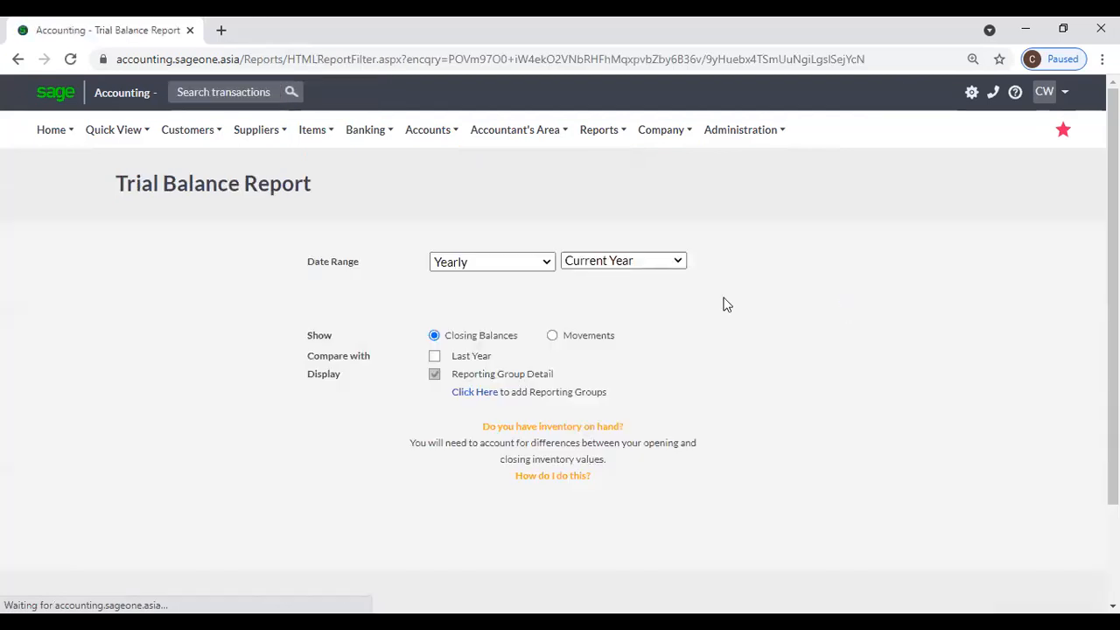
Step: Run the yearly Trial Balance for the current year with closing balances, and look through this company's debit and credit accounts
left_click(555, 502)
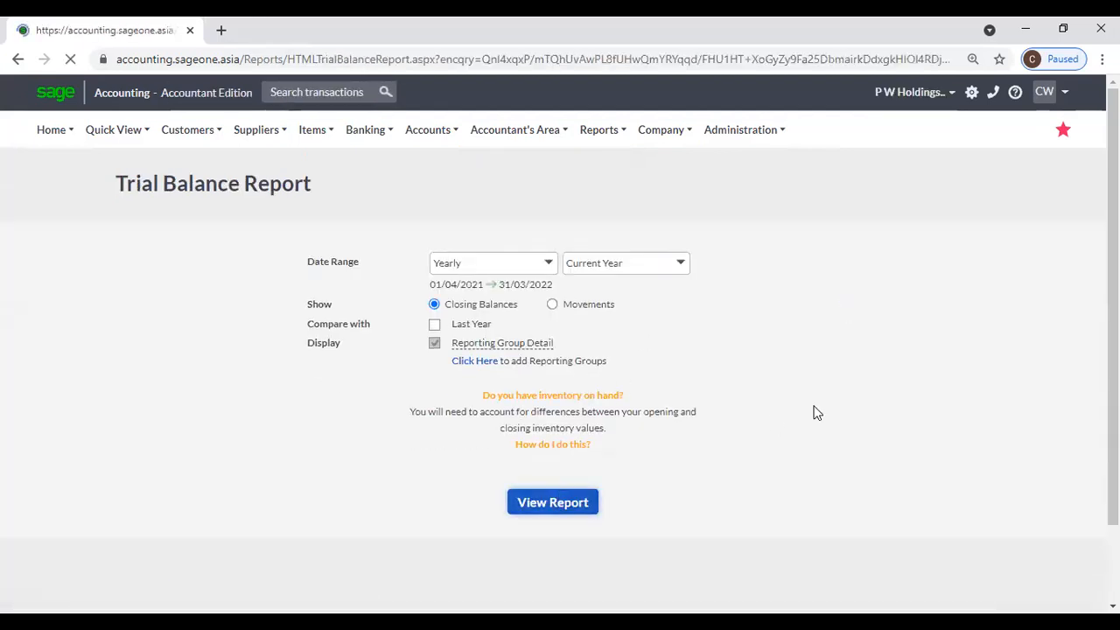
scroll(813, 413, "down", 1)
scroll(813, 413, "down", 4)
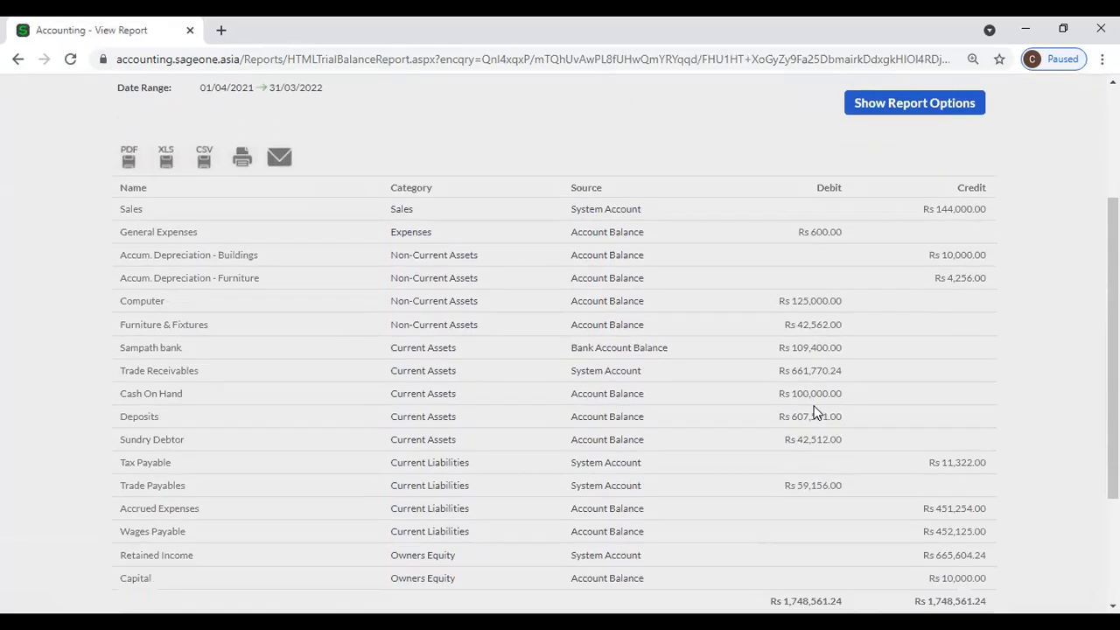
scroll(814, 413, "up", 4)
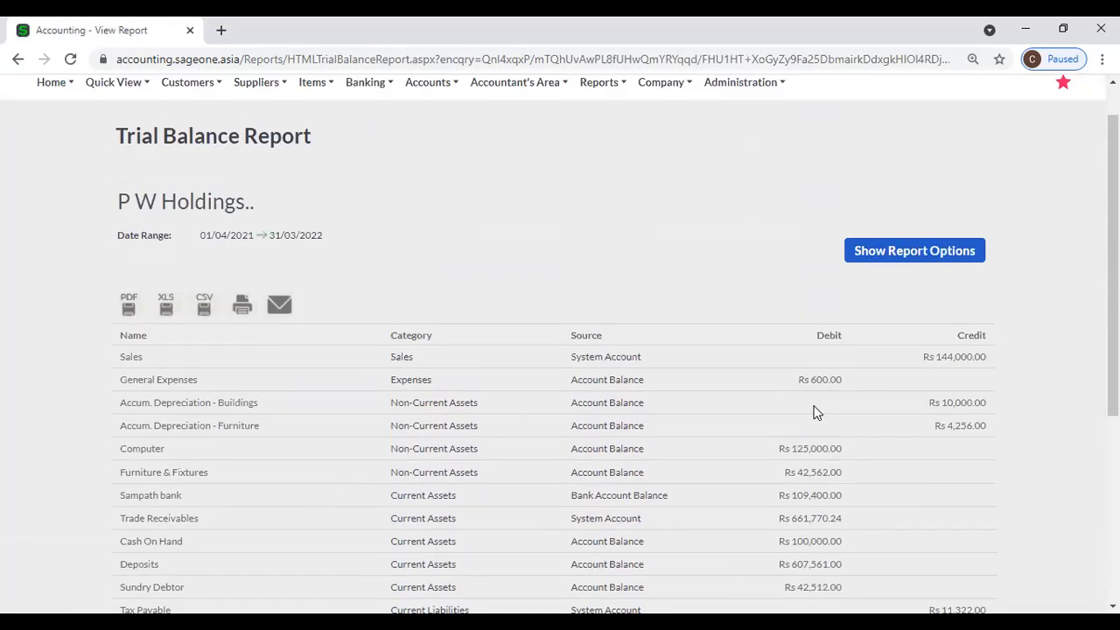
scroll(814, 411, "up", 1)
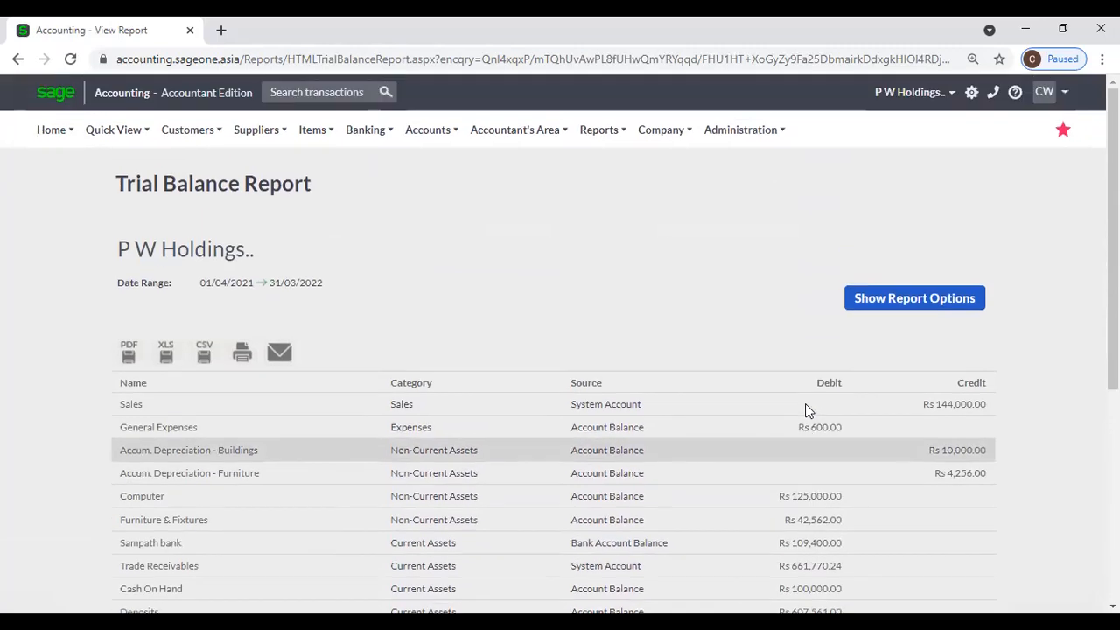
left_click(601, 129)
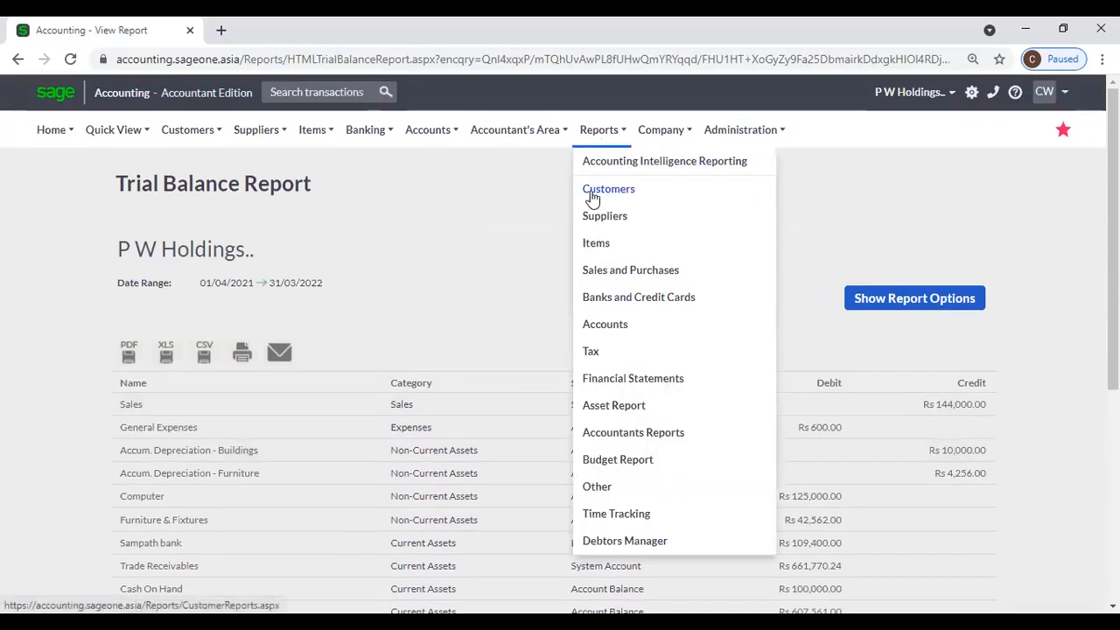
left_click(514, 129)
mouse_move(536, 250)
mouse_move(699, 253)
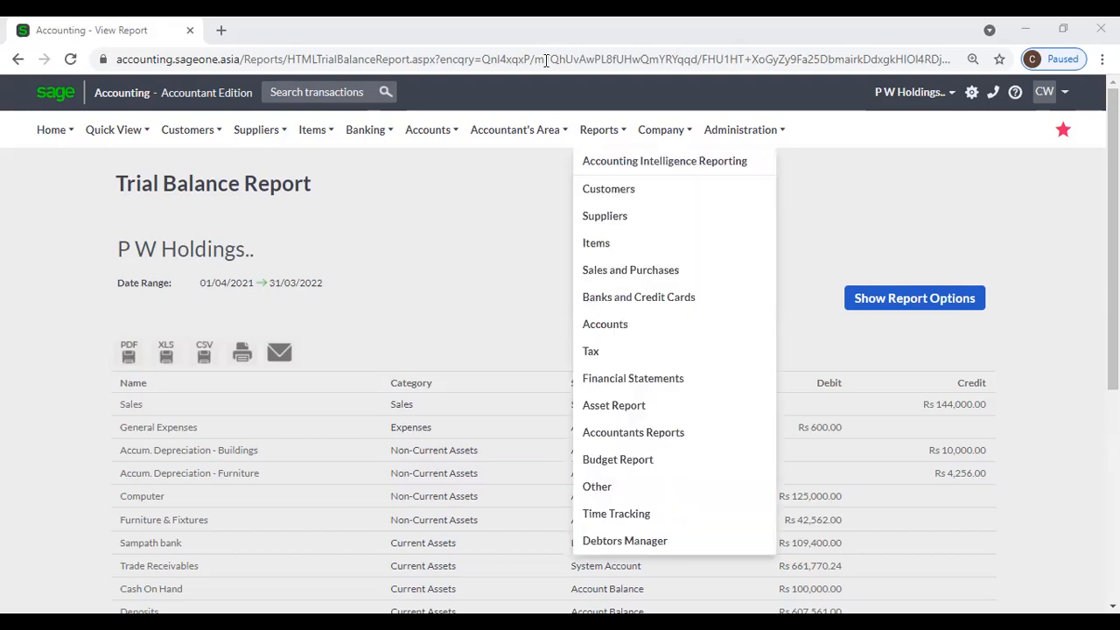
mouse_move(51, 130)
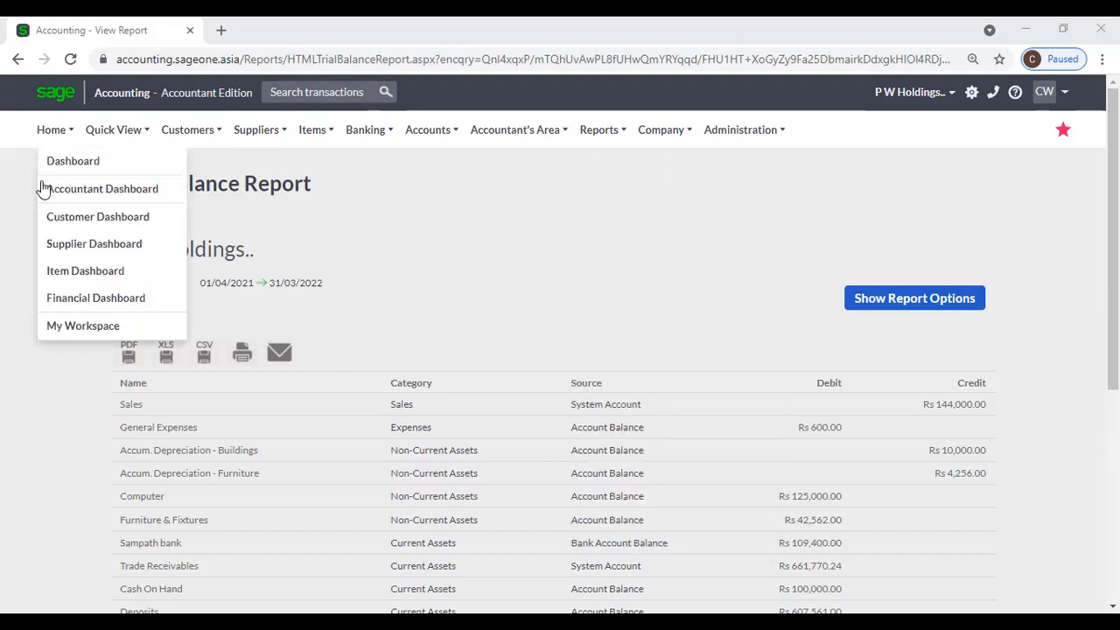
mouse_move(514, 131)
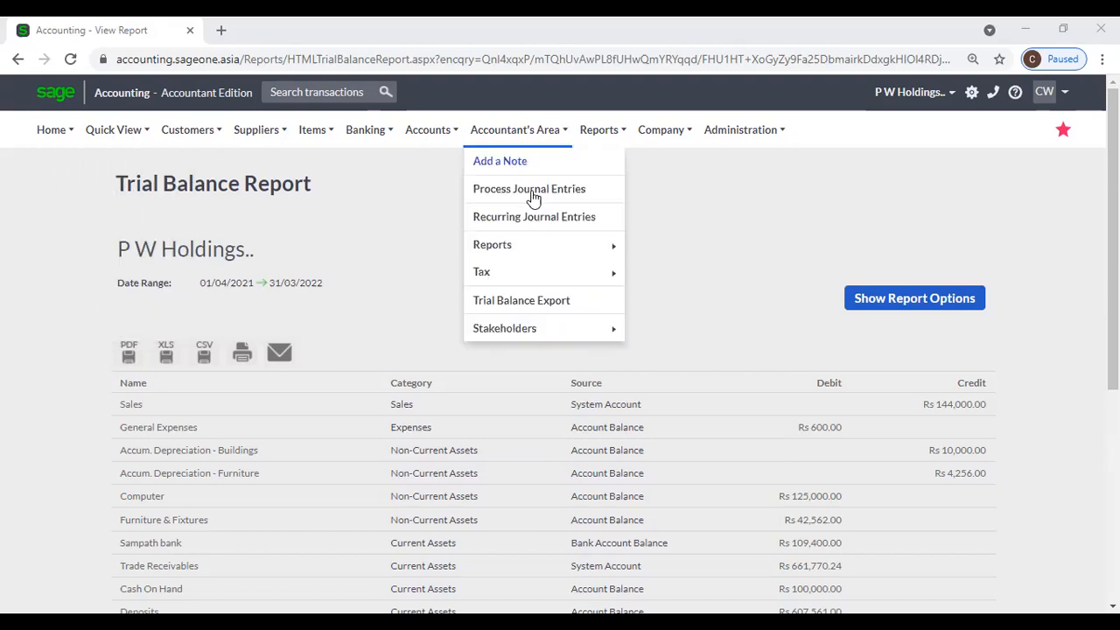
mouse_move(524, 244)
mouse_move(656, 244)
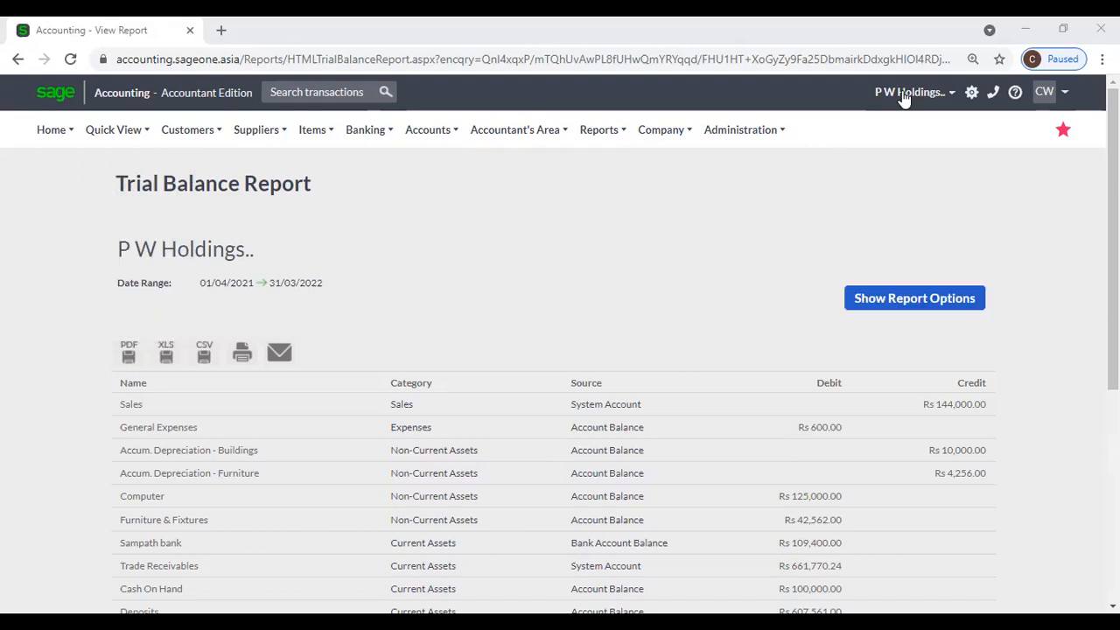
Step: Switch back to the company "P W Holdings ." and open the Budget Report from the accountant's management reports
left_click(903, 95)
left_click(833, 121)
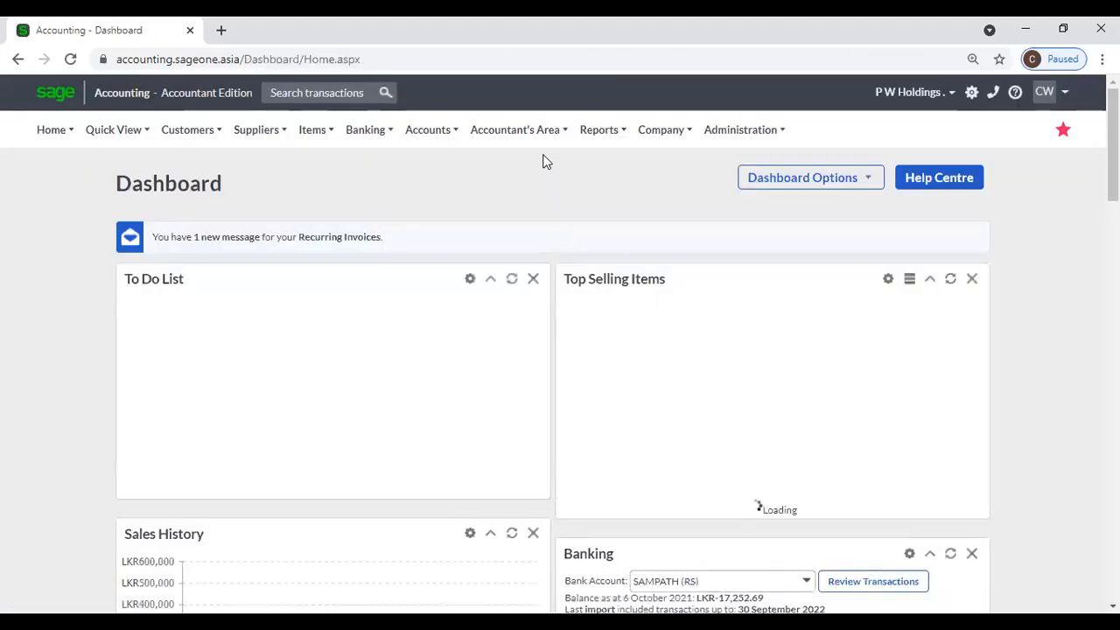
mouse_move(521, 138)
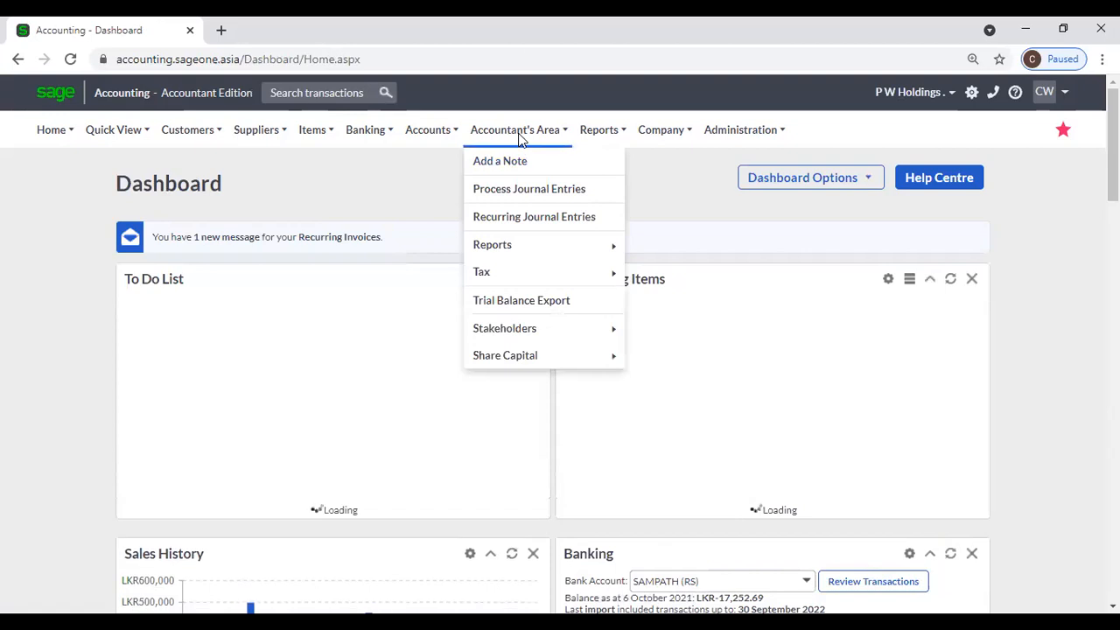
mouse_move(658, 131)
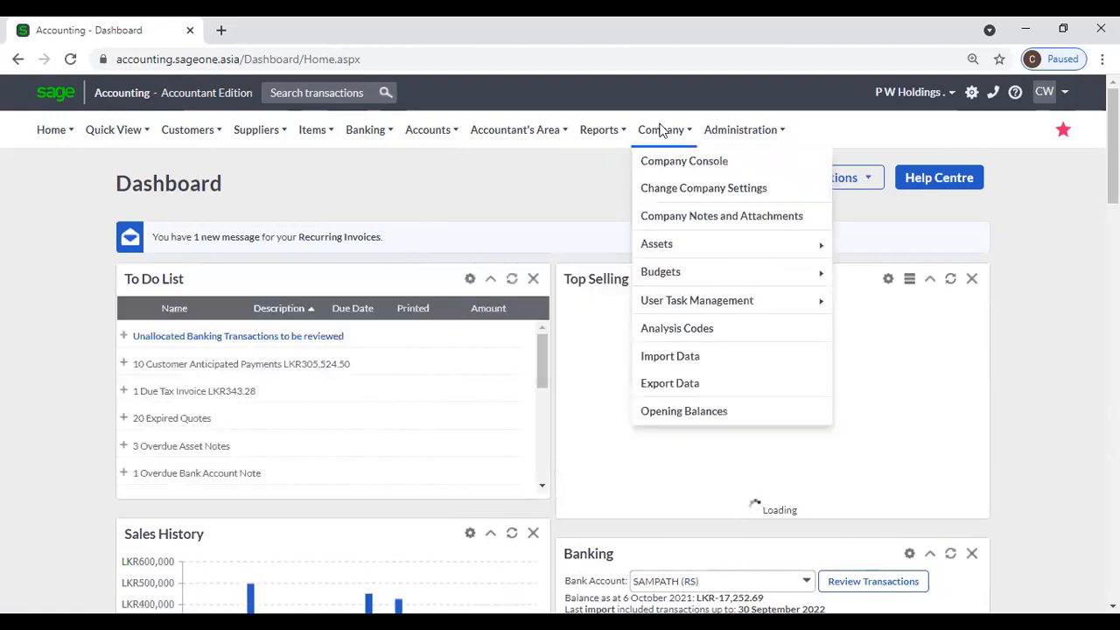
mouse_move(679, 277)
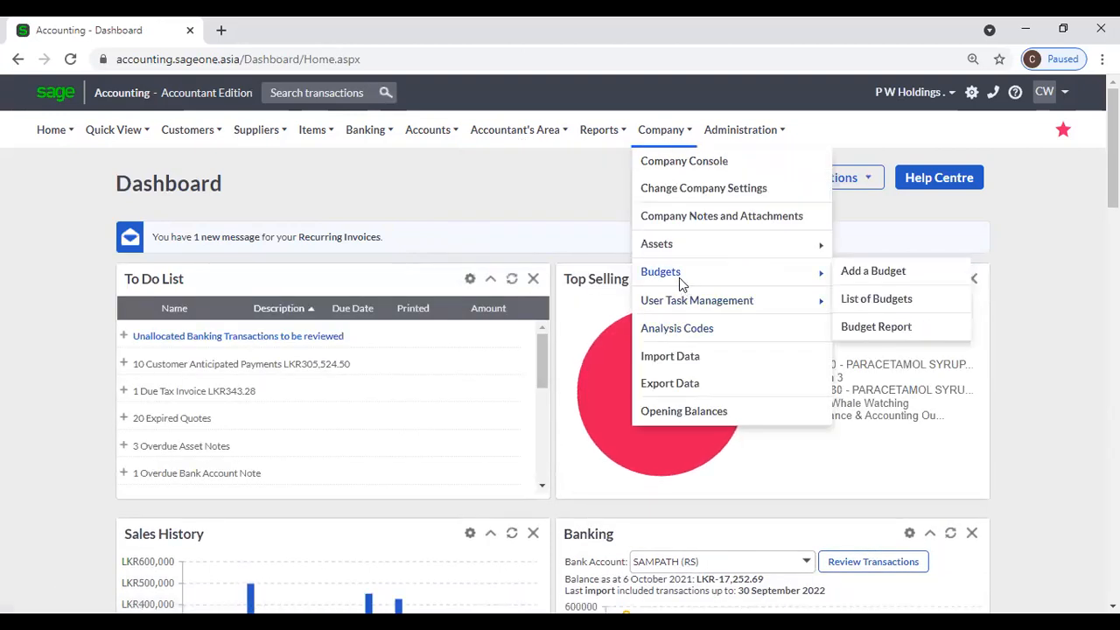
left_click(892, 276)
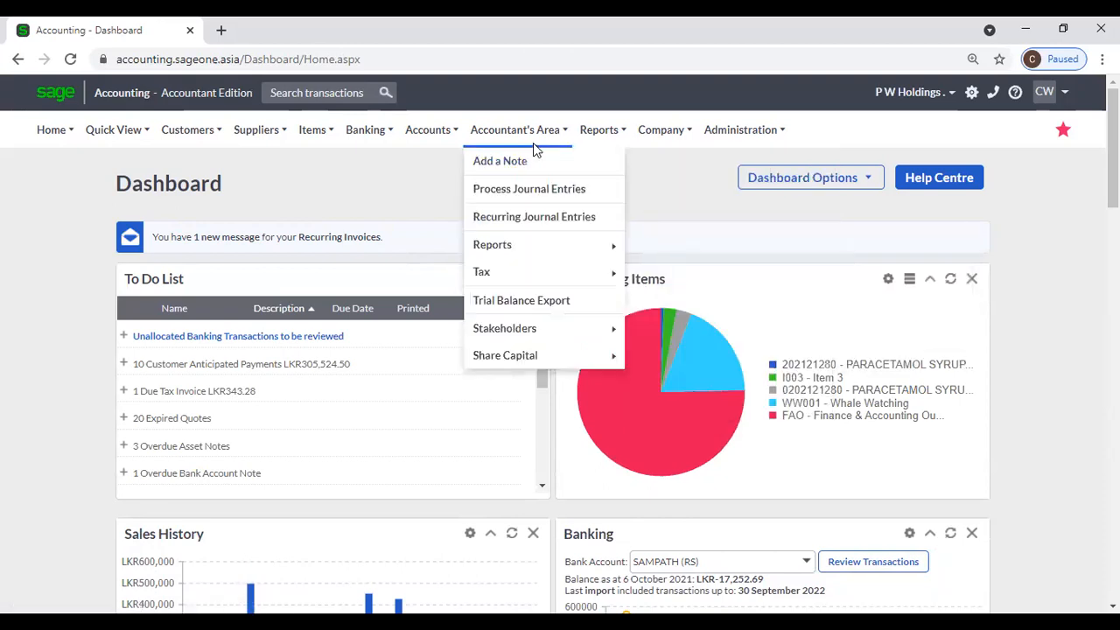
mouse_move(527, 240)
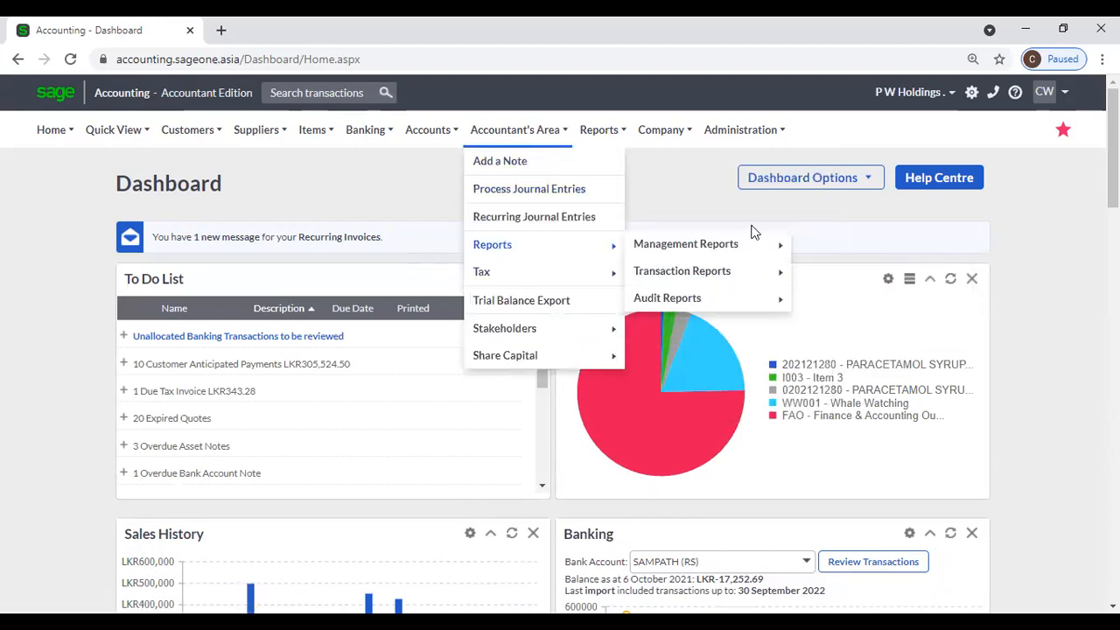
mouse_move(713, 247)
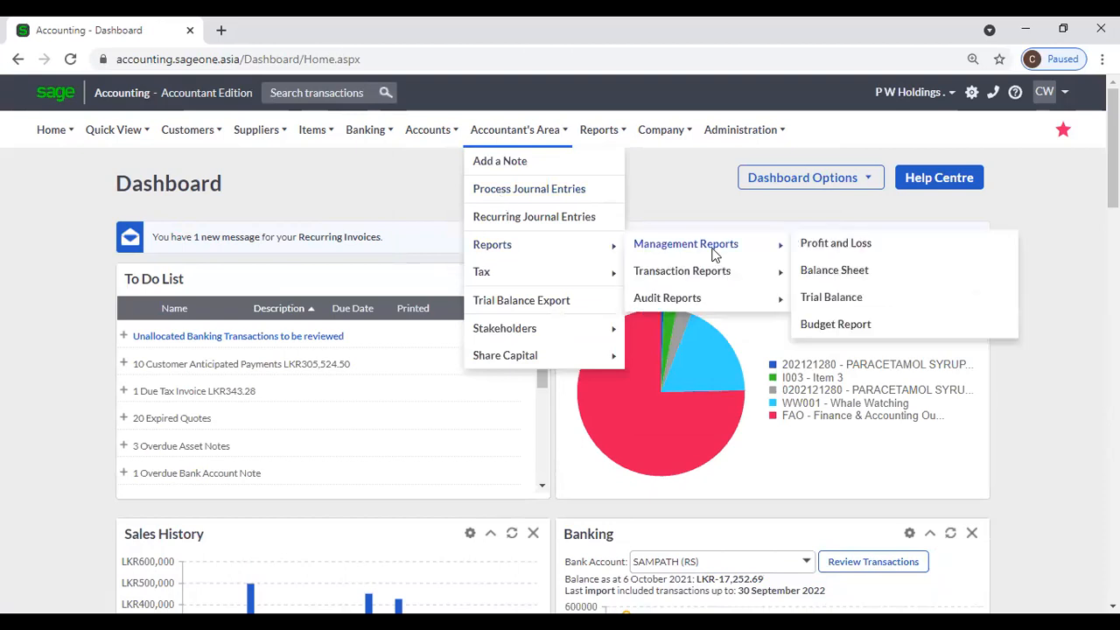
left_click(838, 326)
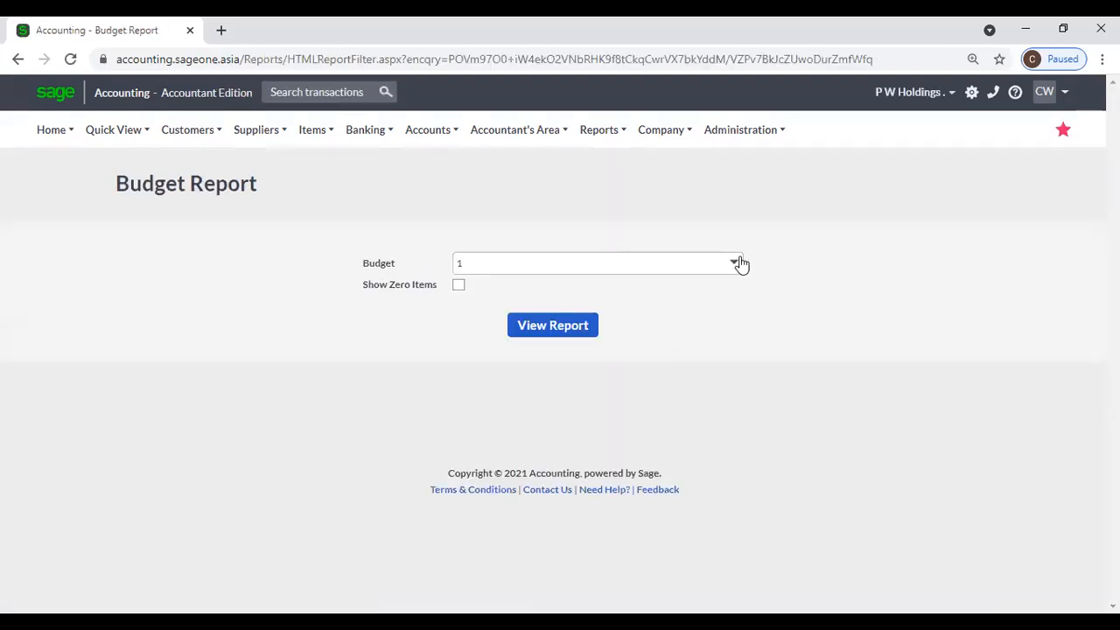
Step: Run the Budget Report for the UOR - B budget, and look through its monthly sales, costs, expenses and net profit lines
left_click(734, 264)
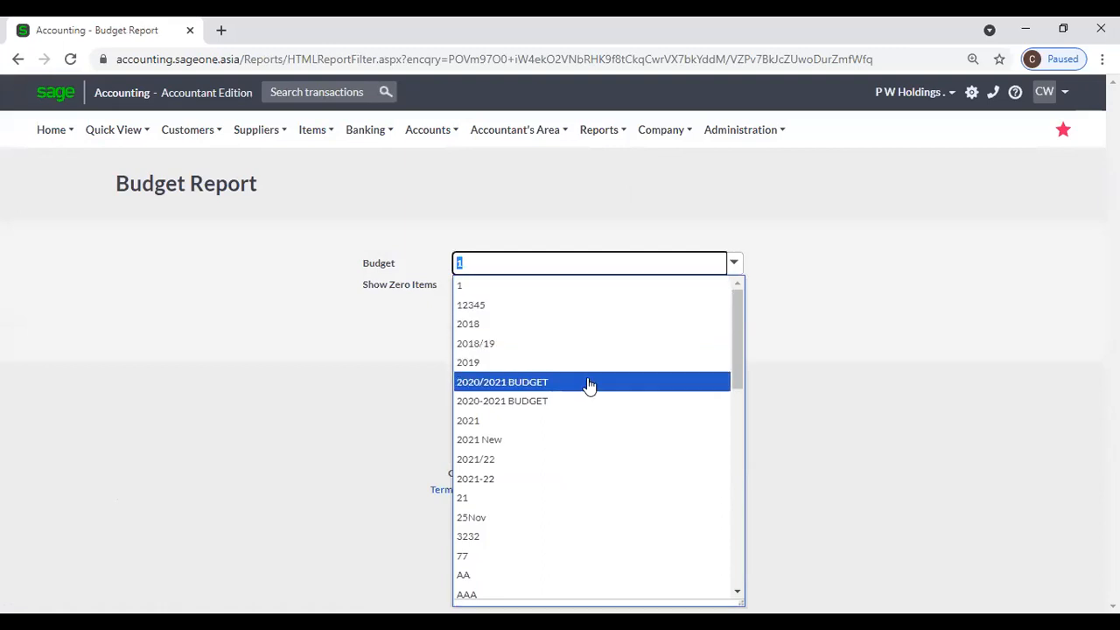
scroll(589, 385, "down", 8)
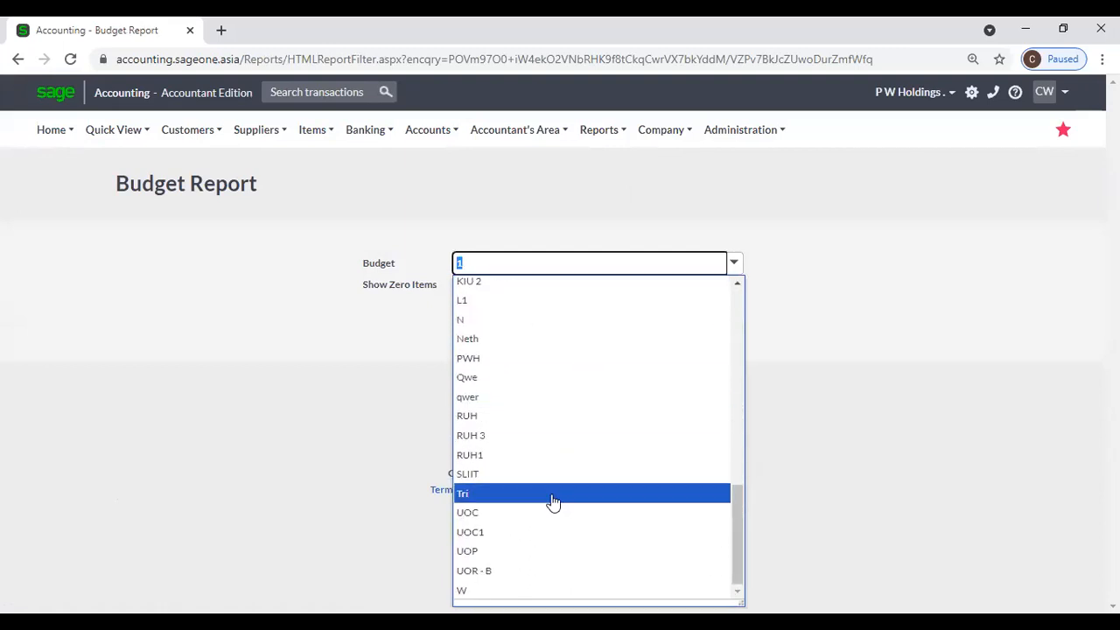
left_click(535, 572)
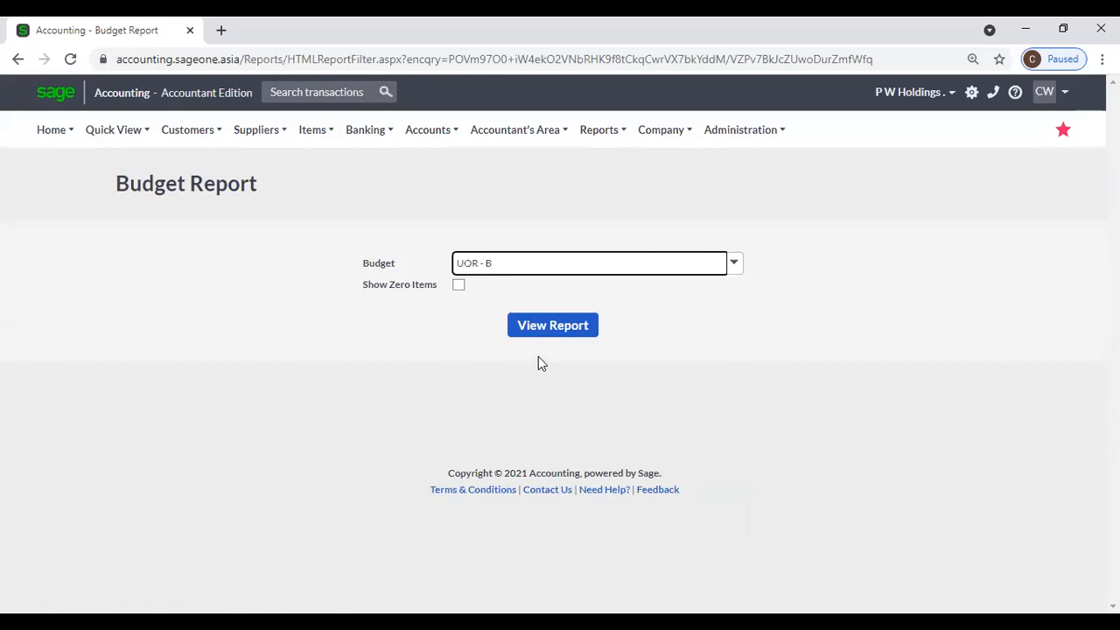
left_click(549, 334)
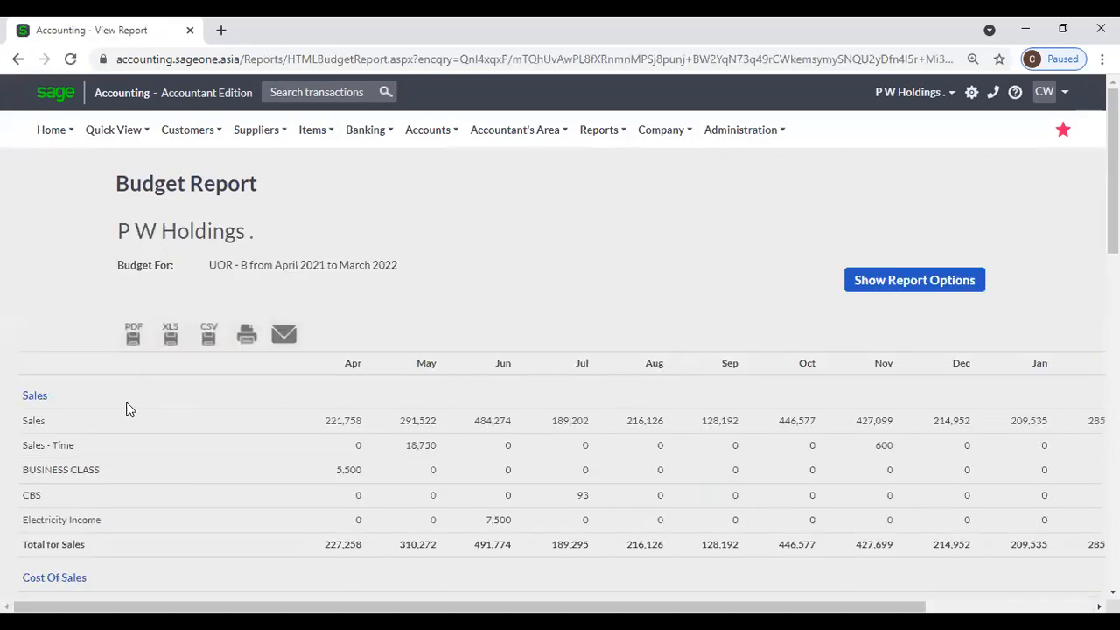
scroll(913, 474, "down", 3)
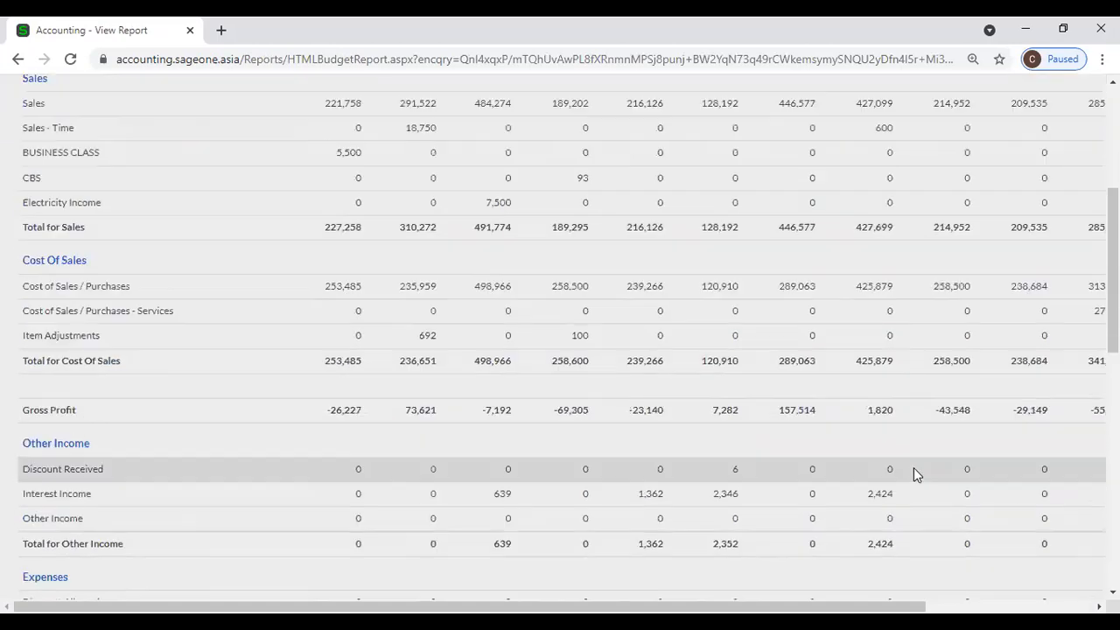
scroll(913, 472, "down", 7)
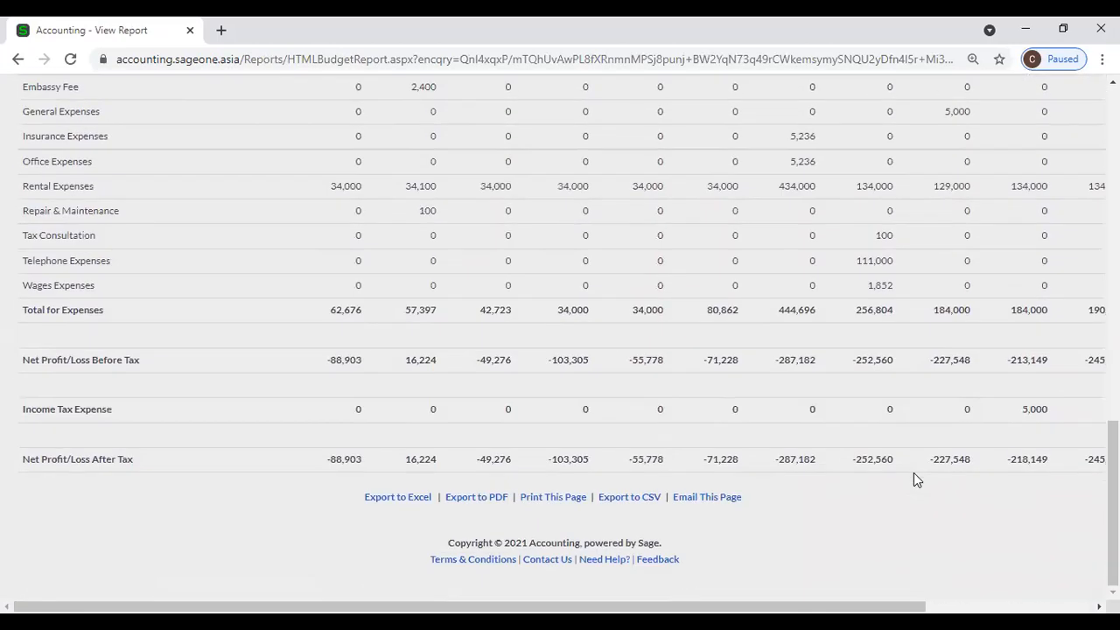
scroll(913, 473, "up", 10)
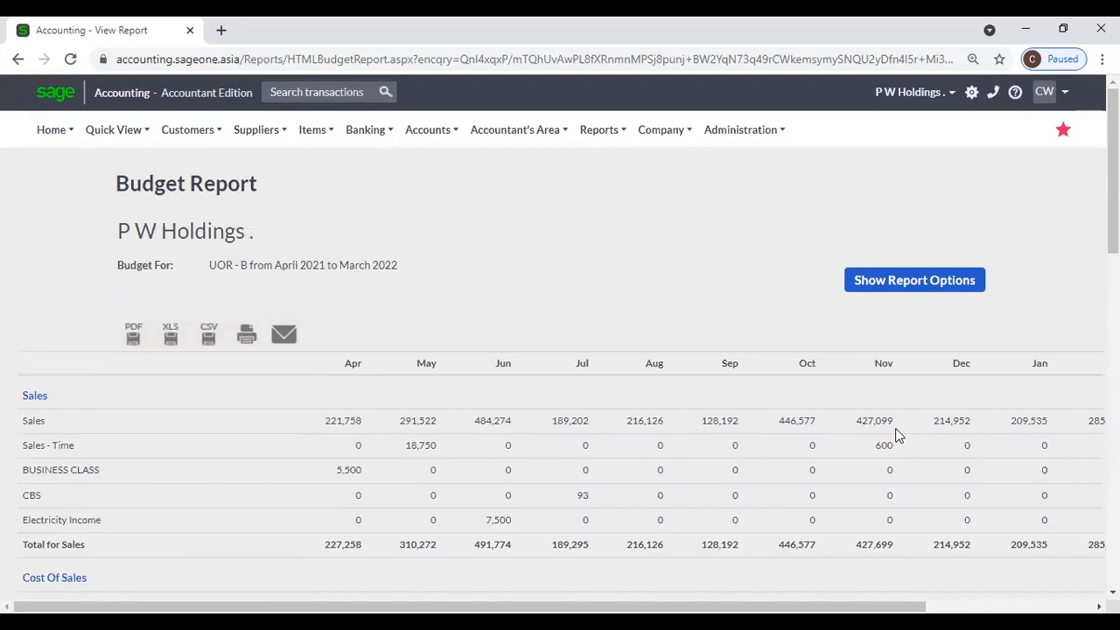
Step: Include zero items in the UOR - B budget report's options and refresh the report
left_click(914, 287)
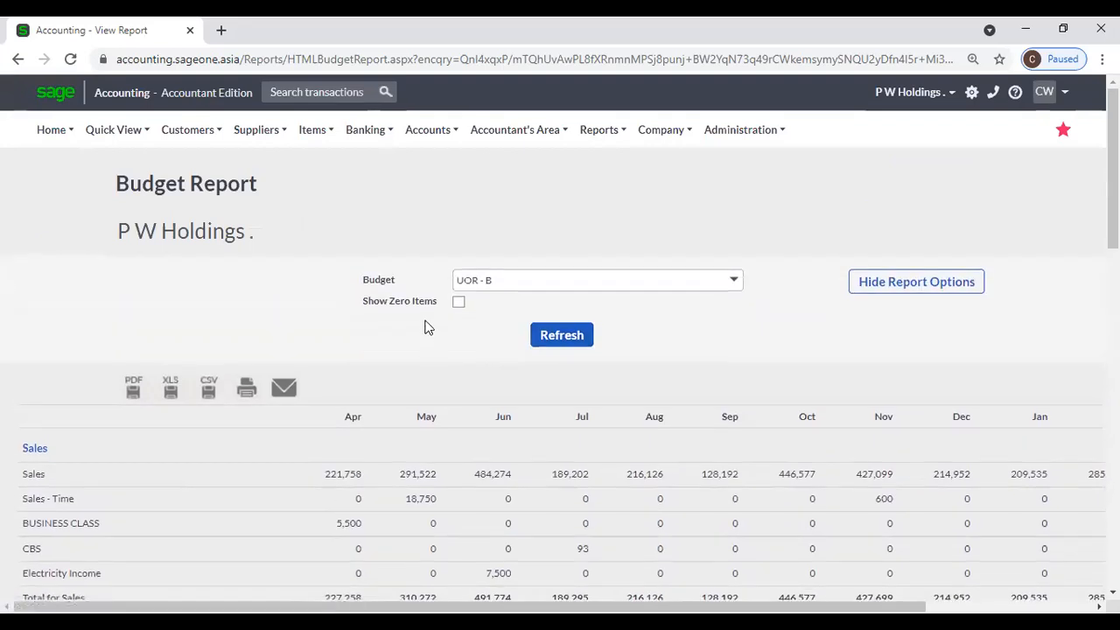
left_click(458, 304)
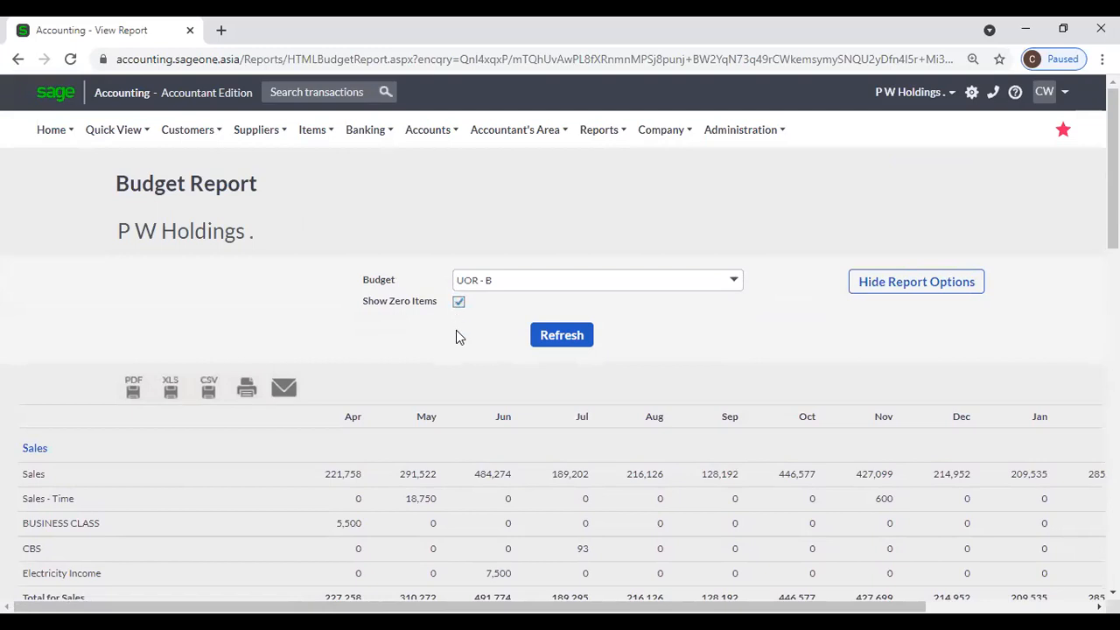
left_click(557, 346)
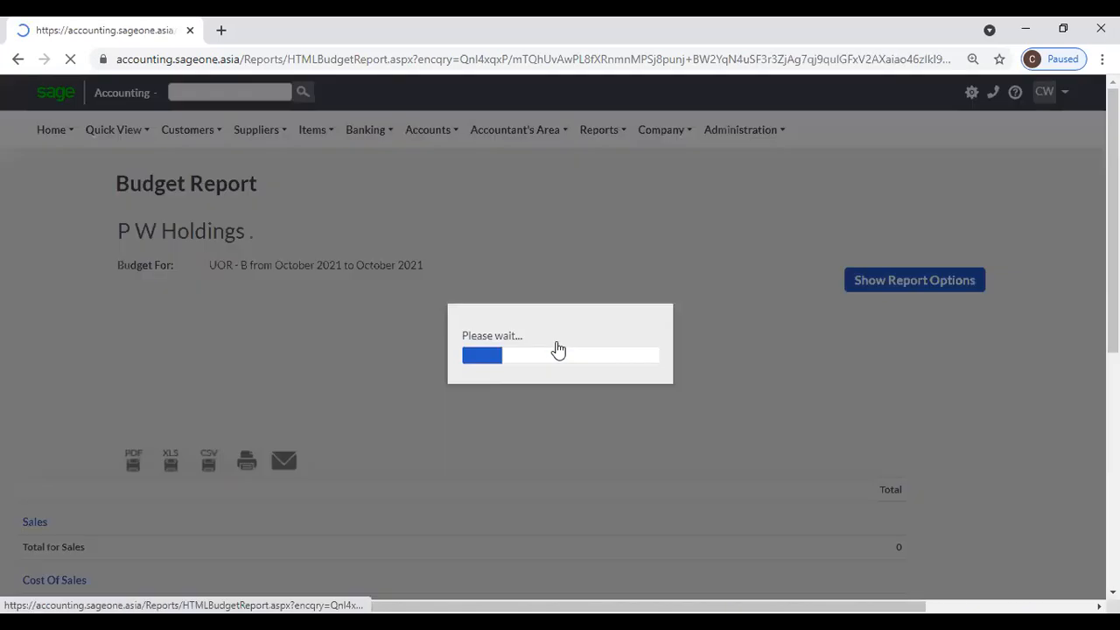
Step: Exclude zero items from the UOR - B budget report, refresh it, and look over the sales and cost of sales lines
scroll(486, 327, "up", 4)
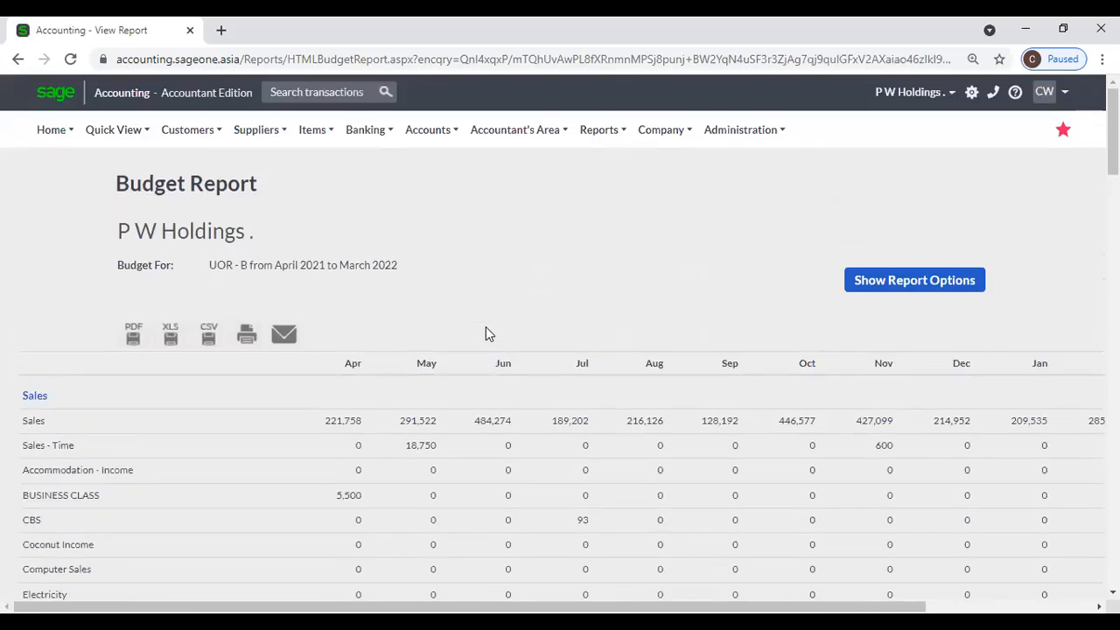
left_click(881, 291)
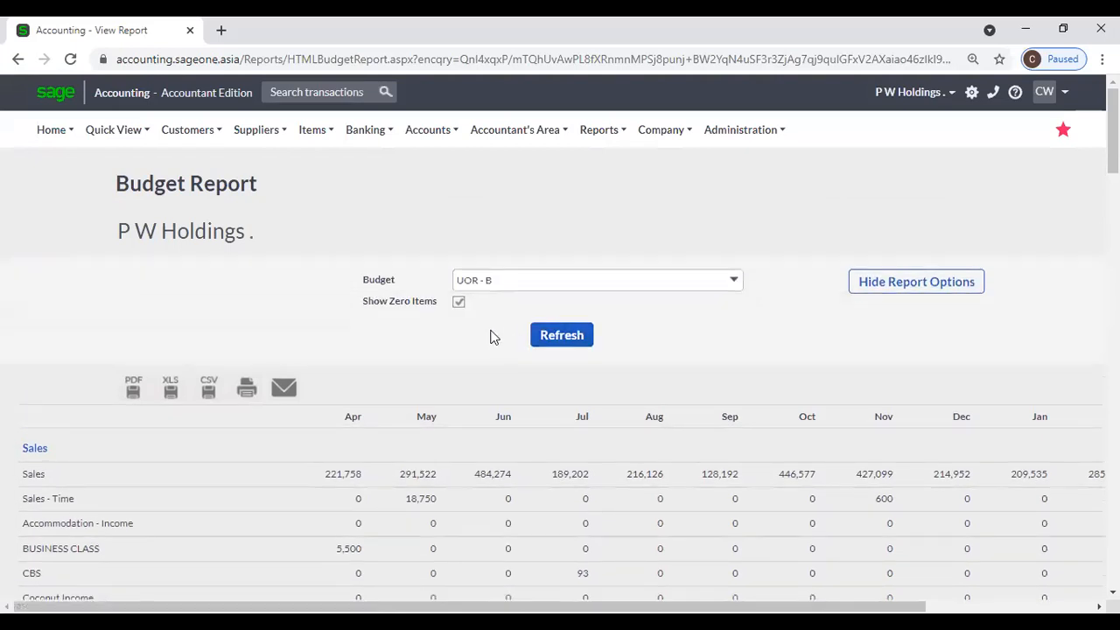
left_click(461, 302)
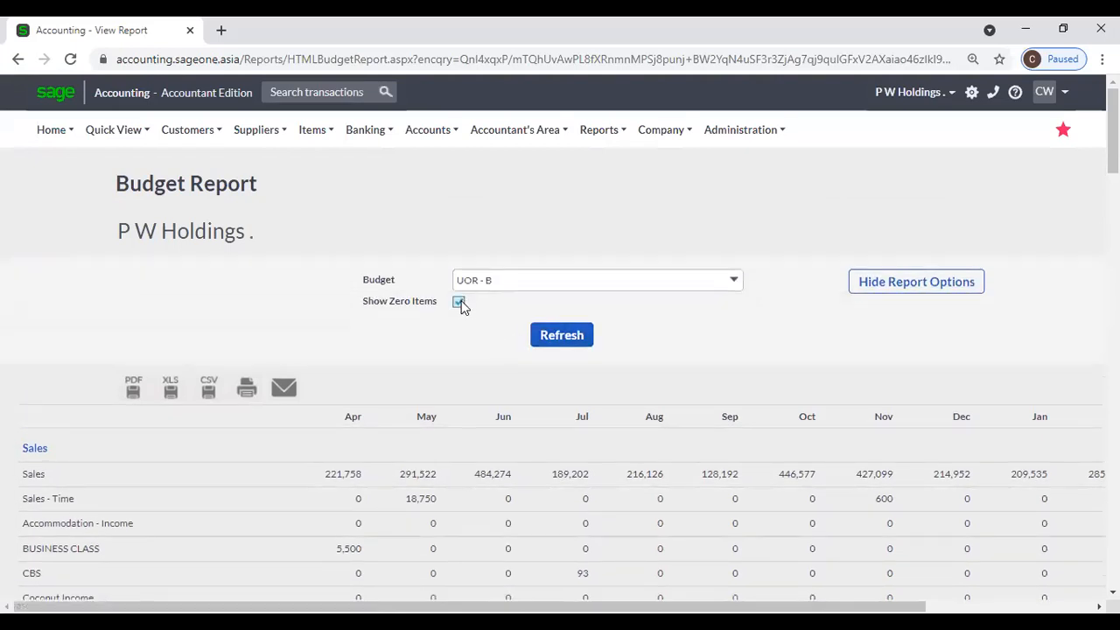
left_click(546, 338)
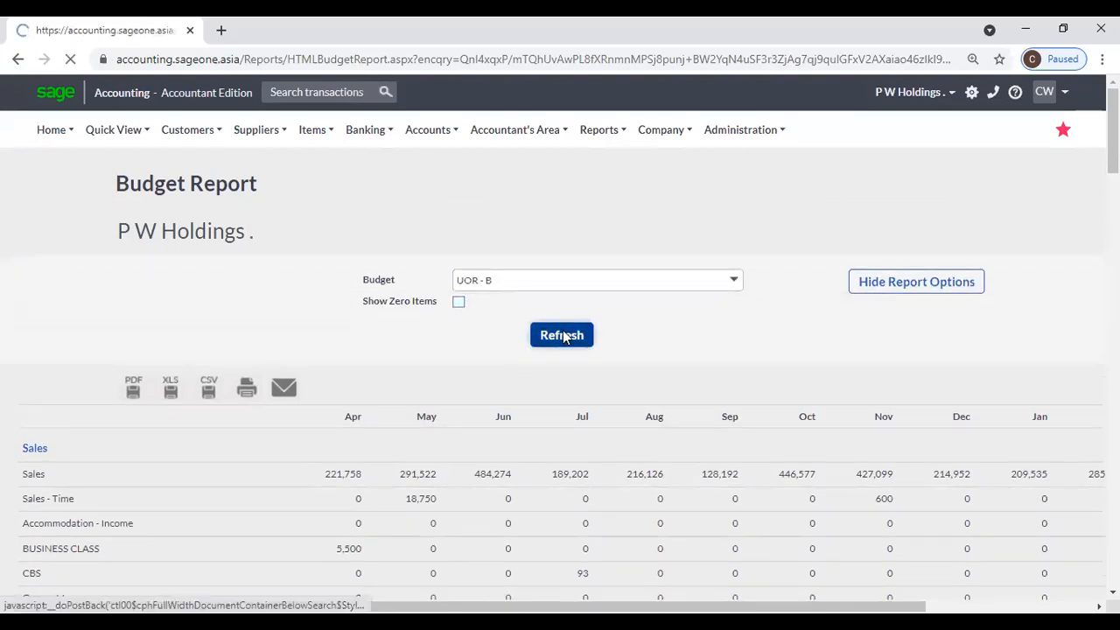
scroll(586, 338, "down", 2)
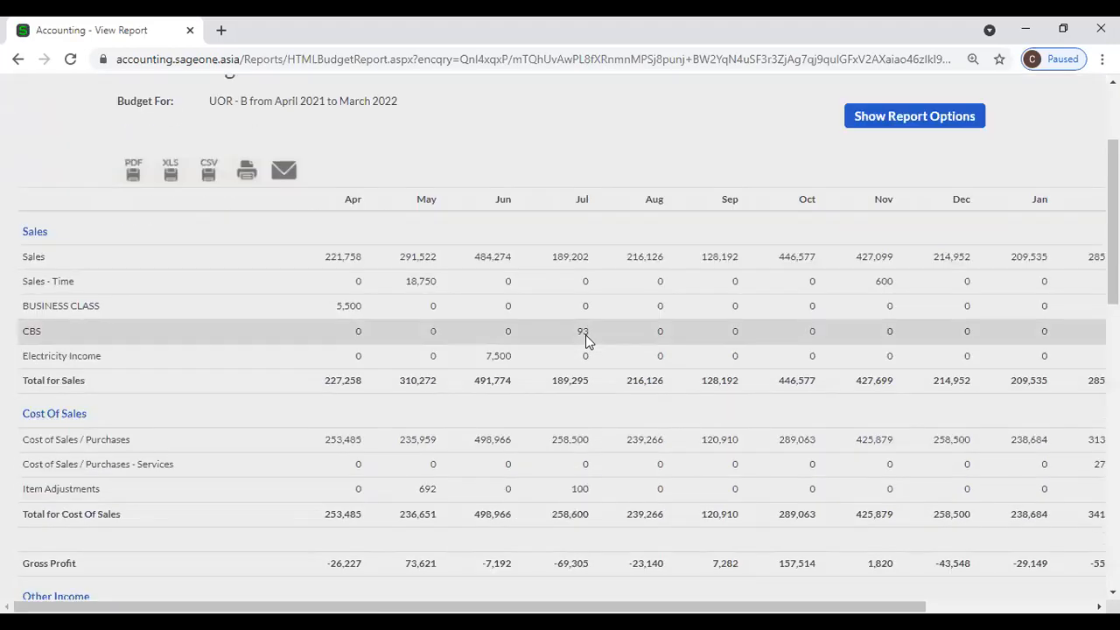
scroll(586, 340, "up", 2)
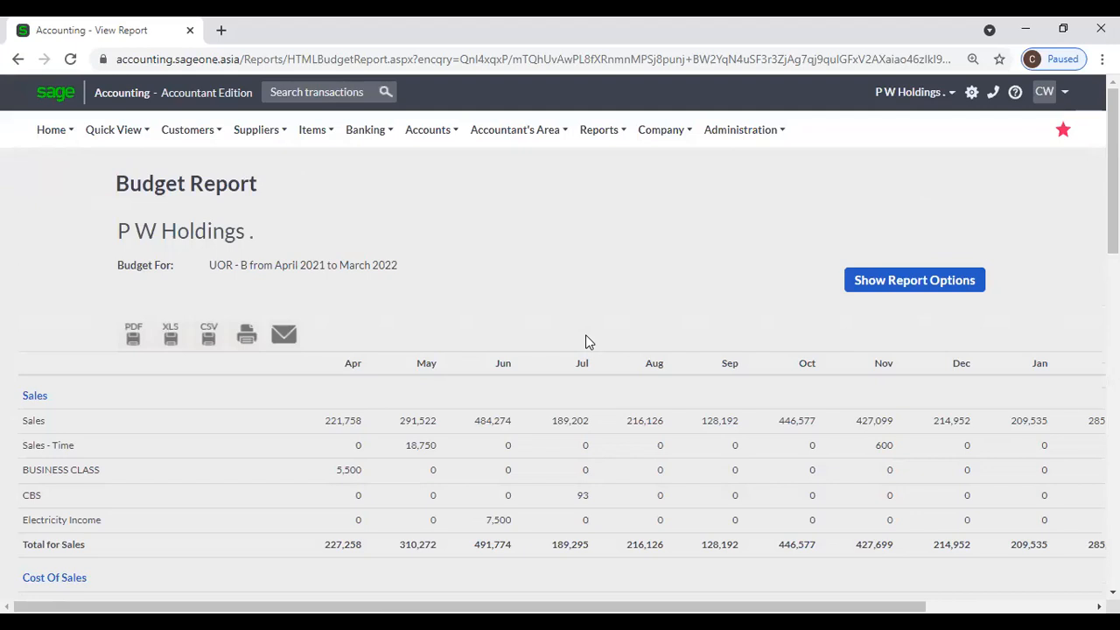
Step: Open the Journal Entries Report from the accountant's transaction reports
left_click(537, 136)
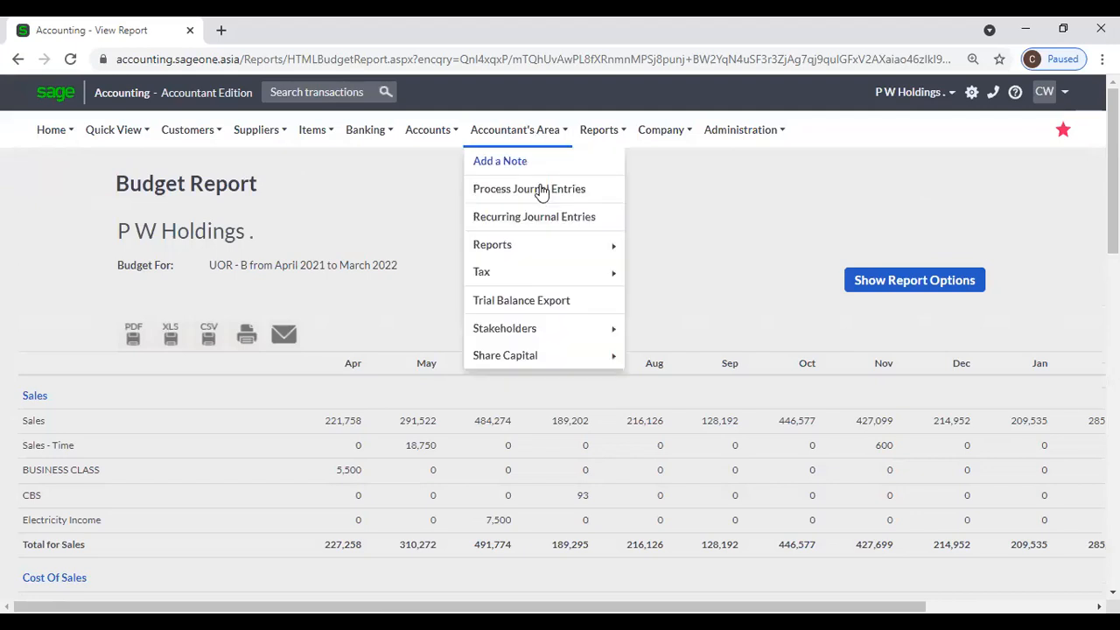
mouse_move(540, 273)
mouse_move(545, 253)
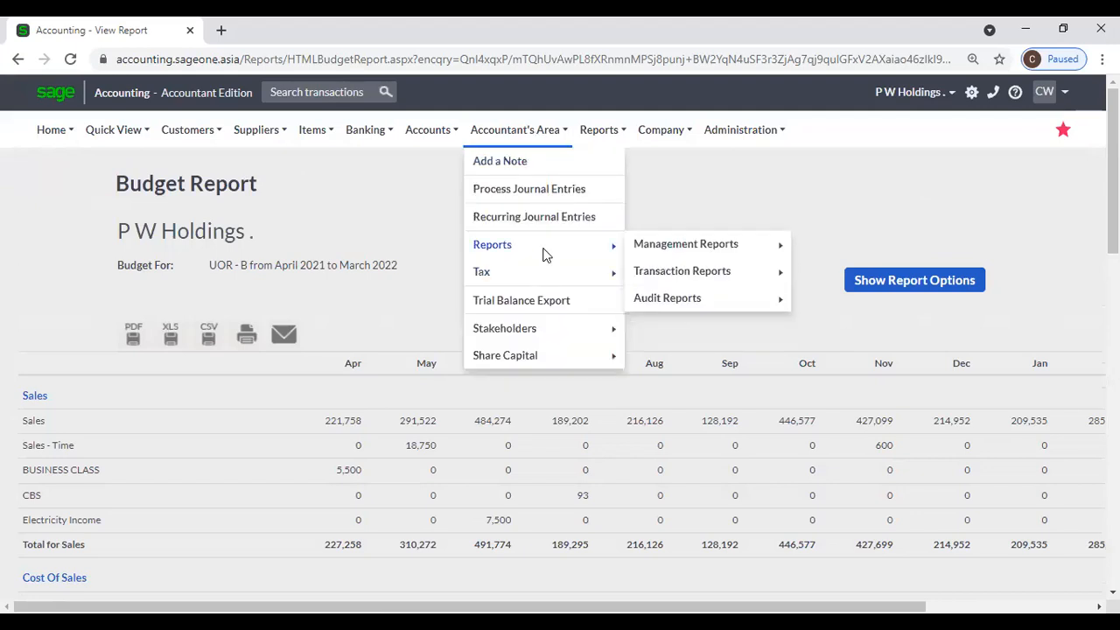
mouse_move(711, 254)
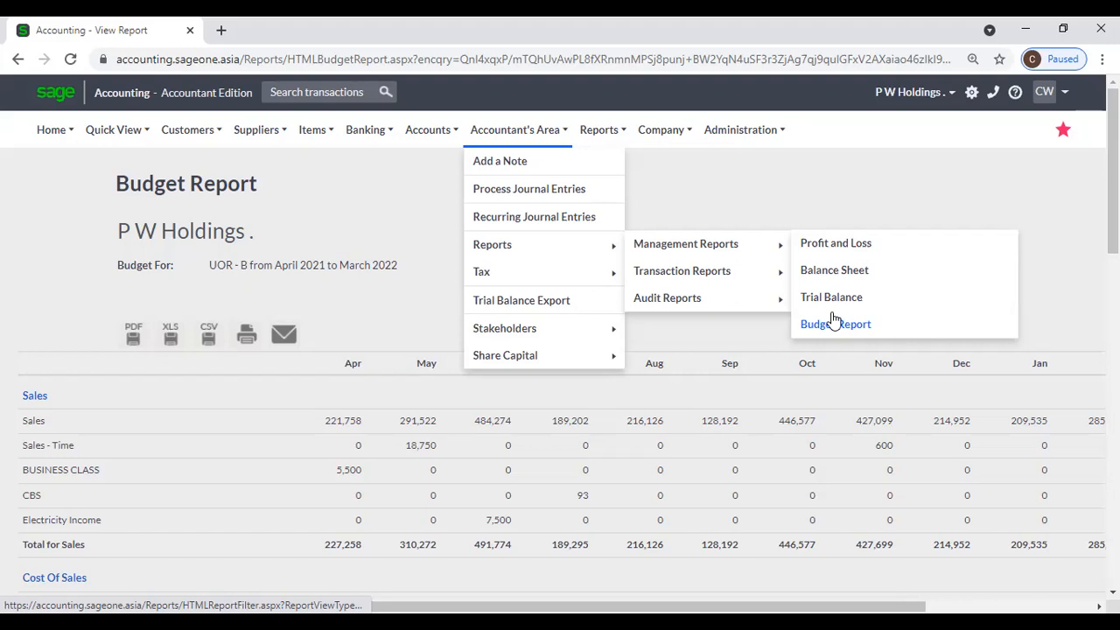
mouse_move(743, 271)
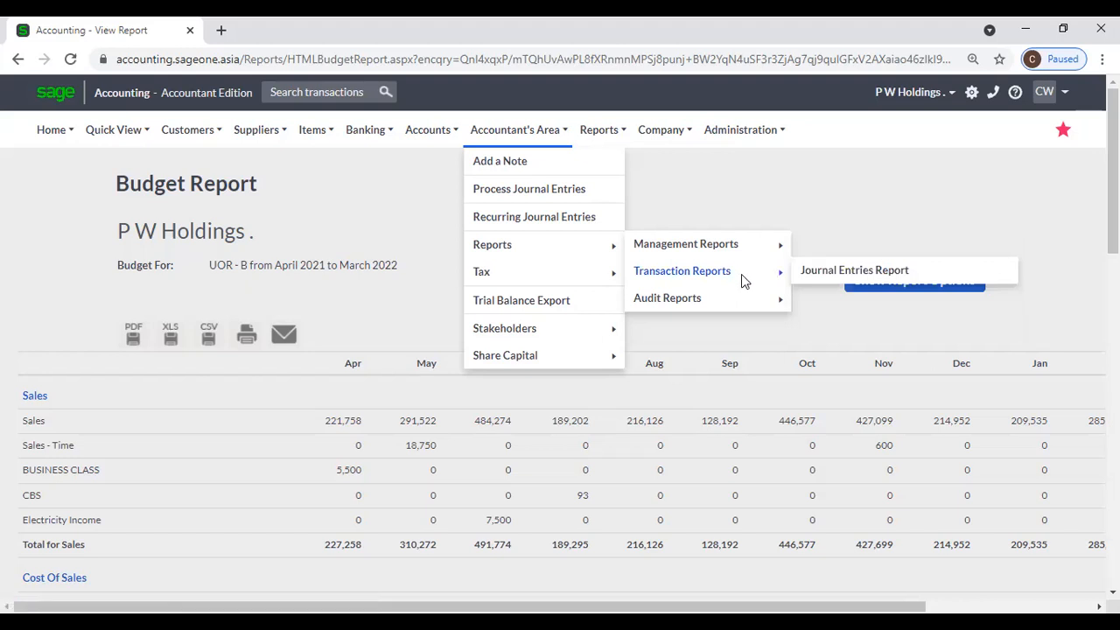
left_click(822, 278)
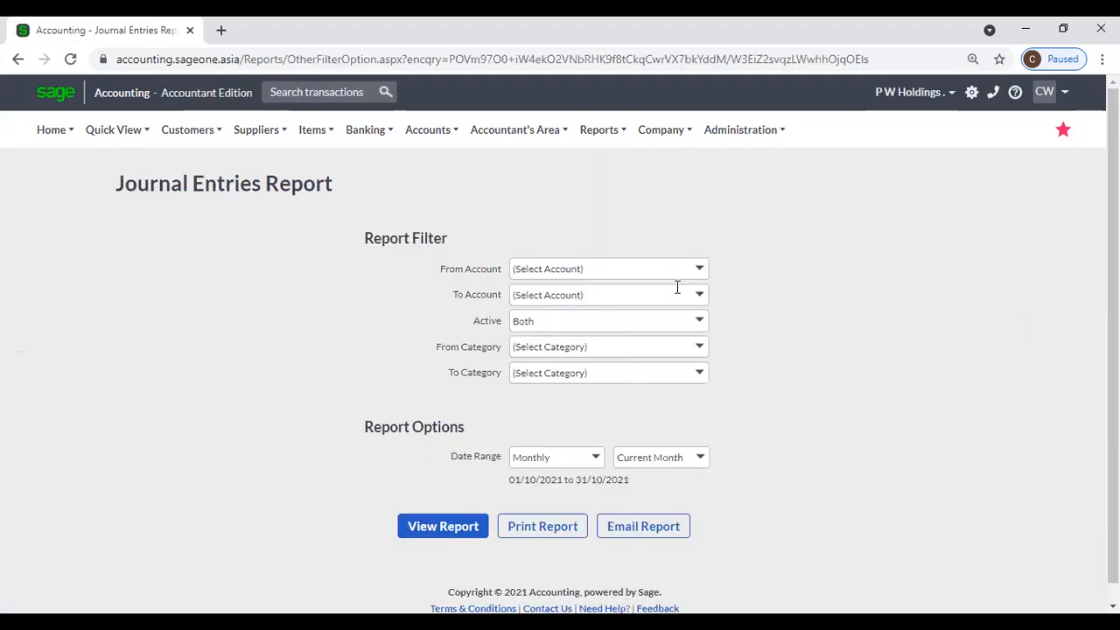
Step: Run the monthly Journal Entries Report for the current month without account or category filters, and look through its debit and credit entries
left_click(701, 269)
left_click(700, 247)
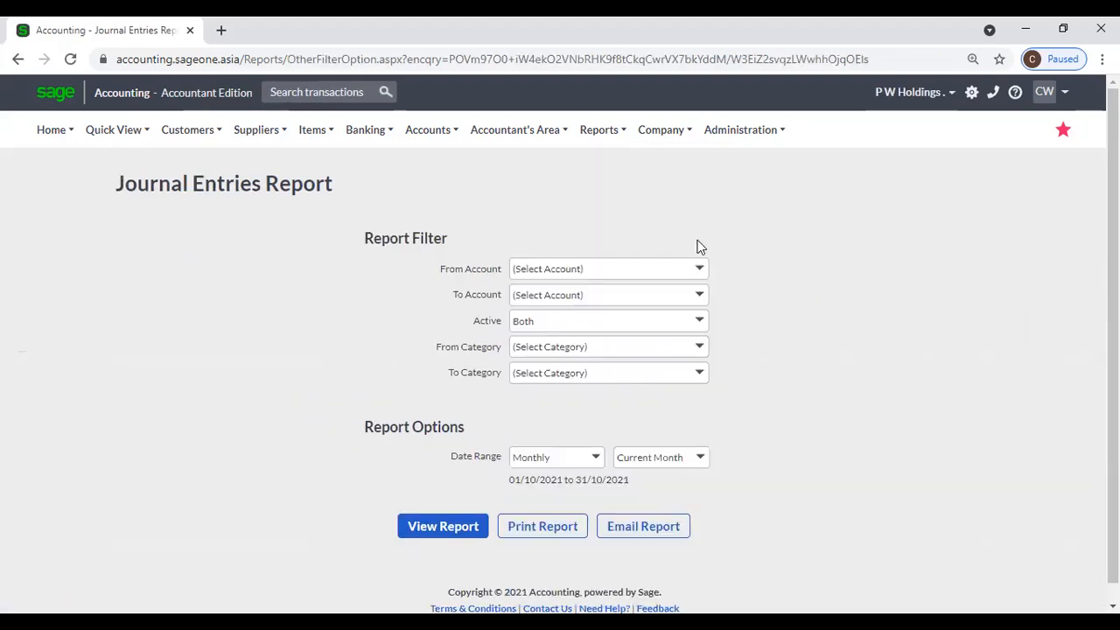
left_click(702, 347)
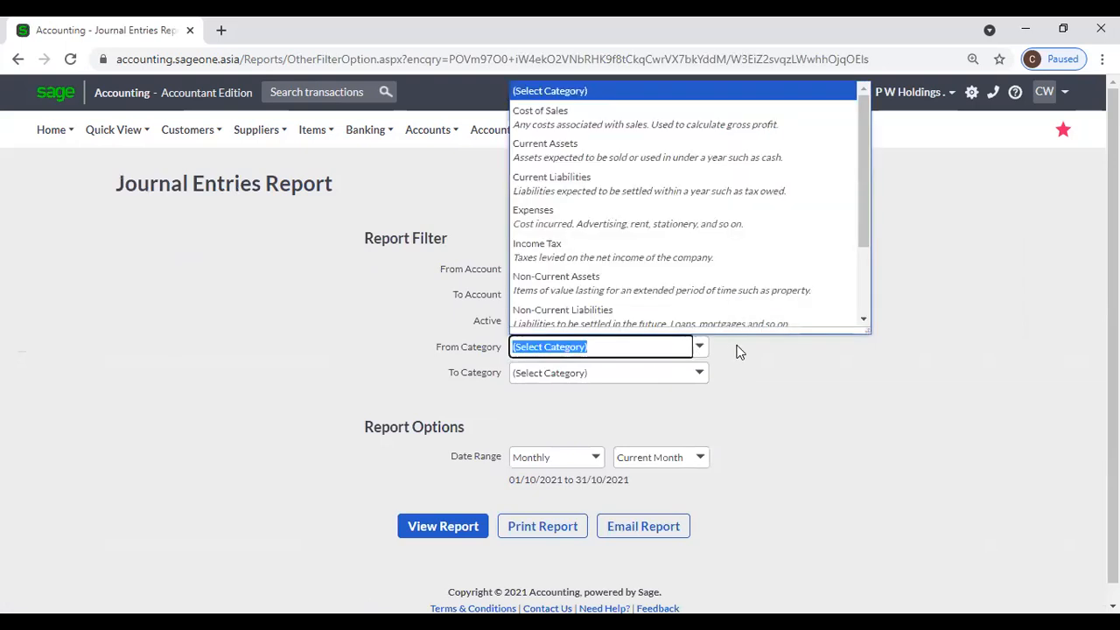
left_click(737, 352)
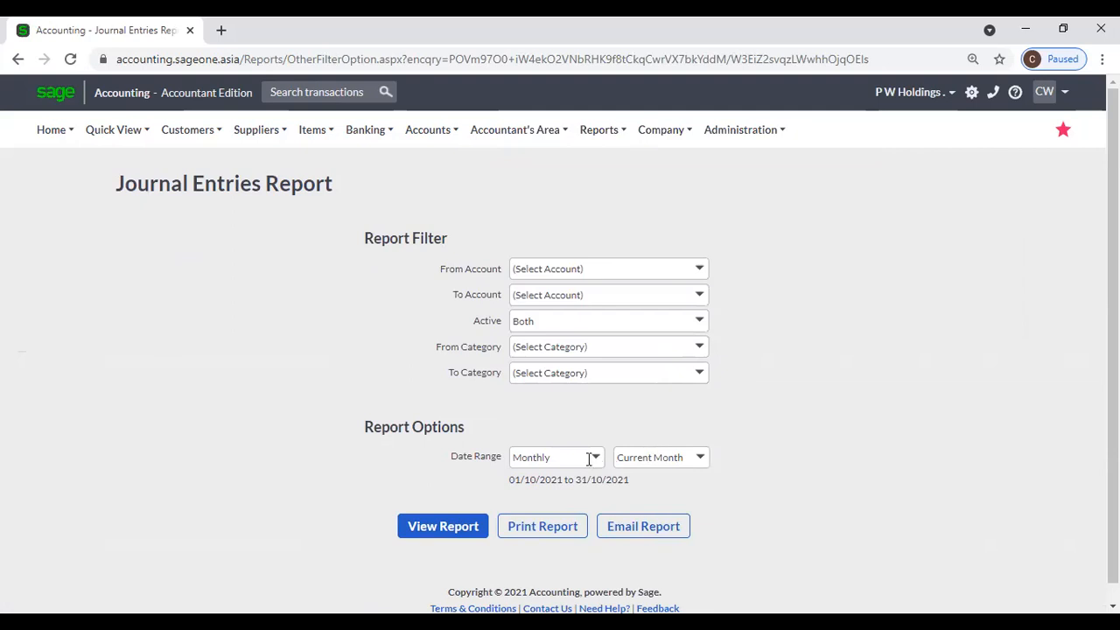
left_click(479, 531)
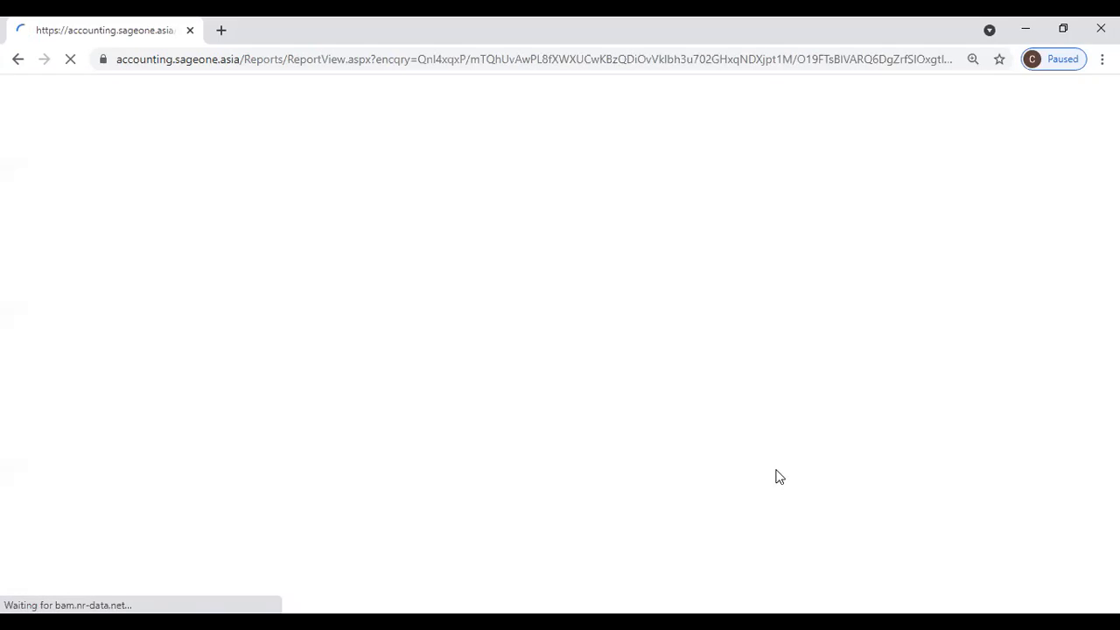
scroll(718, 442, "down", 2)
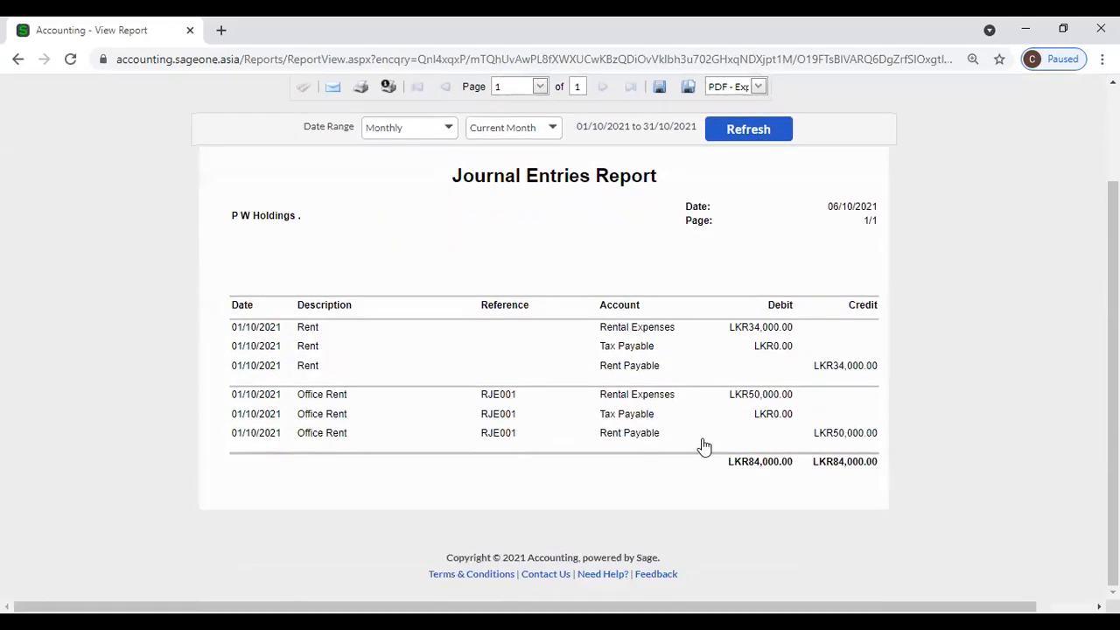
scroll(708, 444, "up", 1)
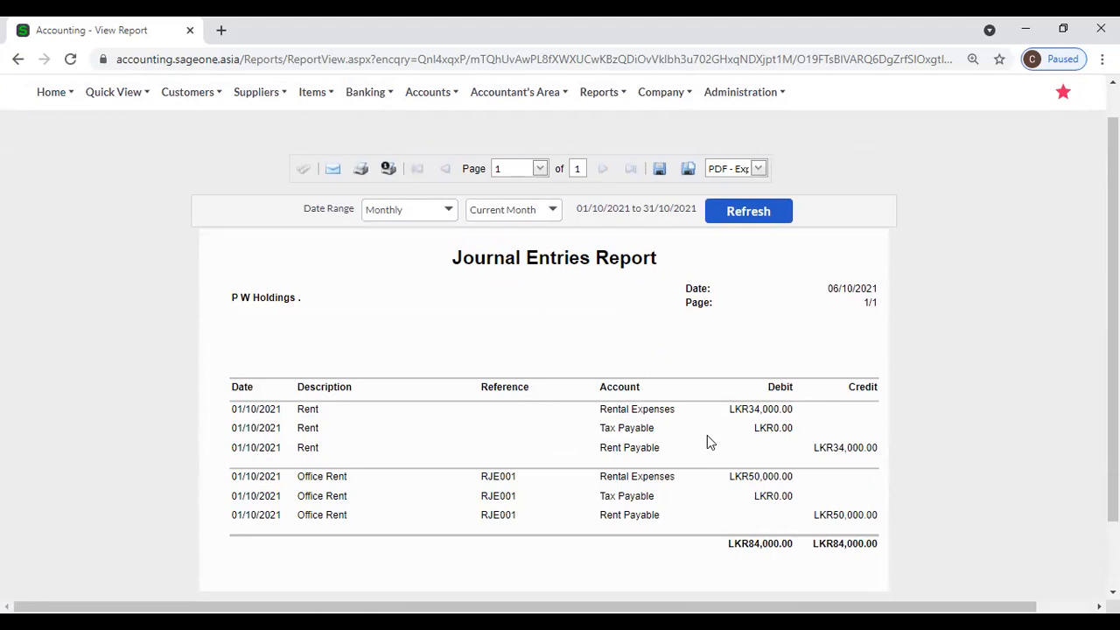
scroll(709, 441, "up", 1)
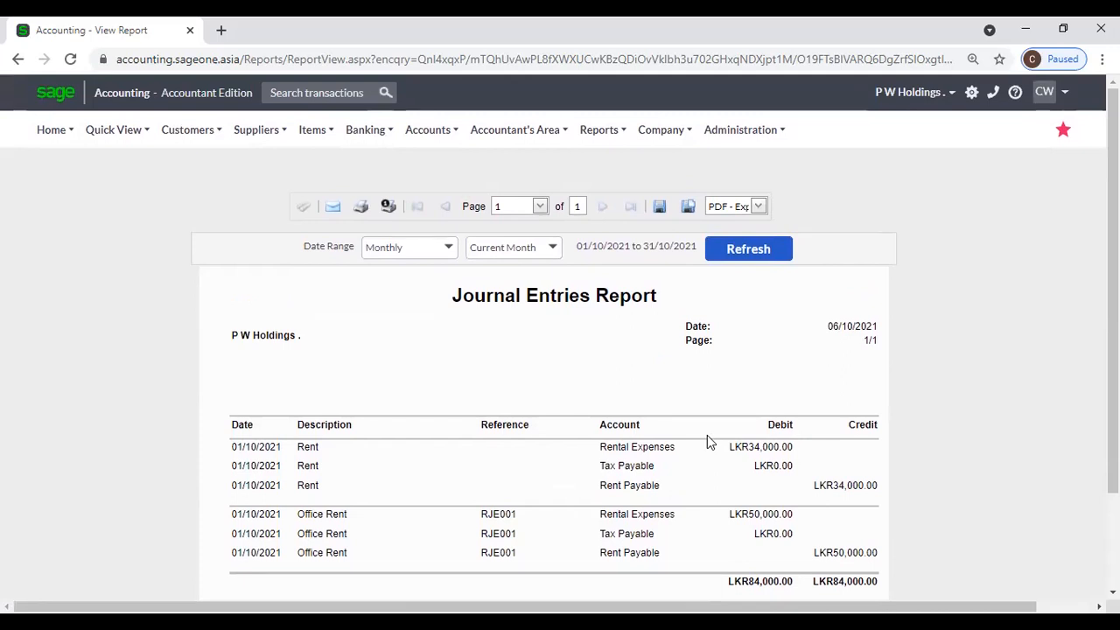
Step: Run the Opening Balances and Tax Adjustments report from the accountant's audit reports with the run date 06/10/2021
mouse_move(514, 148)
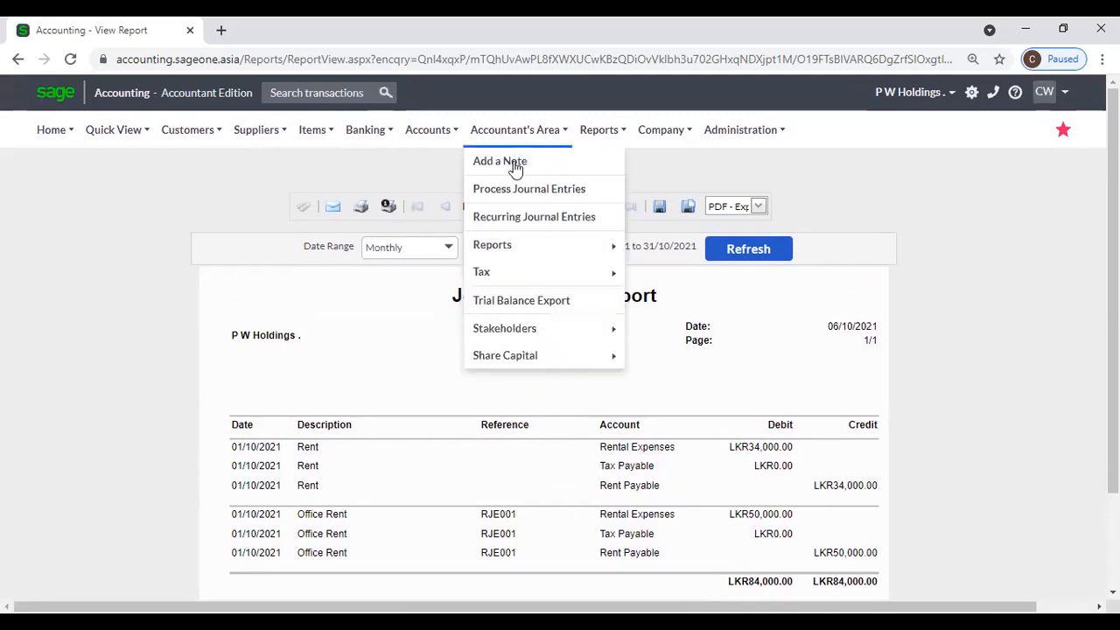
mouse_move(517, 250)
mouse_move(686, 254)
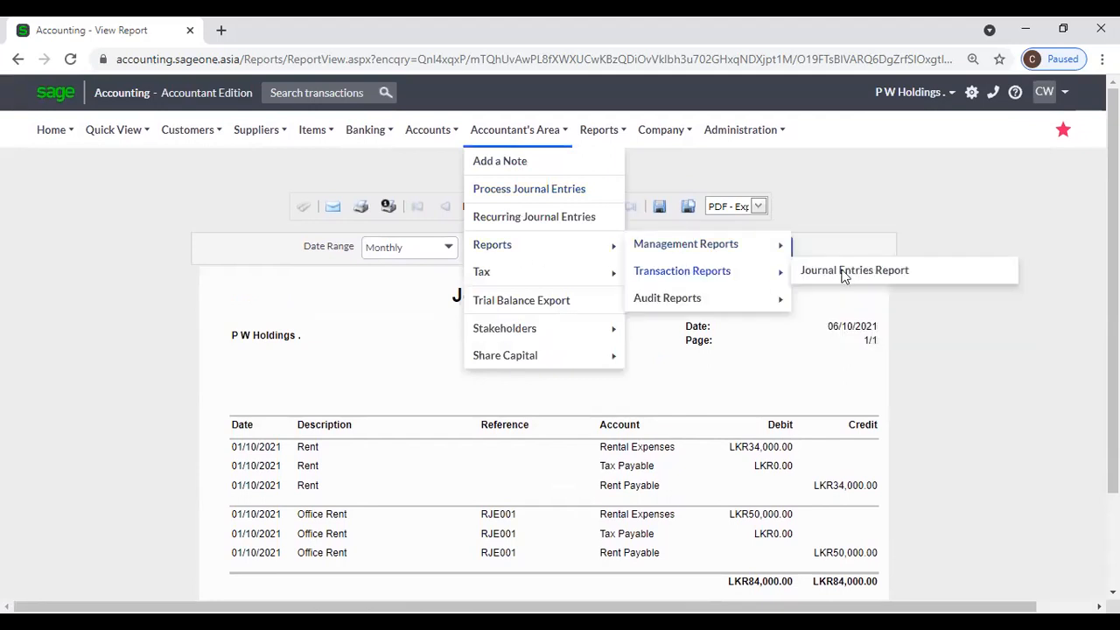
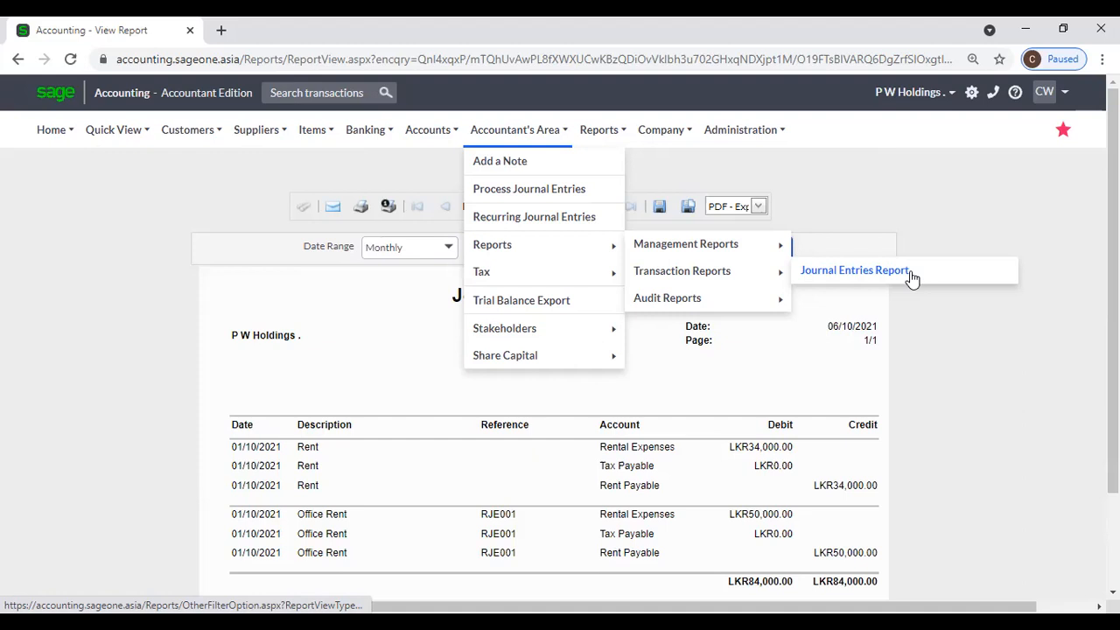
mouse_move(691, 298)
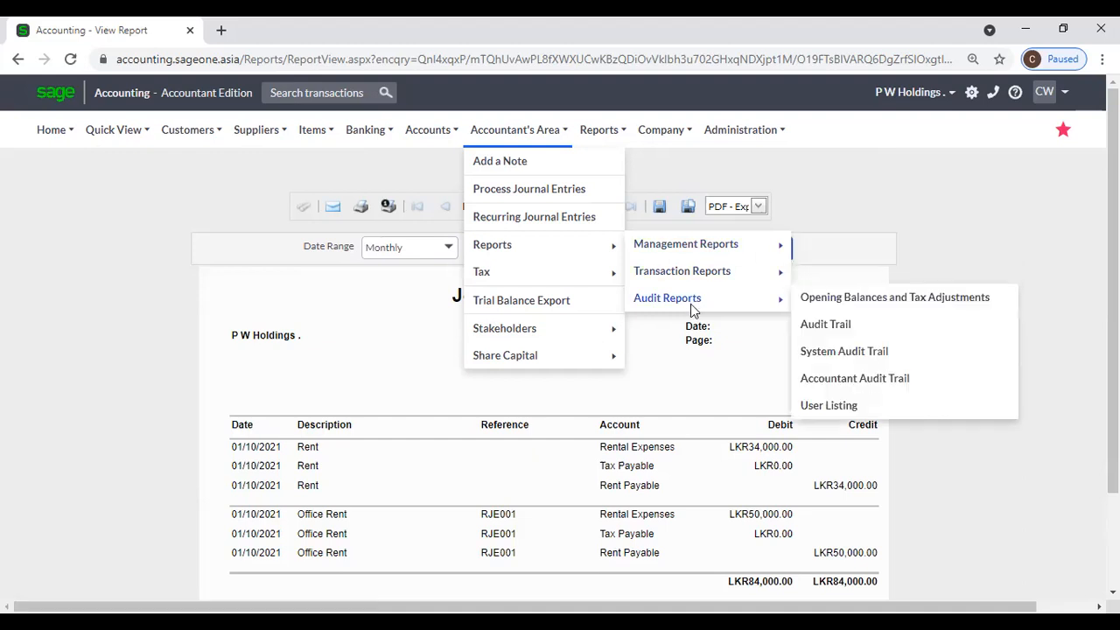
left_click(973, 300)
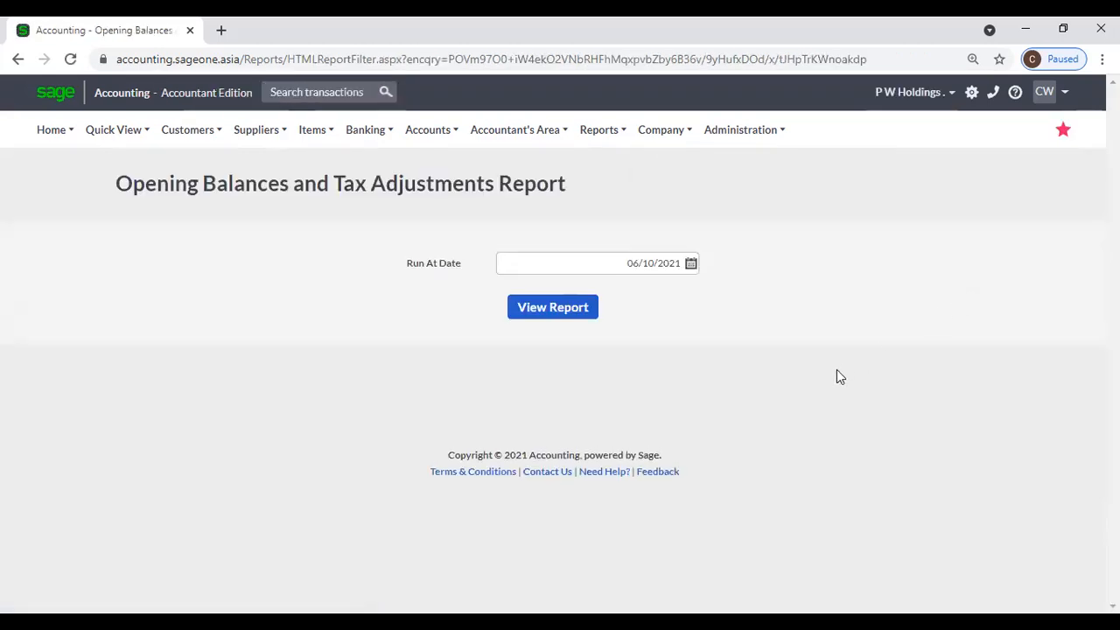
left_click(555, 309)
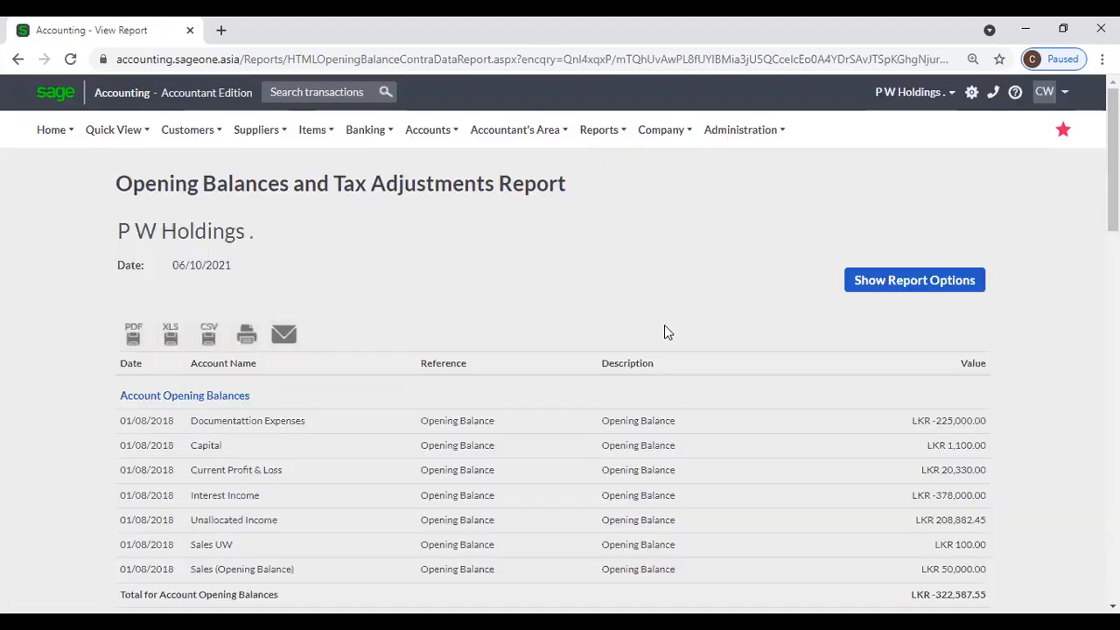
Step: Look through the account, bank, customer, item and supplier opening balances and the tax adjustments in the report
scroll(664, 330, "down", 4)
scroll(663, 330, "up", 2)
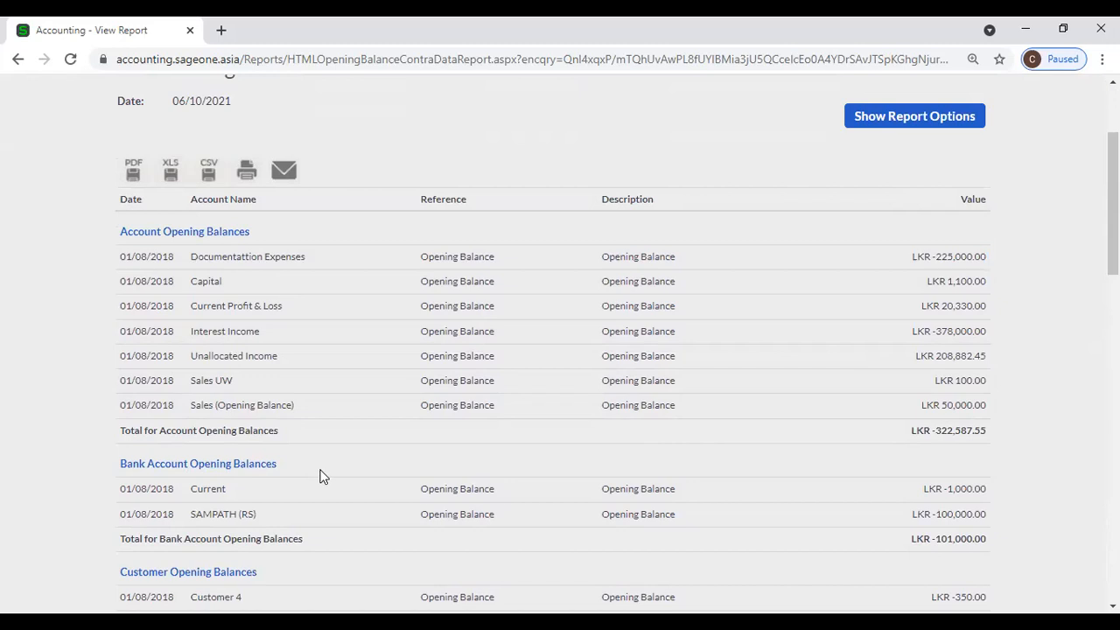
scroll(197, 393, "down", 4)
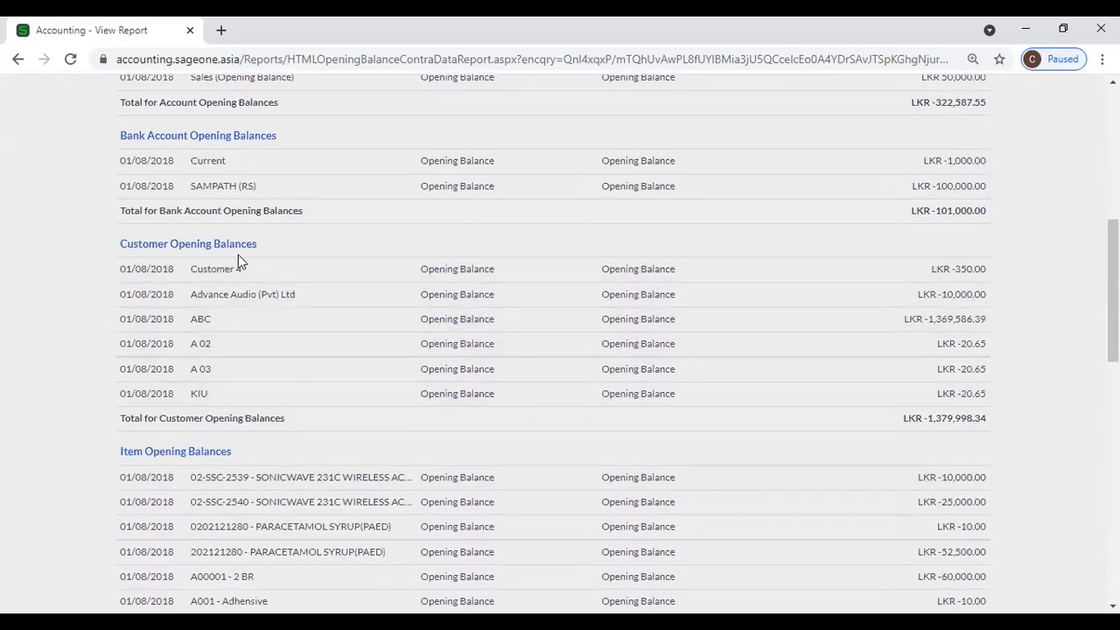
scroll(253, 289, "down", 1)
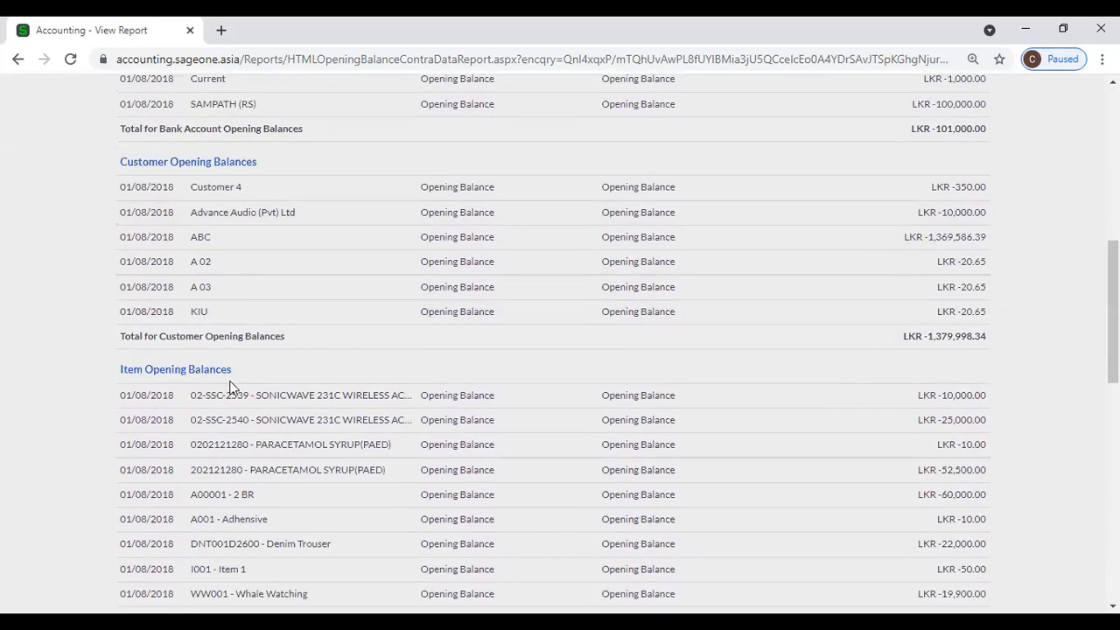
scroll(230, 388, "down", 6)
scroll(202, 372, "down", 1)
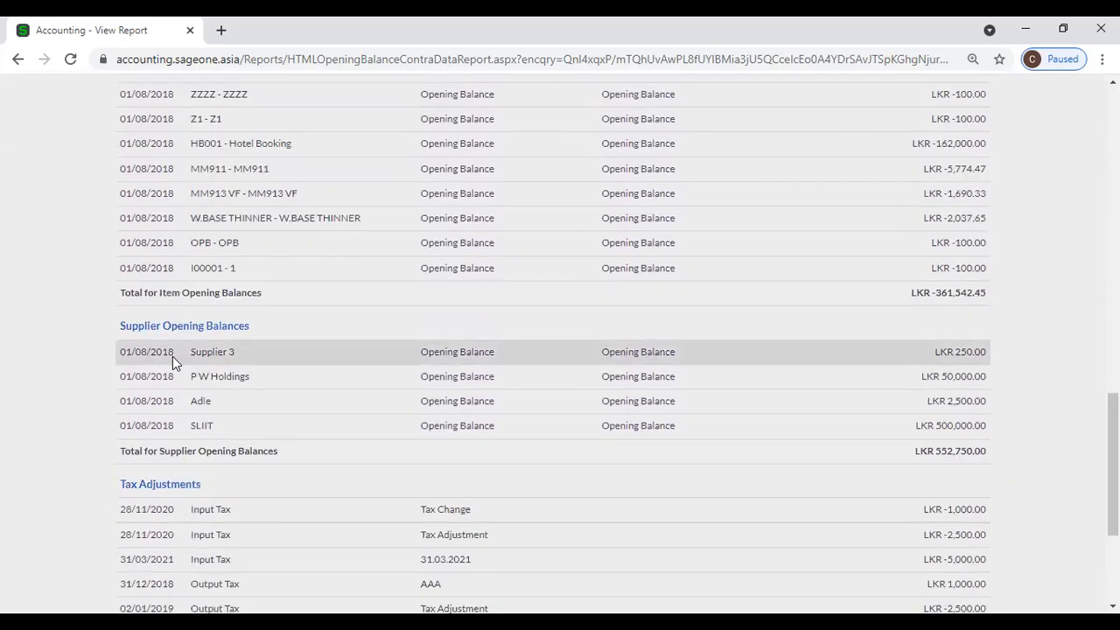
scroll(232, 411, "down", 1)
scroll(223, 441, "down", 1)
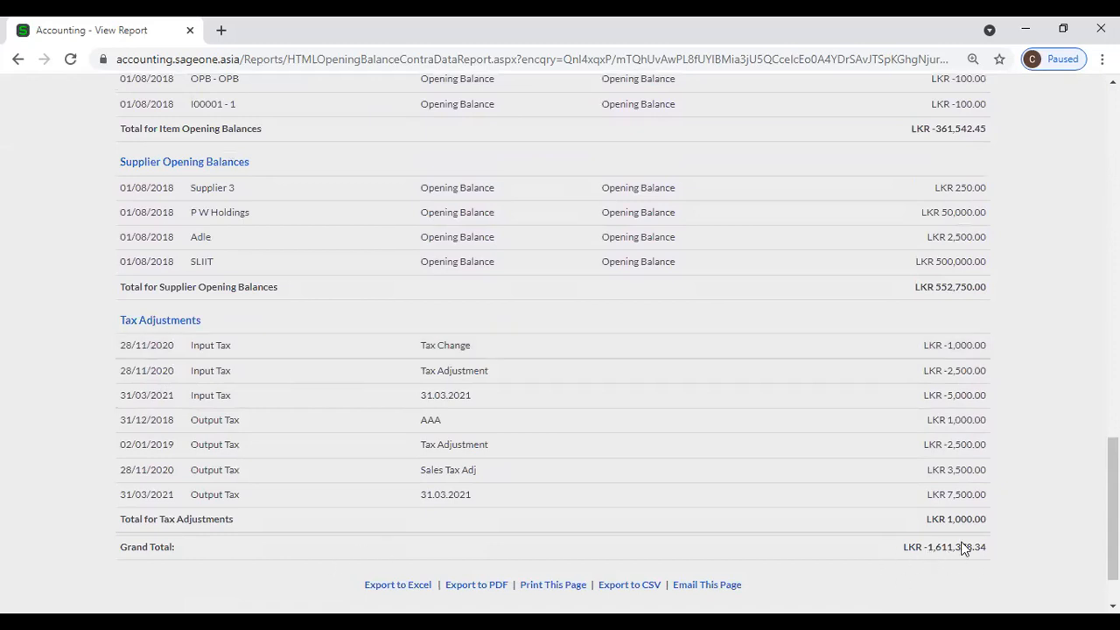
scroll(794, 487, "up", 5)
scroll(794, 488, "up", 10)
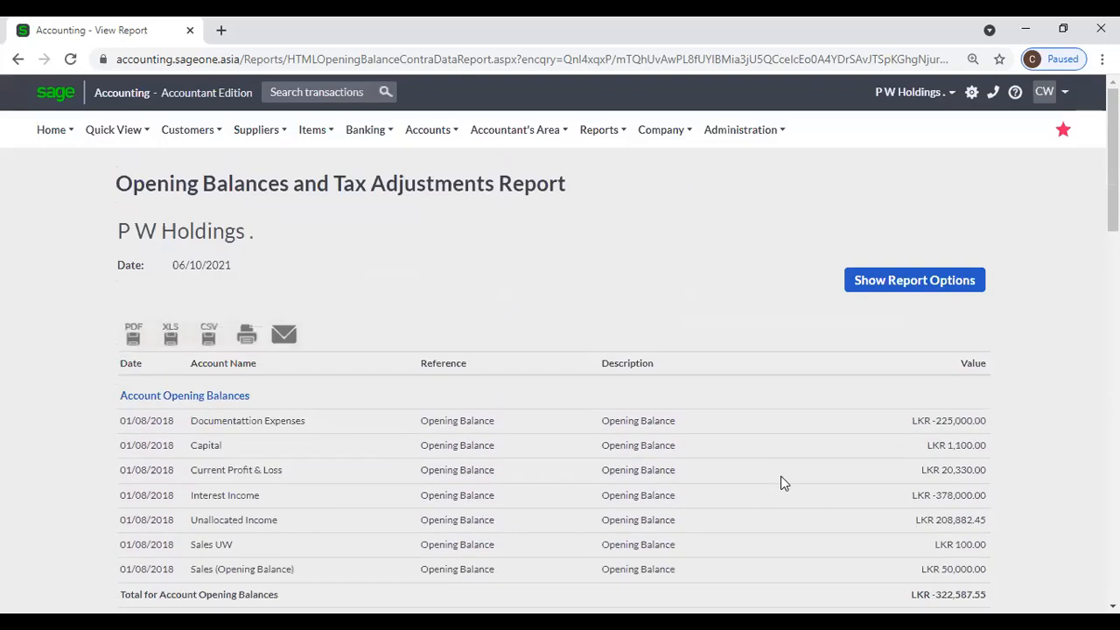
Step: Run the monthly Audit Trail report for the current month with all event types, and look through the listed transactions
left_click(515, 130)
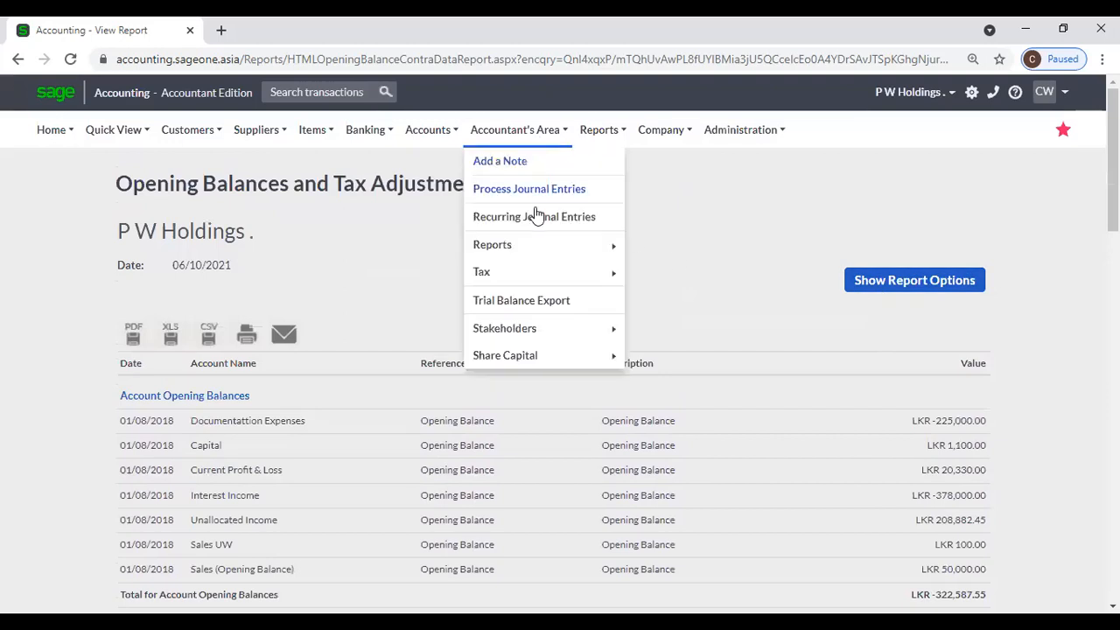
mouse_move(530, 247)
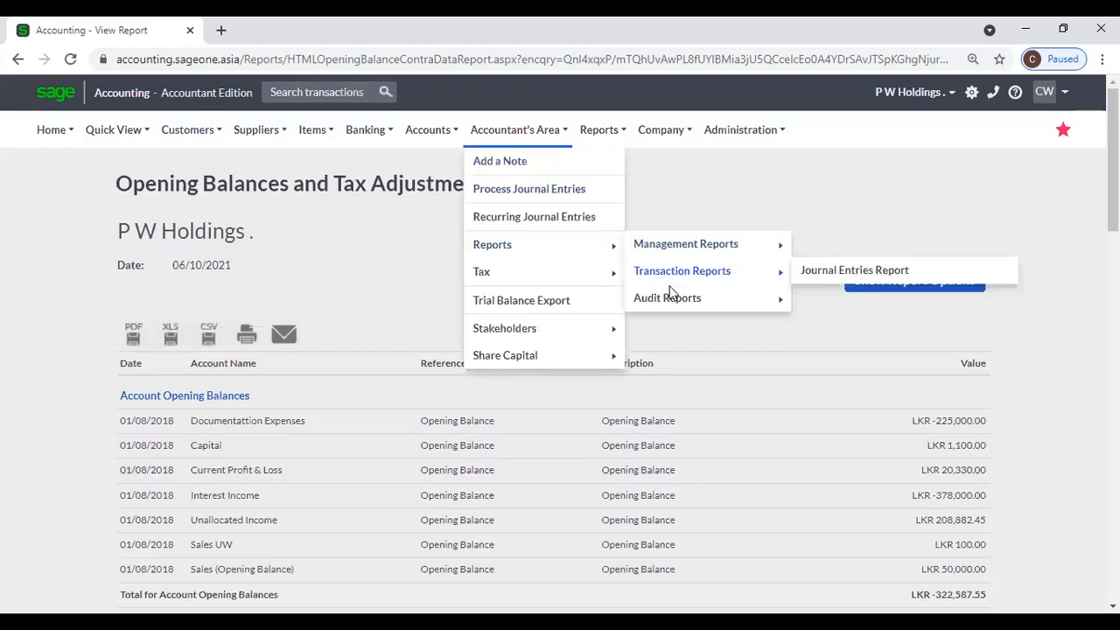
mouse_move(673, 300)
left_click(854, 325)
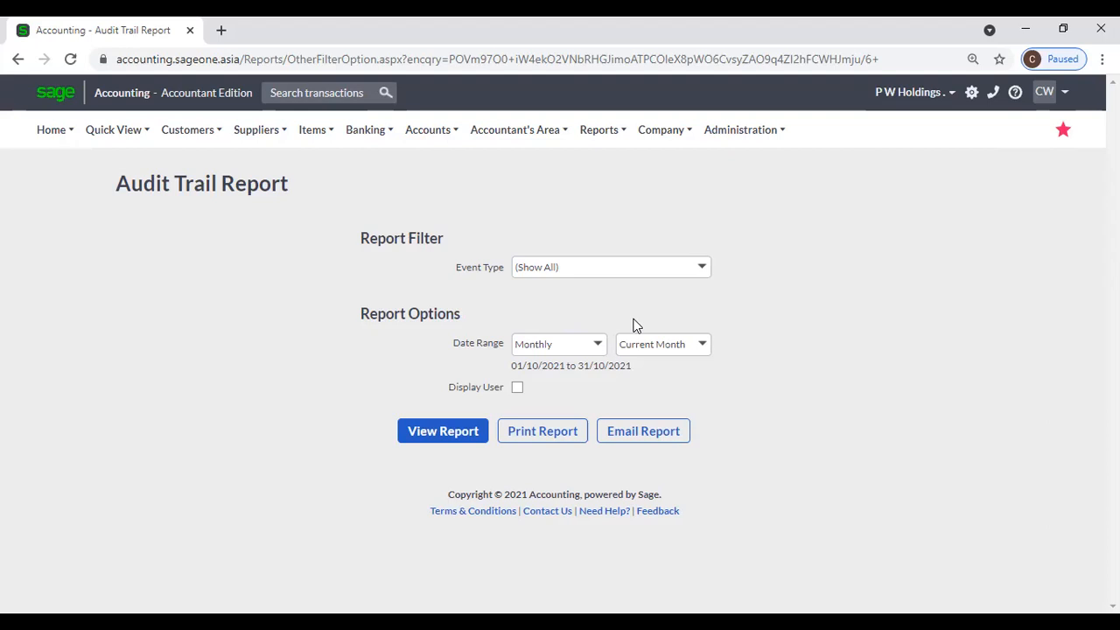
left_click(449, 437)
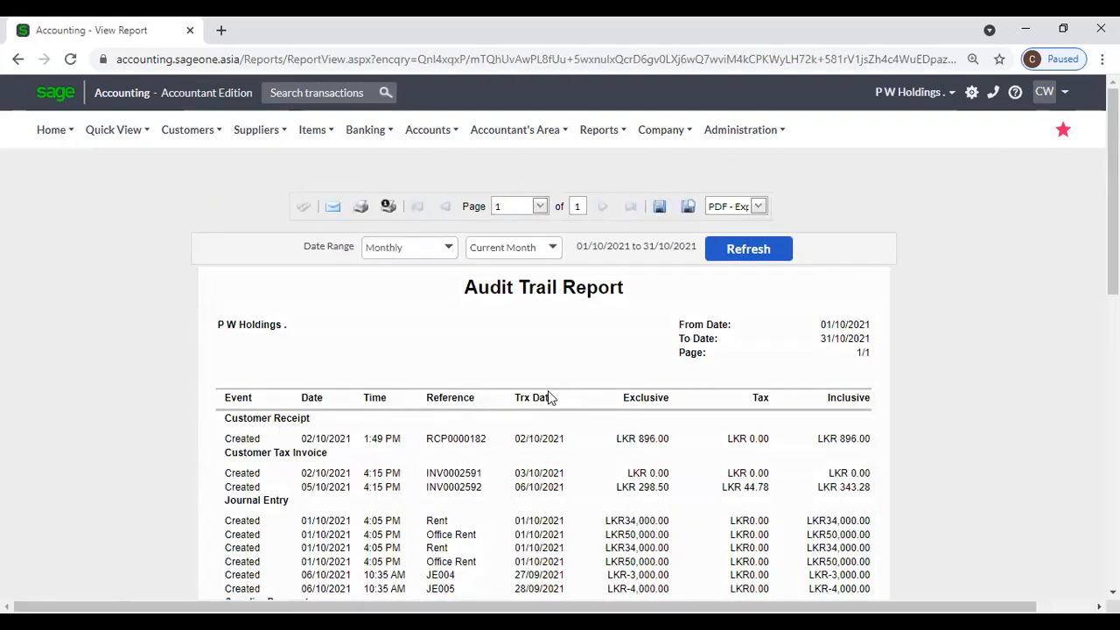
scroll(542, 425, "down", 2)
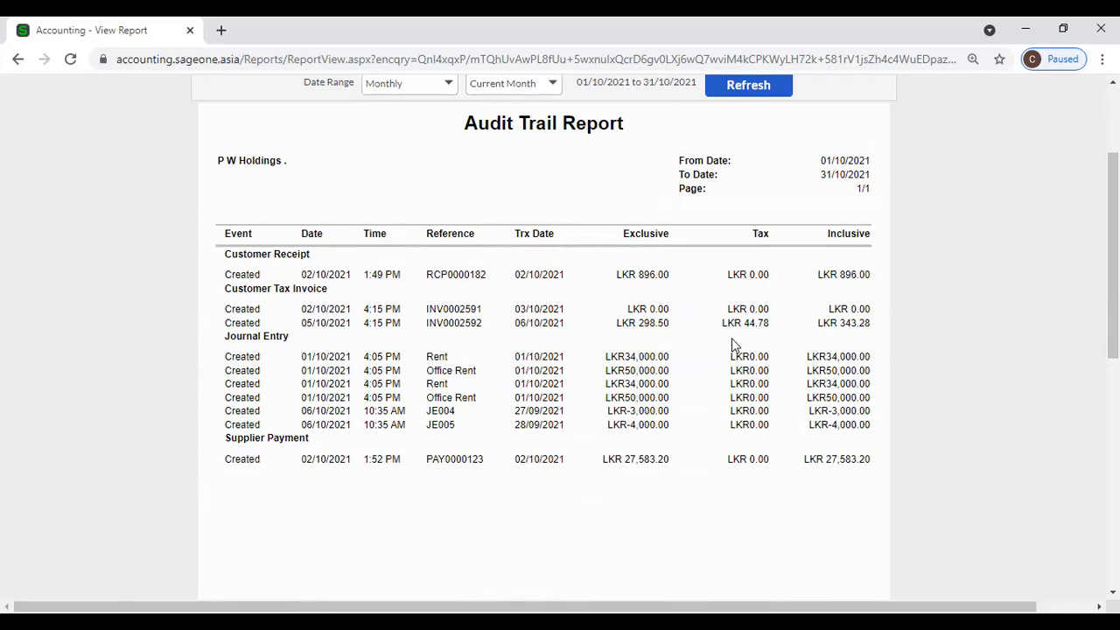
Step: Reopen the accountant's Audit Trail report options and check the available event types and date range choices
scroll(782, 337, "up", 3)
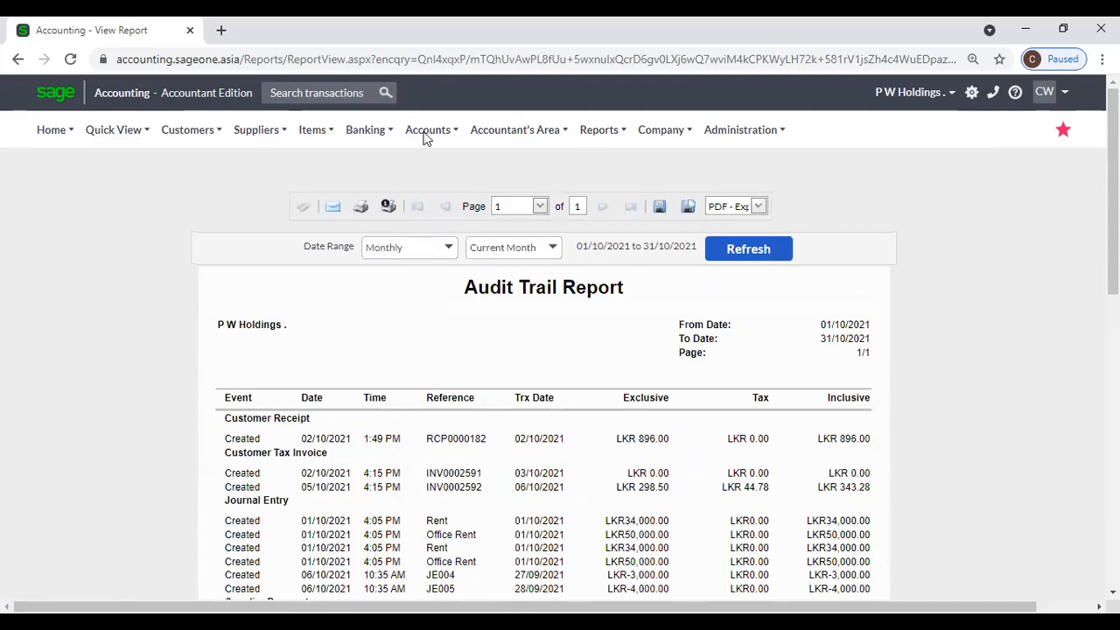
left_click(515, 130)
mouse_move(516, 249)
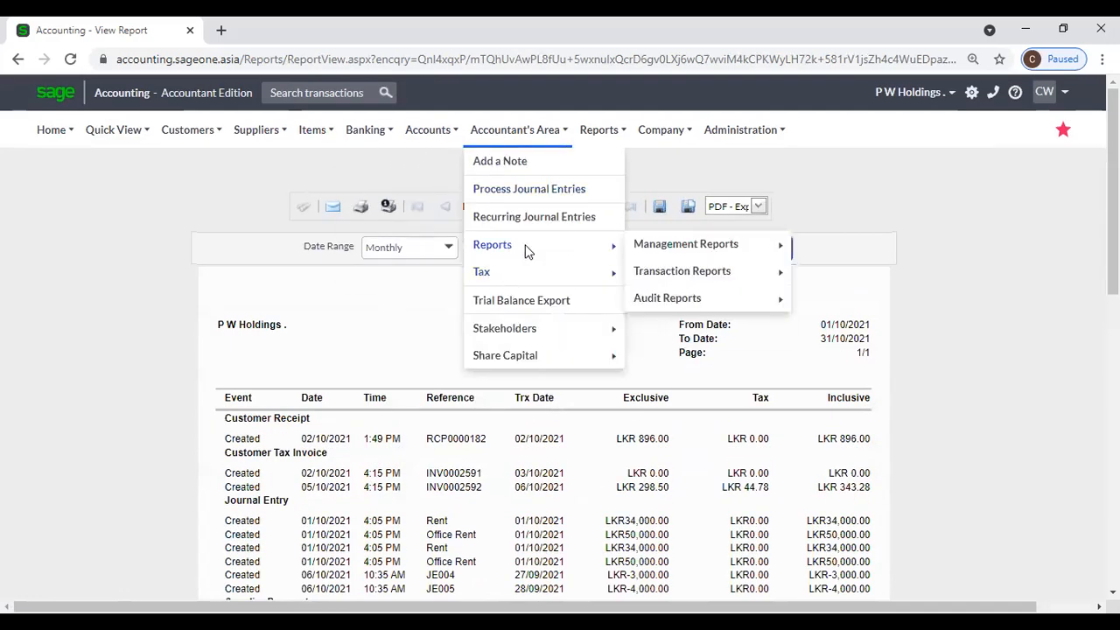
mouse_move(655, 295)
left_click(831, 335)
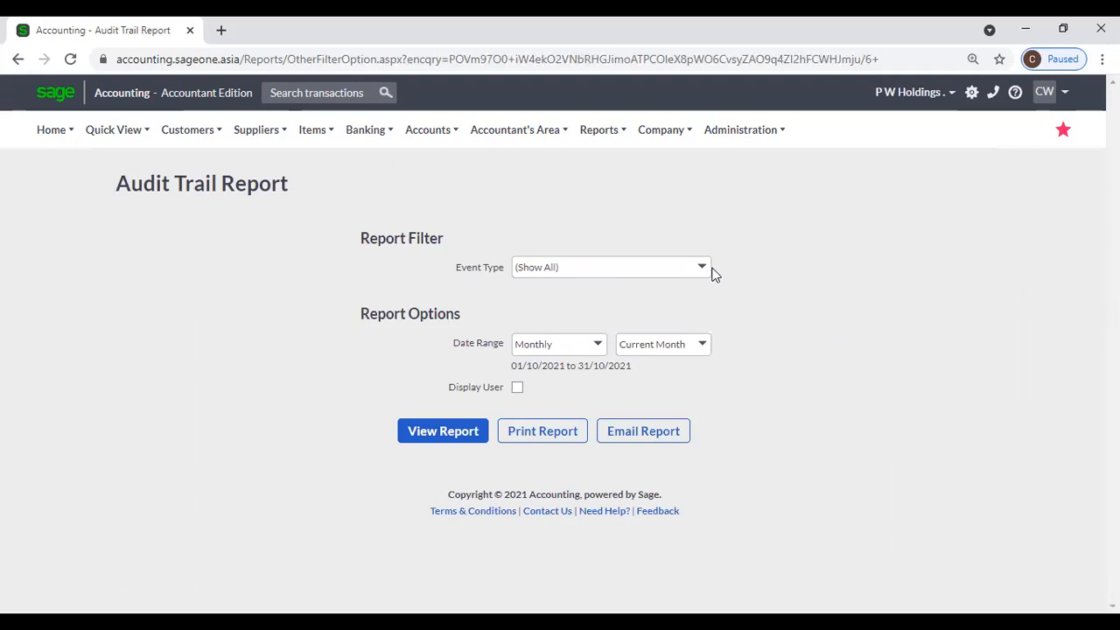
left_click(705, 273)
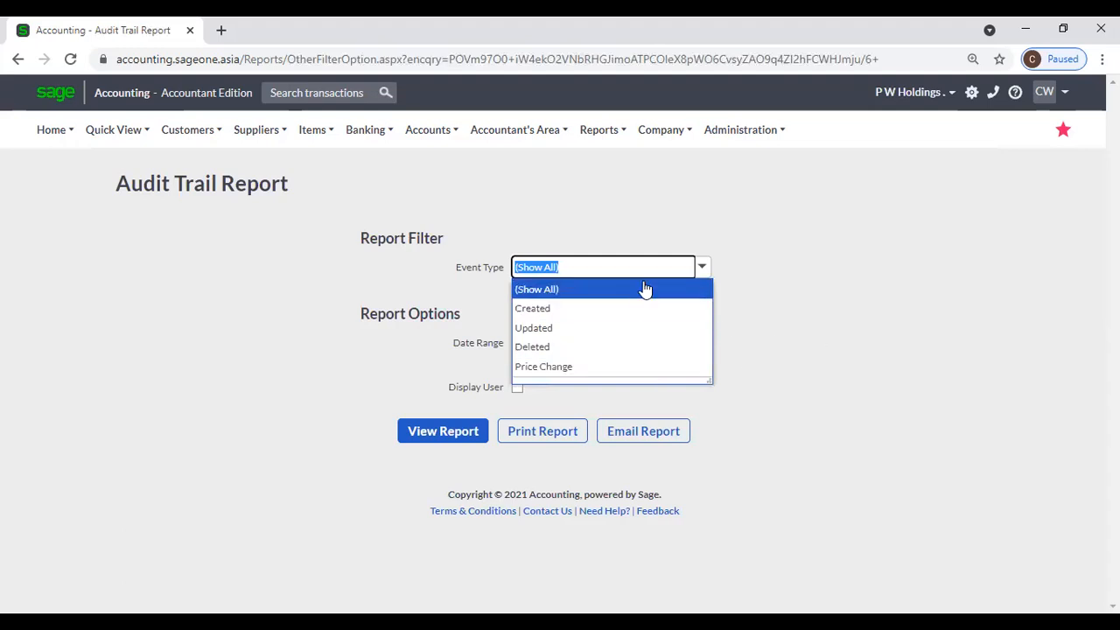
left_click(774, 291)
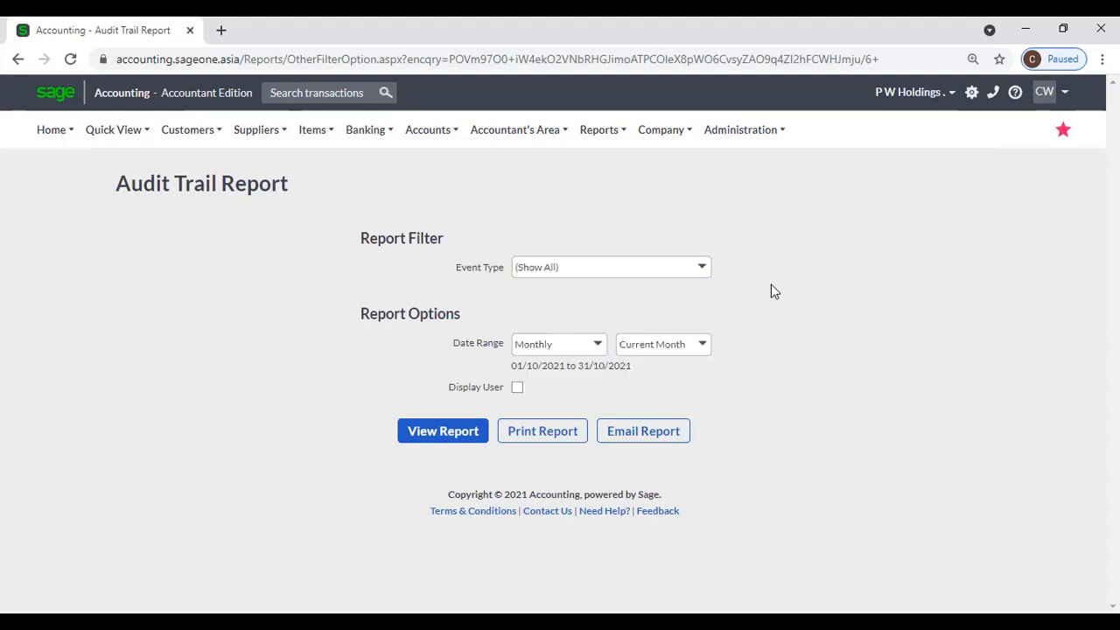
left_click(598, 346)
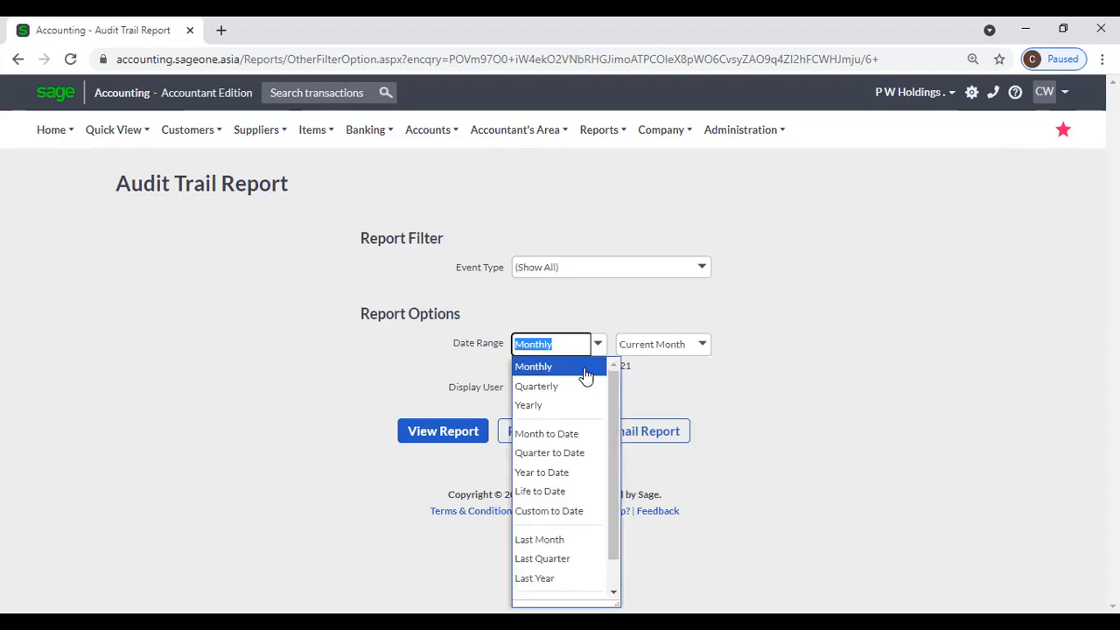
left_click(716, 377)
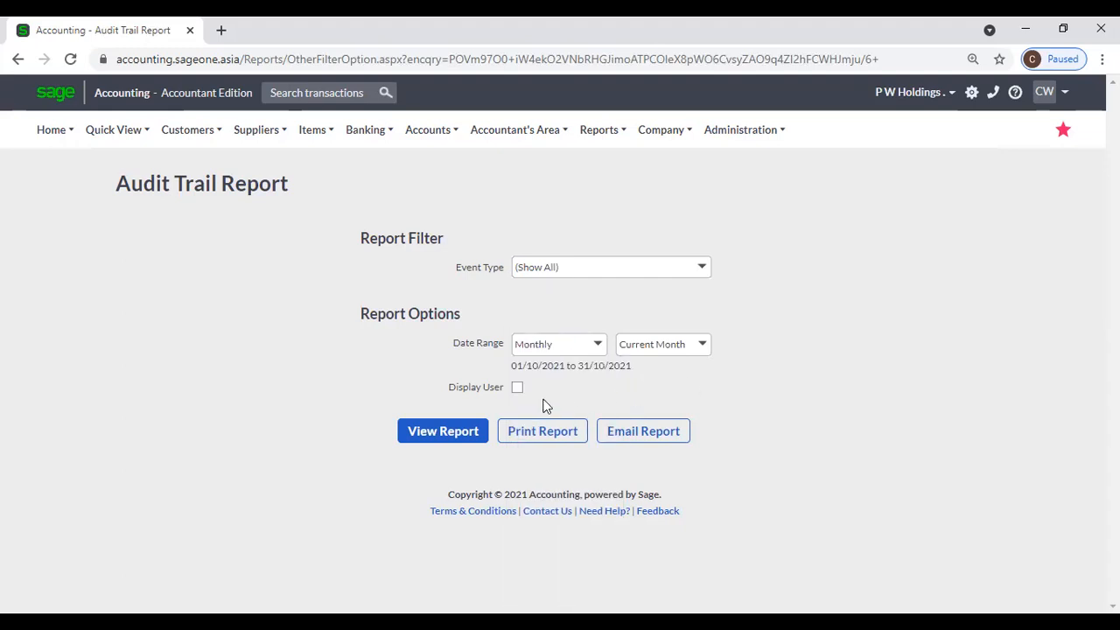
Step: Run the Audit Trail report for the current month with users displayed, and look through the user of each transaction
left_click(518, 388)
left_click(427, 430)
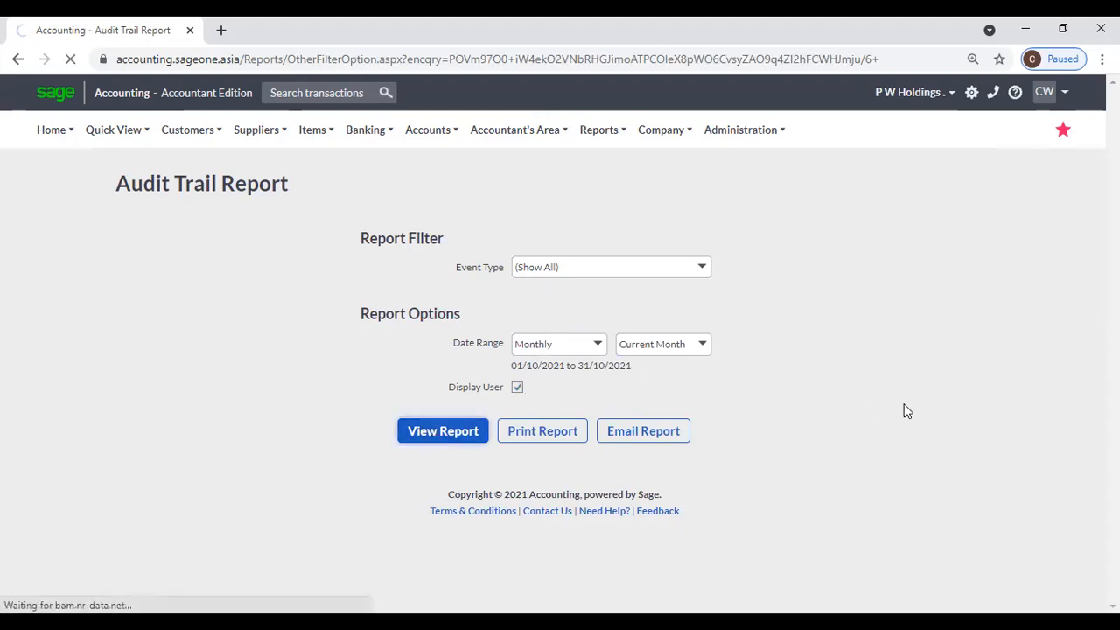
scroll(376, 523, "down", 1)
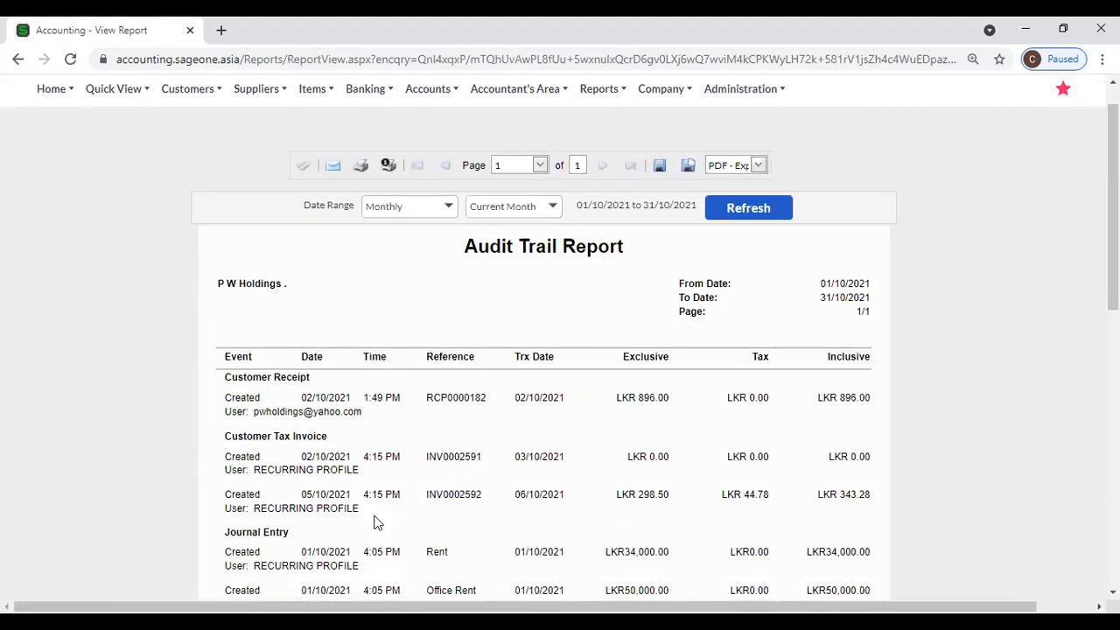
scroll(376, 523, "down", 1)
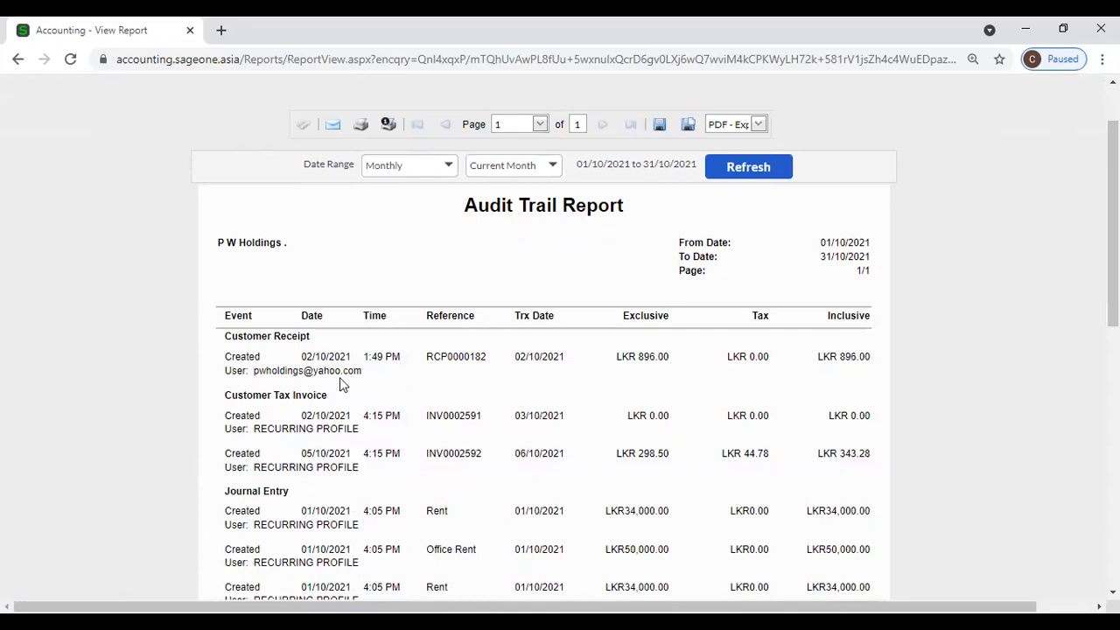
Step: Run the Audit Trail report from the accountant's audit reports with a yearly date range for the current year and all event types
scroll(344, 386, "up", 2)
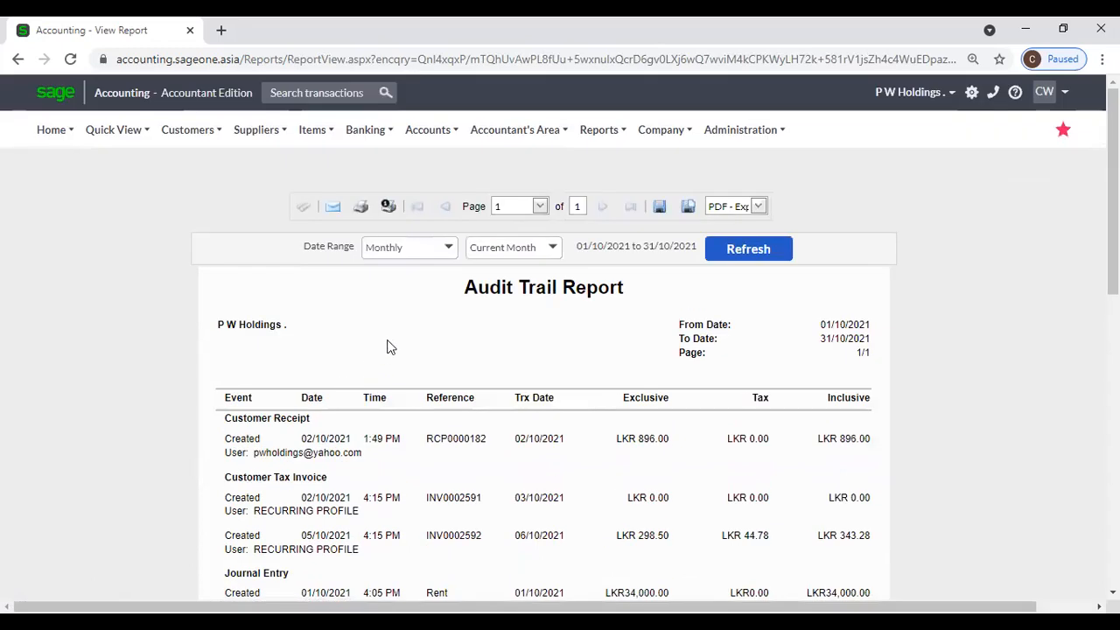
mouse_move(514, 131)
mouse_move(512, 249)
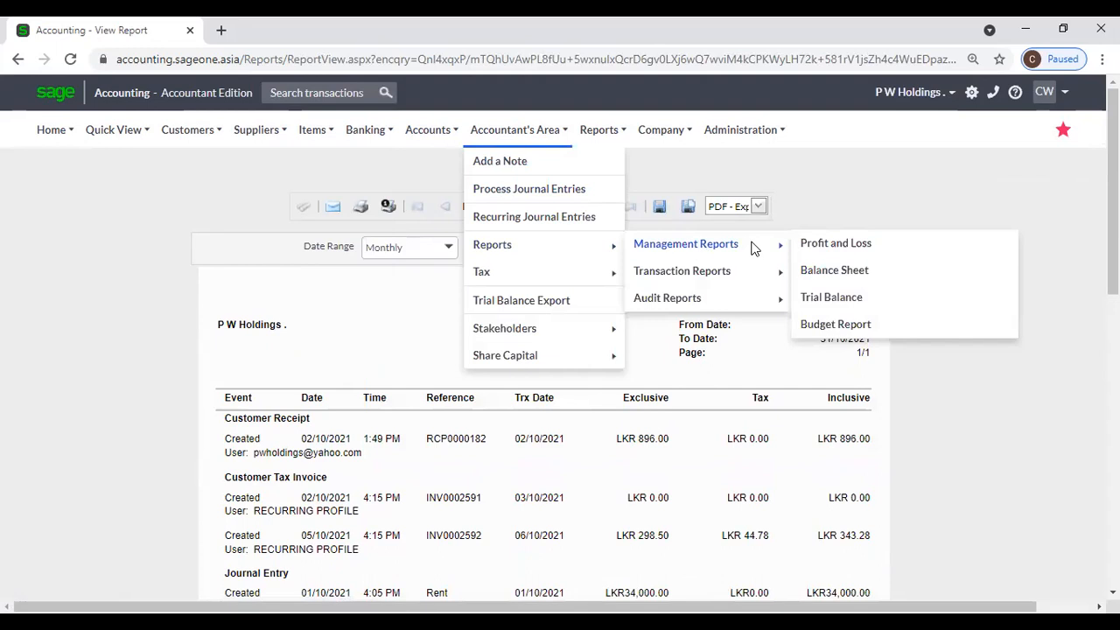
mouse_move(726, 298)
left_click(825, 324)
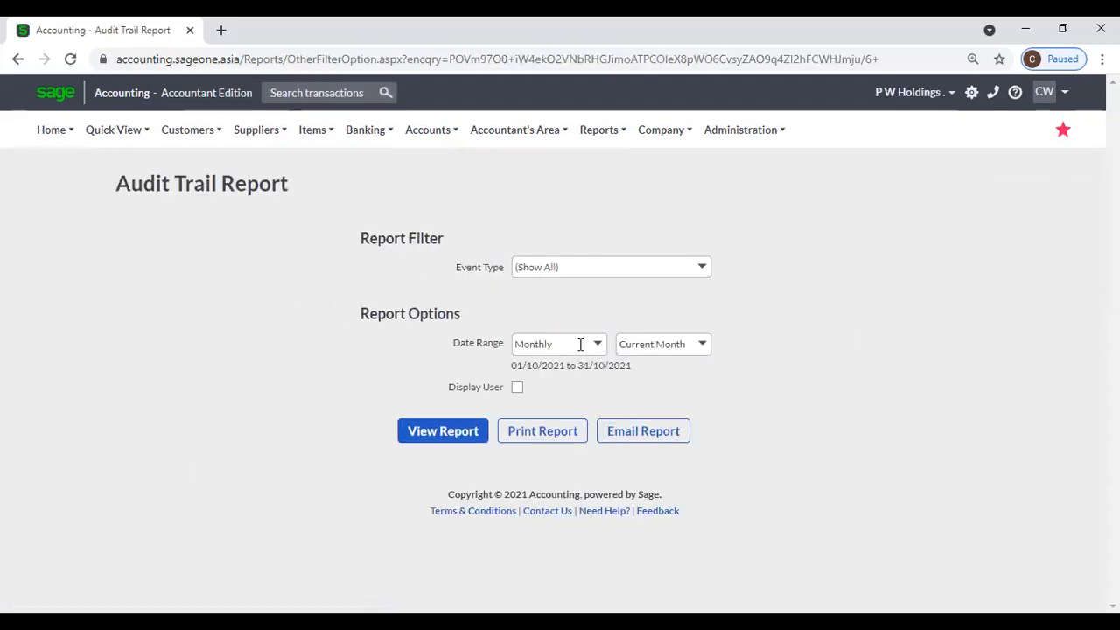
left_click(598, 346)
left_click(553, 406)
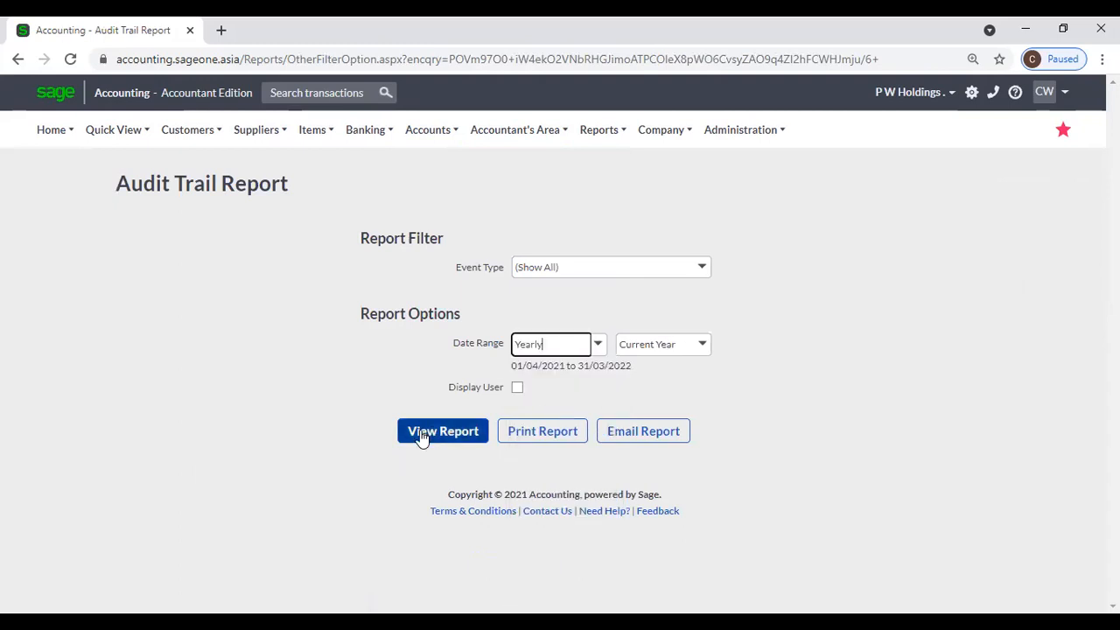
left_click(421, 436)
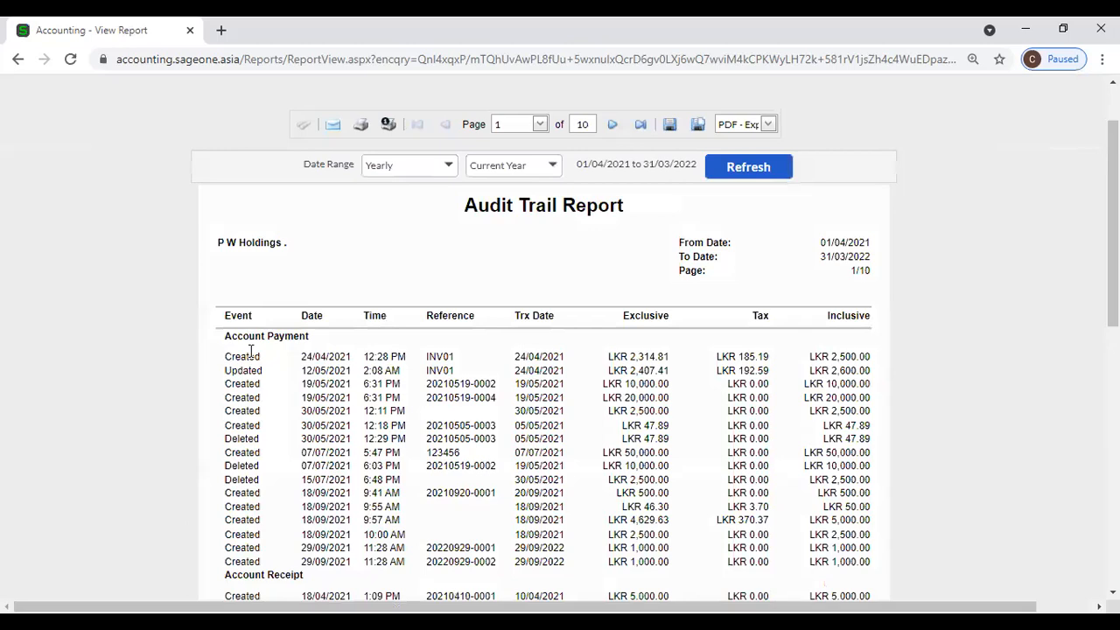
Step: Examine the created, updated and deleted account payments, account receipts, customer adjustments and credit notes on the first page of the yearly audit trail
scroll(238, 350, "down", 3)
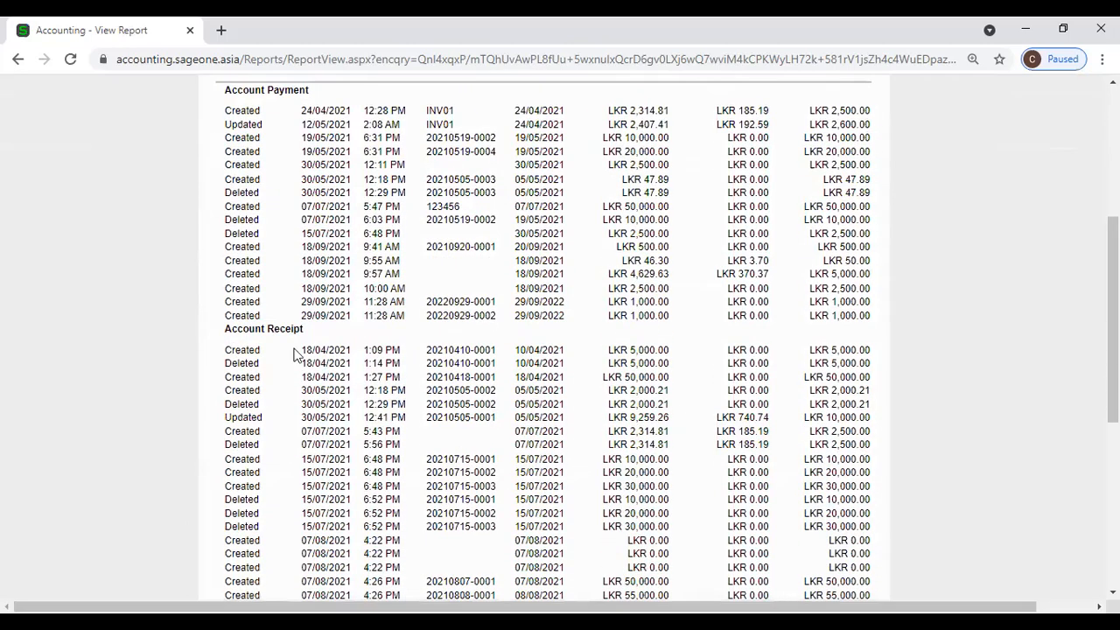
scroll(346, 354, "down", 3)
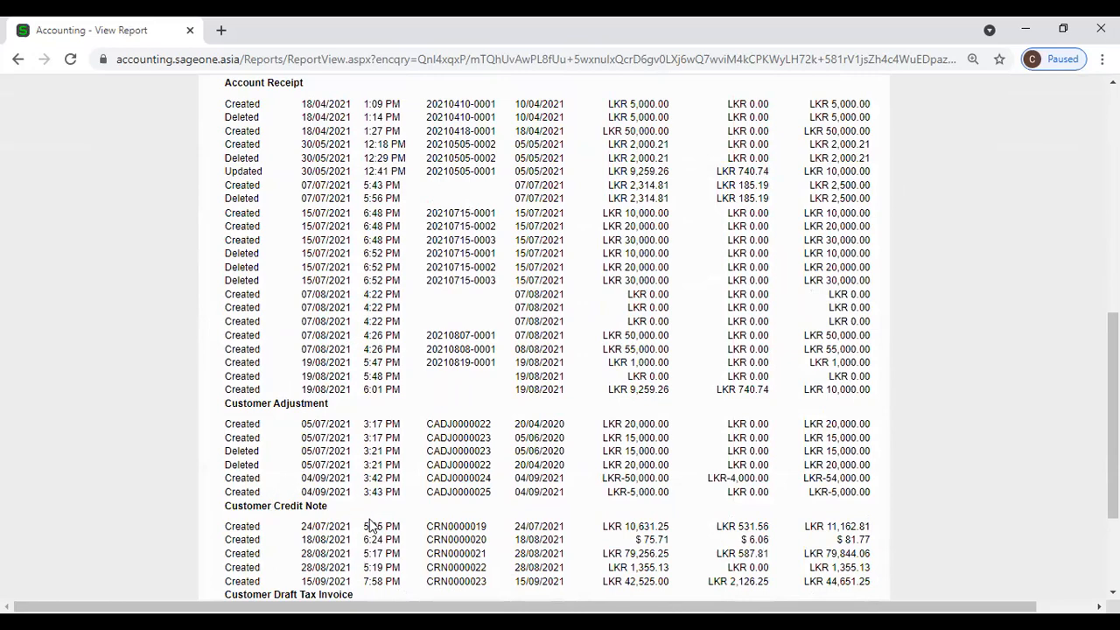
scroll(375, 525, "down", 3)
scroll(553, 435, "up", 12)
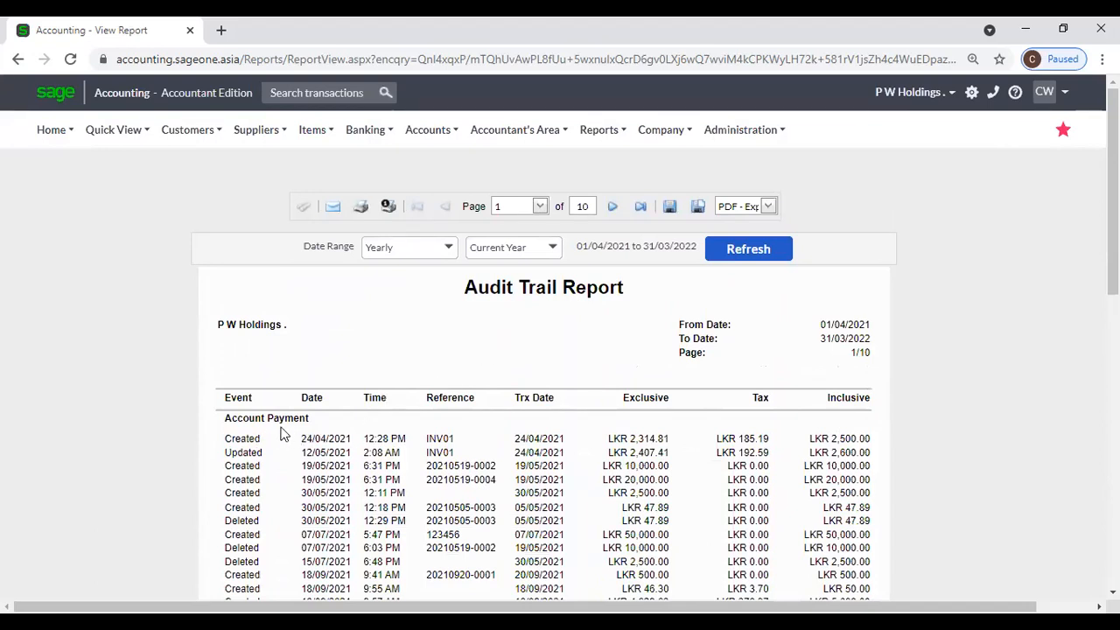
scroll(293, 437, "down", 3)
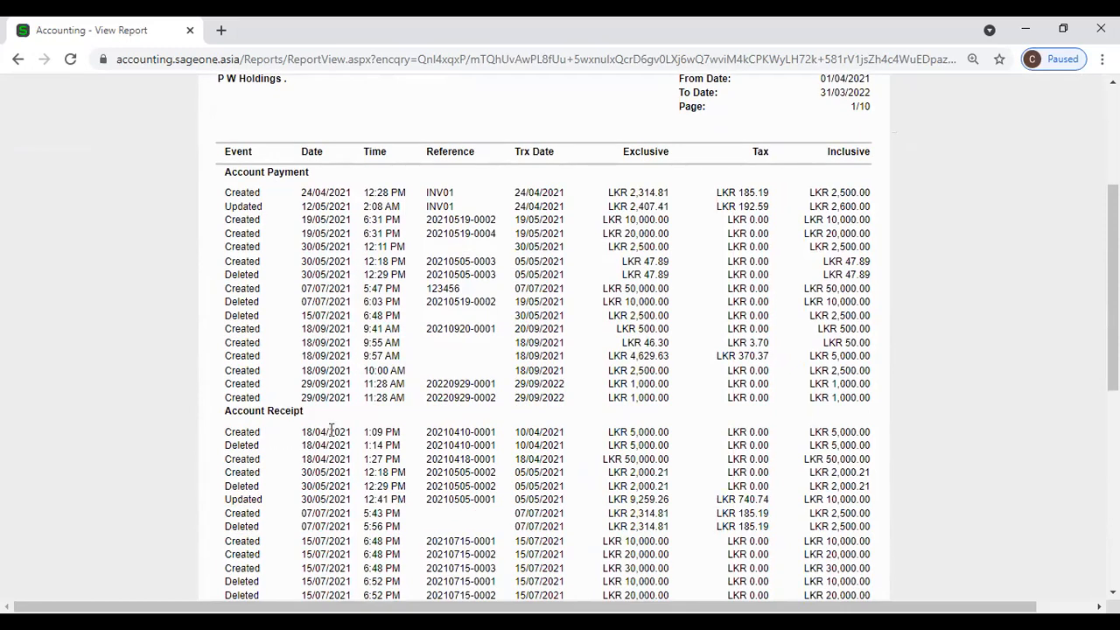
scroll(302, 459, "down", 4)
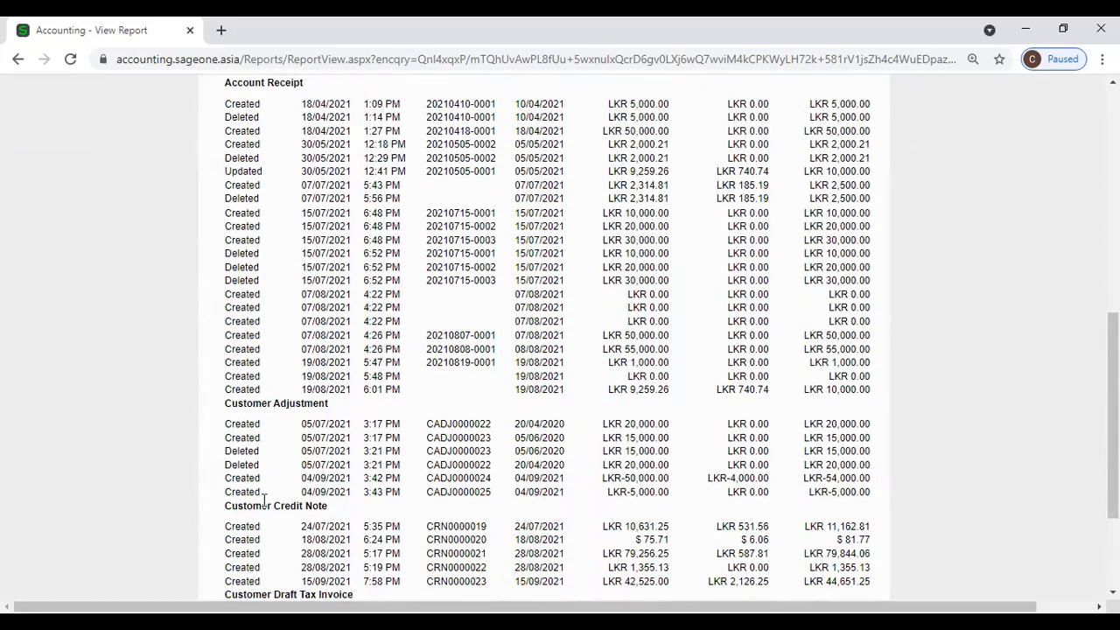
scroll(315, 516, "down", 2)
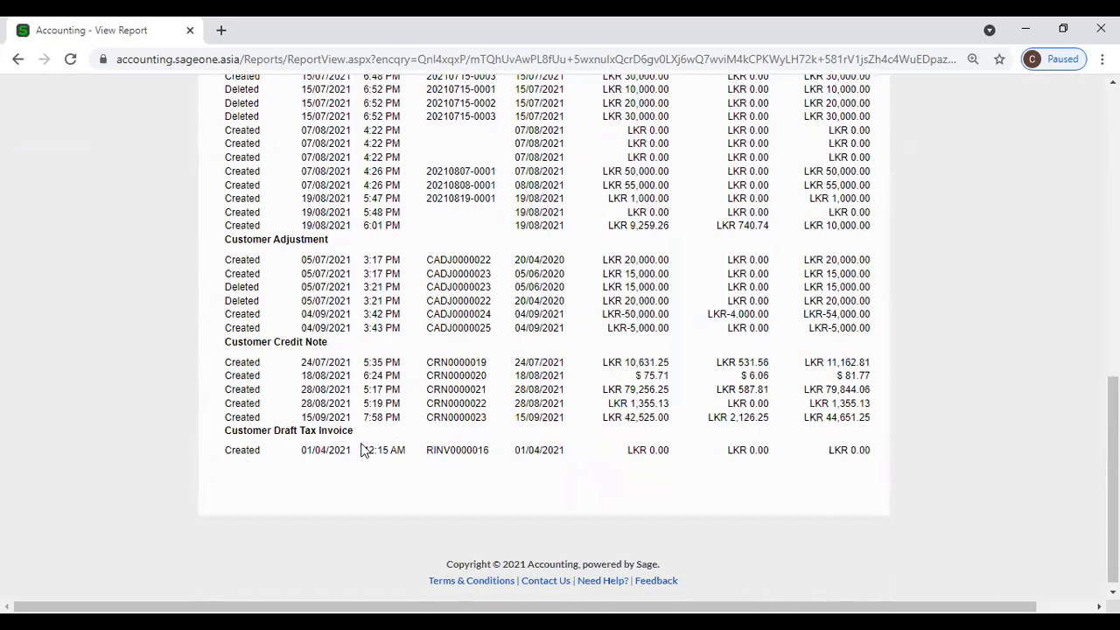
scroll(365, 449, "up", 2)
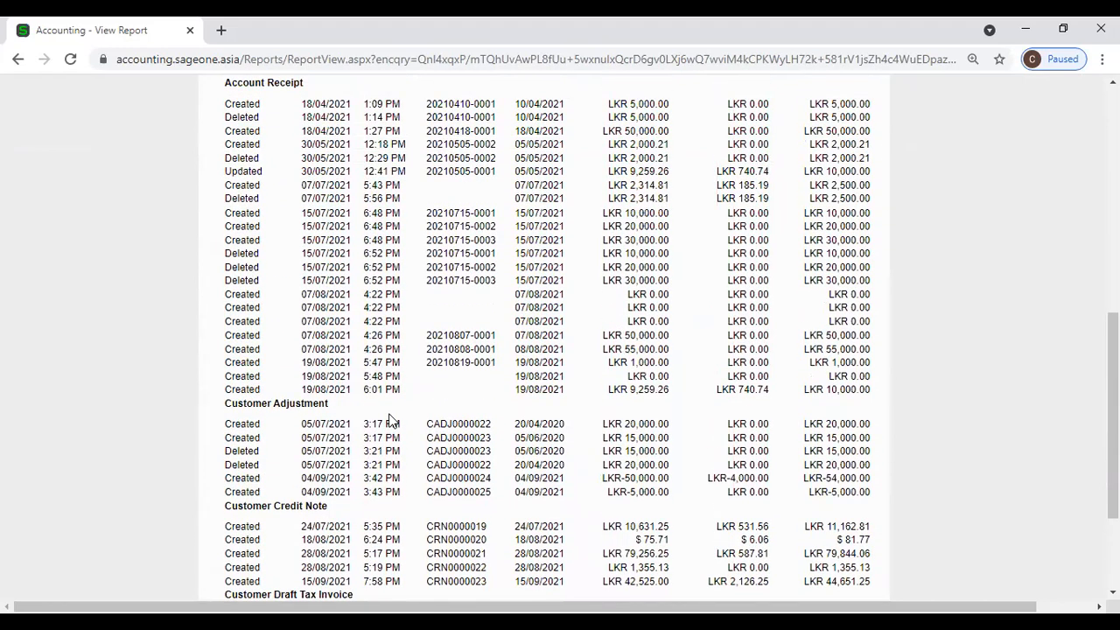
scroll(391, 421, "up", 3)
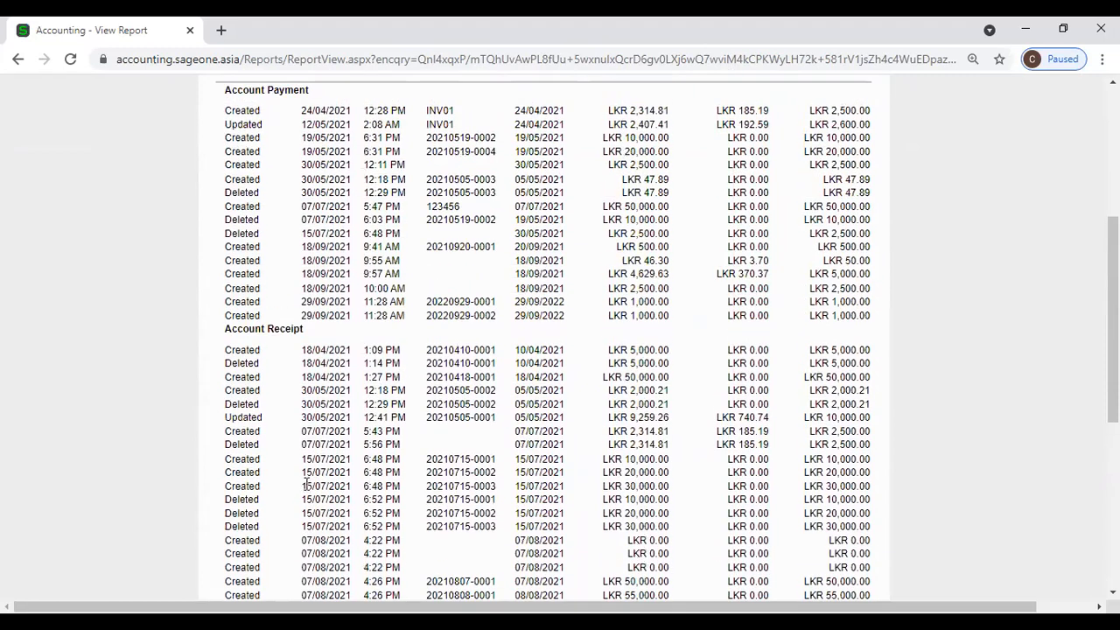
scroll(419, 455, "up", 2)
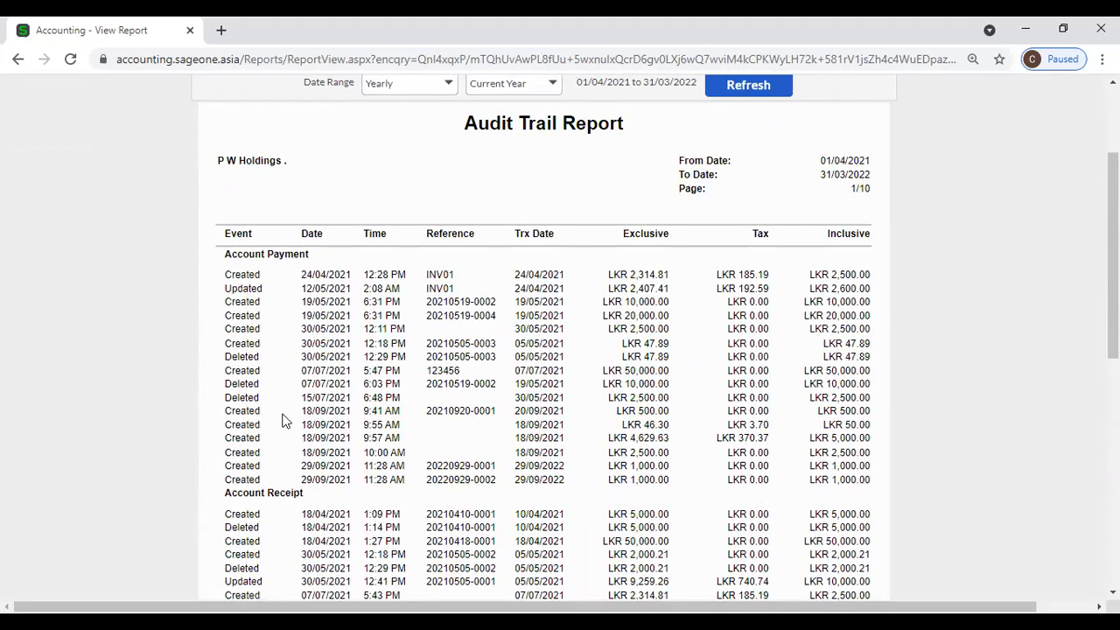
scroll(260, 417, "down", 3)
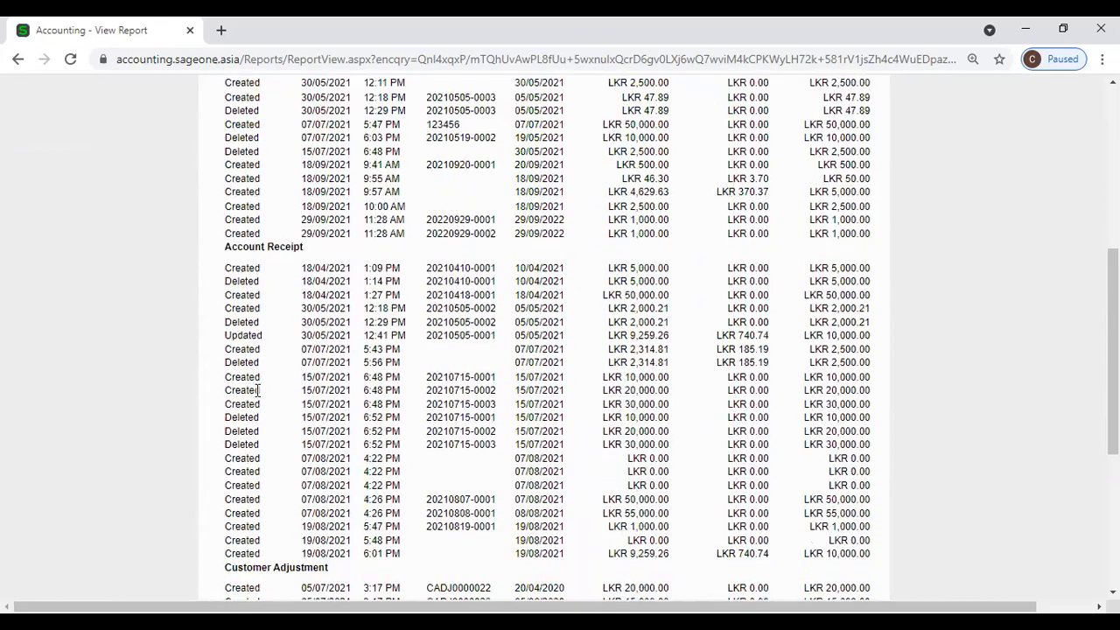
scroll(257, 403, "down", 4)
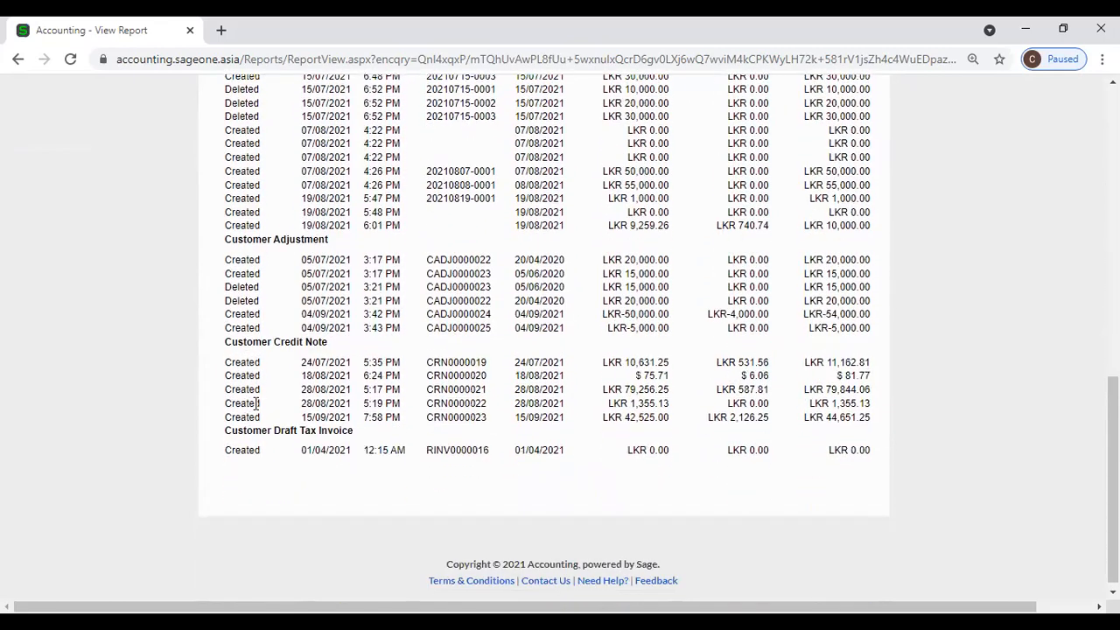
scroll(580, 380, "up", 5)
scroll(580, 381, "up", 4)
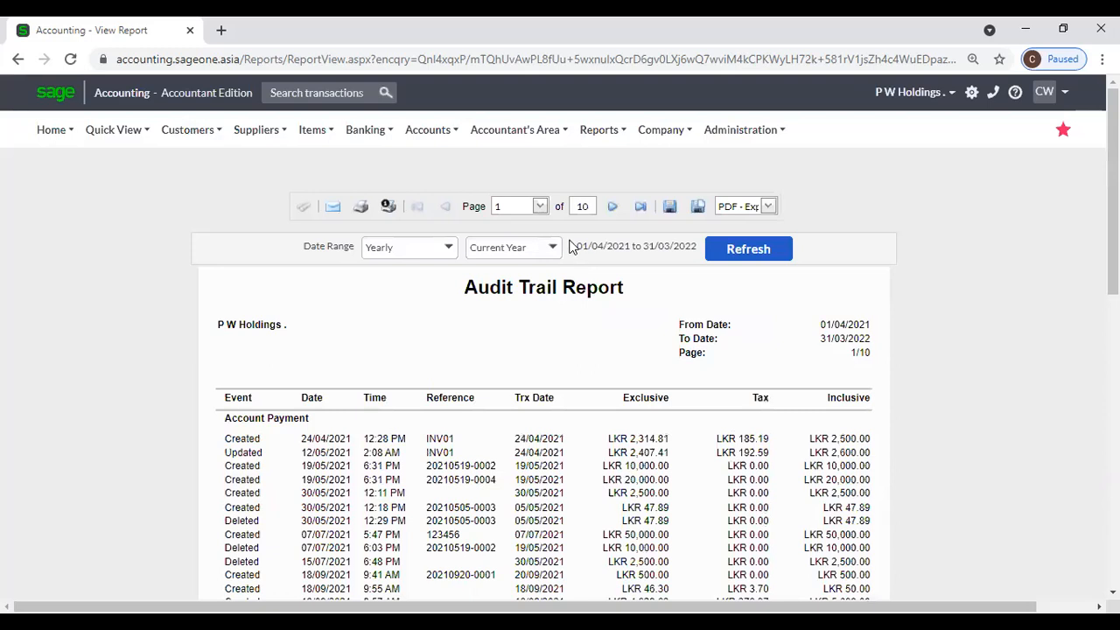
Step: Go to page 2 of the yearly Audit Trail report and look through the customer draft tax invoice events
left_click(615, 204)
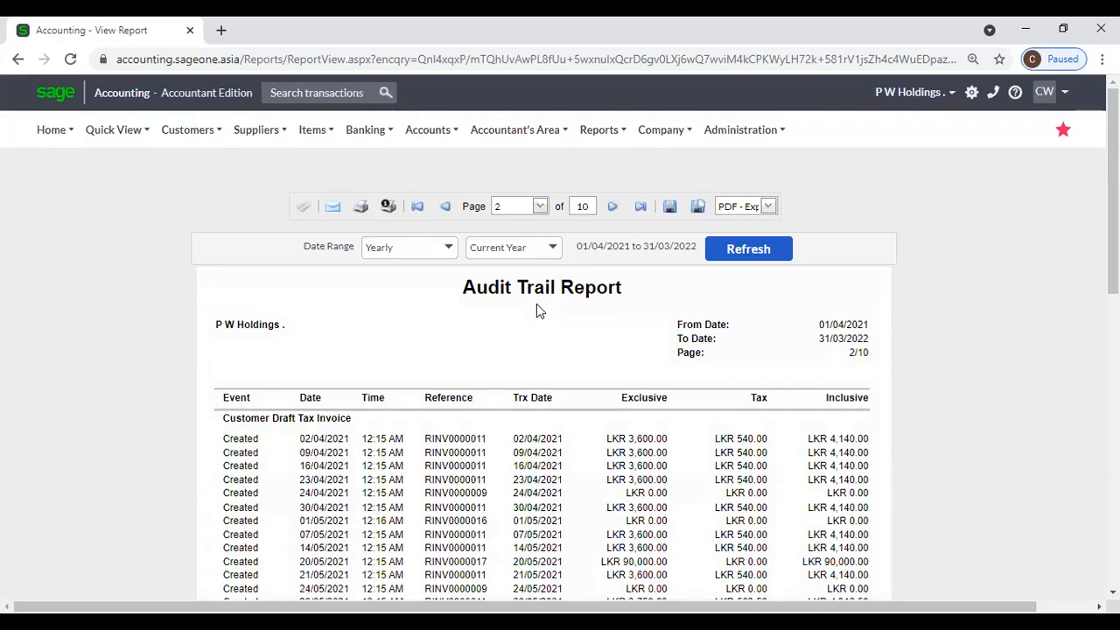
scroll(519, 320, "down", 2)
scroll(520, 324, "down", 6)
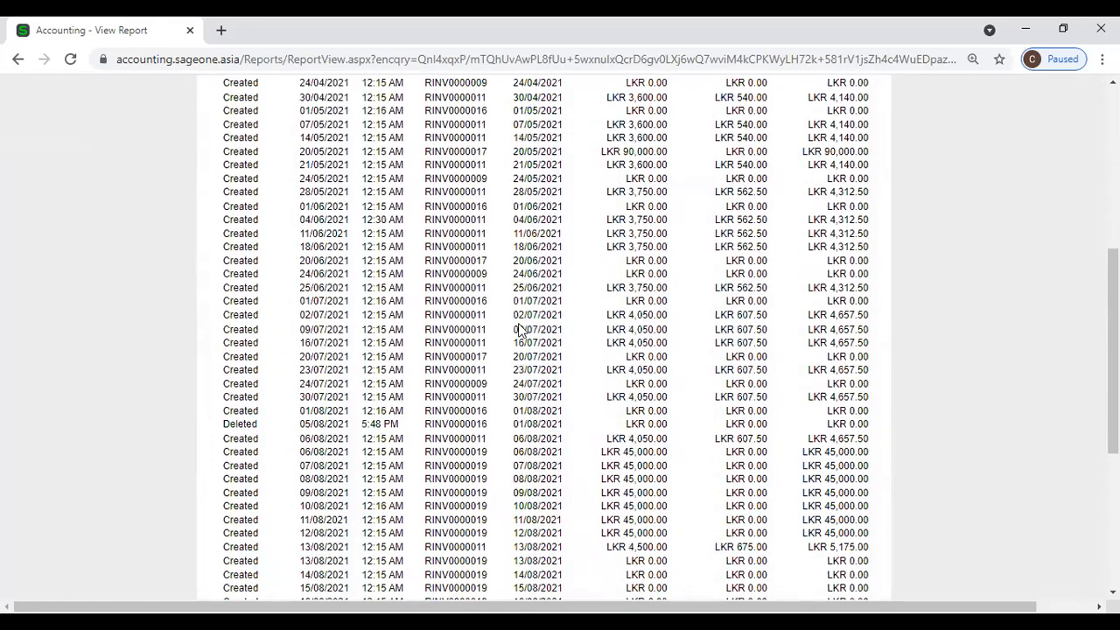
scroll(519, 323, "up", 2)
scroll(519, 324, "up", 6)
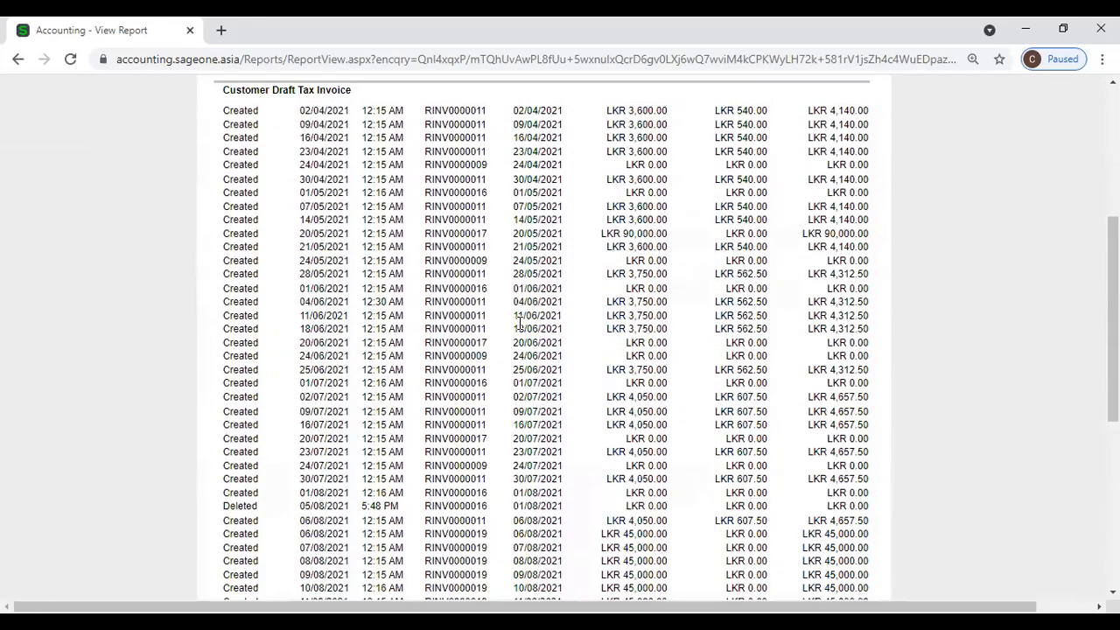
Step: Run the System Audit Trail report from the accountant's audit reports for the current month, with all categories and users displayed
mouse_move(516, 140)
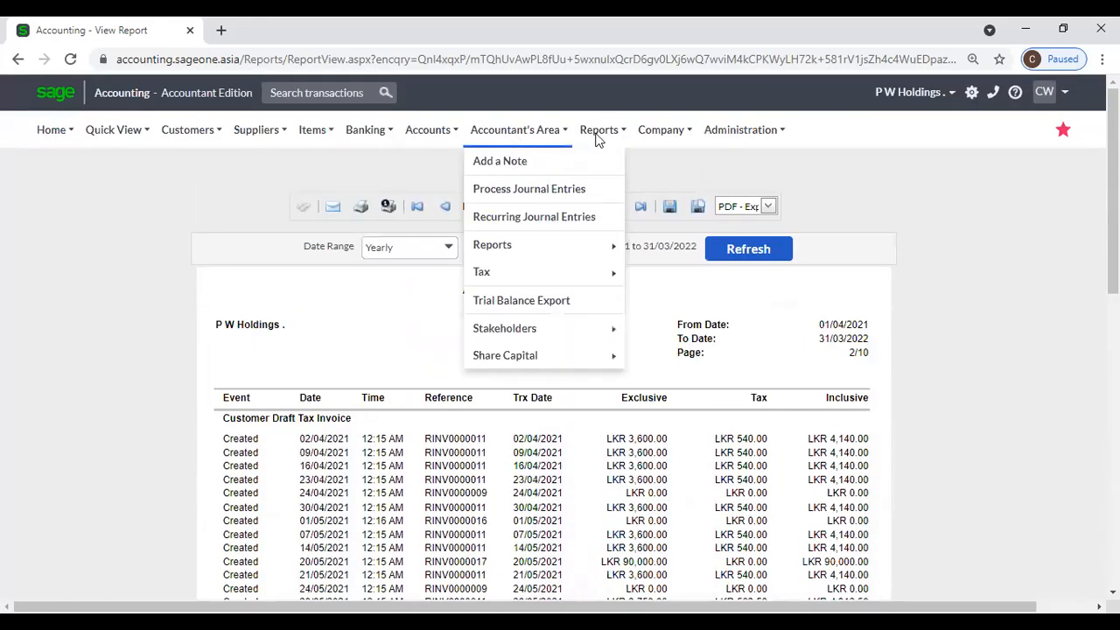
mouse_move(536, 253)
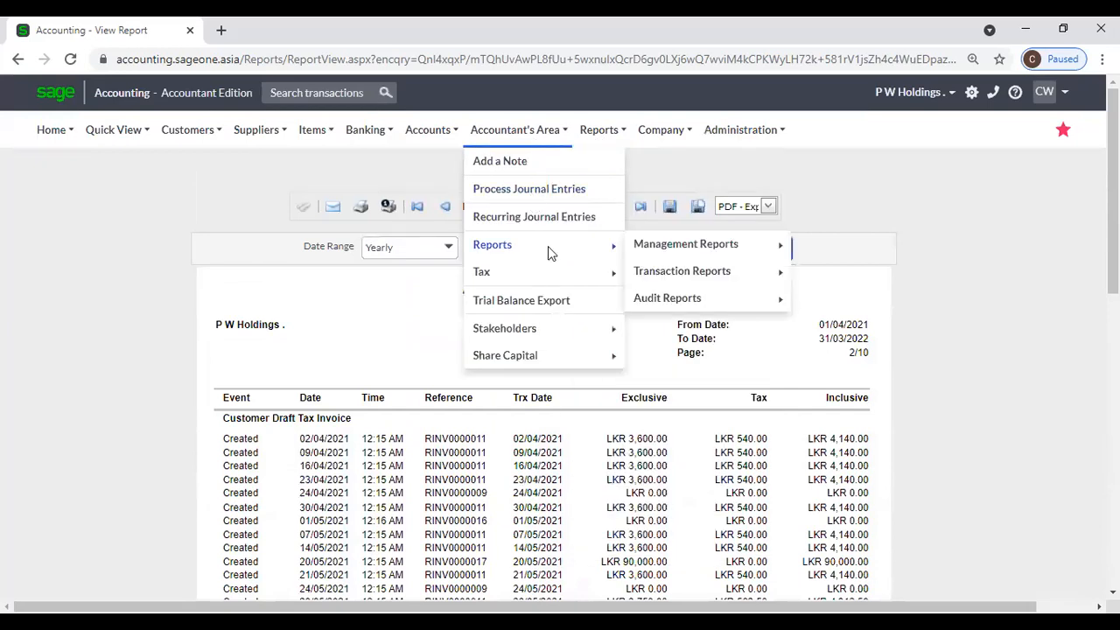
mouse_move(676, 306)
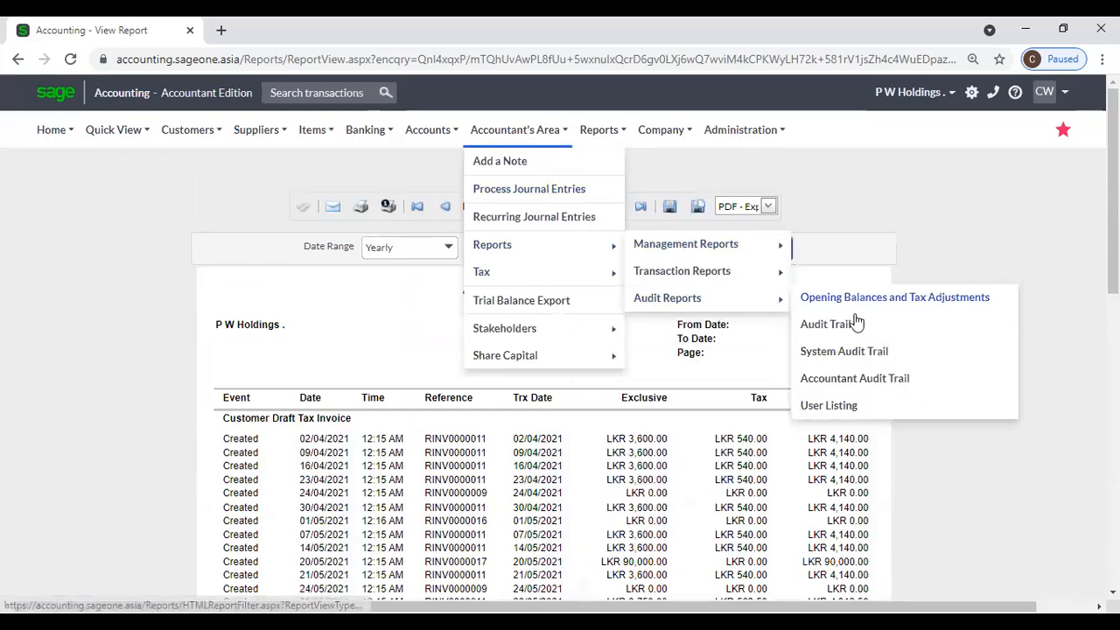
left_click(847, 351)
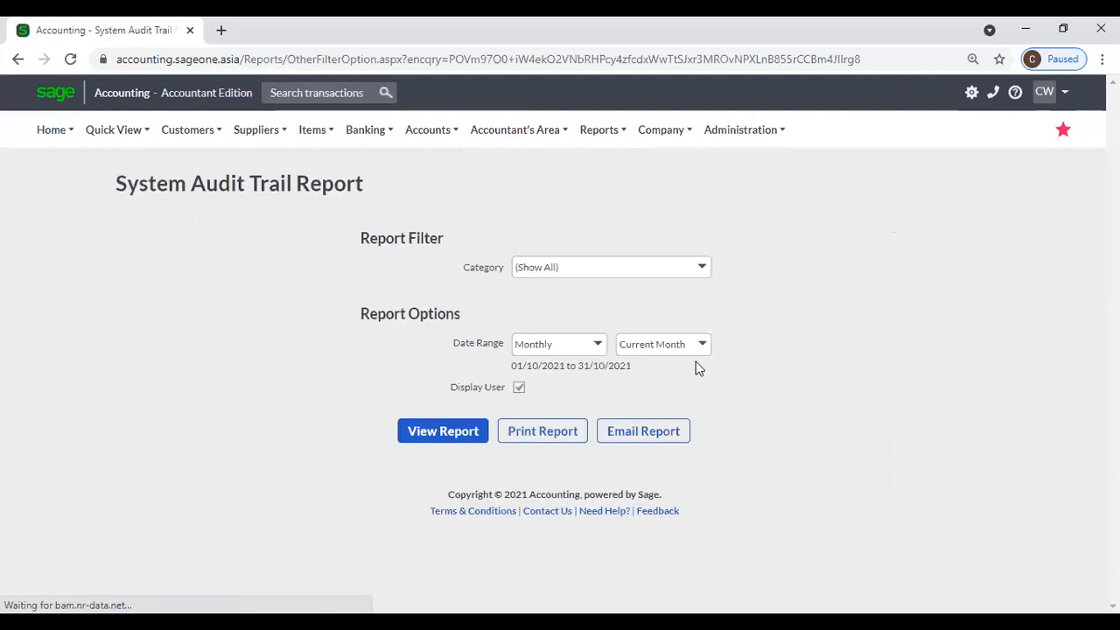
left_click(702, 270)
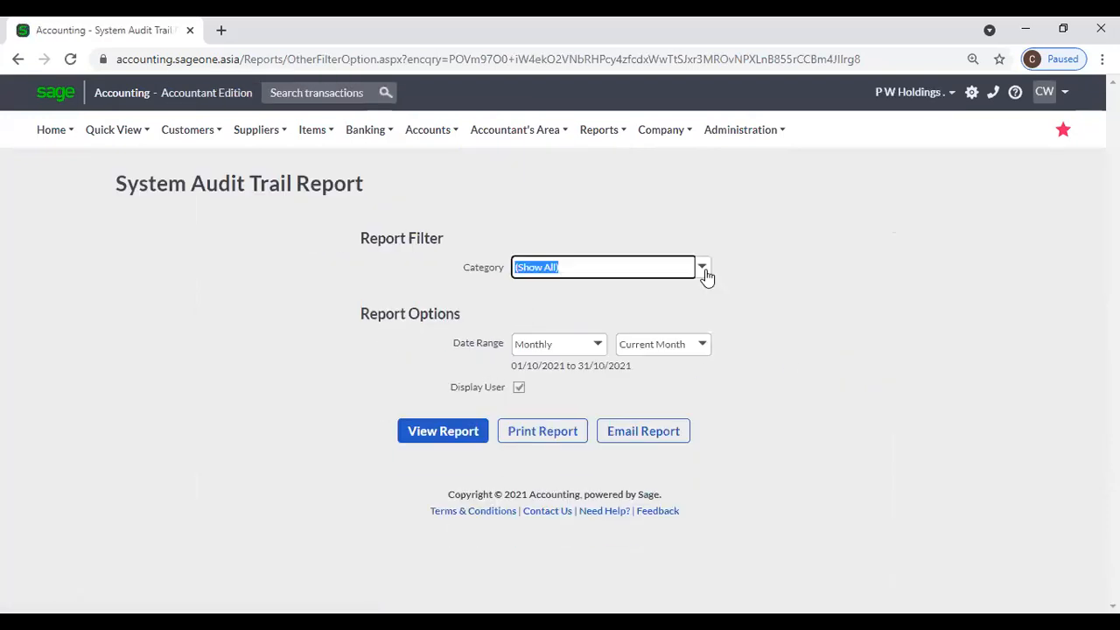
left_click(703, 269)
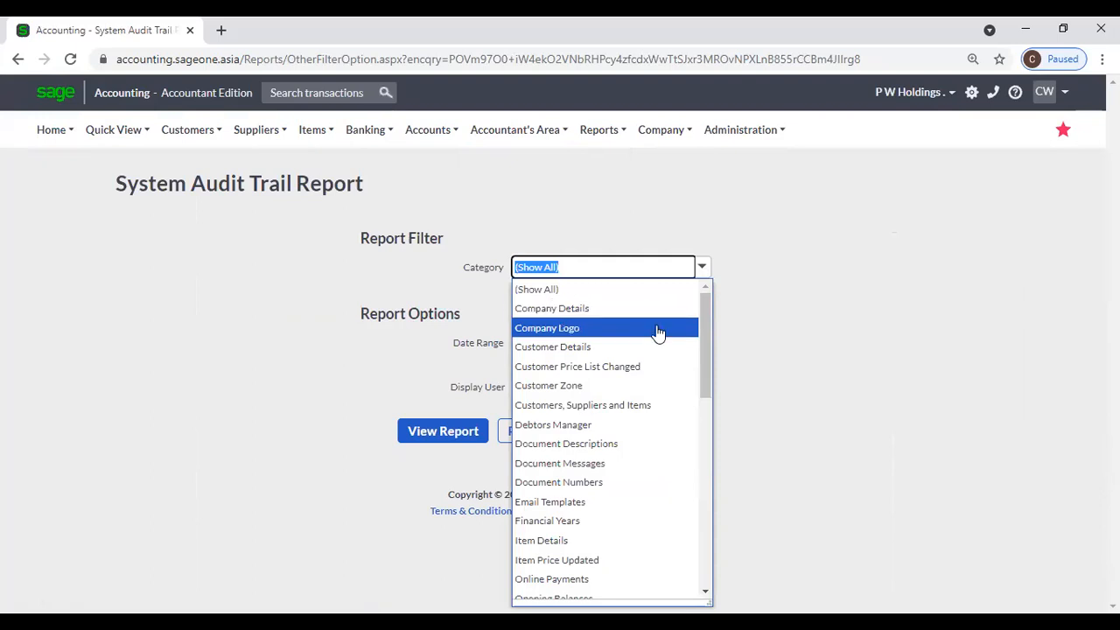
left_click(782, 323)
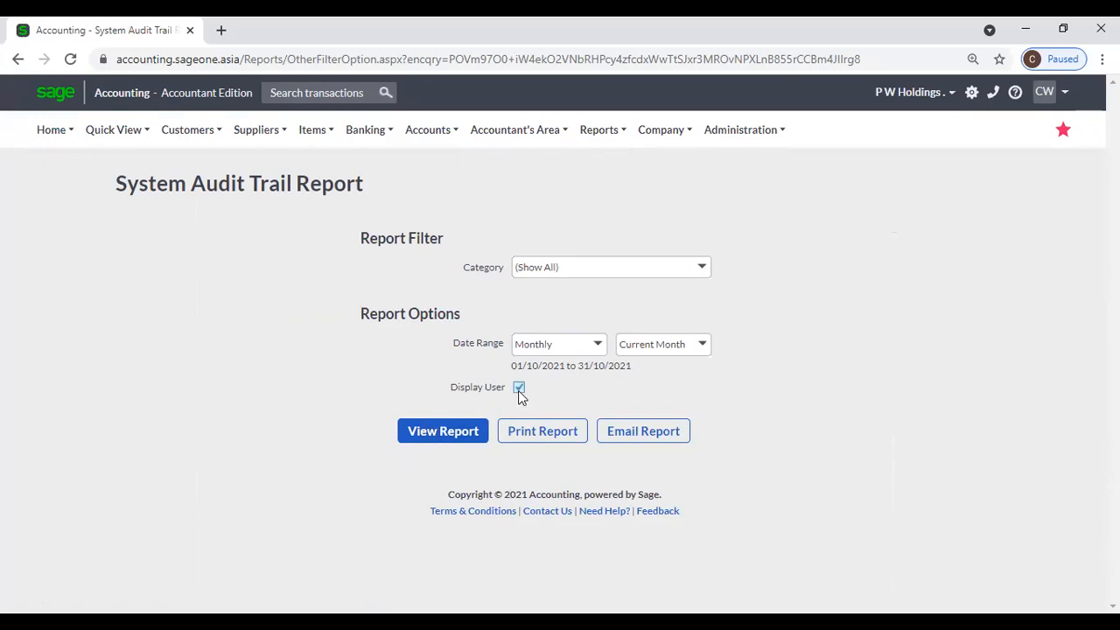
left_click(467, 429)
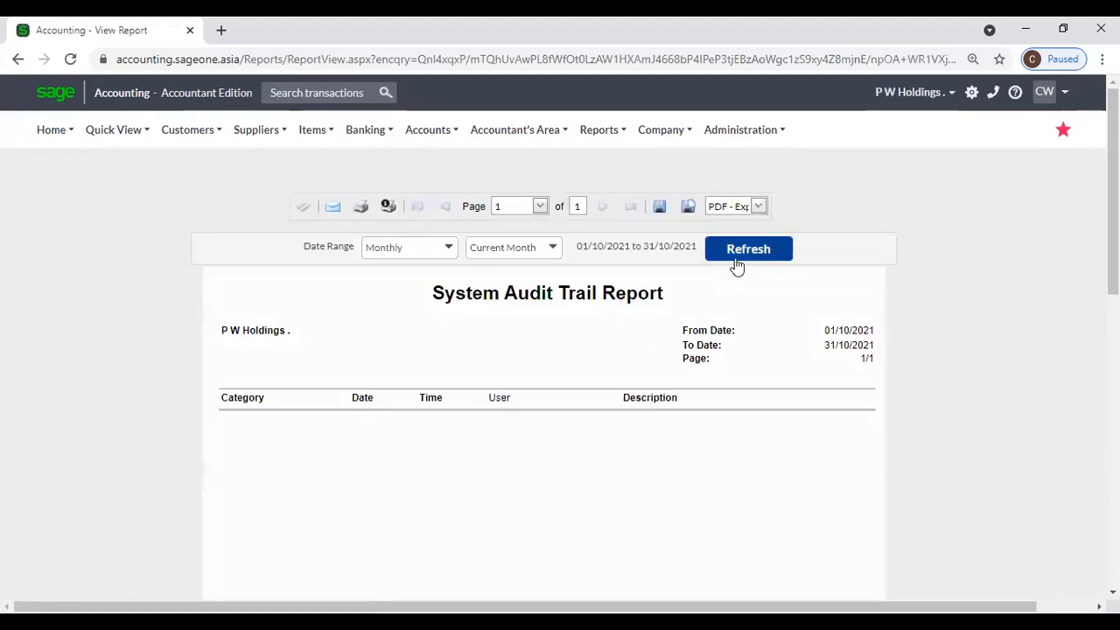
Step: Refresh the System Audit Trail report with a yearly date range for the current year
left_click(449, 249)
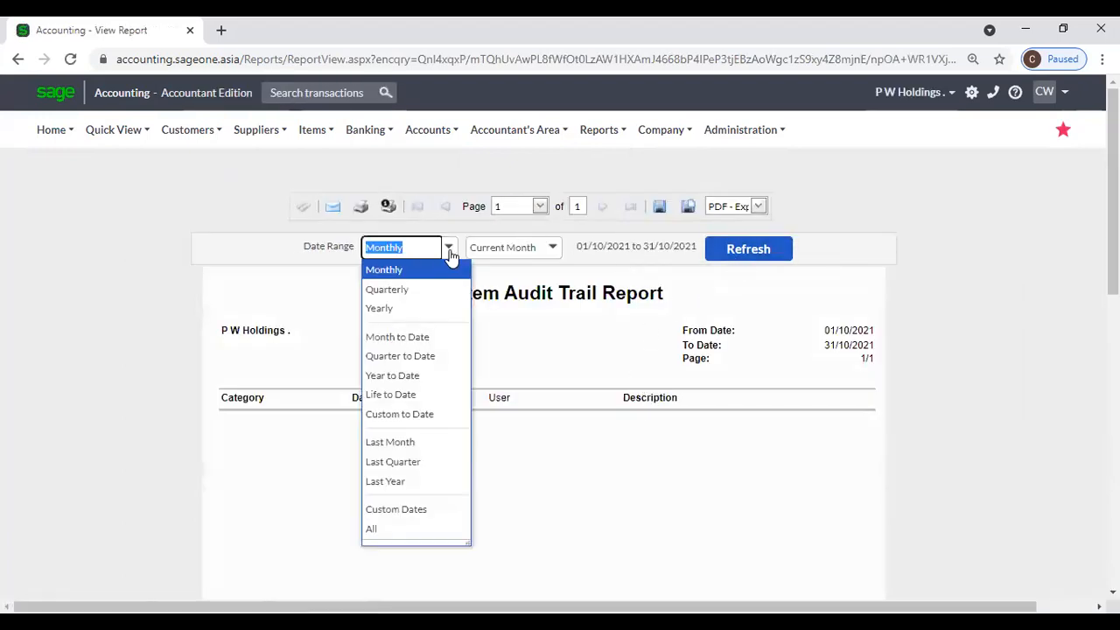
left_click(413, 310)
left_click(732, 251)
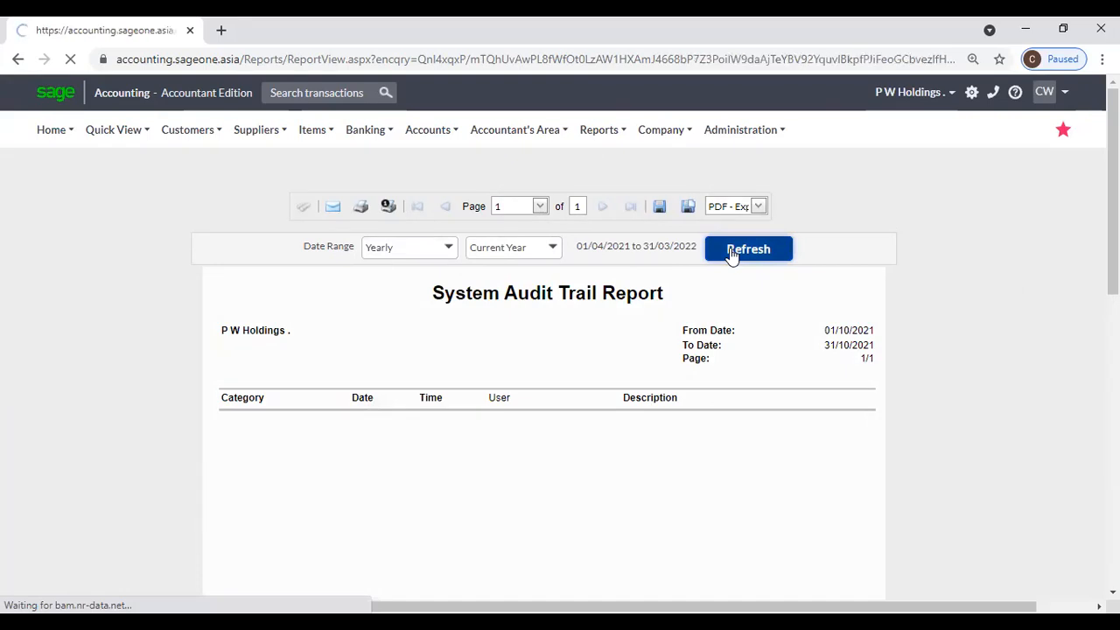
scroll(697, 327, "down", 2)
scroll(697, 327, "down", 1)
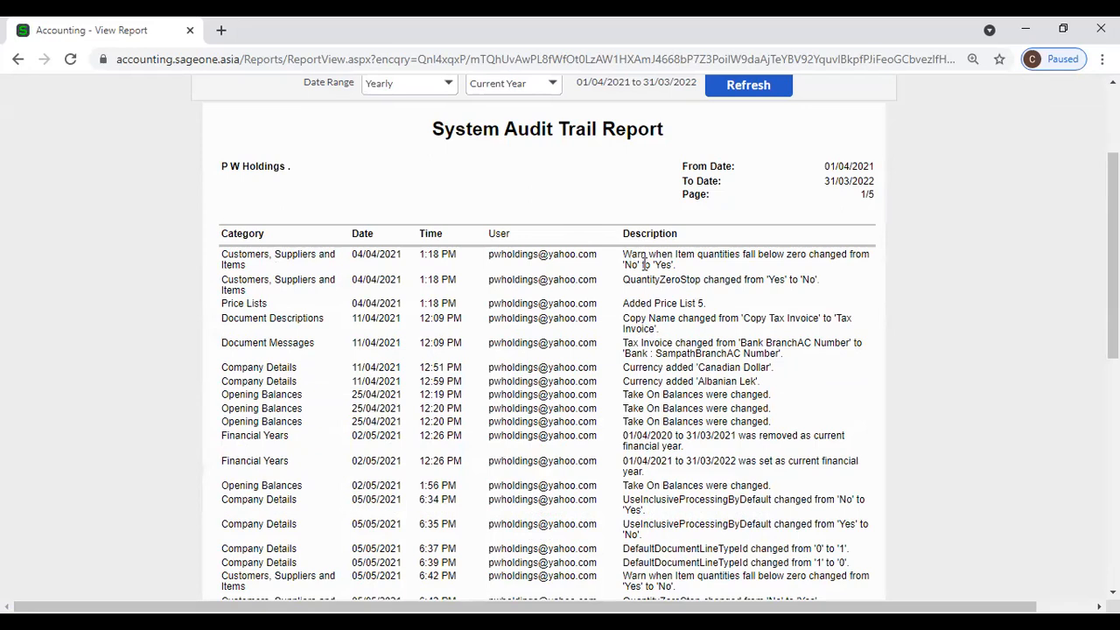
scroll(644, 264, "up", 1)
scroll(642, 263, "up", 1)
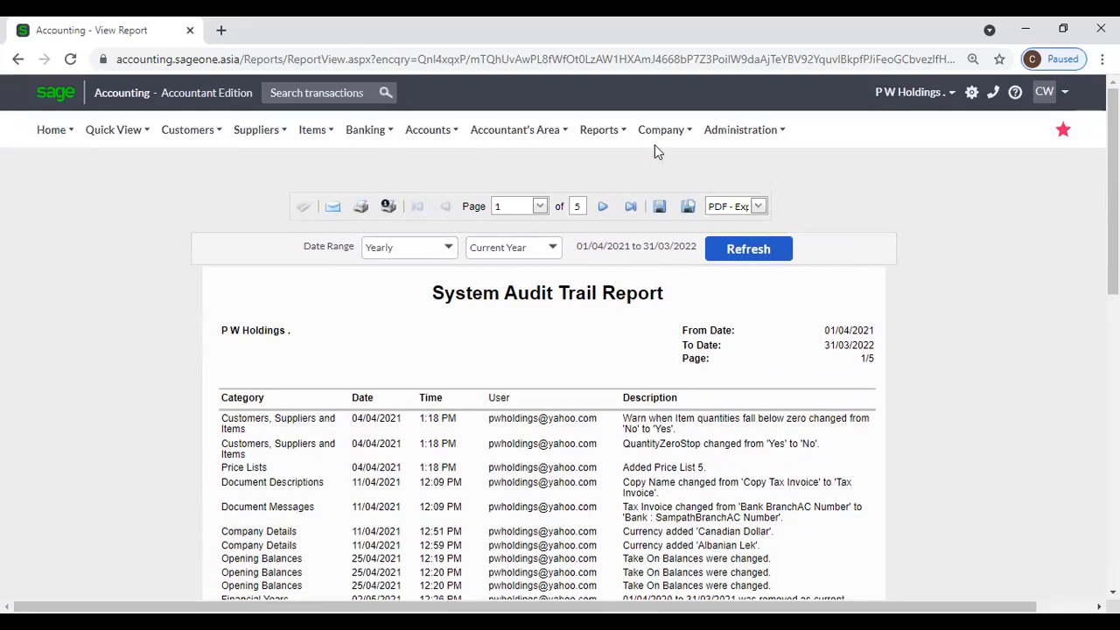
Step: Examine the setting, currency, opening balance, user permission and item price changes on the first page of the yearly System Audit Trail report
mouse_move(654, 147)
mouse_move(542, 131)
mouse_move(589, 251)
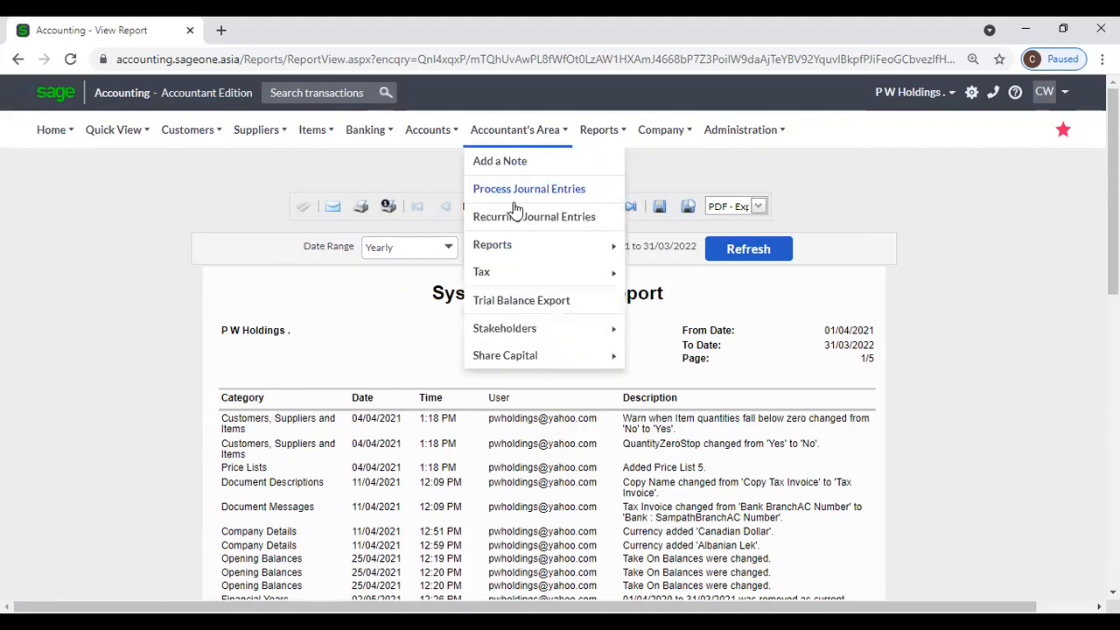
mouse_move(525, 245)
mouse_move(740, 299)
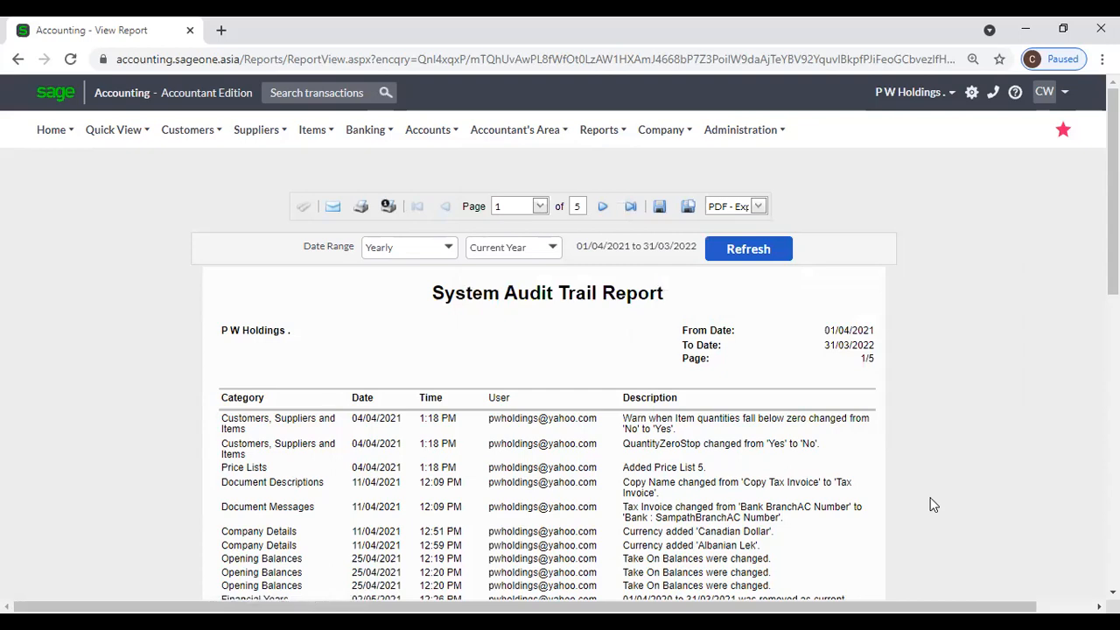
scroll(930, 502, "down", 3)
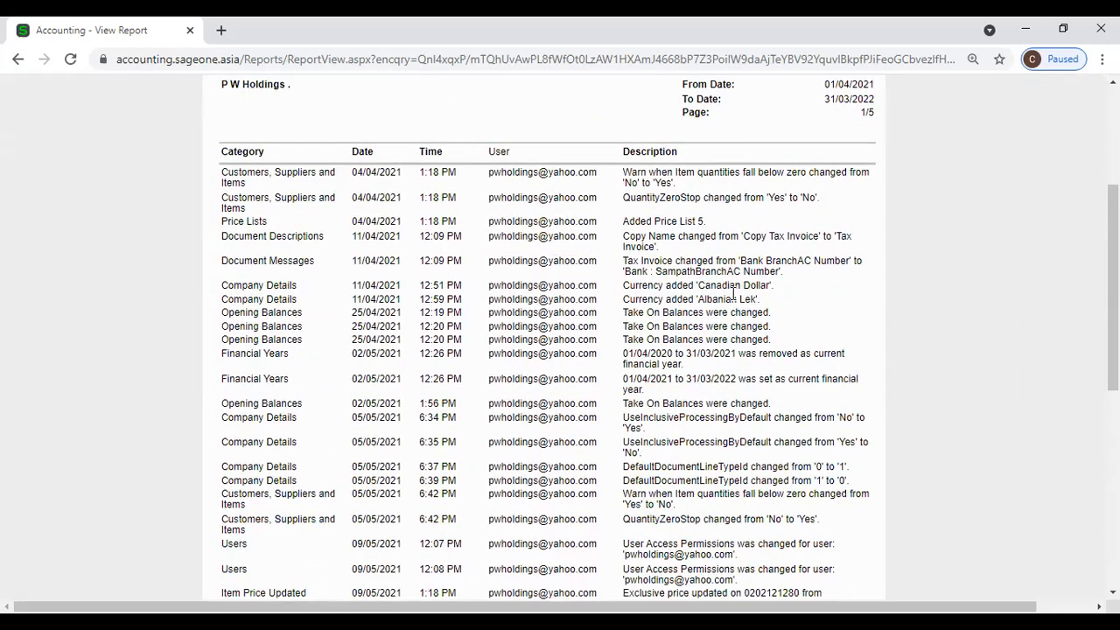
scroll(711, 348, "down", 3)
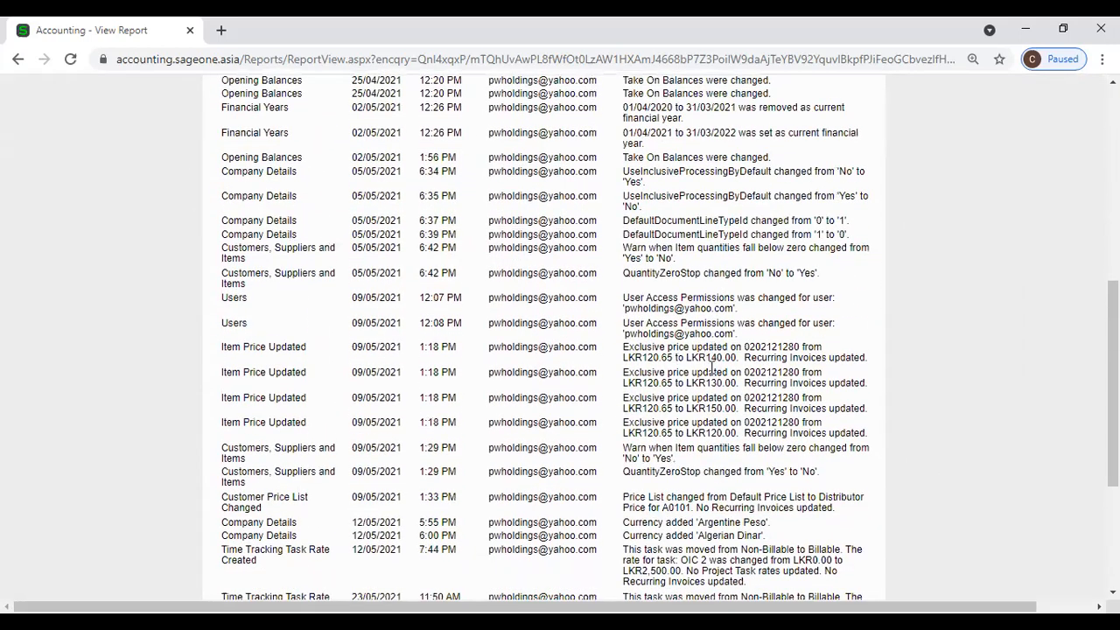
scroll(682, 351, "up", 5)
scroll(626, 326, "up", 1)
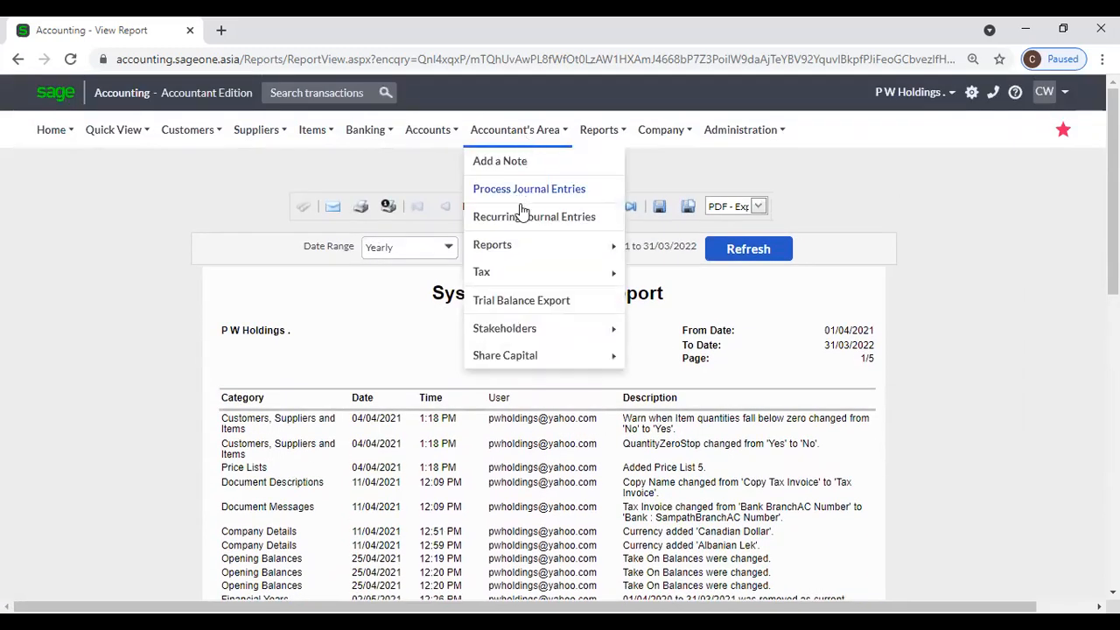
Step: Run the Accountant Audit Trail report for the current month with all categories and users displayed
mouse_move(669, 297)
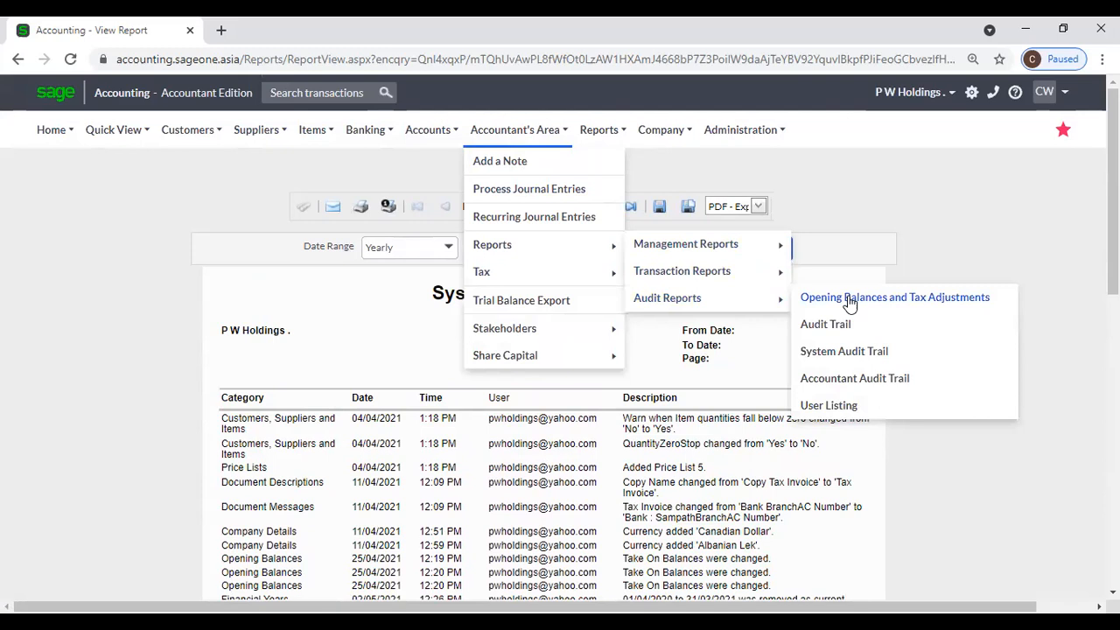
left_click(913, 382)
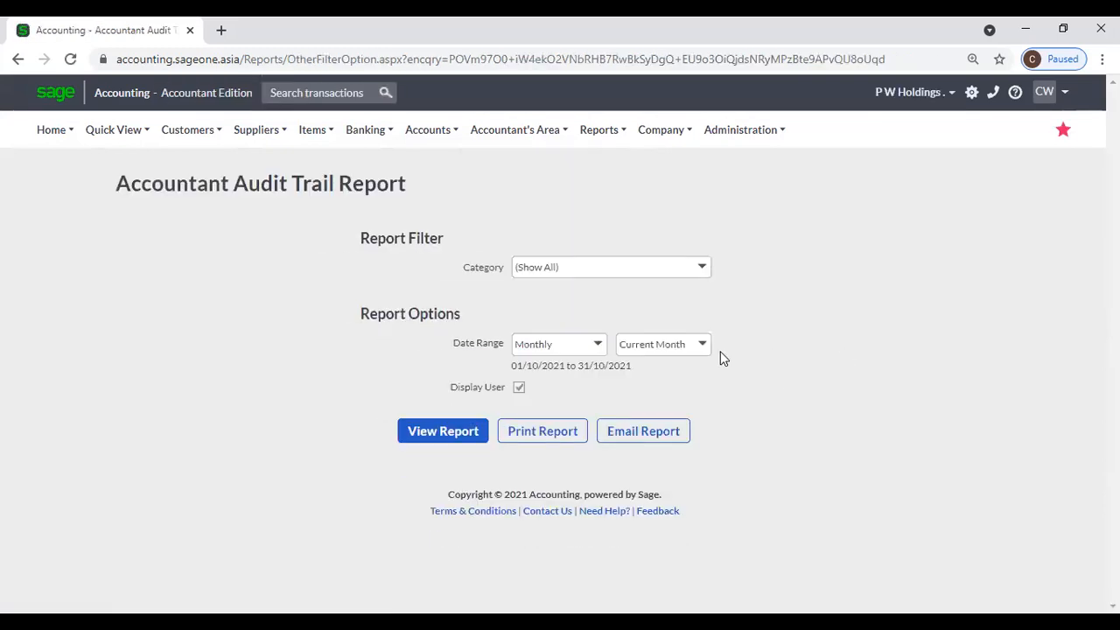
left_click(460, 429)
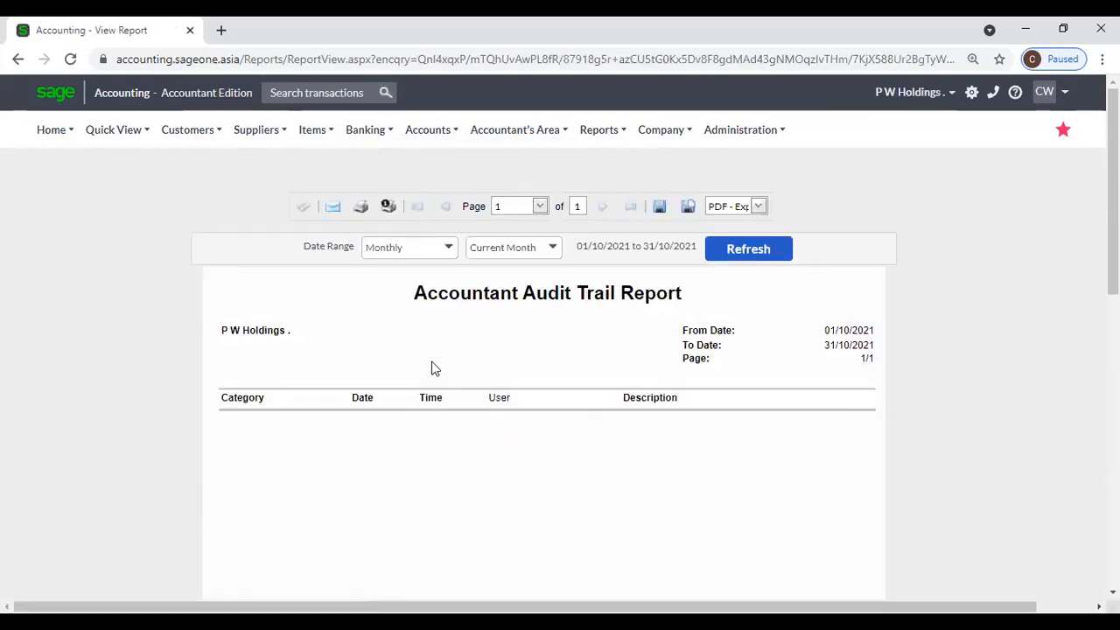
Step: Open the User Listing report options from the accountant's audit reports and check which companies are available
mouse_move(520, 133)
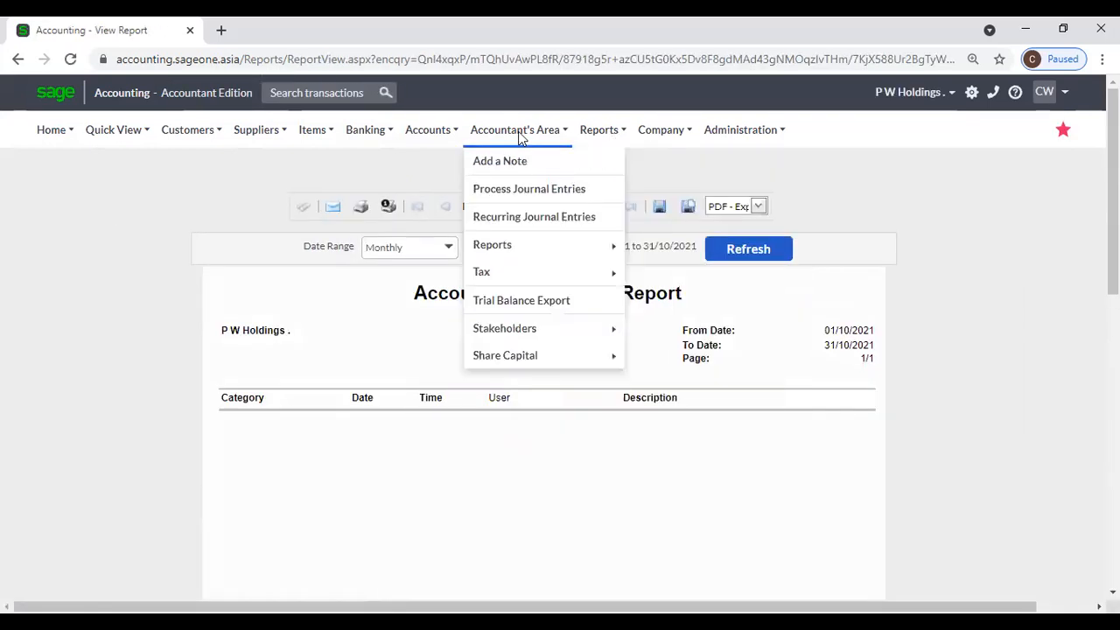
mouse_move(510, 253)
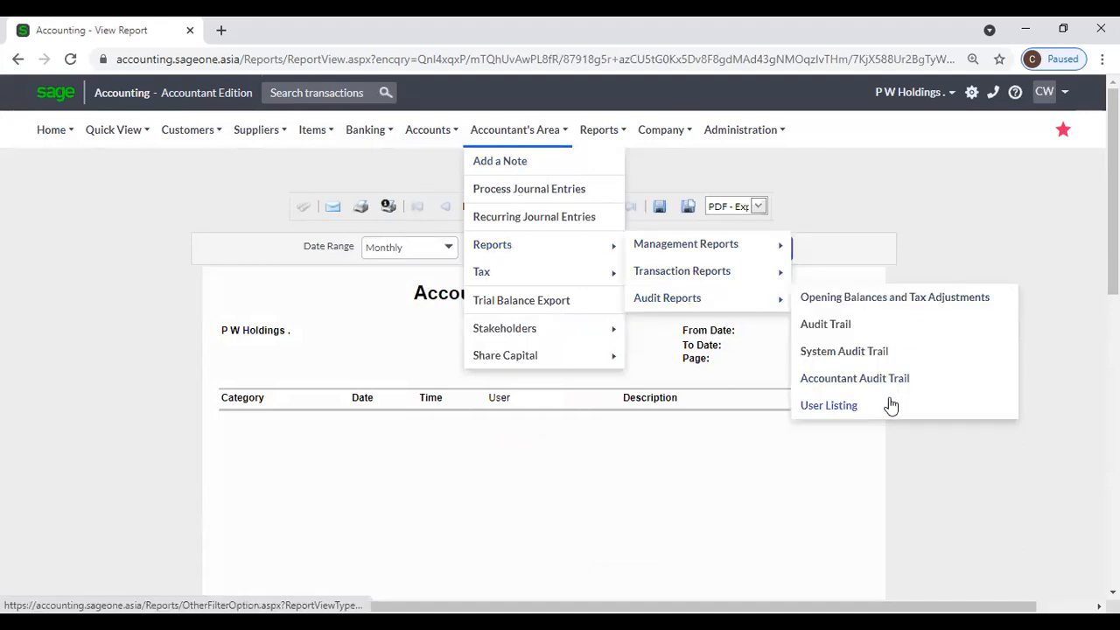
left_click(889, 403)
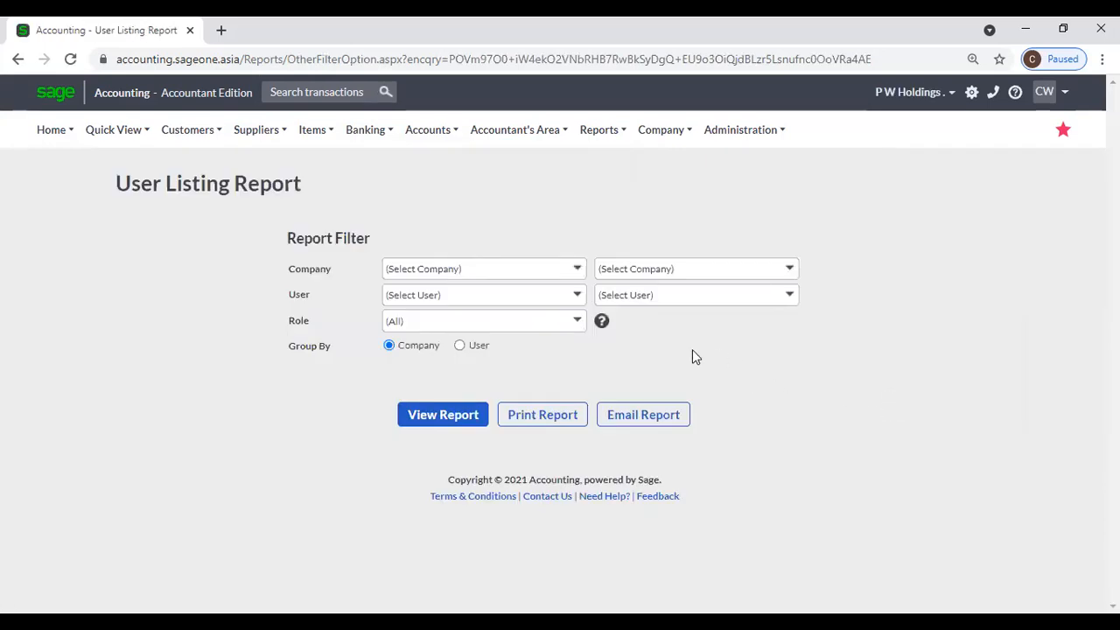
left_click(577, 271)
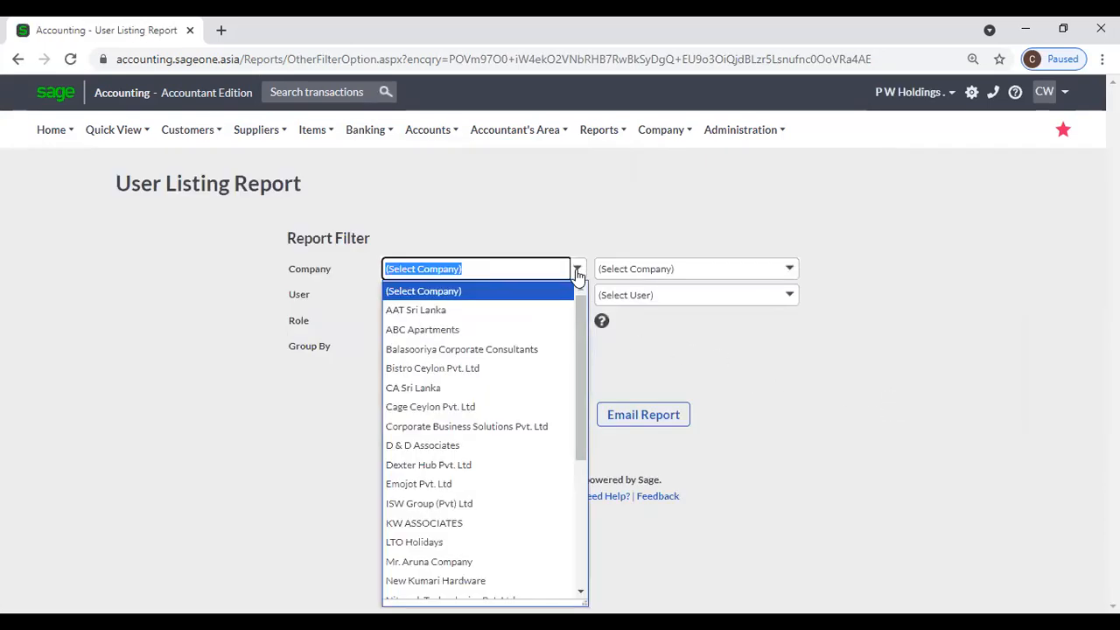
left_click(575, 205)
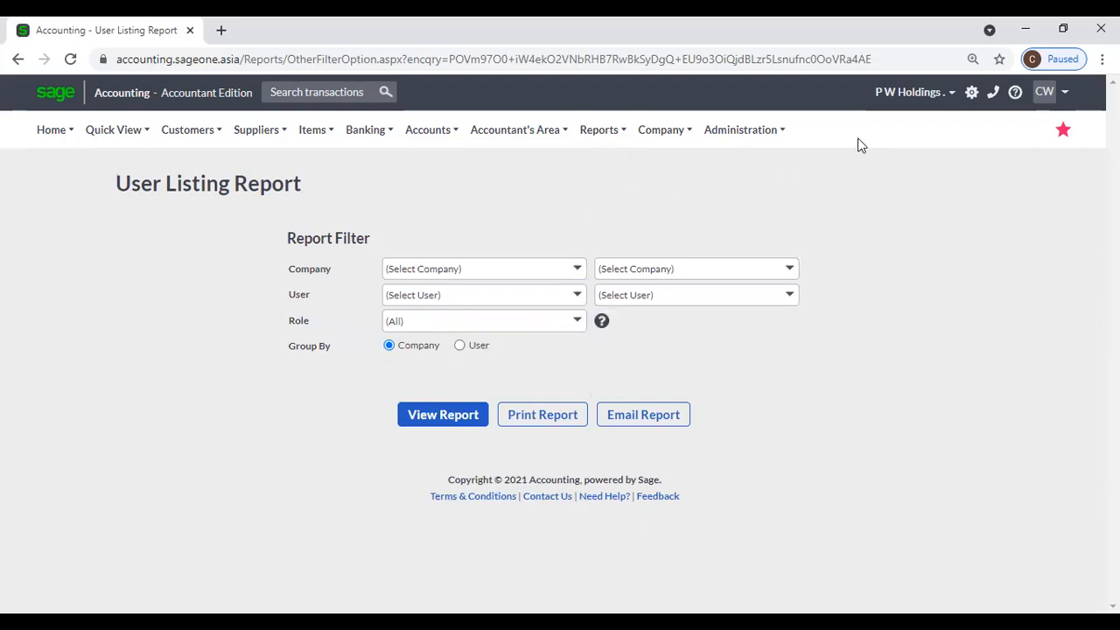
left_click(921, 98)
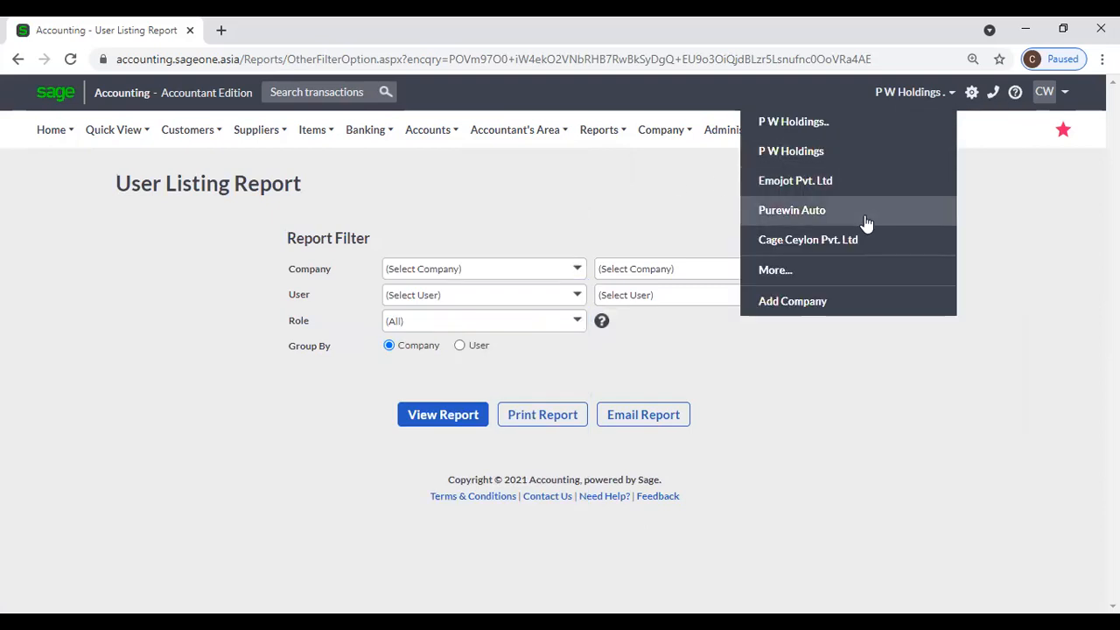
left_click(1004, 200)
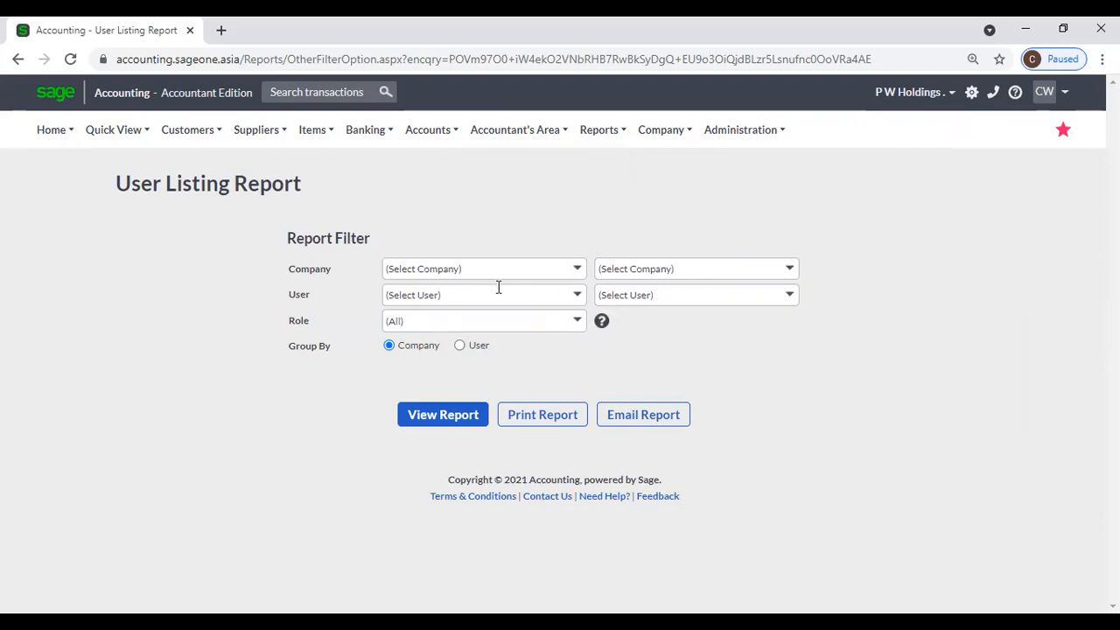
Step: Check the role choices, and run the User Listing report for all roles grouped by company
left_click(577, 323)
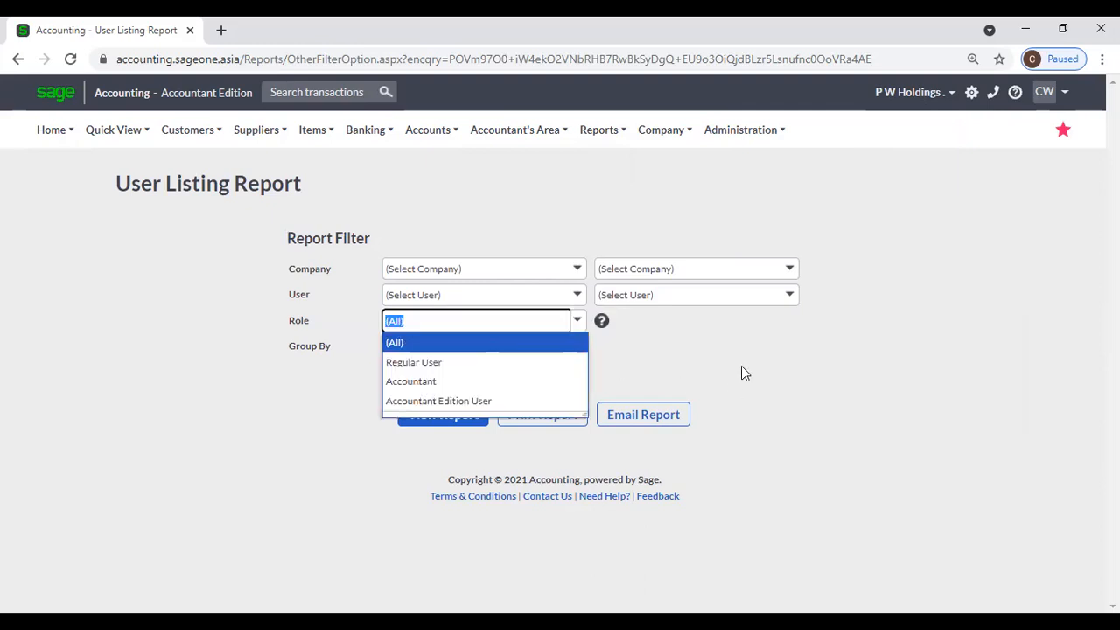
left_click(700, 370)
left_click(479, 414)
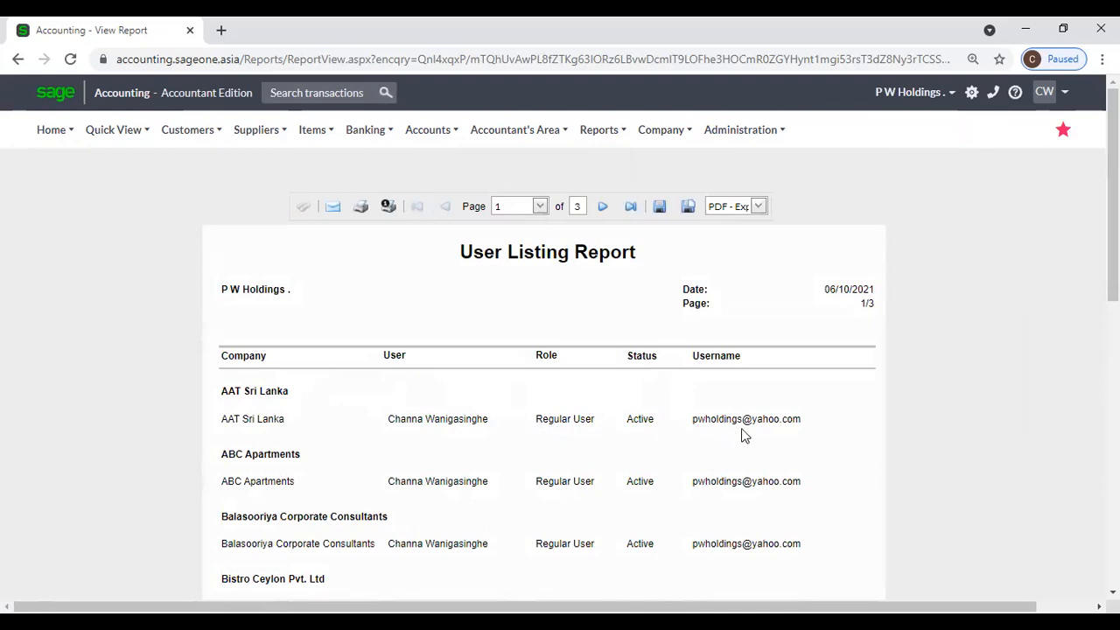
Step: Run the User Listing report again grouped by user, and look through the companies, roles and statuses listed under each user
mouse_move(492, 133)
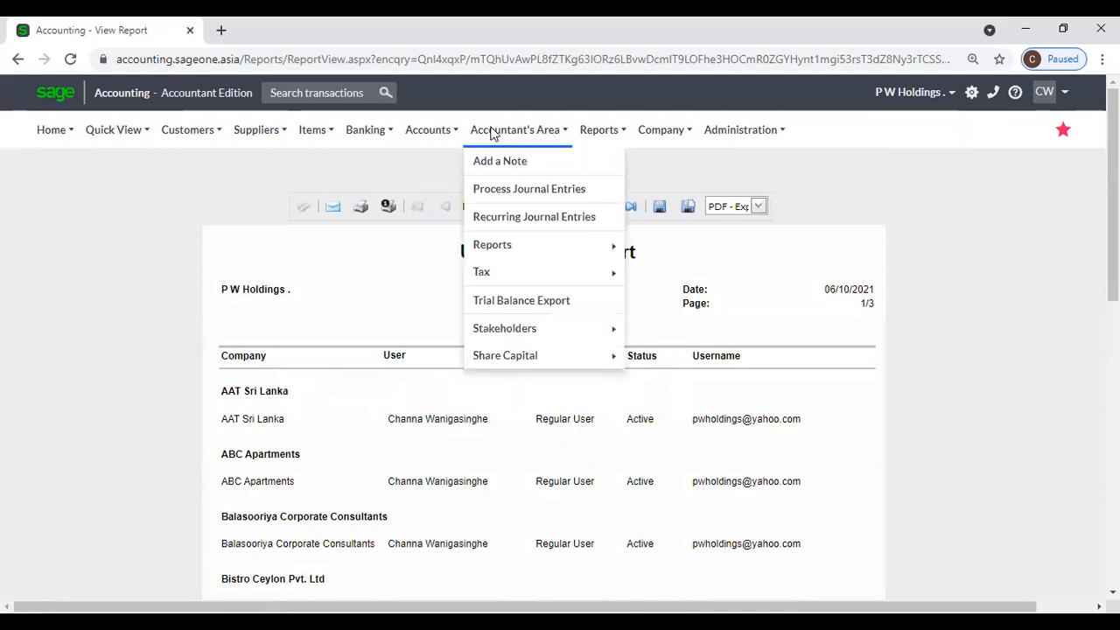
mouse_move(521, 257)
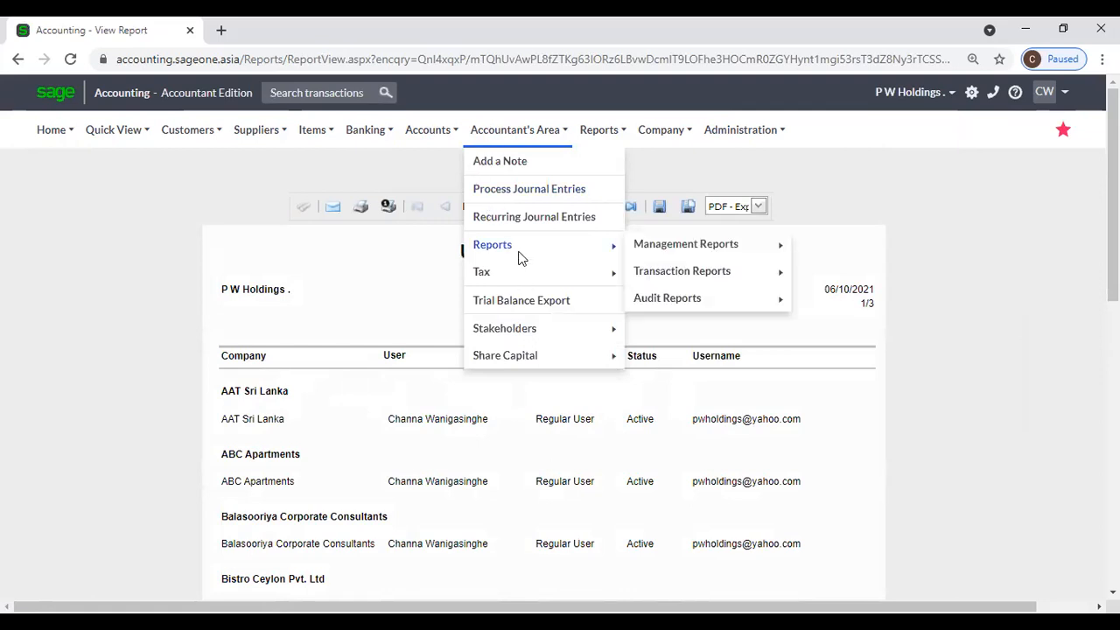
mouse_move(640, 297)
left_click(857, 406)
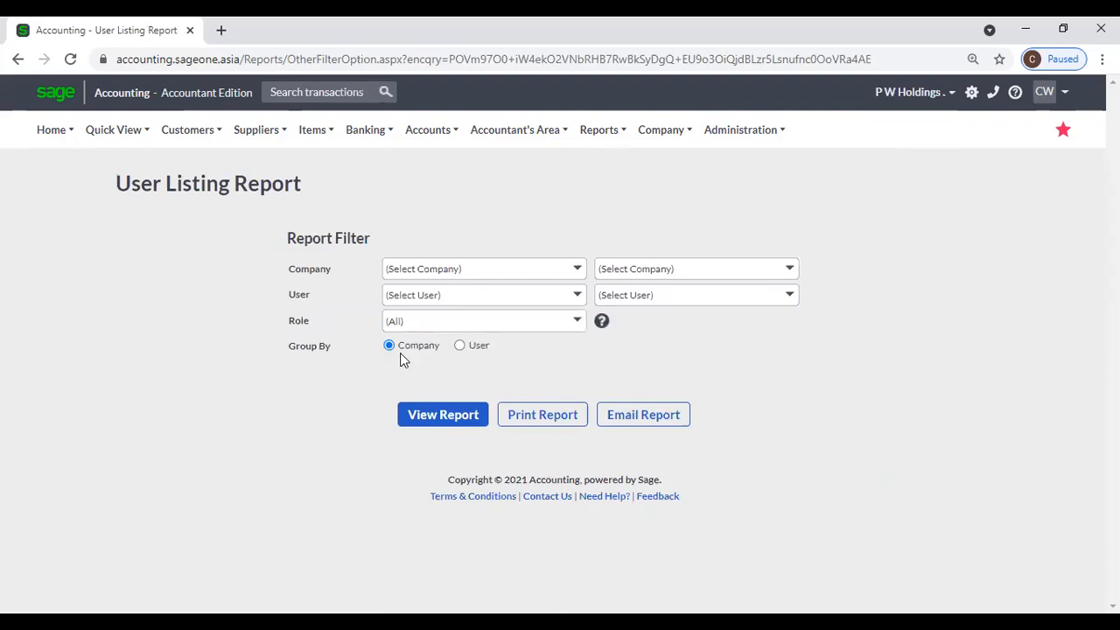
left_click(459, 345)
left_click(454, 416)
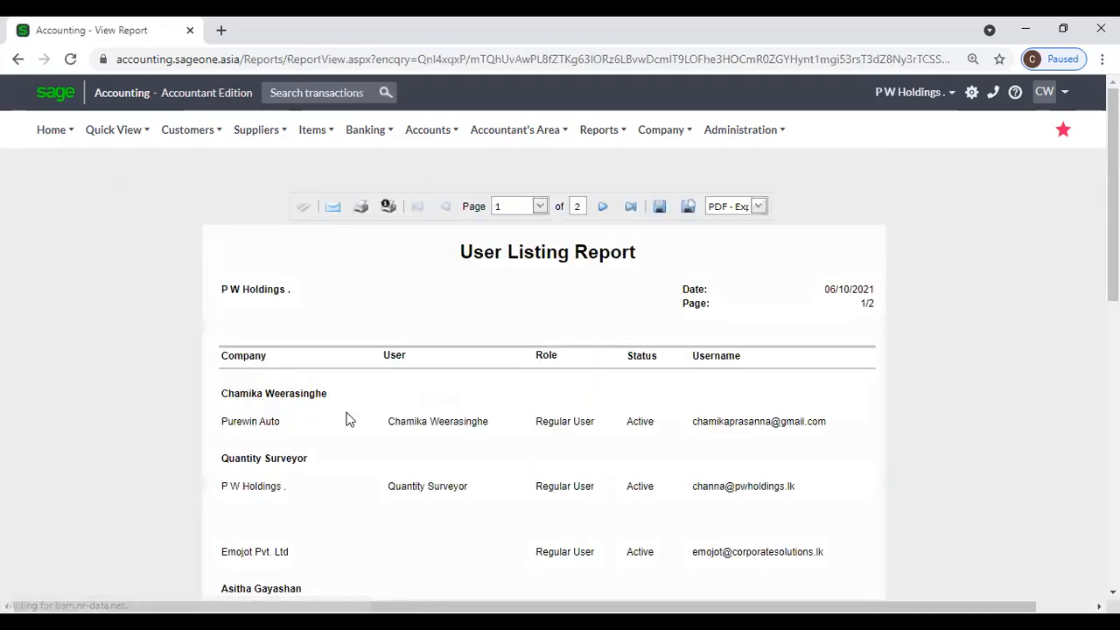
scroll(345, 419, "down", 5)
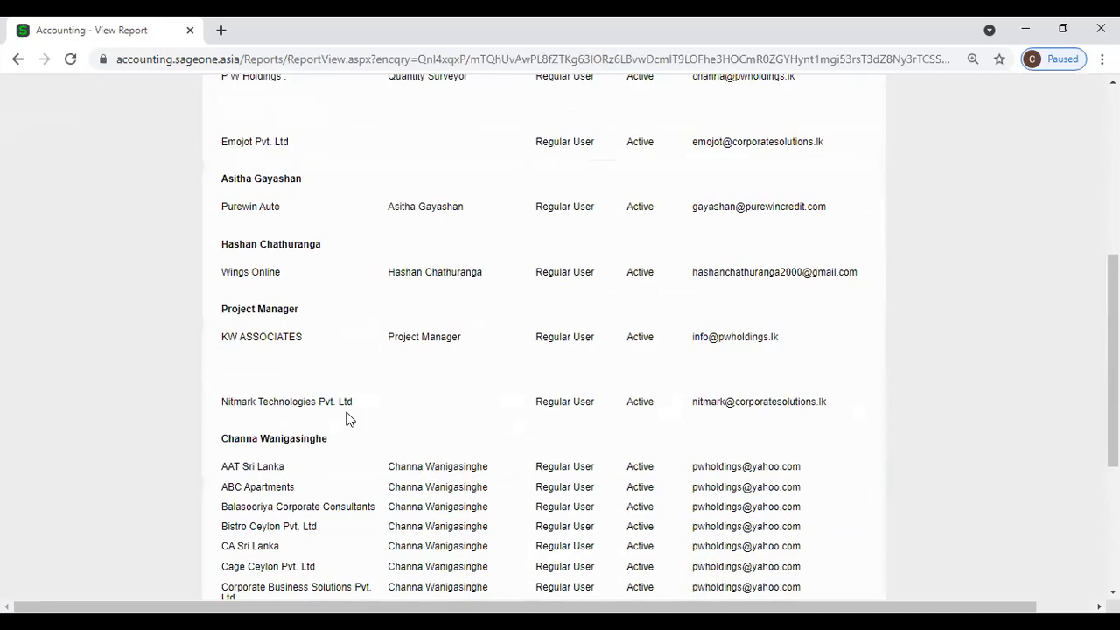
scroll(320, 355, "down", 2)
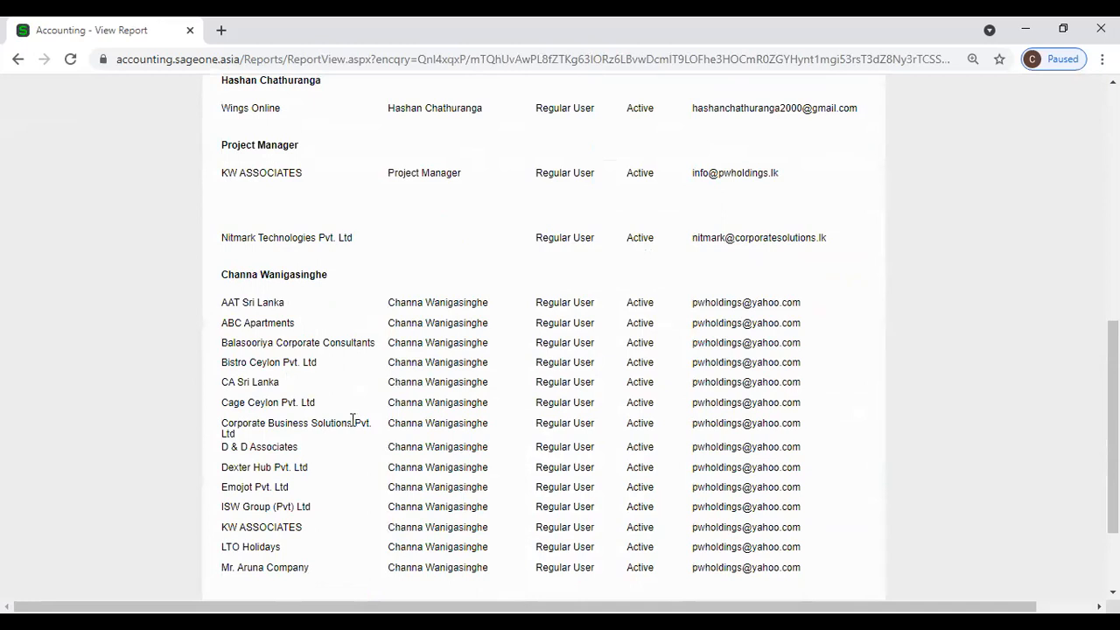
Step: Leave the generated User Listing report and return to its report filter options
scroll(353, 421, "up", 4)
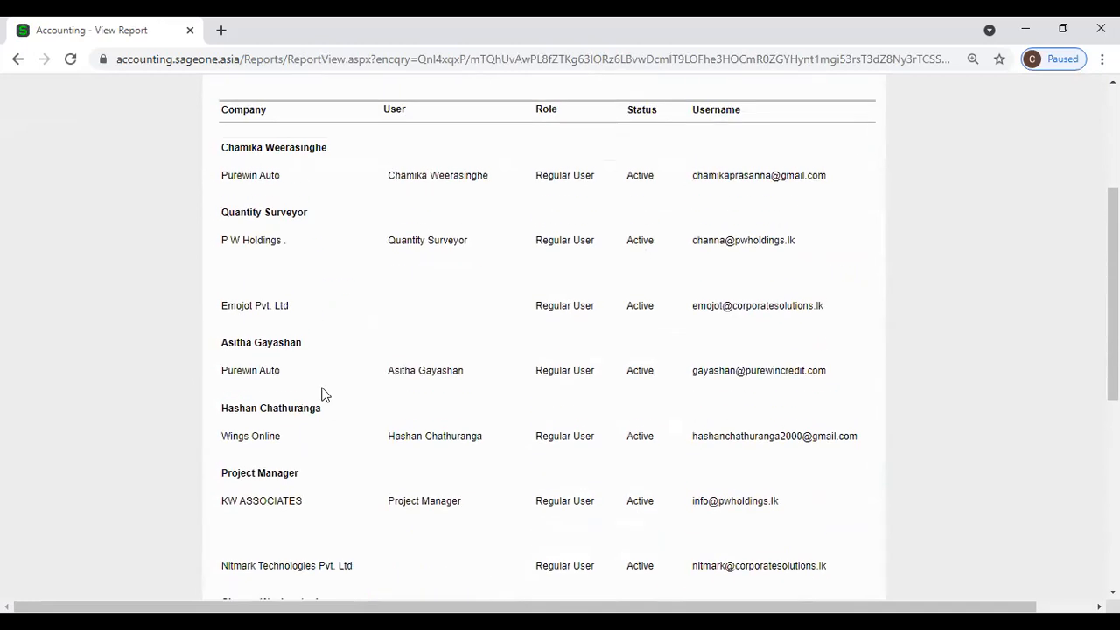
left_click(19, 60)
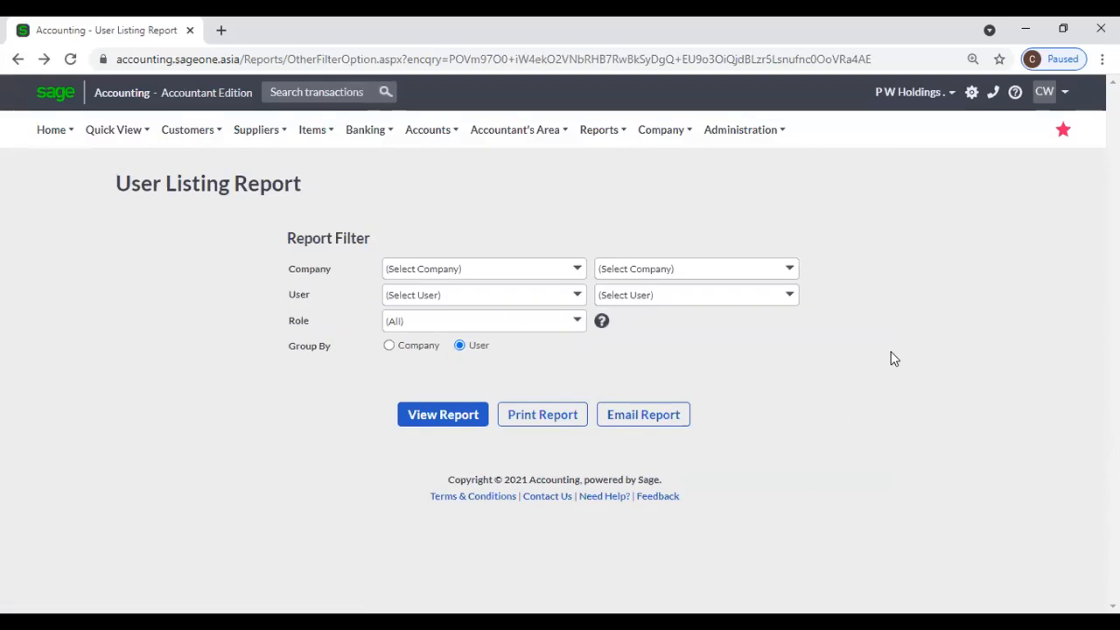
mouse_move(534, 140)
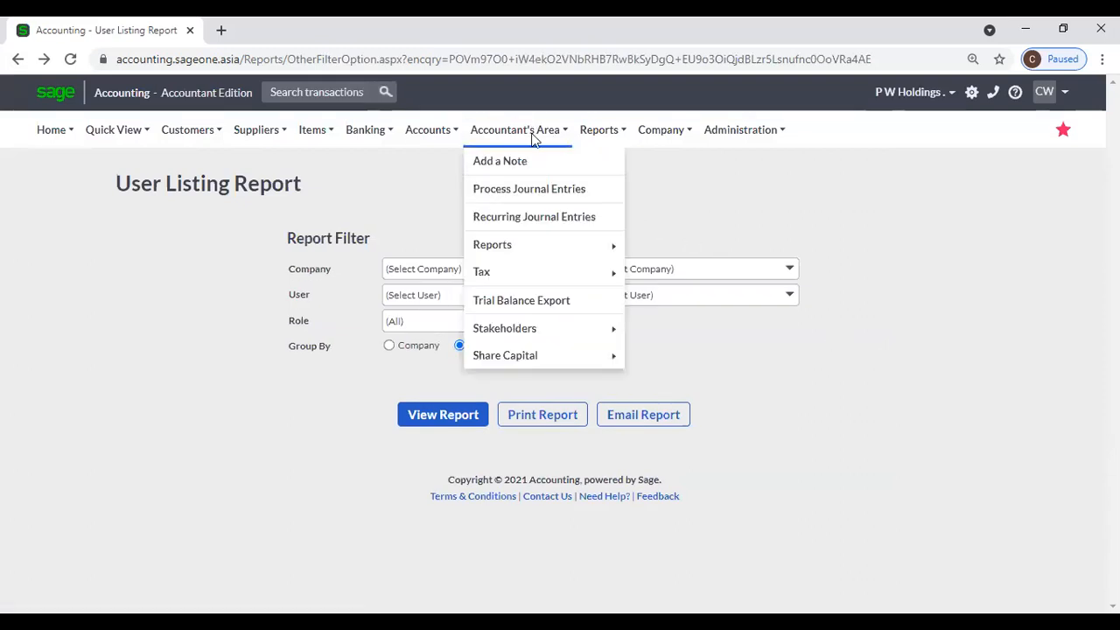
mouse_move(534, 249)
mouse_move(671, 299)
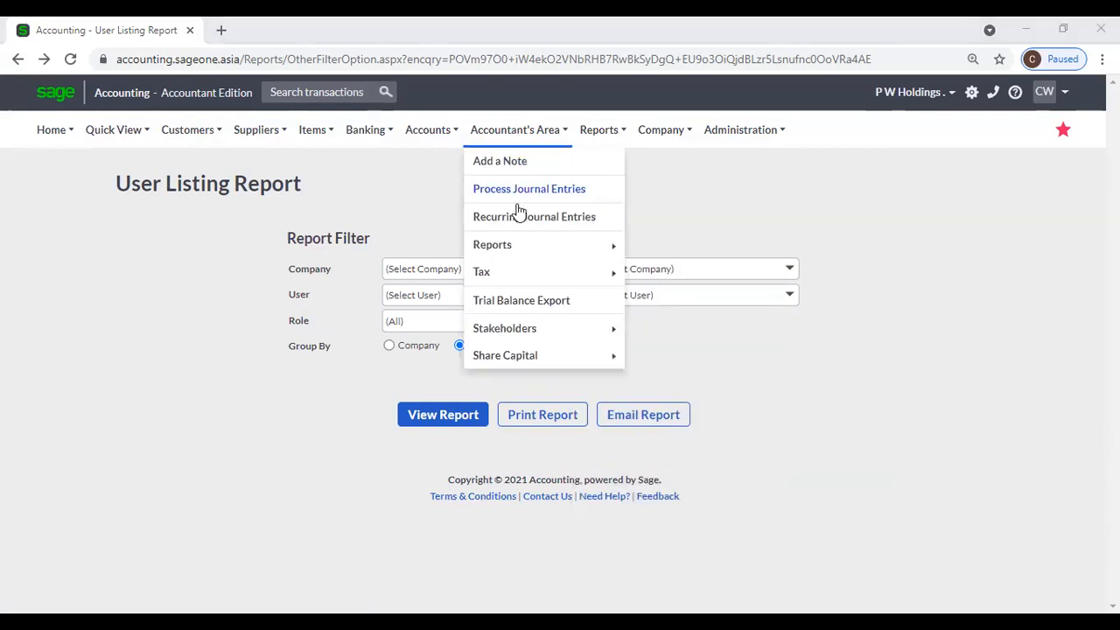
mouse_move(691, 250)
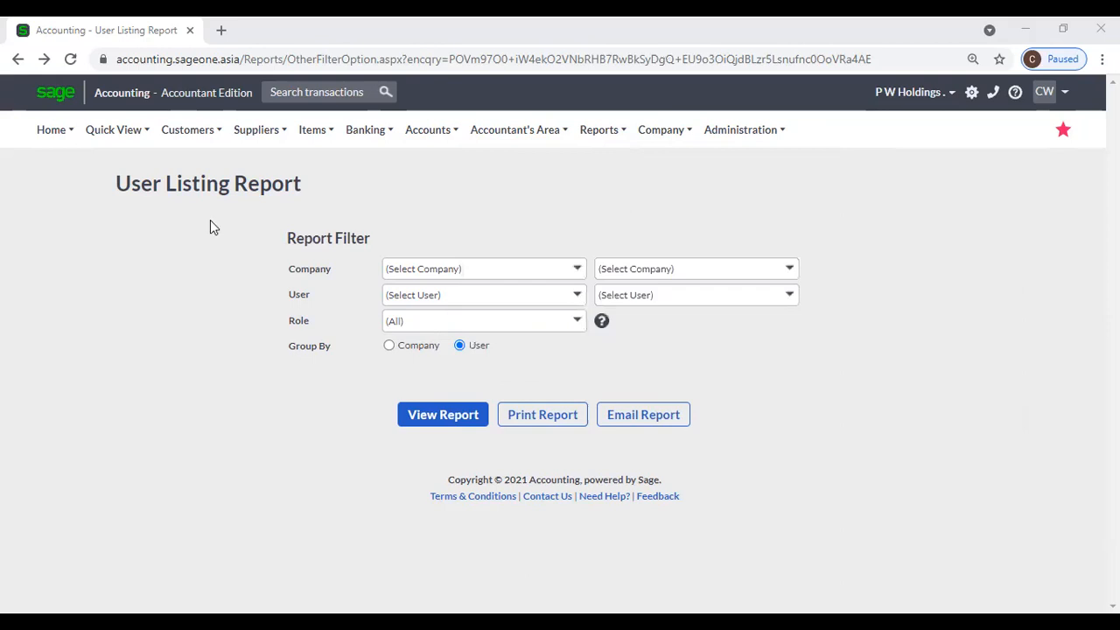
Step: Open Tax Returns and Reports from the accountant's tax functions and dismiss the Getting Started overview
mouse_move(532, 133)
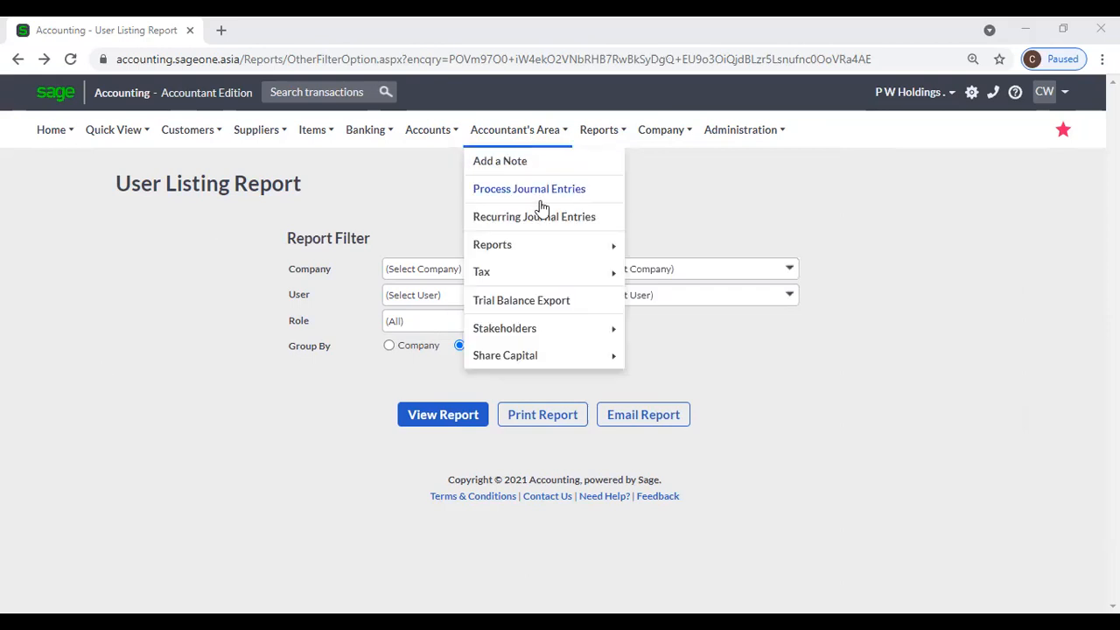
mouse_move(542, 278)
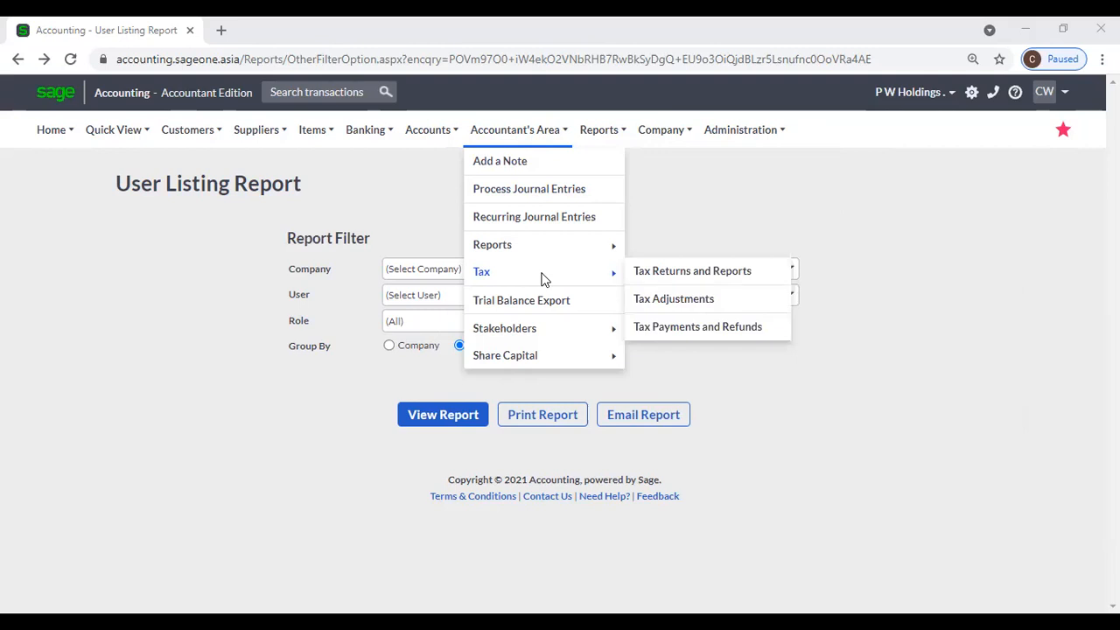
left_click(644, 278)
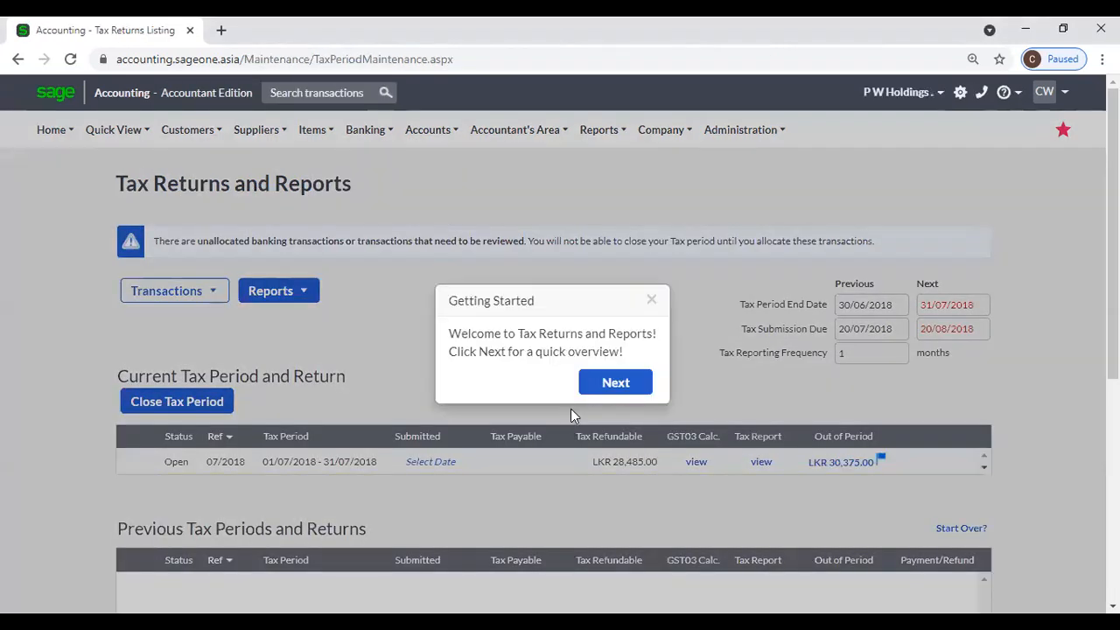
left_click(651, 300)
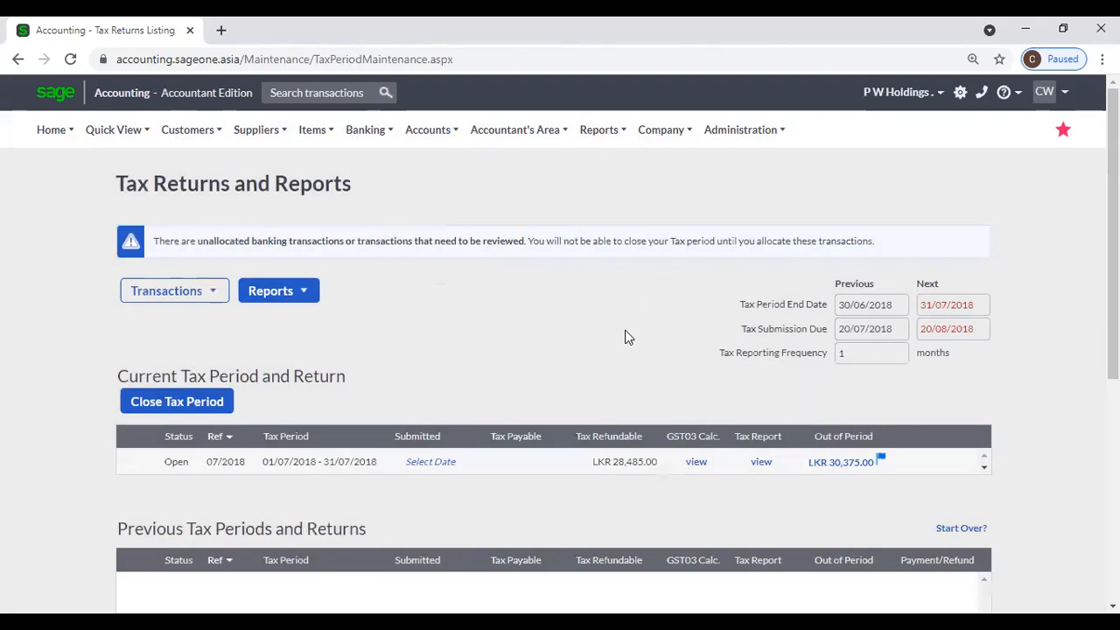
Step: View the Tax Report for the open 07/2018 period and review its sales tax, purchase tax and tax summary sections
left_click(758, 464)
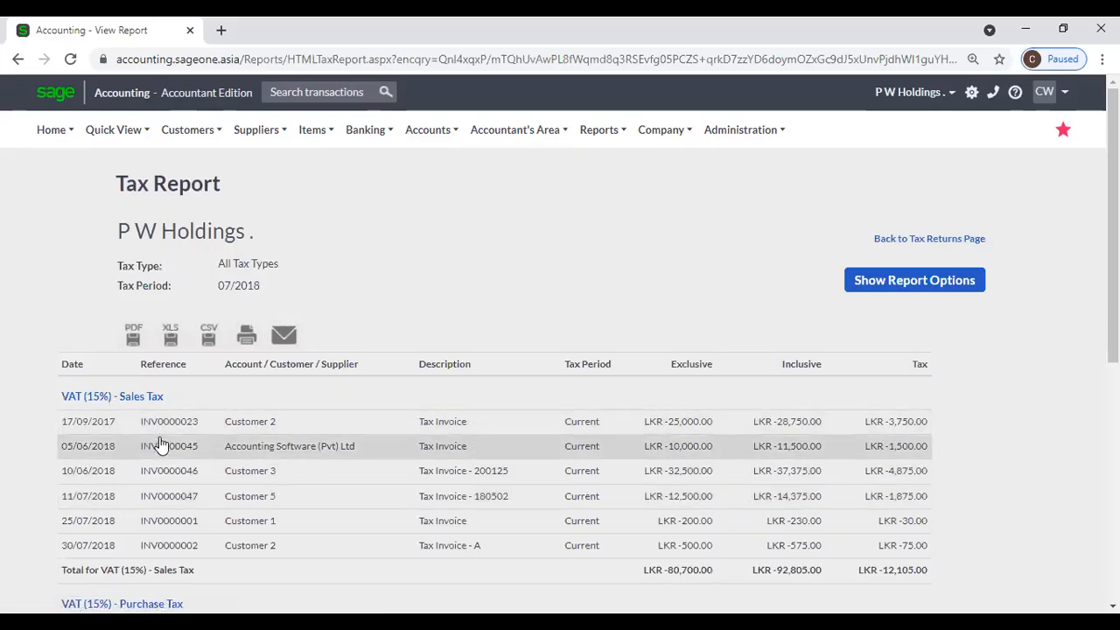
scroll(153, 447, "down", 2)
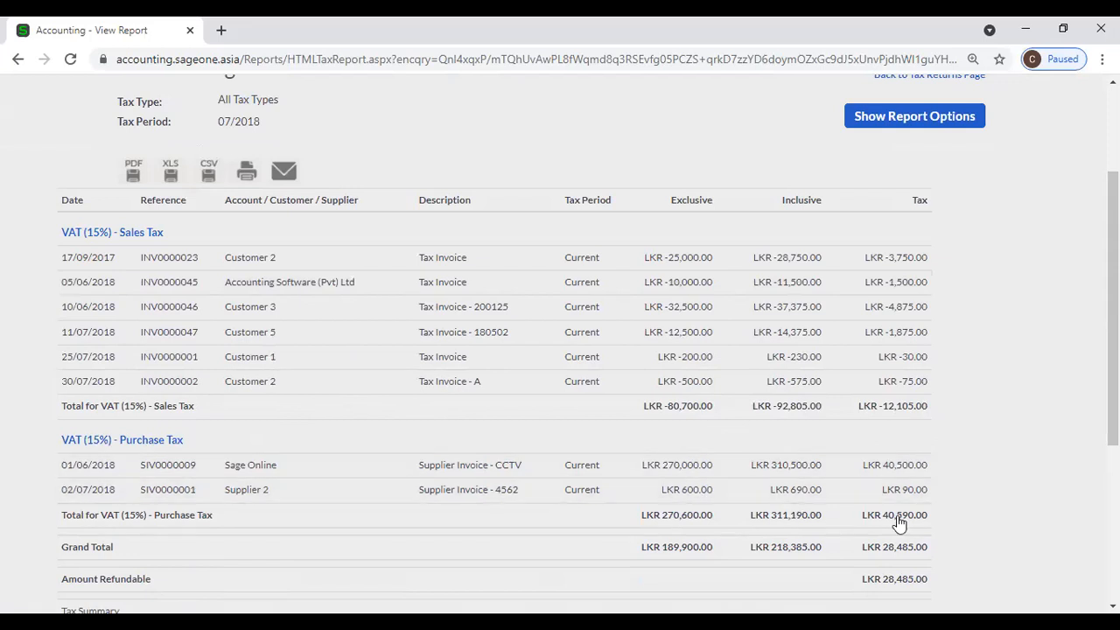
scroll(894, 518, "down", 1)
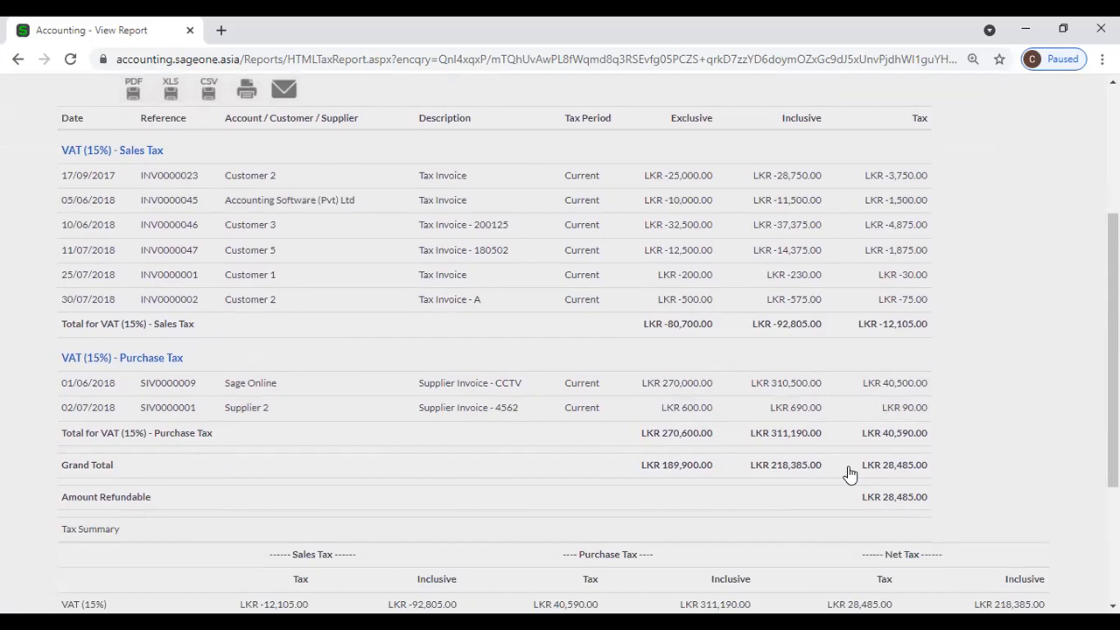
scroll(870, 503, "down", 2)
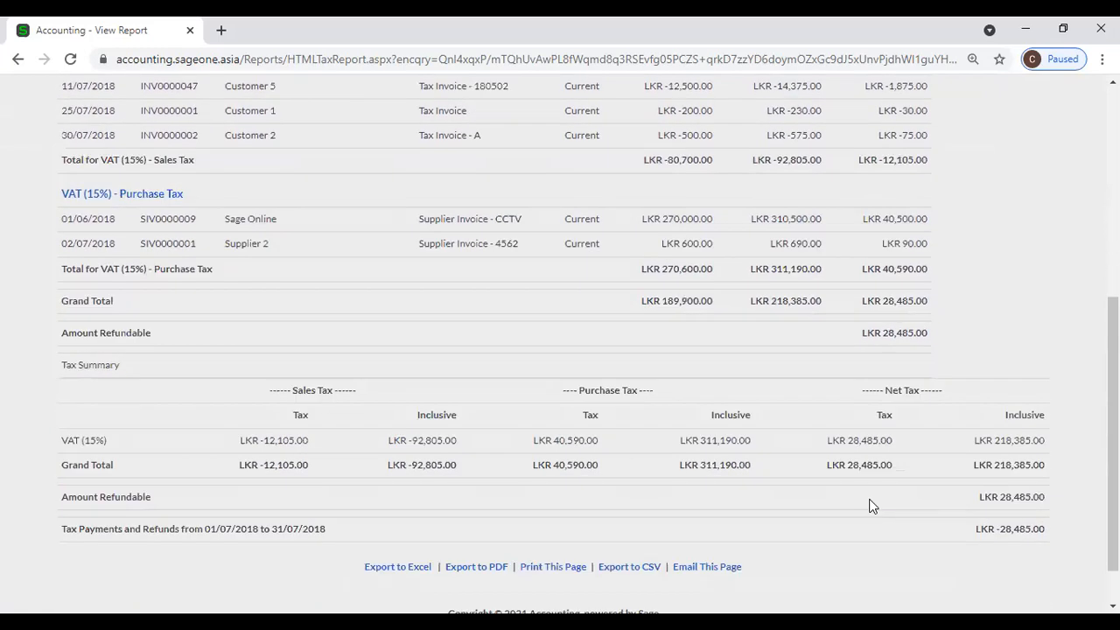
scroll(870, 505, "up", 5)
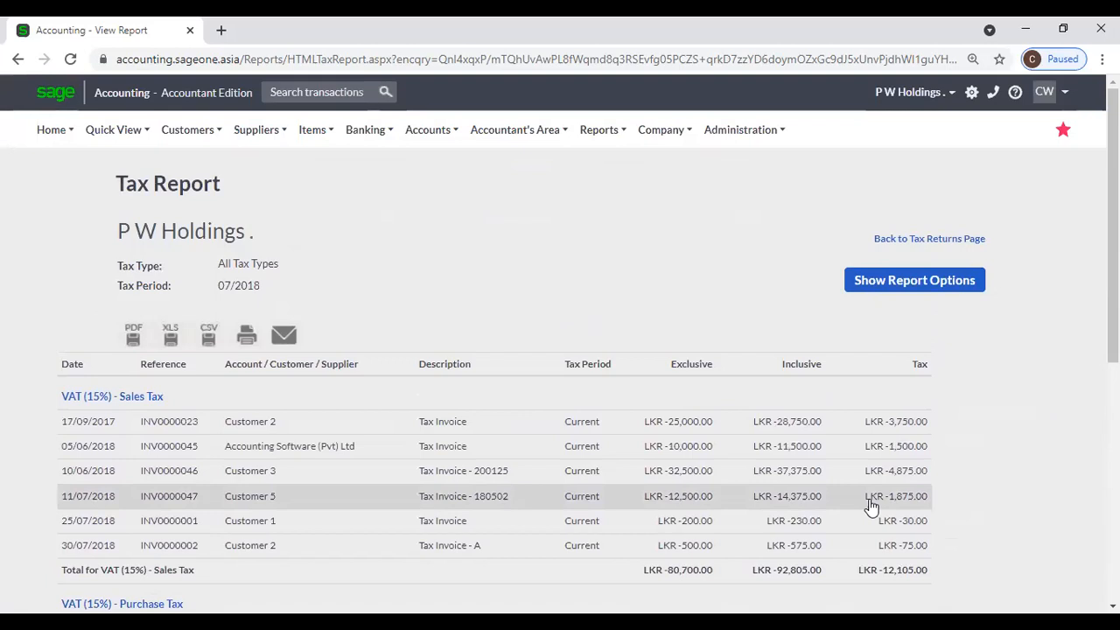
Step: Switch to the other P W Holdings company and open its Tax Returns and Reports
left_click(888, 98)
left_click(847, 126)
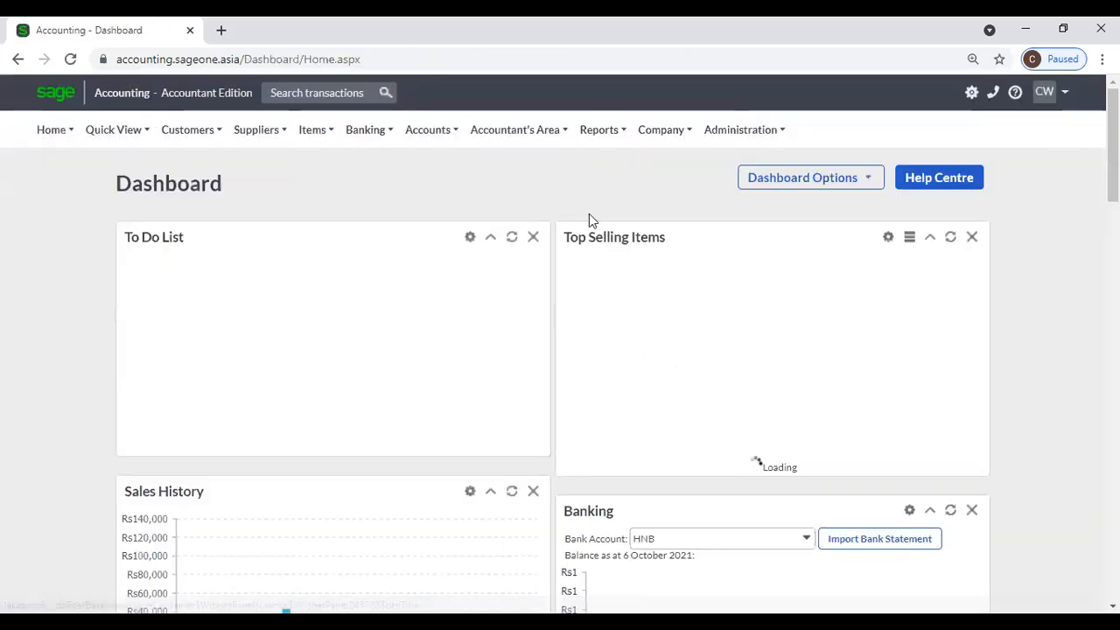
left_click(508, 132)
mouse_move(490, 271)
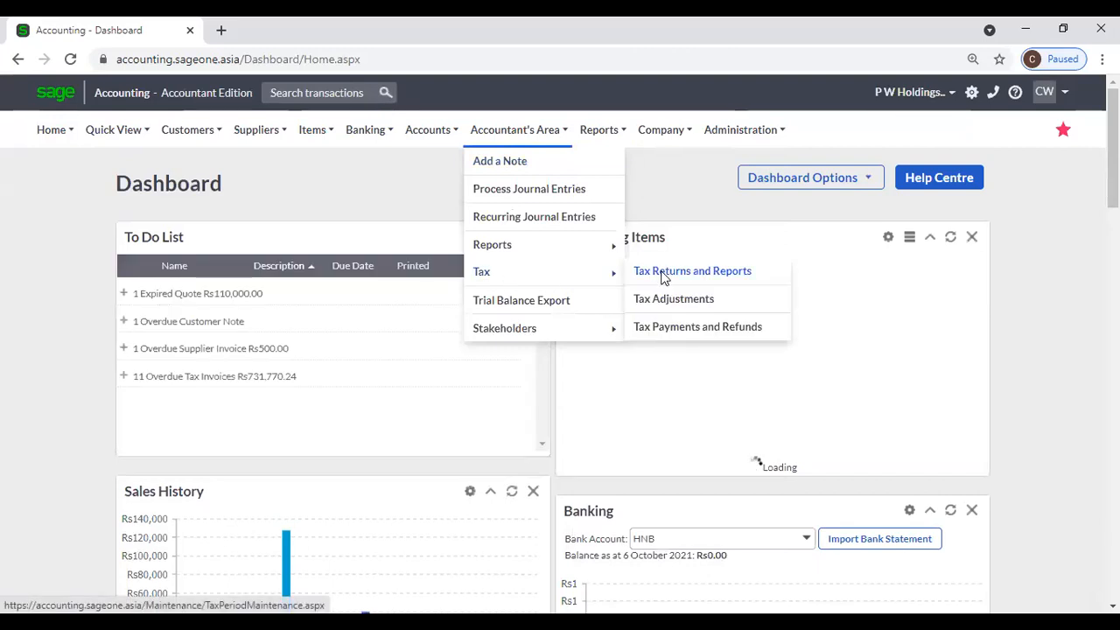
left_click(658, 275)
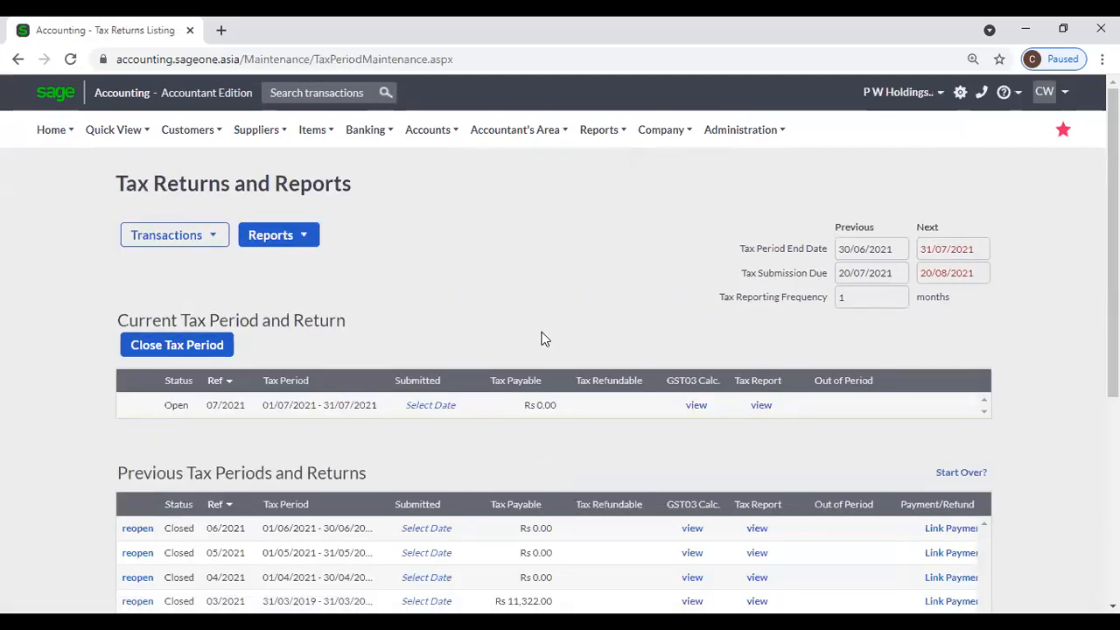
Step: Close the current 07/2021 tax period and check its entry among the previous tax periods and returns
scroll(535, 387, "down", 2)
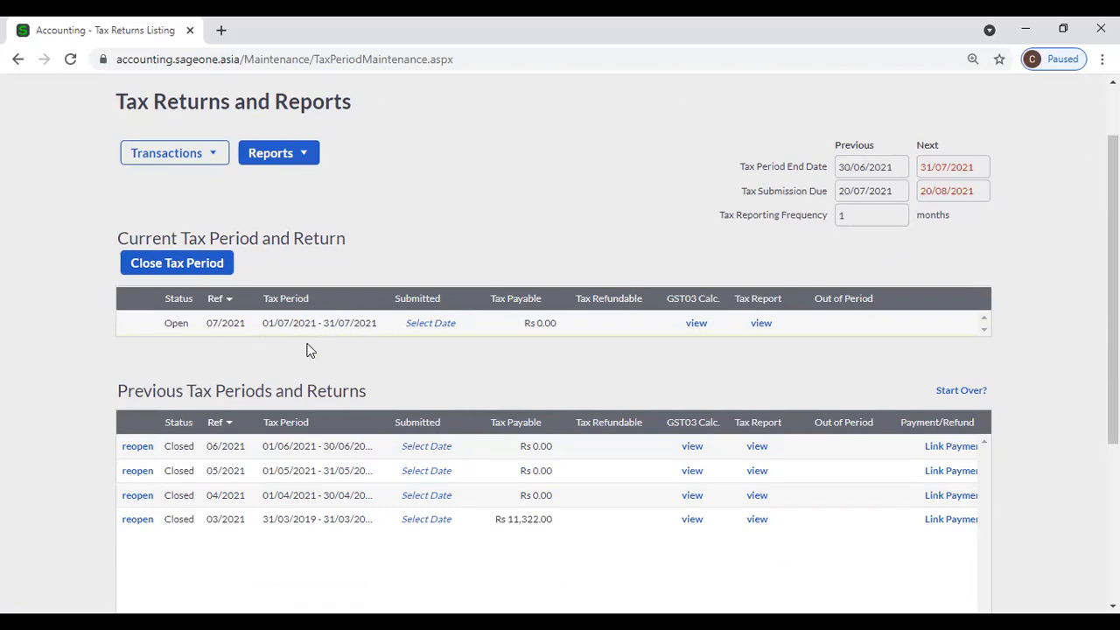
left_click(175, 267)
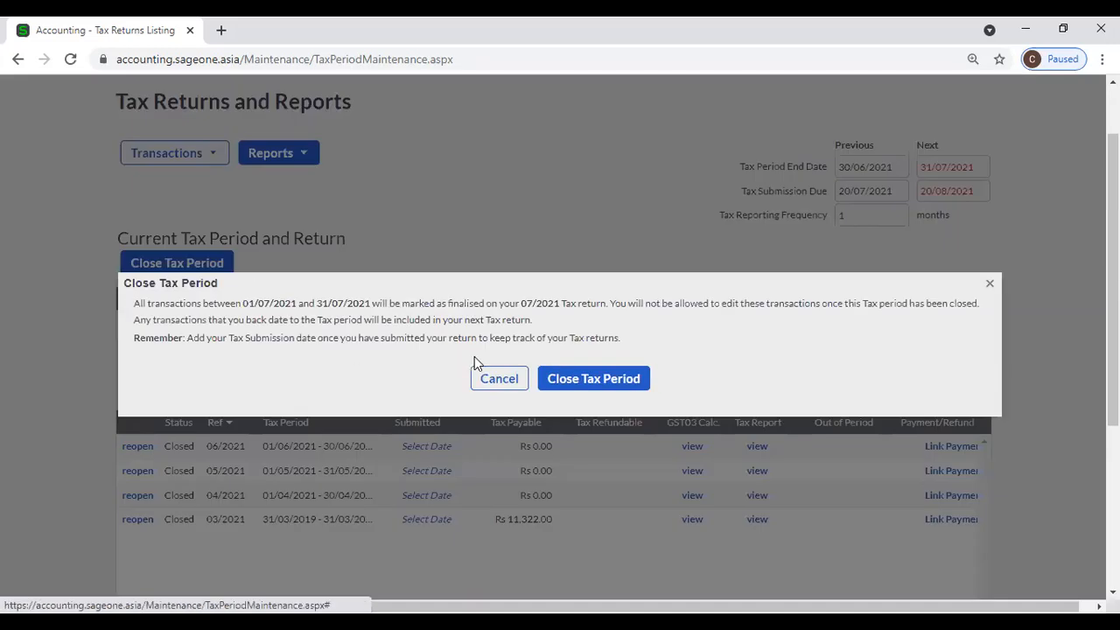
left_click(578, 378)
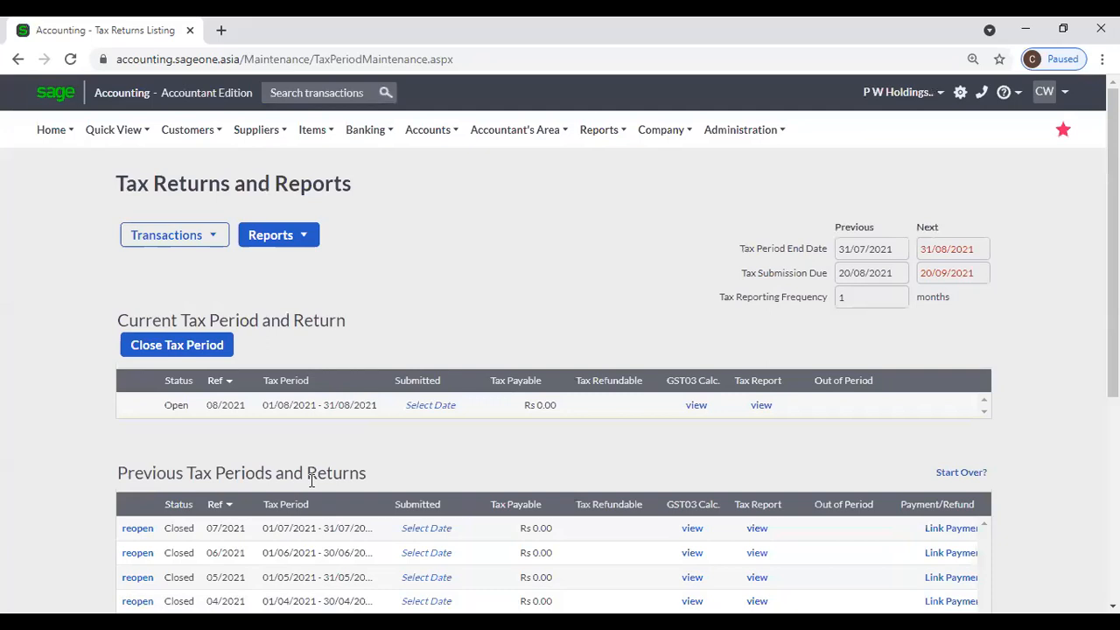
scroll(197, 475, "down", 3)
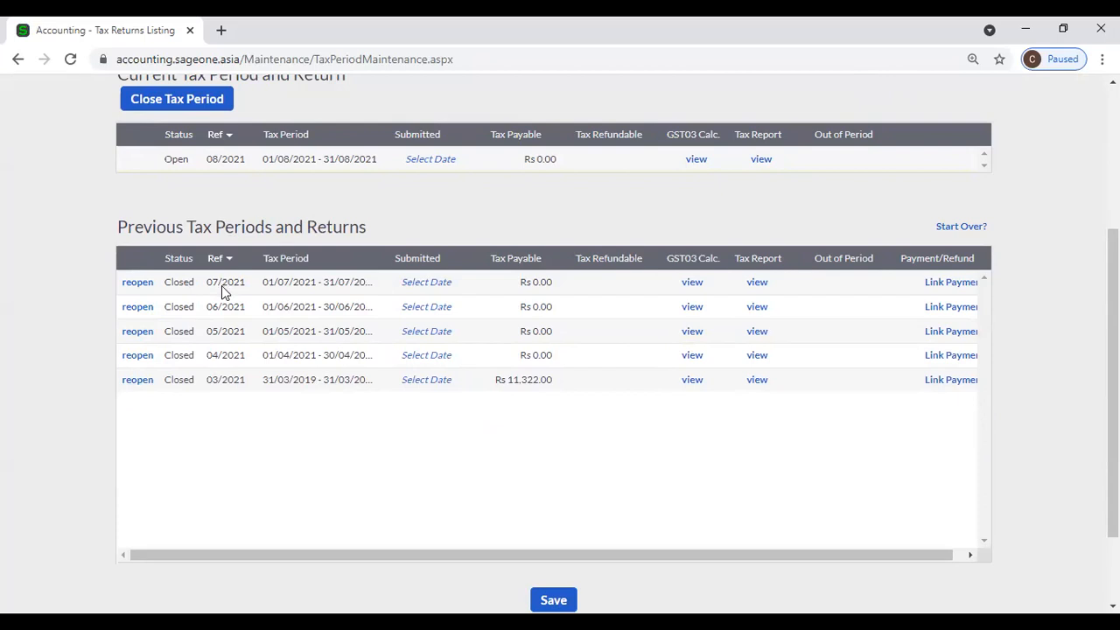
scroll(339, 287, "up", 1)
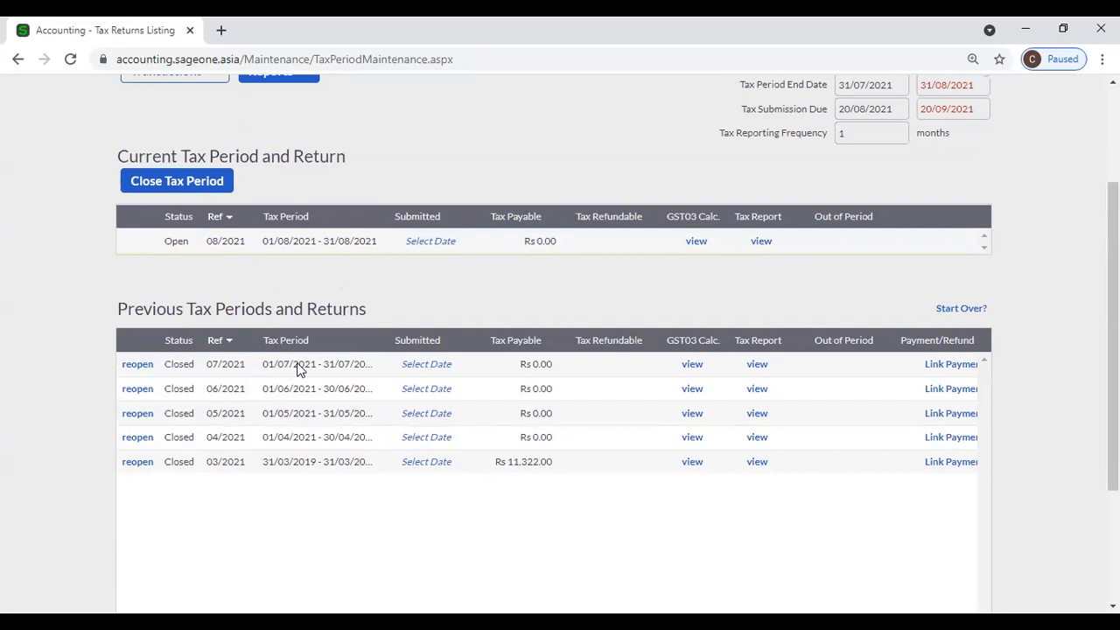
Step: View the Tax Report for the closed 03/2021 period, review its VAT sections, and return to the tax returns listing
left_click(756, 462)
scroll(759, 463, "down", 3)
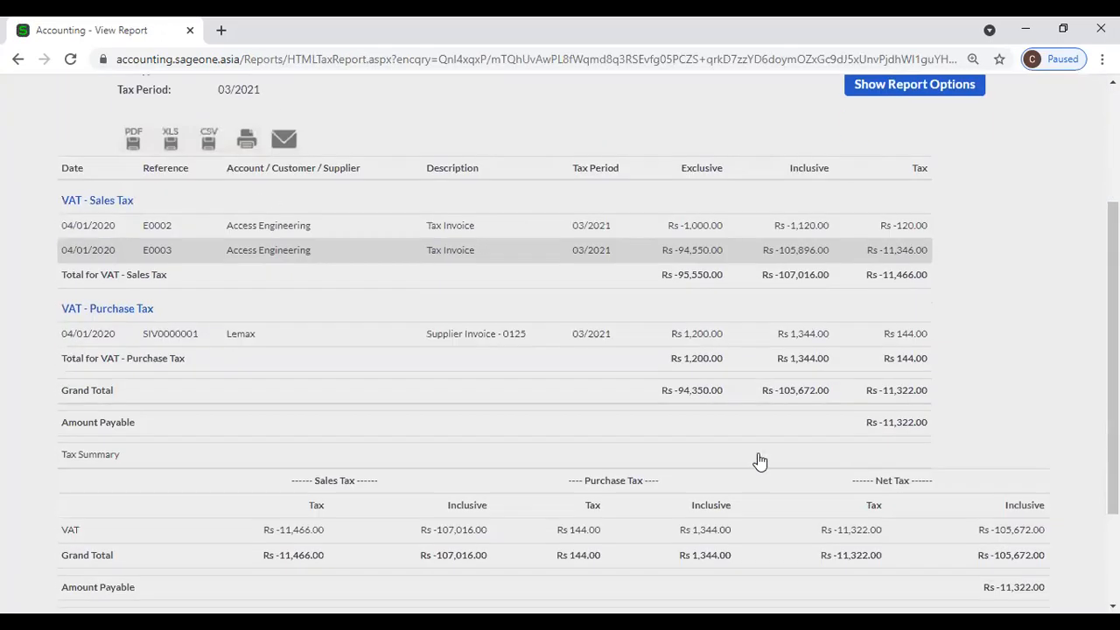
scroll(757, 453, "up", 2)
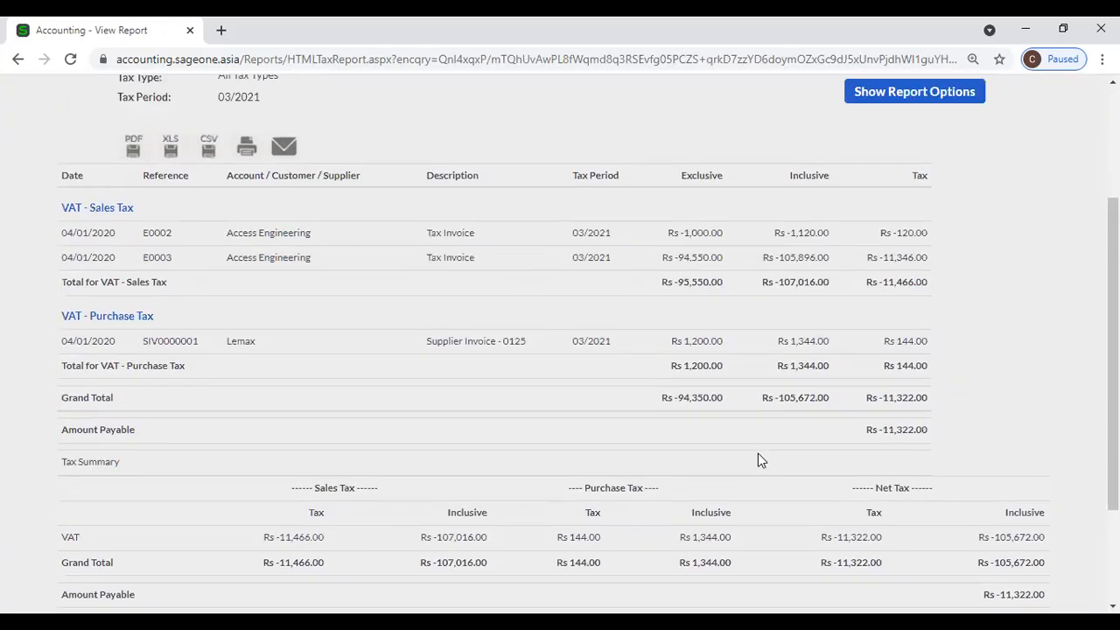
left_click(16, 63)
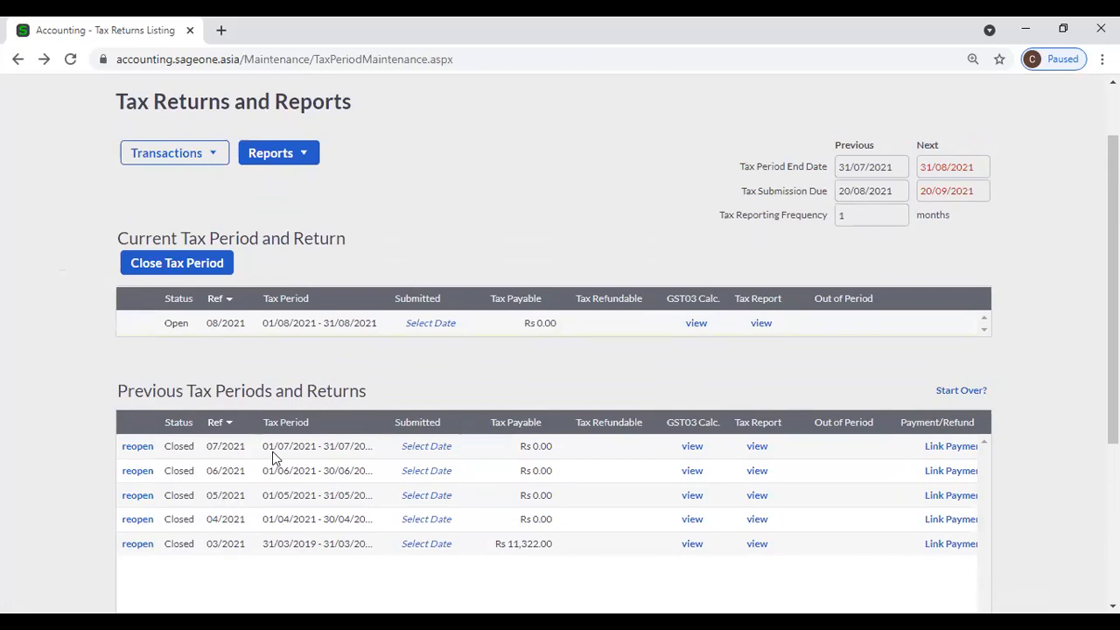
scroll(249, 267, "up", 1)
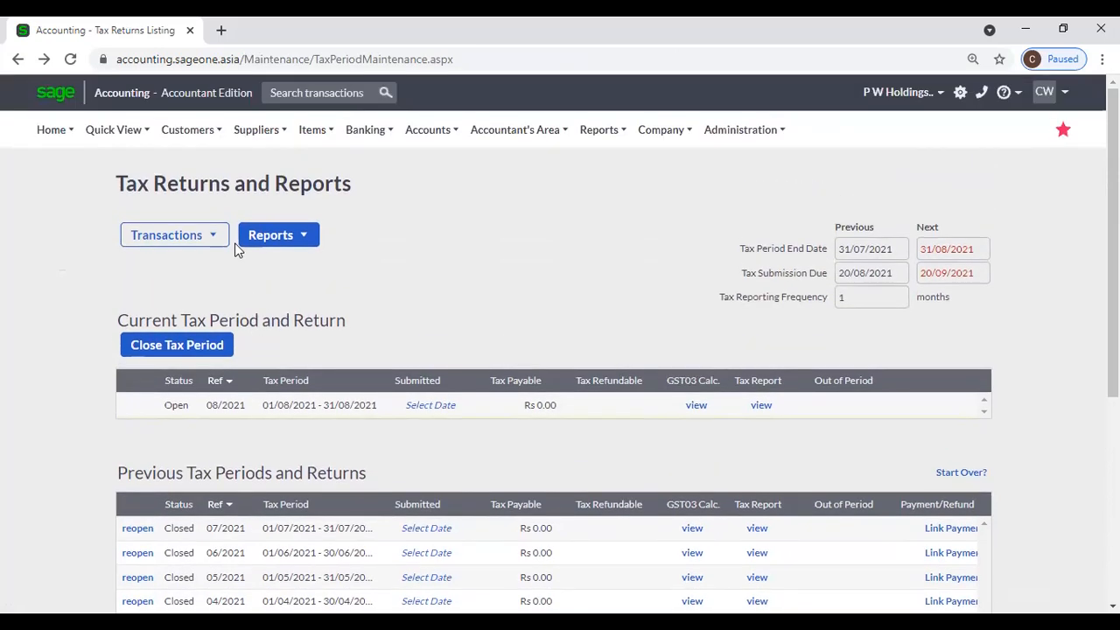
Step: Open the list of Customer Tax Invoices and check which invoices are locked
left_click(190, 131)
mouse_move(263, 219)
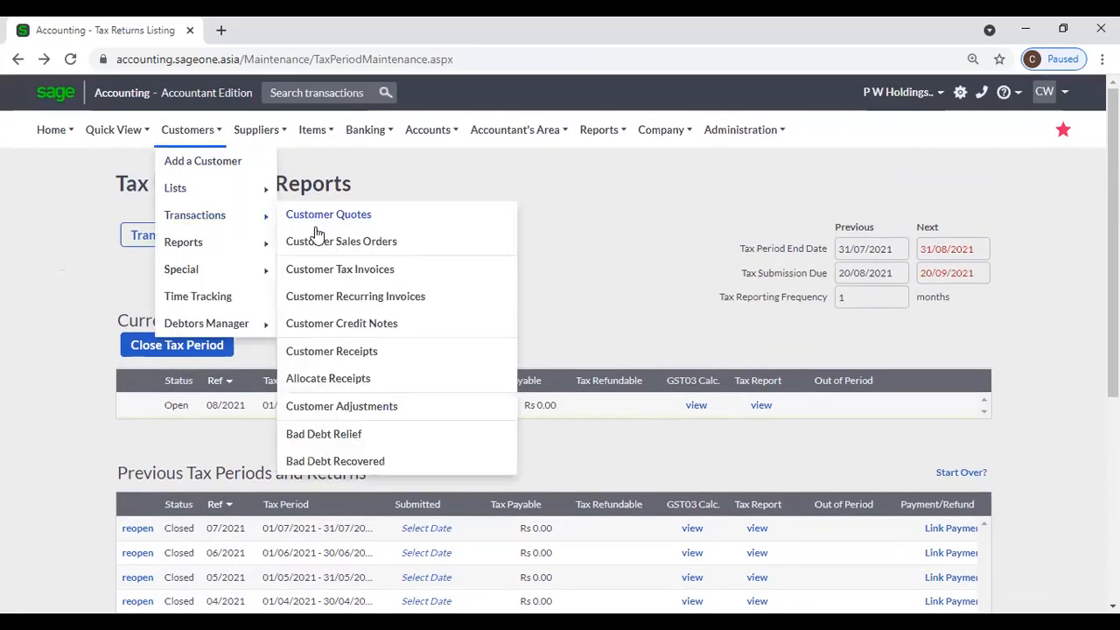
left_click(325, 273)
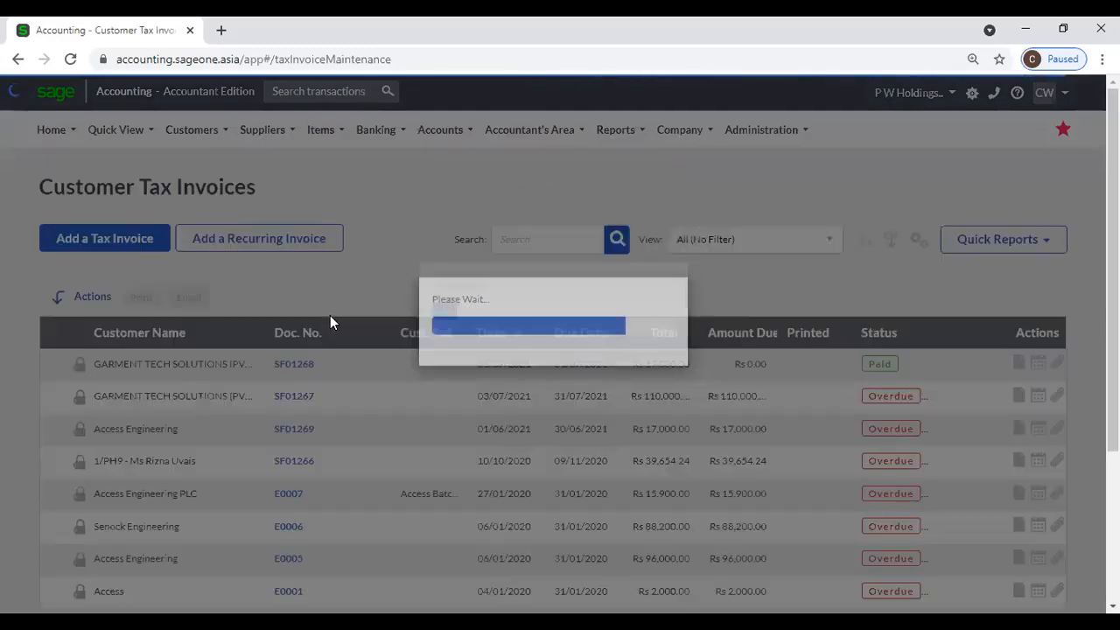
scroll(156, 342, "down", 1)
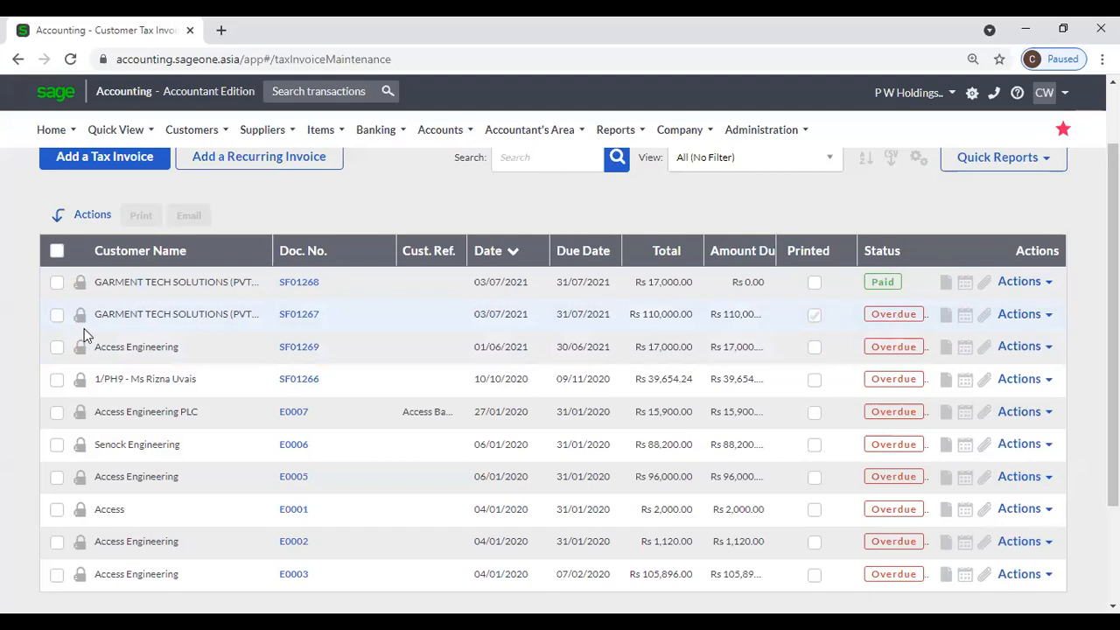
Step: Open the paid customer invoice dated 03/07/2021, check its editing status and line details, and return to the invoice list
left_click(316, 288)
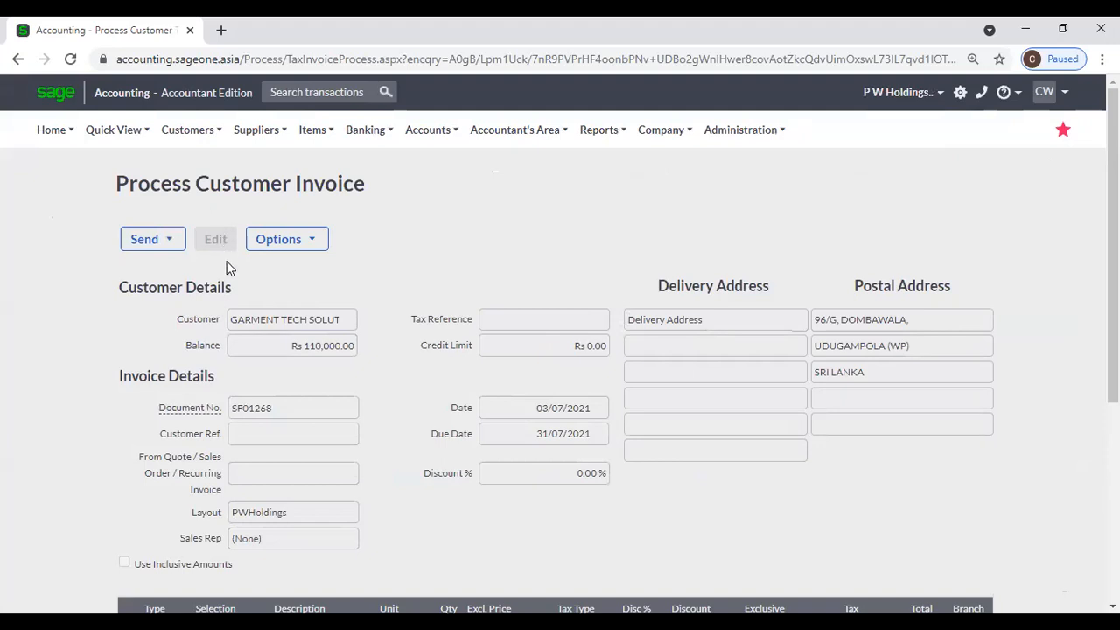
scroll(313, 288, "down", 4)
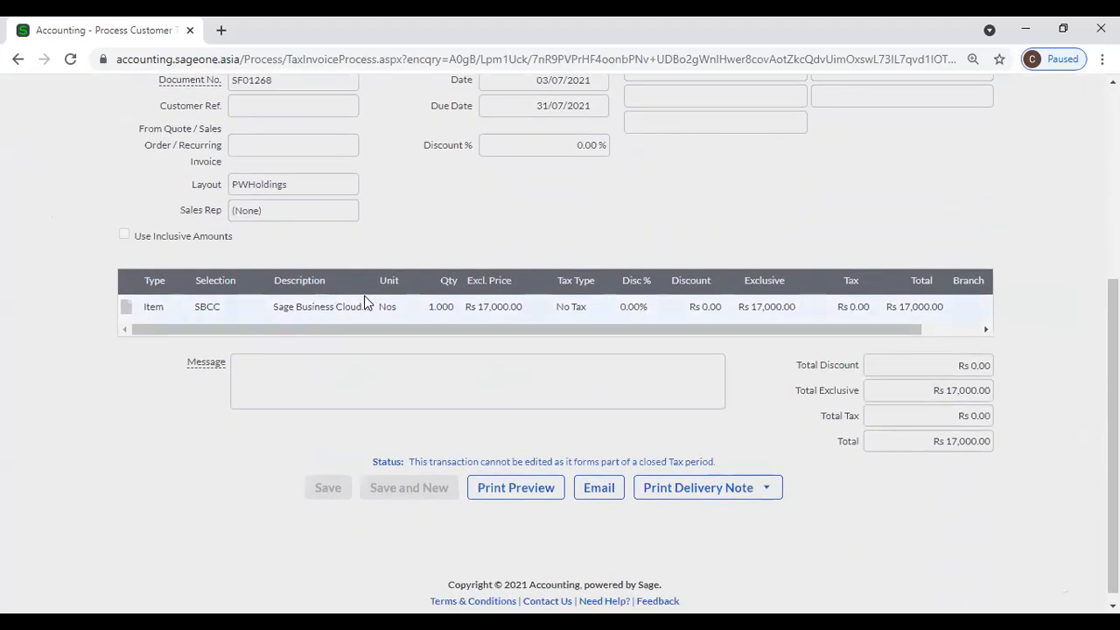
scroll(366, 297, "up", 4)
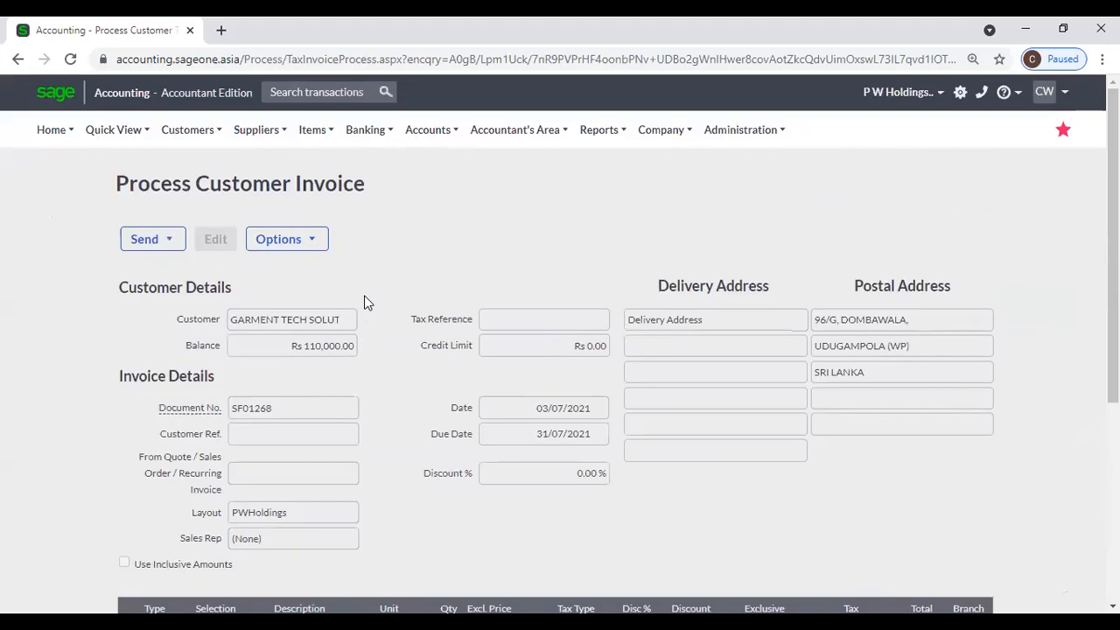
left_click(17, 58)
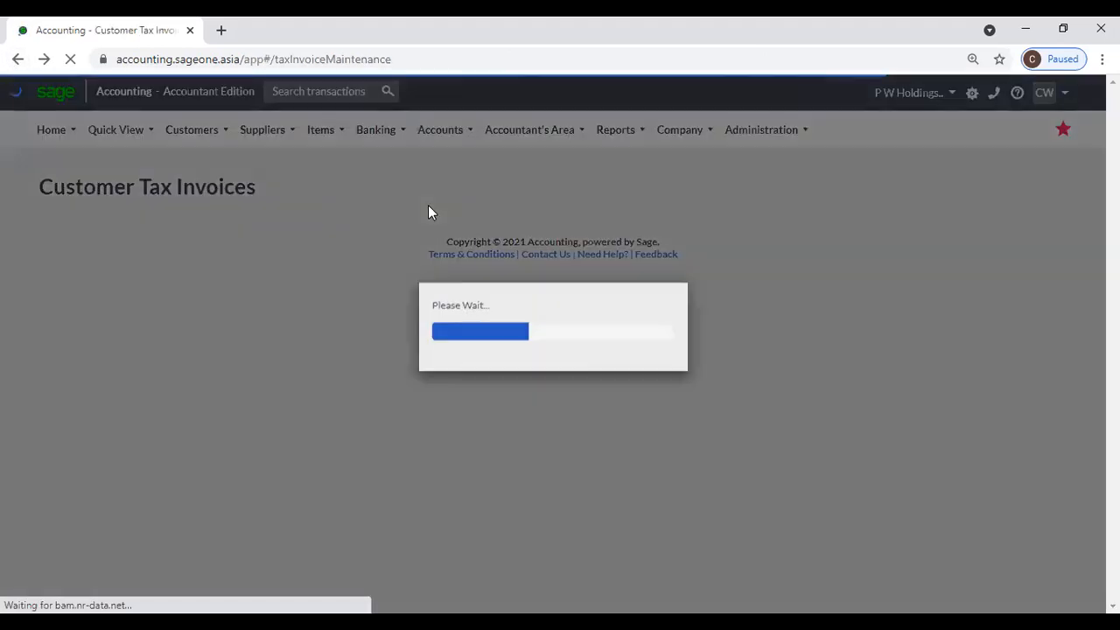
scroll(417, 213, "up", 1)
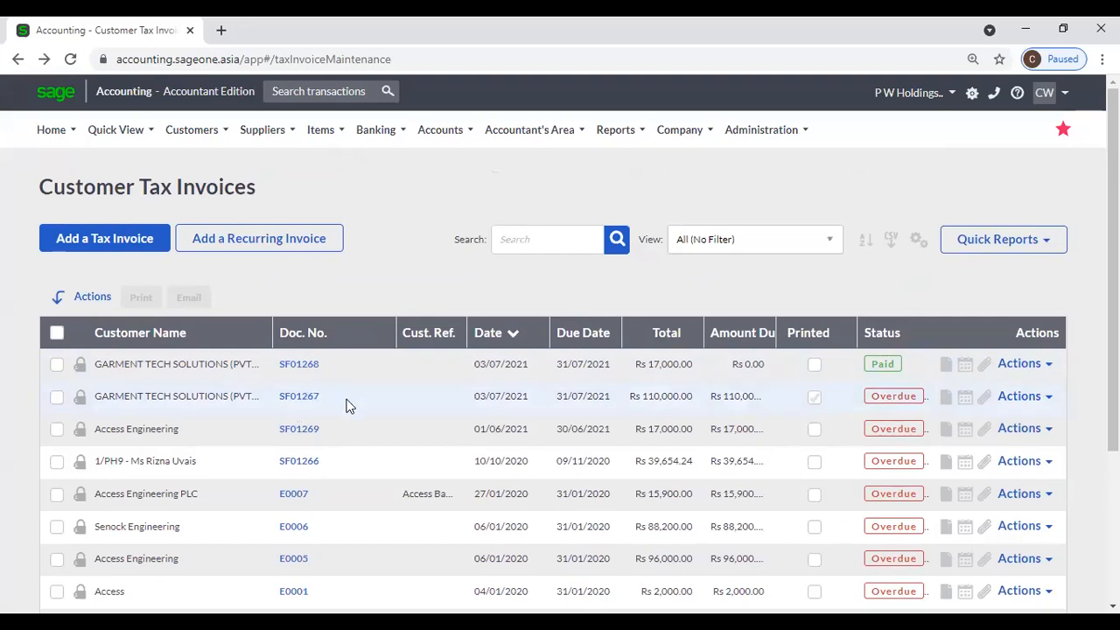
Step: Reopen the closed 07/2021 tax period from the Tax Returns and Reports listing
left_click(535, 130)
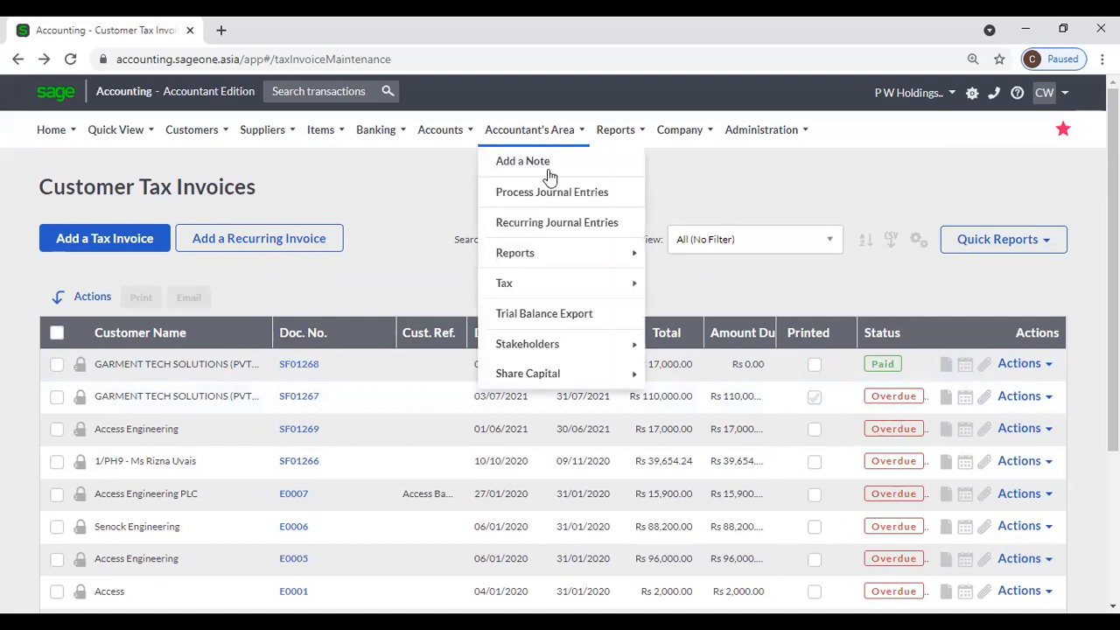
left_click(695, 284)
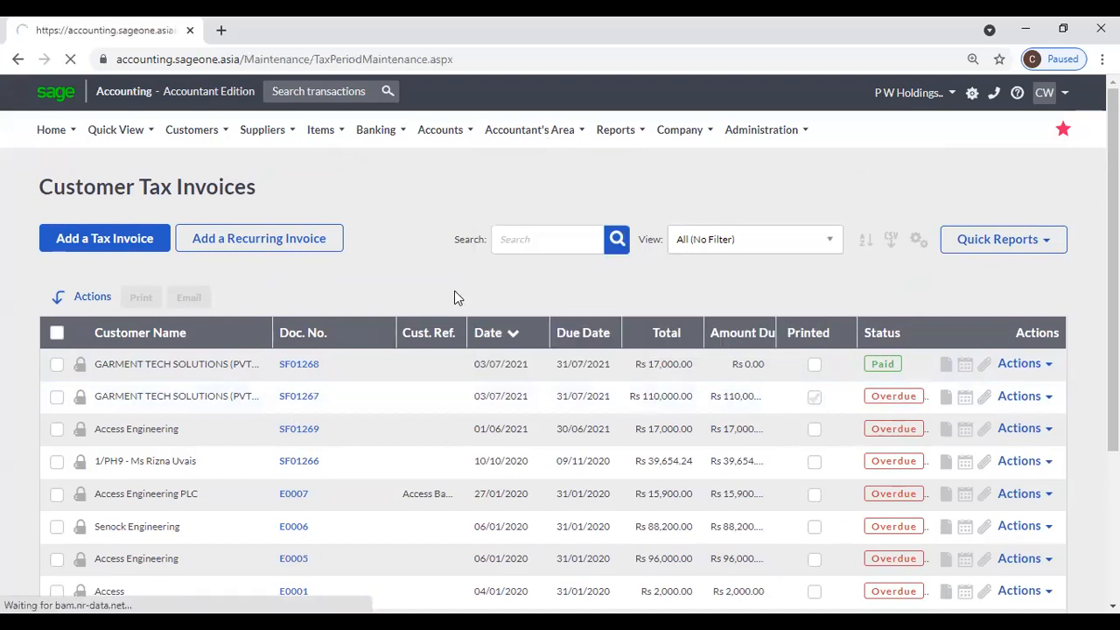
scroll(227, 359, "down", 2)
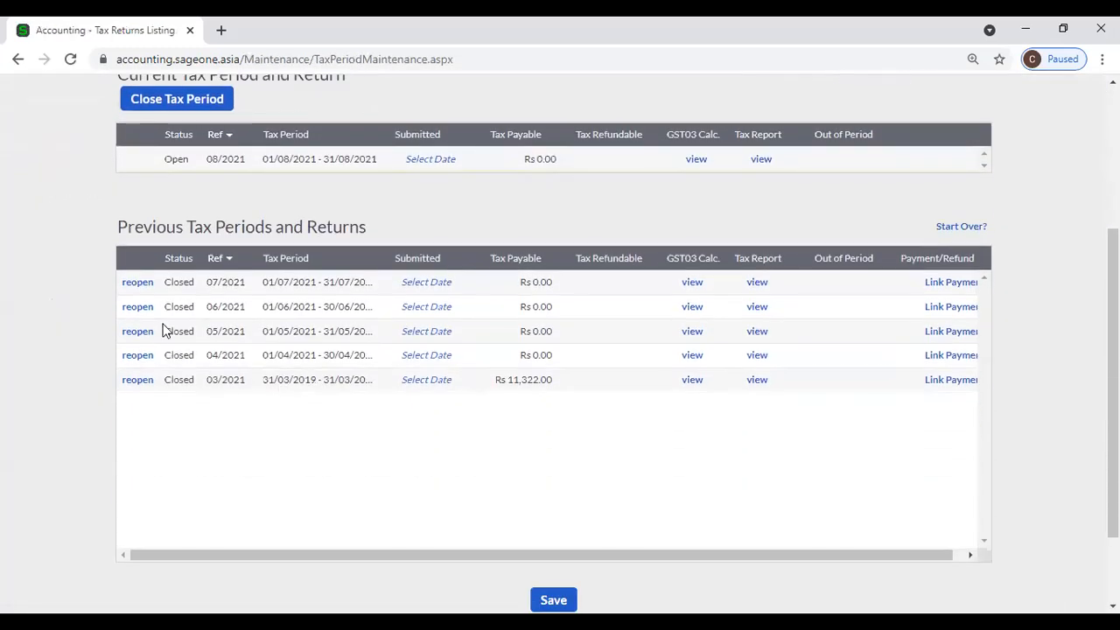
left_click(145, 282)
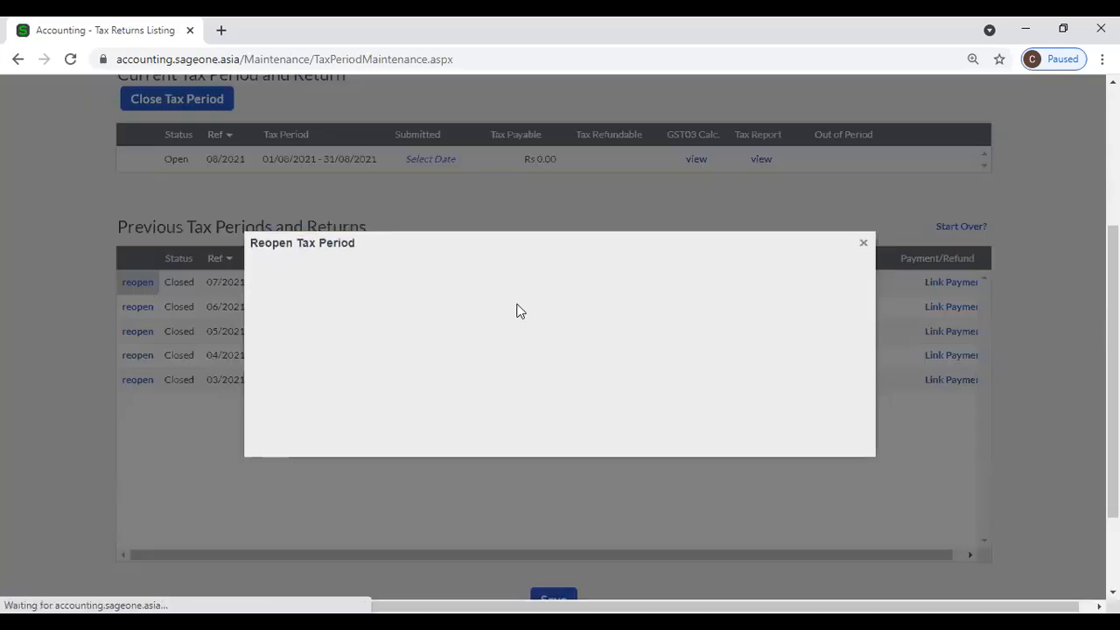
left_click(582, 390)
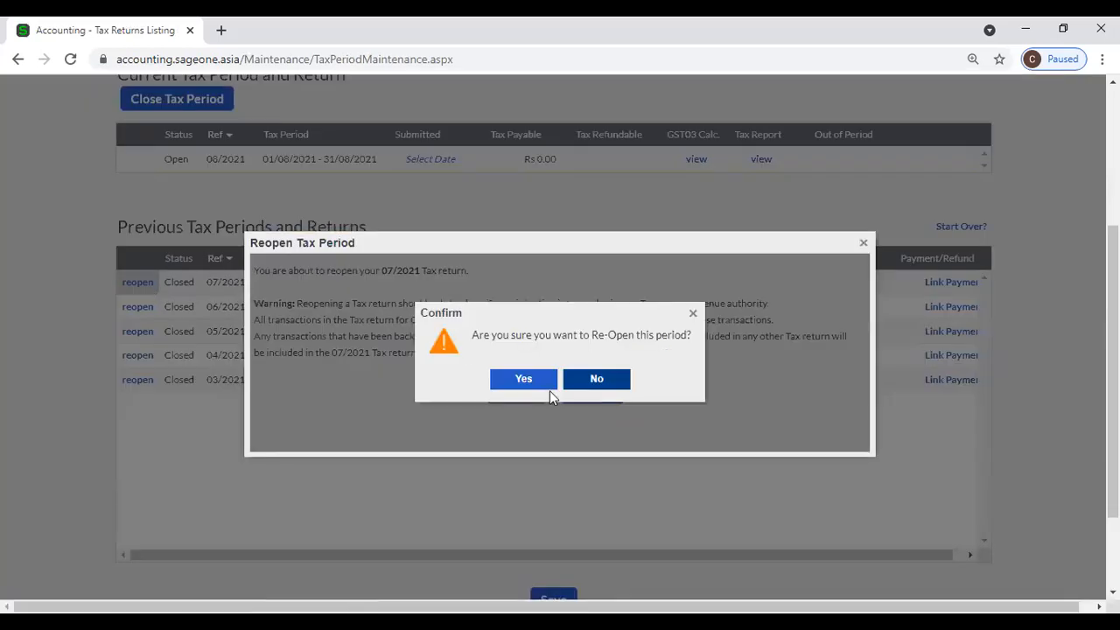
left_click(507, 383)
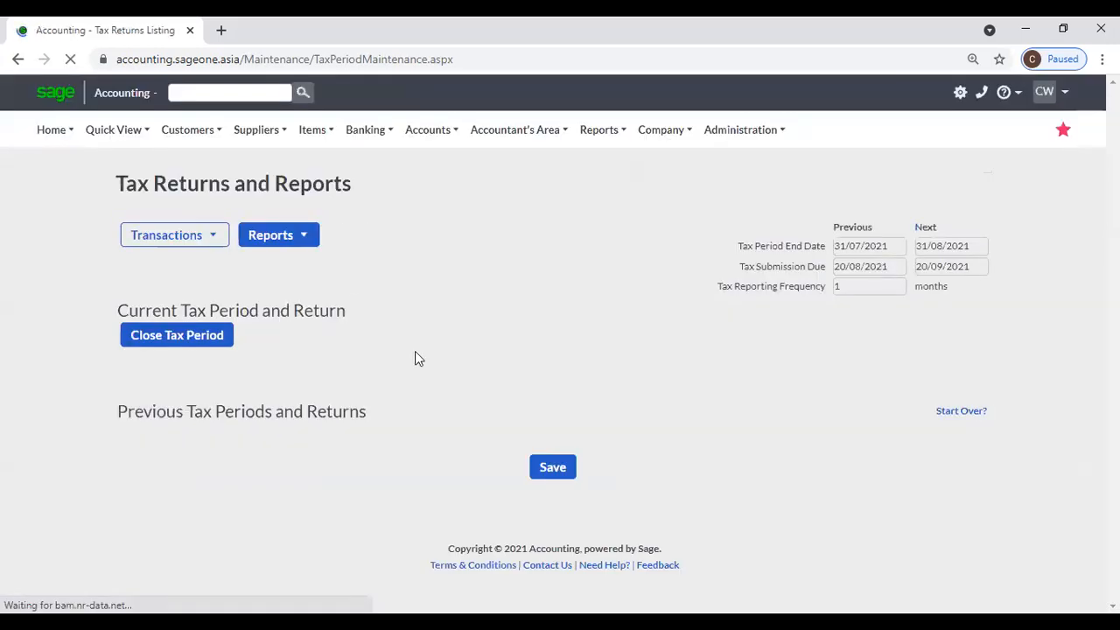
scroll(502, 417, "down", 3)
left_click(553, 599)
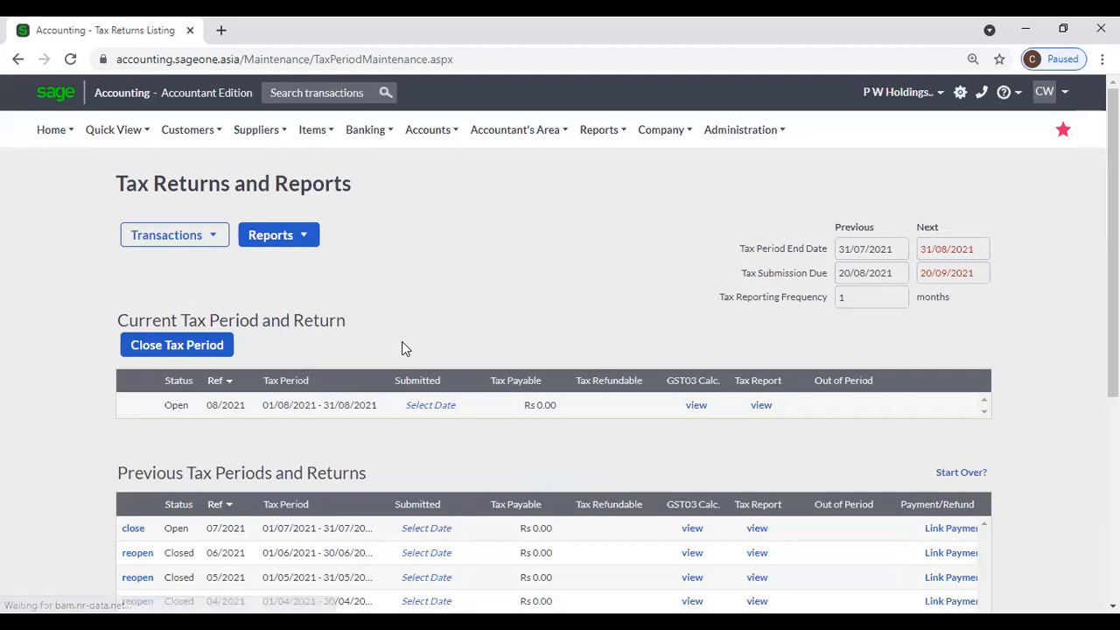
Step: Open the list of Customer Tax Invoices and check whether the July 2021 invoices are locked
mouse_move(187, 131)
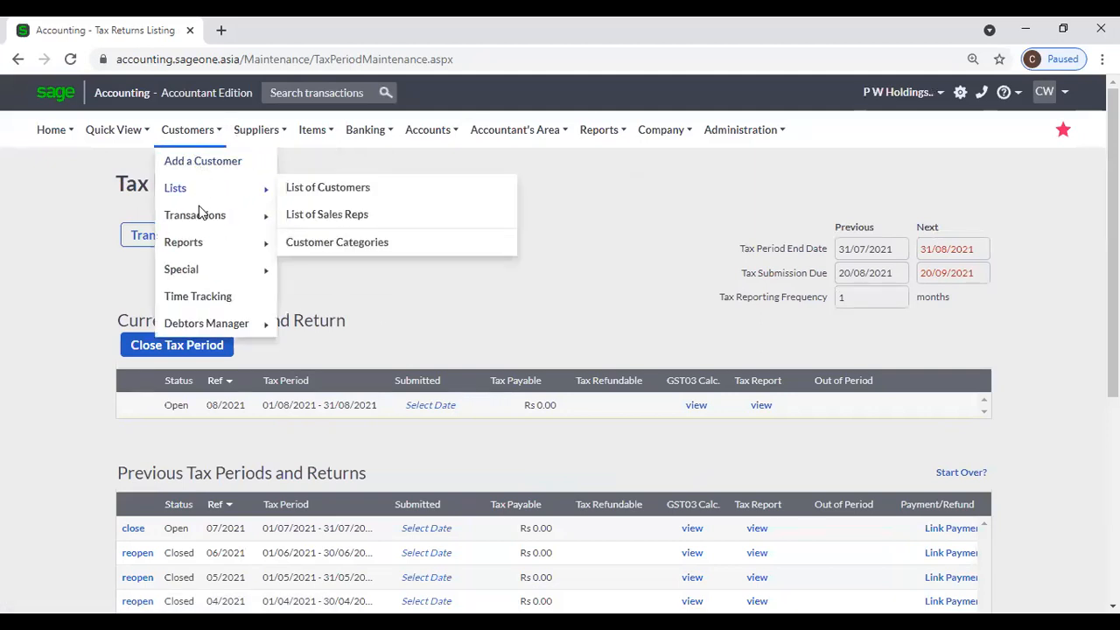
mouse_move(201, 214)
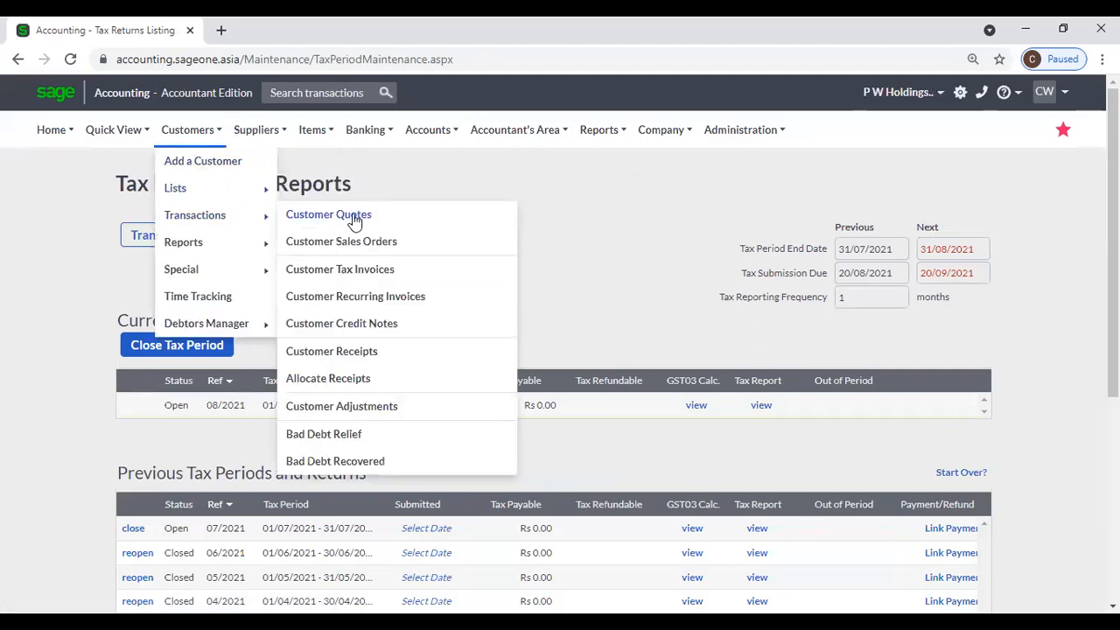
left_click(362, 267)
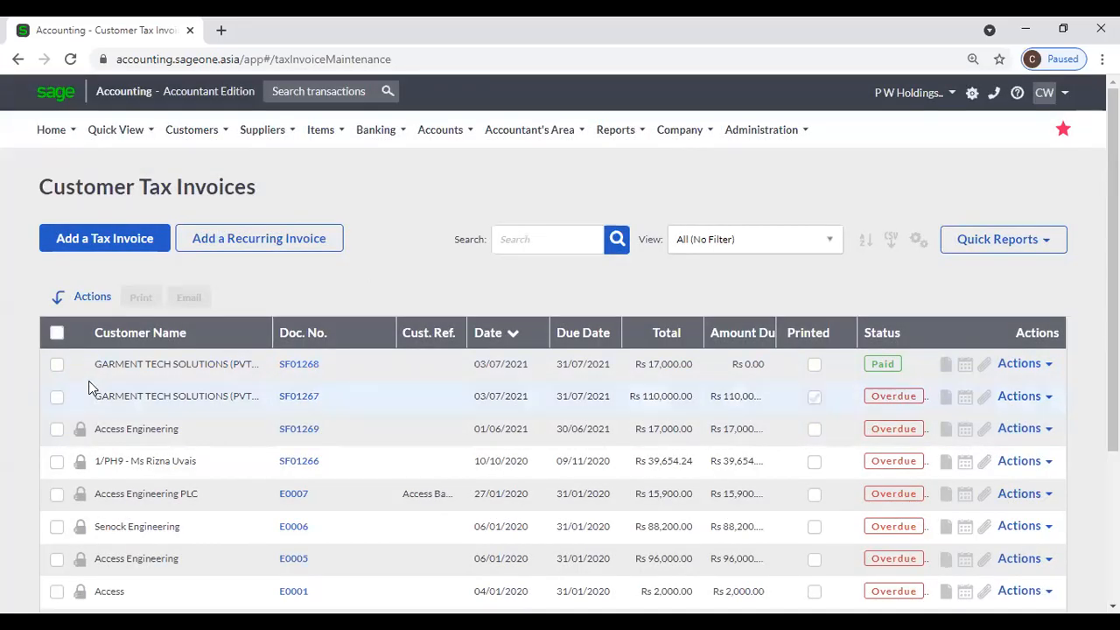
Step: Open the paid invoice dated 03/07/2021, check that editing can be requested, cancel the edit, and return to the invoice list
left_click(292, 365)
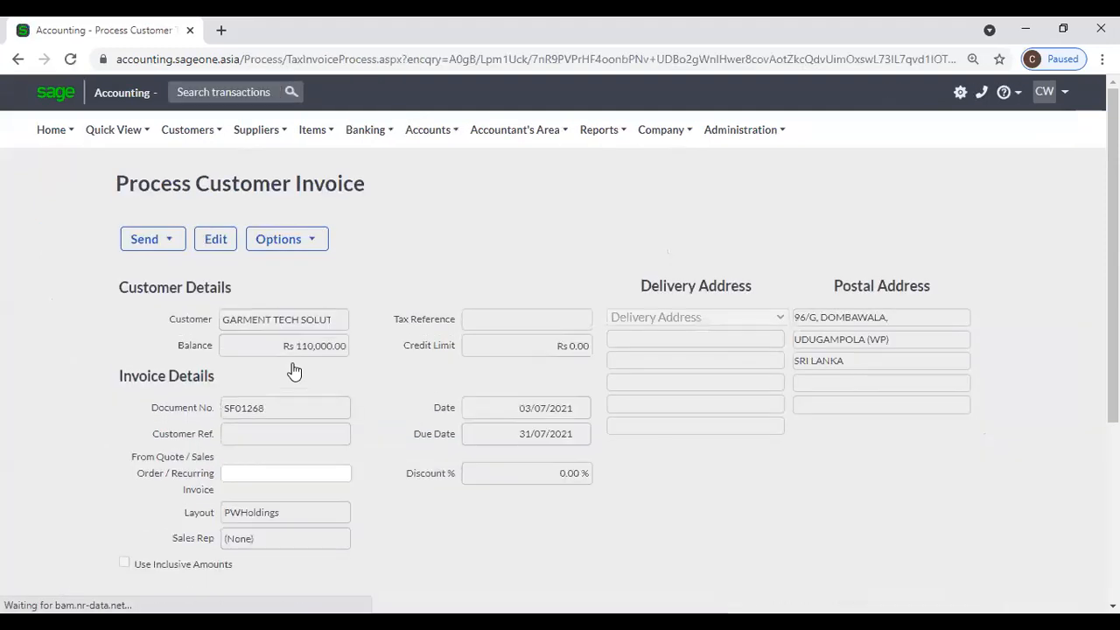
left_click(216, 239)
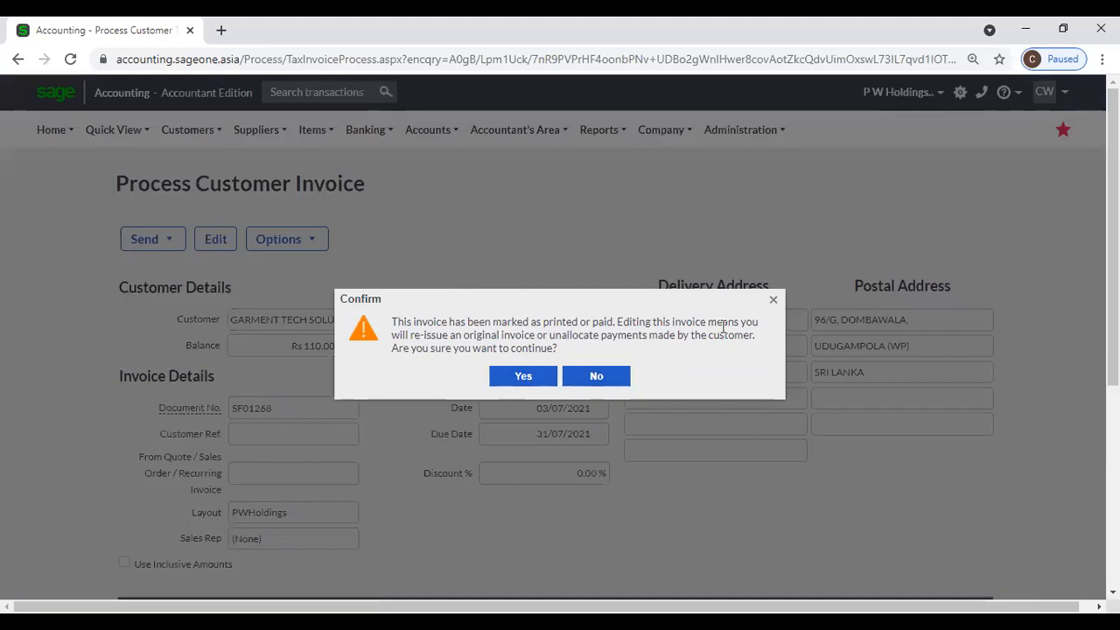
left_click(773, 299)
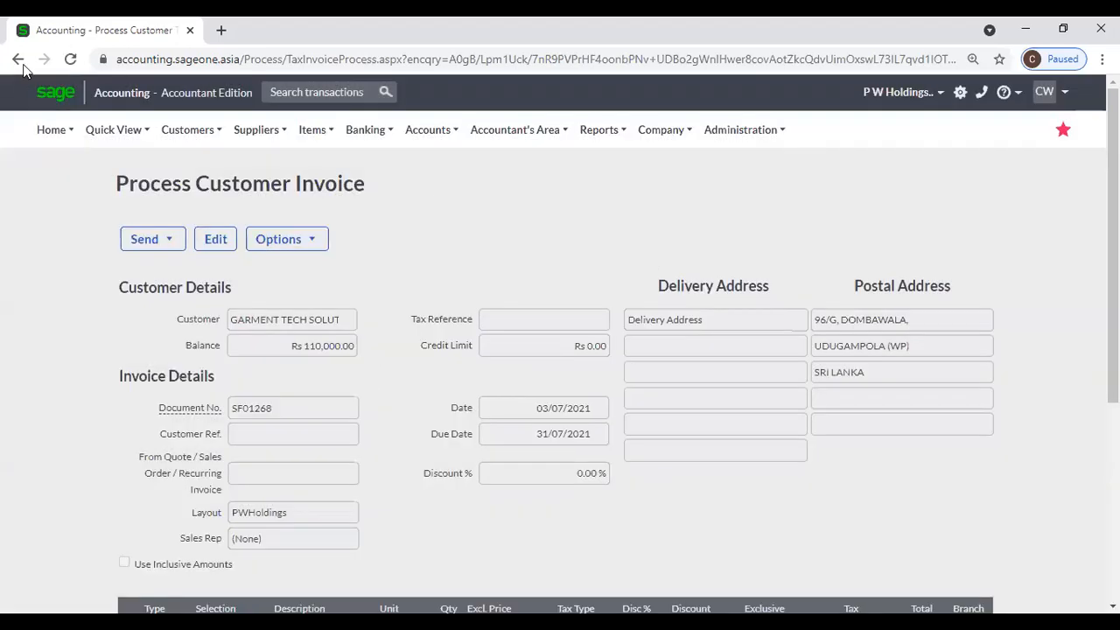
left_click(19, 61)
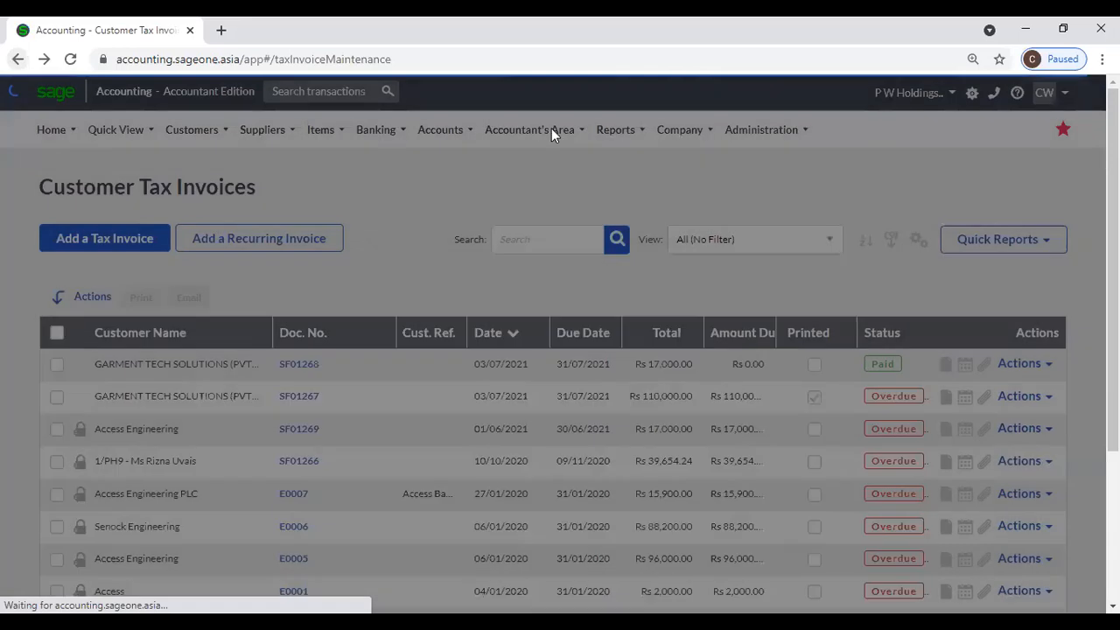
Step: Try to reopen the closed 06/2021 tax period from the tax returns listing, and cancel the request
mouse_move(551, 131)
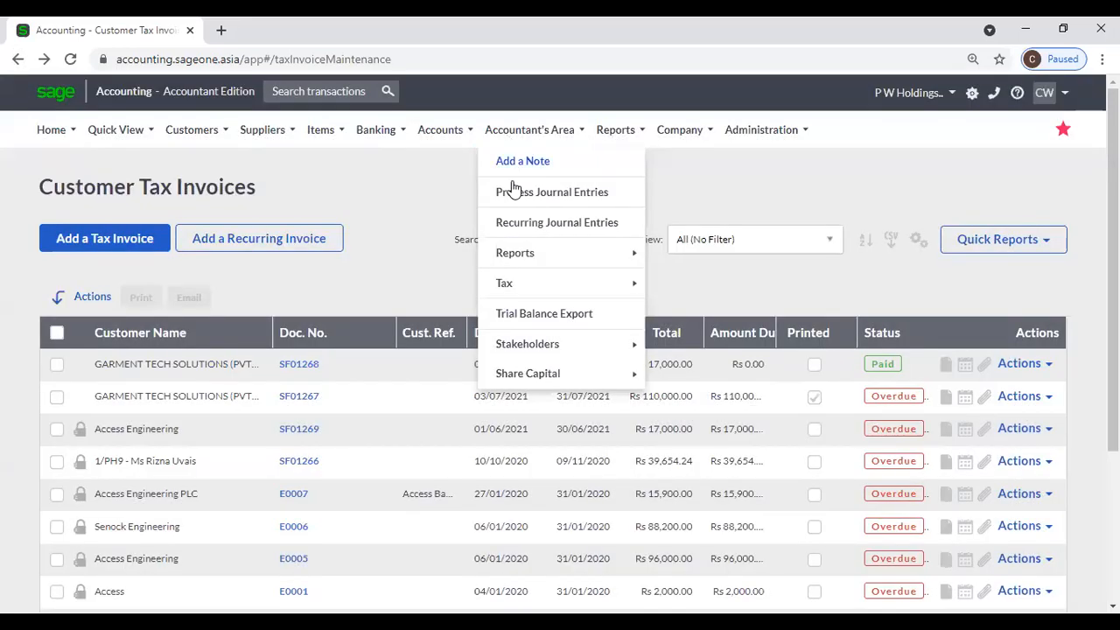
left_click(683, 283)
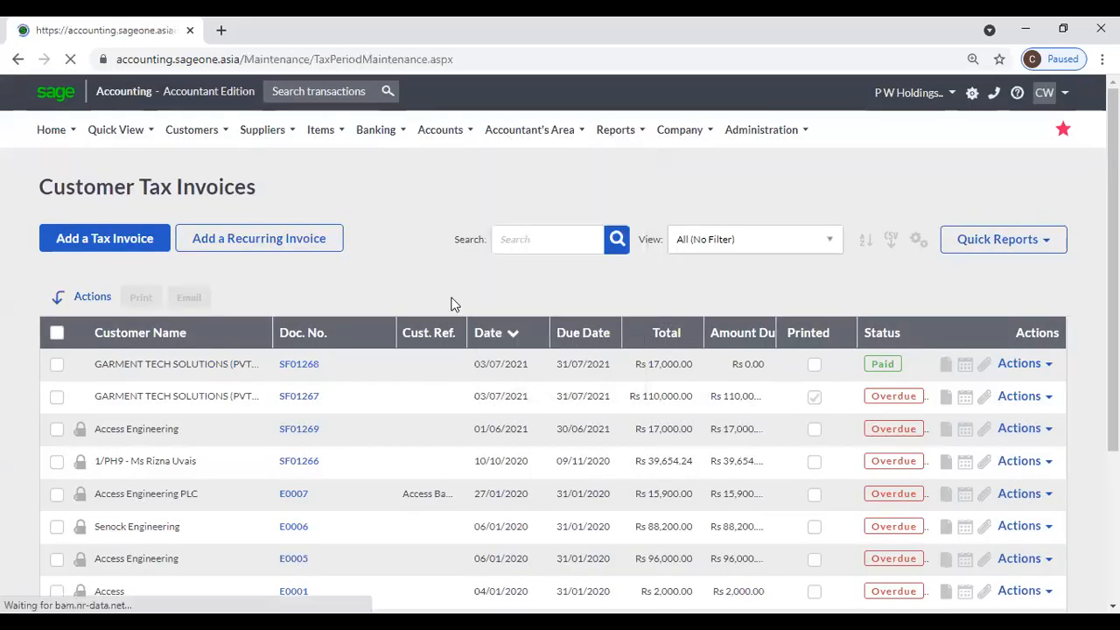
scroll(353, 395, "down", 1)
scroll(353, 396, "down", 1)
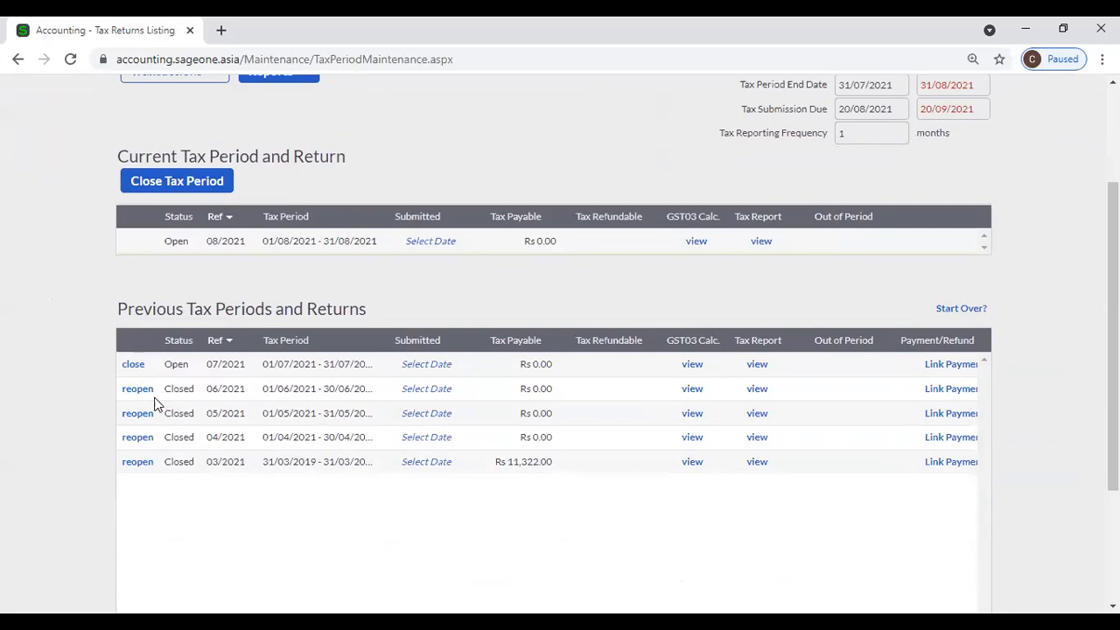
left_click(142, 390)
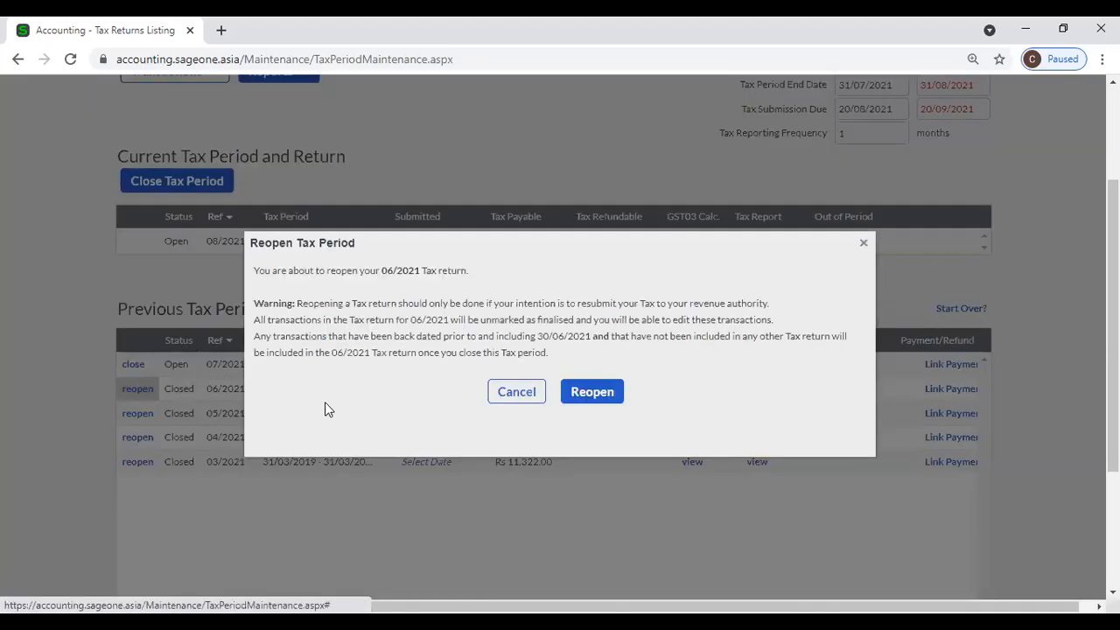
left_click(592, 393)
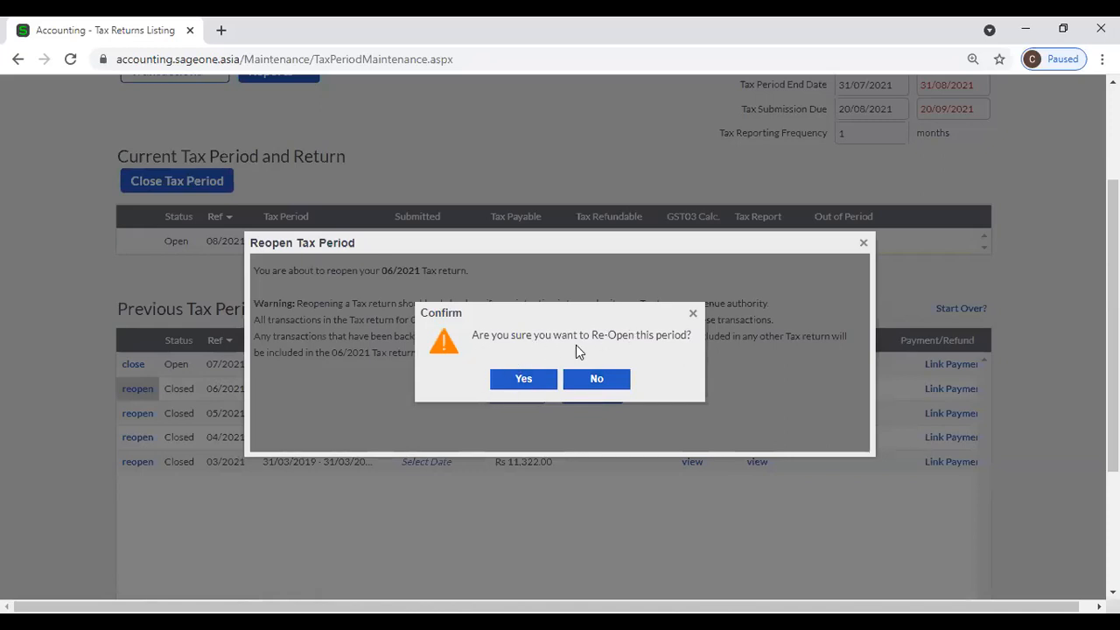
left_click(523, 380)
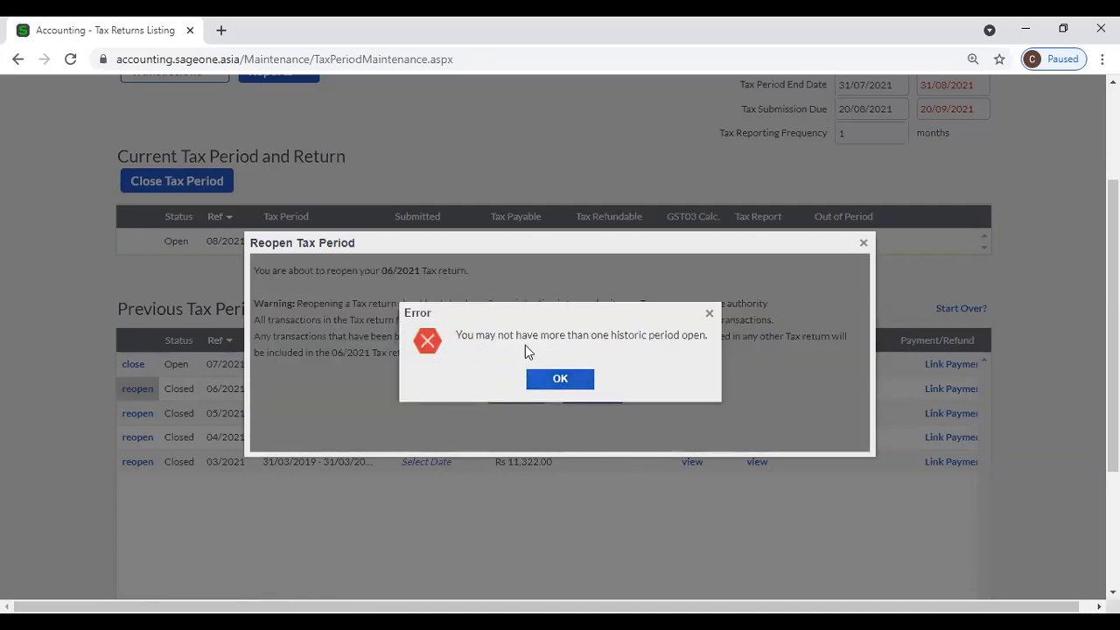
left_click(564, 382)
left_click(491, 400)
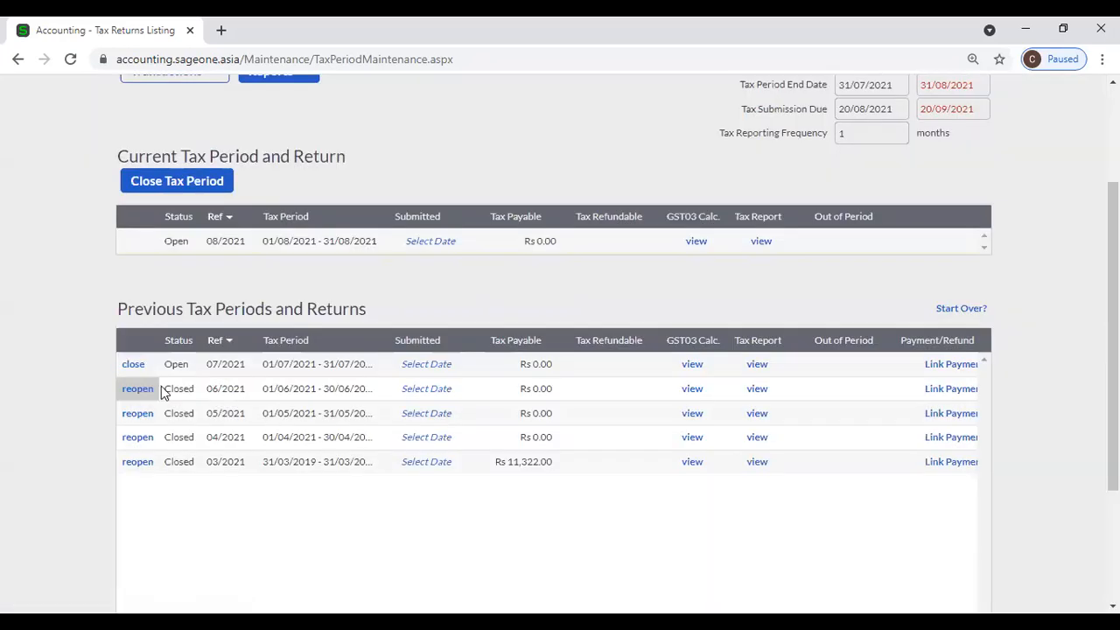
Step: Close the reopened 07/2021 tax period and review the statuses of the previous tax periods
double_click(135, 369)
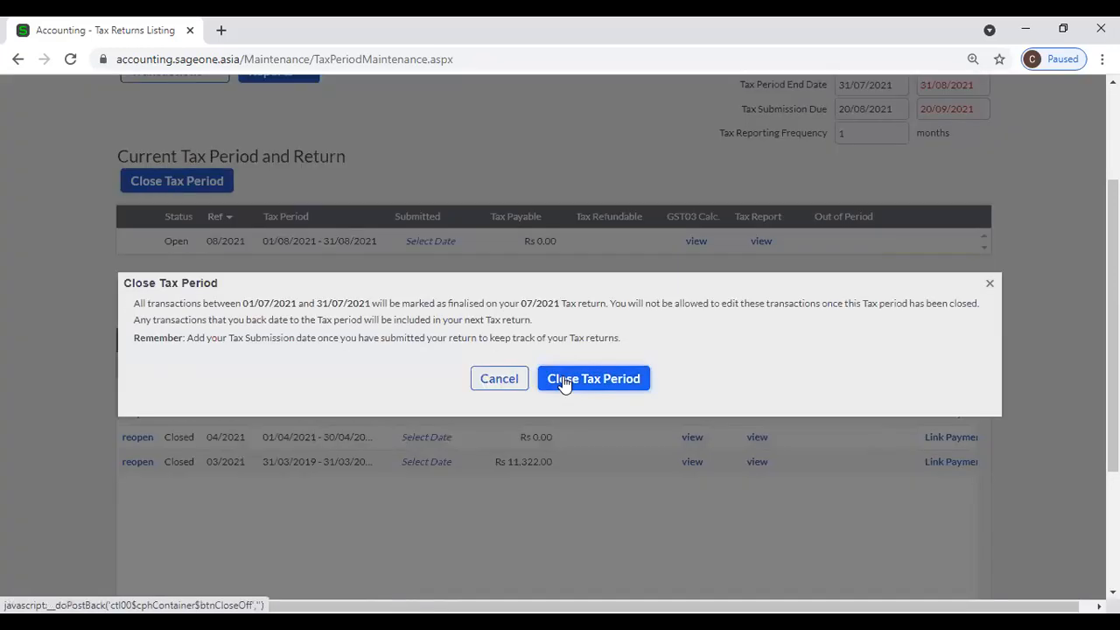
left_click(564, 383)
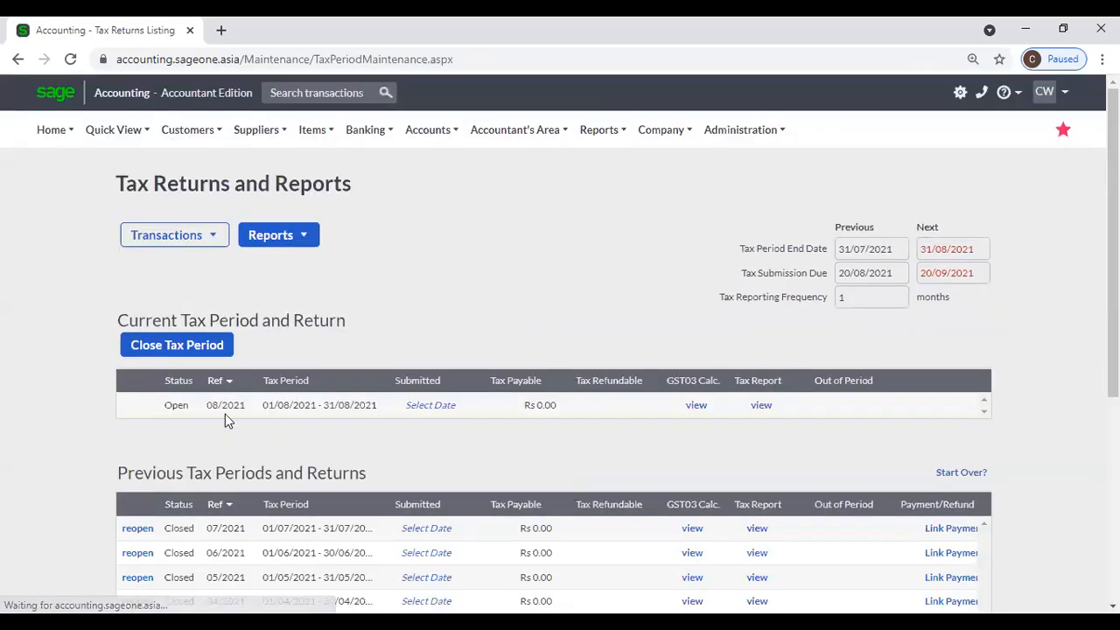
scroll(247, 461, "down", 2)
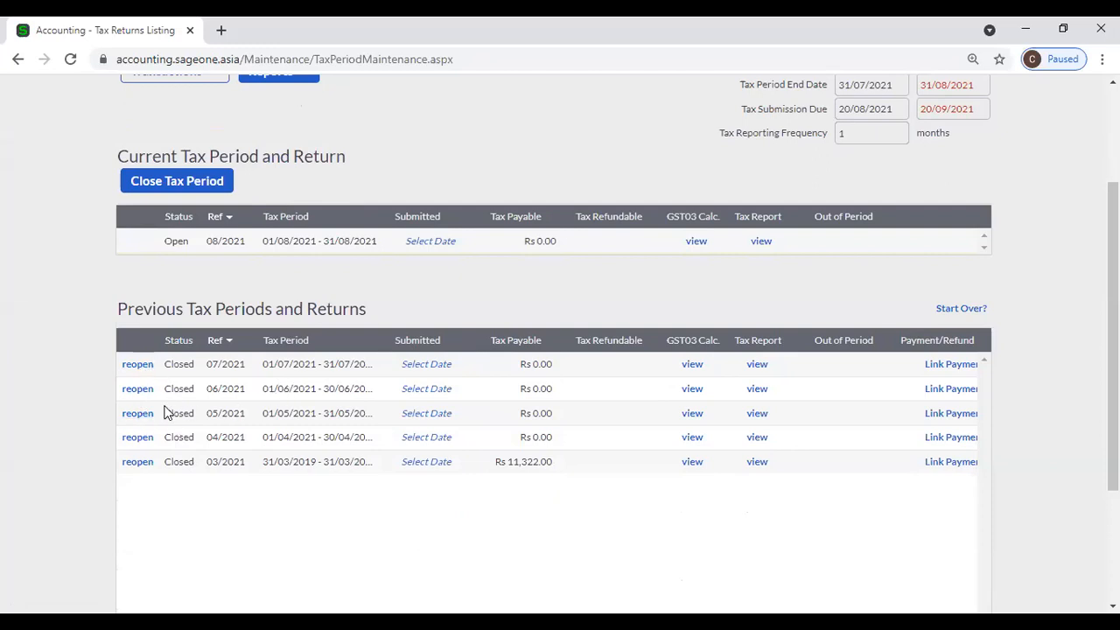
scroll(565, 412, "up", 1)
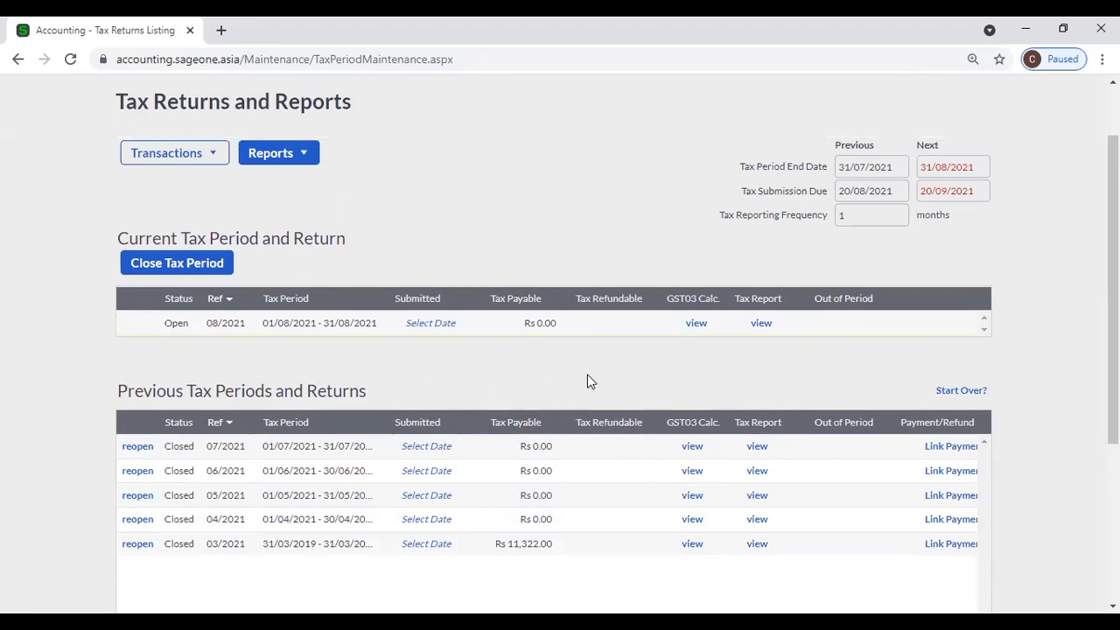
scroll(587, 381, "up", 1)
Step: Open Tax Adjustments, add a second adjustment line, and set its adjustment to Sales Tax Adjustment
mouse_move(508, 131)
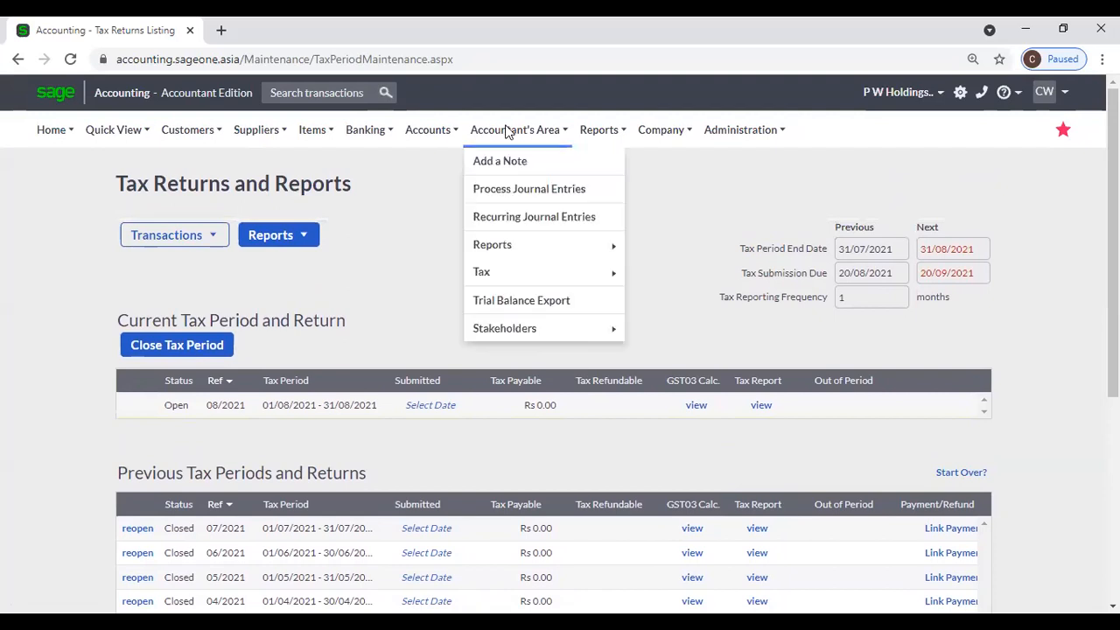
mouse_move(513, 284)
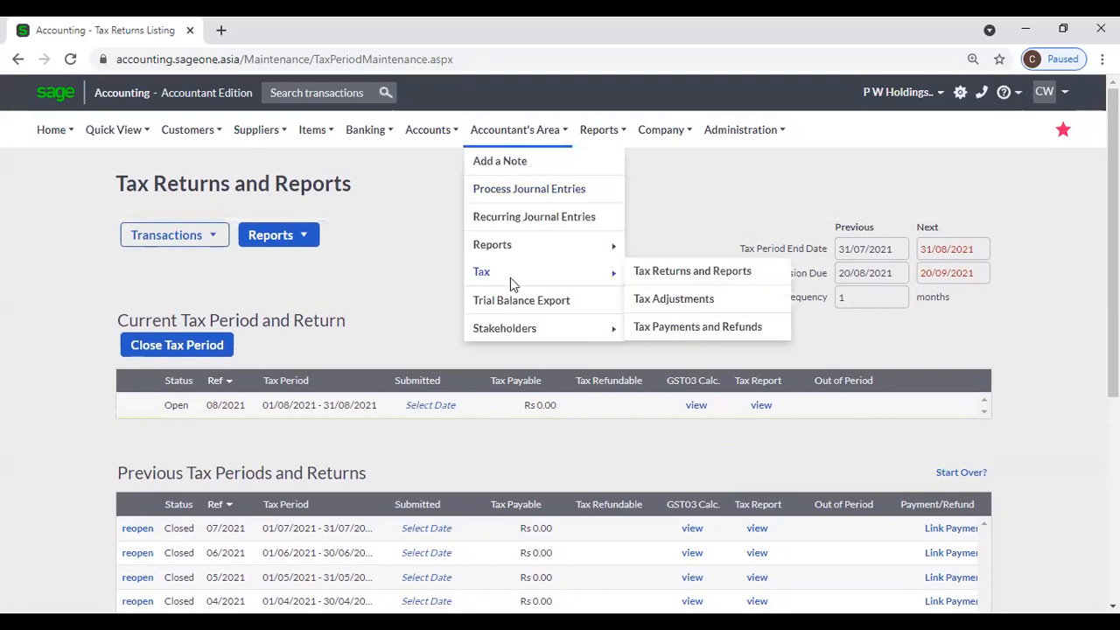
left_click(689, 302)
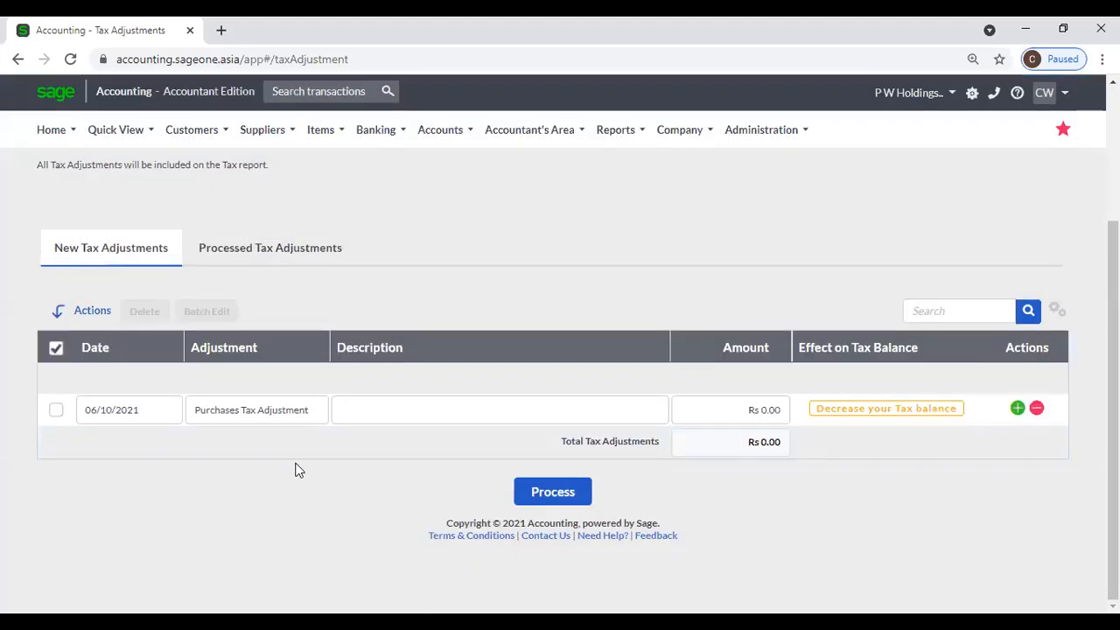
left_click(1016, 409)
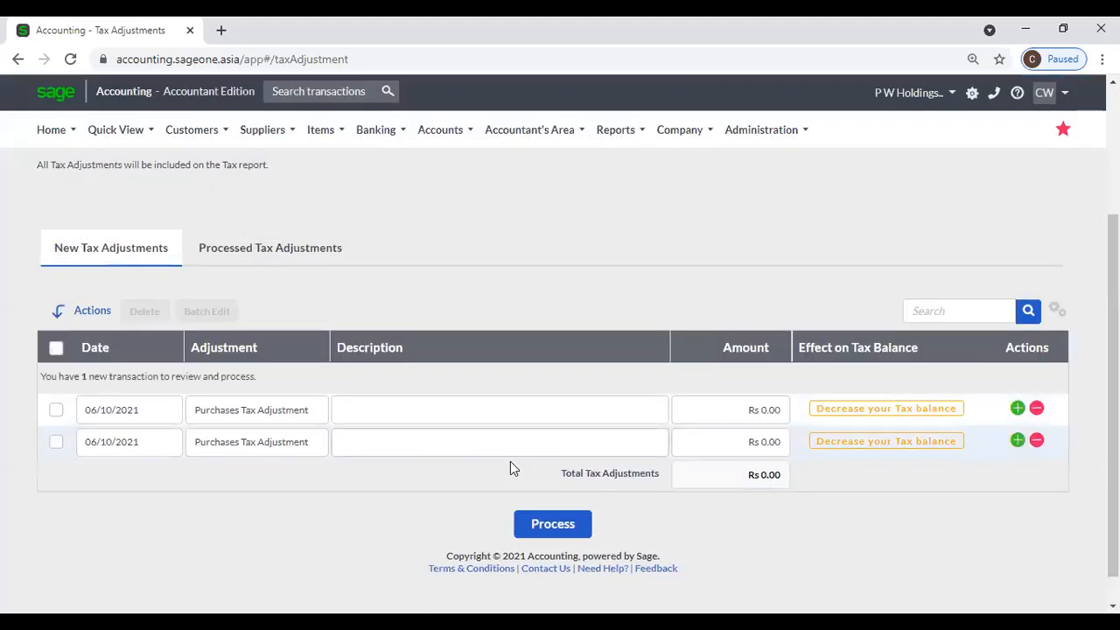
left_click(258, 447)
left_click(259, 448)
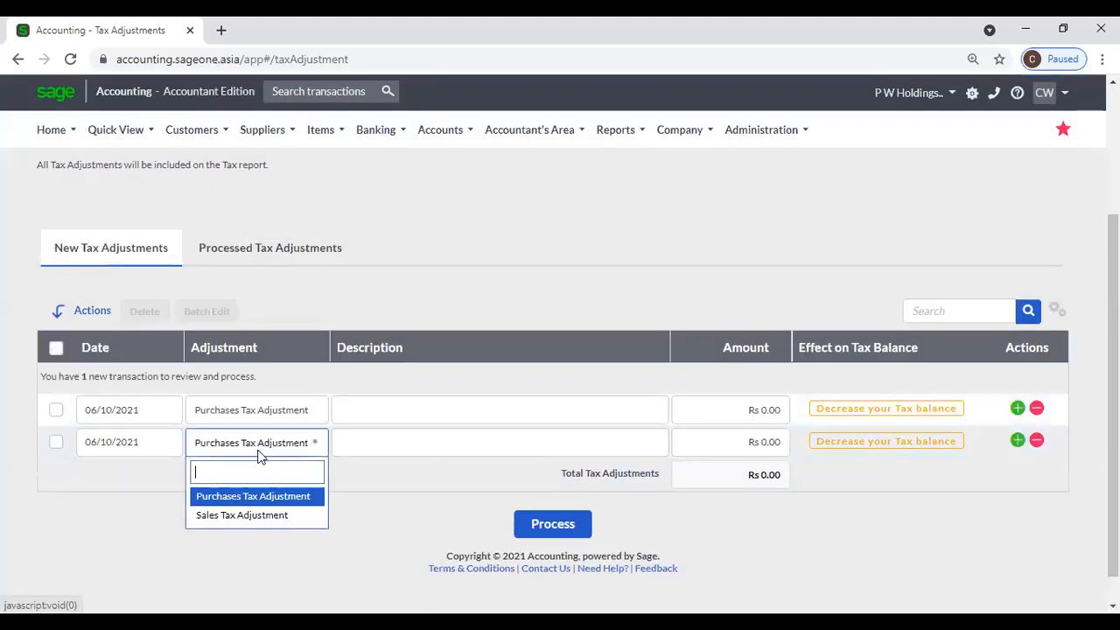
left_click(267, 514)
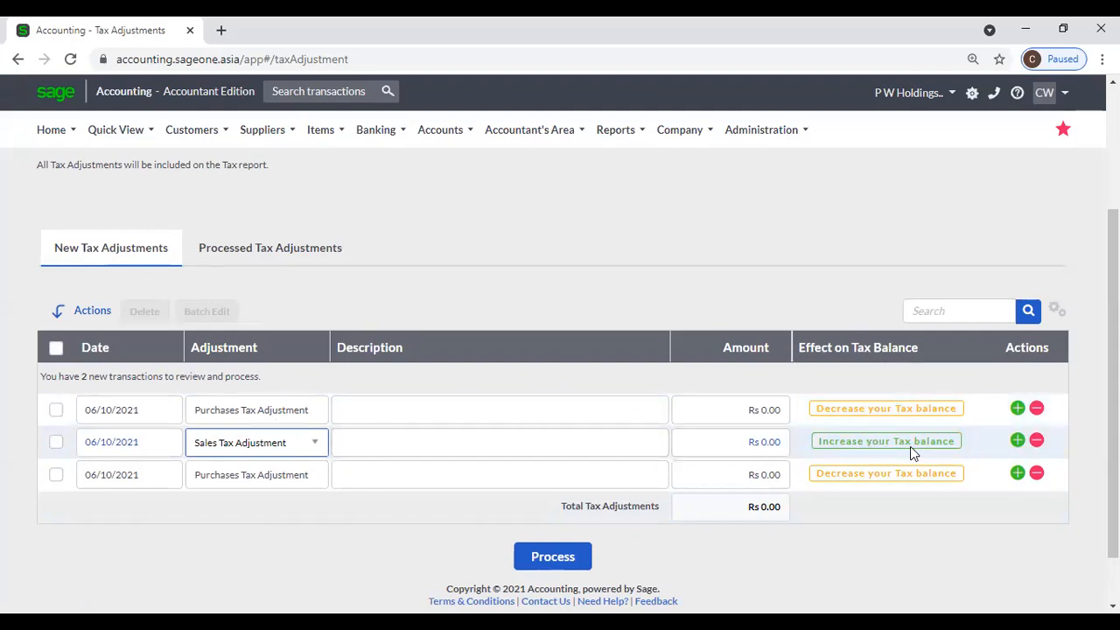
Step: Set the first Purchases Tax Adjustment amount to Rs 100 and the Sales Tax Adjustment amount to Rs 2,000
left_click(702, 419)
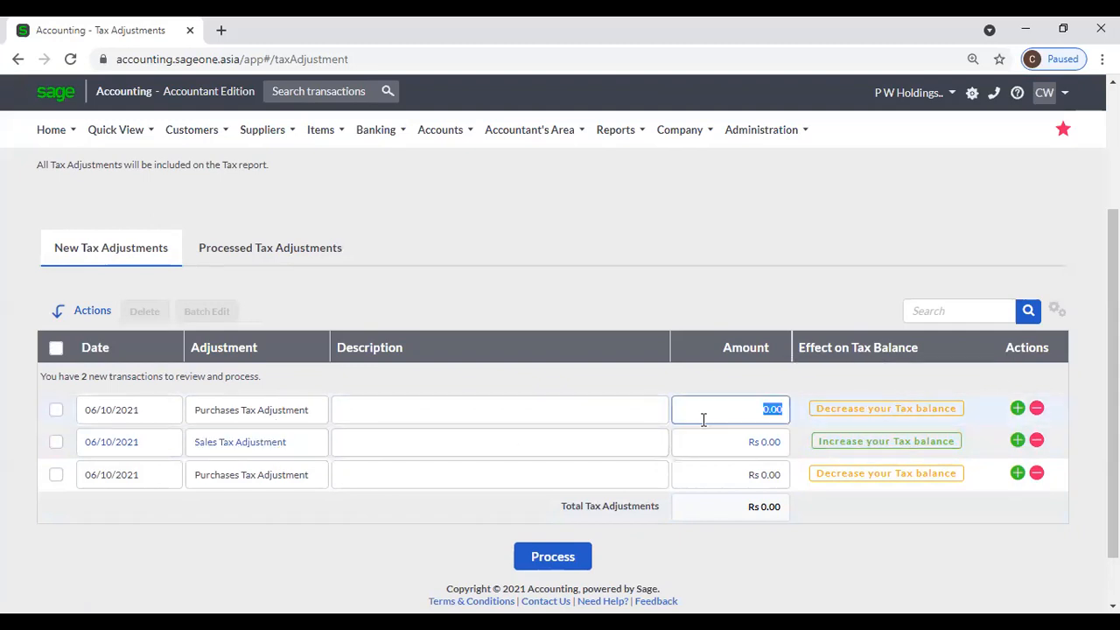
type("100")
left_click(782, 532)
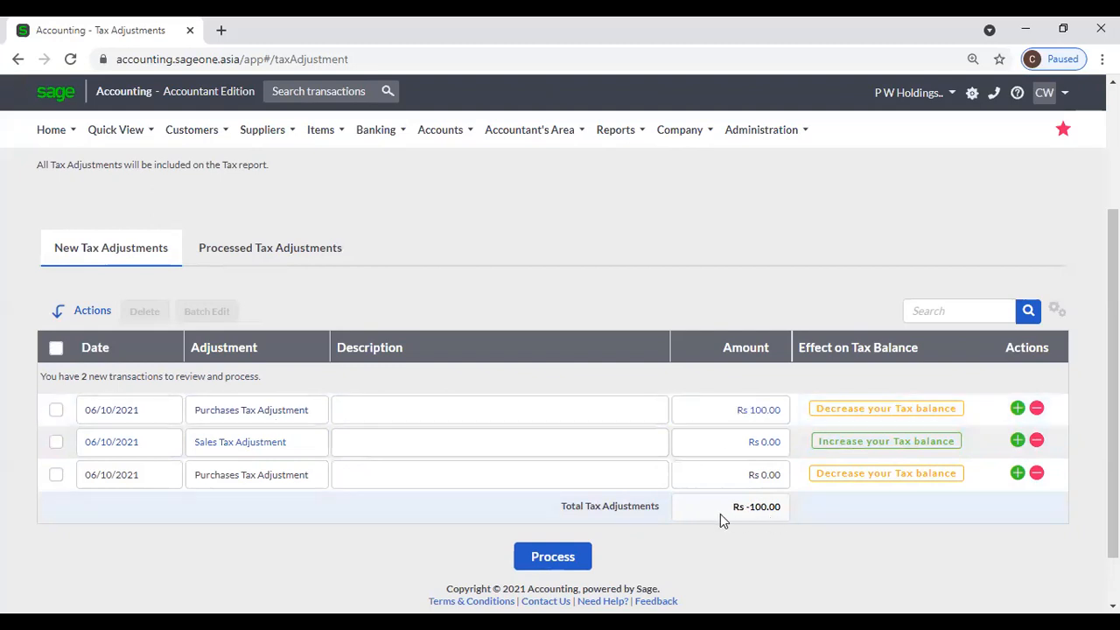
left_click(726, 443)
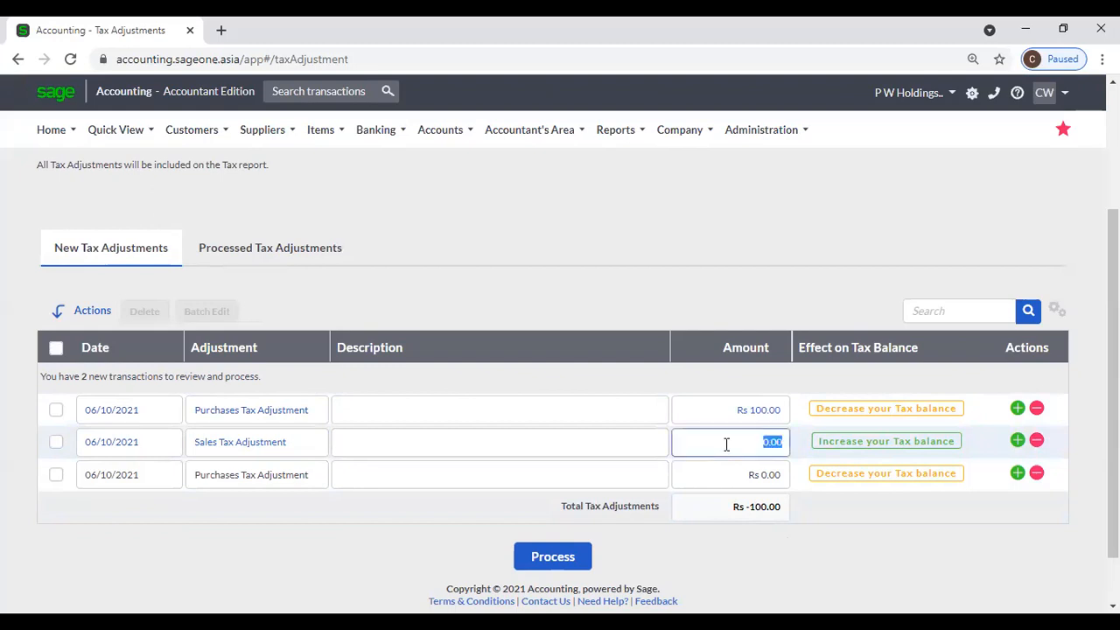
type("2000")
left_click(743, 517)
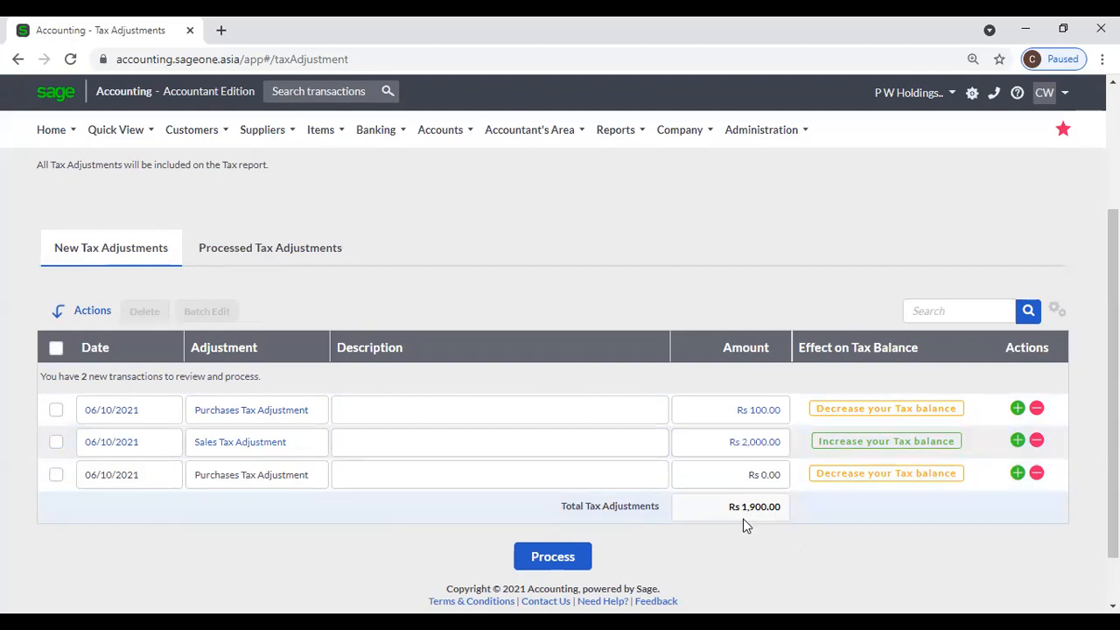
Step: Check the processed tax adjustments for the displayed date range, and return to the new tax adjustments
left_click(281, 248)
left_click(111, 348)
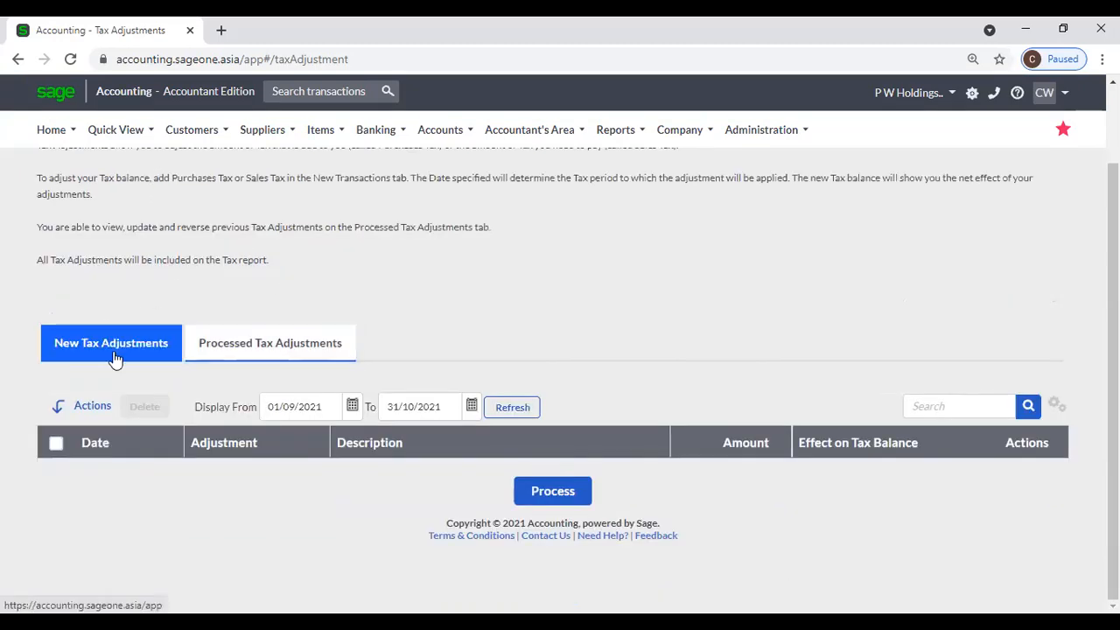
scroll(335, 486, "down", 3)
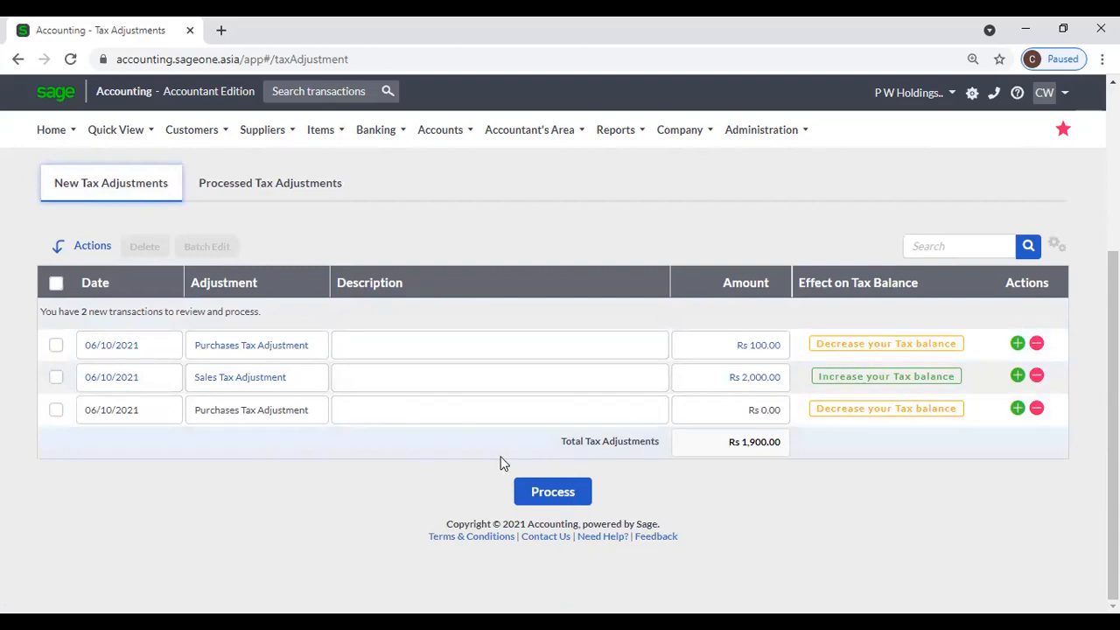
Step: Open the Tax Payments and Refunds wizard and proceed from the 08/2021 period summary to the Details stage
scroll(501, 462, "up", 3)
left_click(525, 130)
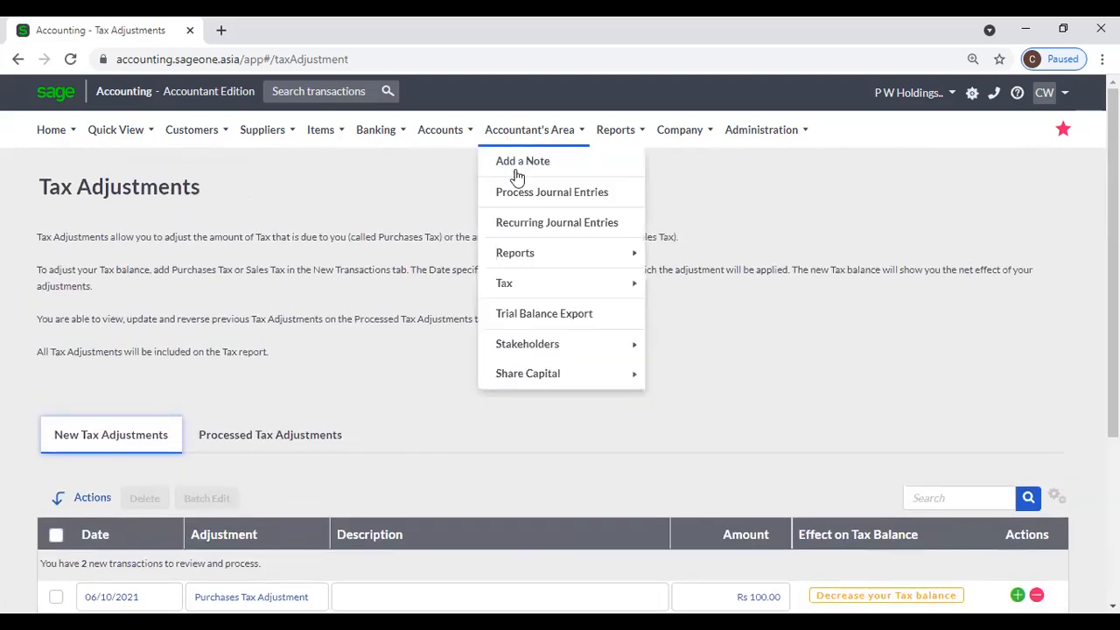
left_click(733, 345)
left_click(643, 153)
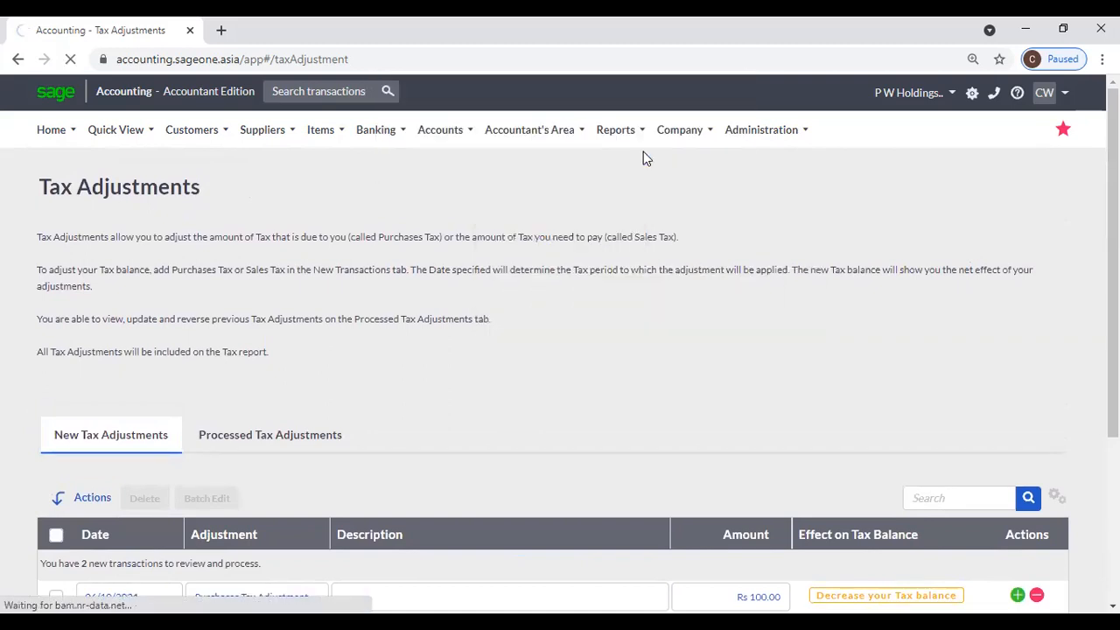
scroll(605, 393, "down", 3)
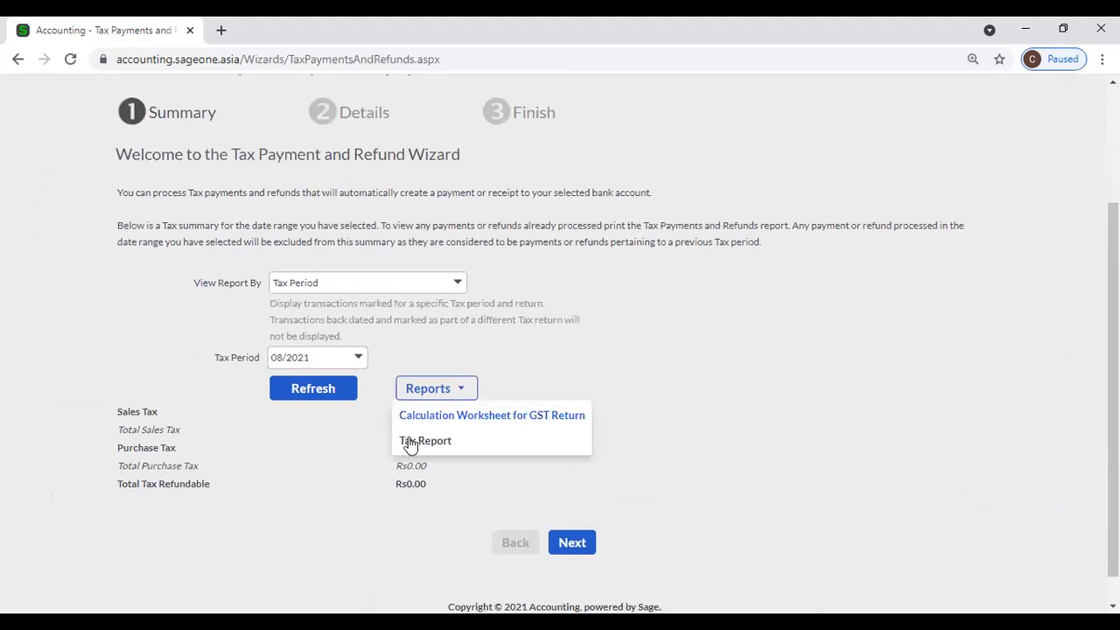
left_click(588, 541)
scroll(597, 497, "down", 2)
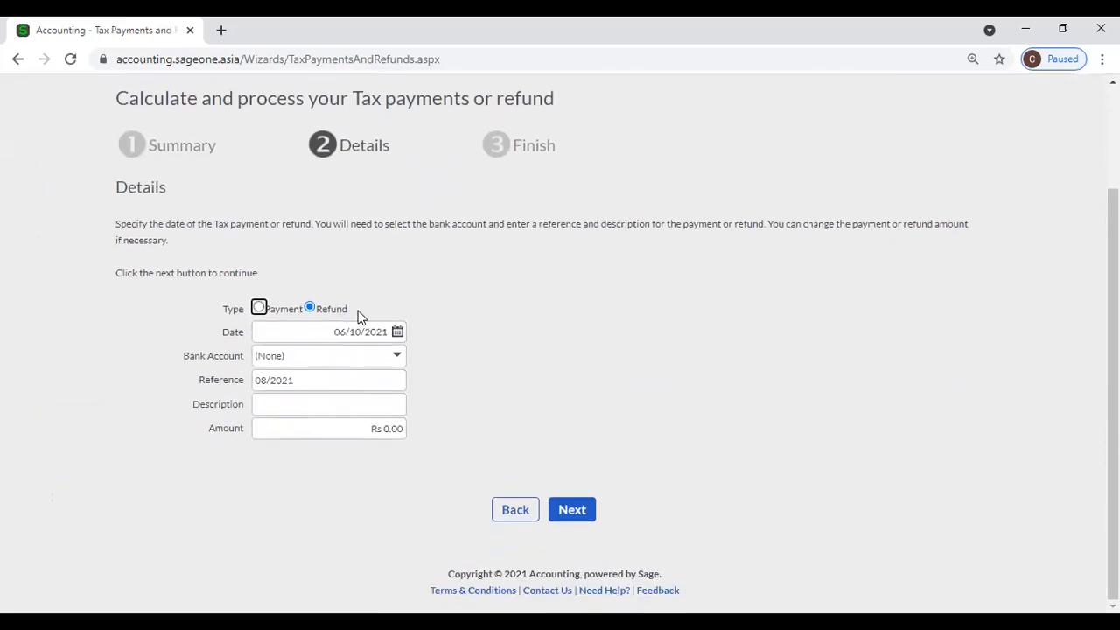
Step: Set the tax refund amount to Rs 1,000
left_click(368, 433)
type("1000")
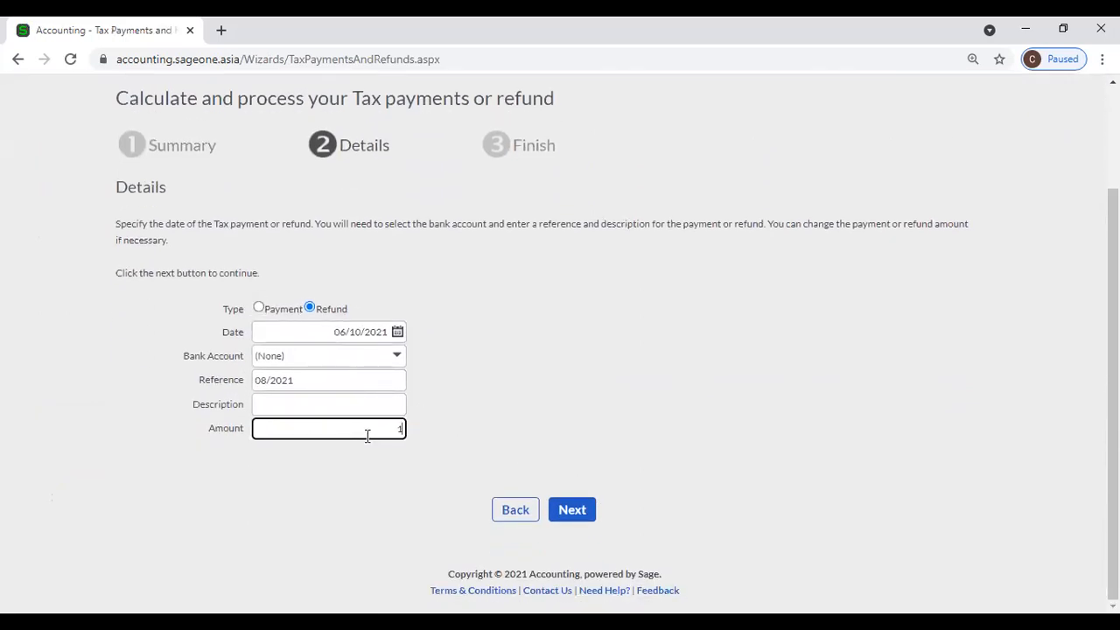
left_click(726, 398)
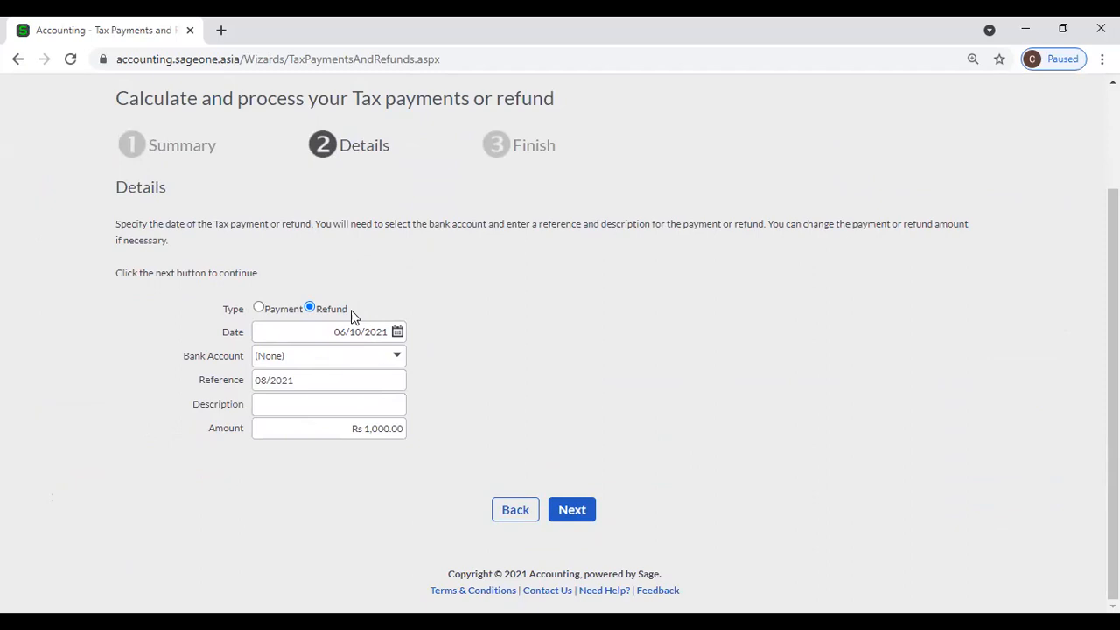
Step: Open Trial Balance Export from the Accountant's Area
scroll(562, 392, "up", 3)
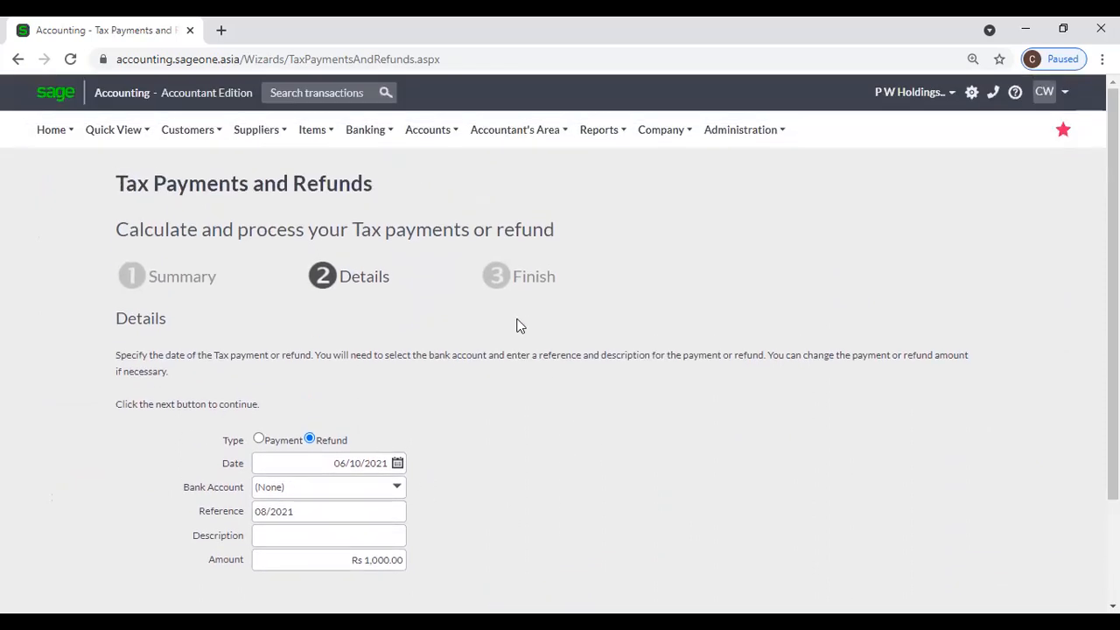
left_click(476, 133)
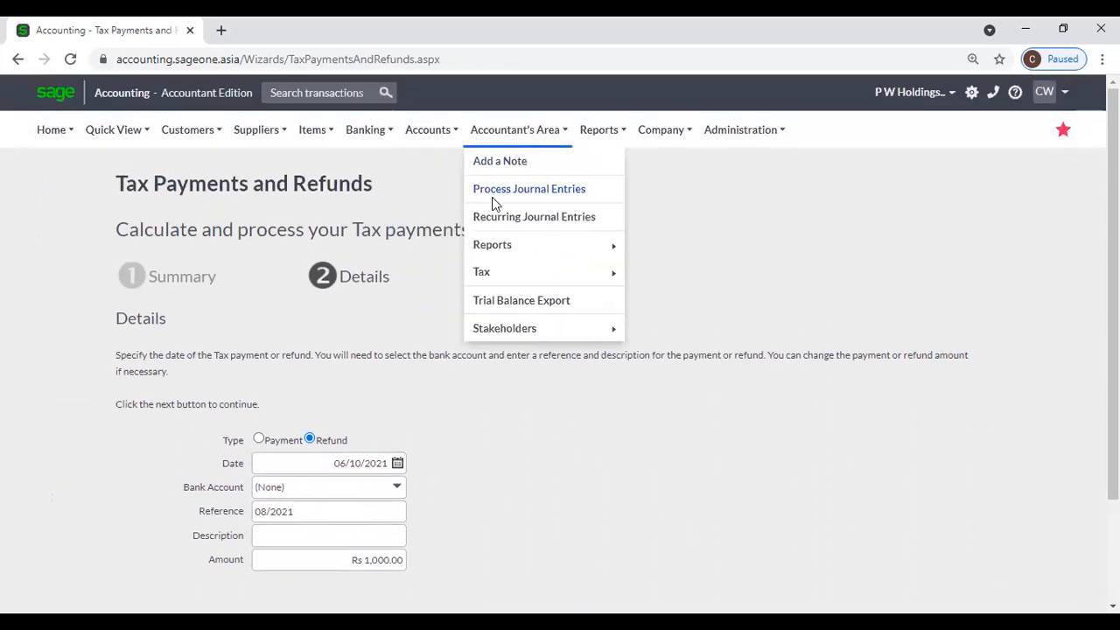
mouse_move(503, 284)
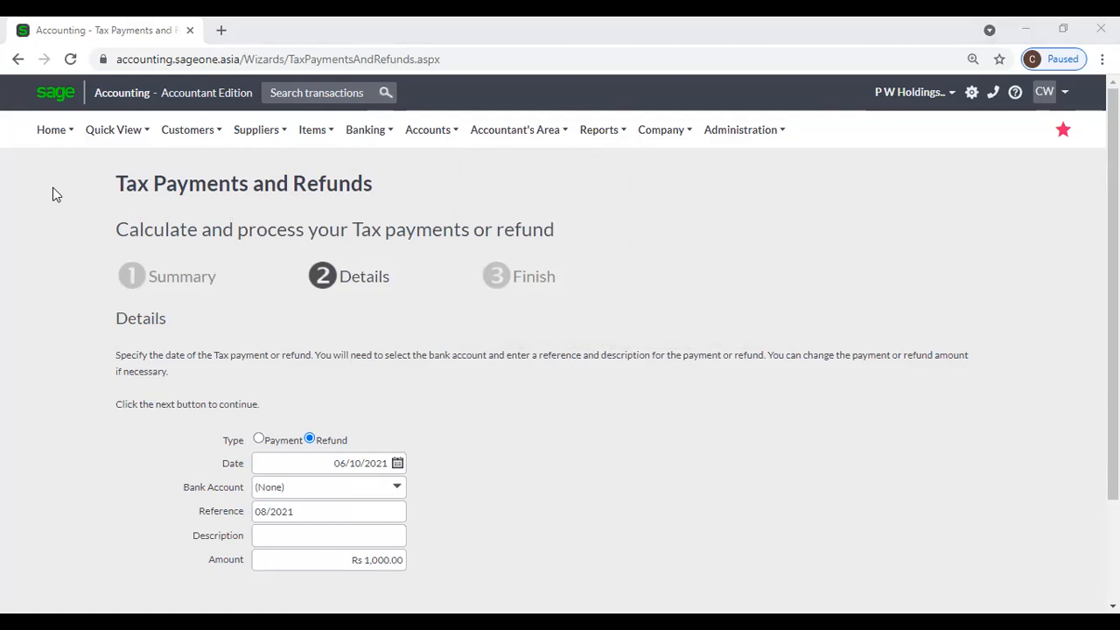
mouse_move(512, 122)
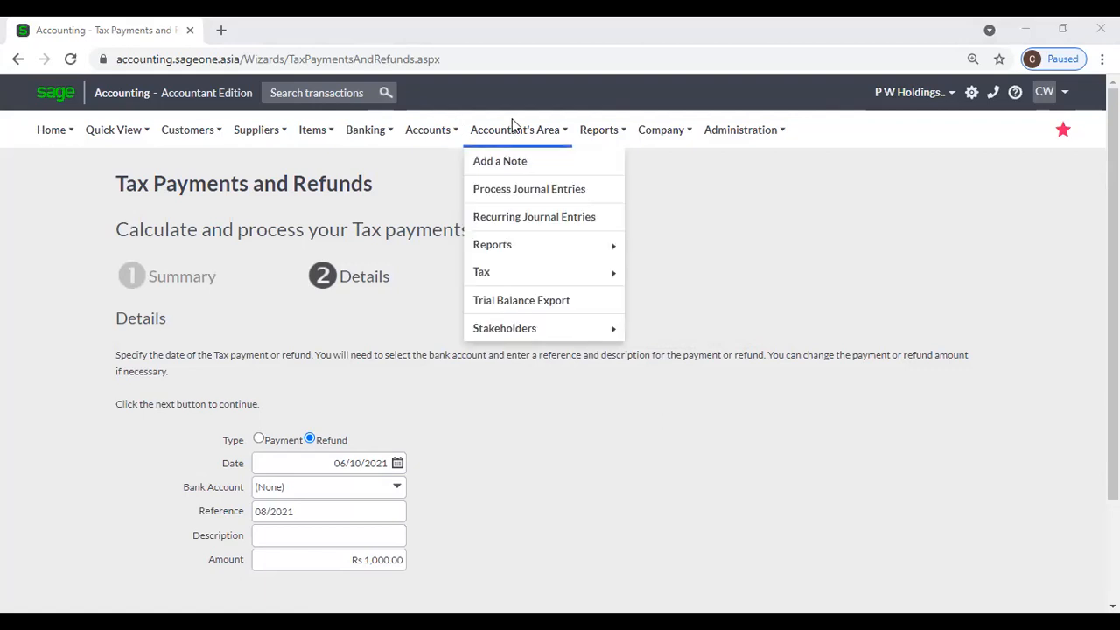
mouse_move(538, 279)
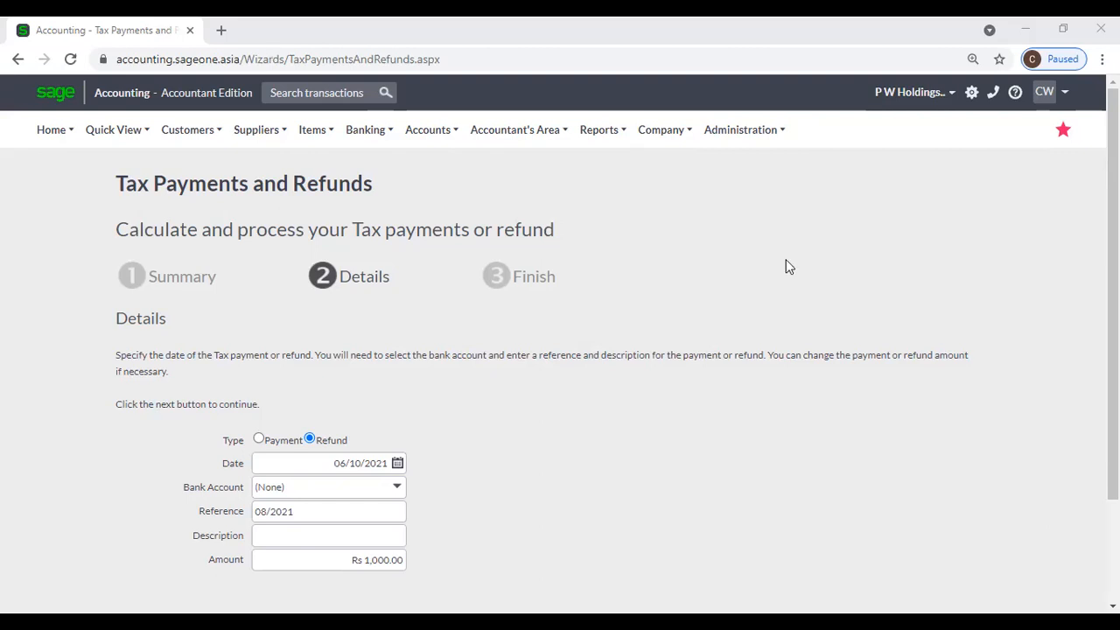
left_click(515, 129)
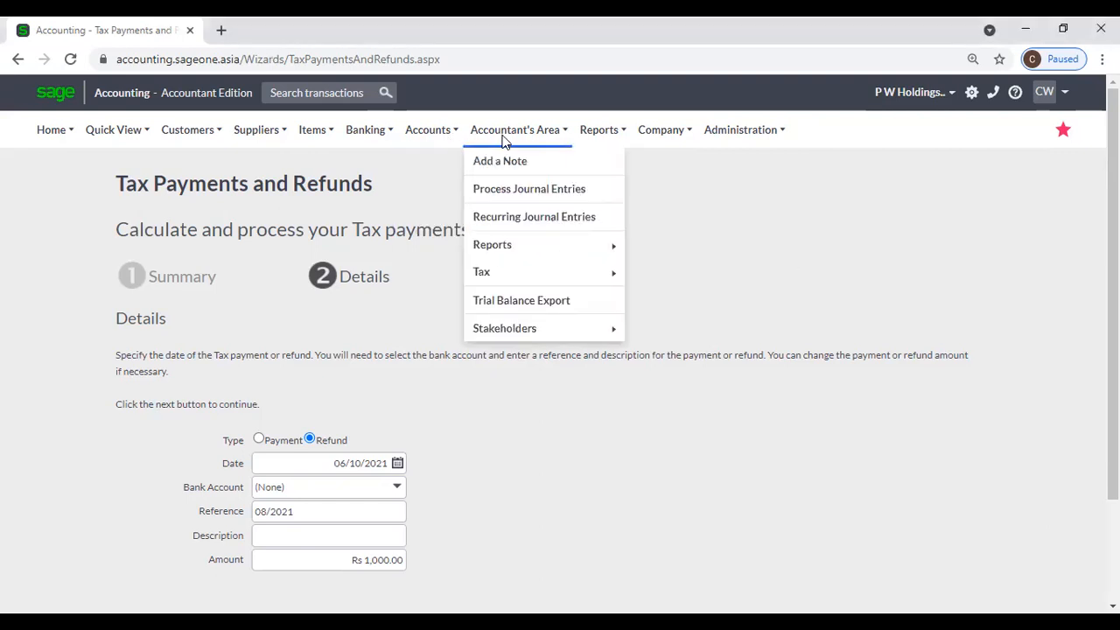
left_click(515, 312)
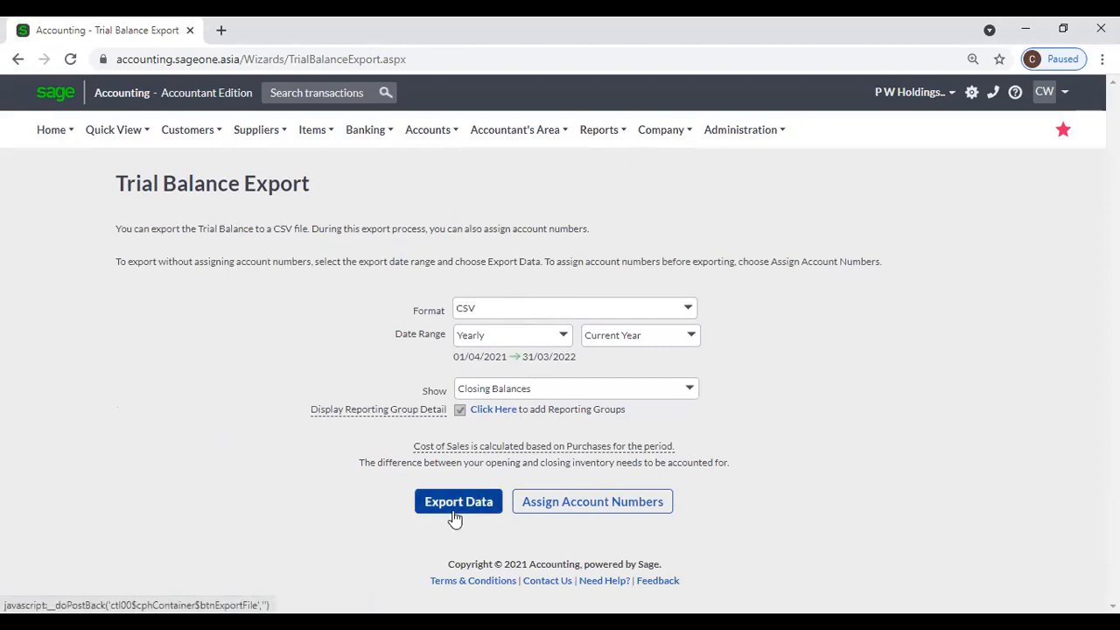
Step: Examine the date range and Show options available for the trial balance export
left_click(565, 341)
left_click(690, 344)
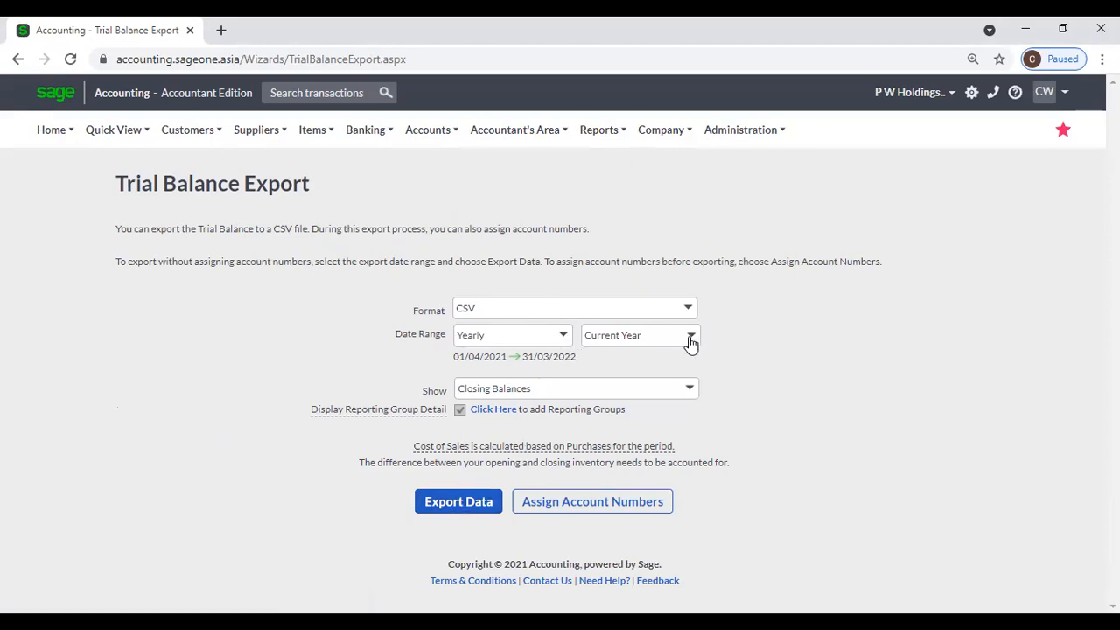
left_click(750, 340)
left_click(689, 390)
left_click(740, 390)
Step: Request the list of stakeholders for the current company
left_click(519, 131)
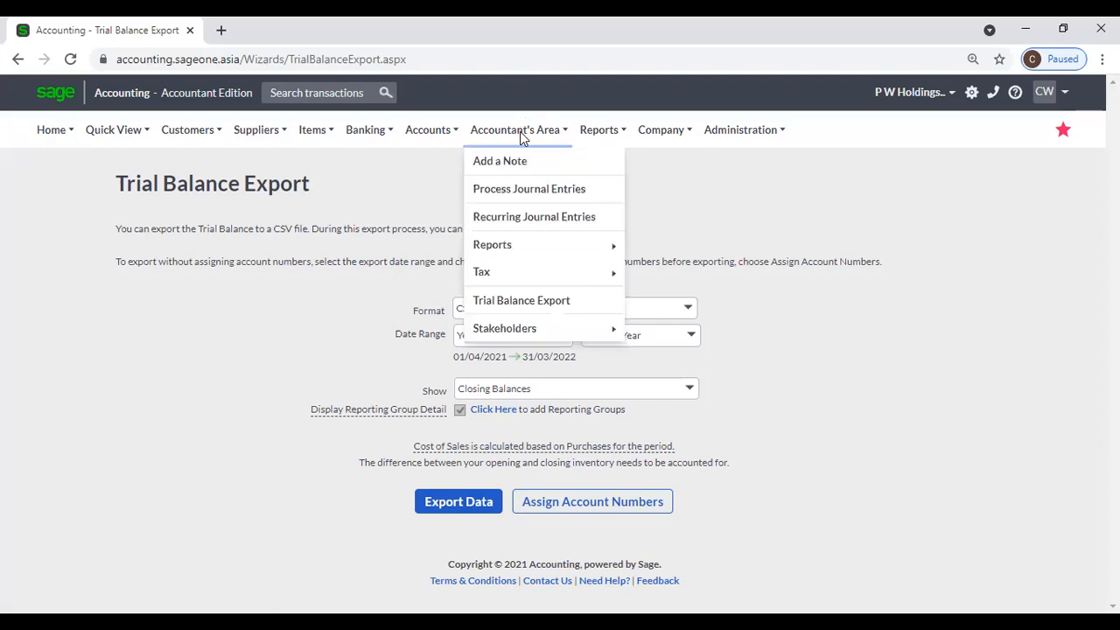
mouse_move(506, 329)
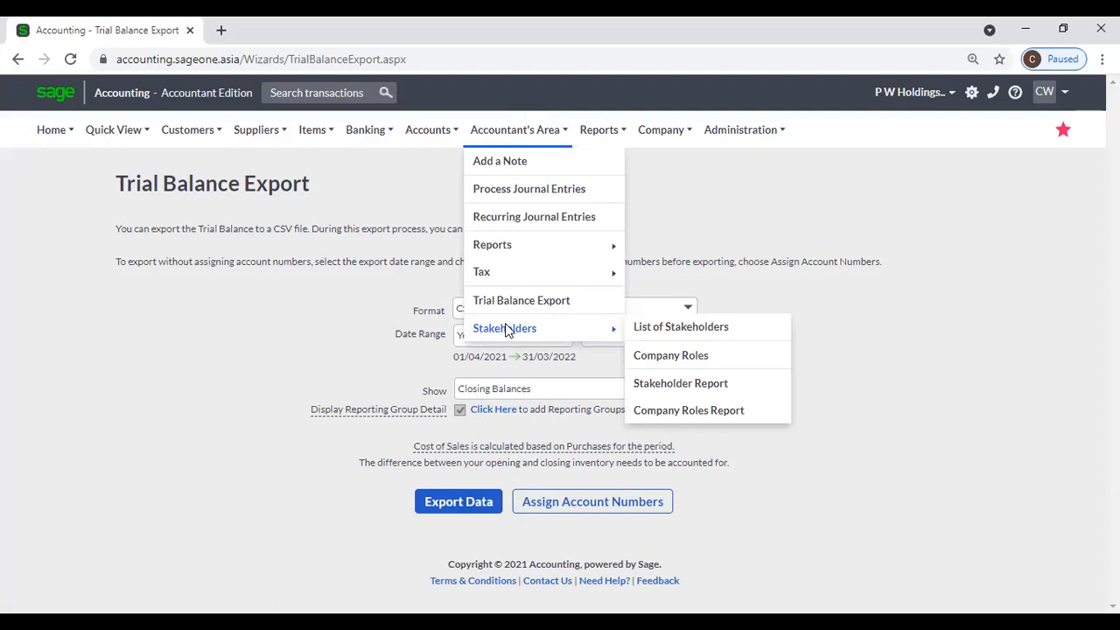
left_click(673, 327)
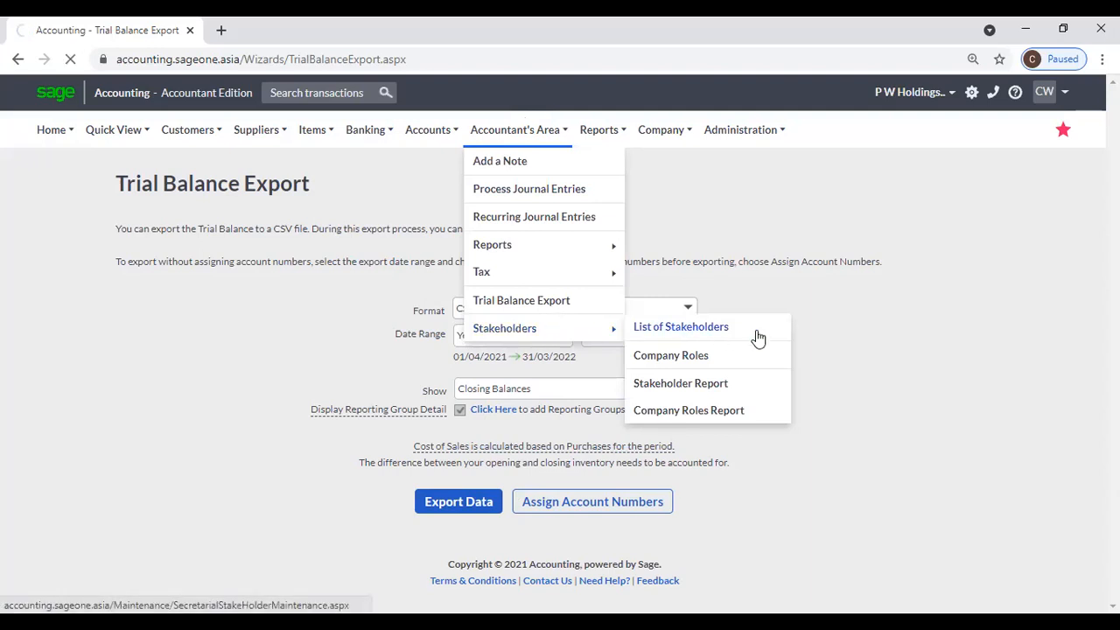
Step: Switch to the other P W Holdings company and open its list of stakeholders
left_click(901, 95)
left_click(820, 129)
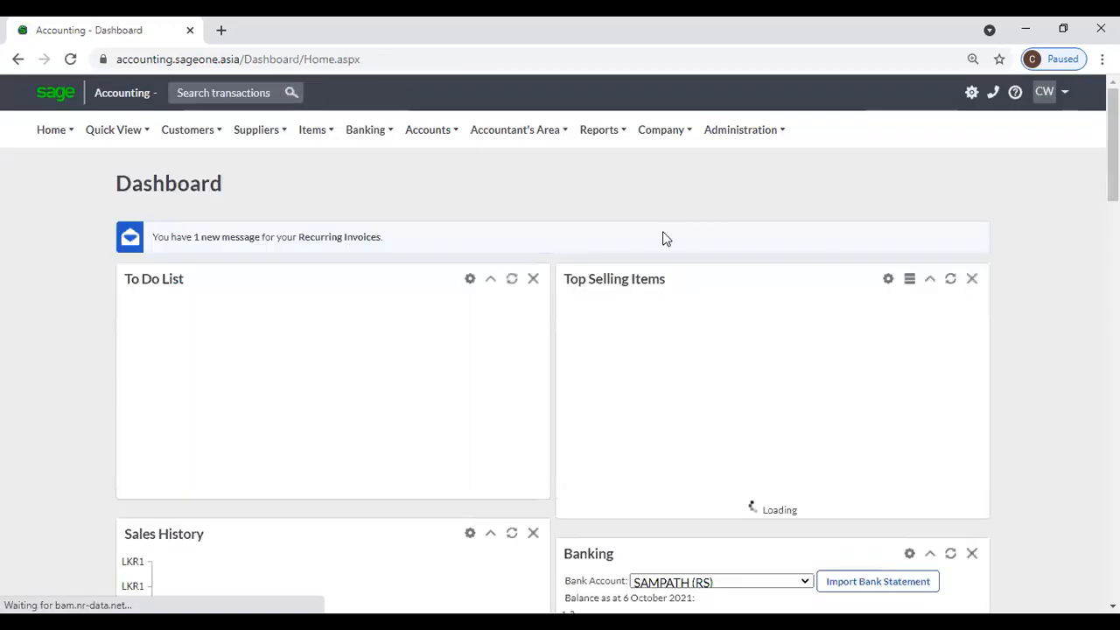
left_click(515, 129)
mouse_move(530, 357)
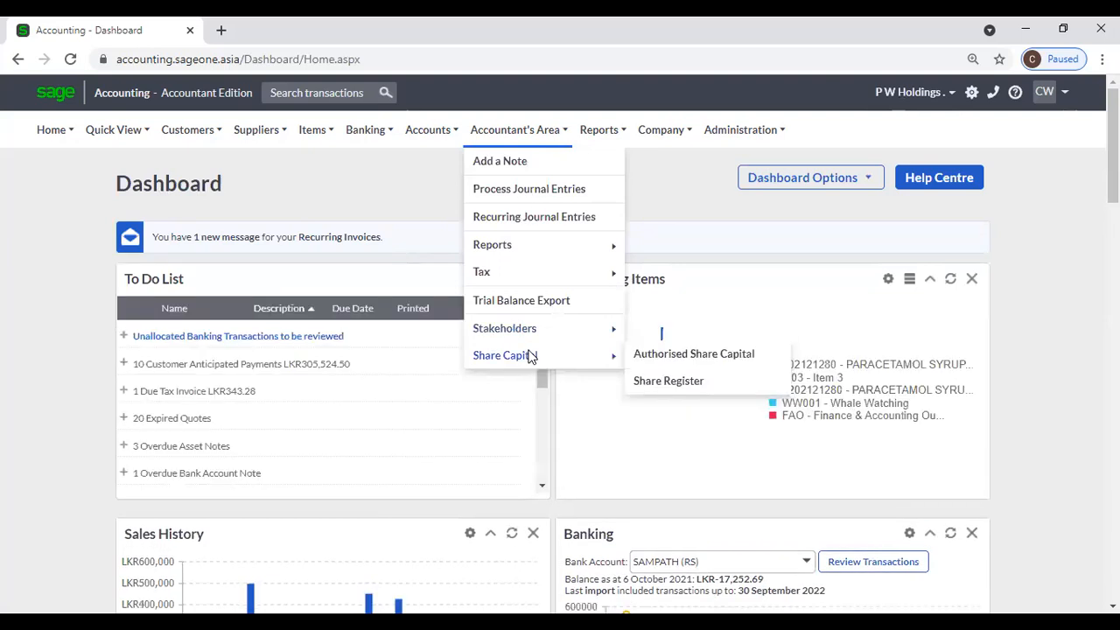
mouse_move(565, 333)
left_click(701, 327)
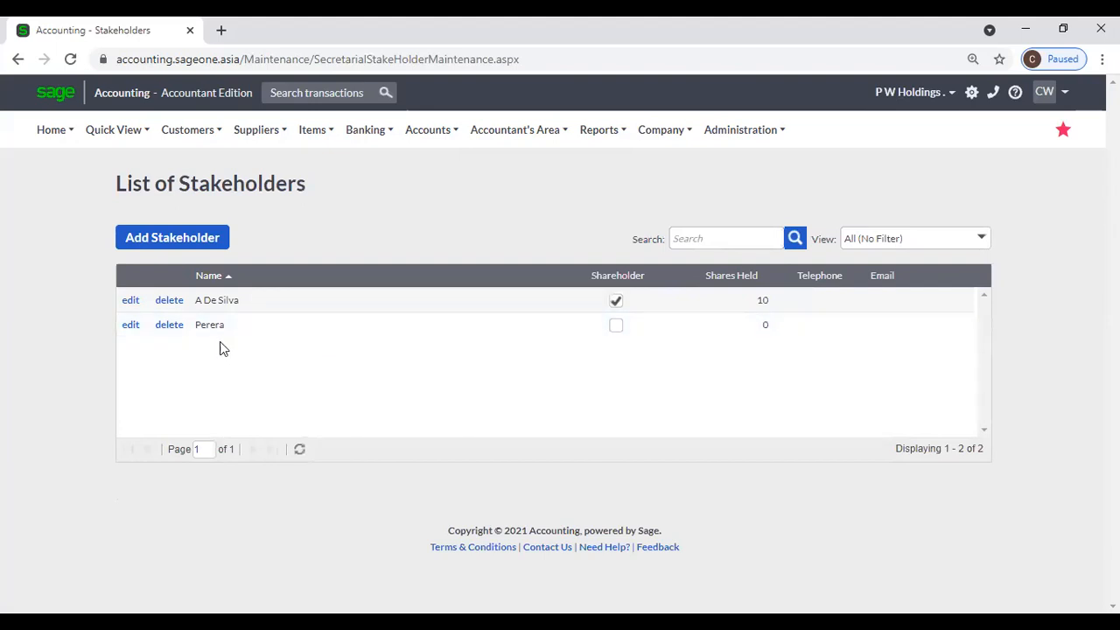
Step: Start a new stakeholder record, try the Juristic Person type, restore Natural Person, and review the contact details fields
left_click(191, 242)
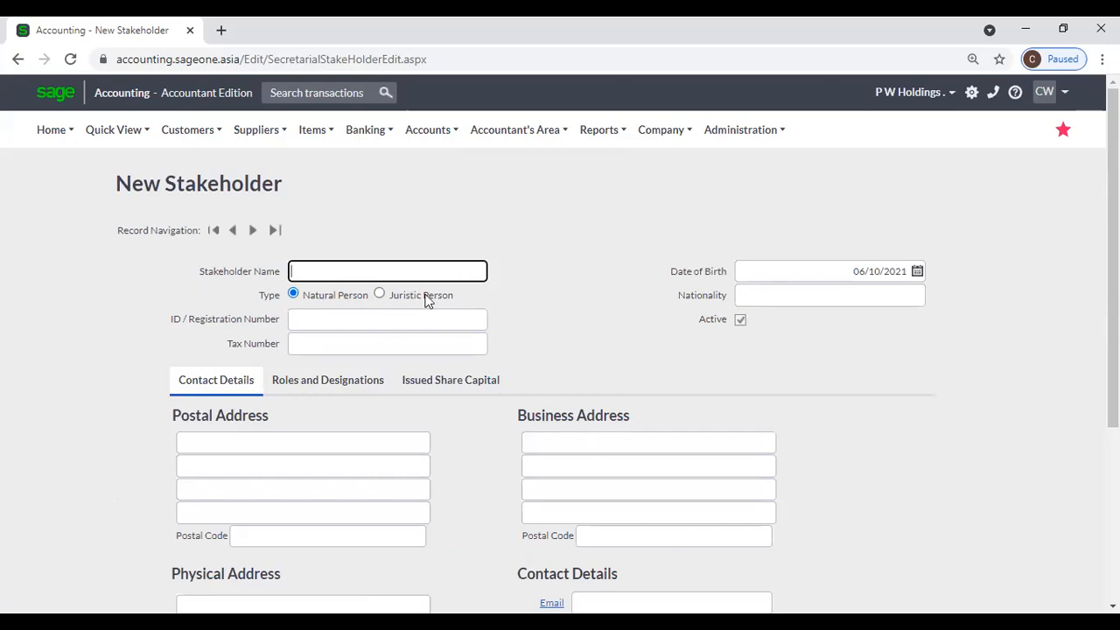
left_click(379, 294)
left_click(293, 296)
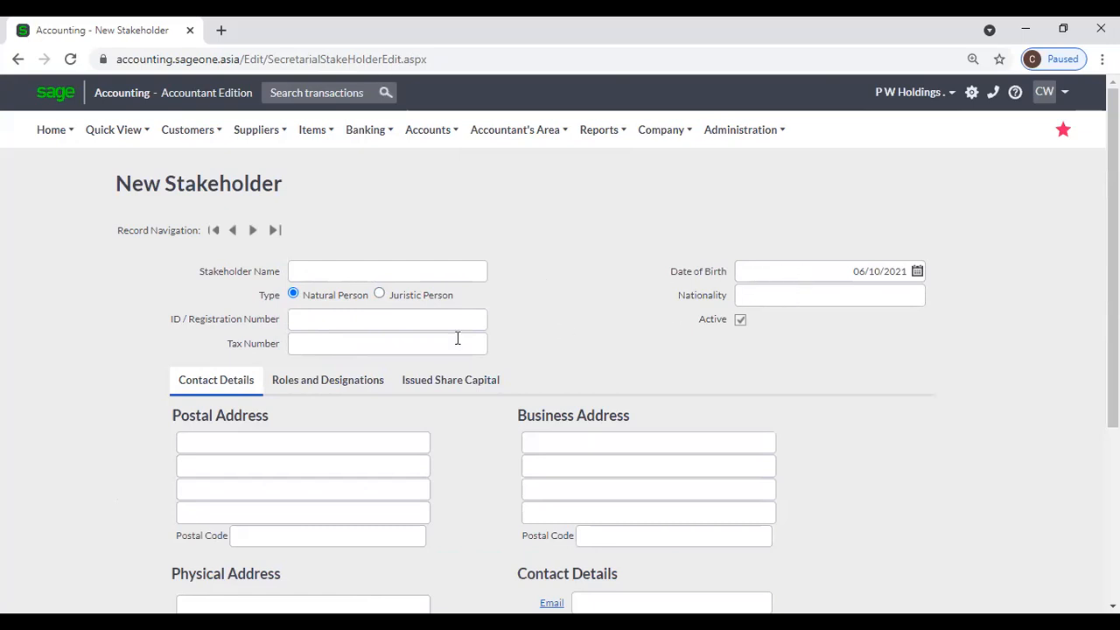
scroll(458, 338, "down", 1)
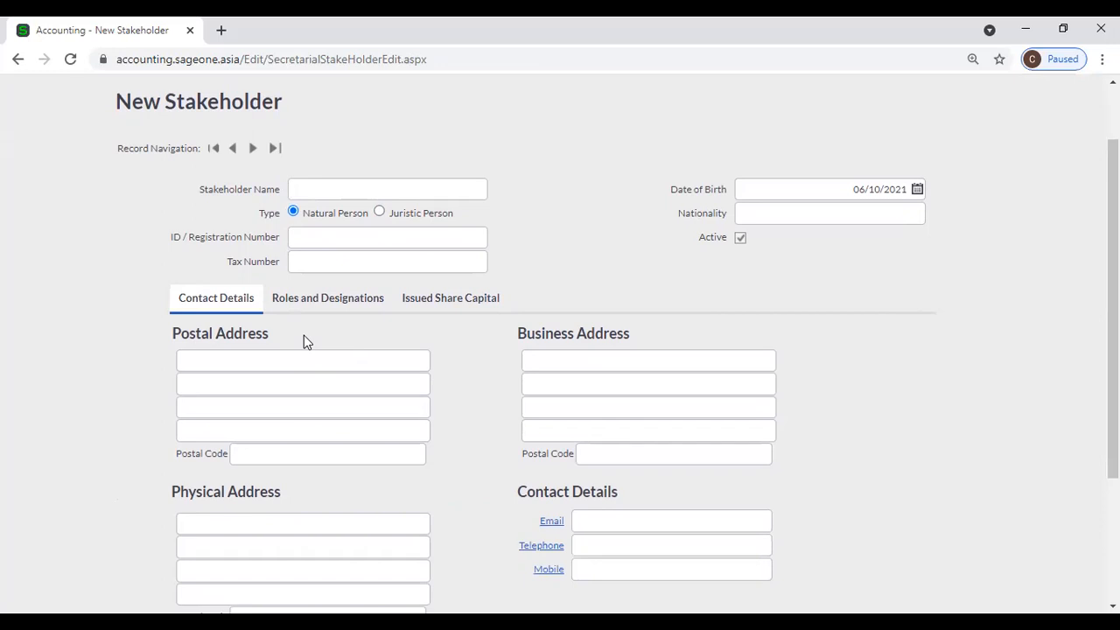
scroll(305, 390, "down", 1)
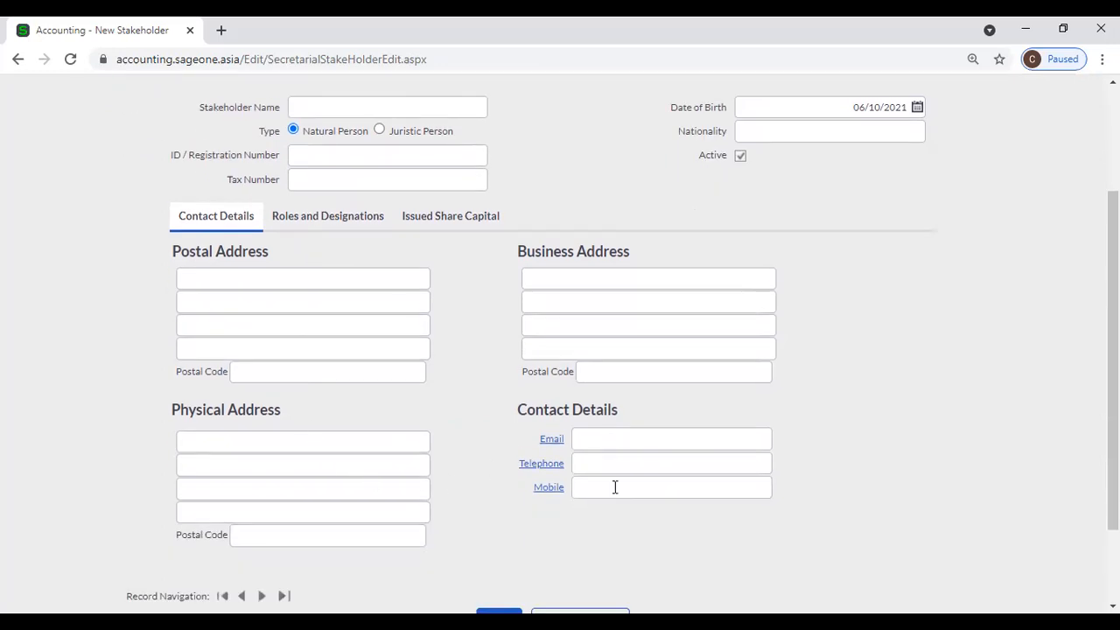
Step: Mark the new stakeholder as a Shareholder in the roles and designations details
left_click(312, 226)
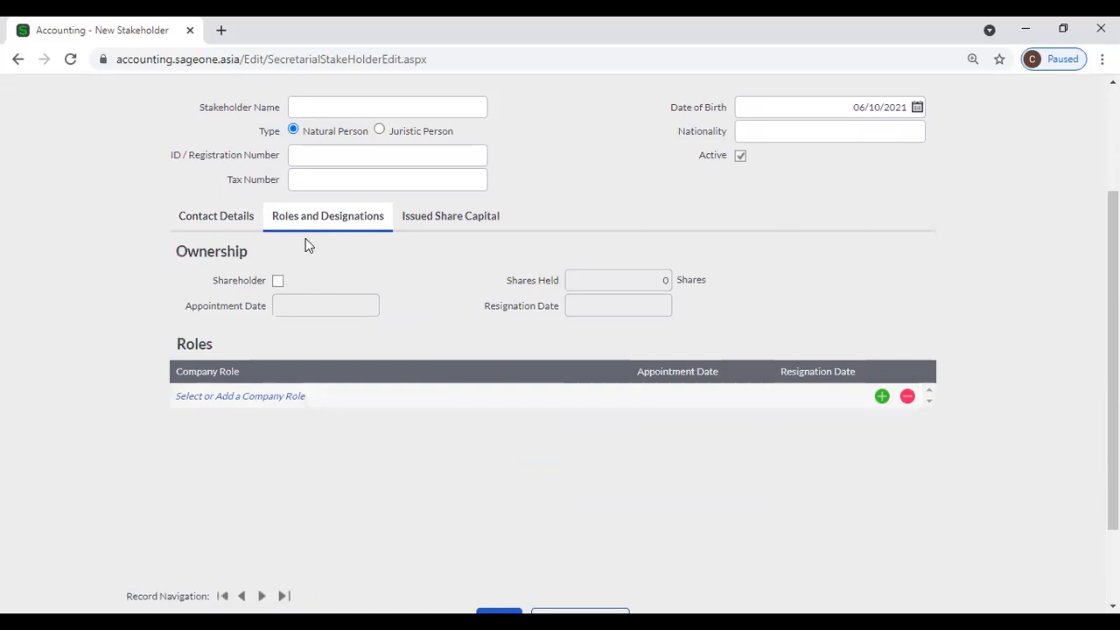
left_click(278, 282)
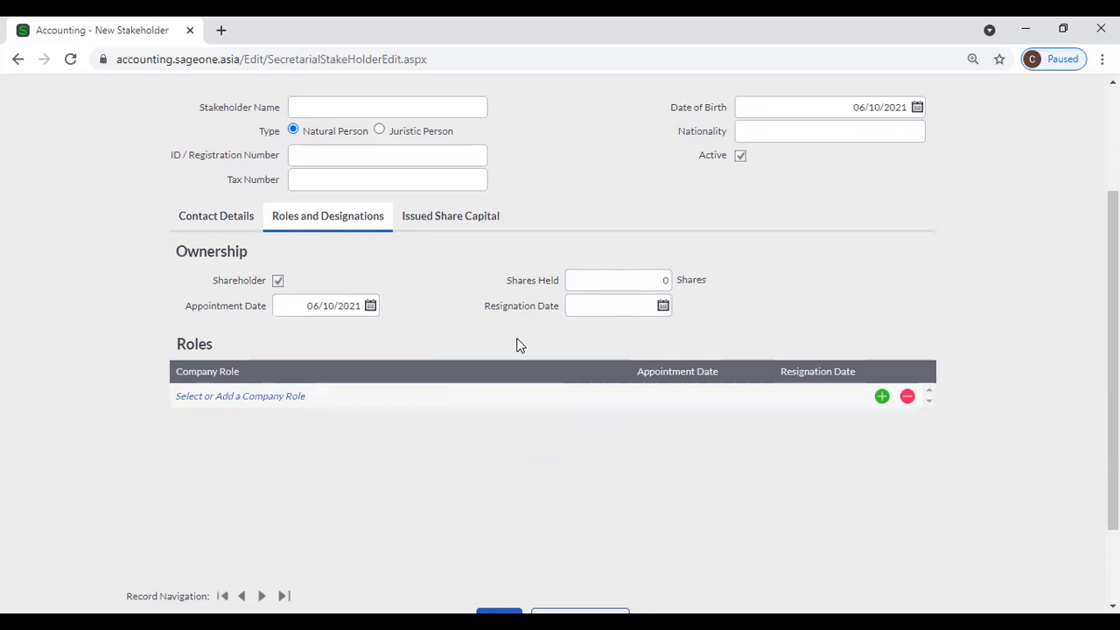
left_click(278, 282)
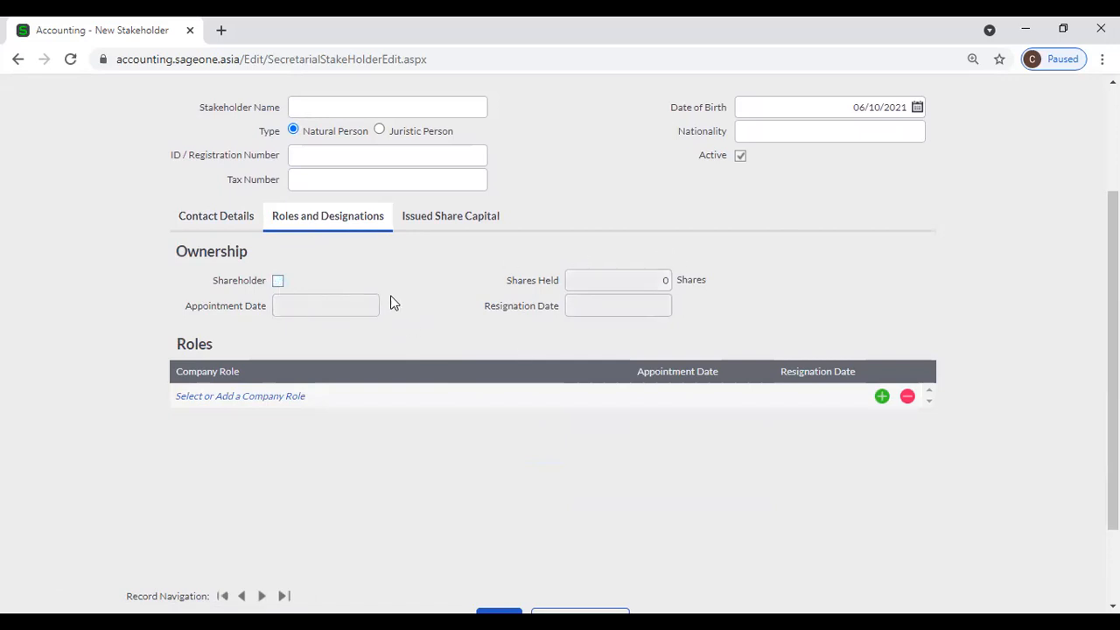
left_click(278, 280)
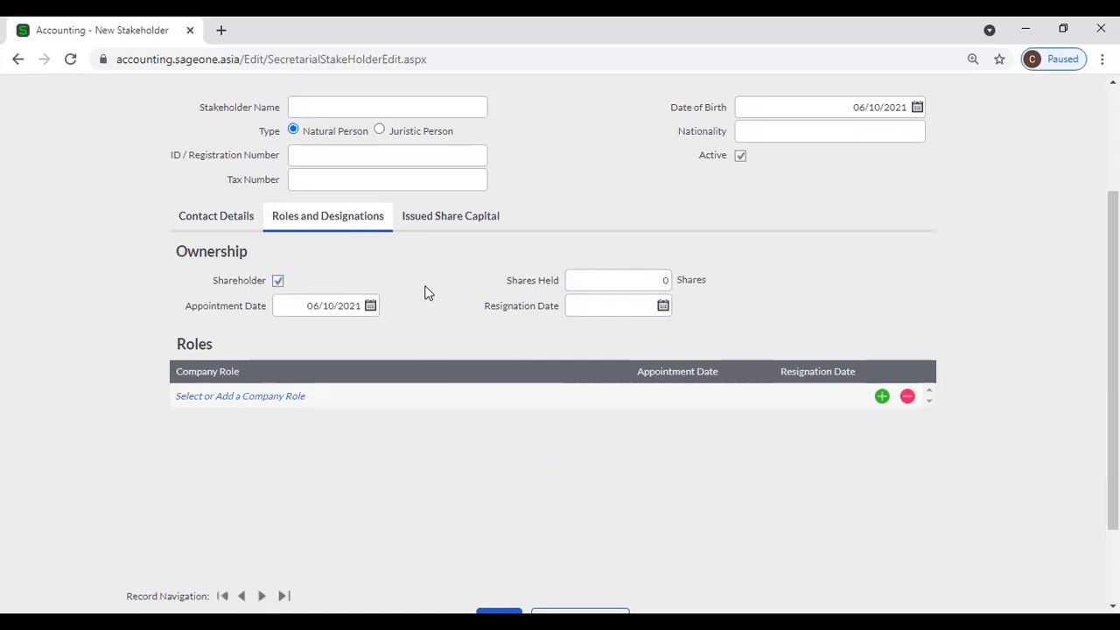
Step: Examine the stakeholder's issued share capital fields, from certificate number and share class through share status and paid amount
left_click(422, 219)
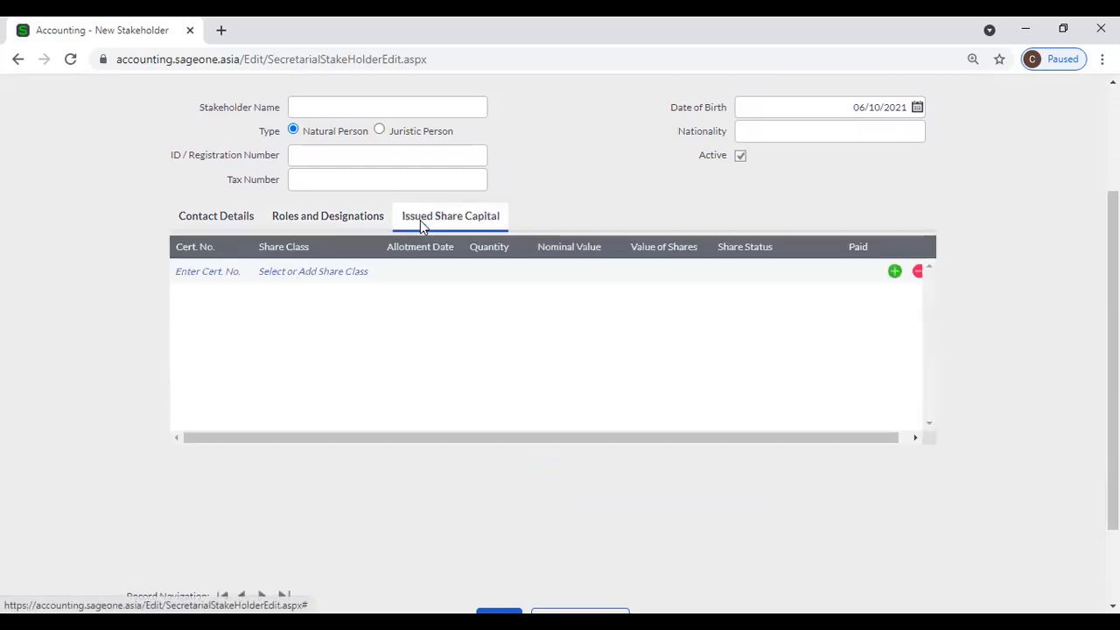
left_click(238, 272)
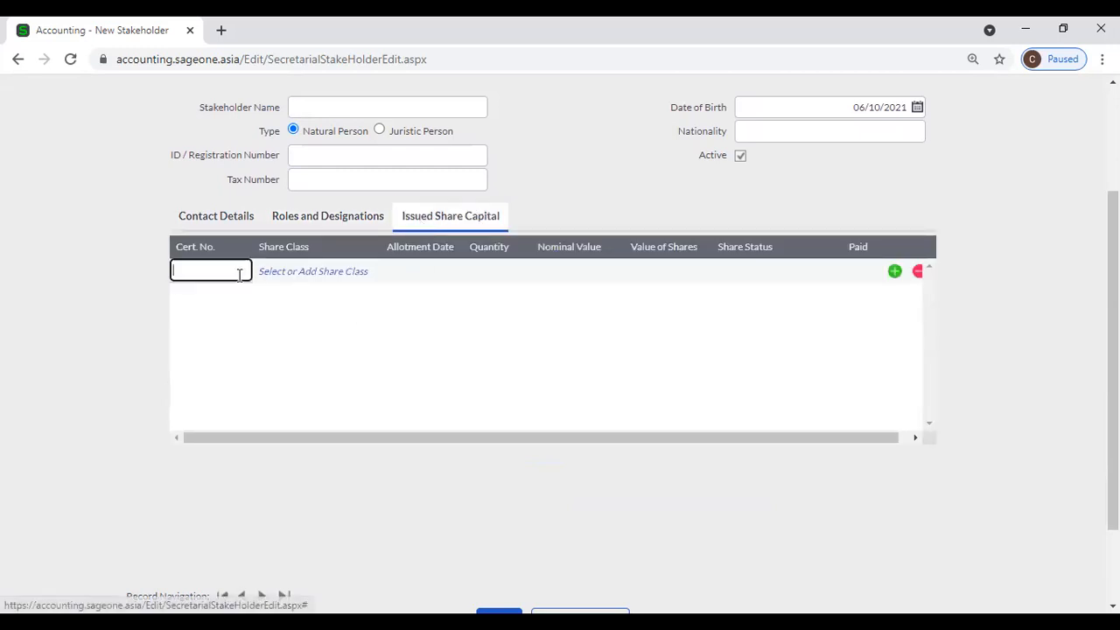
left_click(316, 272)
left_click(424, 272)
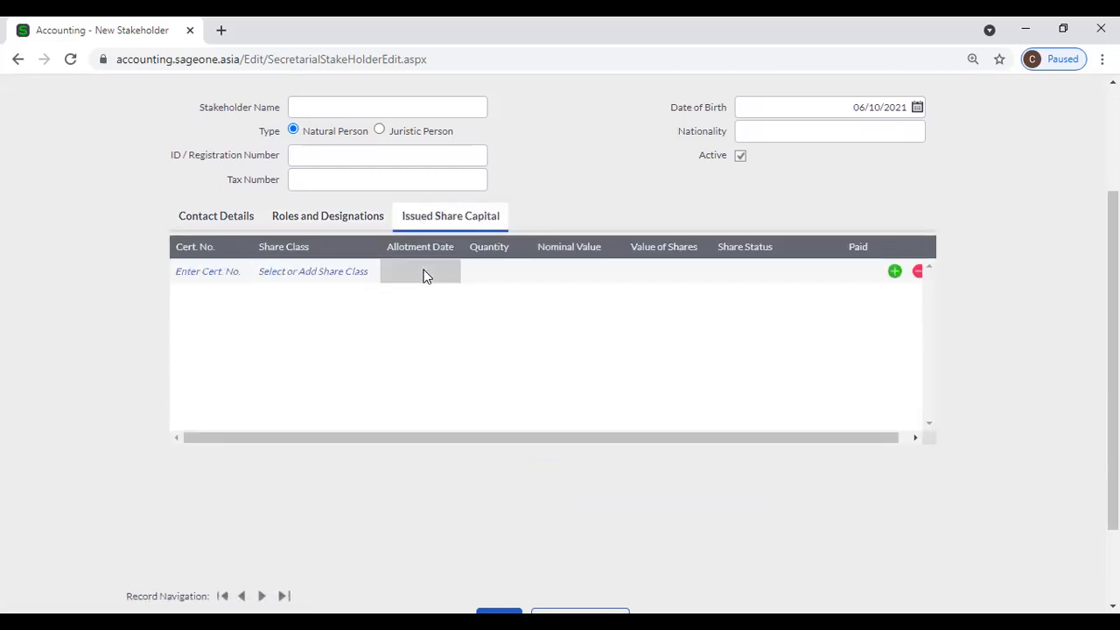
left_click(487, 270)
left_click(597, 270)
left_click(640, 273)
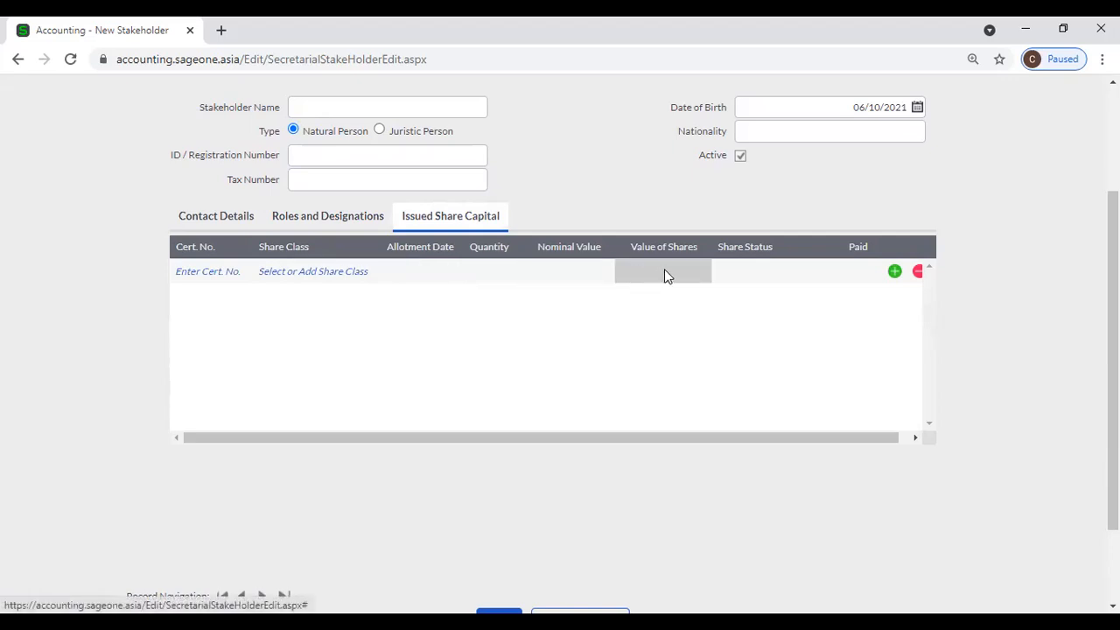
left_click(748, 271)
left_click(867, 273)
scroll(810, 349, "down", 2)
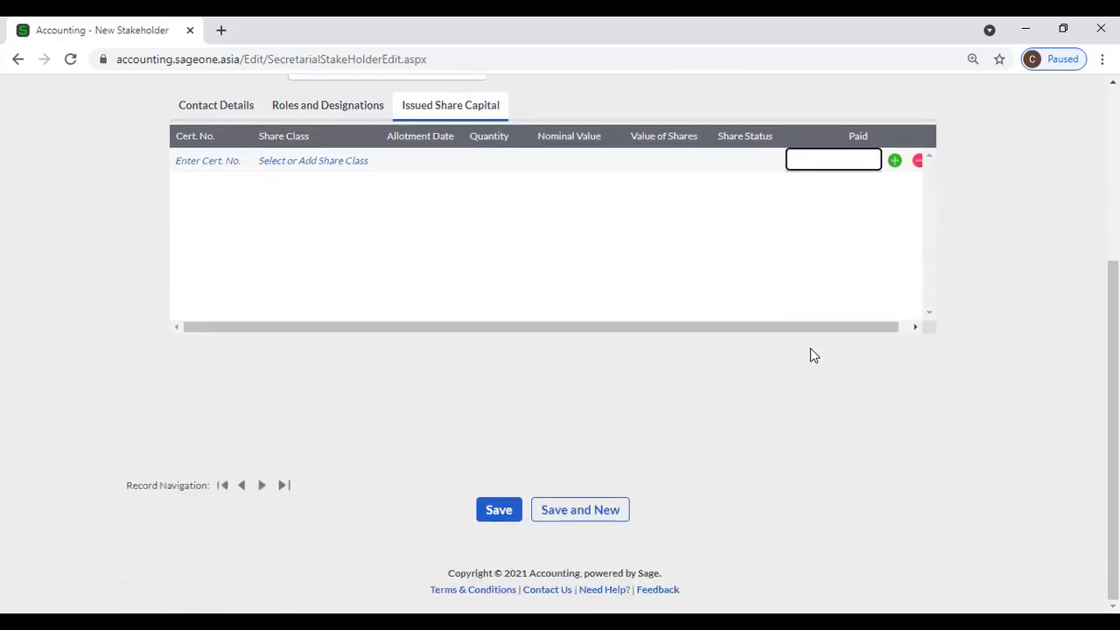
Step: Unmark the new stakeholder as a Shareholder and compare the roles and designations details with the issued share capital fields
scroll(810, 348, "up", 1)
left_click(333, 198)
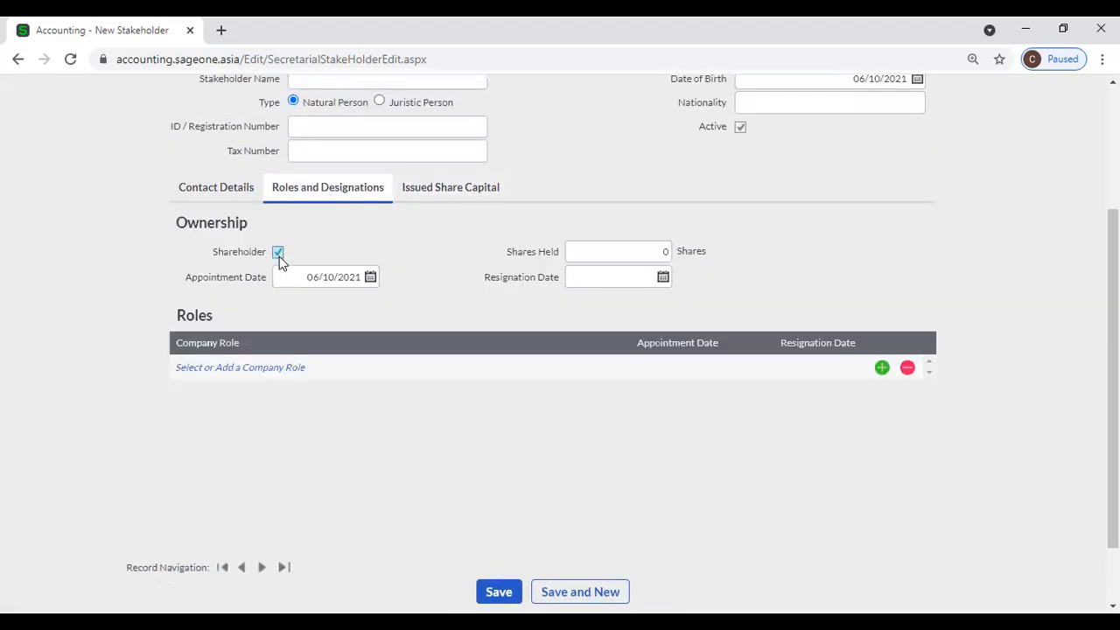
left_click(278, 252)
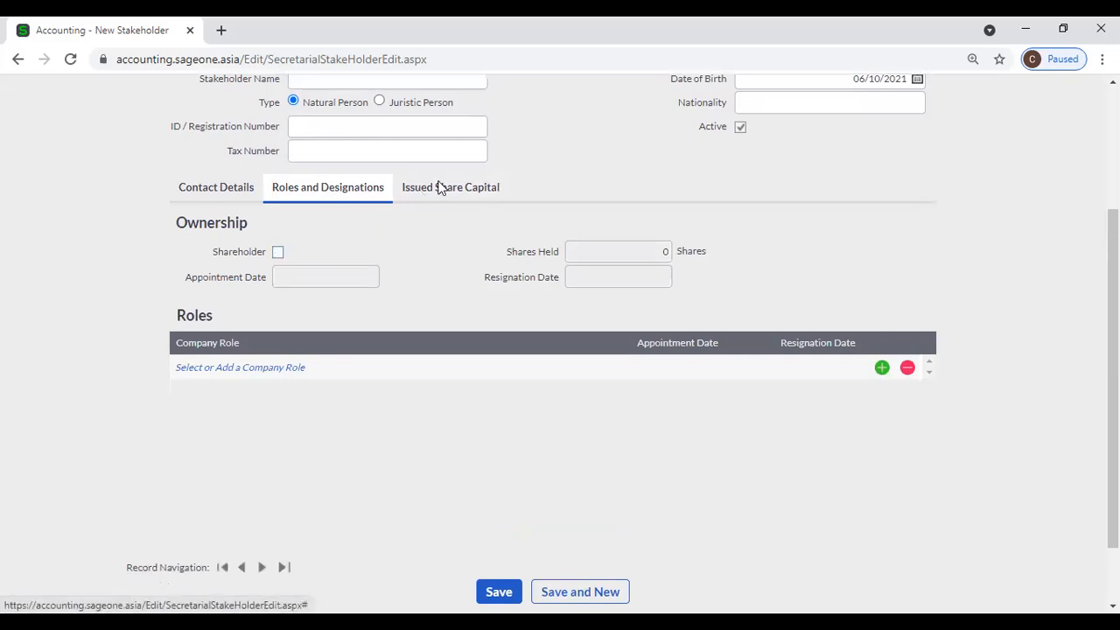
left_click(277, 252)
left_click(418, 190)
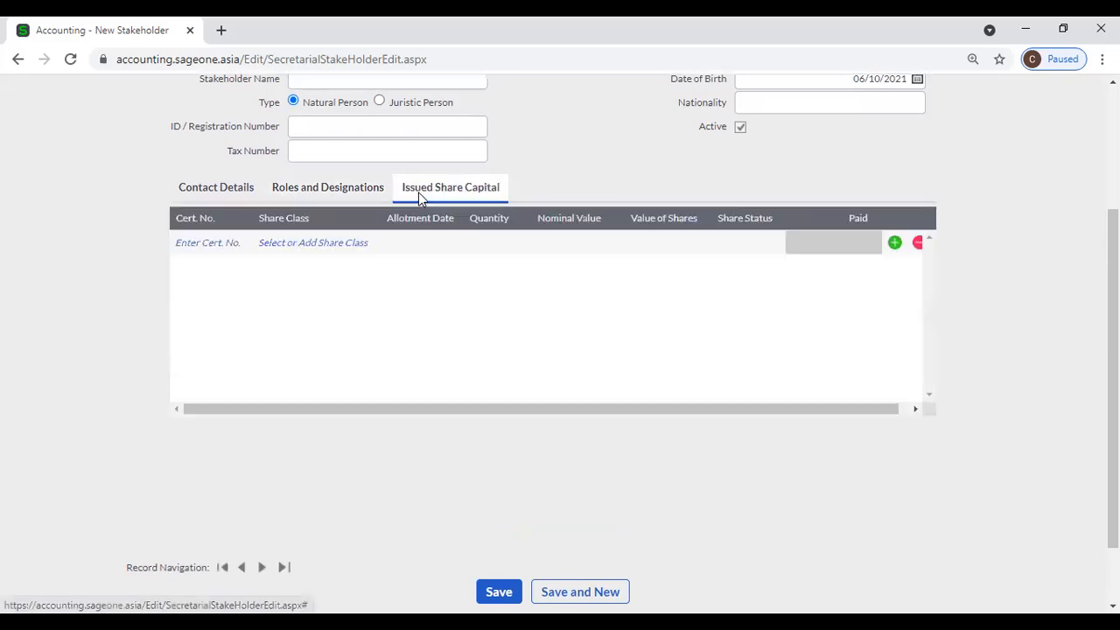
left_click(350, 193)
left_click(278, 253)
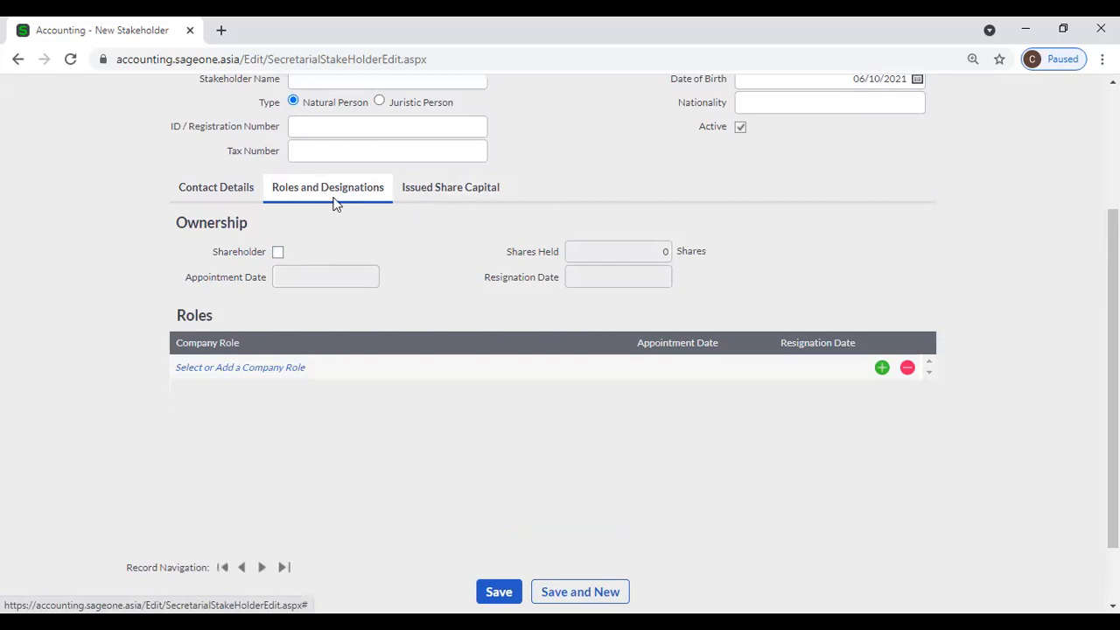
Step: View the company's list of roles, check the blank form for a new company role, and return to the list
scroll(387, 272, "up", 3)
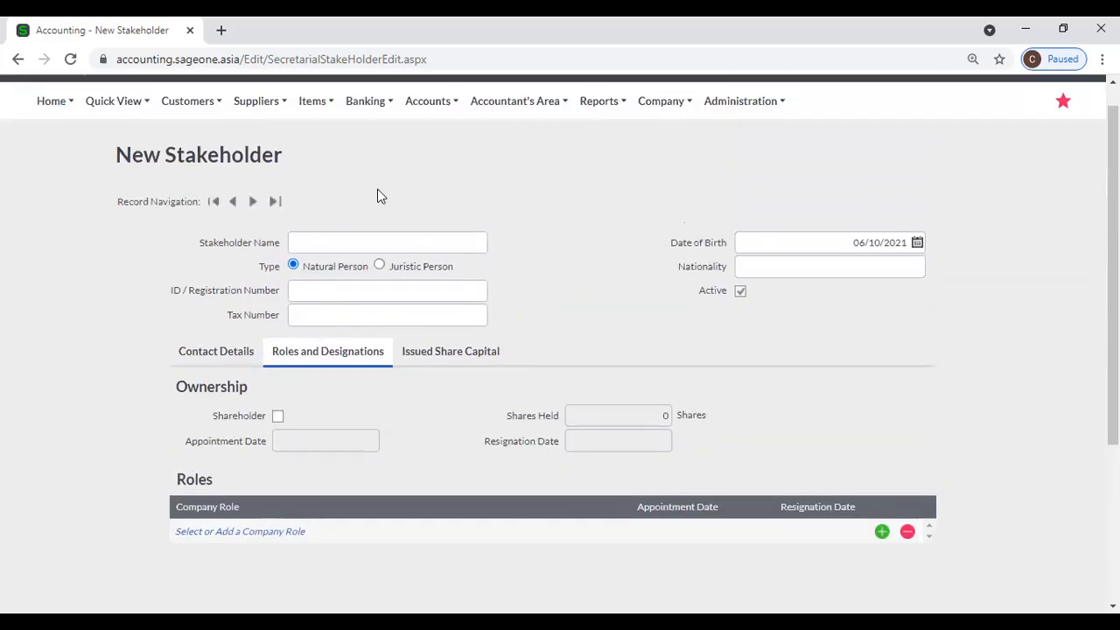
mouse_move(517, 103)
mouse_move(527, 306)
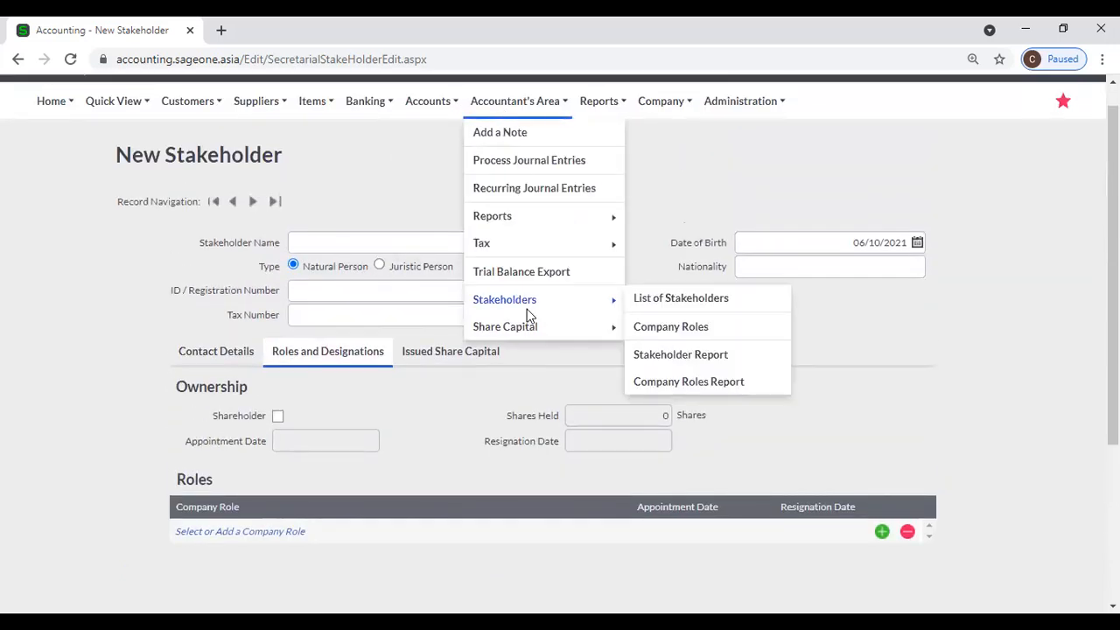
left_click(677, 326)
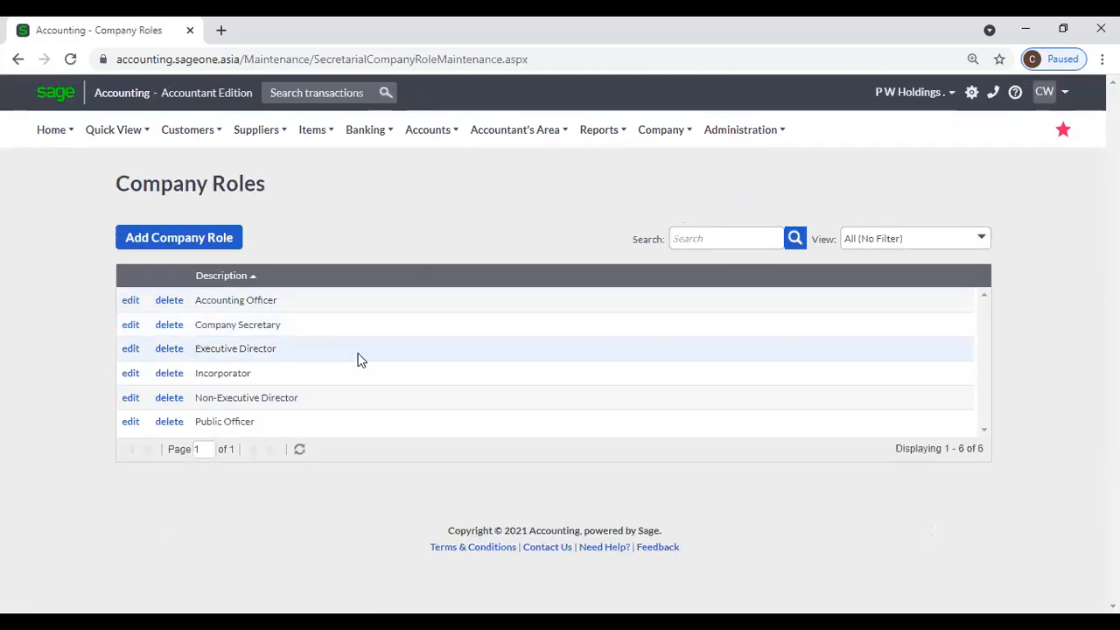
left_click(188, 251)
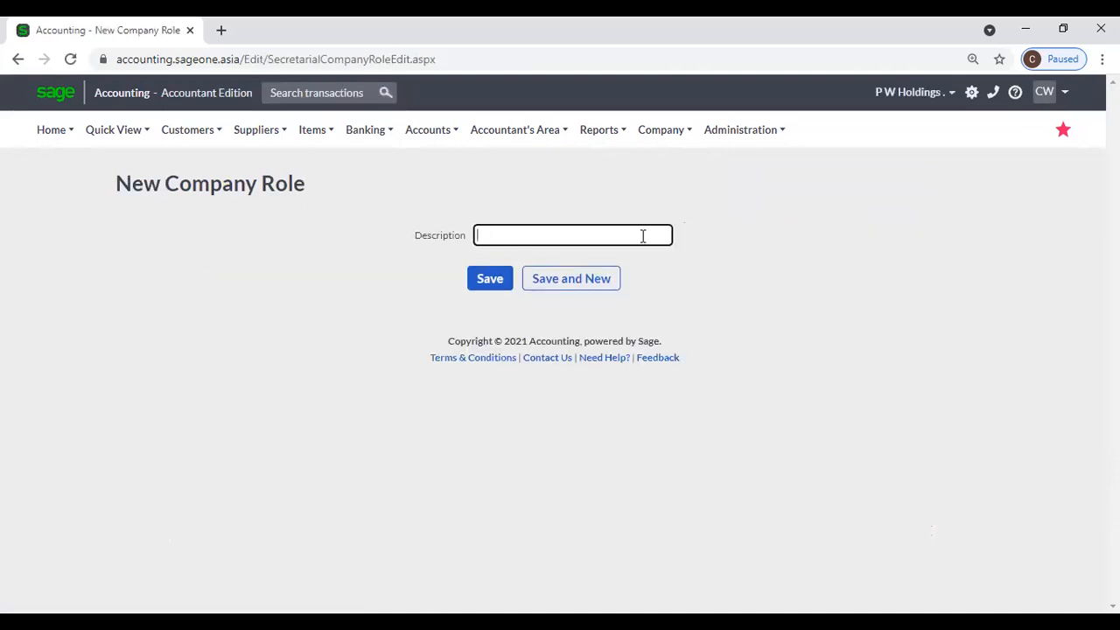
left_click(15, 60)
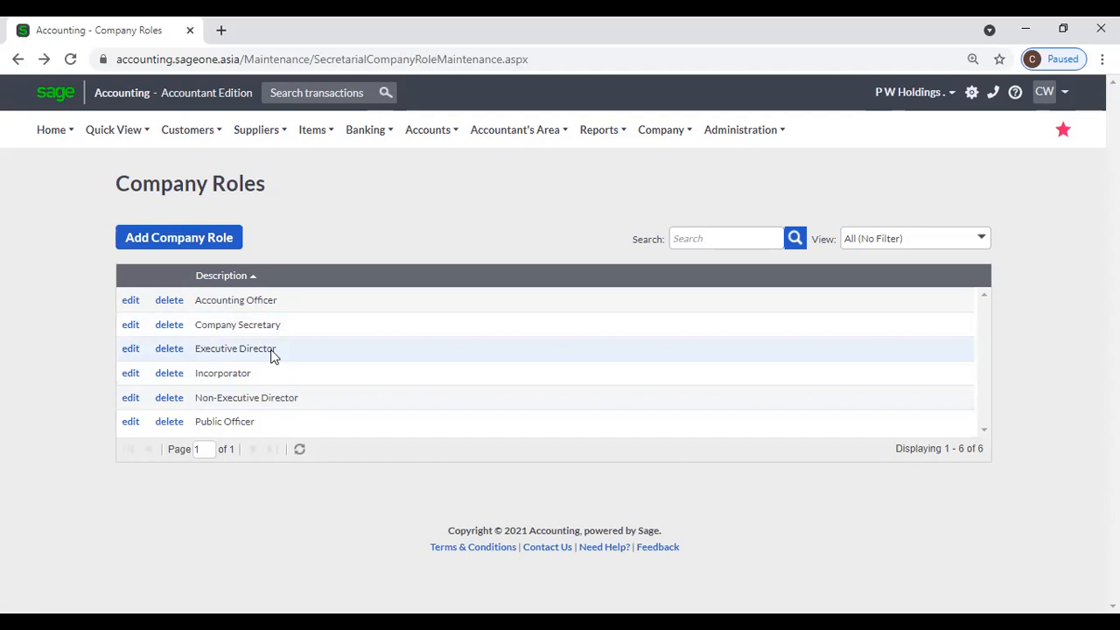
Step: Review the Stakeholder Report's stakeholder and style choices and run it in Summary style for shareholders only
left_click(544, 131)
mouse_move(542, 330)
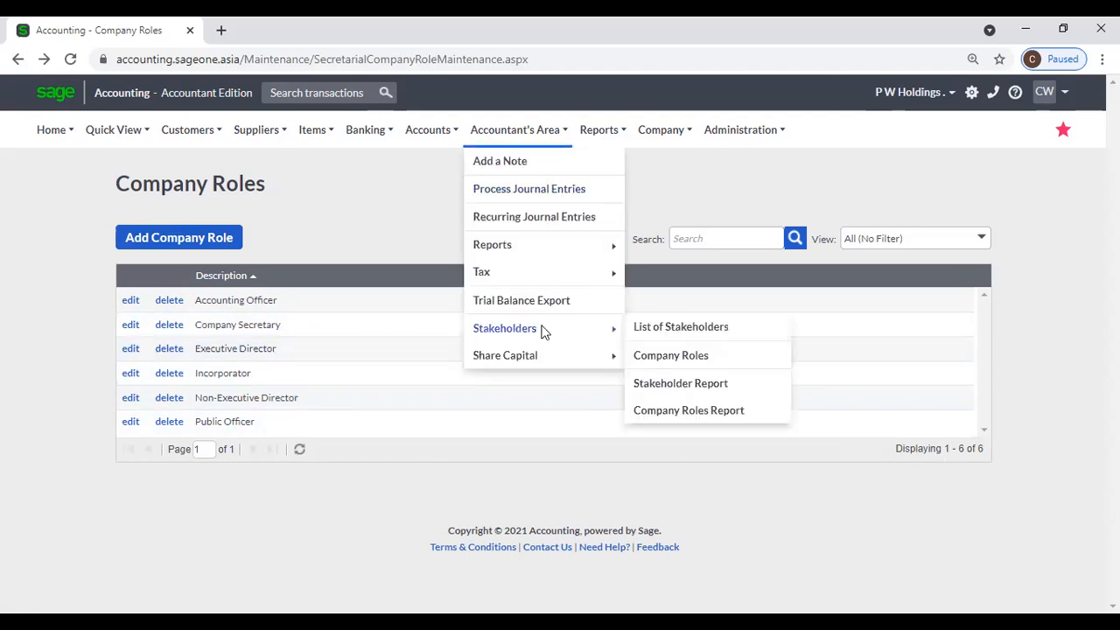
left_click(692, 388)
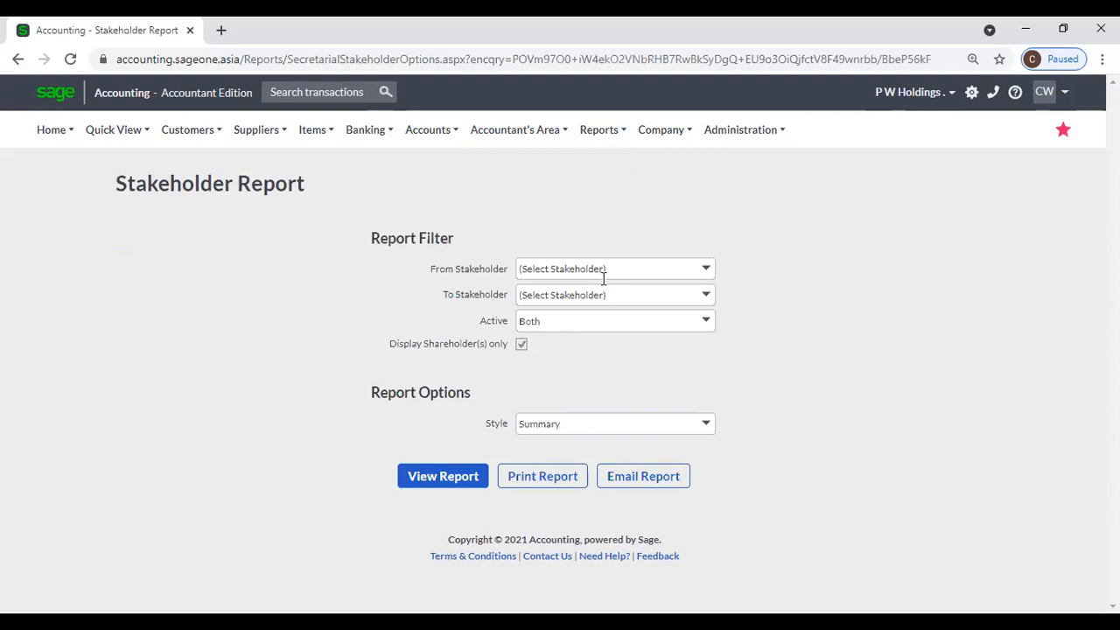
left_click(715, 272)
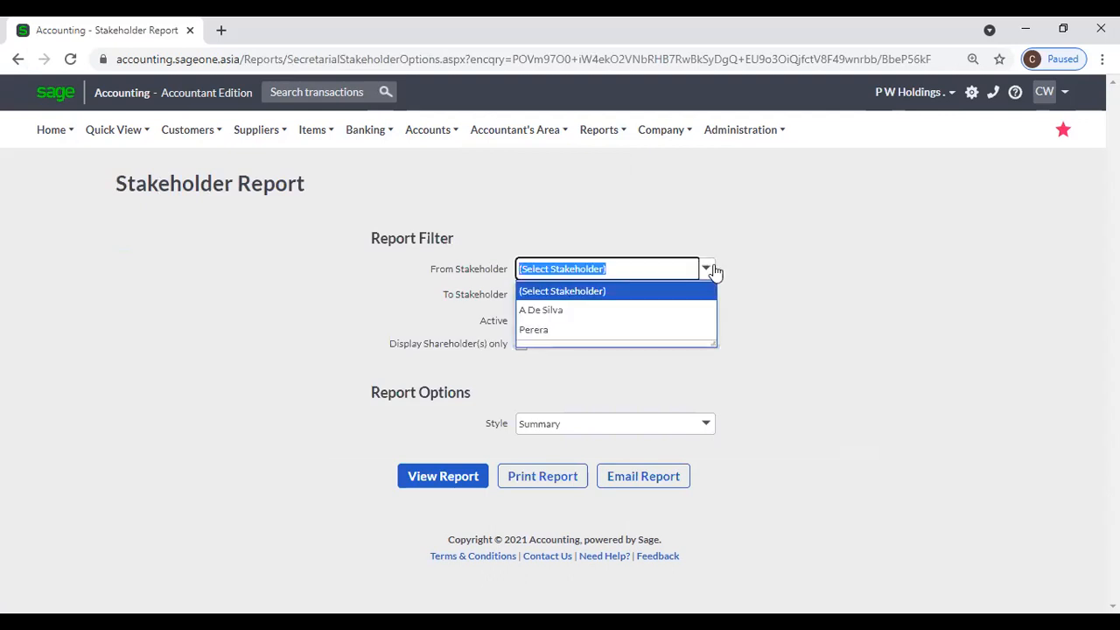
left_click(859, 234)
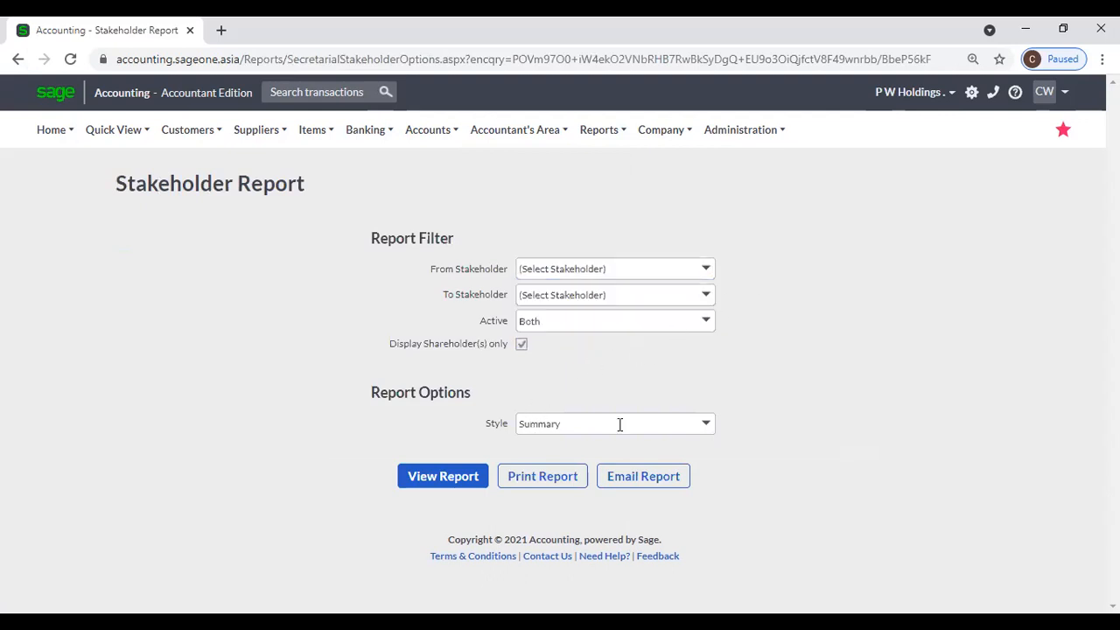
left_click(707, 427)
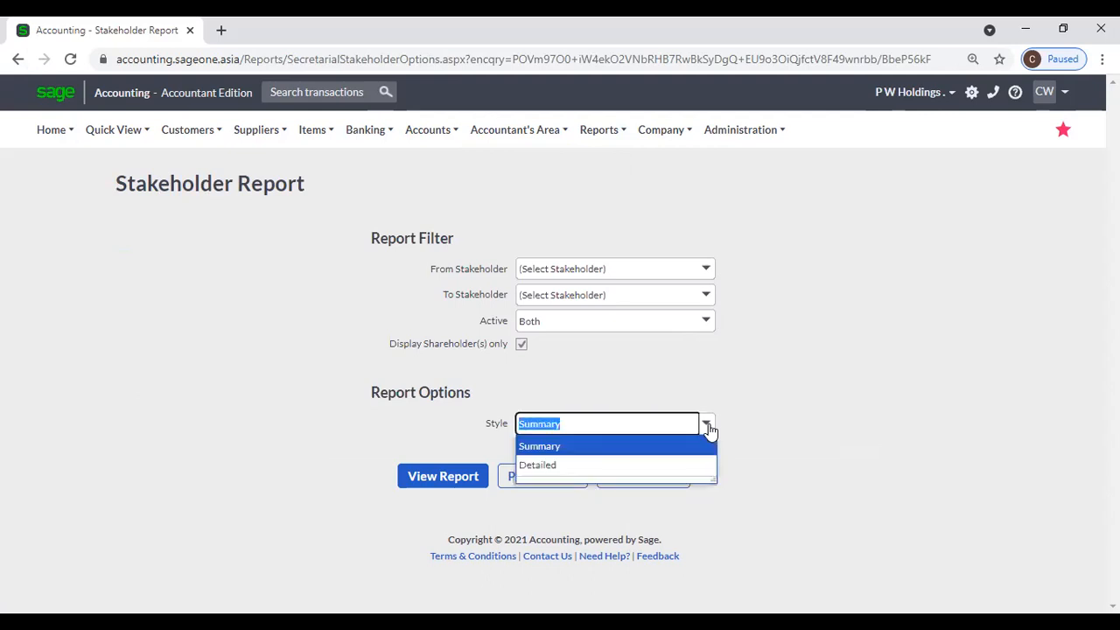
left_click(744, 423)
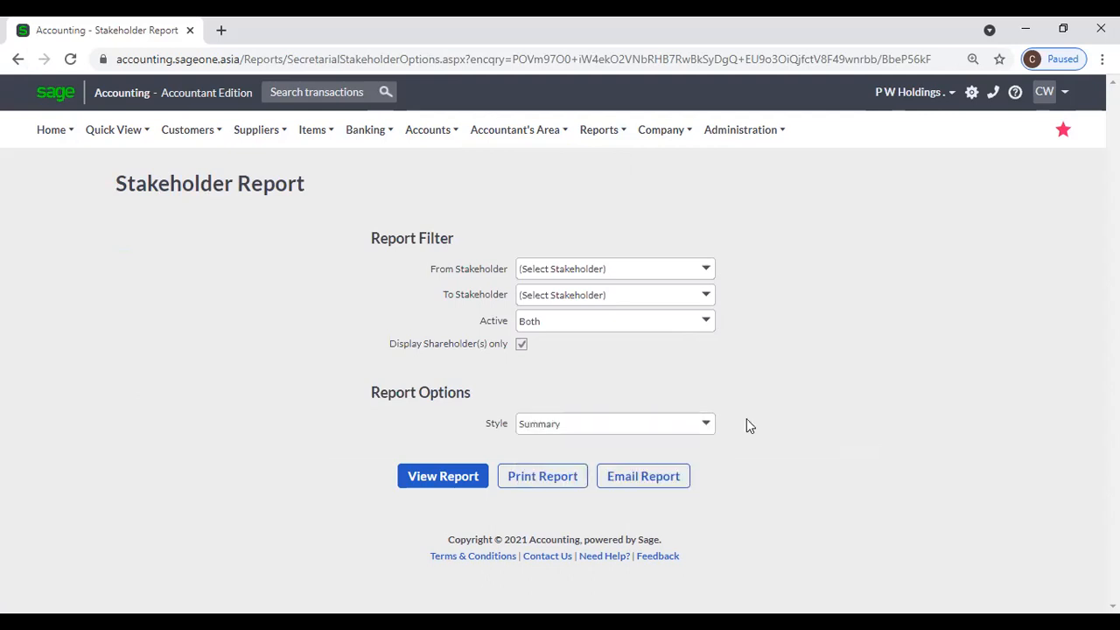
left_click(465, 480)
left_click(542, 476)
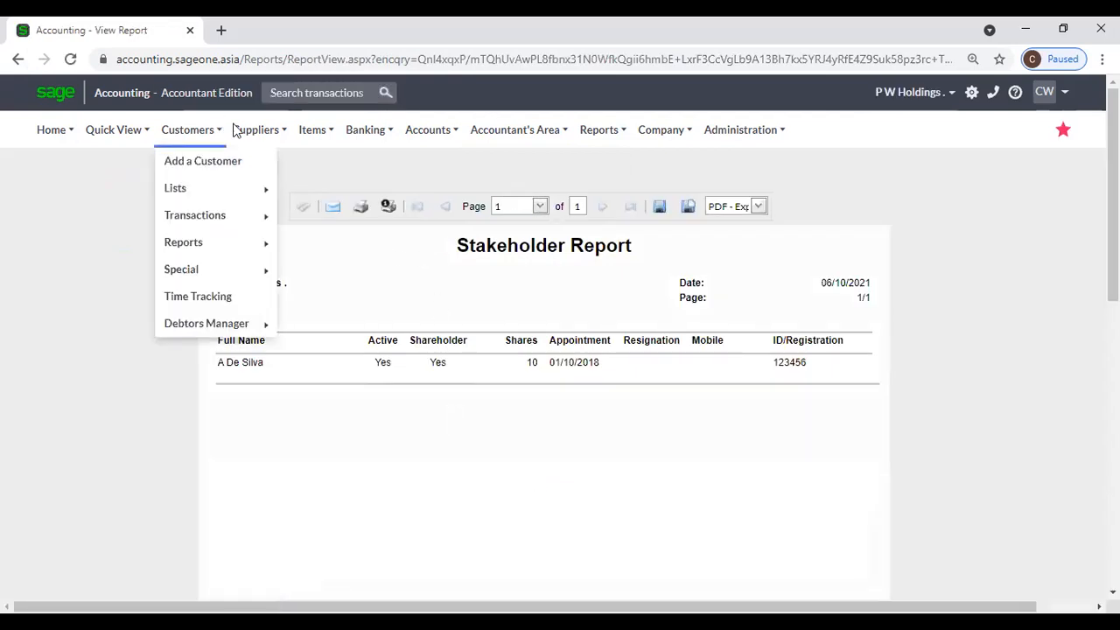
Step: Rerun the Stakeholder Report in Summary style with the shareholders-only filter turned off
mouse_move(486, 135)
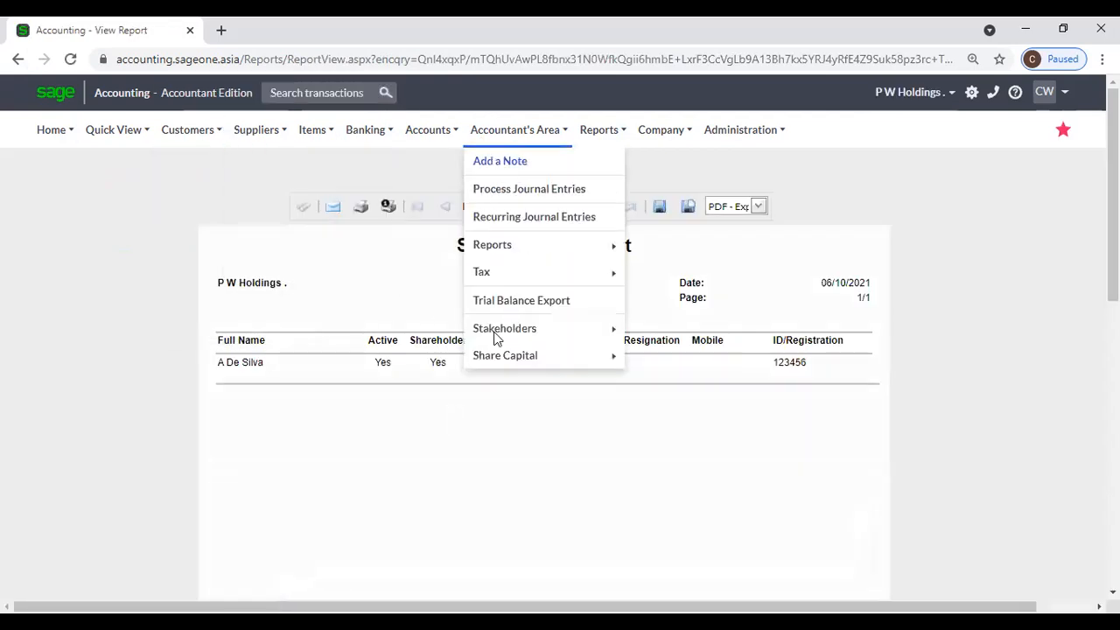
mouse_move(496, 333)
left_click(670, 385)
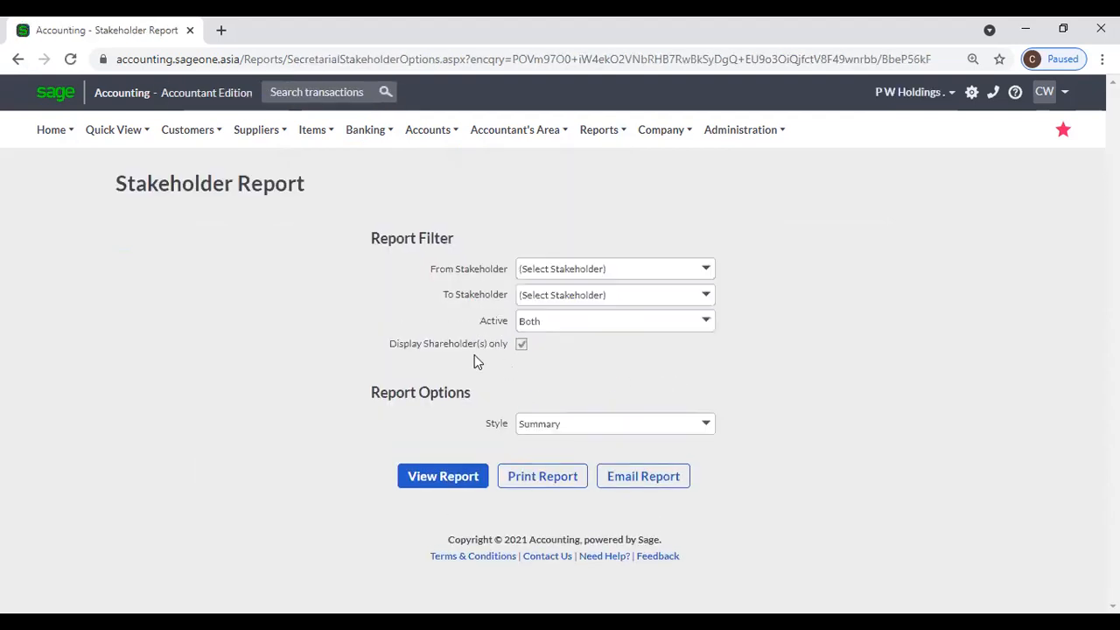
left_click(520, 345)
left_click(475, 481)
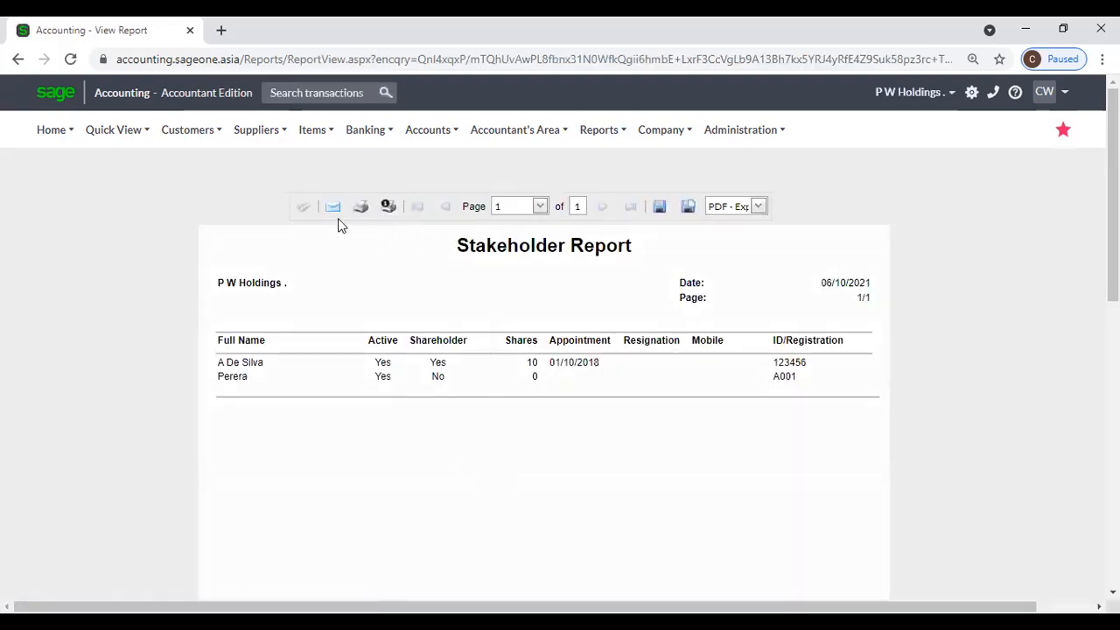
Step: Run the Stakeholder Report in Detailed style with the shareholders-only filter off and read through its full page
mouse_move(514, 132)
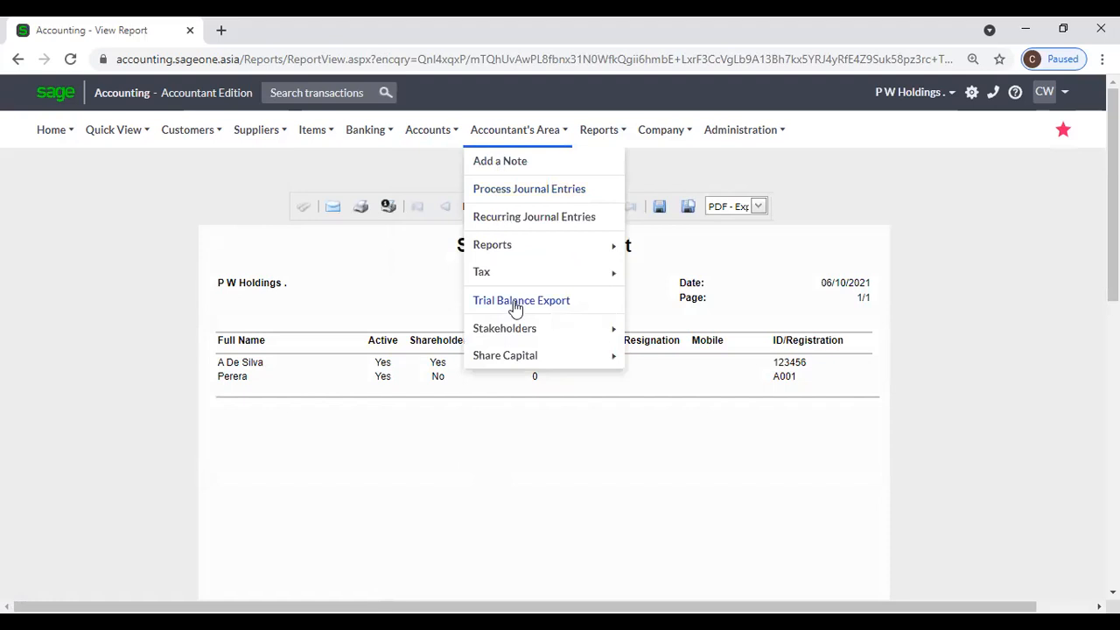
mouse_move(516, 331)
left_click(675, 385)
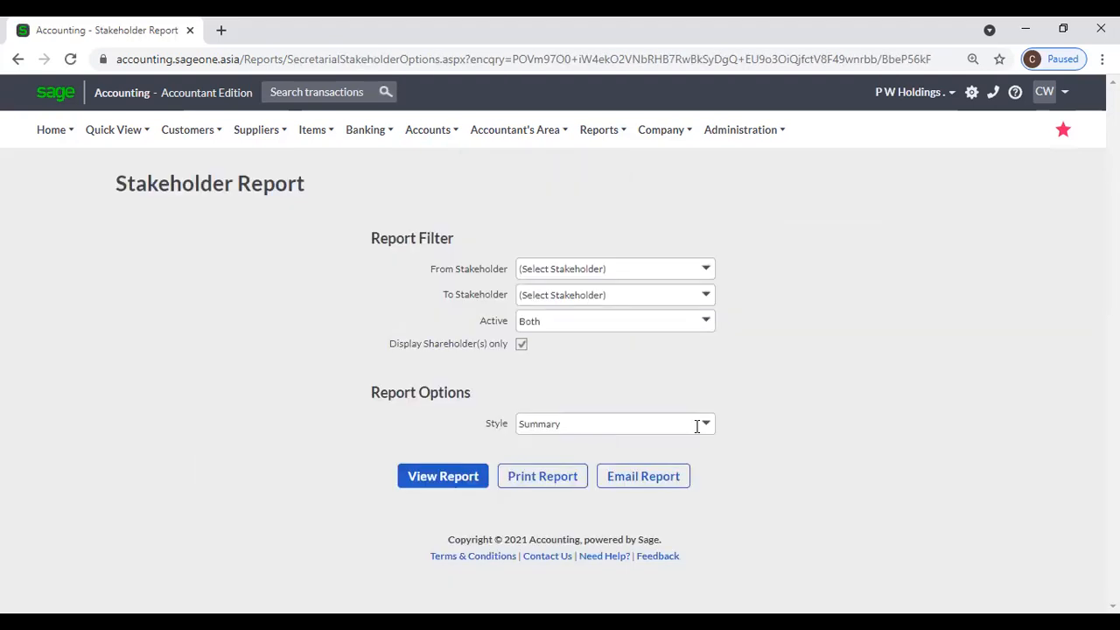
left_click(705, 424)
left_click(588, 465)
left_click(521, 344)
left_click(458, 483)
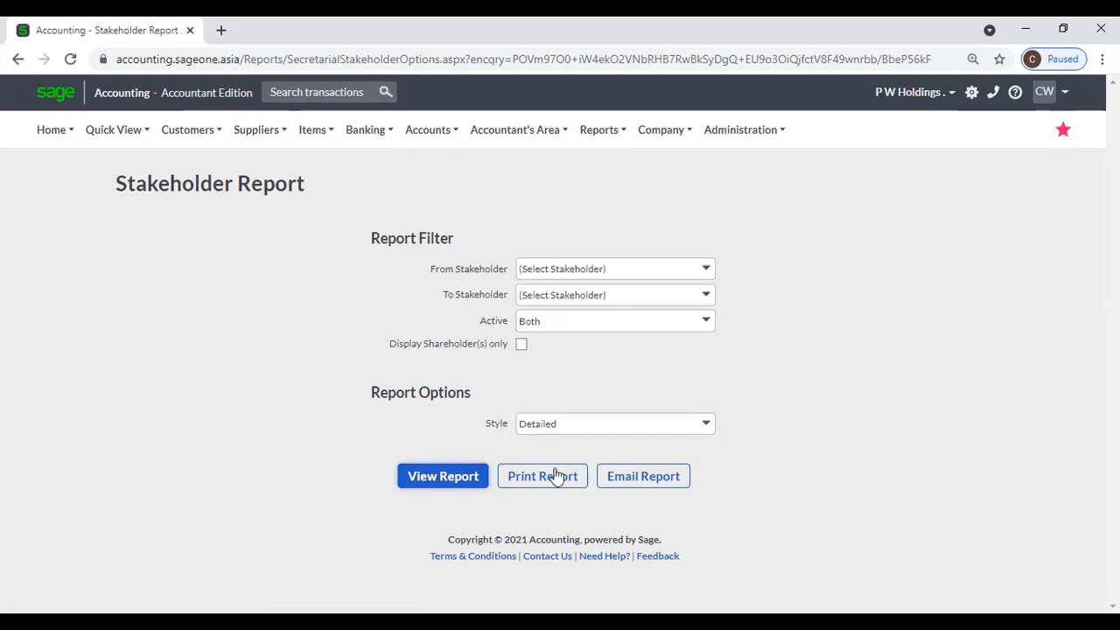
left_click(425, 492)
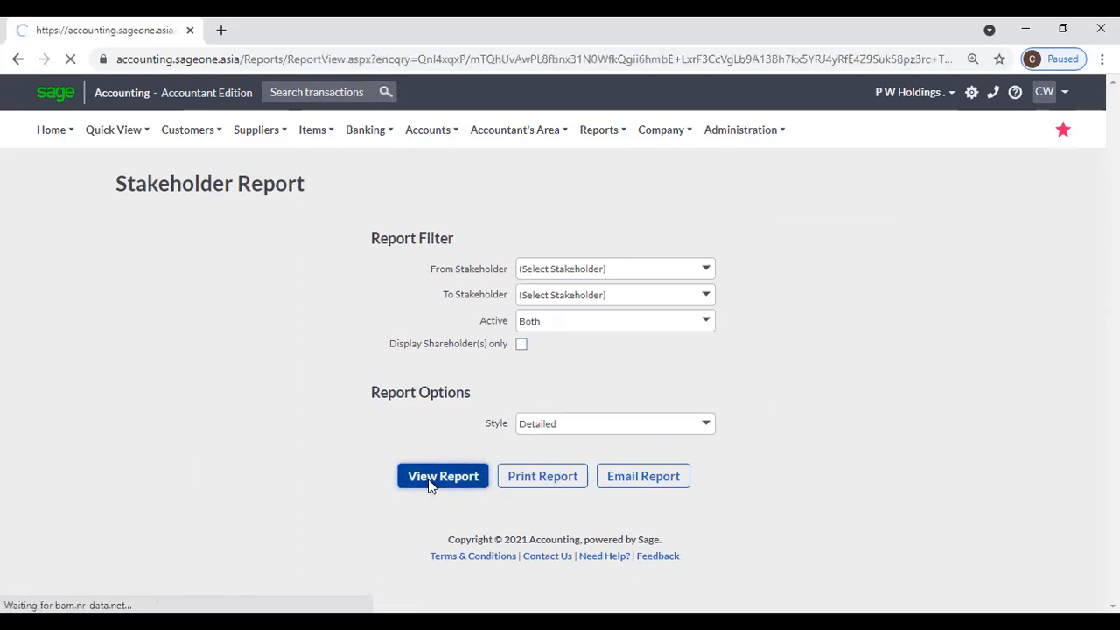
scroll(393, 433, "down", 1)
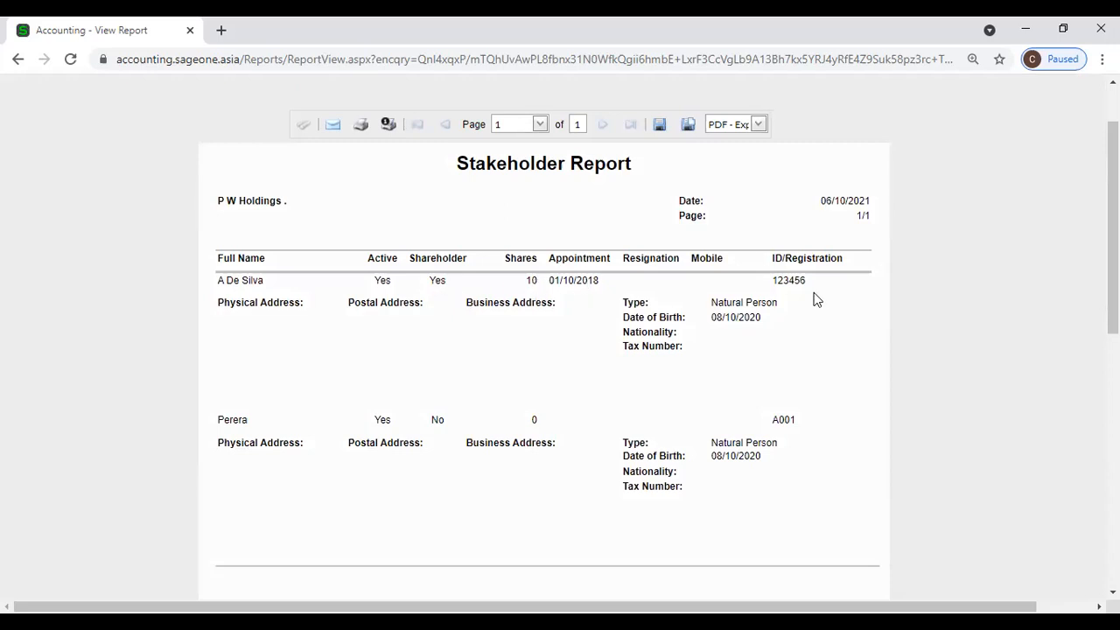
scroll(800, 330, "down", 4)
scroll(799, 329, "up", 5)
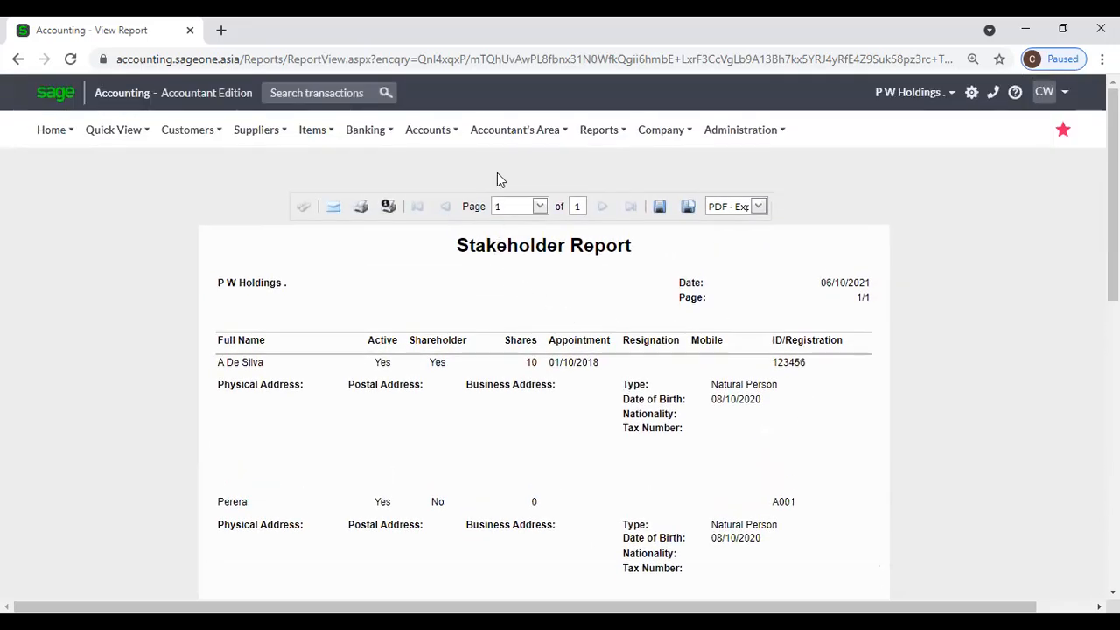
Step: Run the Company Roles Report for all roles and stakeholders with the Active filter at Both
left_click(515, 130)
mouse_move(538, 334)
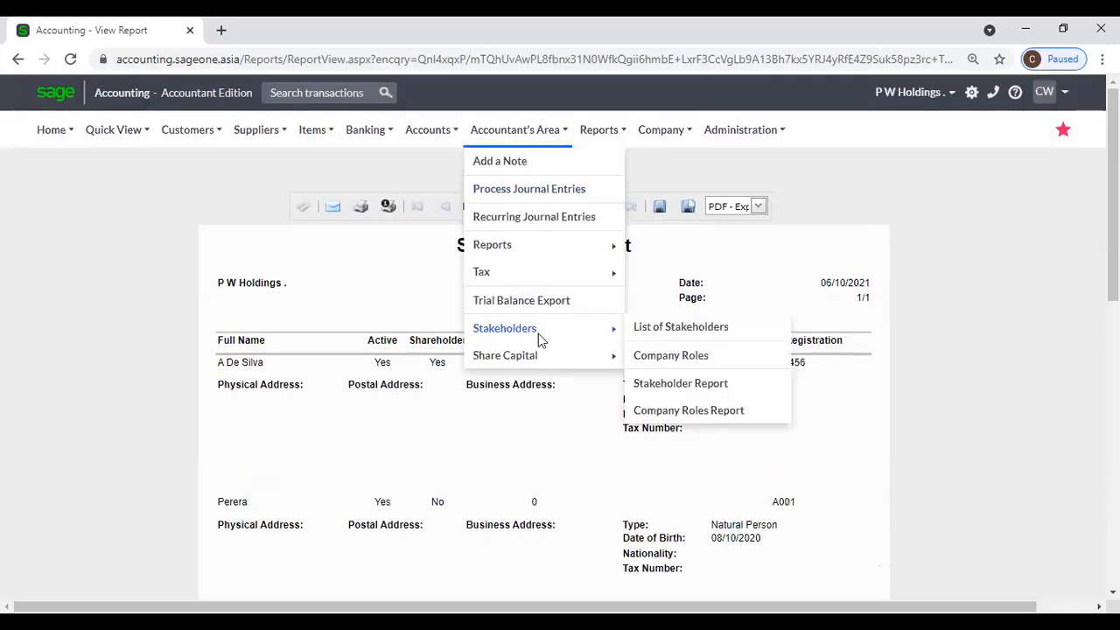
left_click(728, 417)
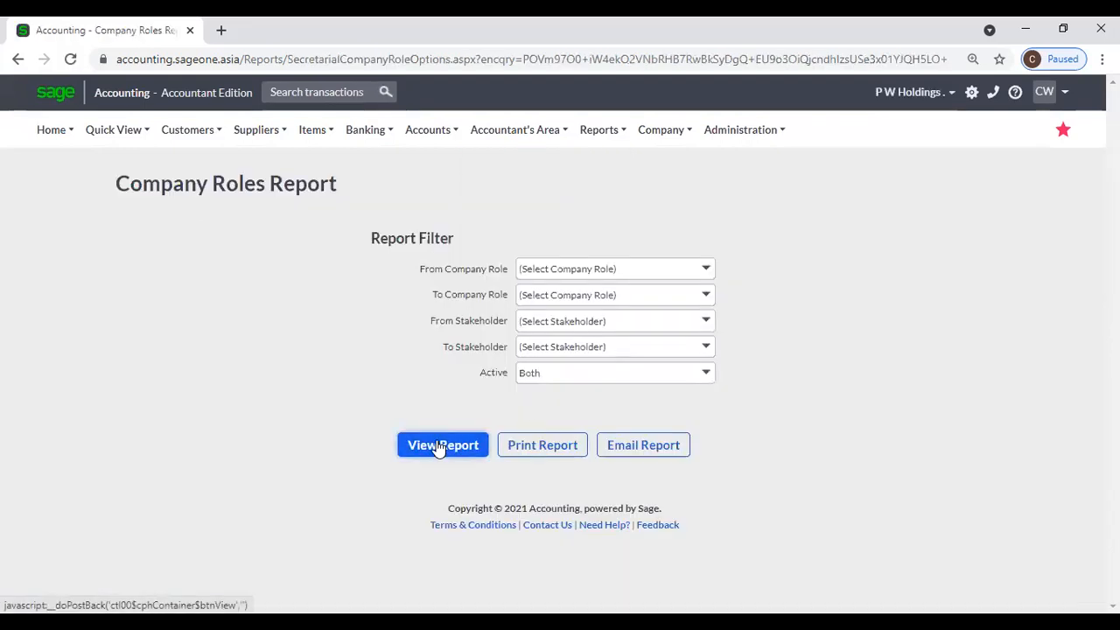
left_click(440, 446)
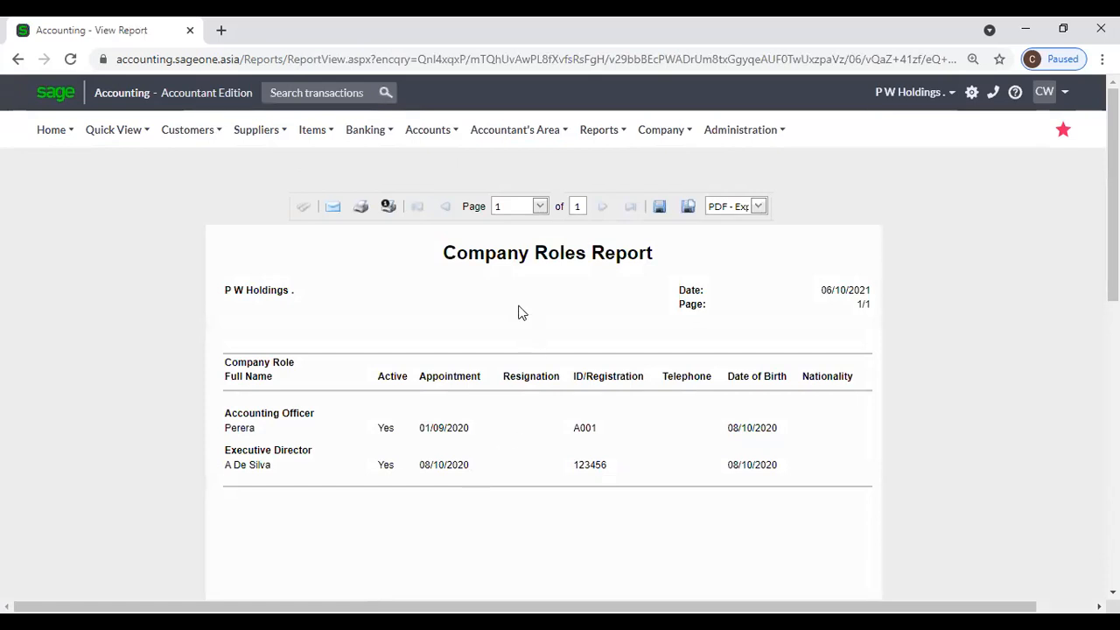
Step: Open the List of Authorised Share Capital and a blank form for a new share class
left_click(511, 133)
mouse_move(527, 362)
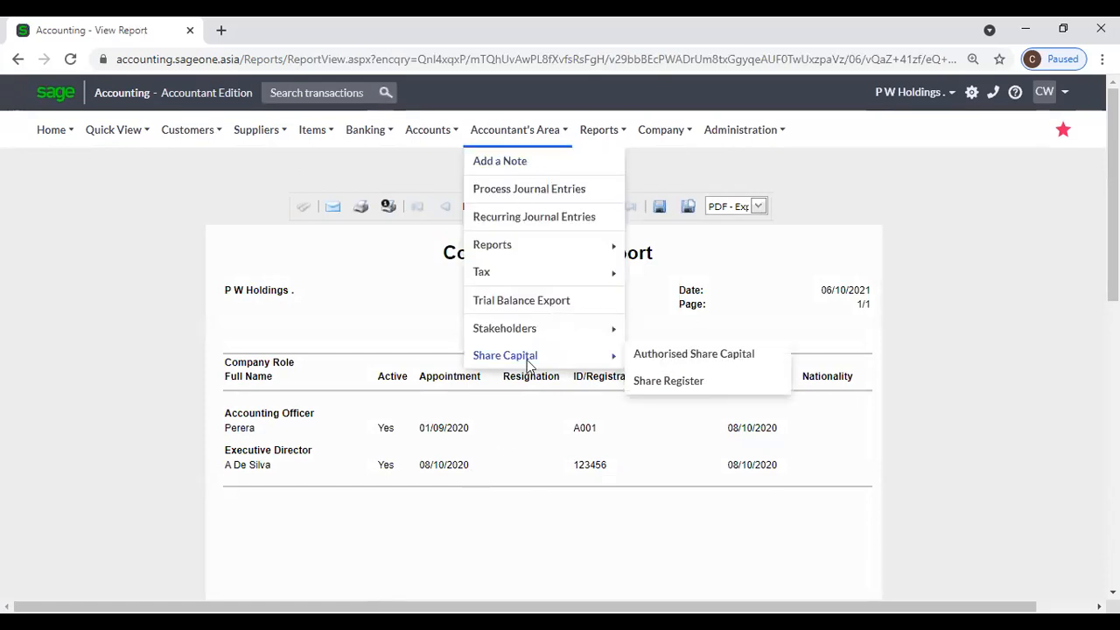
left_click(665, 356)
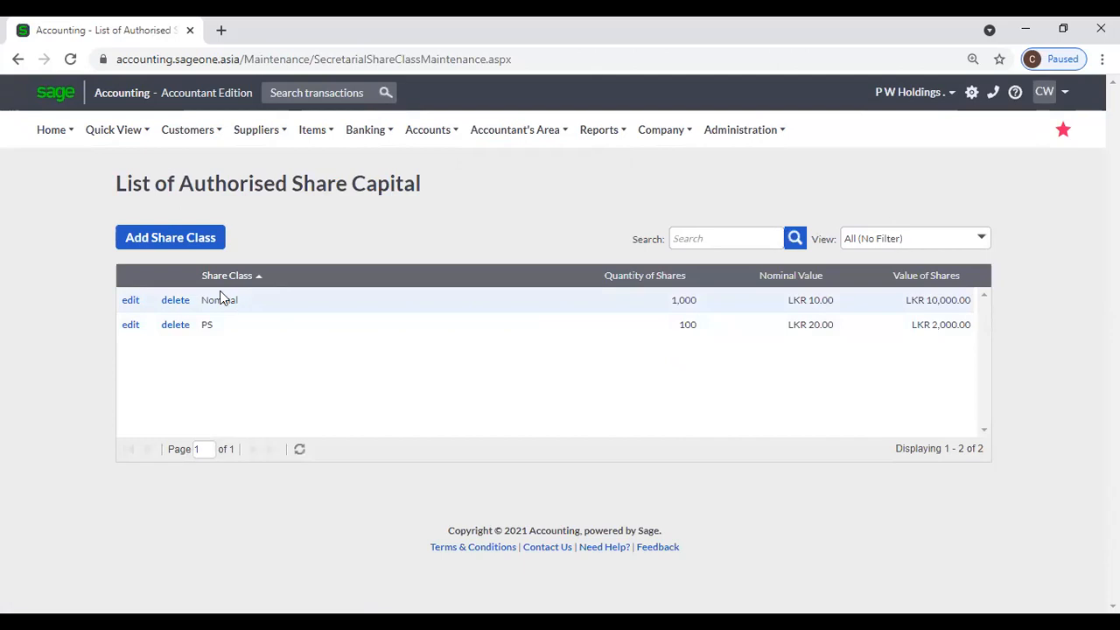
left_click(207, 245)
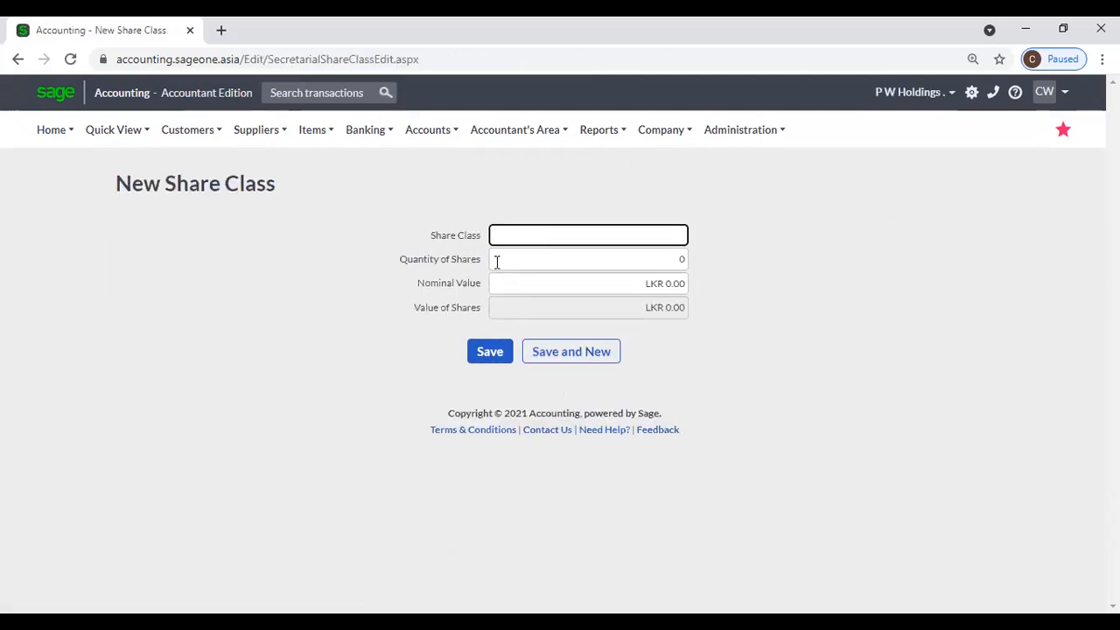
Step: Try a quantity of 10 shares and a nominal value of LKR 10.00 in the new share class, and return to the list
left_click(551, 261)
type("10")
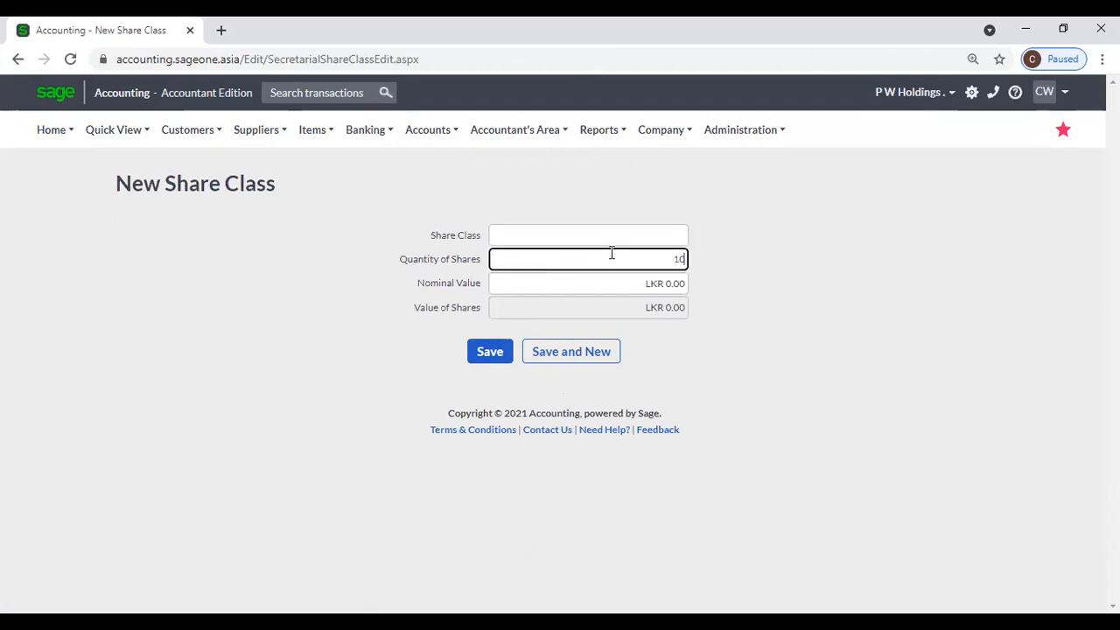
key("Tab")
type("10")
key("Tab")
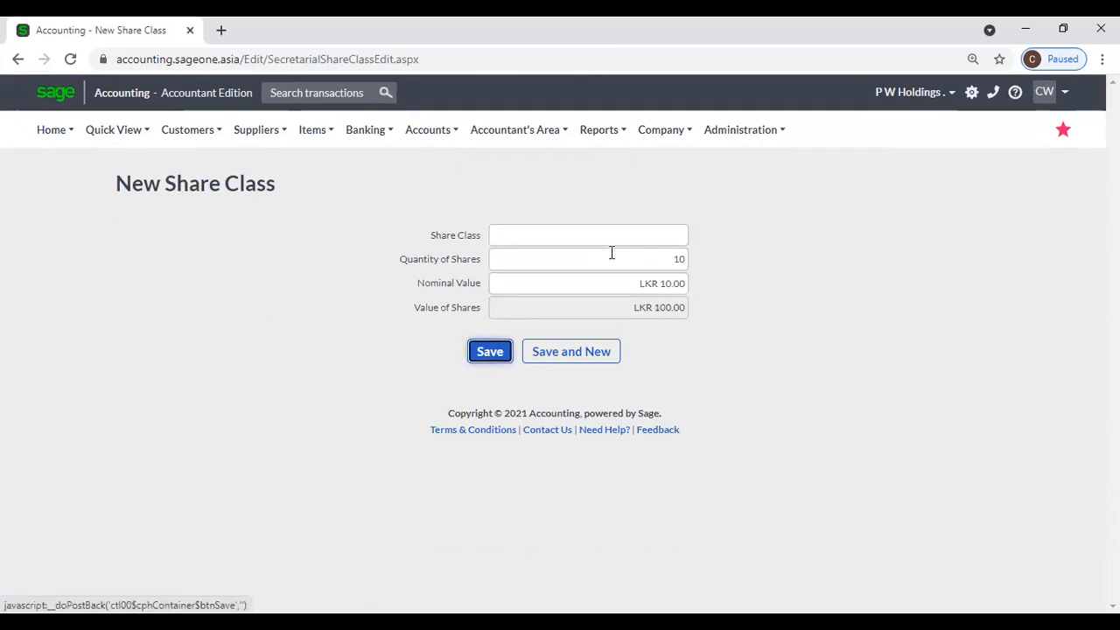
left_click(484, 358)
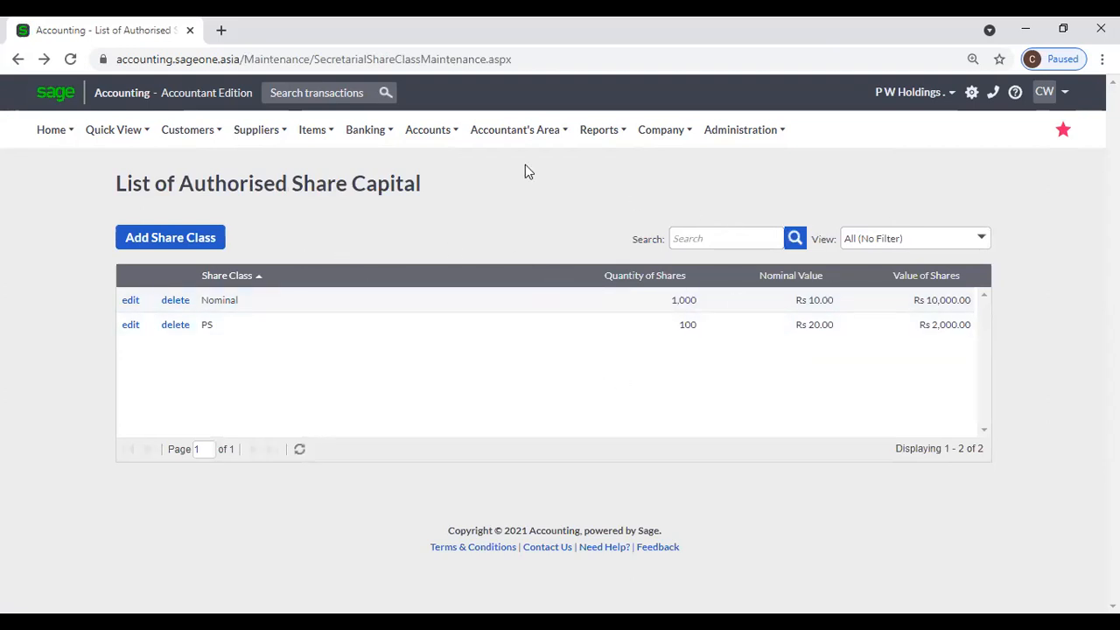
Step: Open the filter options of the Share Register Report for the company's share capital
left_click(514, 129)
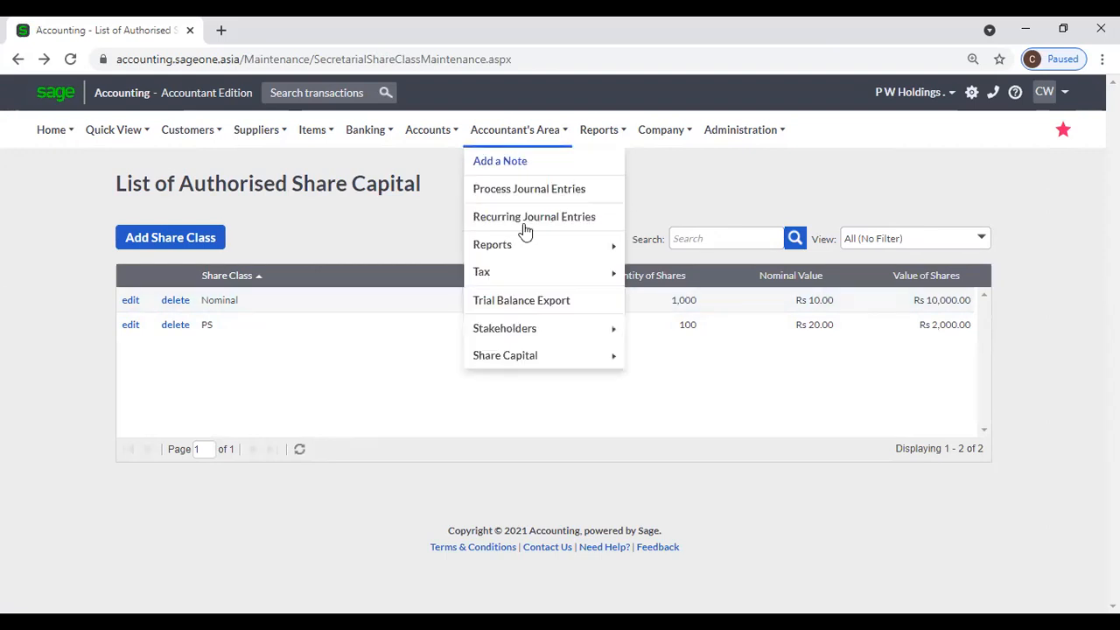
mouse_move(532, 362)
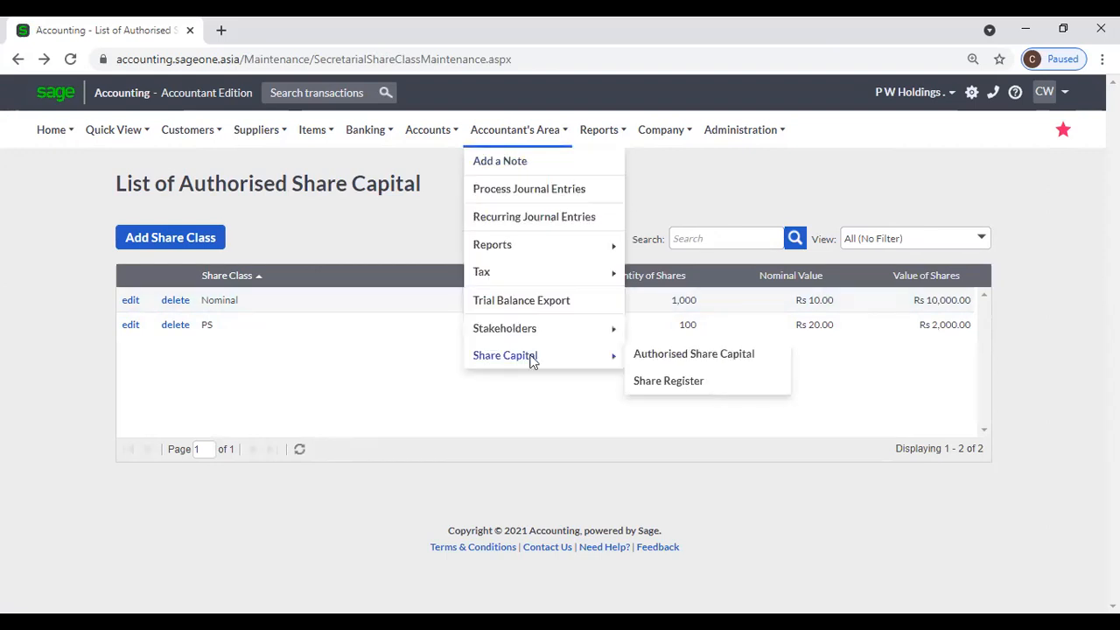
left_click(669, 382)
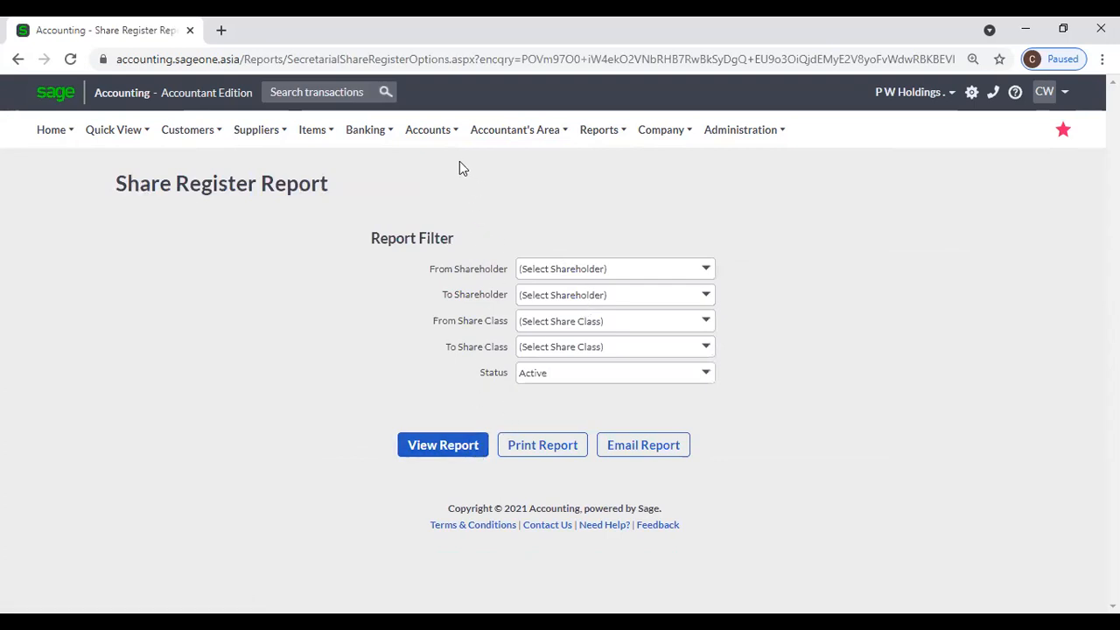
left_click(503, 130)
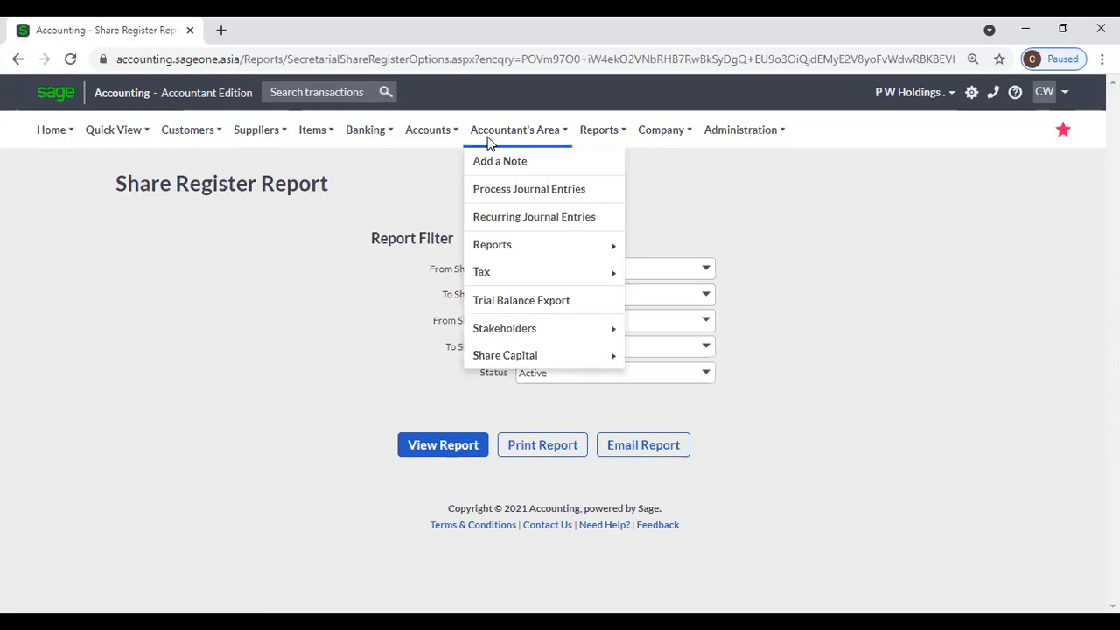
mouse_move(514, 355)
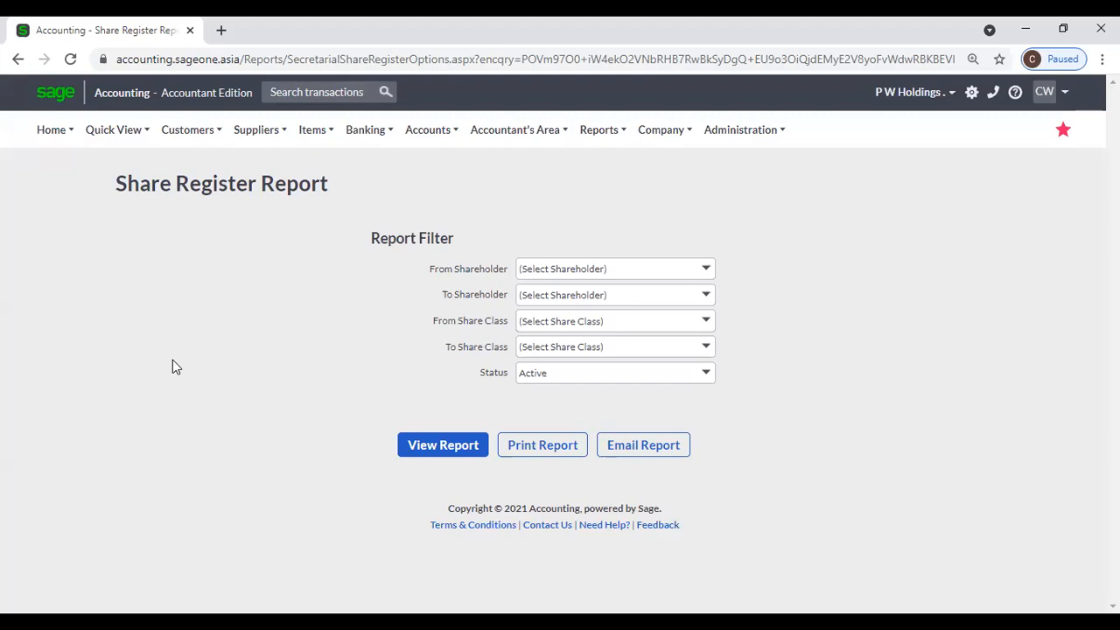
left_click(661, 130)
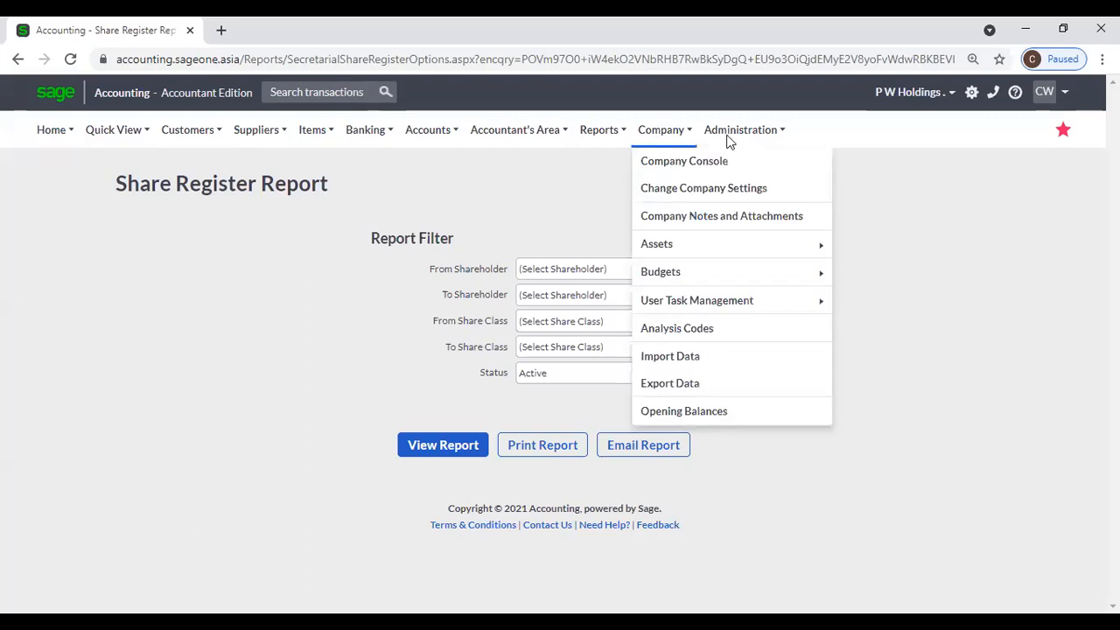
left_click(533, 205)
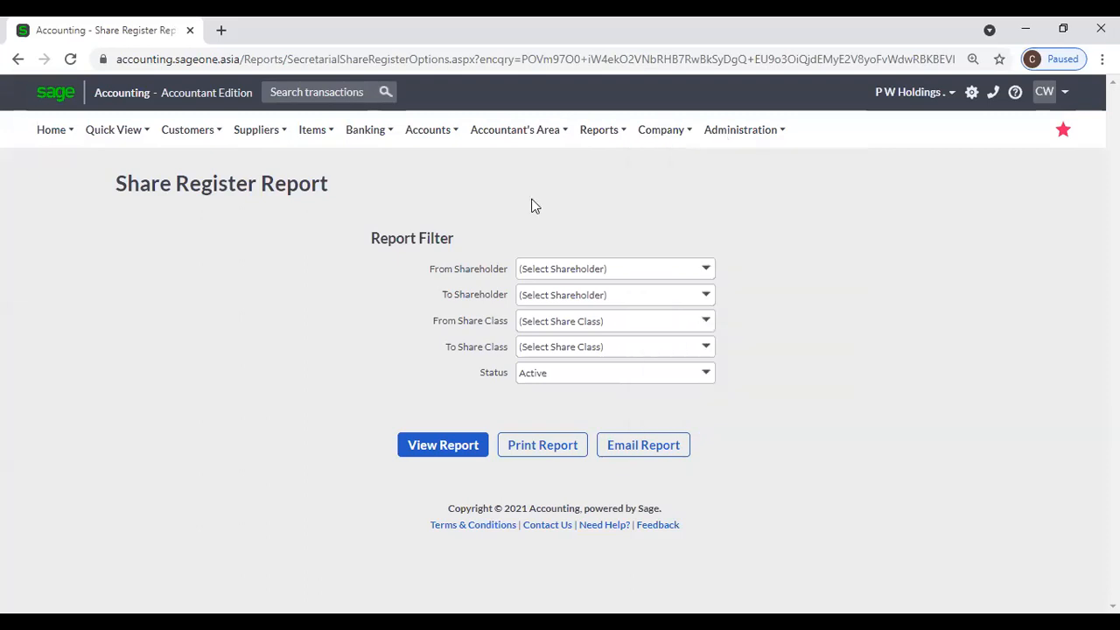